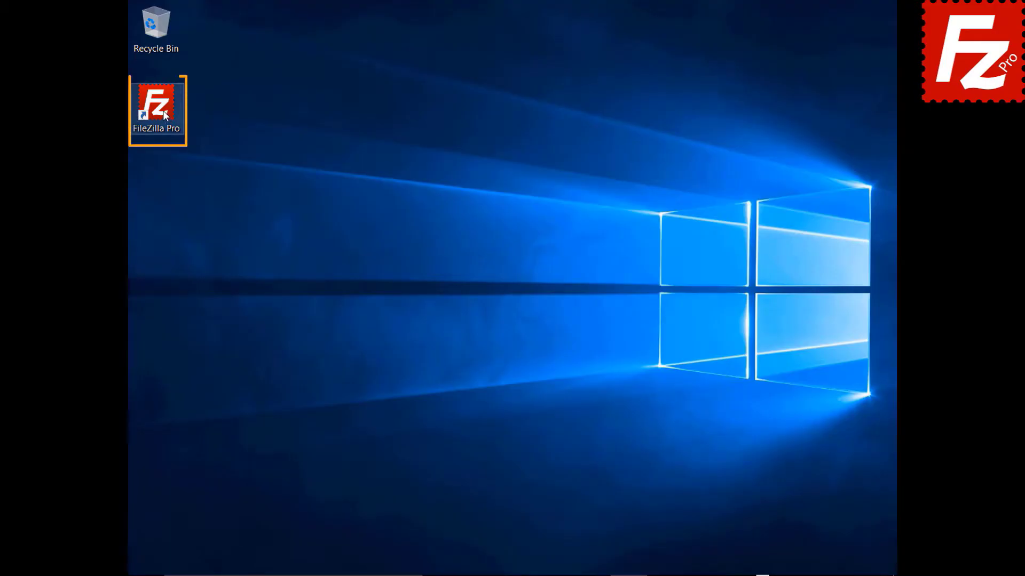
- Launch FileZilla Pro and reconnect to the last used server, 40.121.111.78
double_click(156, 104)
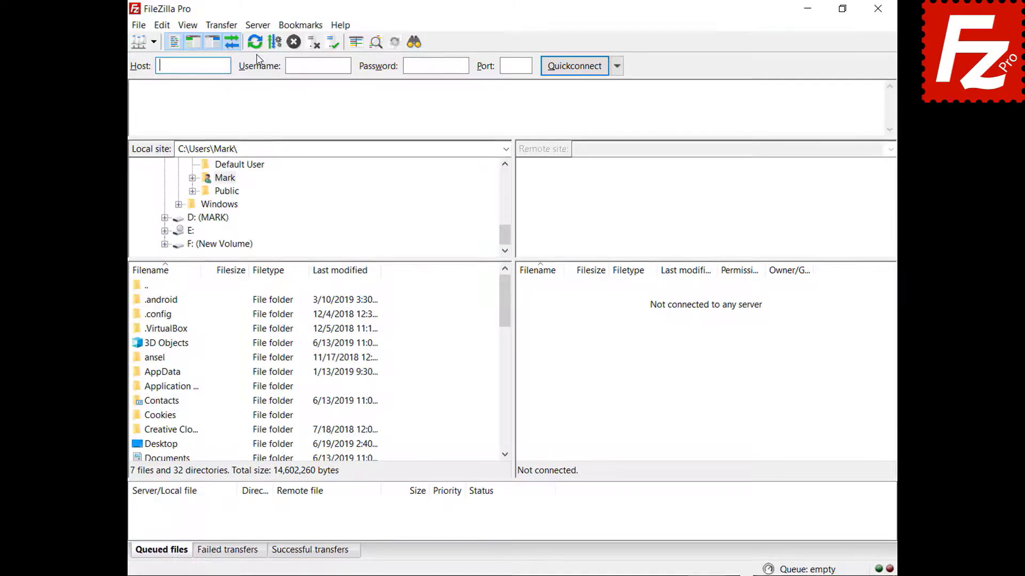
click(240, 27)
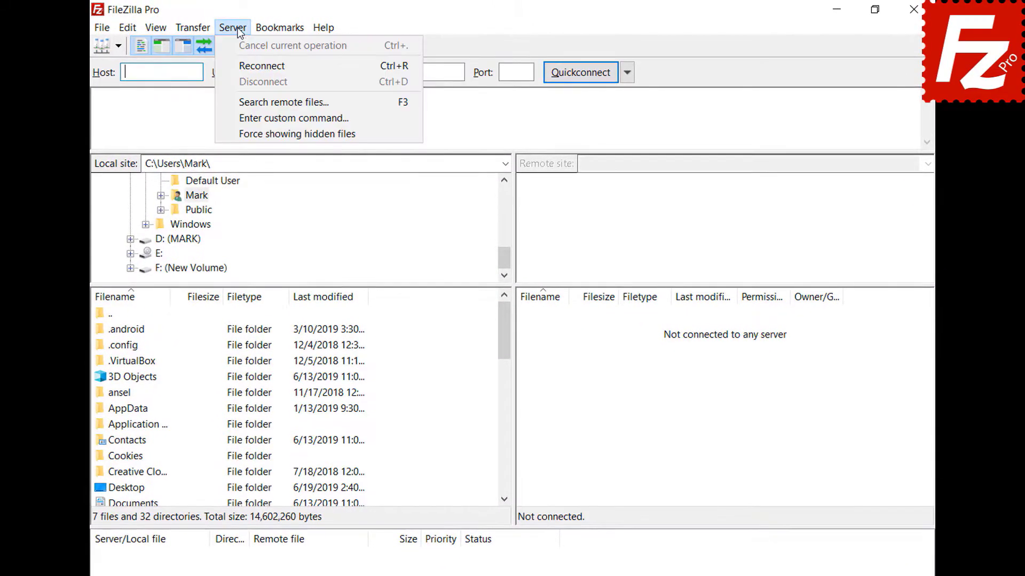
click(251, 63)
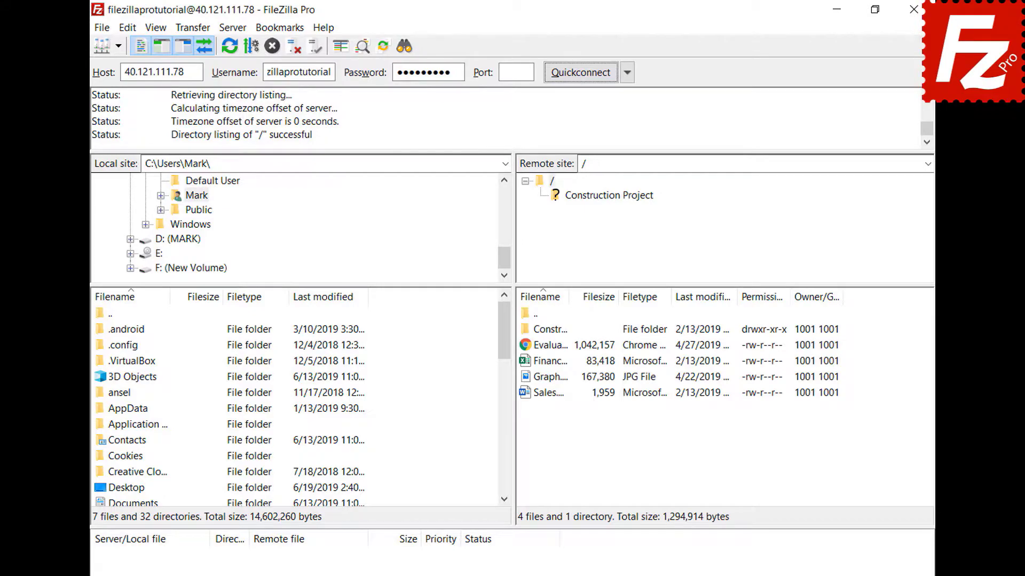
- Disconnect from the server, then reconnect so its remote files are listed again
click(230, 33)
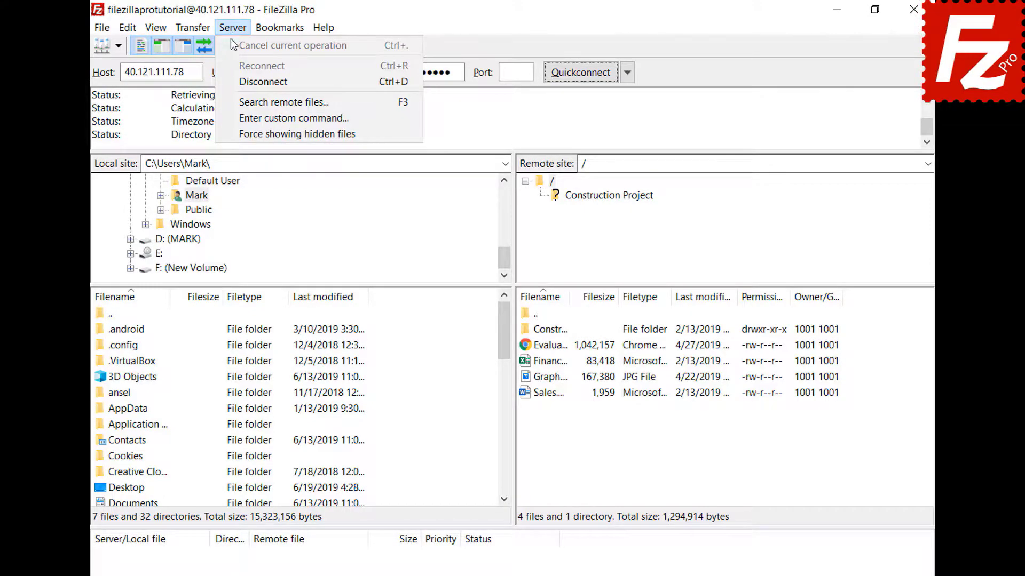
click(235, 79)
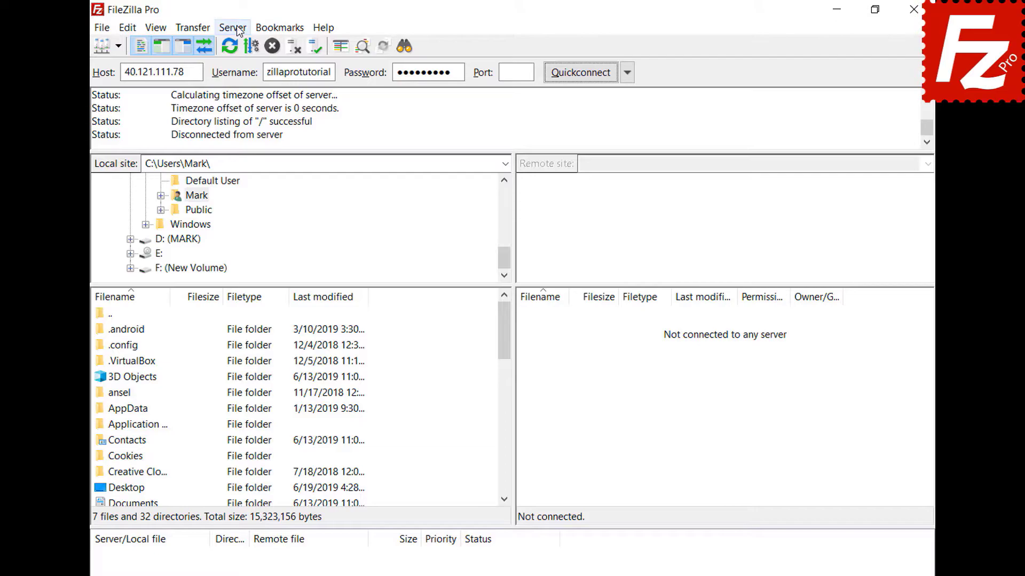
click(236, 26)
click(244, 66)
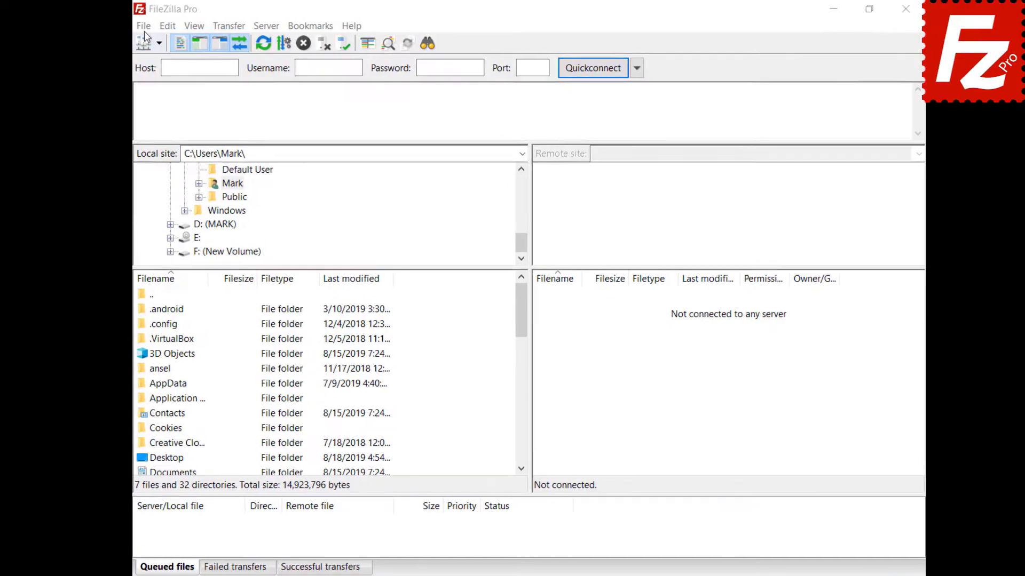
- Add a new site named 'Google Drive' with Google Drive protocol and the account's e-mail as user
click(154, 32)
click(156, 41)
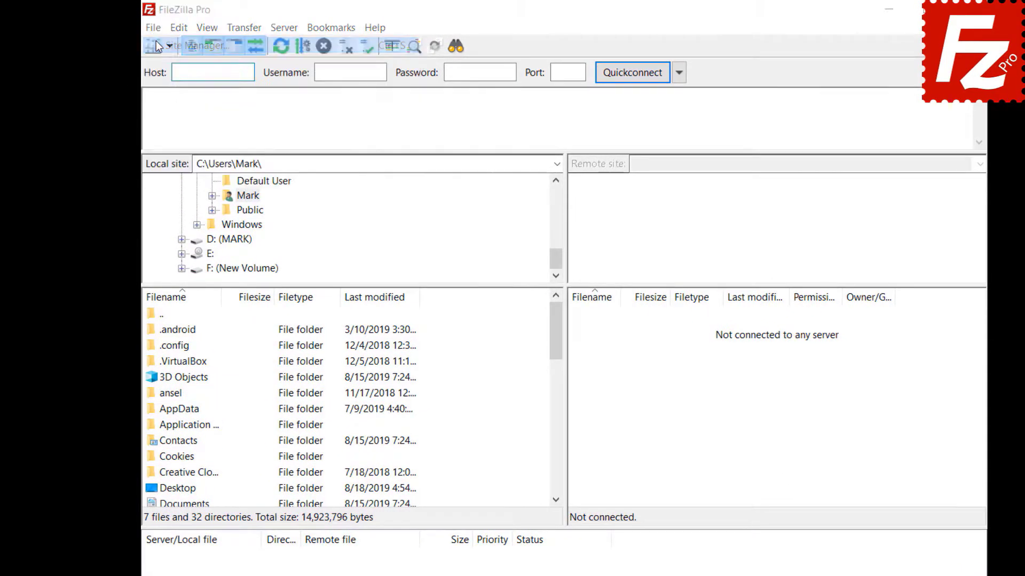
click(368, 414)
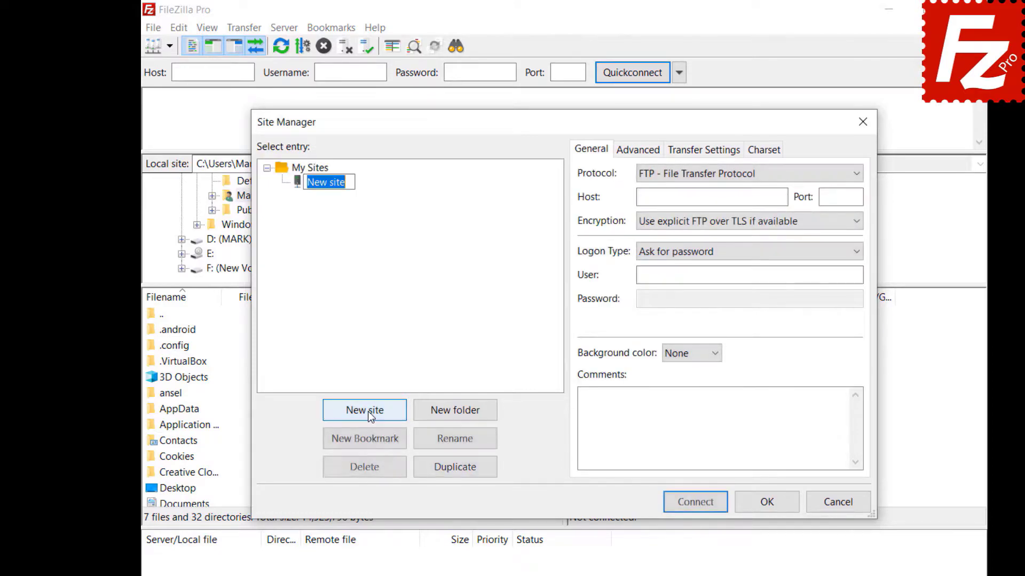
text(Google Drive)
click(849, 176)
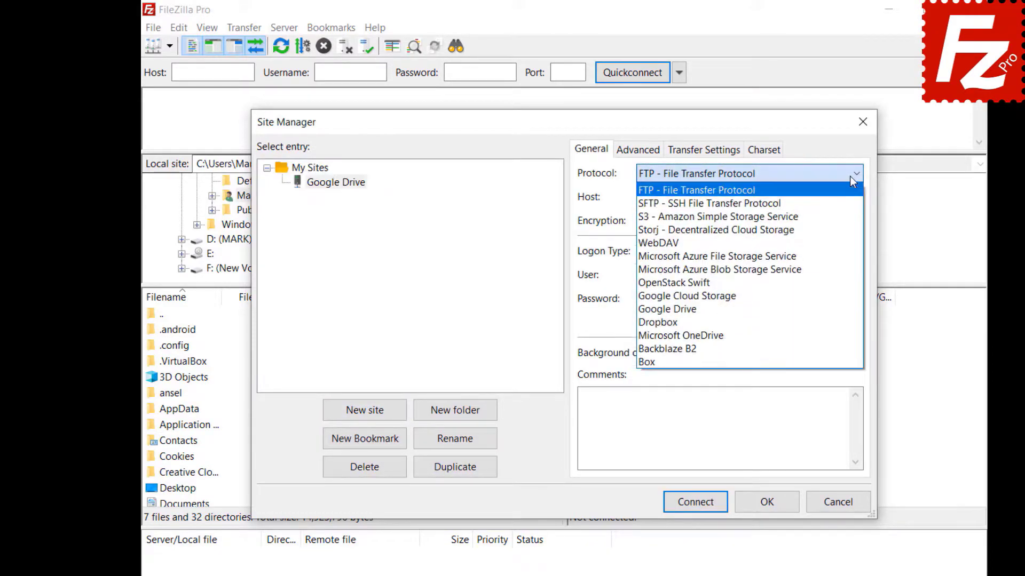
click(847, 309)
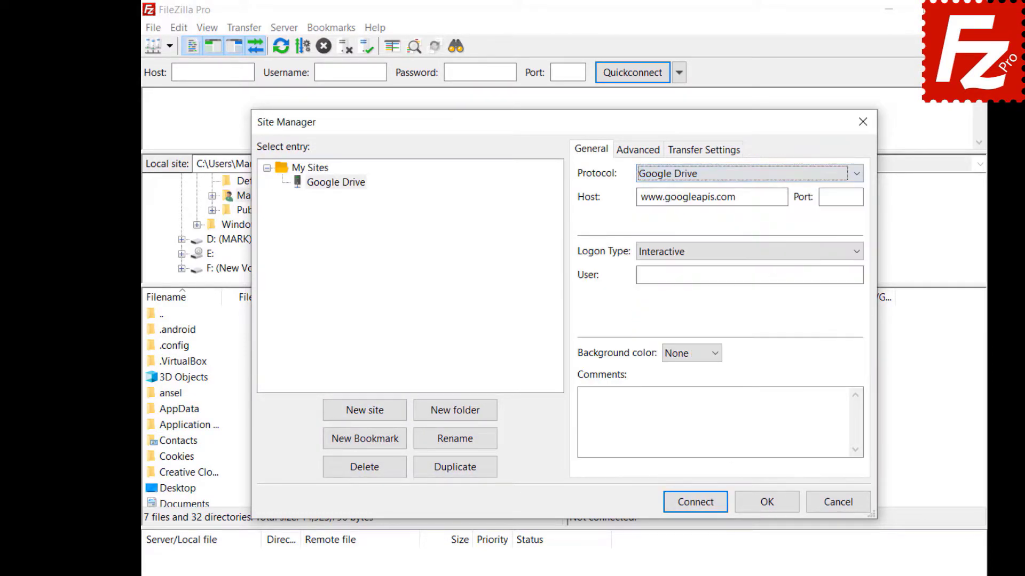
click(749, 275)
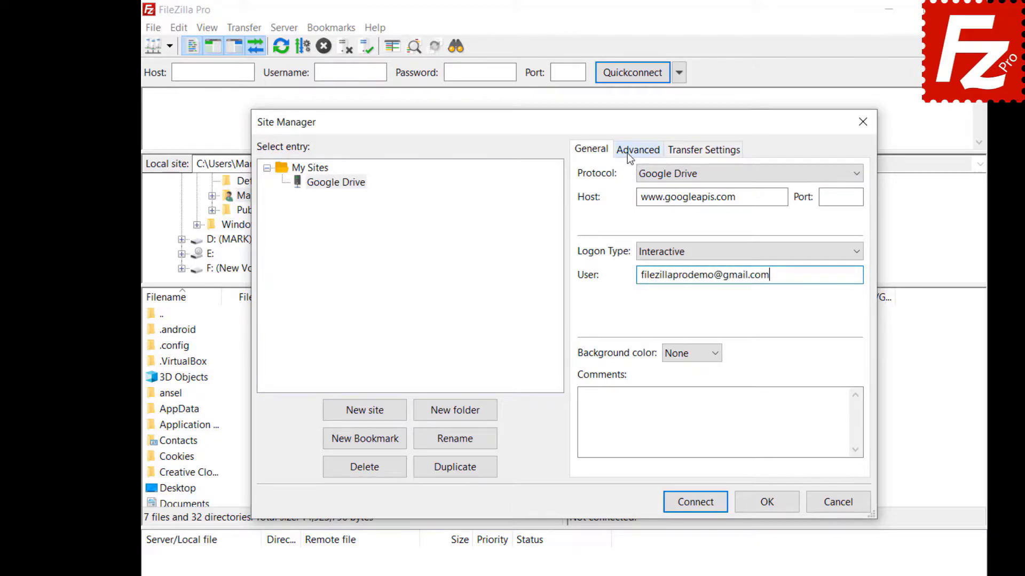
- Set the site's default local directory to the Construction Project folder
click(629, 152)
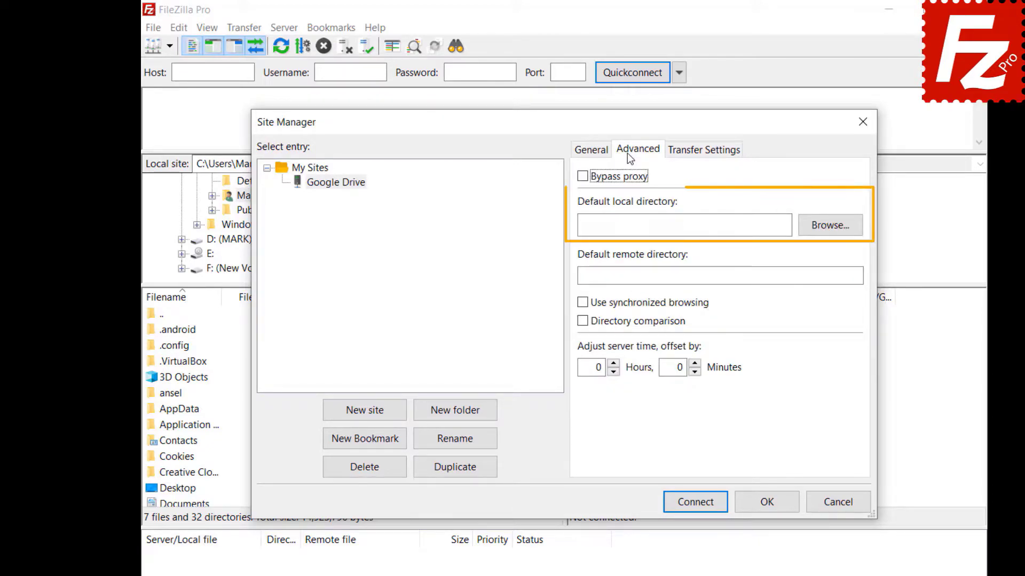
click(827, 233)
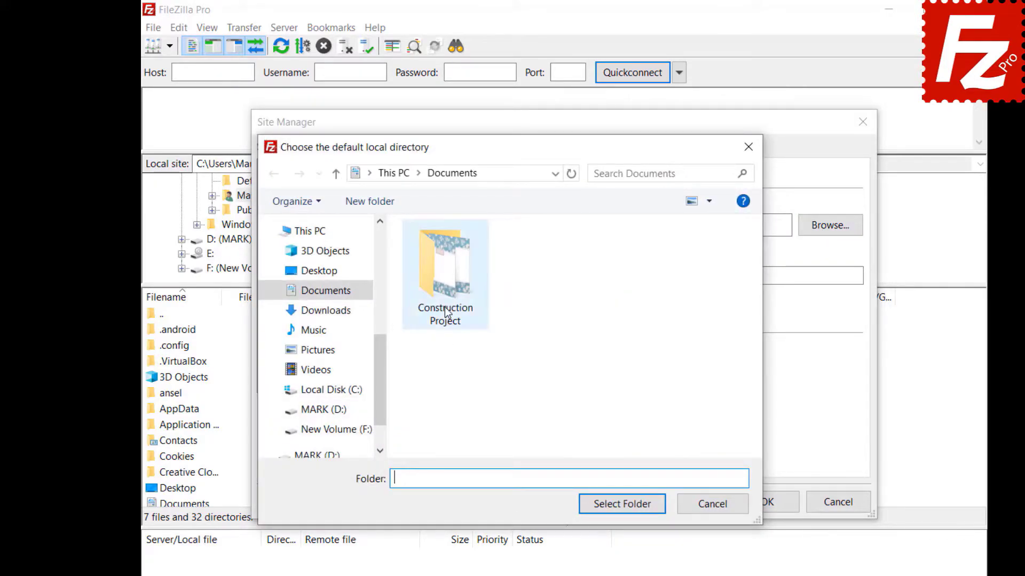
double_click(446, 312)
click(622, 504)
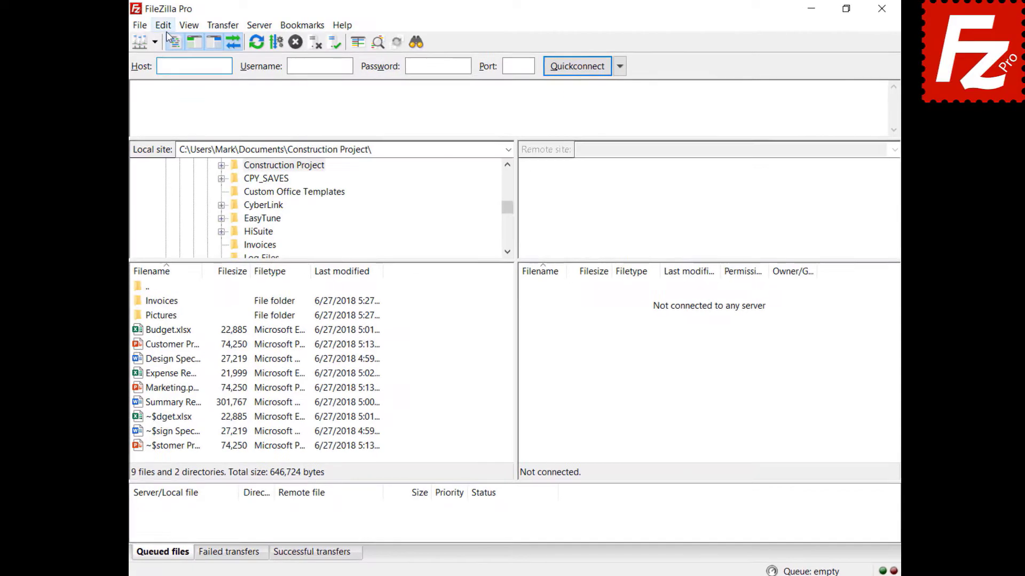
- In Settings > Updates, set automatic update checks to Once a week
click(167, 23)
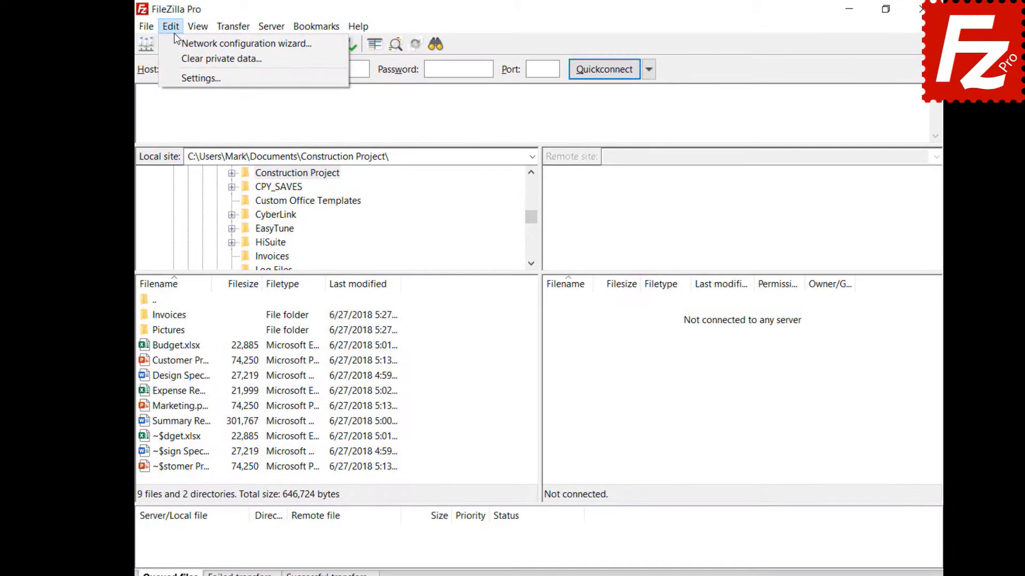
click(184, 75)
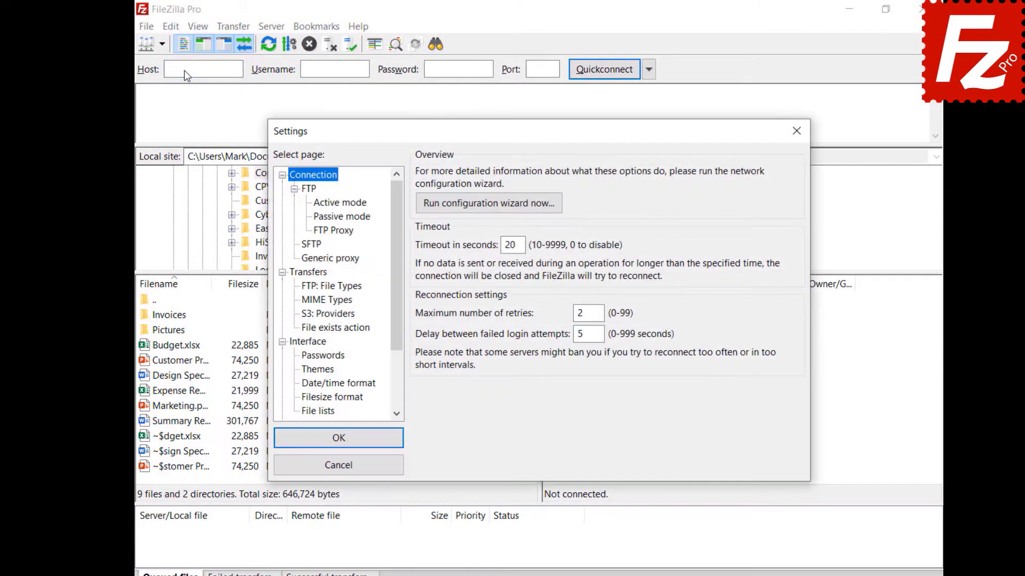
scroll(399, 338, down, 2)
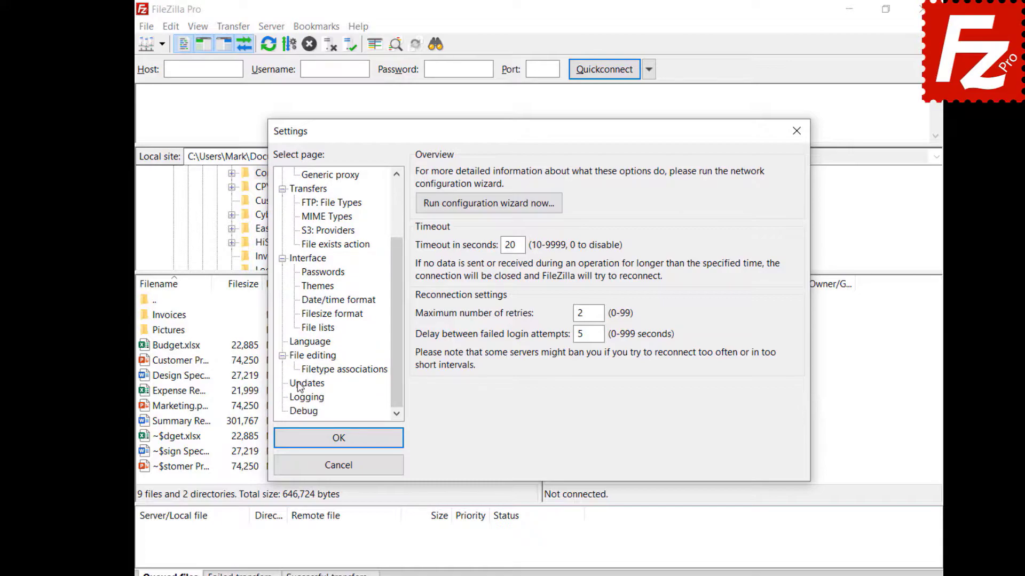
click(307, 383)
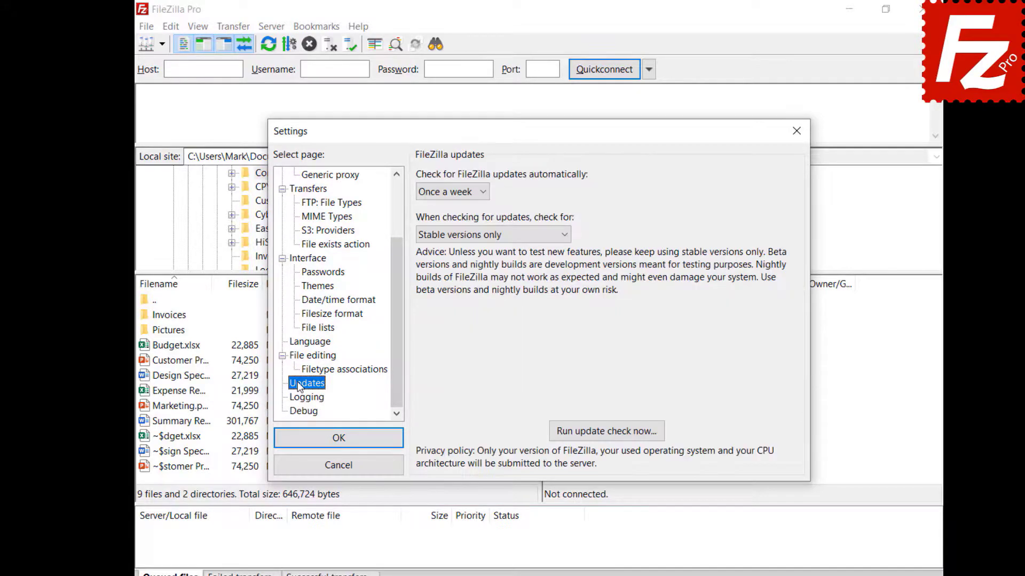
click(482, 193)
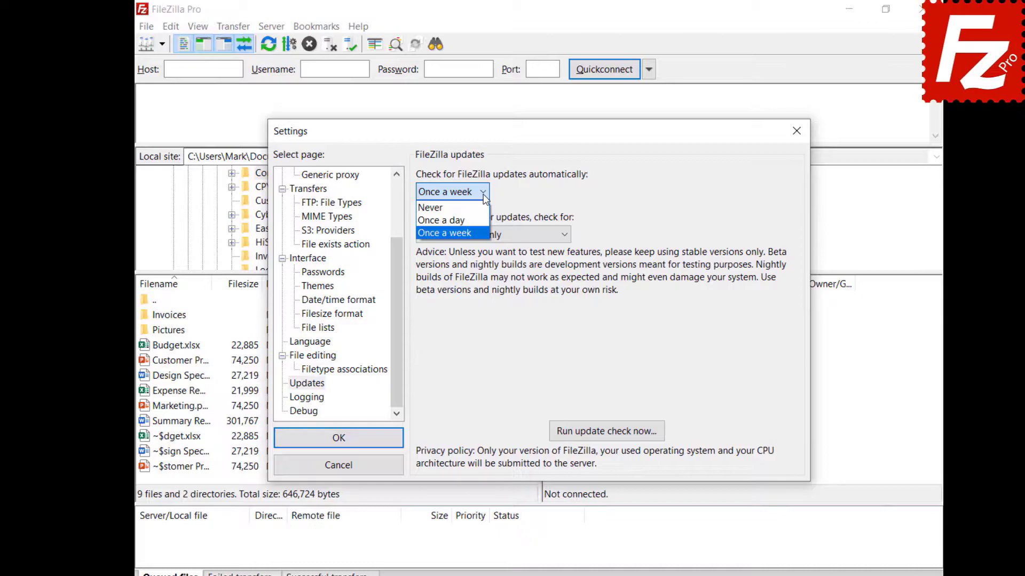
click(484, 195)
click(566, 235)
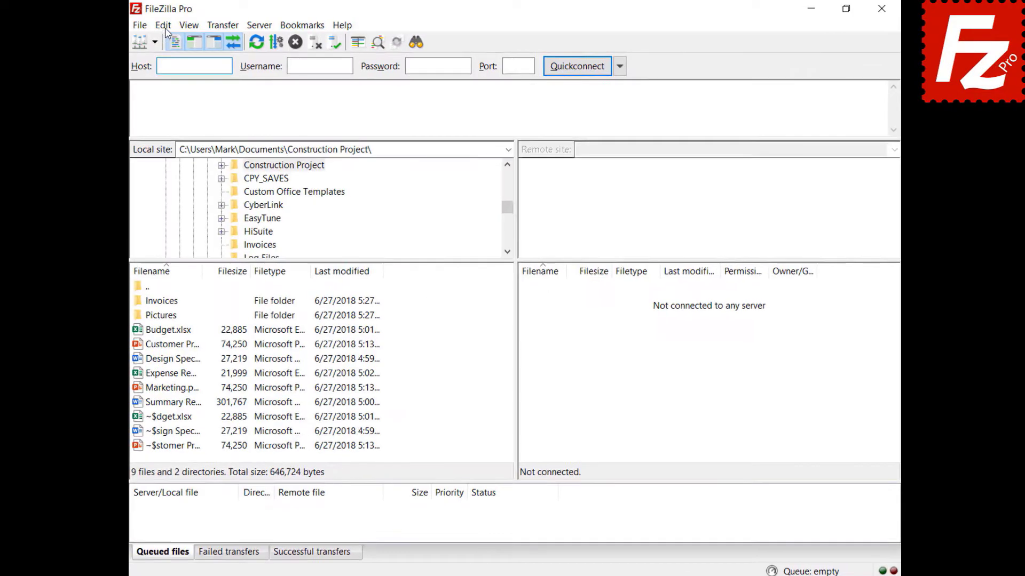
- In Active mode settings, limit local ports used by FileZilla to 6000–7000
click(164, 26)
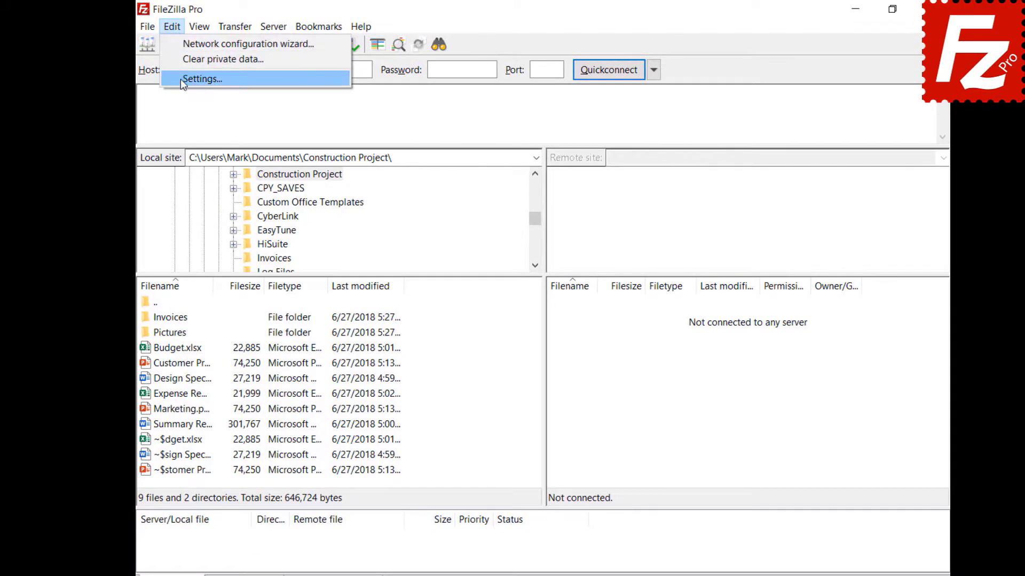
click(171, 75)
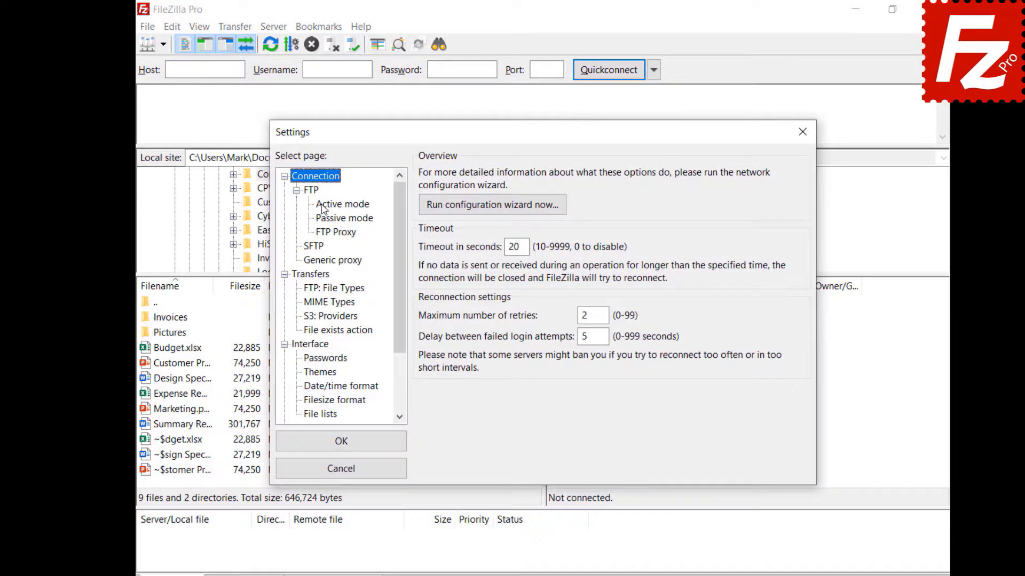
click(322, 207)
click(423, 176)
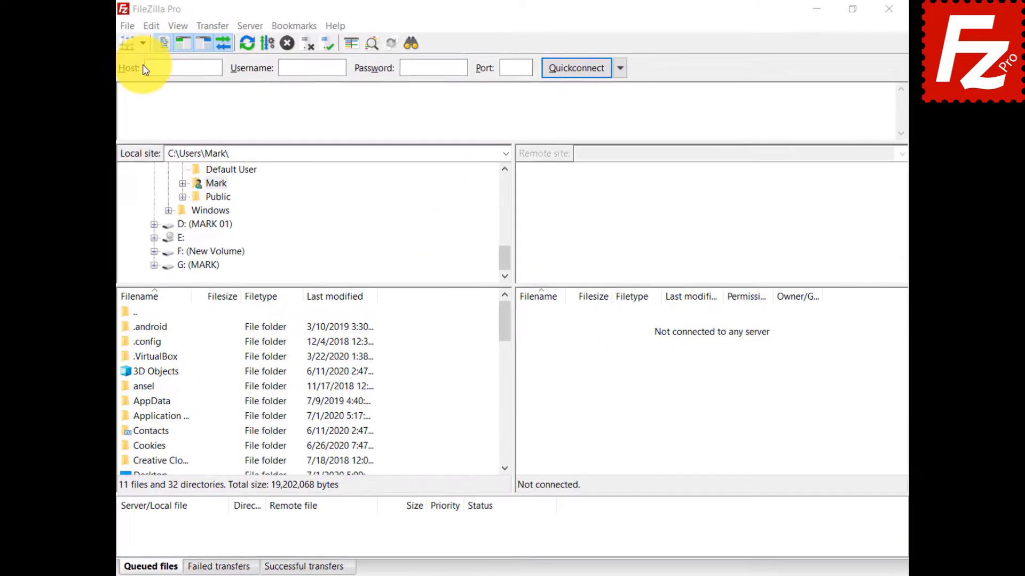
- Create a new Site Manager folder named 'Google Drive'
click(96, 48)
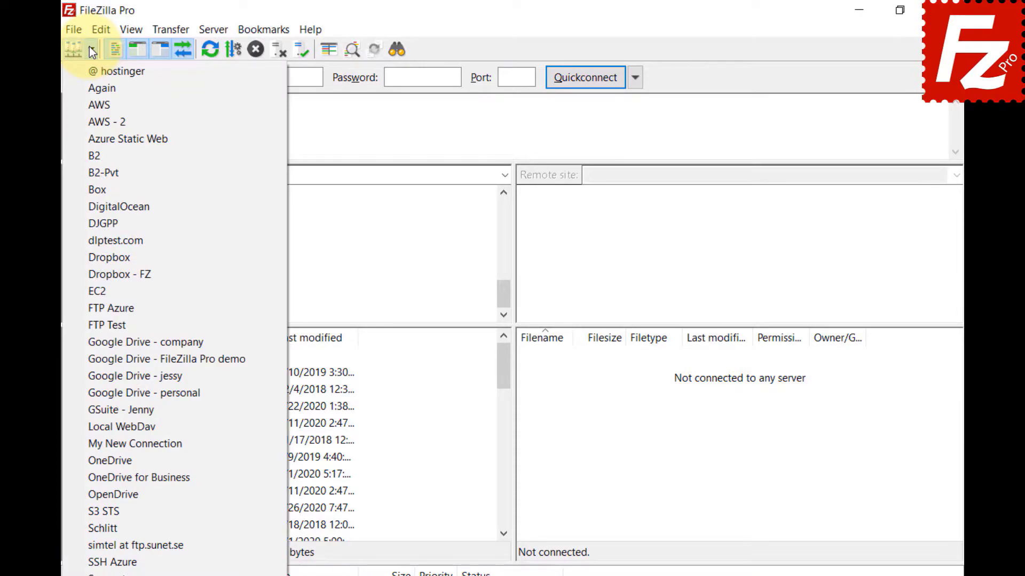
click(92, 52)
click(73, 29)
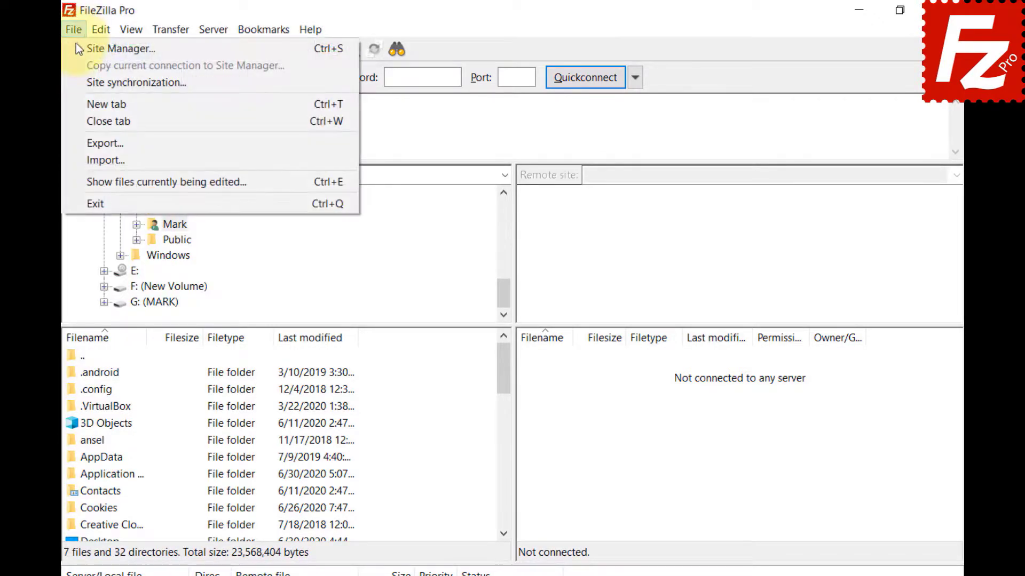
click(78, 46)
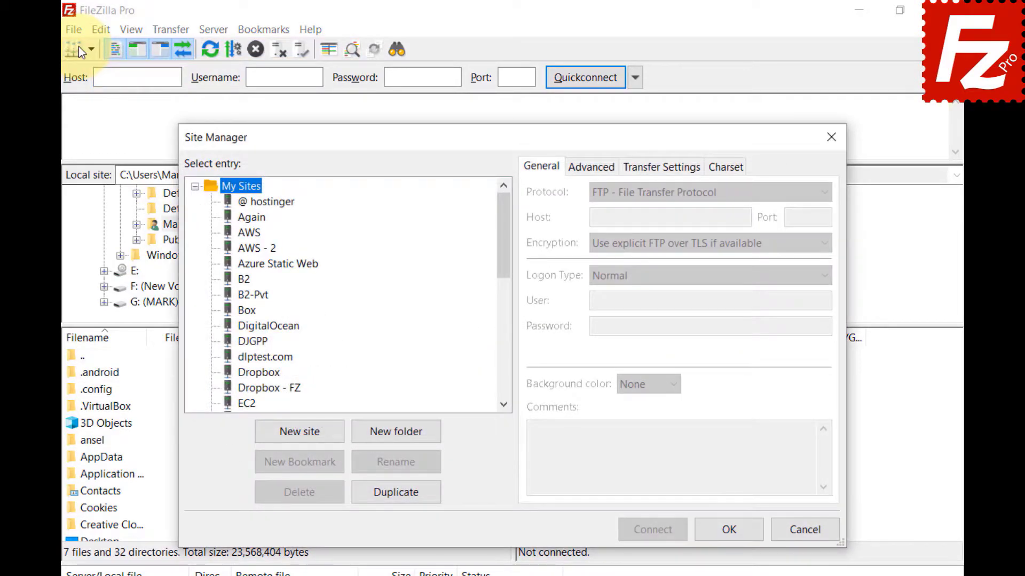
click(399, 438)
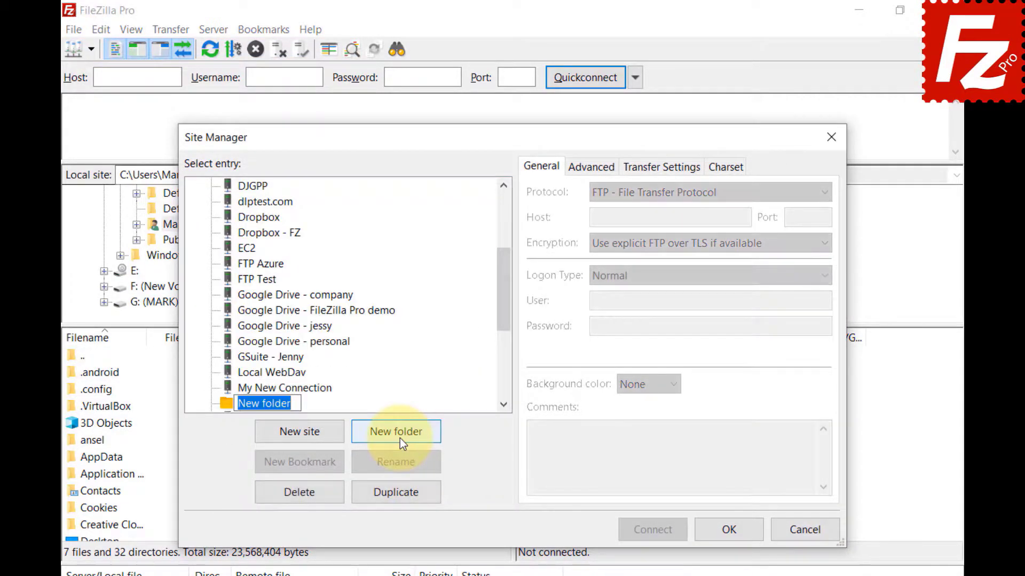
text(Google Drive)
key(Return)
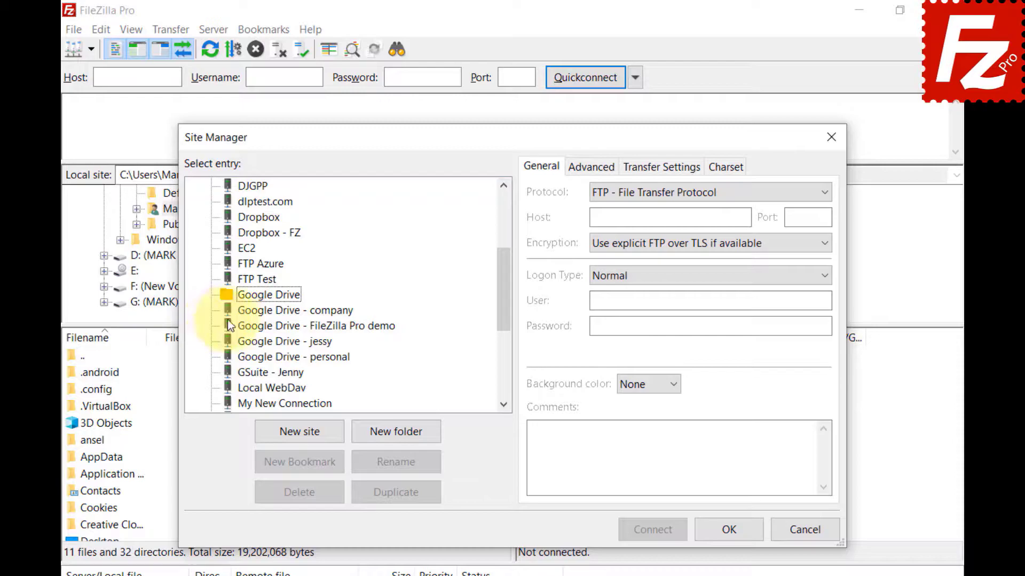
- Select the four Google Drive sites and drag them into the Google Drive folder
click(229, 313)
ctrl+click(245, 330)
ctrl+click(248, 341)
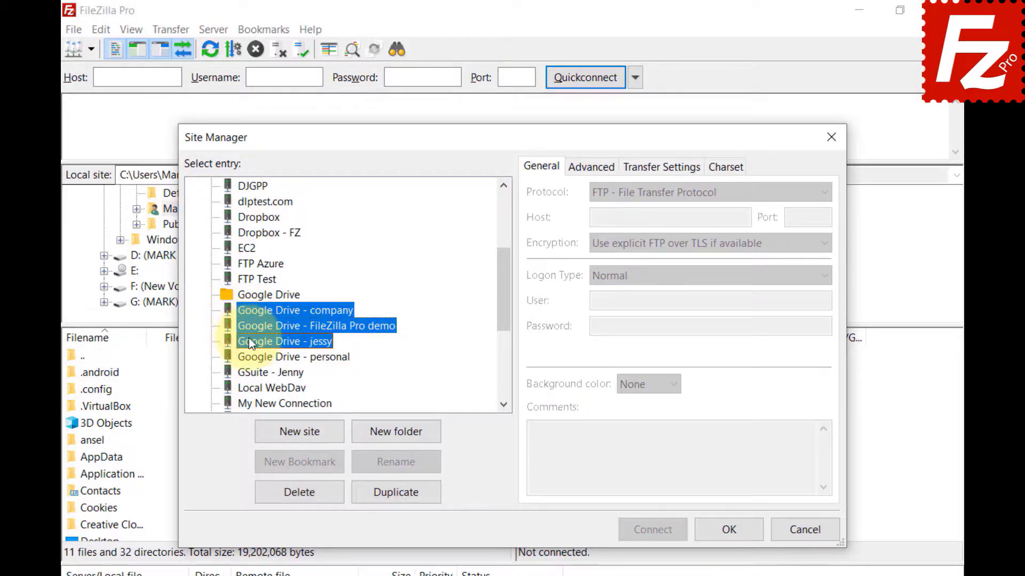
ctrl+click(252, 356)
ctrl+click(251, 296)
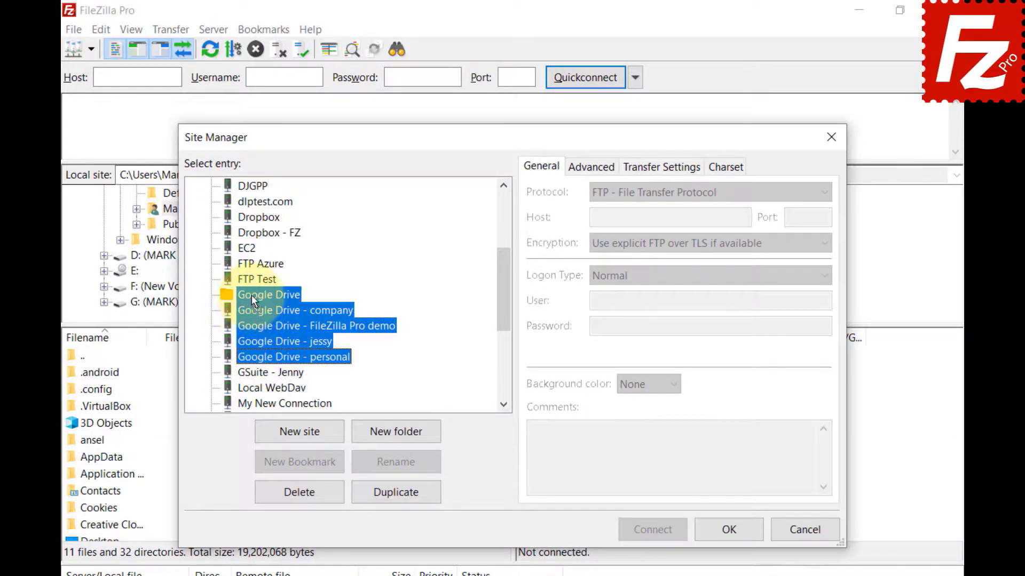
drag(251, 296, 252, 296)
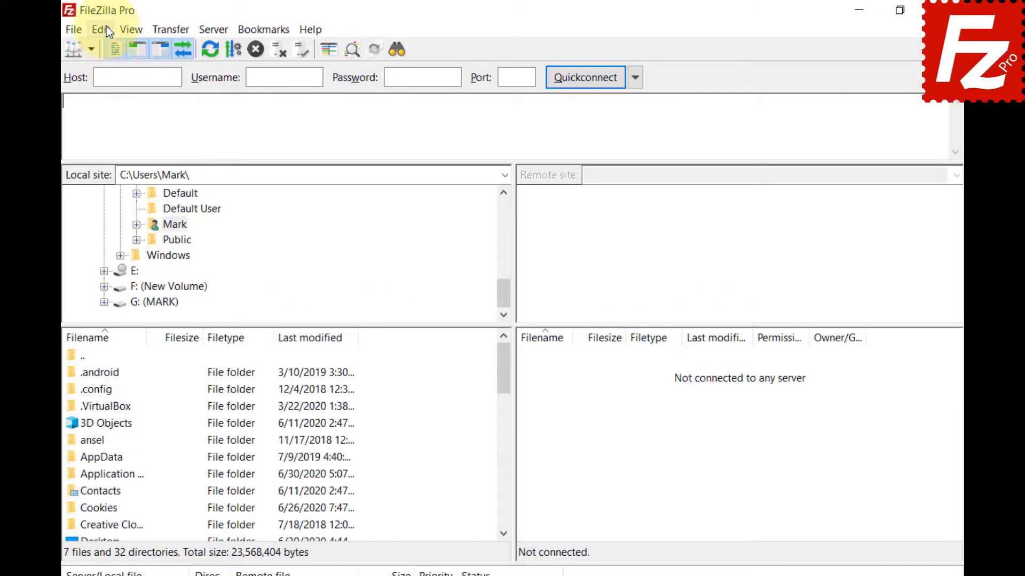
- In Interface > File lists settings, set Sorting mode to Sort directories inline
click(102, 30)
click(119, 84)
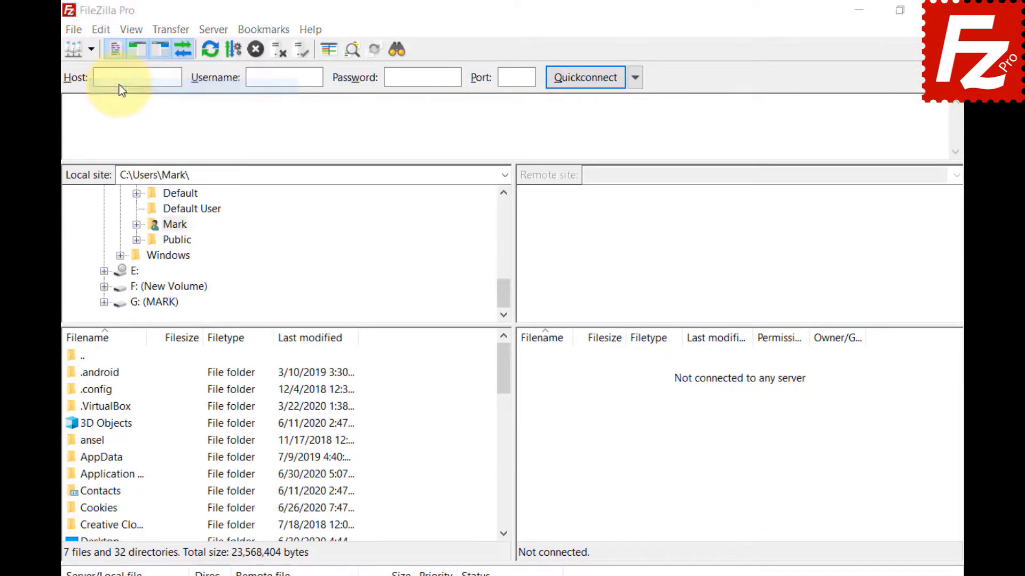
click(269, 372)
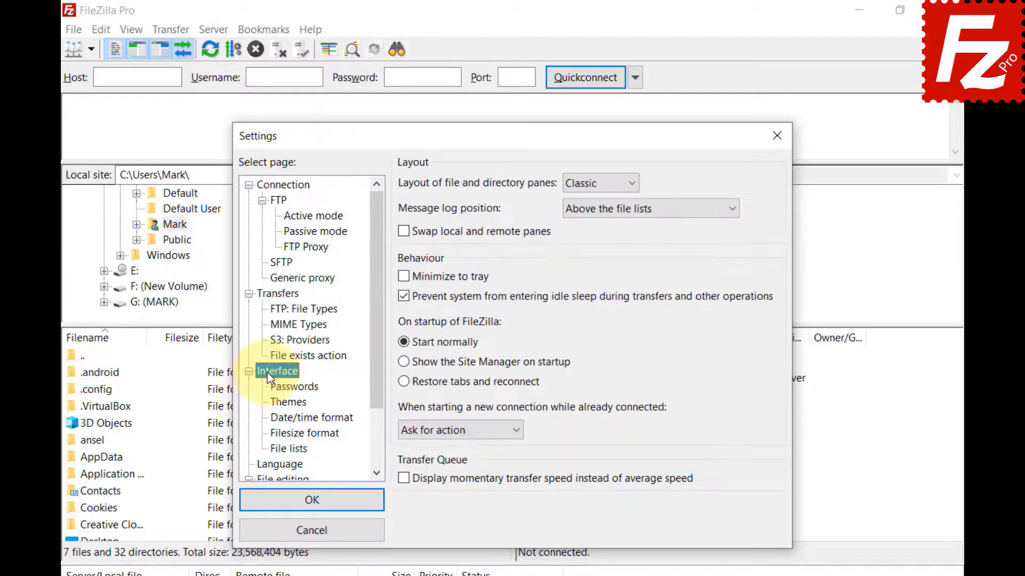
click(274, 447)
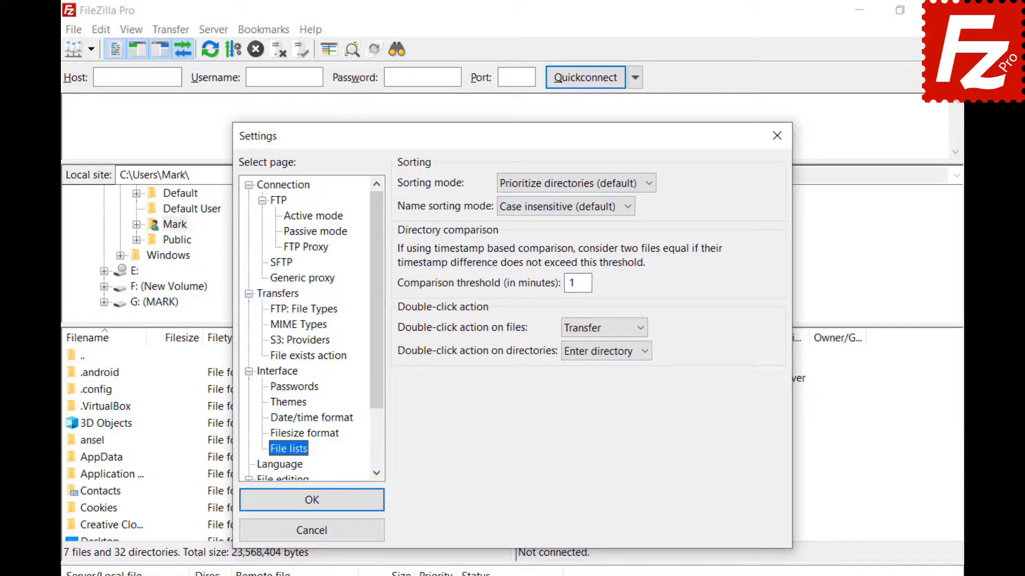
click(648, 182)
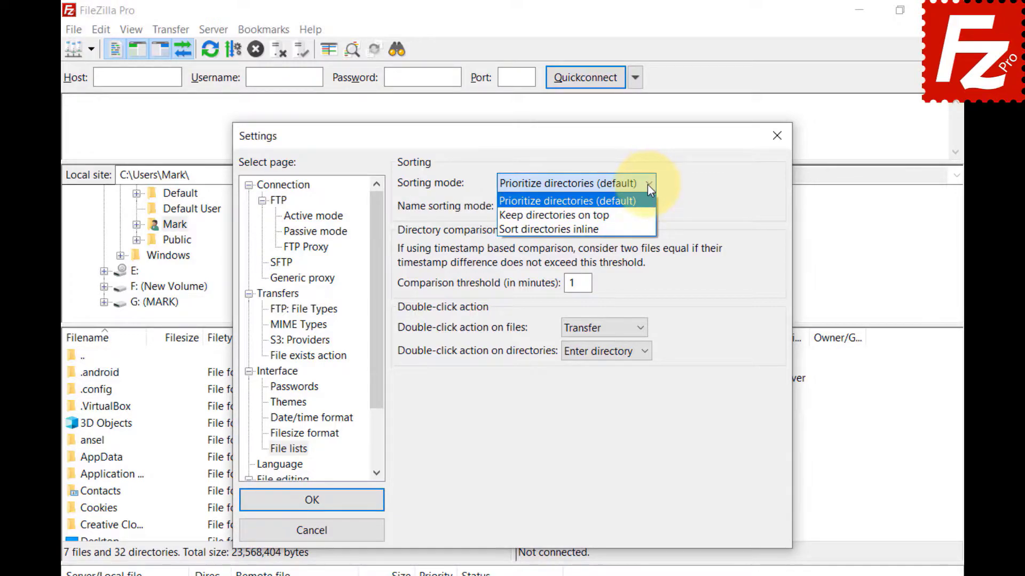
click(648, 214)
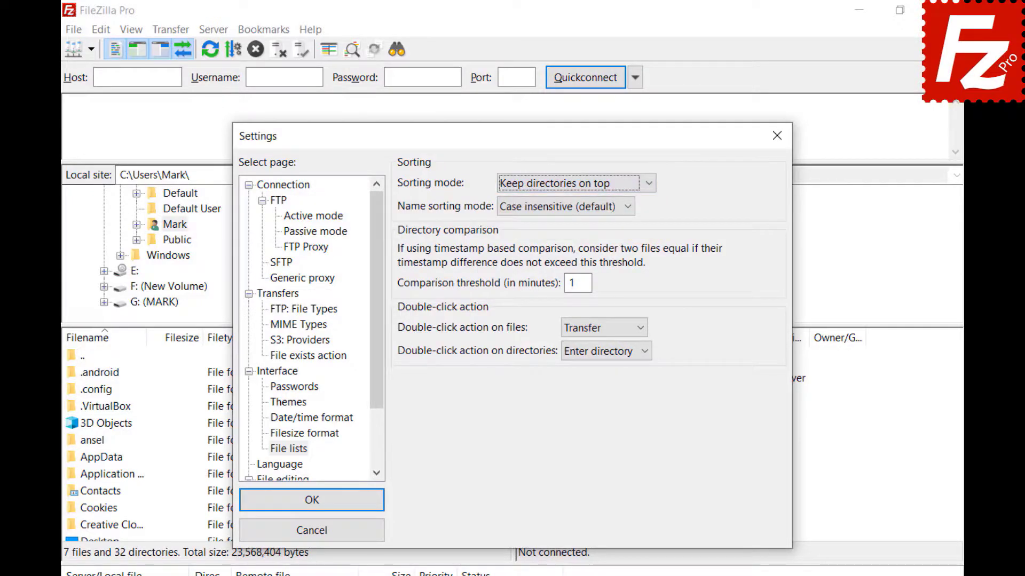
click(649, 184)
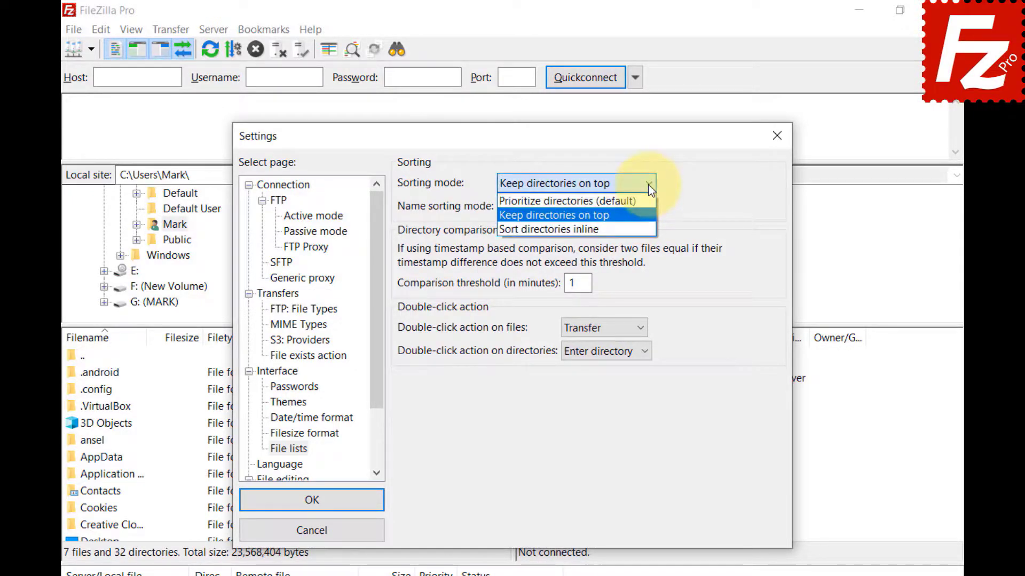
key(Down)
key(Down)
key(Return)
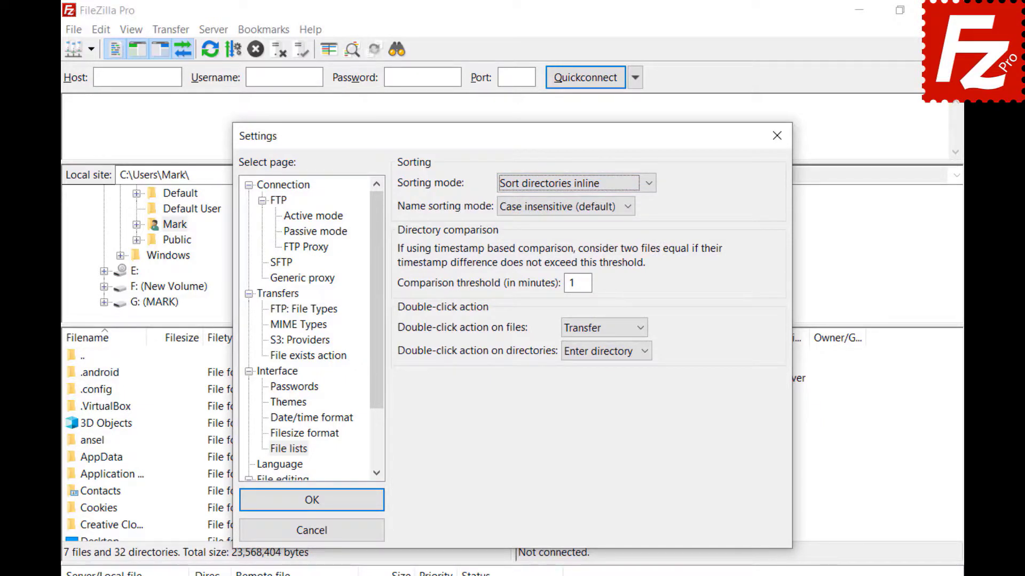
- Set Name sorting to Natural sort
click(629, 207)
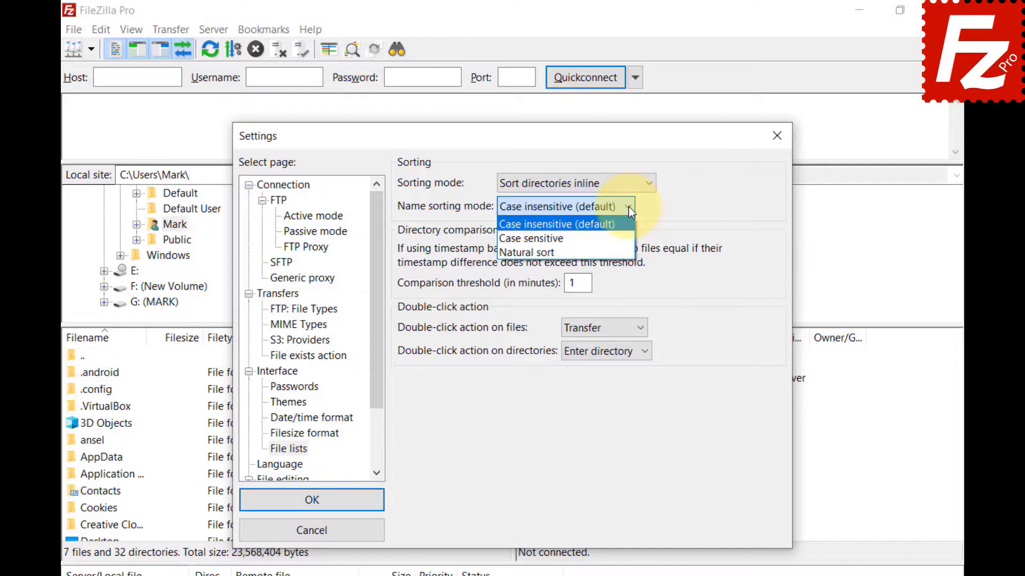
click(531, 238)
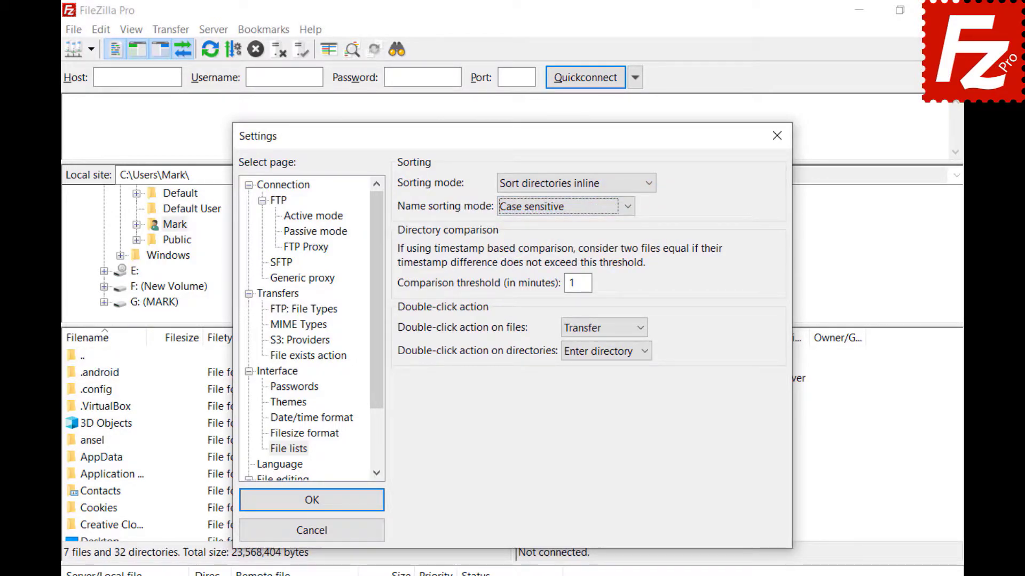
click(627, 207)
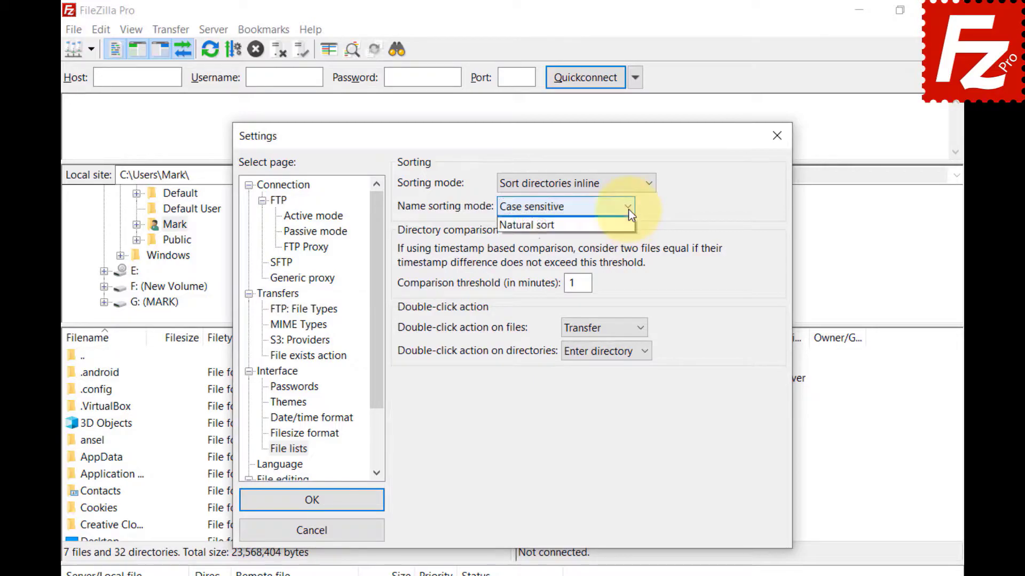
click(619, 252)
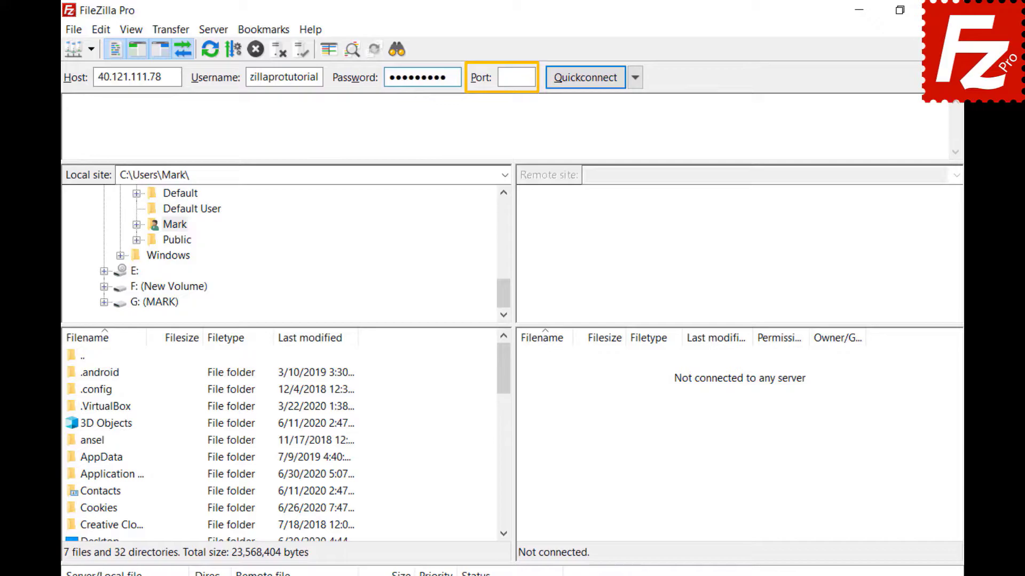
- Quickconnect to 40.121.111.78 using the entered username and password
click(584, 77)
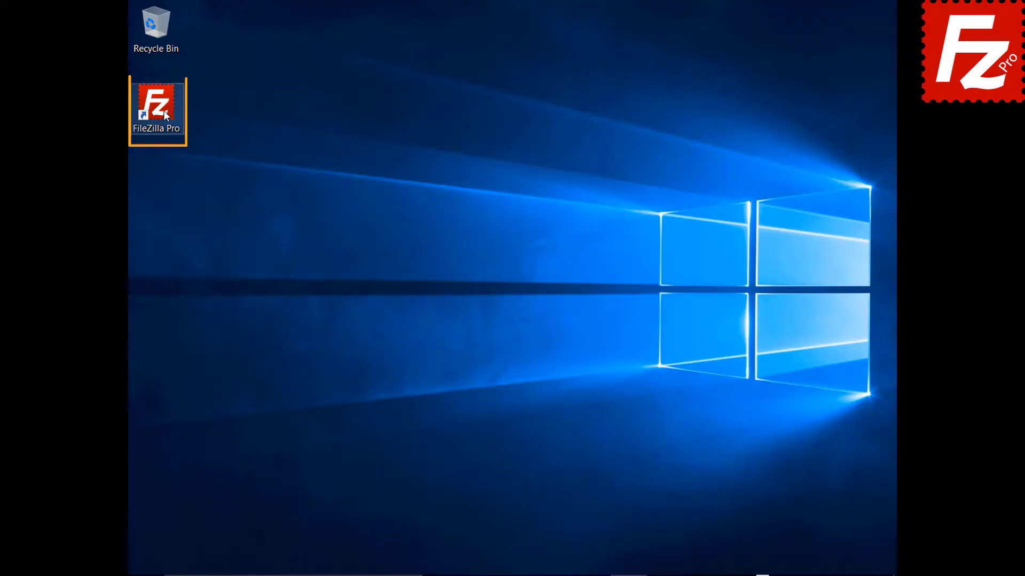
- Launch FileZilla Pro and add a new Site Manager entry named 'My Server'
double_click(162, 111)
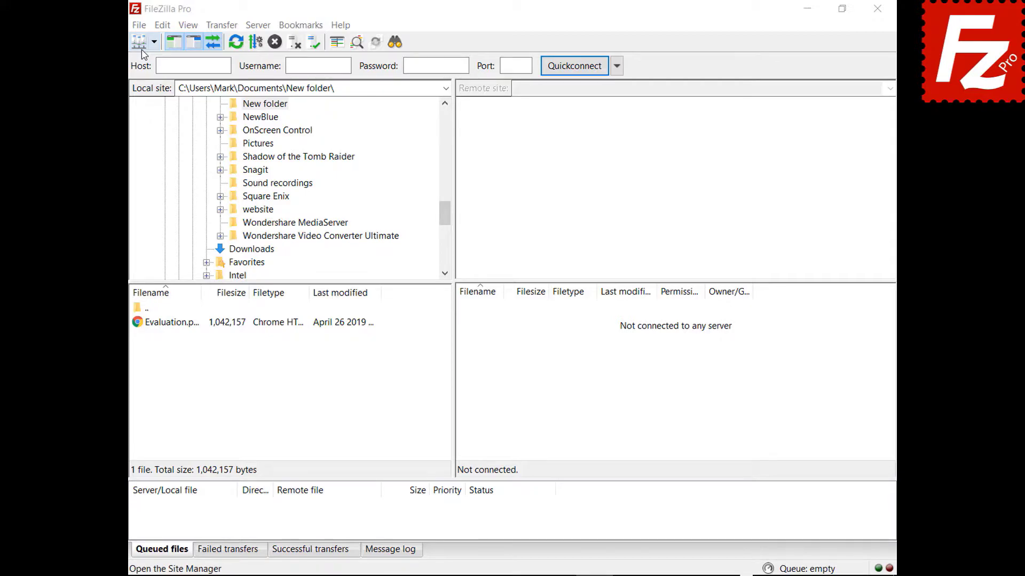
click(139, 25)
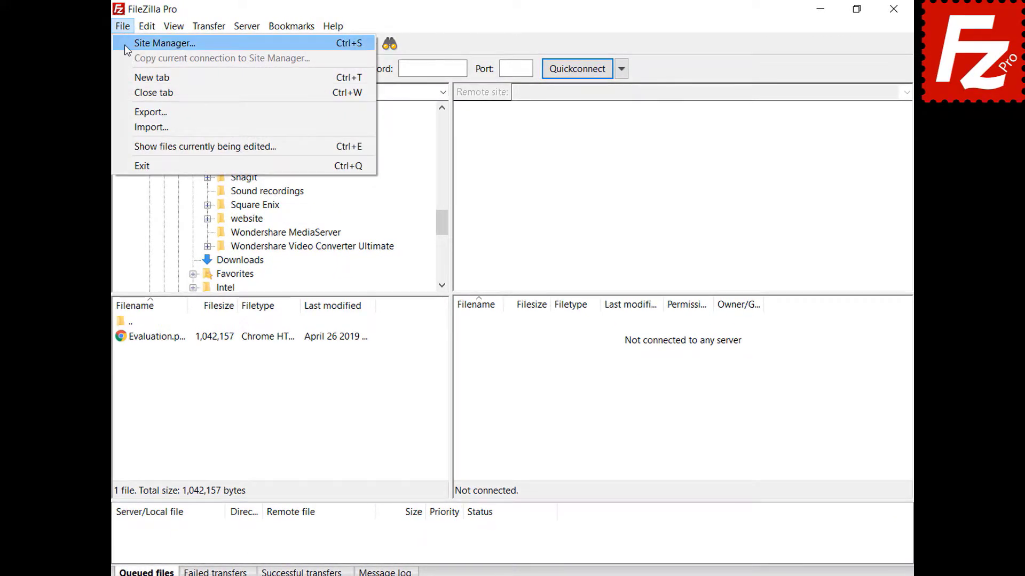
click(124, 44)
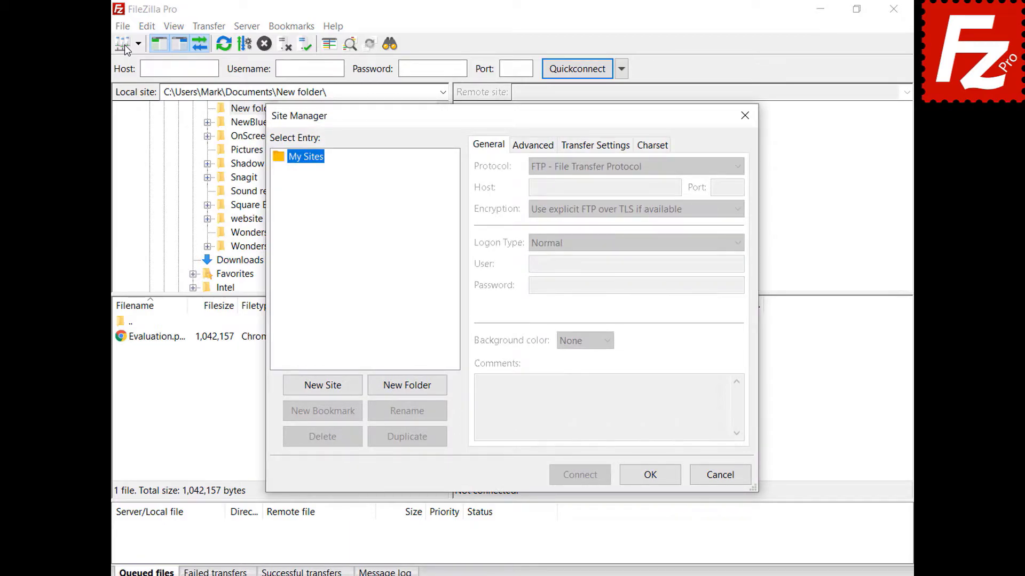
click(325, 387)
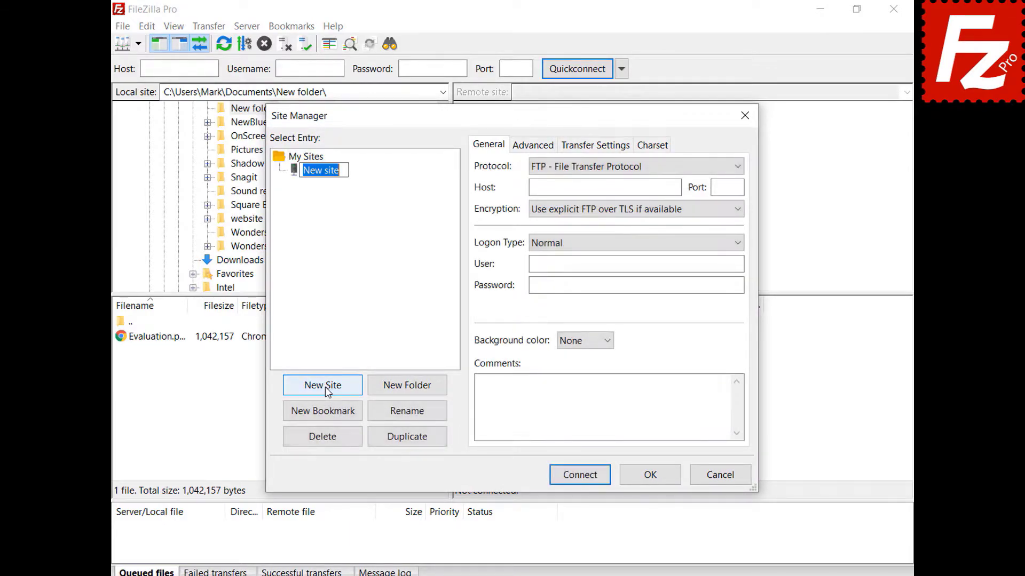
text(My Server)
- Enter host 40.121.111.78, port 21, the login username and the pasted account password
click(675, 188)
text(40.121.111.78)
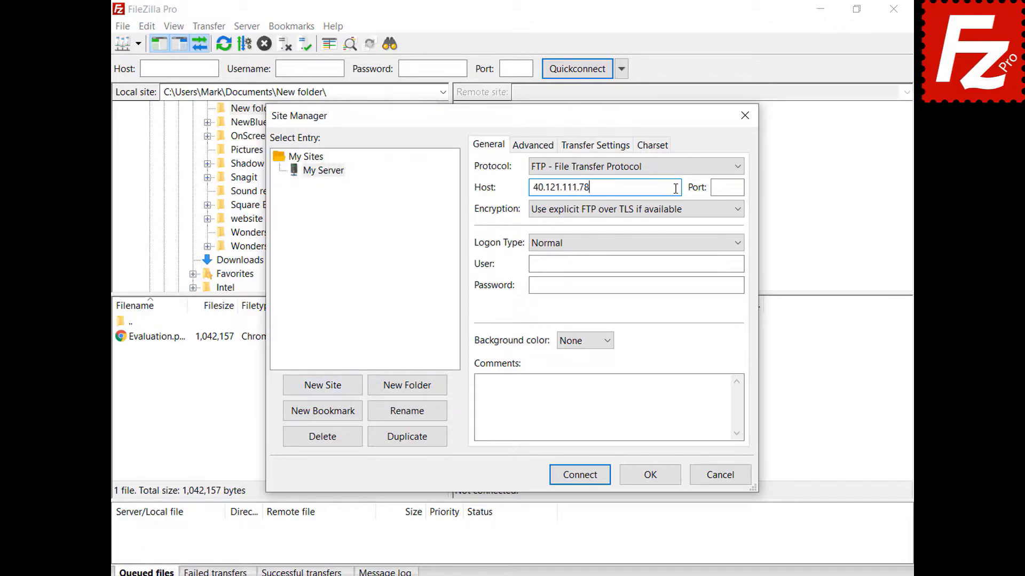
key(Tab)
text(21)
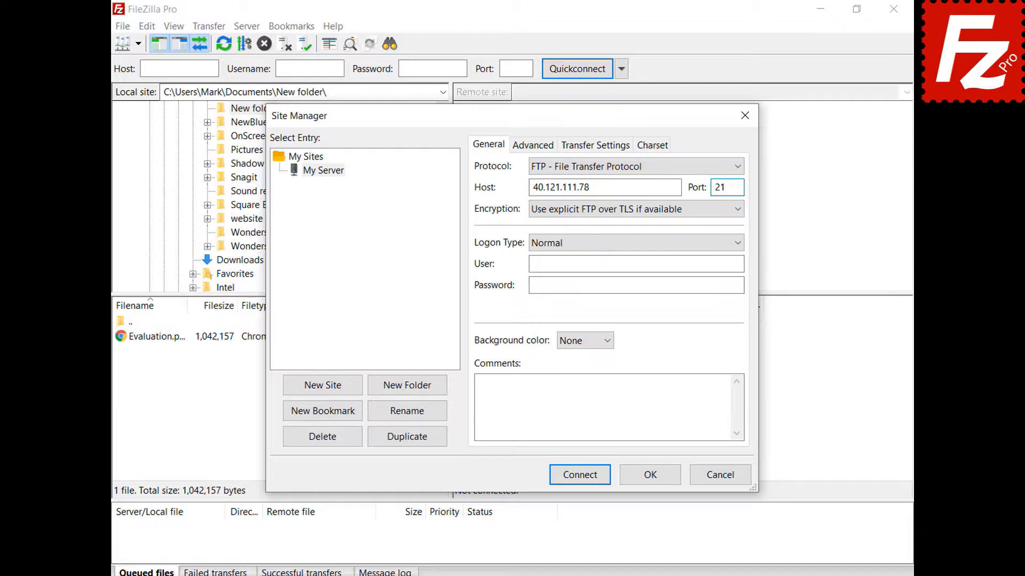
click(739, 264)
text(filezillaprotutorial)
click(741, 285)
key(ctrl+v)
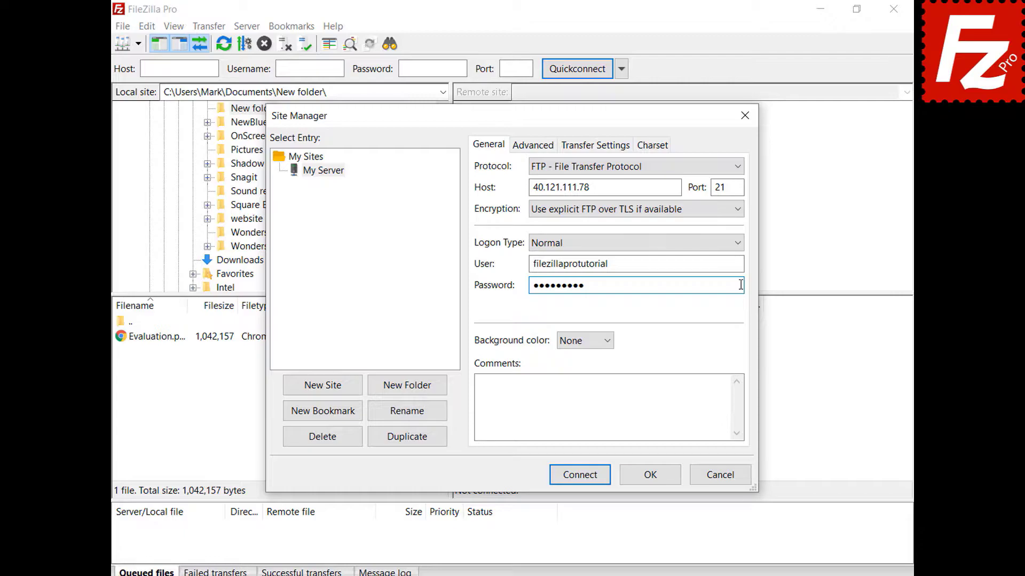
- Set the site's background colour to Green
click(607, 341)
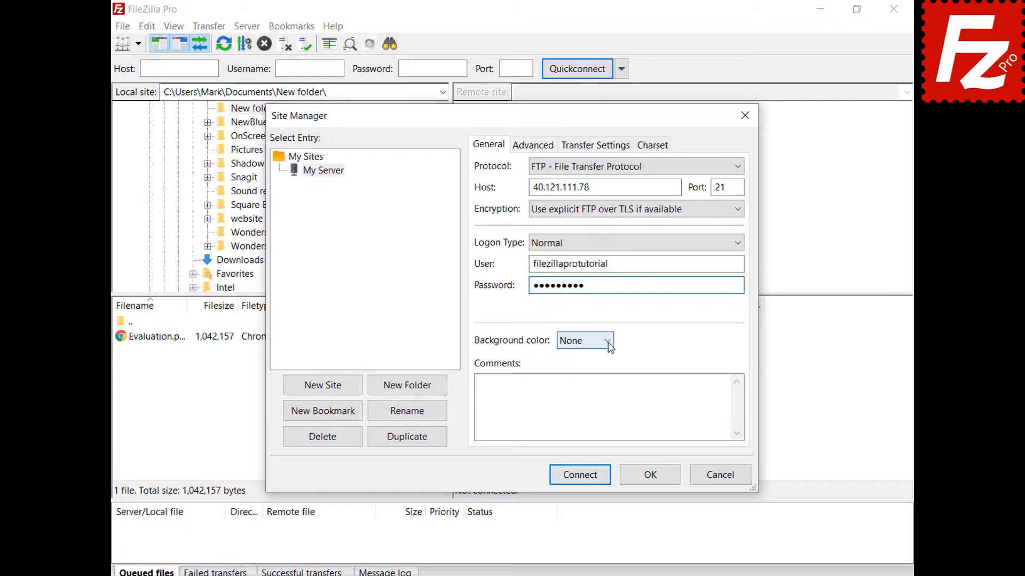
click(604, 383)
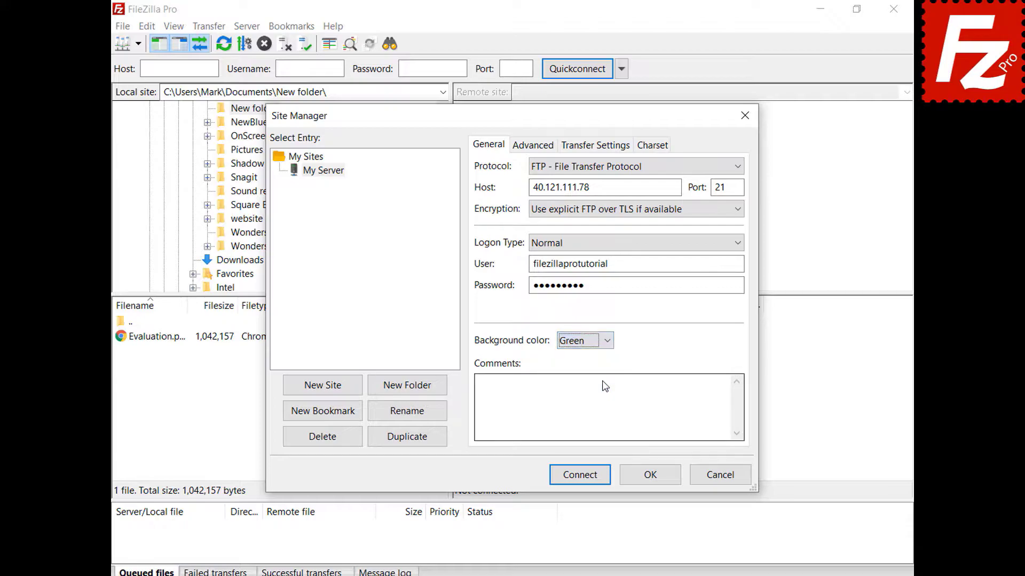
click(523, 153)
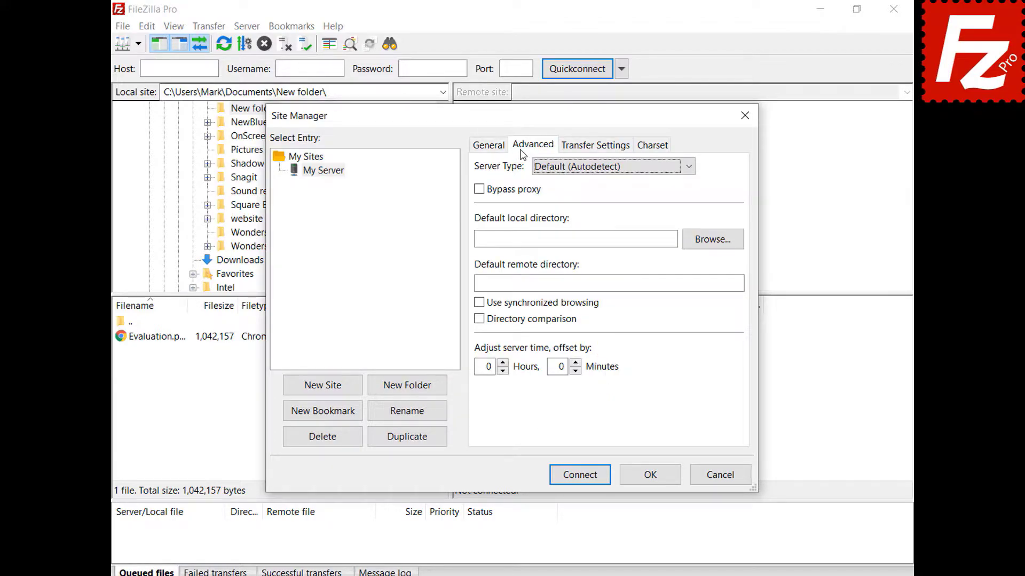
- Keep server type on Autodetect, review Transfer Settings and Charset tabs, then save with OK
click(688, 168)
click(688, 171)
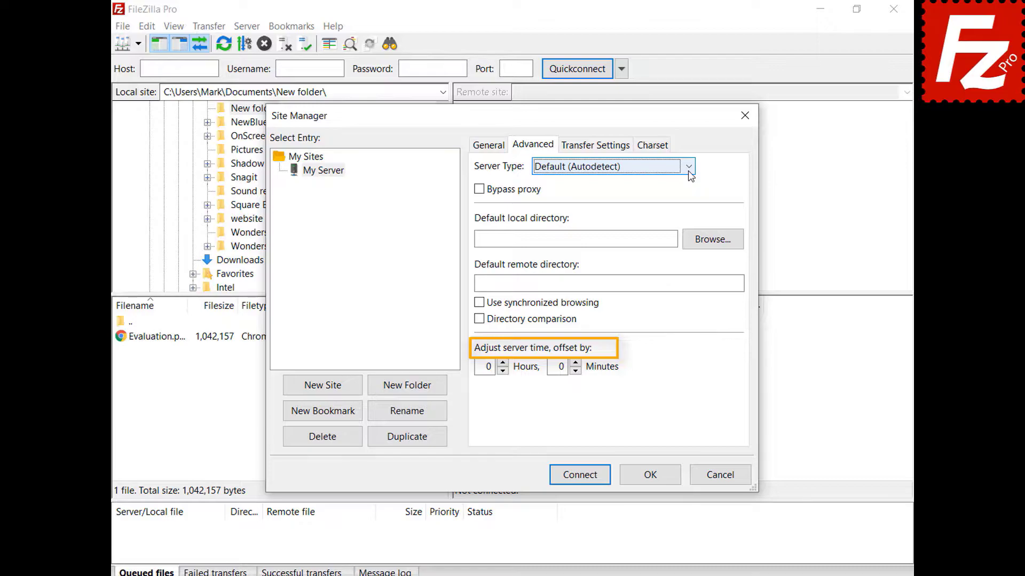
click(596, 150)
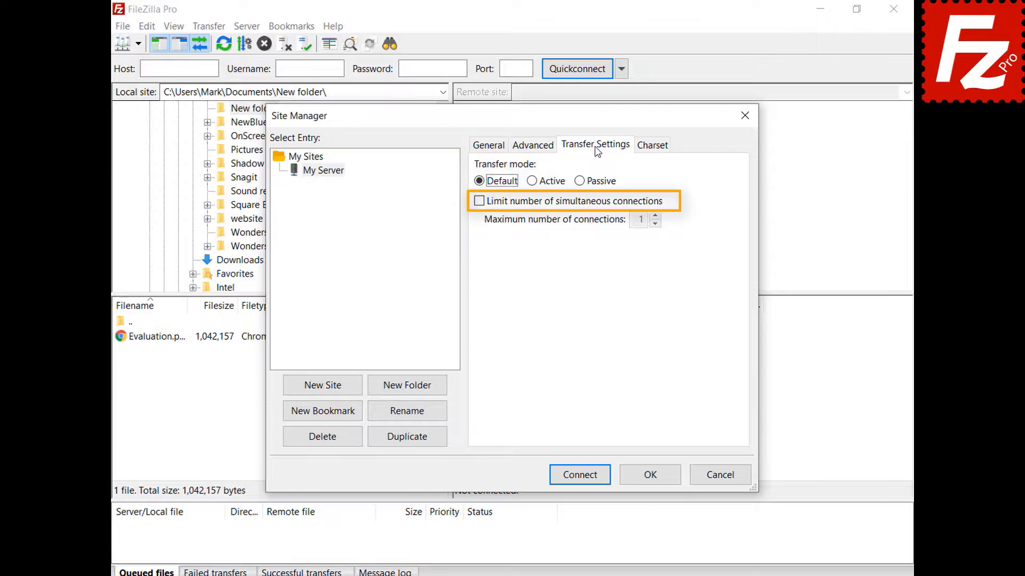
click(652, 148)
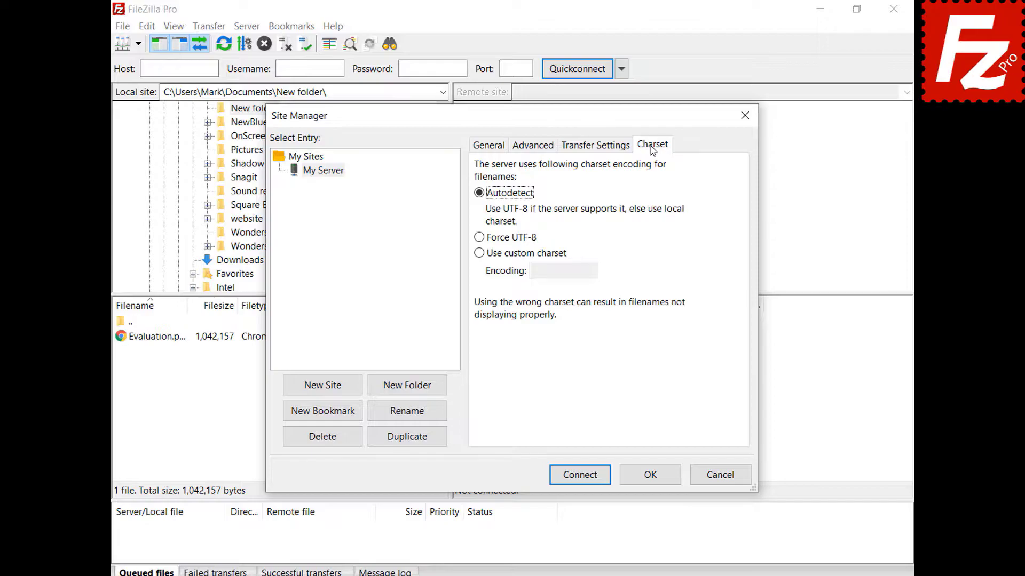
click(650, 475)
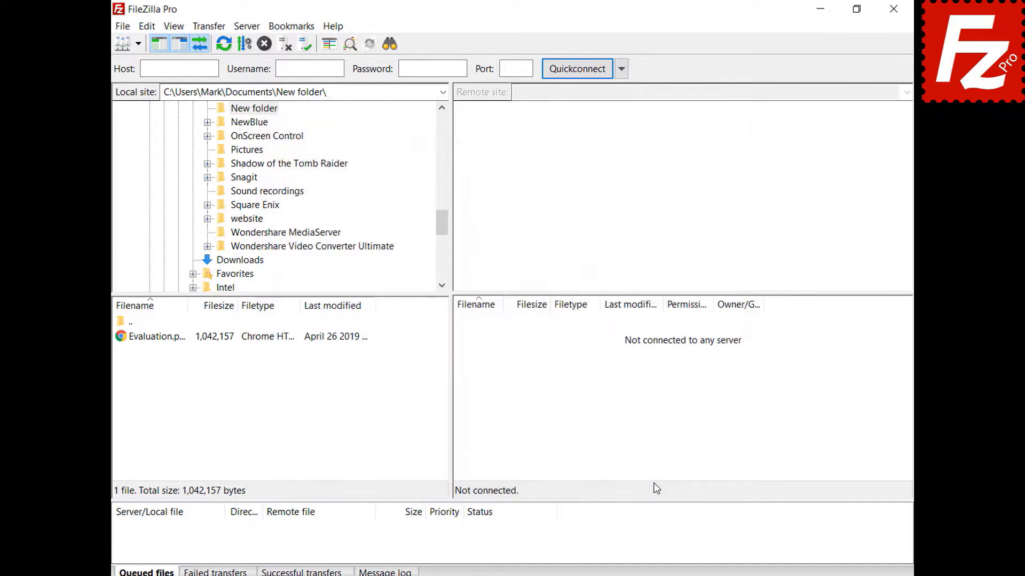
- Connect to My Server from the saved-sites list and reopen the Site Manager with Ctrl+S
click(138, 43)
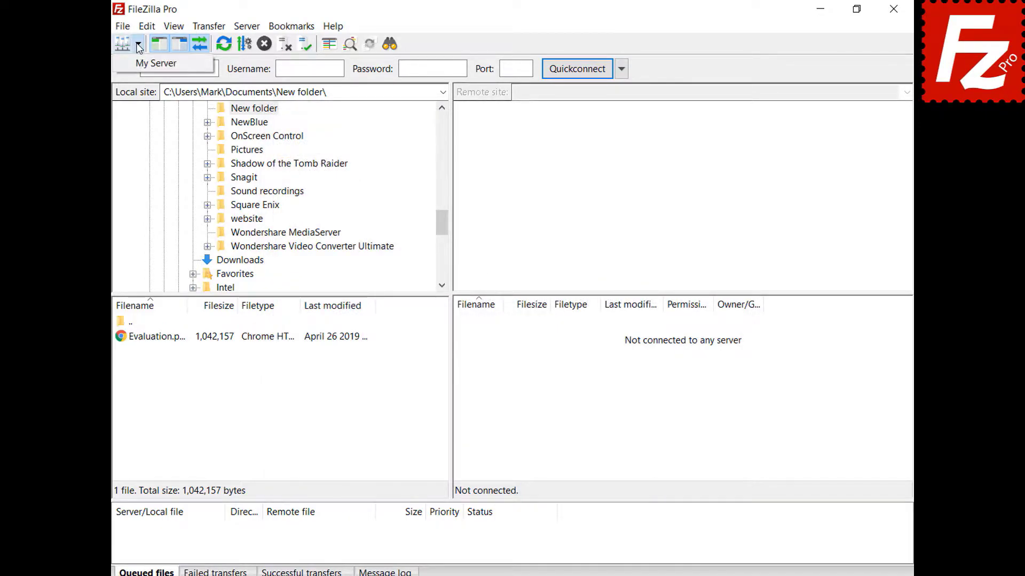
click(142, 61)
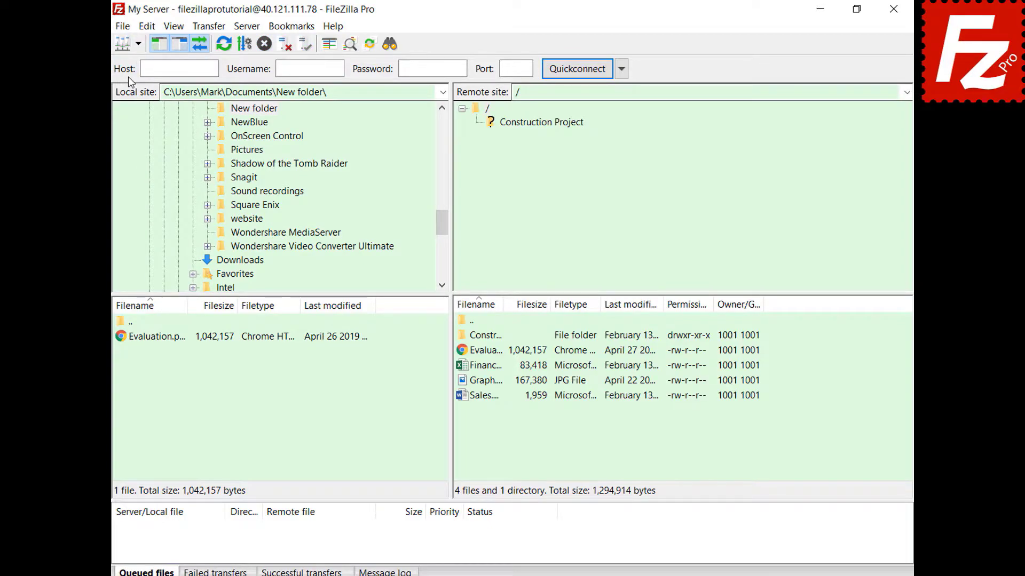
key(ctrl+s)
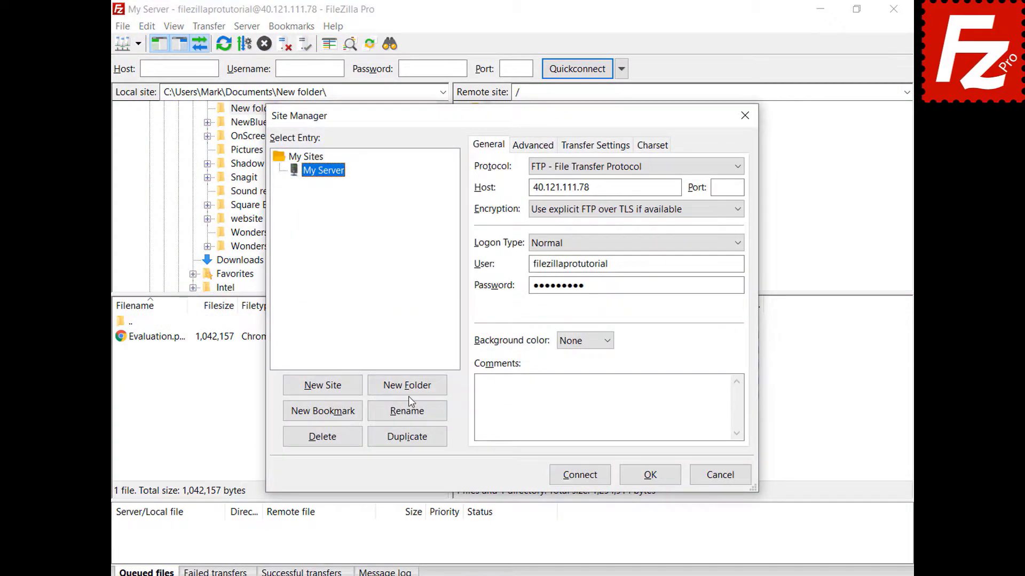
- Create a 'Sites' folder, move My Server into it, save, and reopen the Site Manager
click(408, 394)
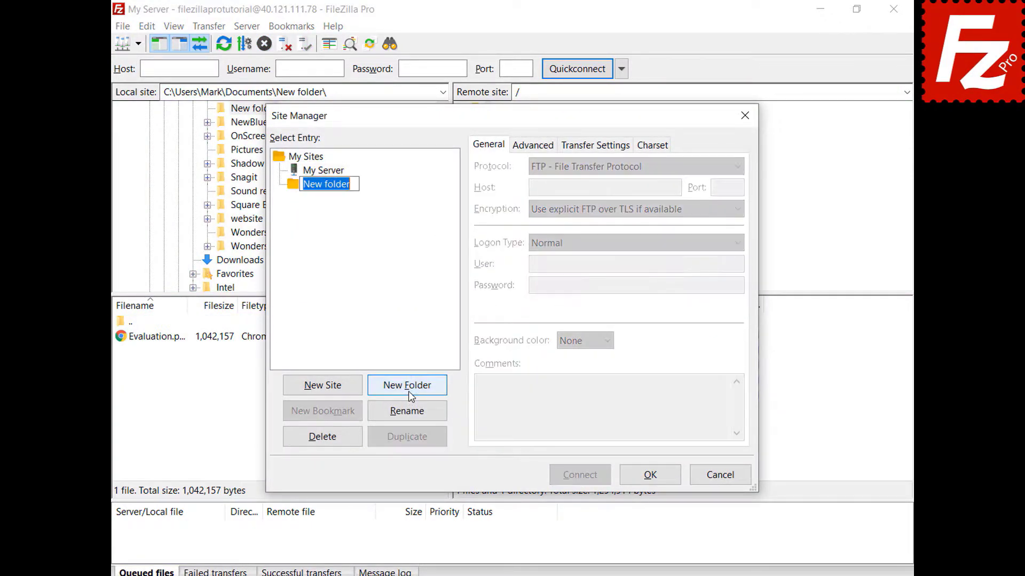
text(Sites)
key(Return)
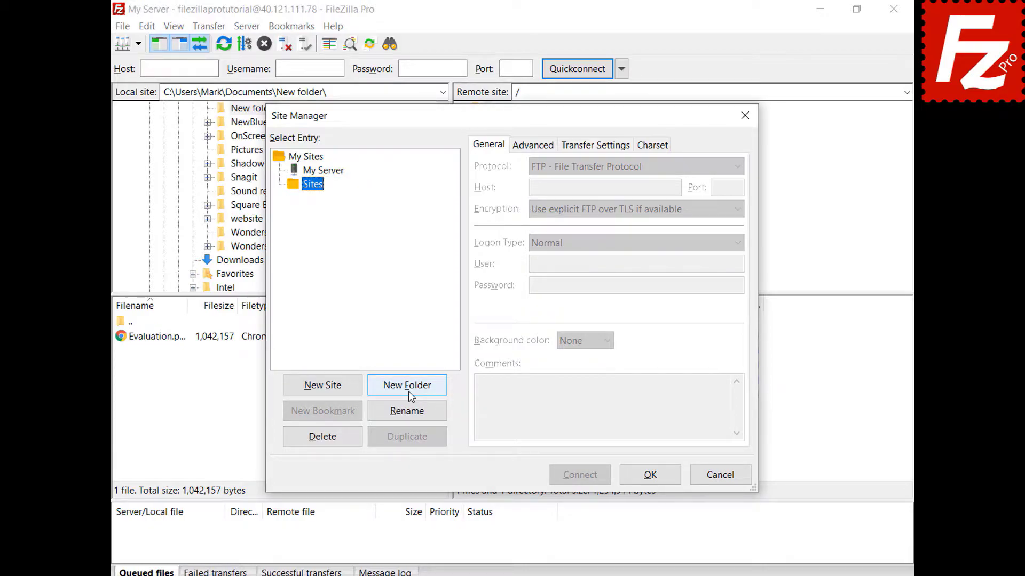
click(336, 176)
drag(336, 175, 321, 190)
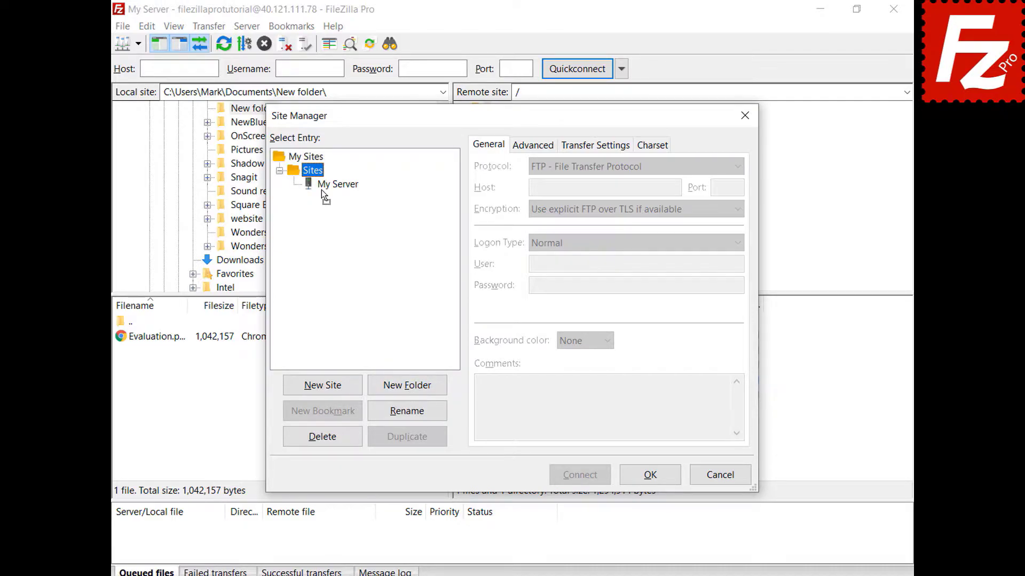
click(650, 475)
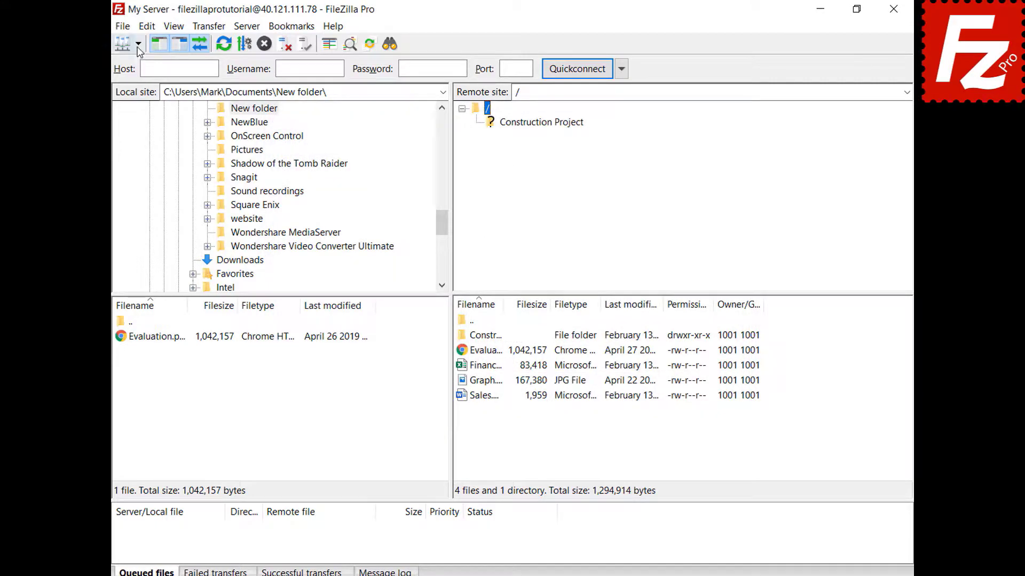
click(138, 44)
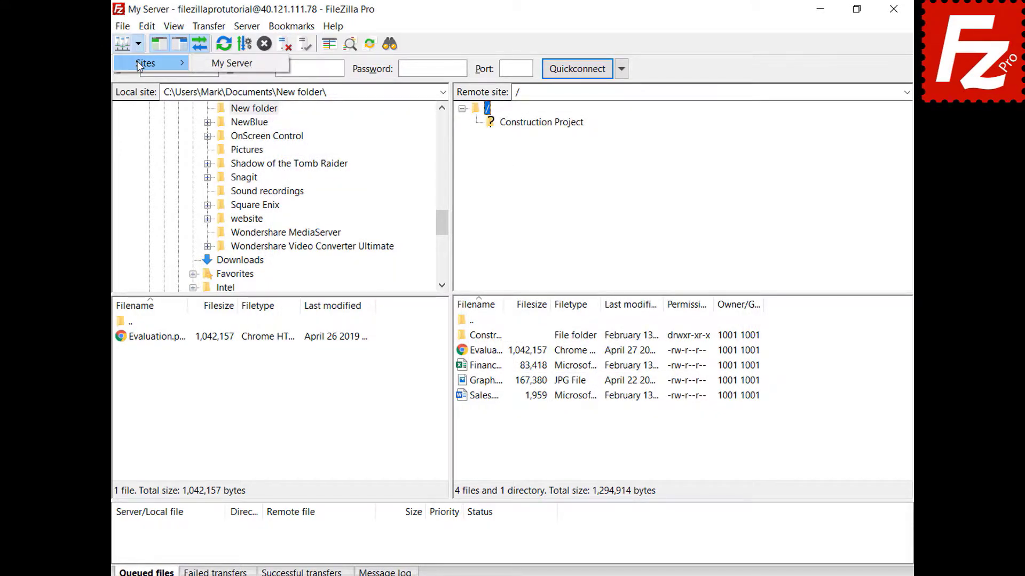
click(137, 63)
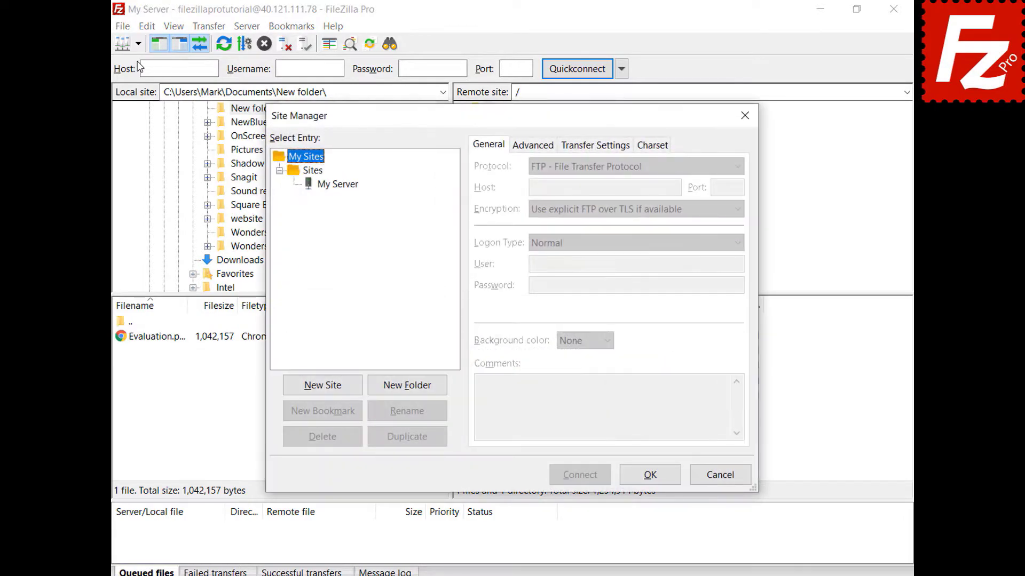
- Review the My Server entry's connection details and close the Site Manager
click(340, 184)
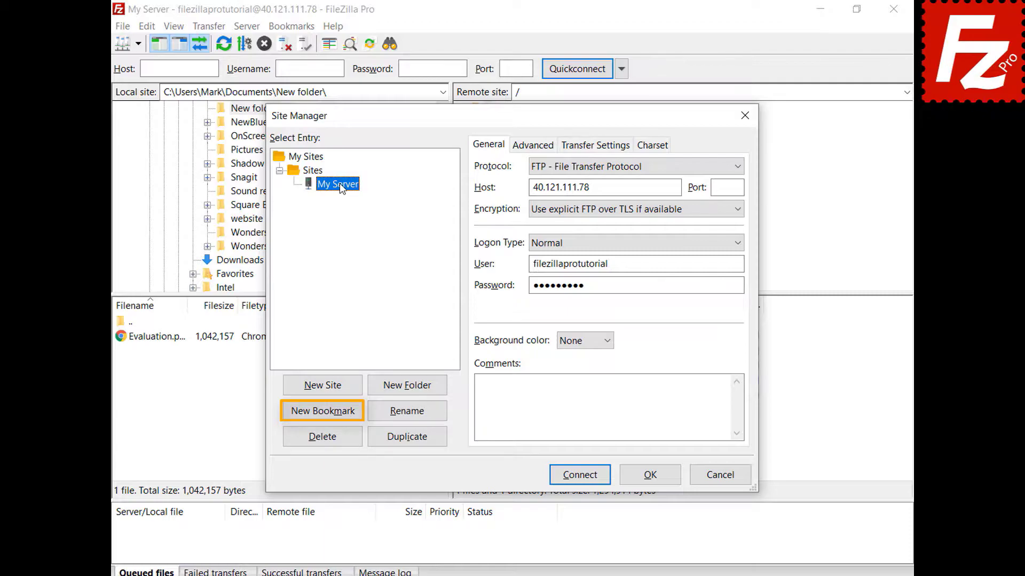
click(656, 479)
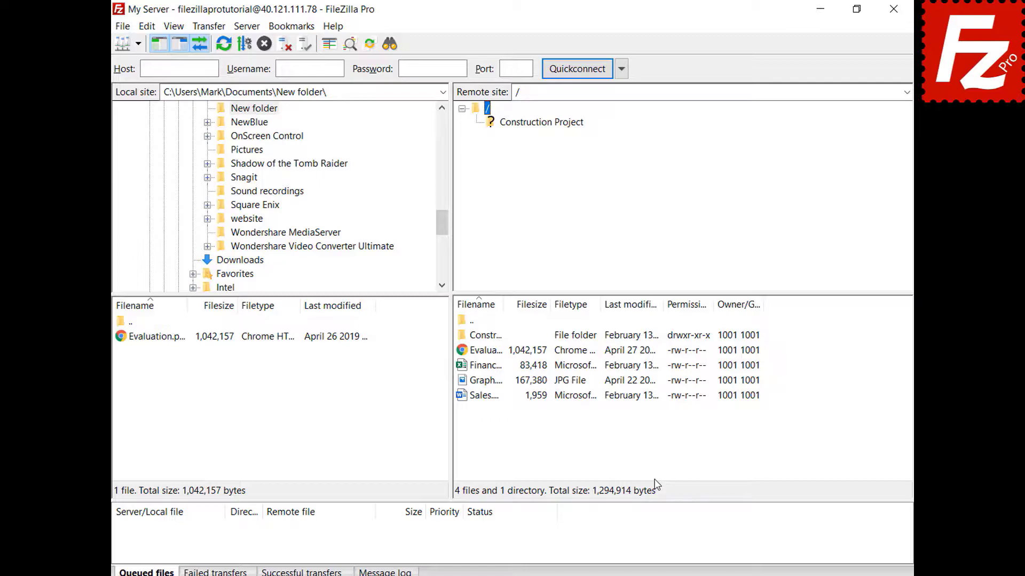
click(147, 26)
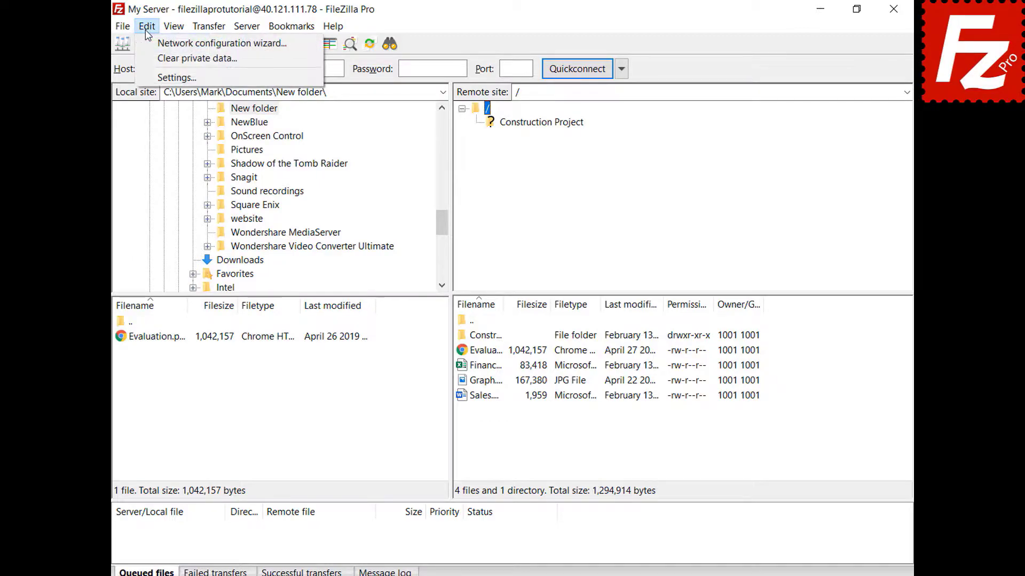
- Open the Settings dialog on its Interface page
click(155, 77)
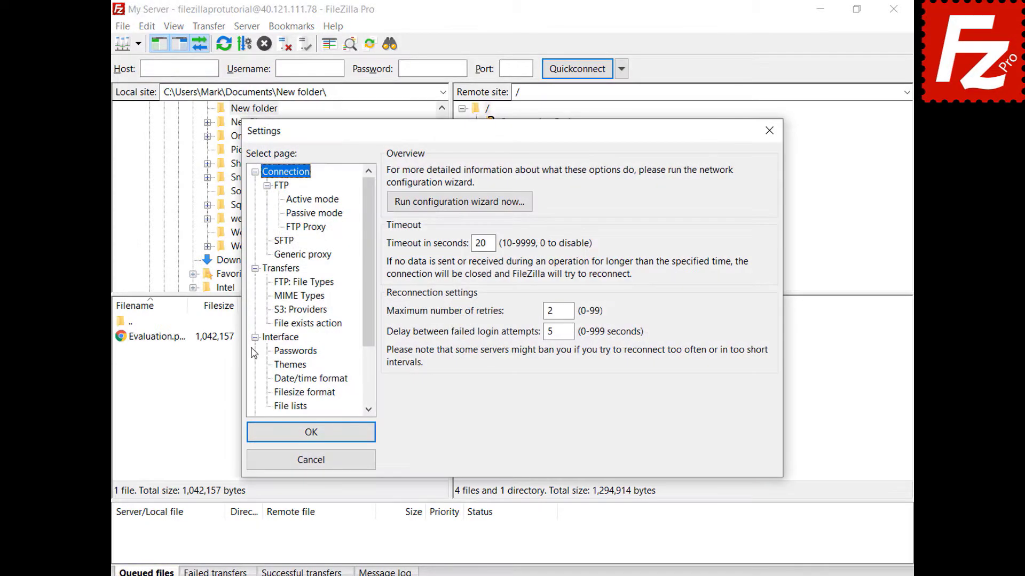
click(267, 341)
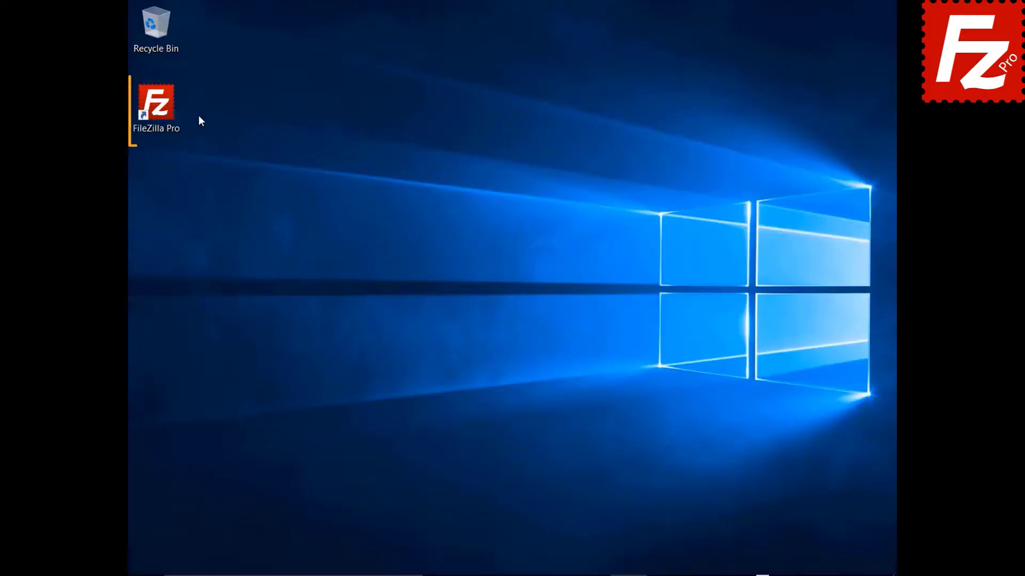
- Relaunch FileZilla Pro, check the FTP Tutorial site, and open the Passwords settings page
double_click(163, 110)
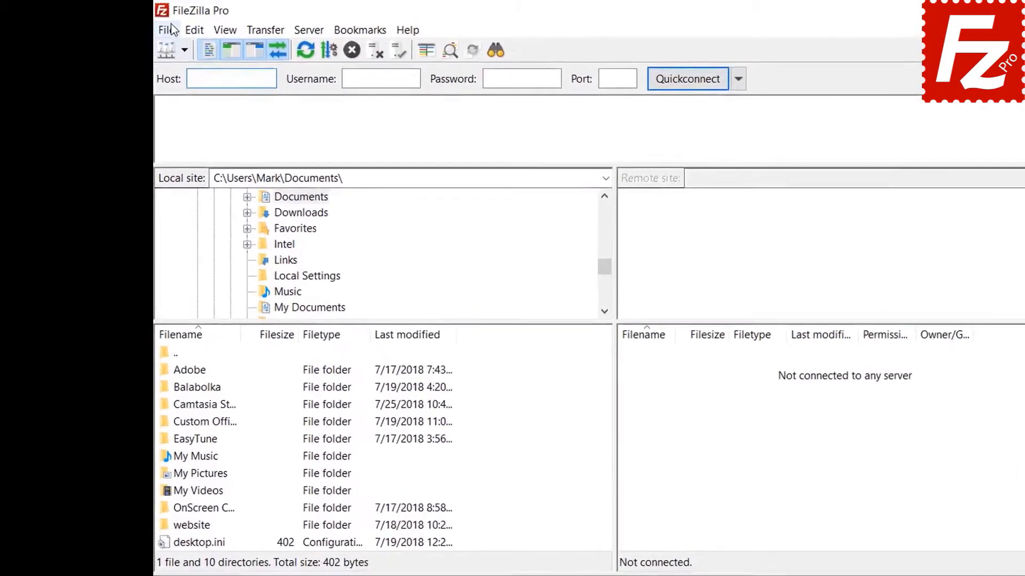
click(171, 27)
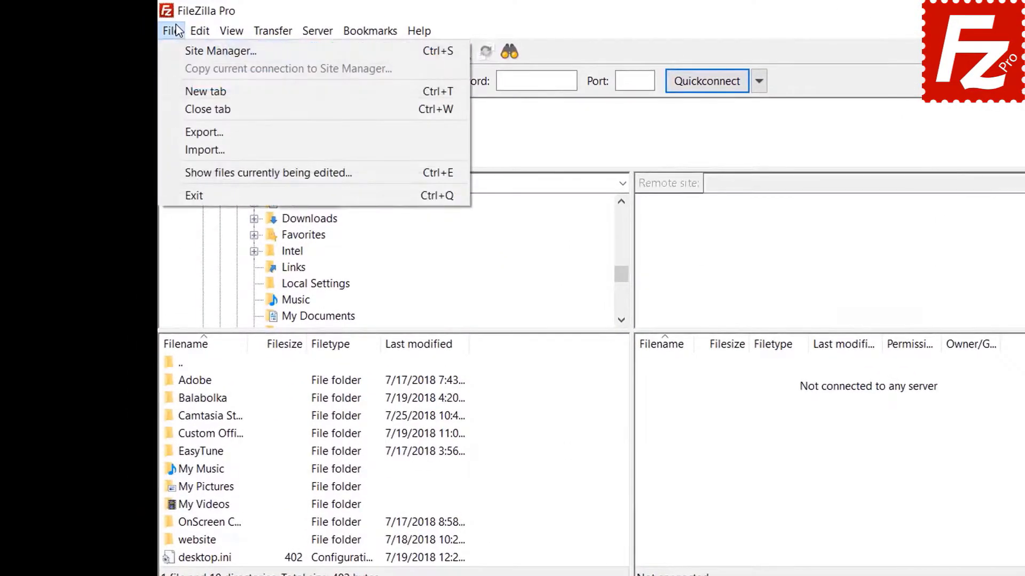
click(180, 49)
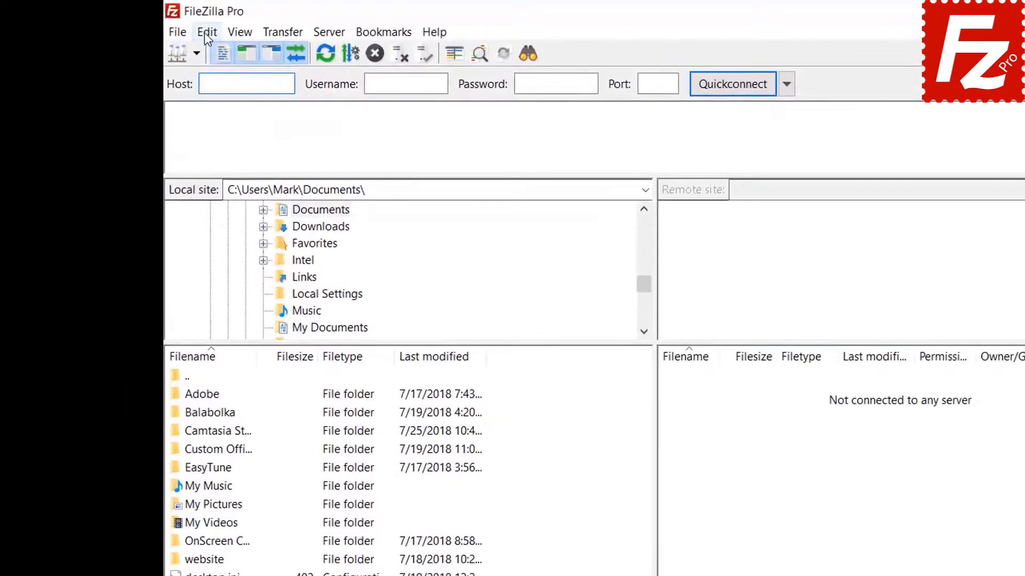
click(163, 25)
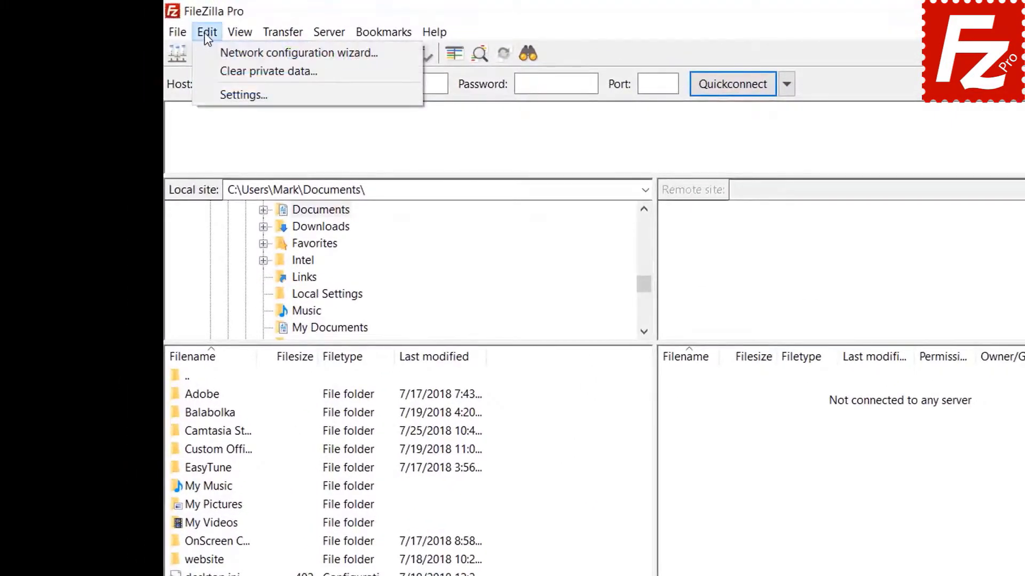
click(216, 92)
click(395, 430)
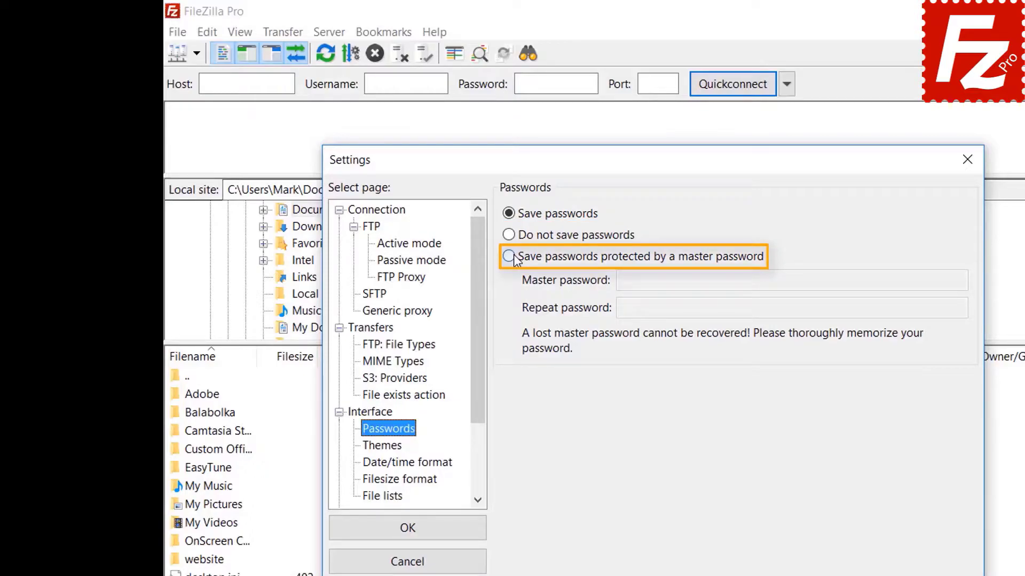
- Protect saved passwords with a master password, entered twice to confirm, and apply it
click(512, 257)
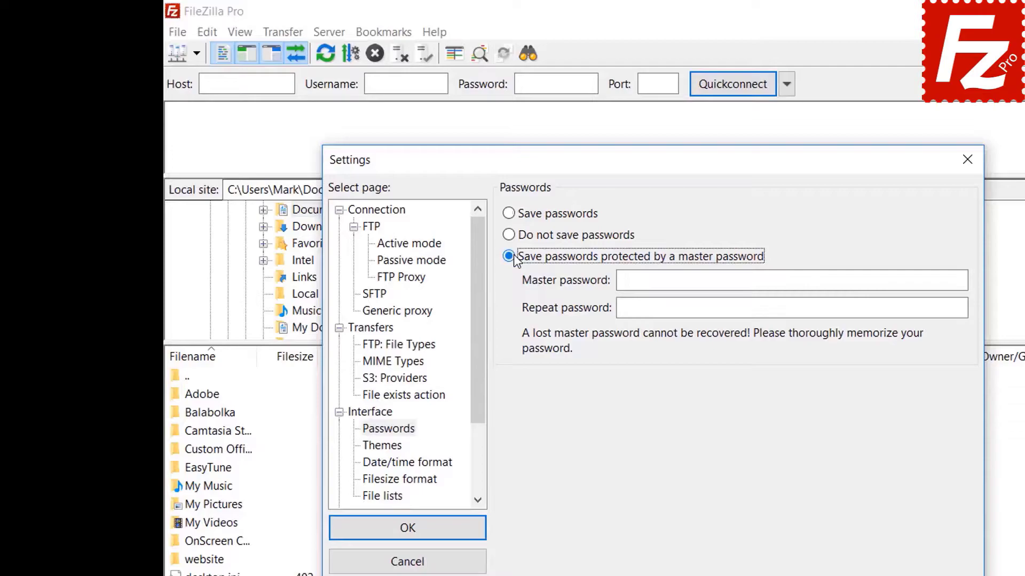
click(836, 281)
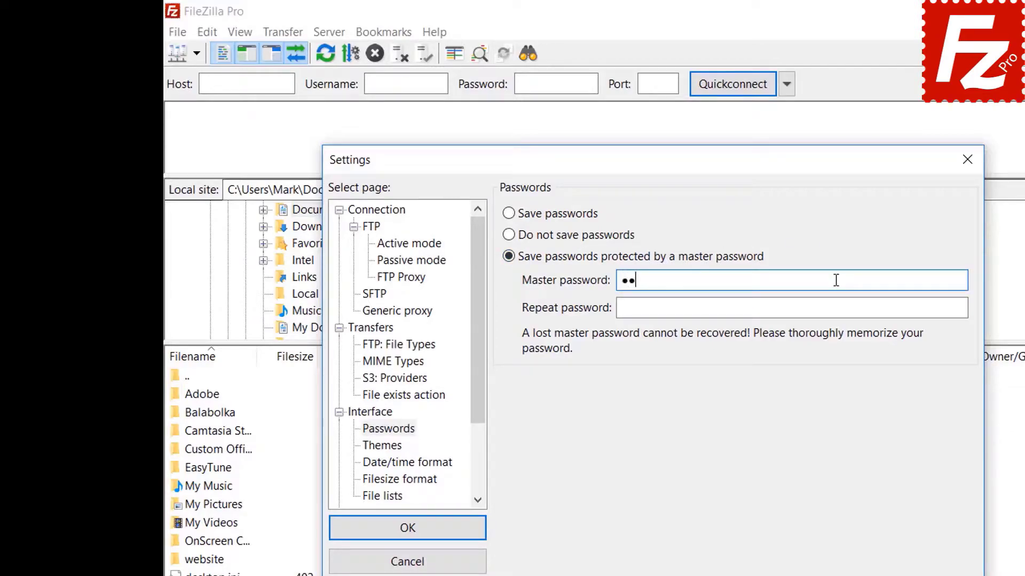
click(814, 309)
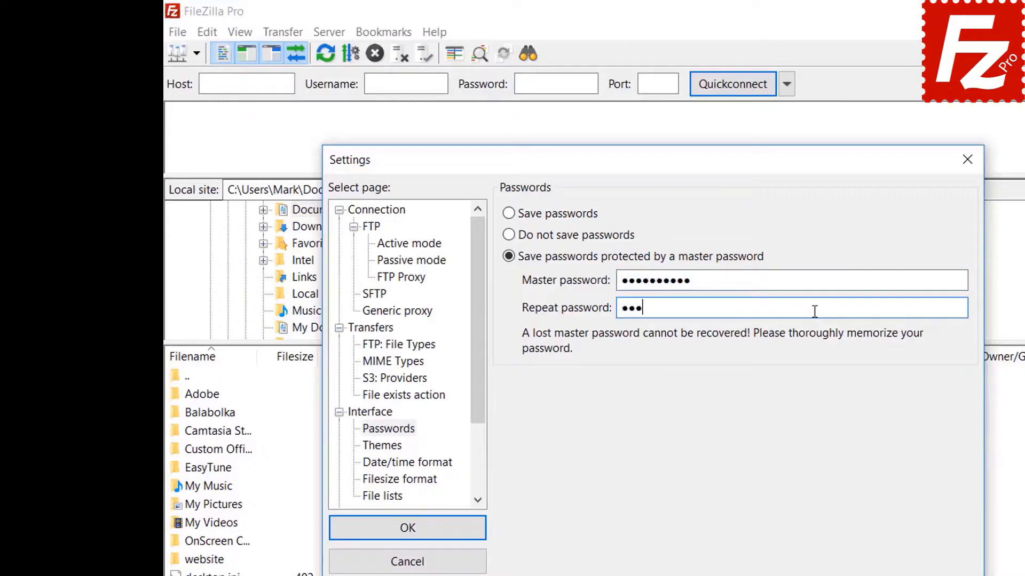
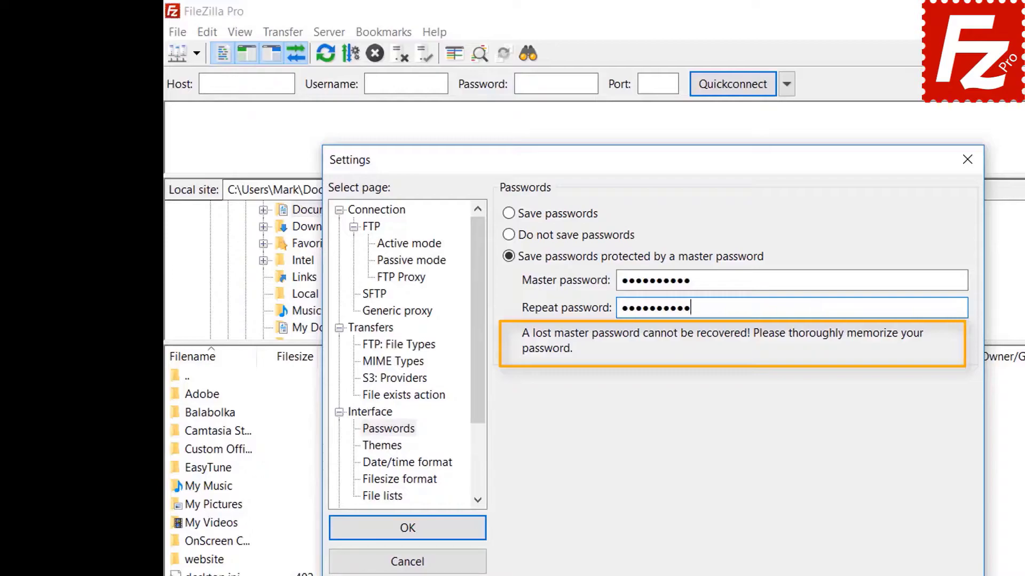
click(409, 531)
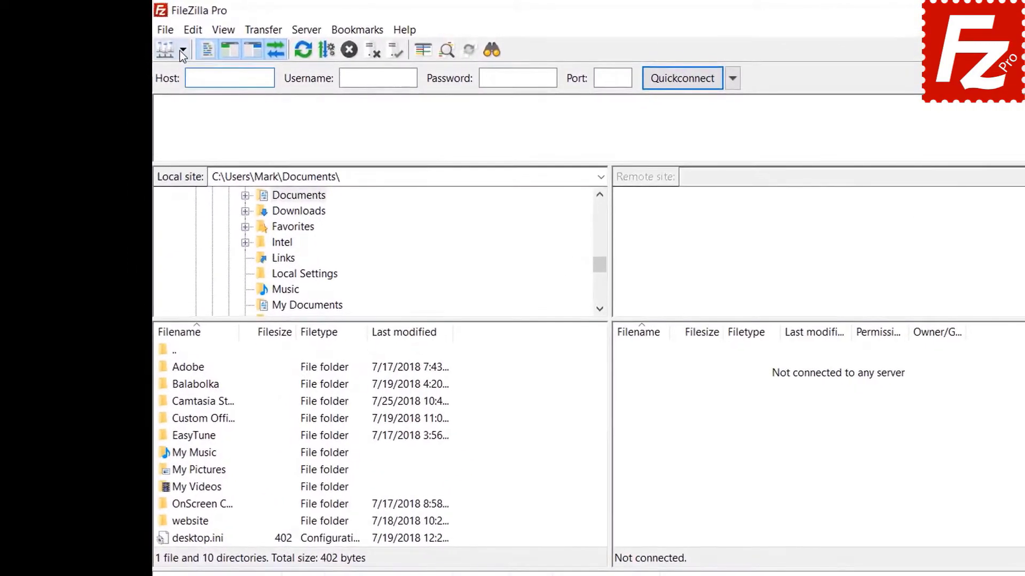
- Pick FTP Tutorial from the Site Manager list and unlock it with the master password
click(182, 51)
click(182, 72)
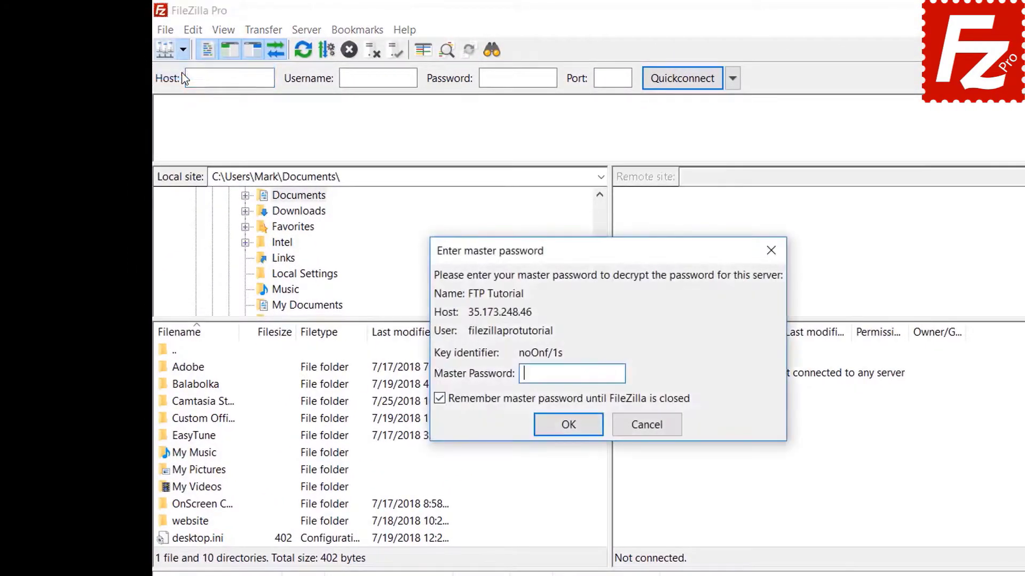
text(••••)
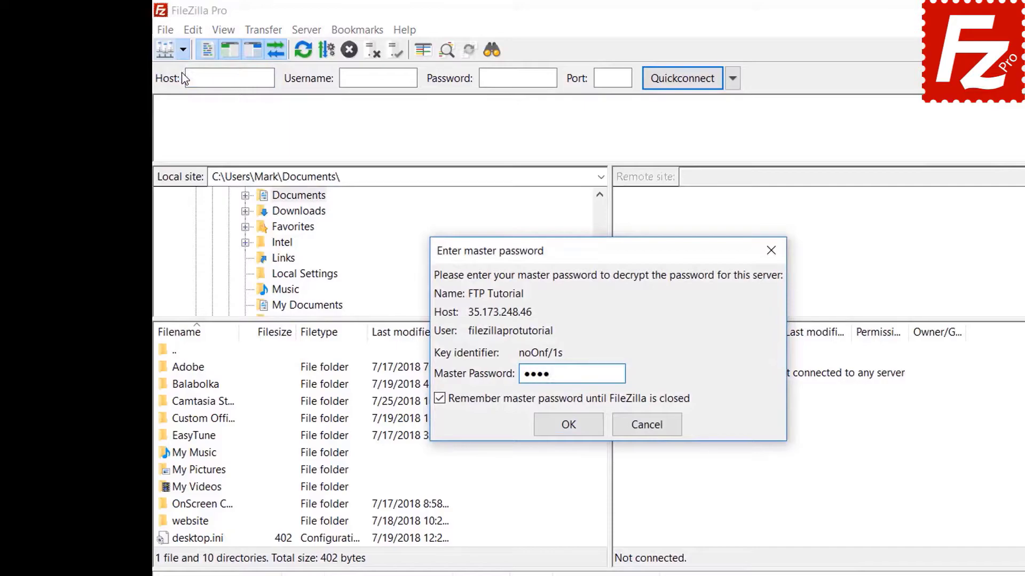
text(••••••)
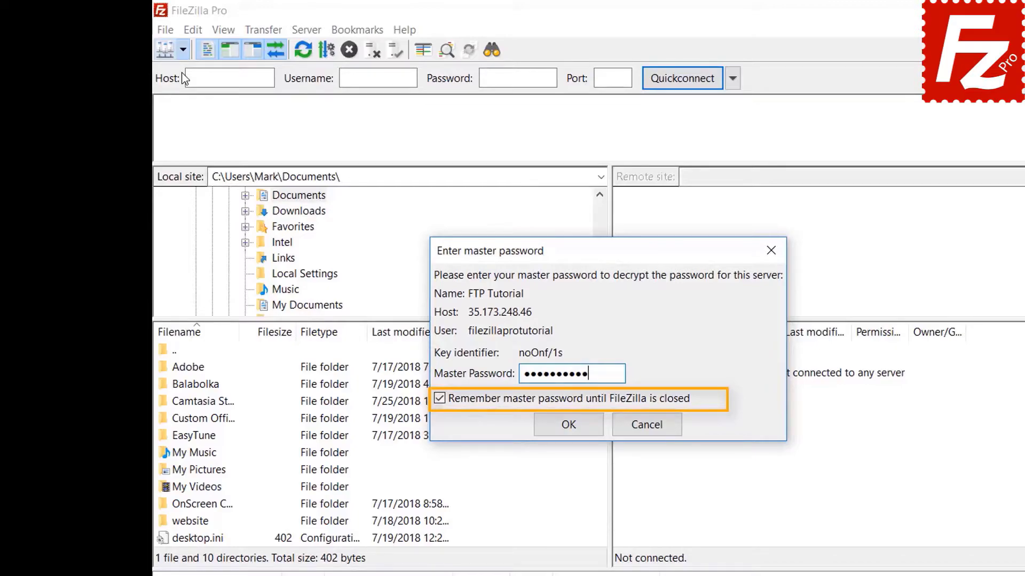
click(567, 427)
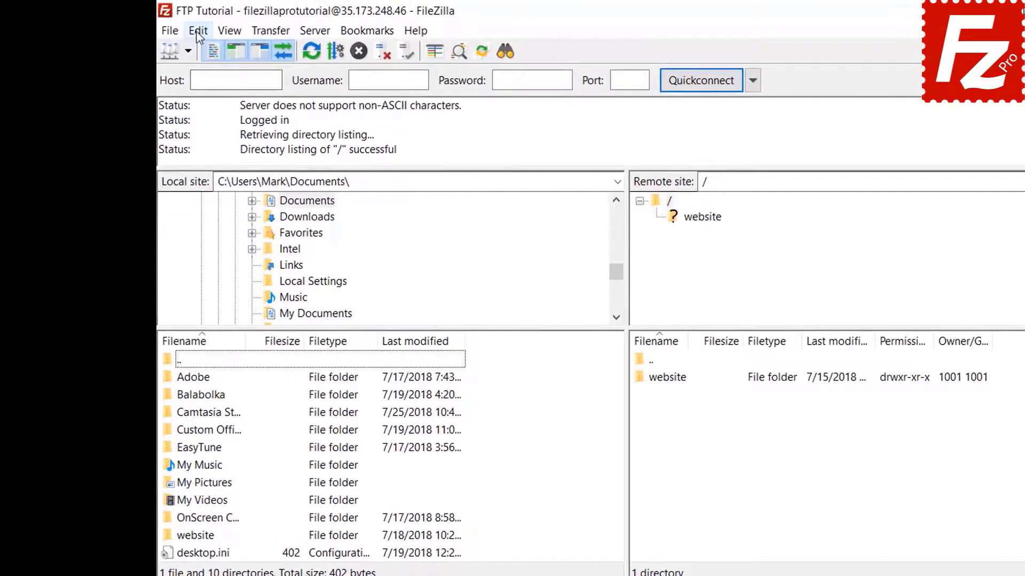
click(162, 25)
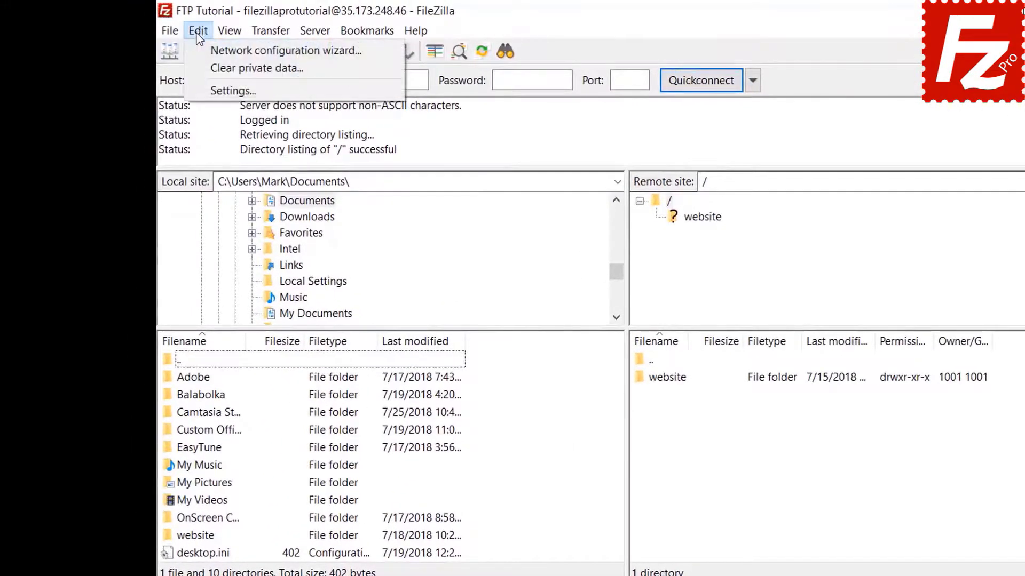
click(204, 90)
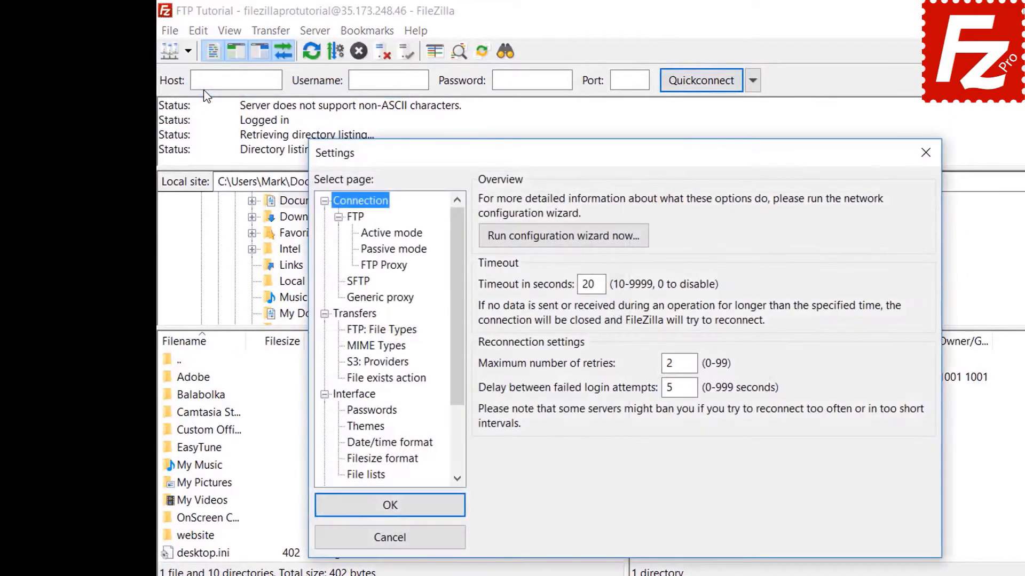
click(372, 409)
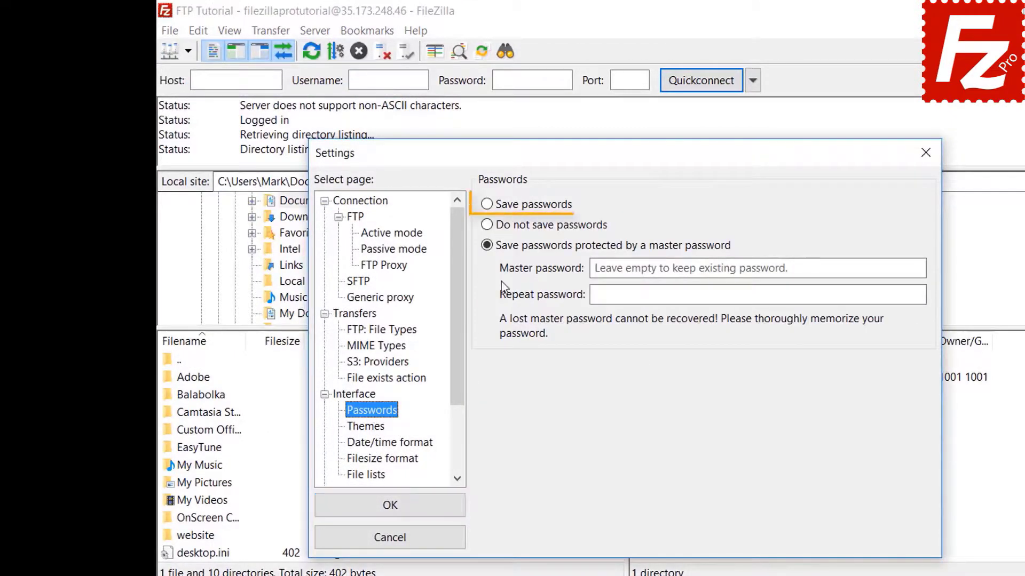
click(490, 207)
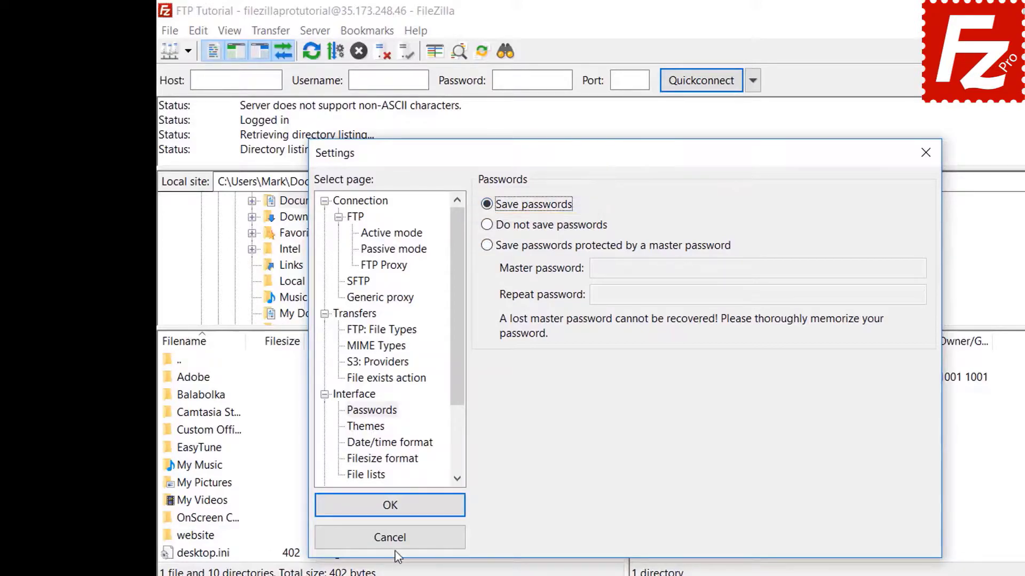
click(401, 511)
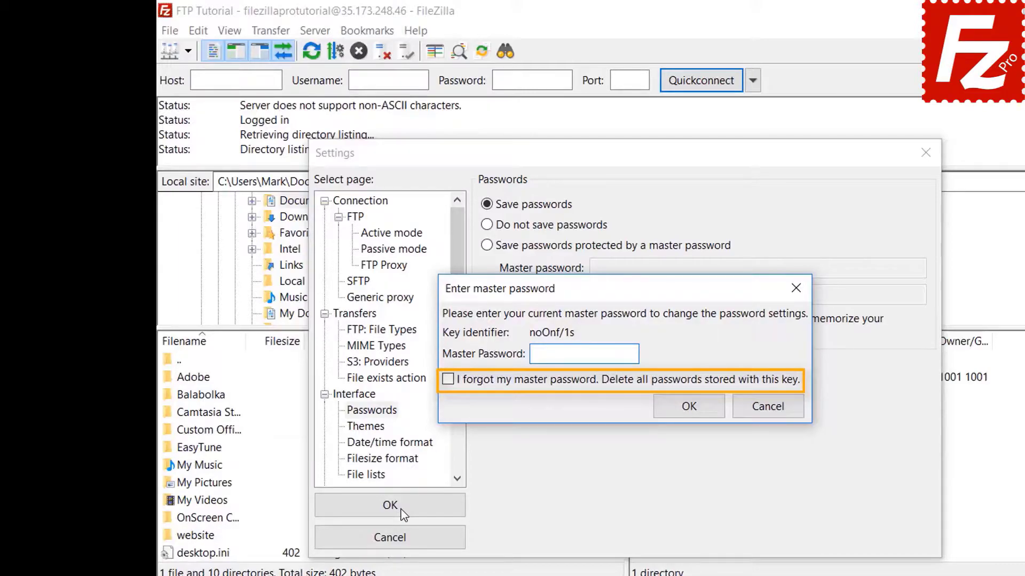
click(769, 410)
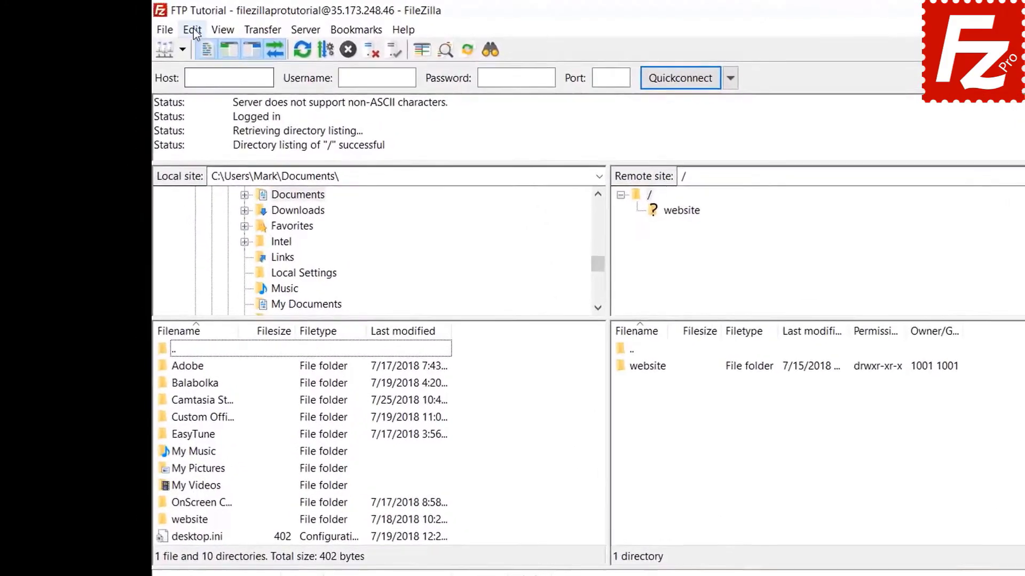
- Clear the Quickconnect history and reconnect information through Clear private data
click(175, 26)
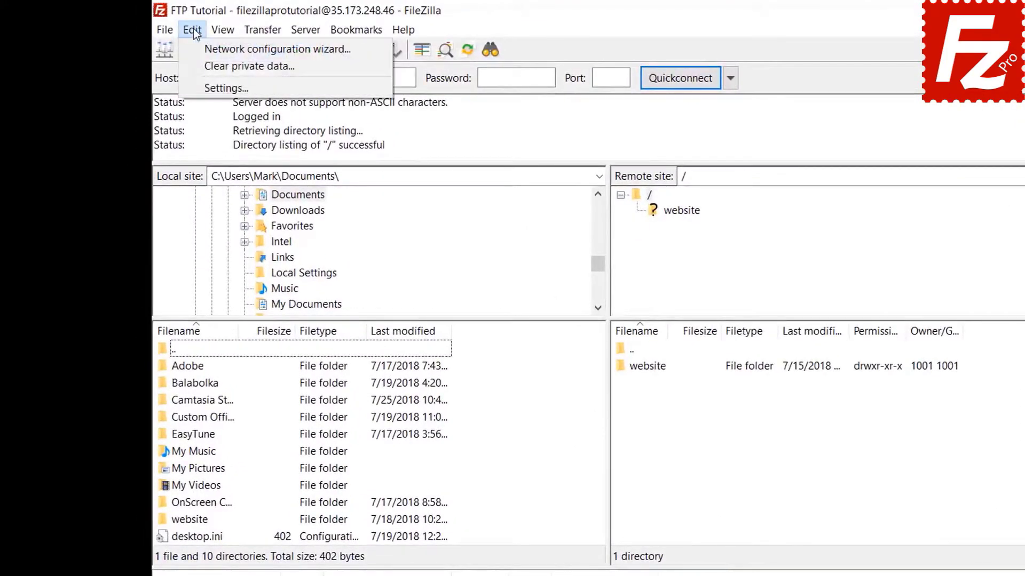
click(197, 66)
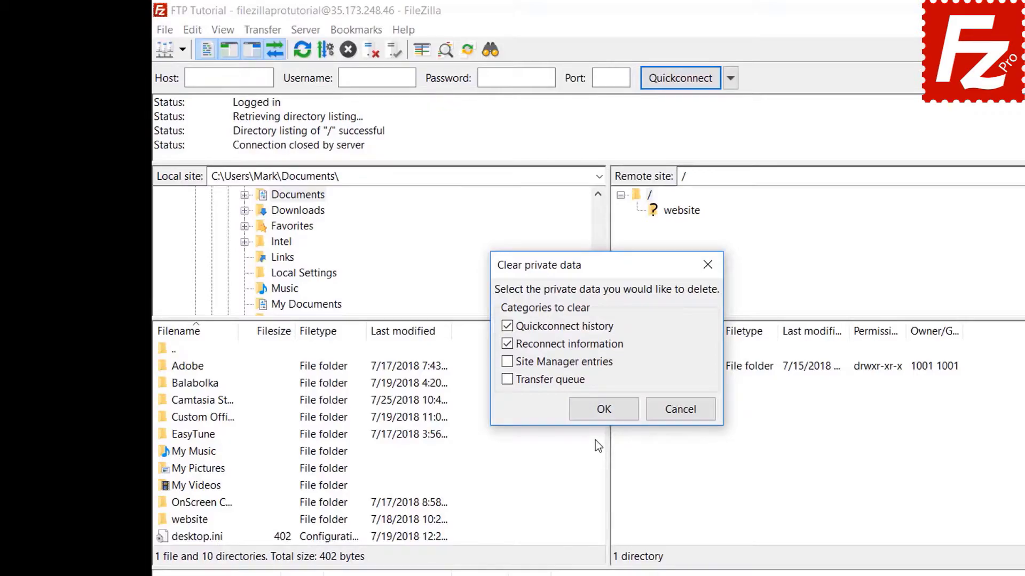
key(Return)
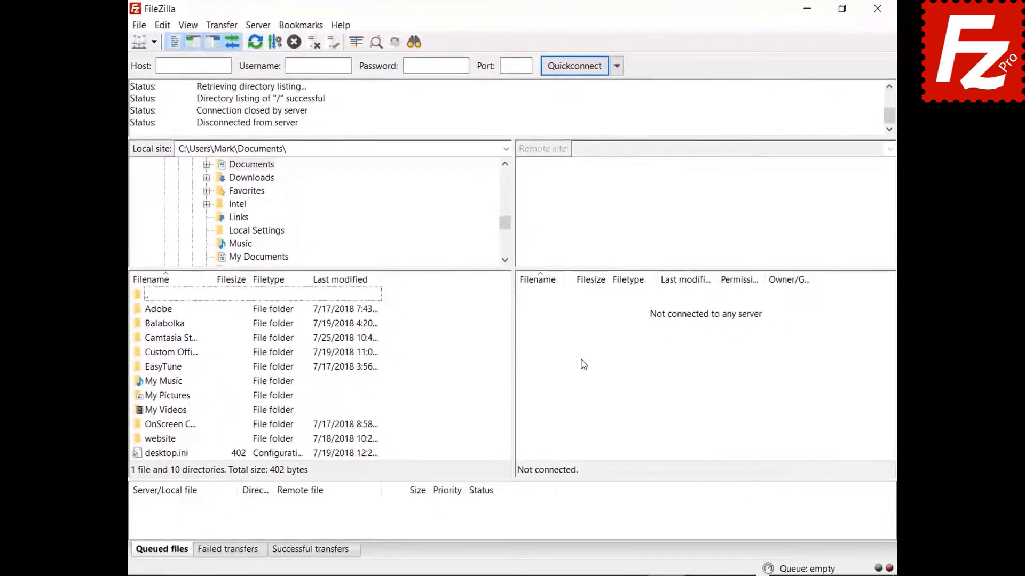
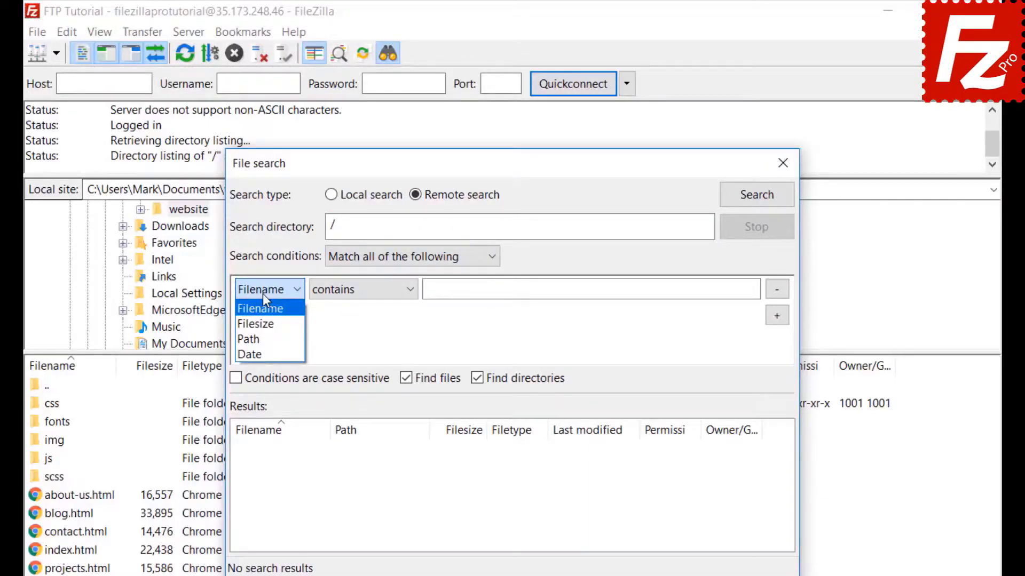
- Set the first search condition to Filename contains .jpg
click(263, 296)
click(362, 299)
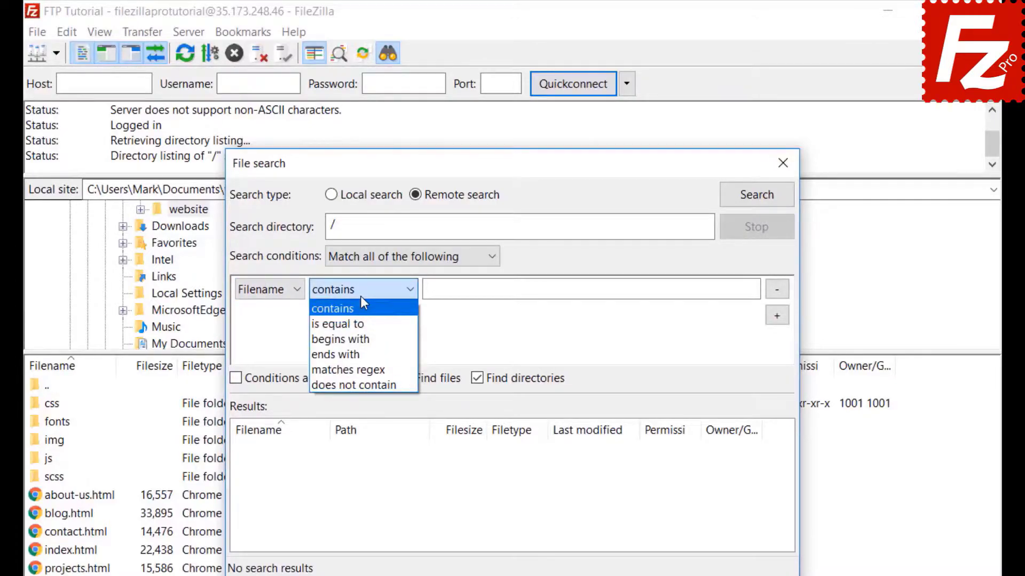
click(361, 300)
click(282, 290)
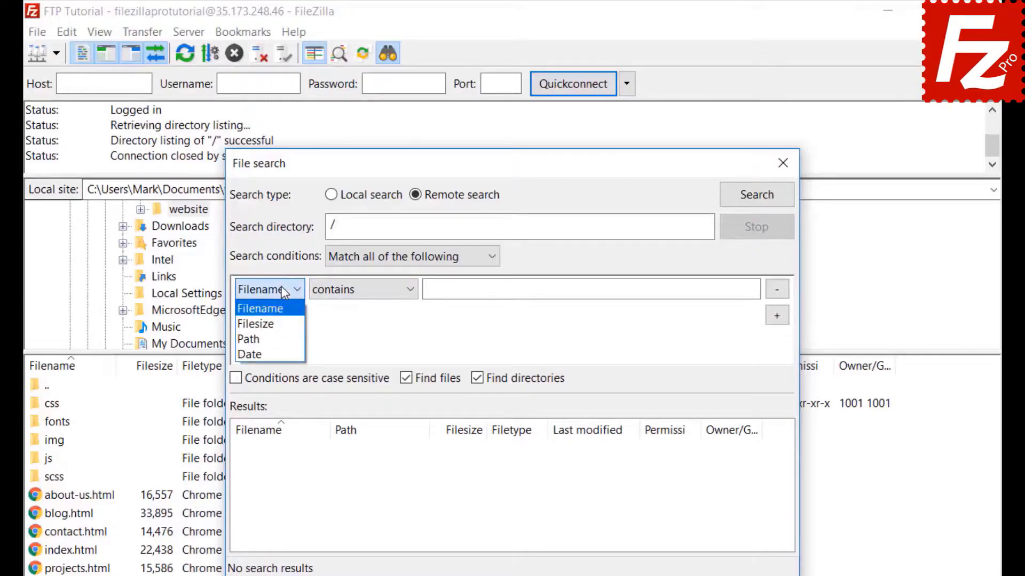
click(277, 305)
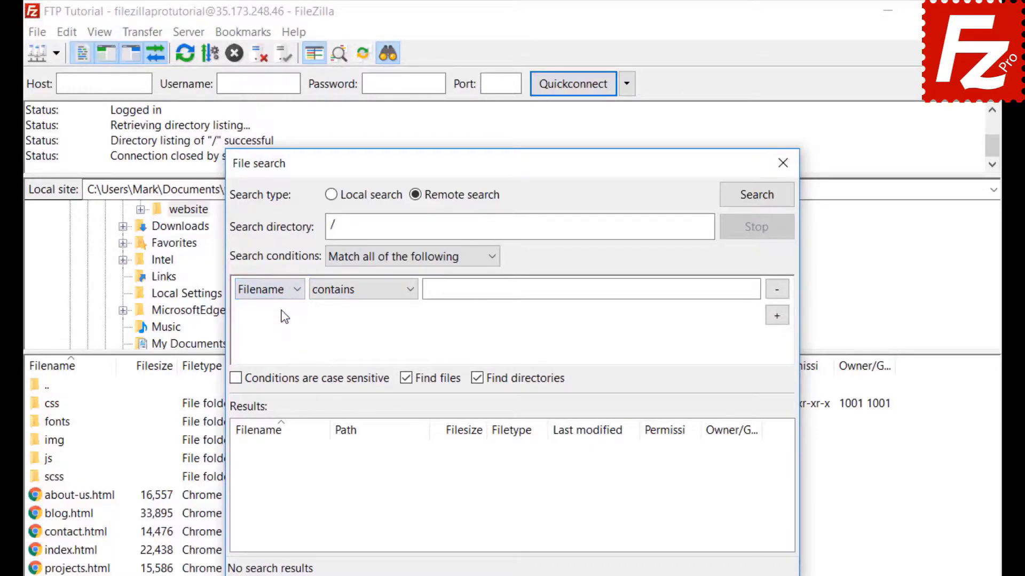
click(359, 290)
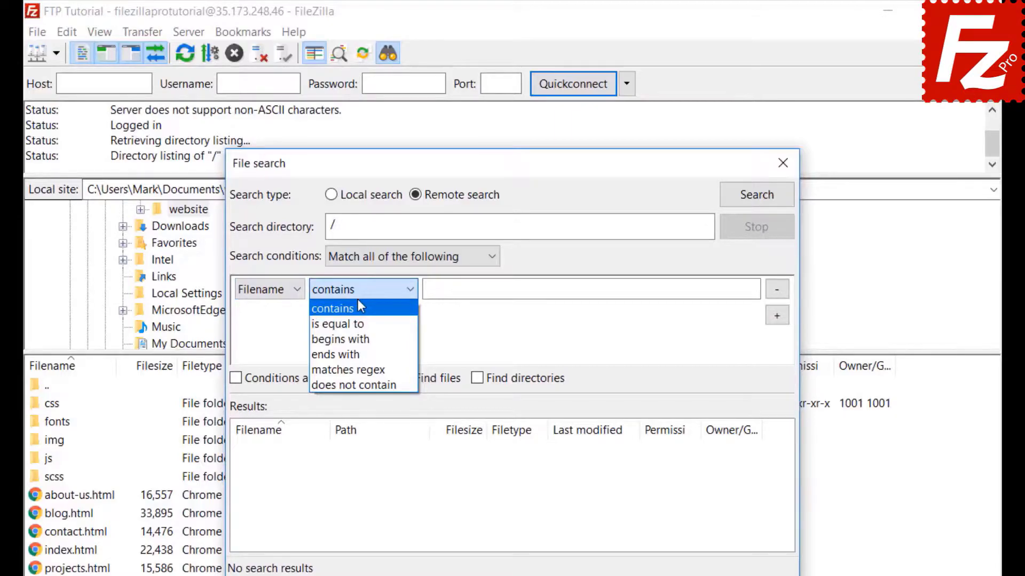
click(358, 307)
click(469, 291)
text(.jpg)
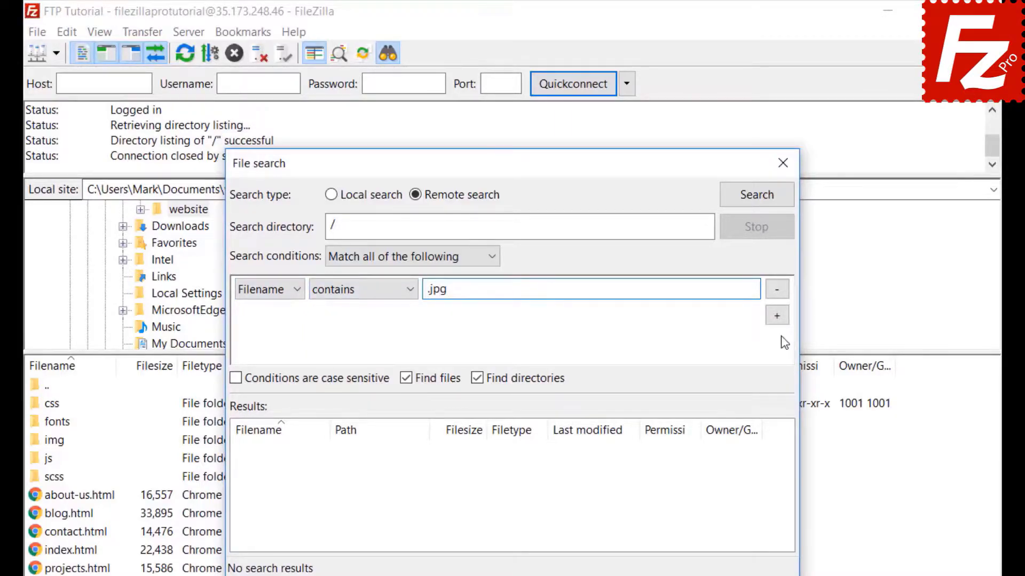
- Add a second condition, Filesize greater than 500000, and exclude directories from results
click(780, 318)
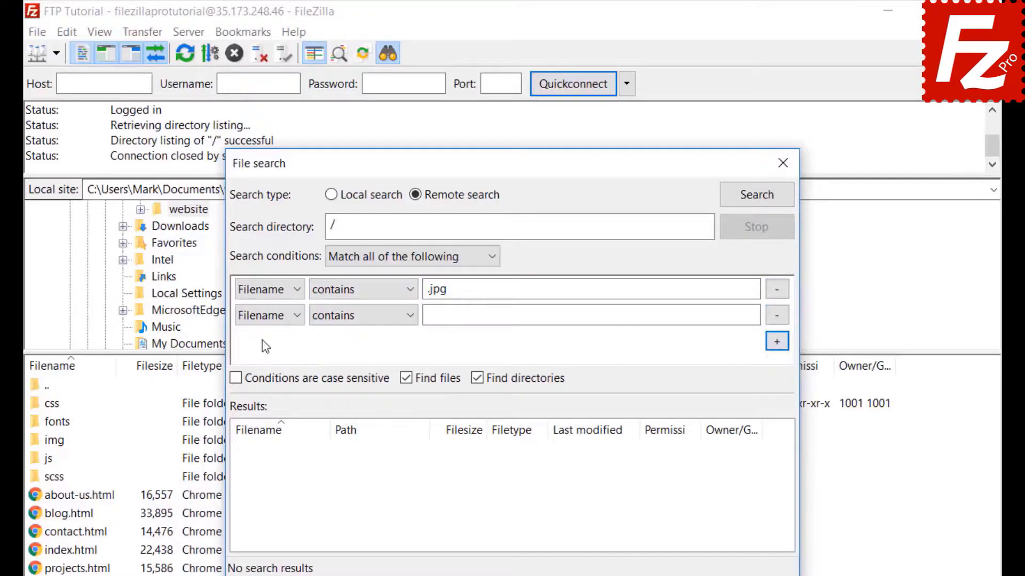
click(268, 313)
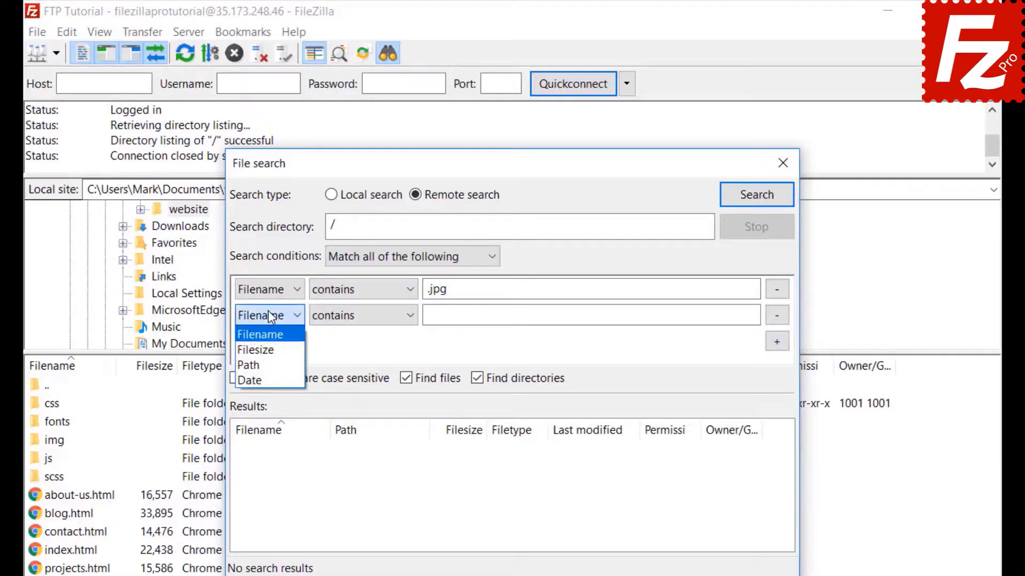
click(266, 357)
click(345, 318)
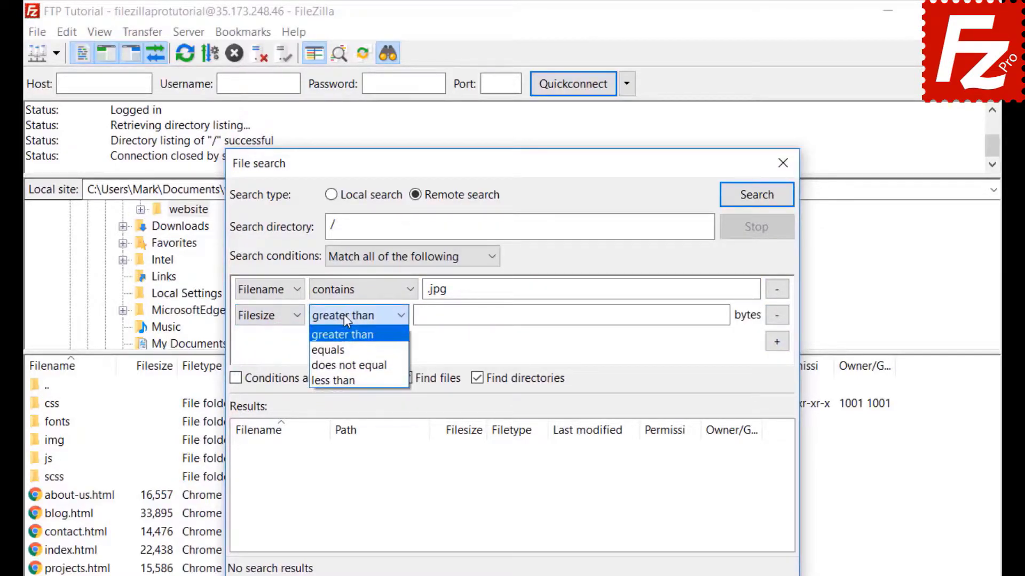
click(343, 316)
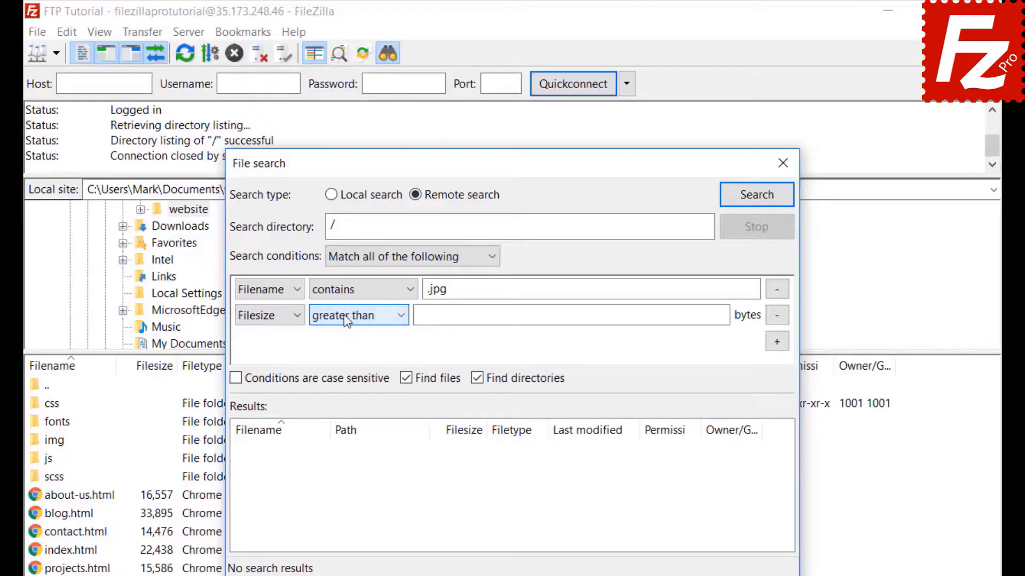
click(425, 315)
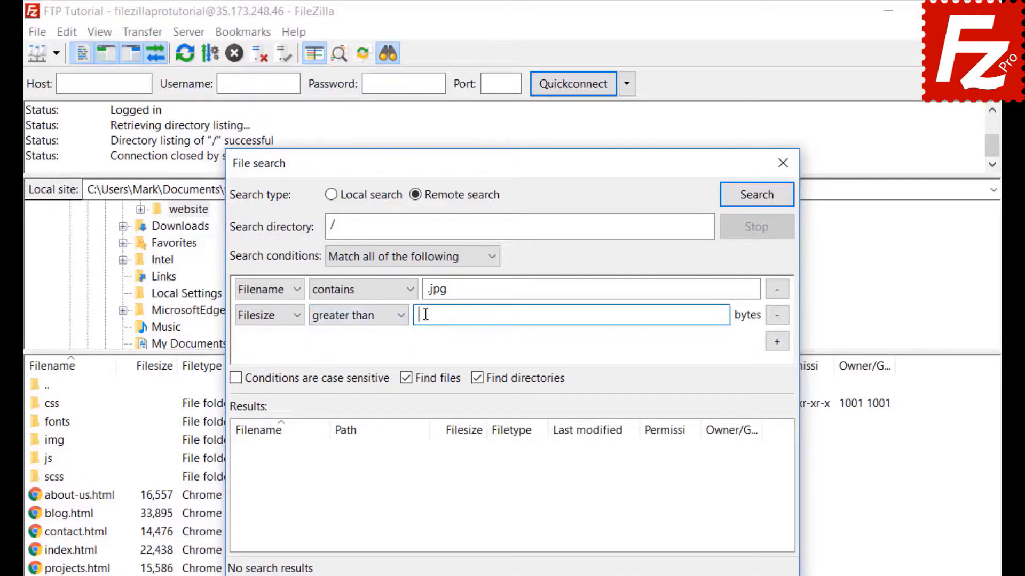
text(500000)
click(477, 378)
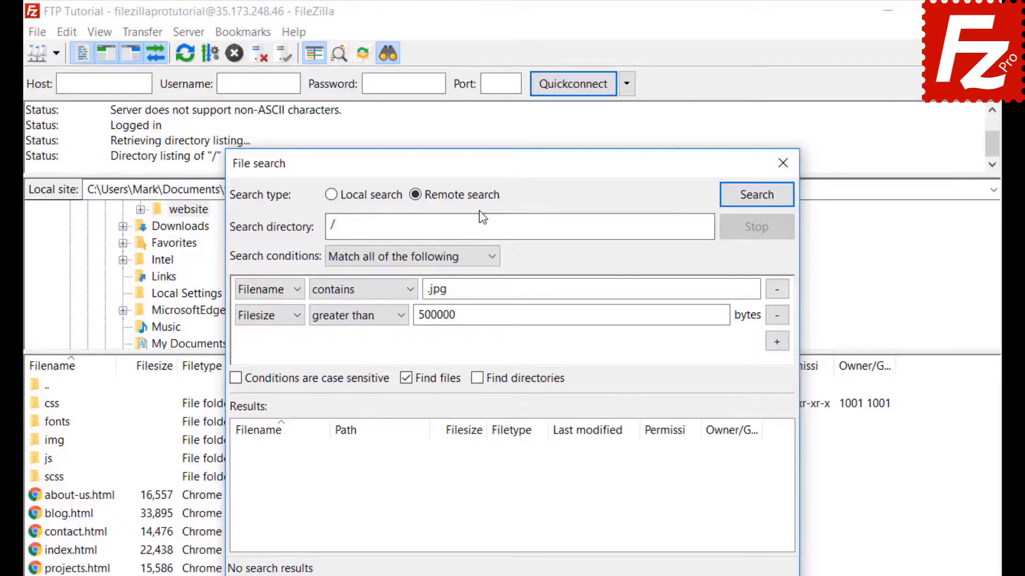
- Run the search, add the found feature-bg.jpg to the download queue only, and close the search window
drag(485, 163, 676, 166)
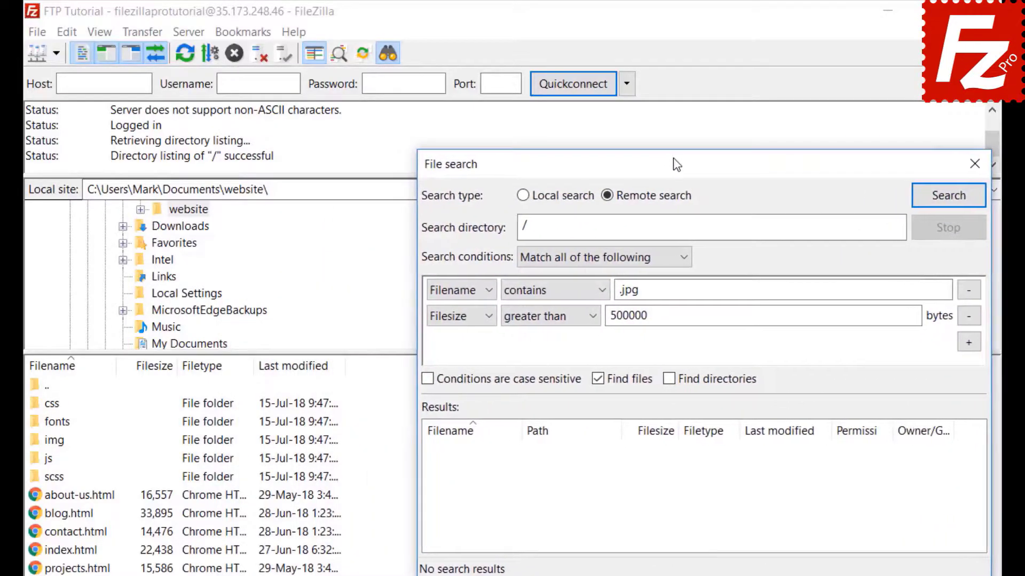
click(949, 196)
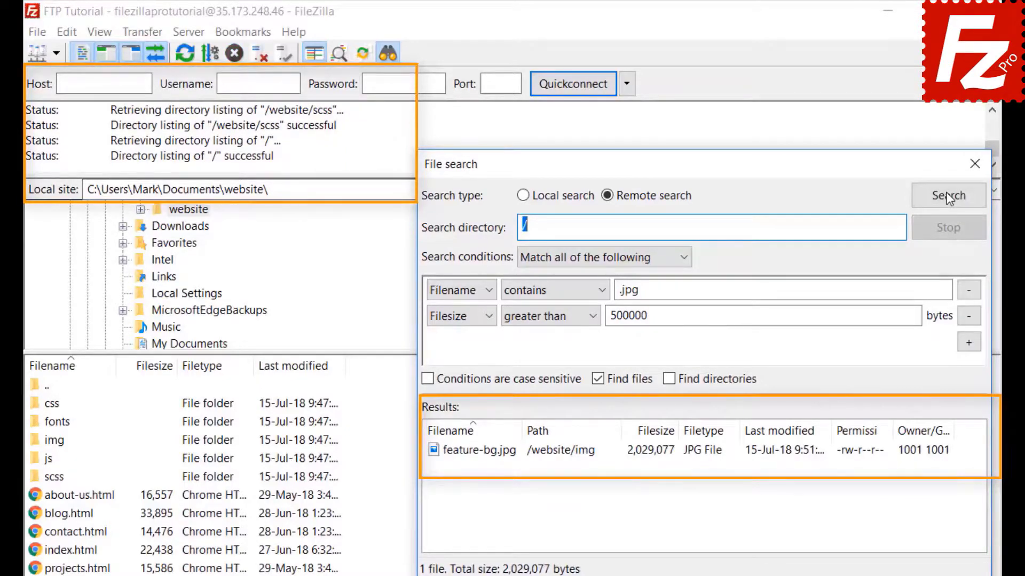
right_click(512, 458)
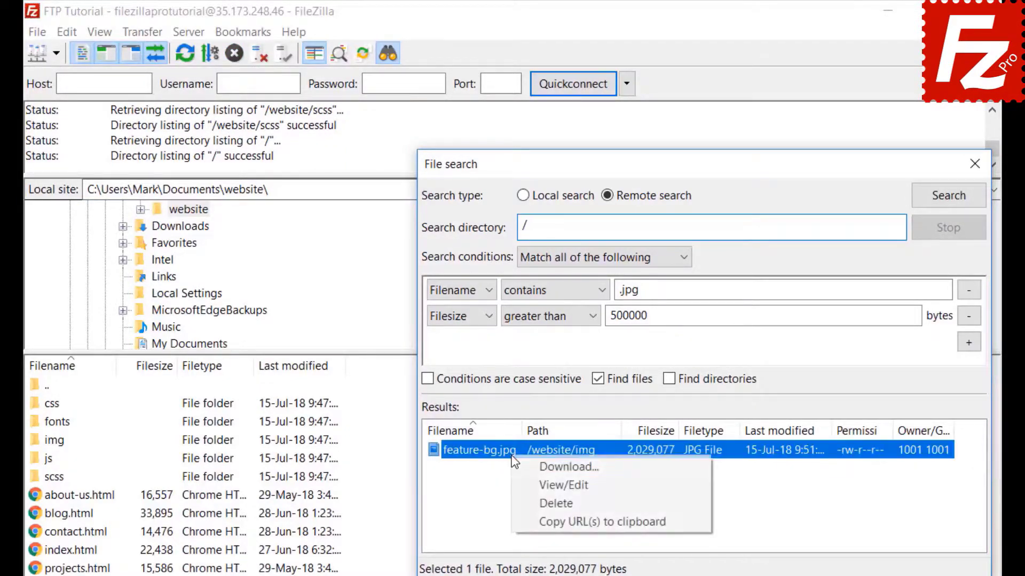
click(539, 467)
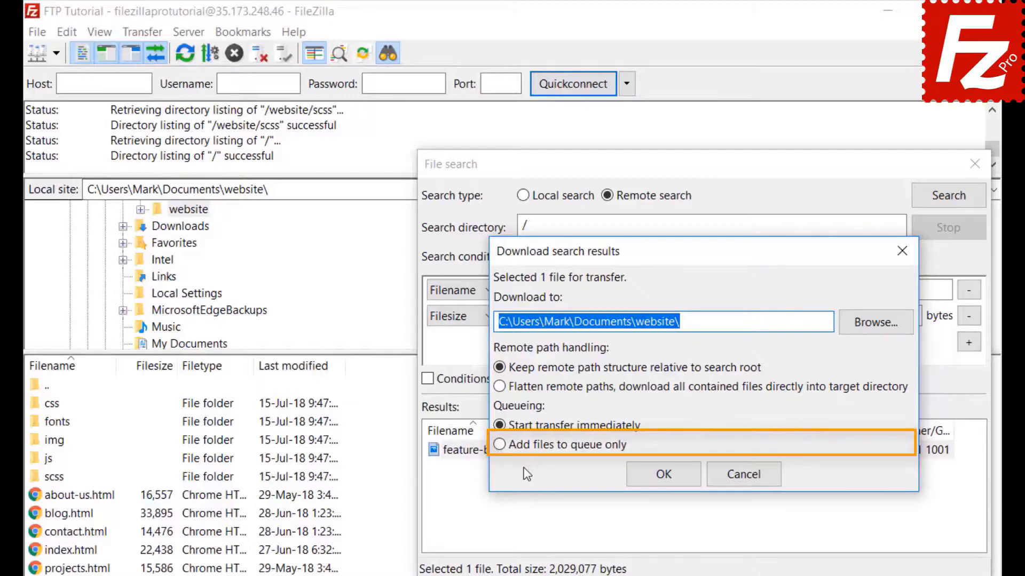
click(499, 445)
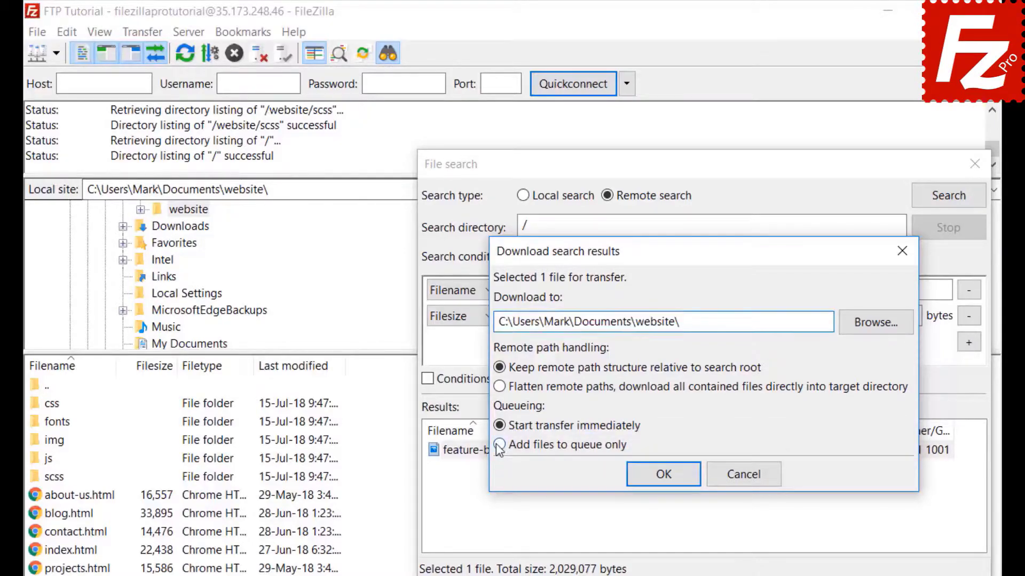
click(668, 479)
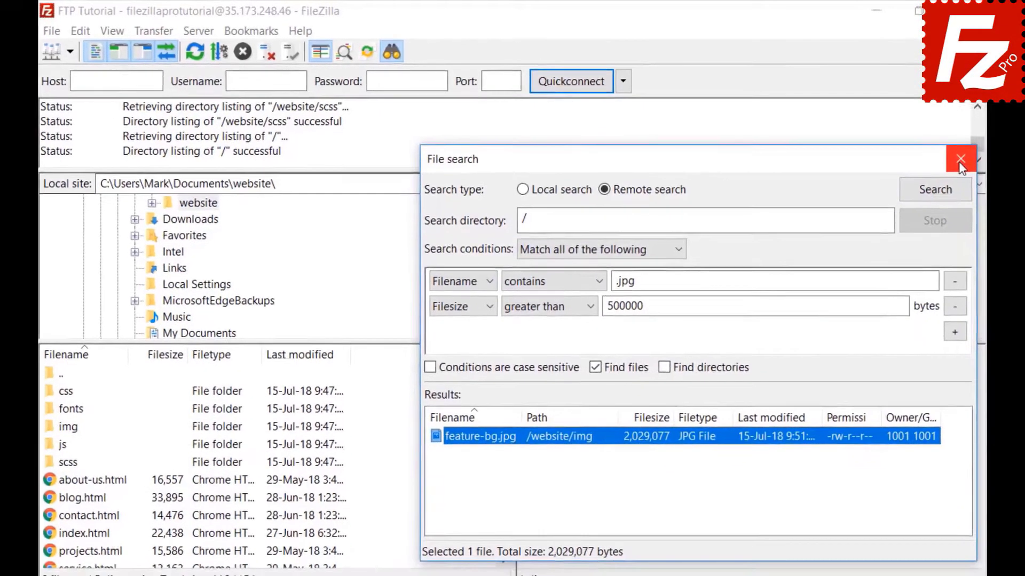
click(974, 164)
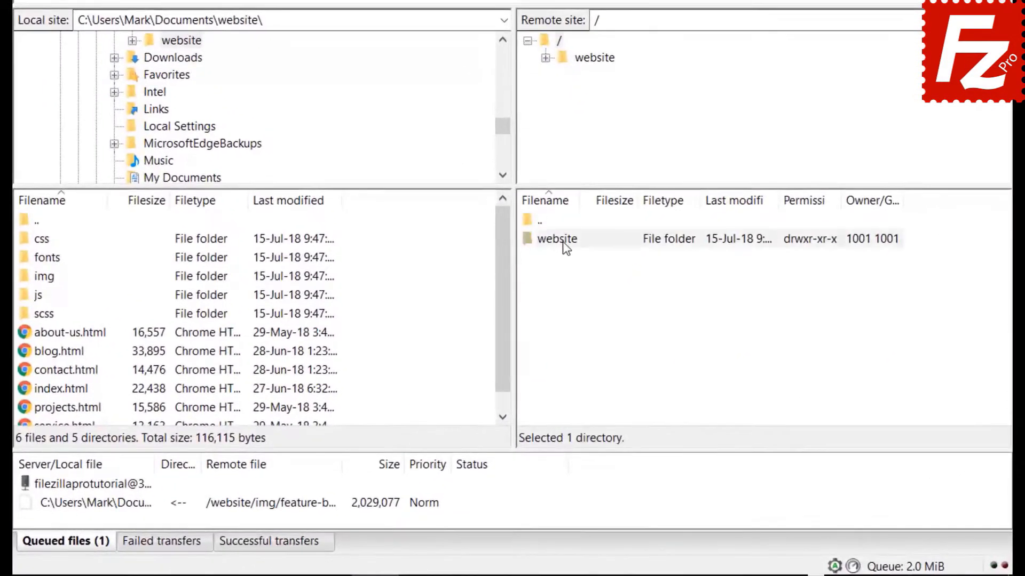
- Go into the remote website then css folder, select a file, and bring up Quick Search with Ctrl+F
double_click(549, 327)
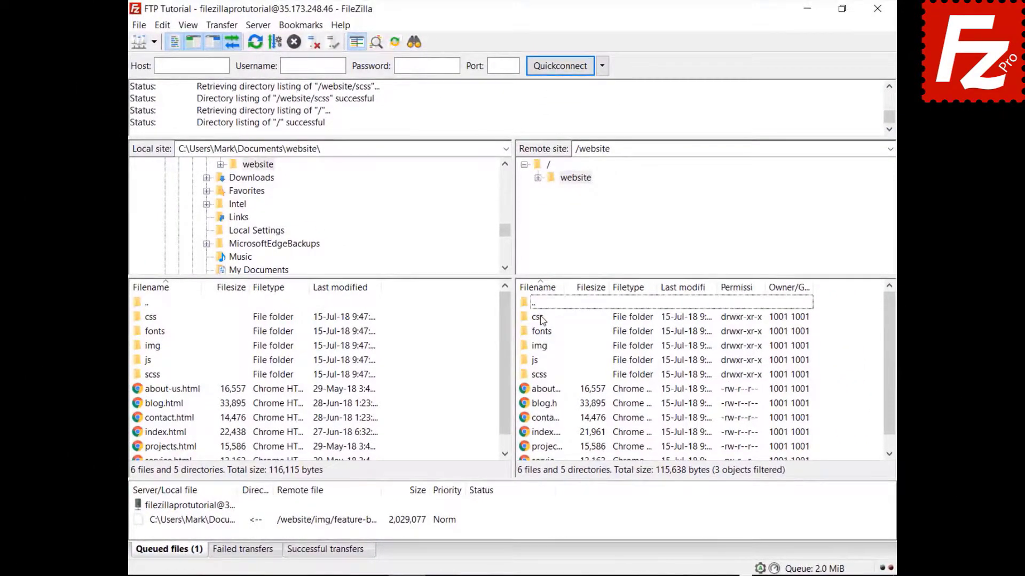
double_click(538, 317)
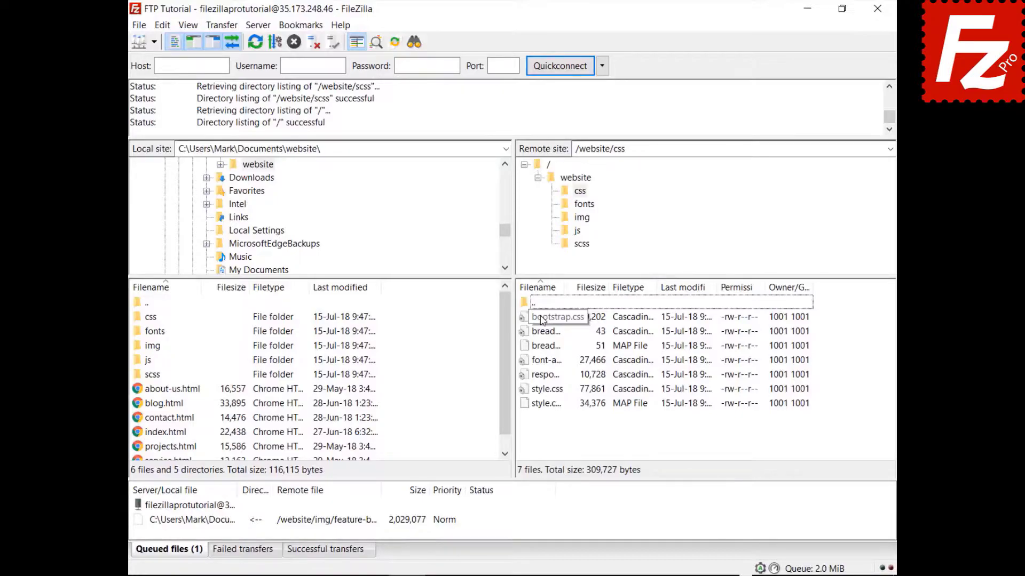
click(542, 319)
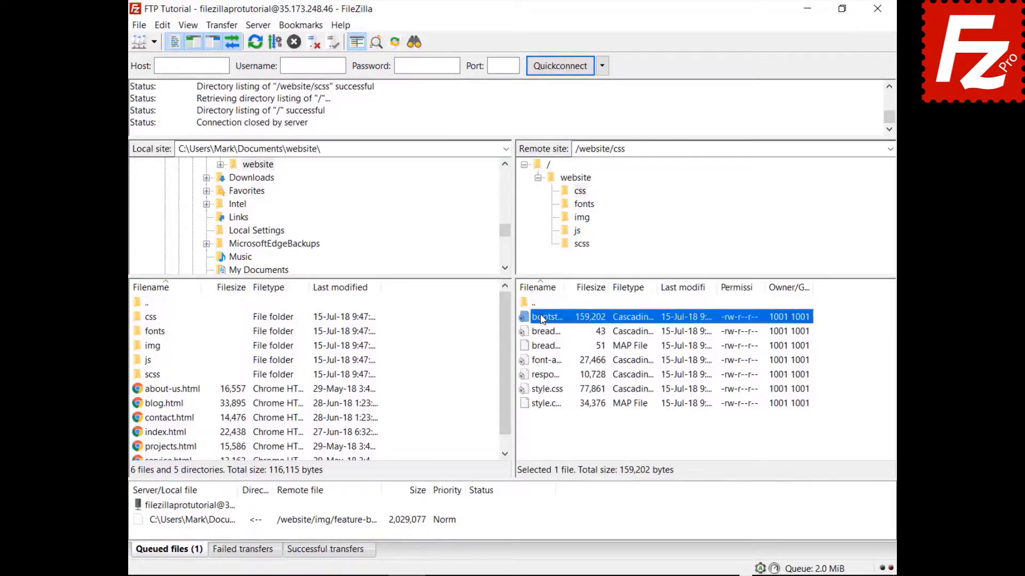
key(Down)
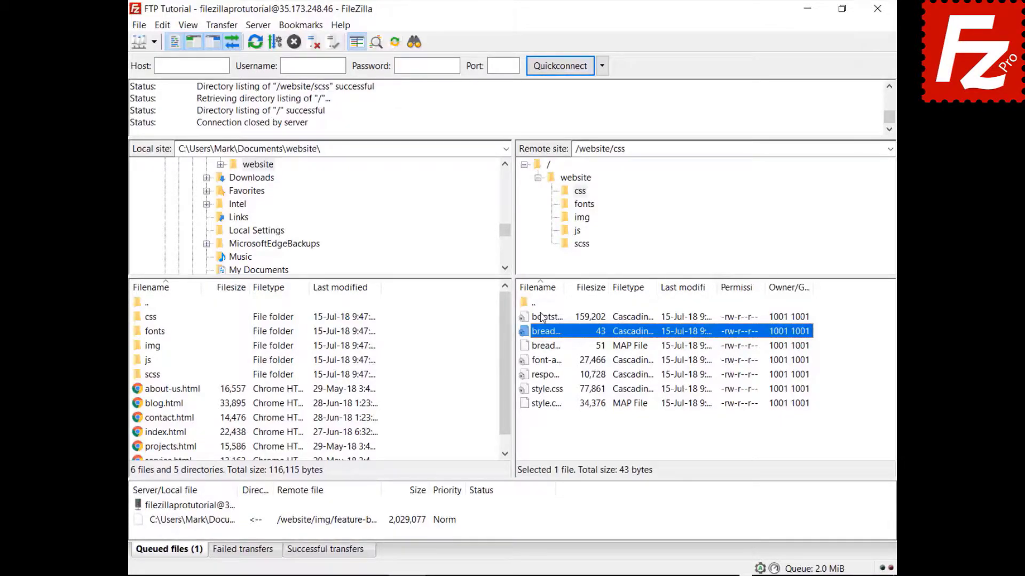
key(ctrl+f)
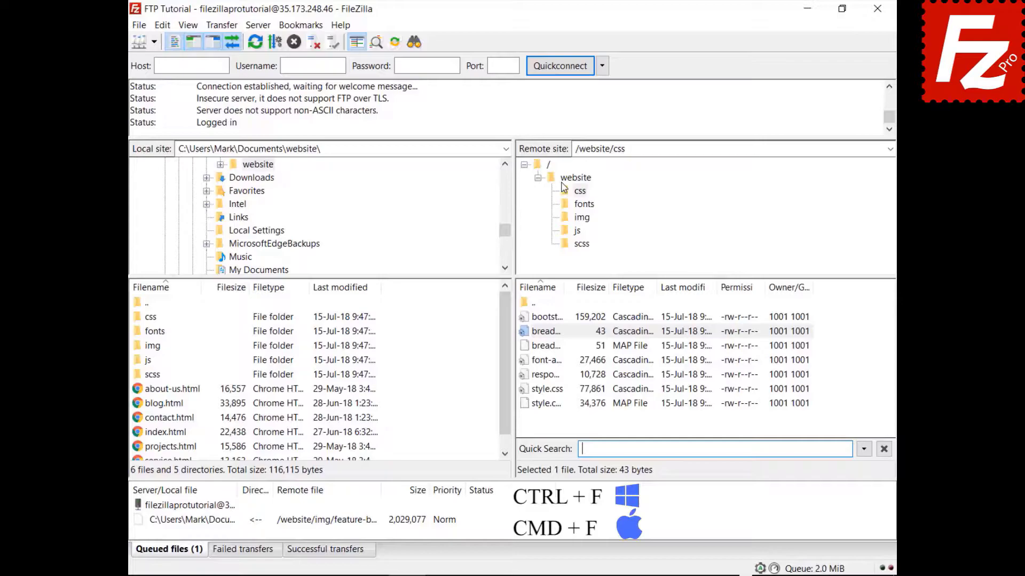
- Quick-filter the css listing on 'style', then choose Invert Filter to show only non-matching files
text(style)
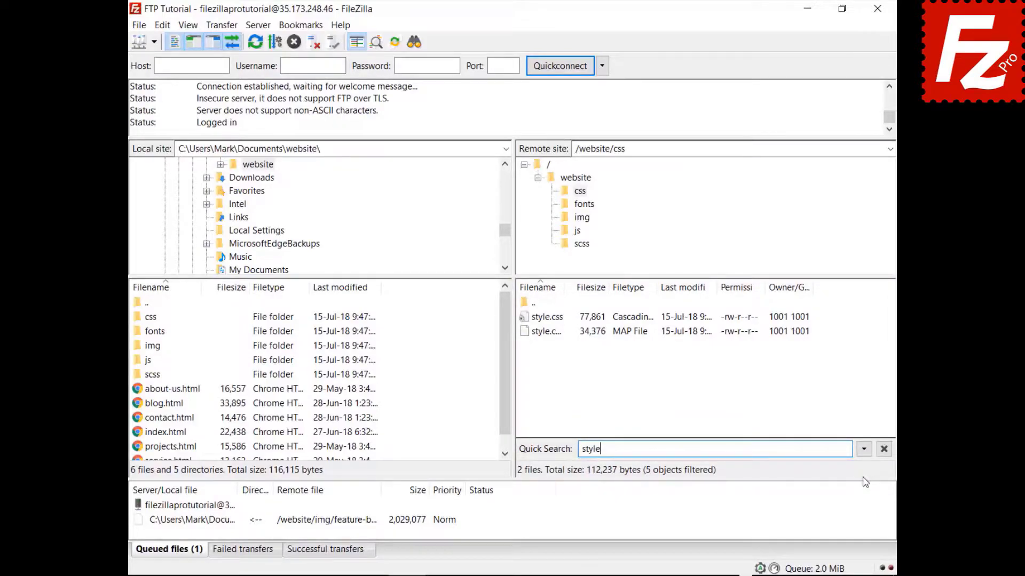
click(864, 450)
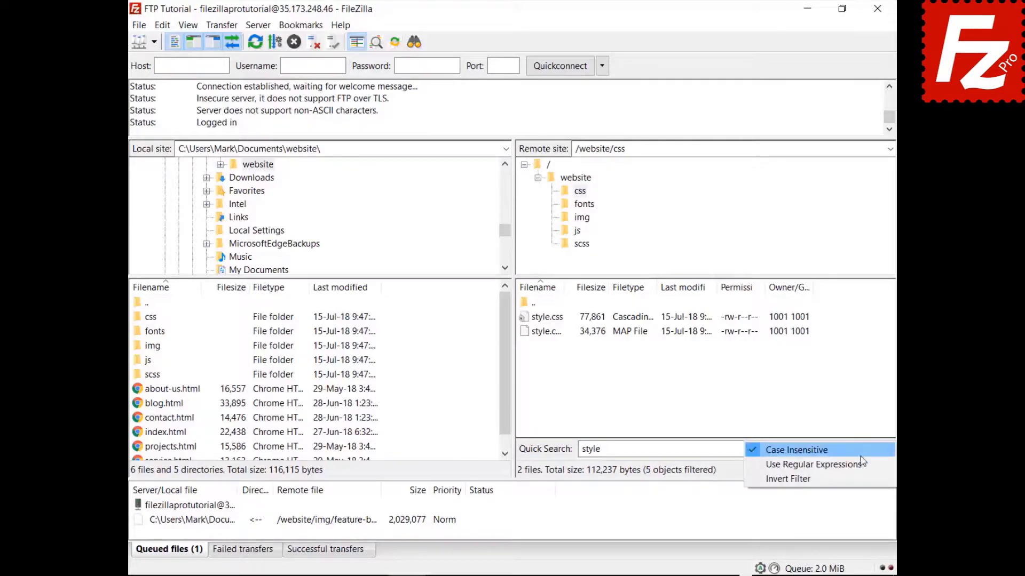
click(859, 479)
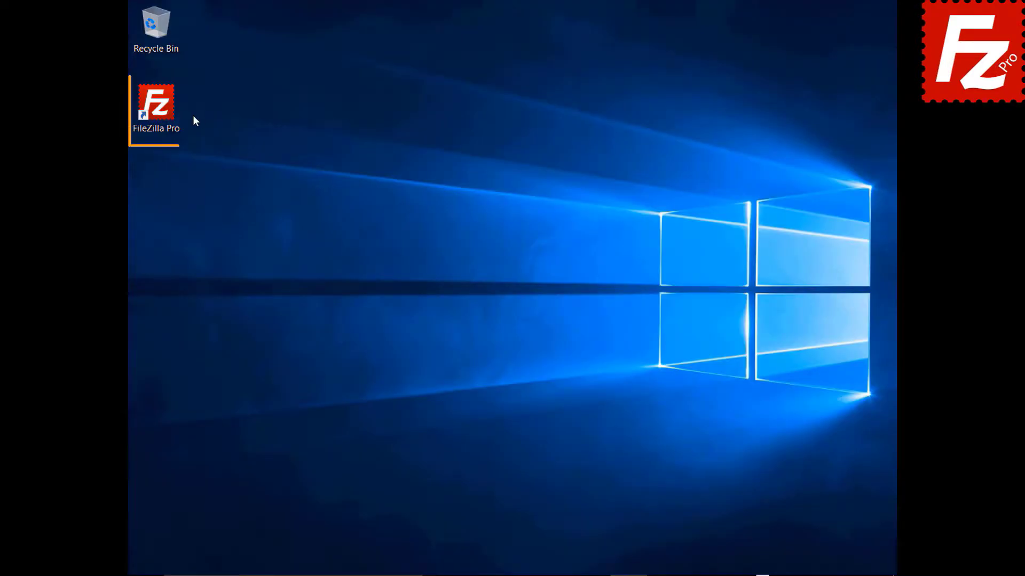
- Relaunch FileZilla Pro and quickconnect to 40.121.111.78 with the account username and password
double_click(162, 110)
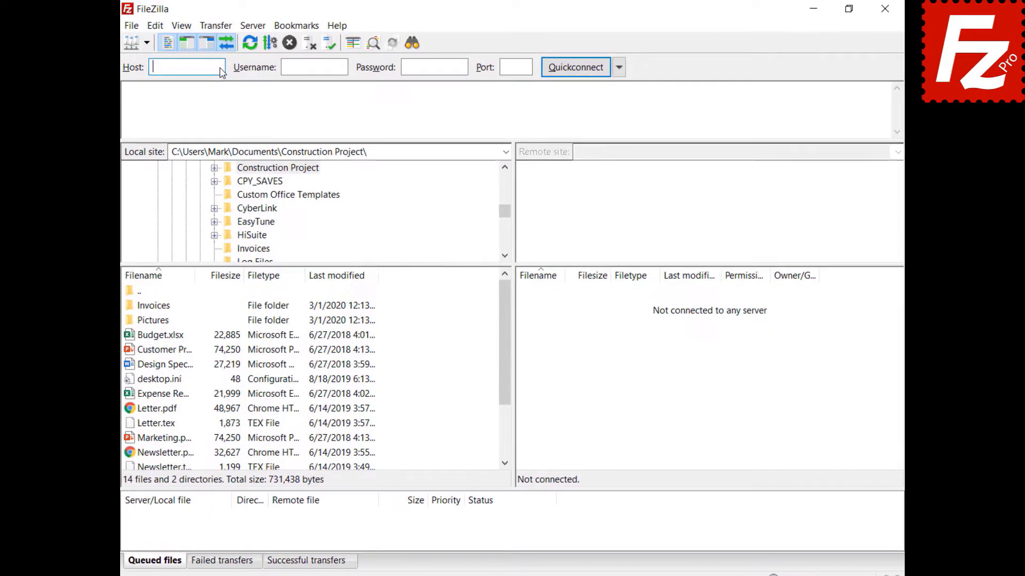
text(40.121.111.78)
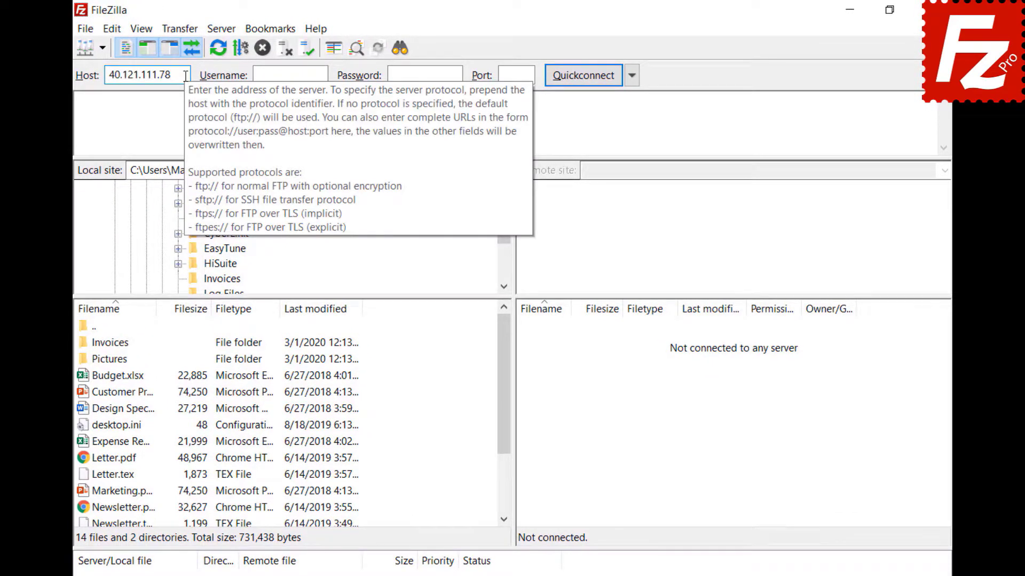
click(324, 74)
text(zillaprotutorial)
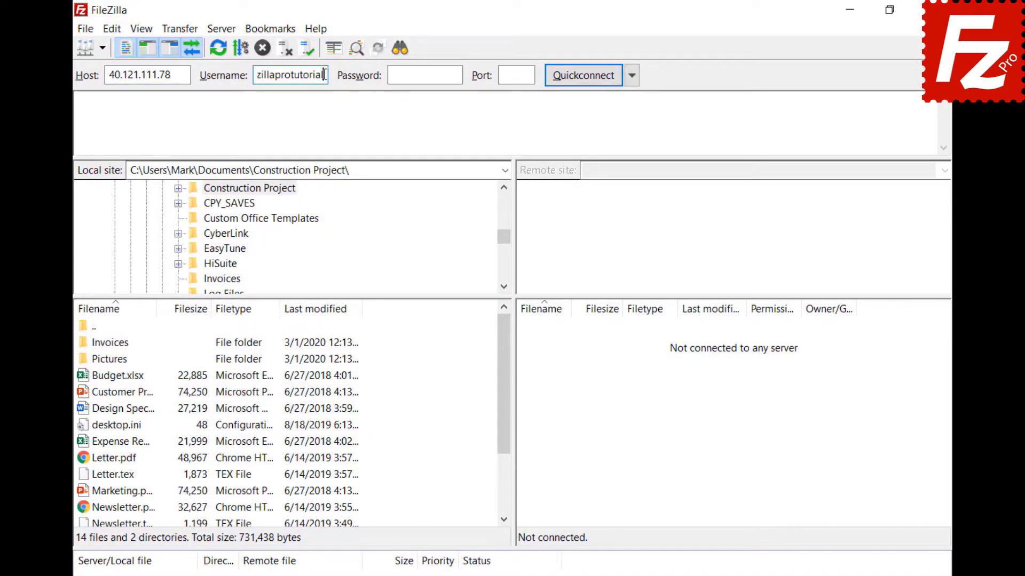
click(456, 75)
text(•••••••••)
click(581, 74)
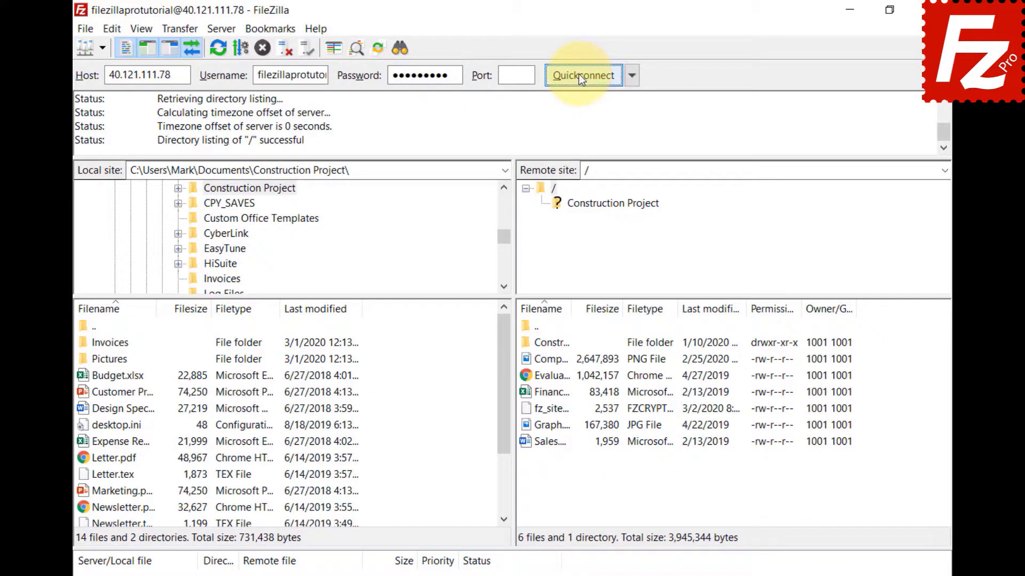
- Start a Comparative search with the local folder pasted and remote folder Construction Project
click(398, 49)
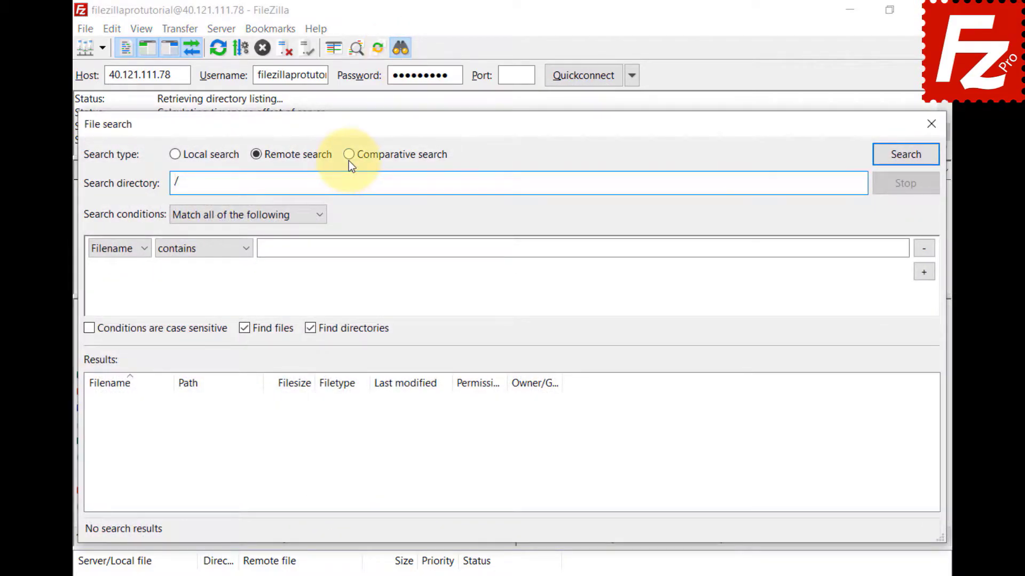
click(348, 160)
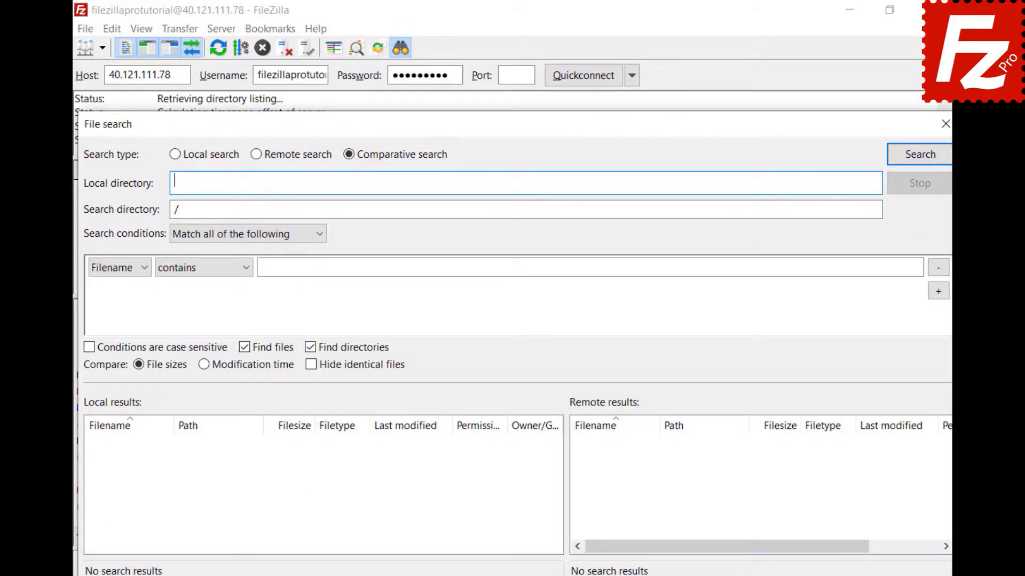
text(C:\Users\Mark\Documents\Construction Project\)
click(487, 211)
text(Construction Project)
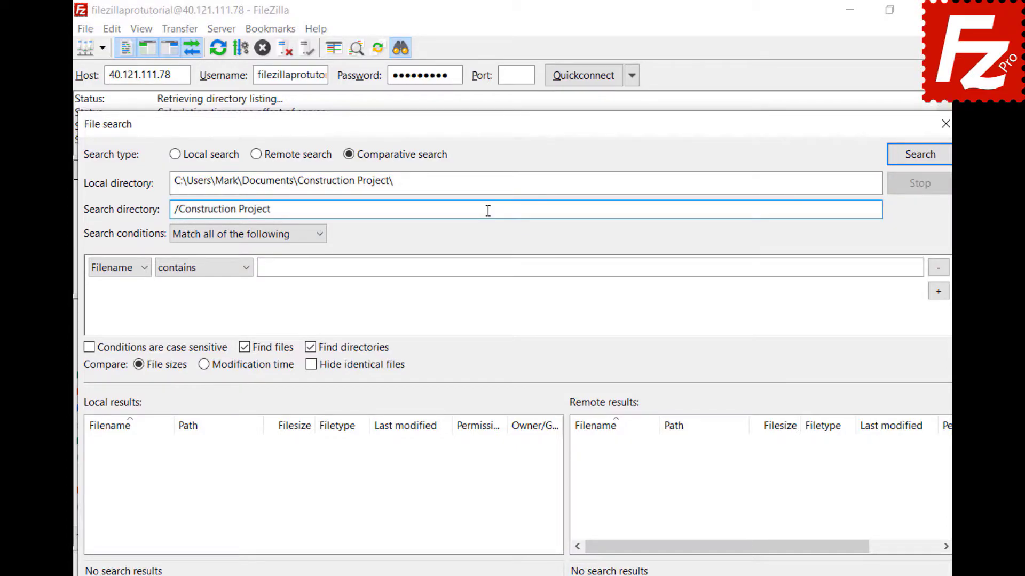
- Set the condition Filename begins with DSC and run the comparative search
click(320, 240)
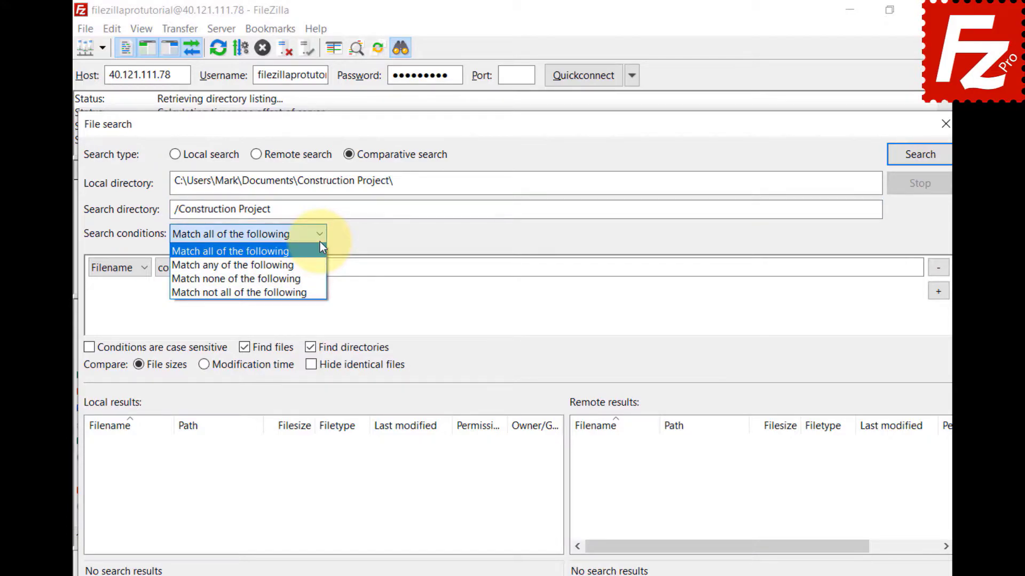
click(319, 243)
click(142, 270)
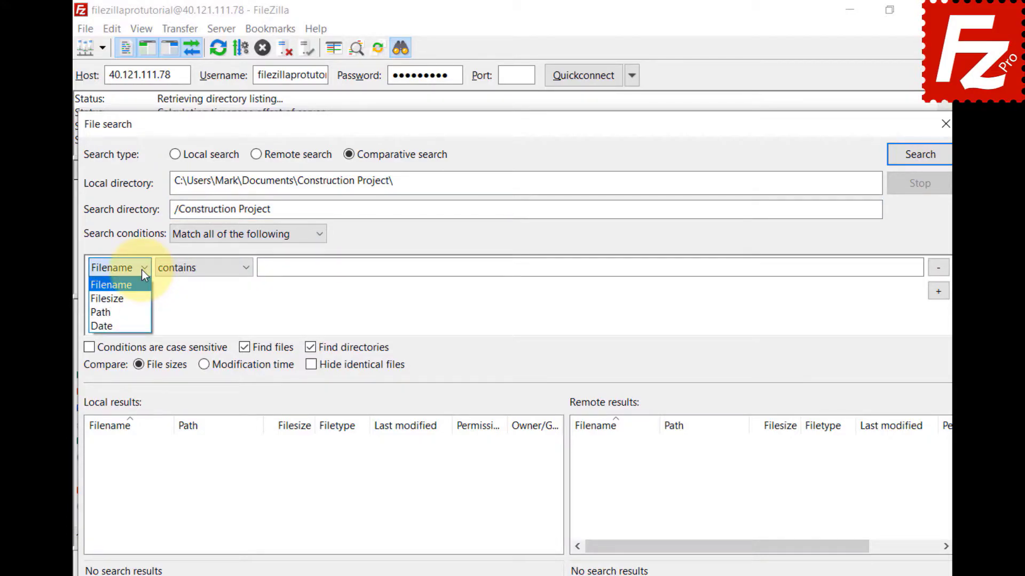
click(245, 270)
click(246, 270)
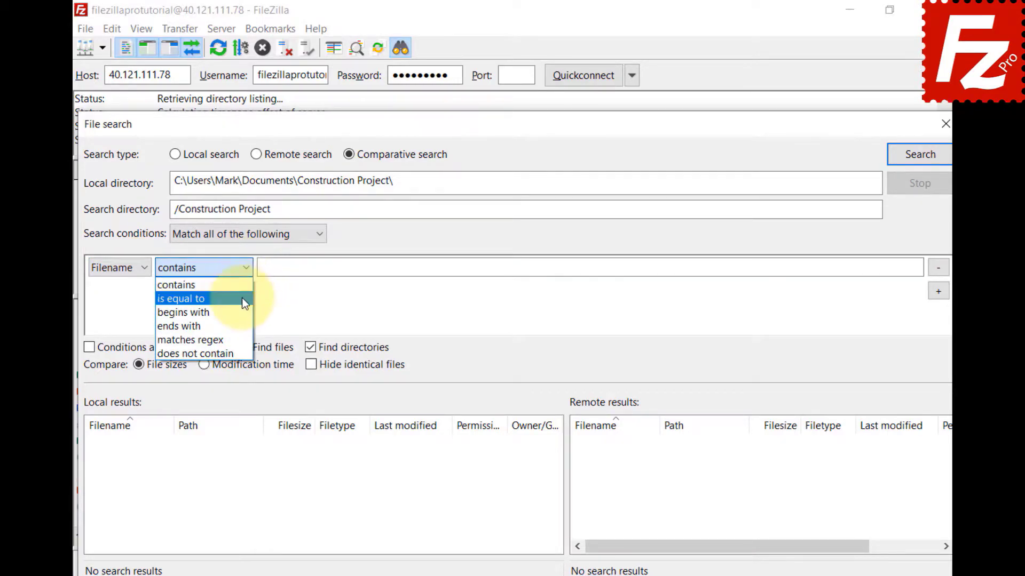
click(241, 311)
click(901, 267)
text(DSC)
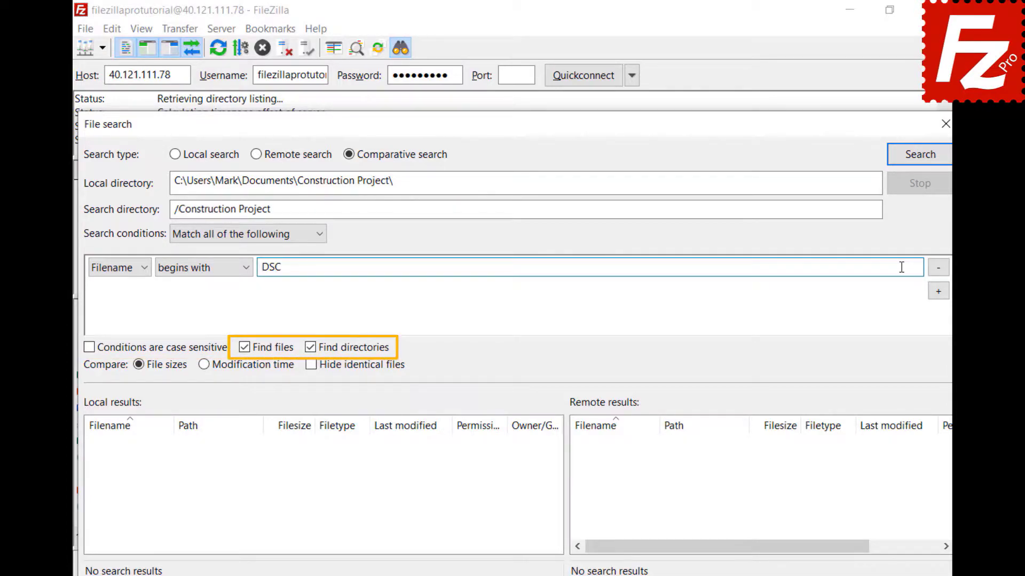
click(919, 162)
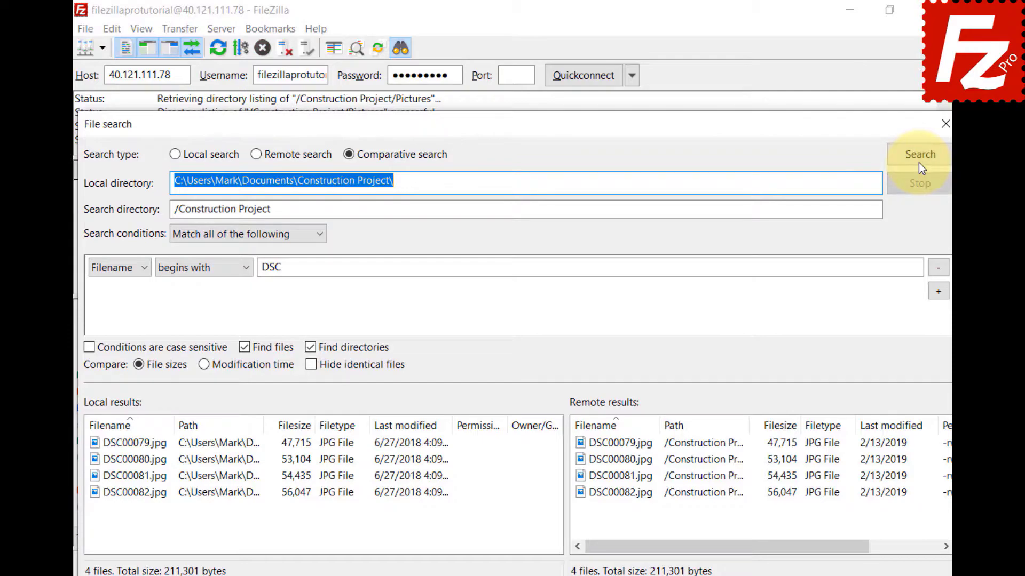
- Remove the DSC condition, search all files, and compare by modification time, then file size again
click(934, 268)
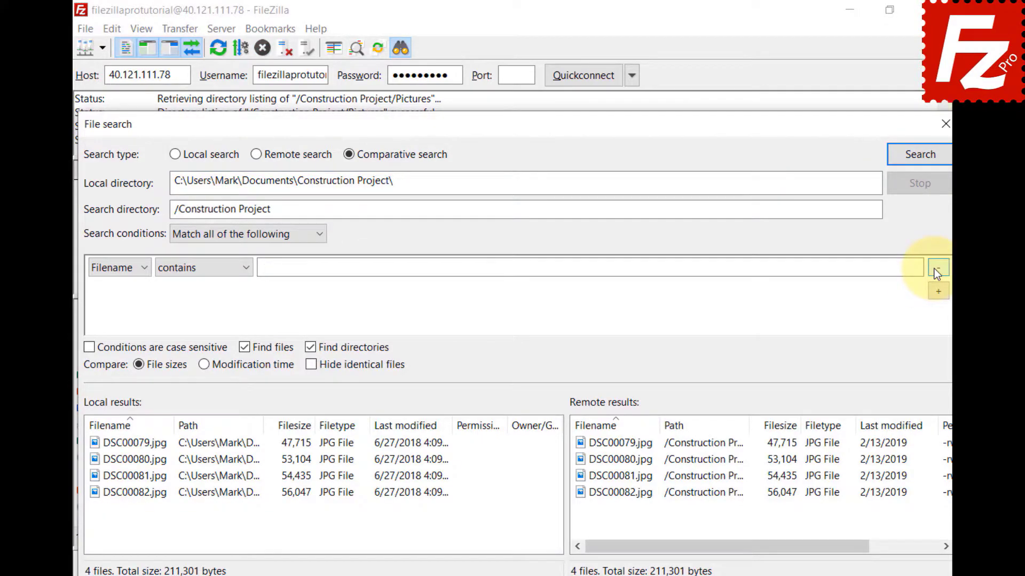
click(921, 165)
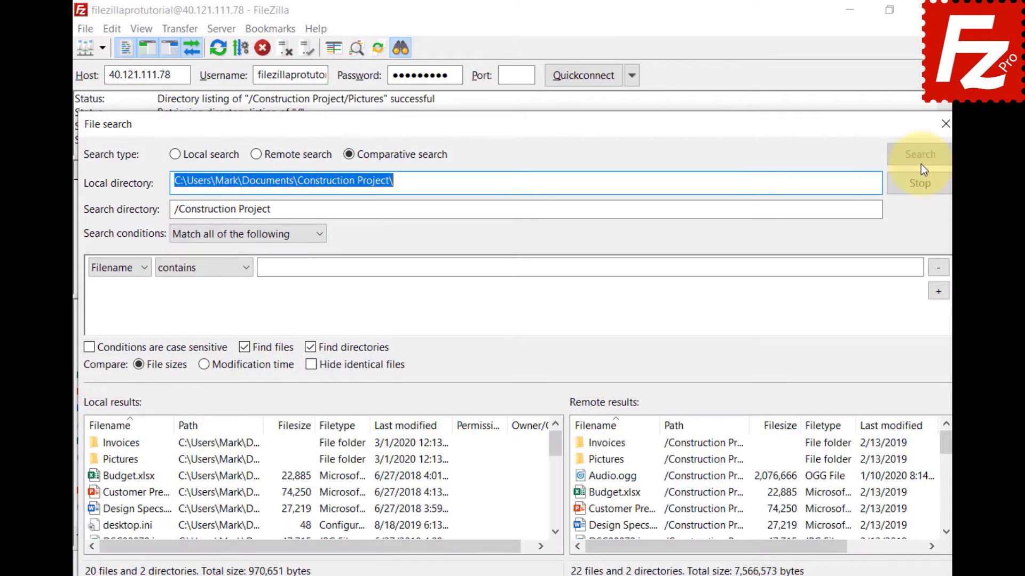
click(203, 370)
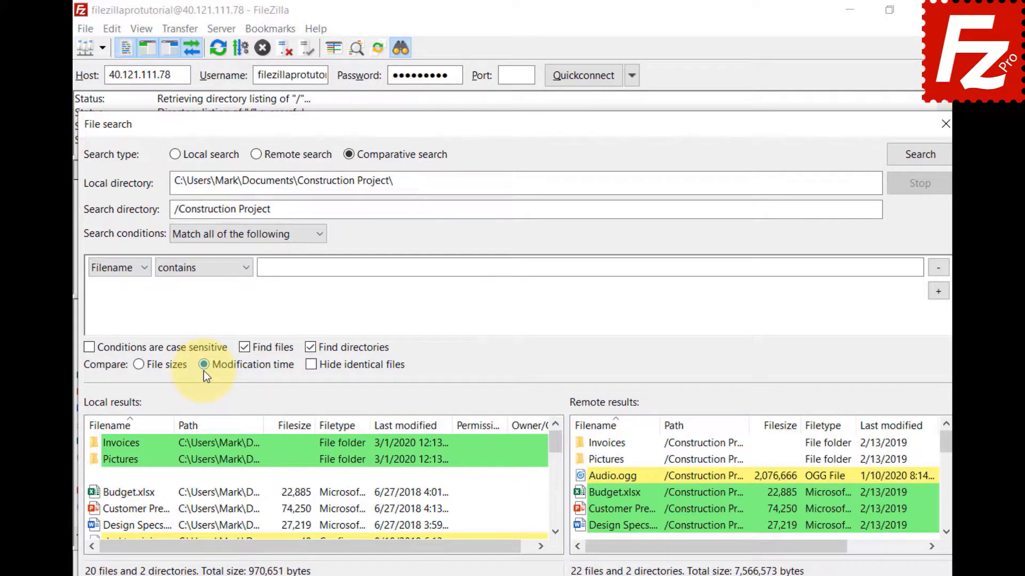
click(139, 367)
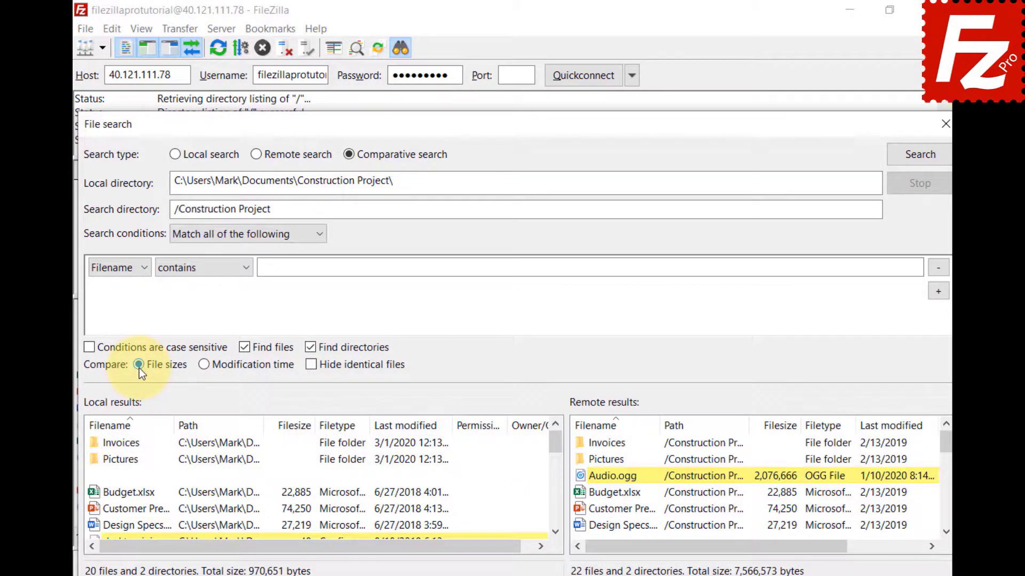
- Turn Hide identical files on, then off again, in the comparison results
click(313, 366)
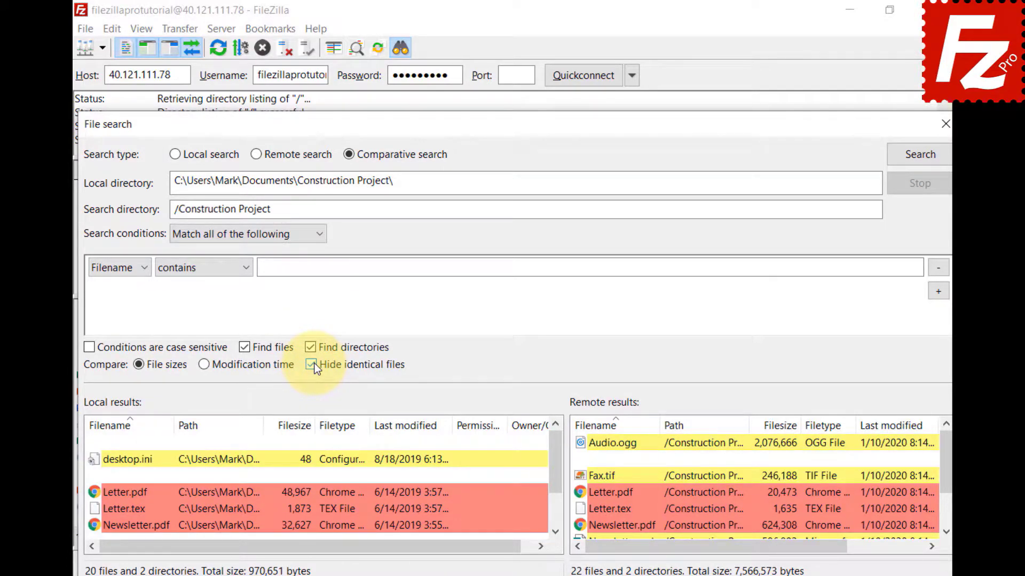
click(315, 366)
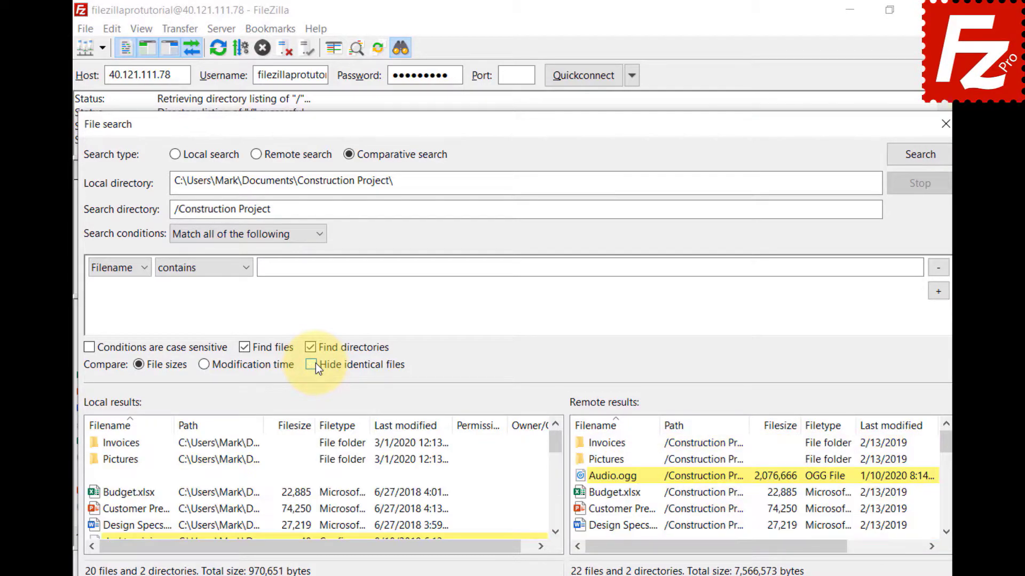
click(555, 532)
click(555, 533)
click(555, 532)
click(556, 532)
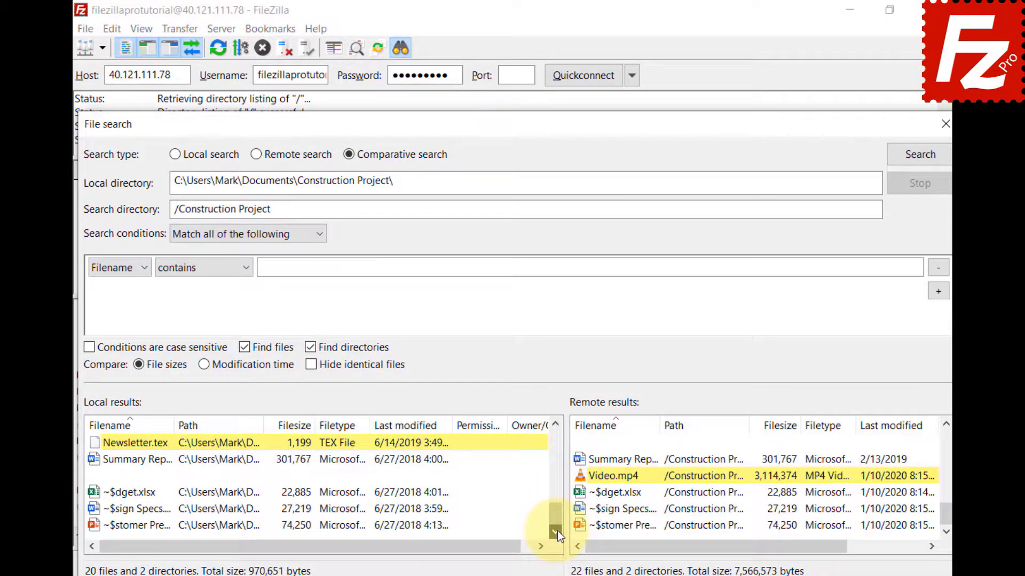
- Show the Upload action for local-only Newsletter.tex and the Download action for remote-only Video.mp4
right_click(97, 448)
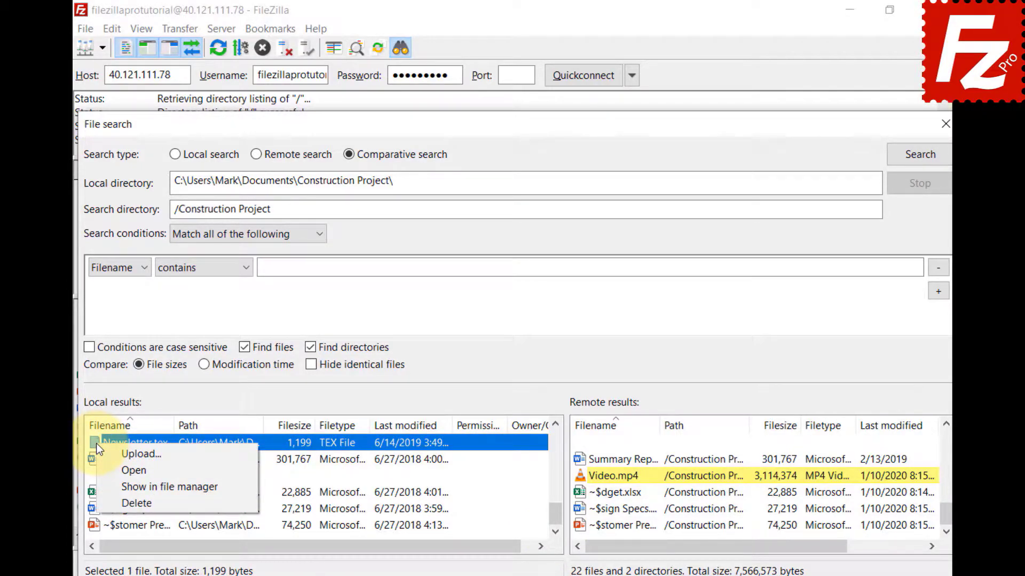
click(566, 484)
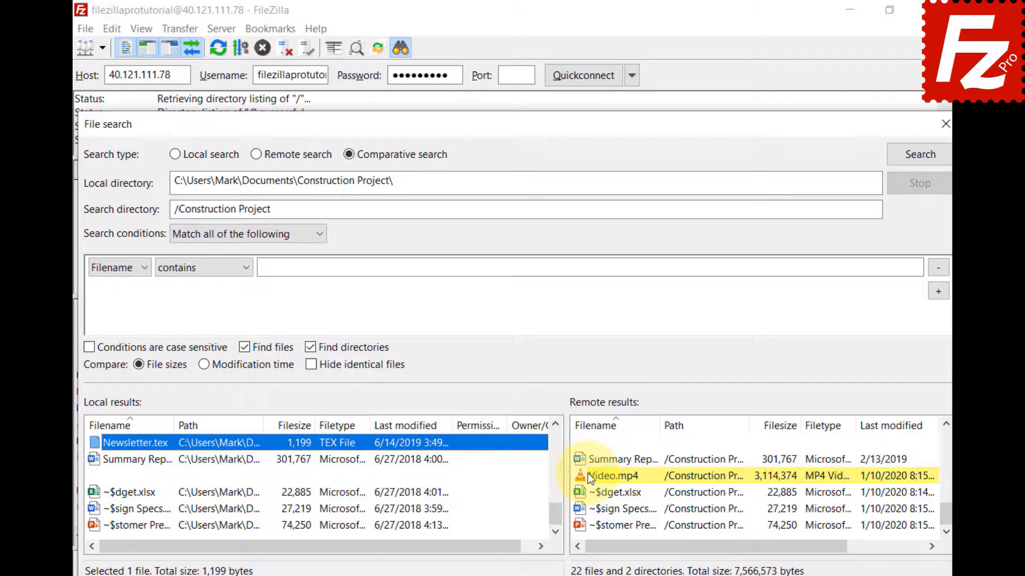
right_click(587, 473)
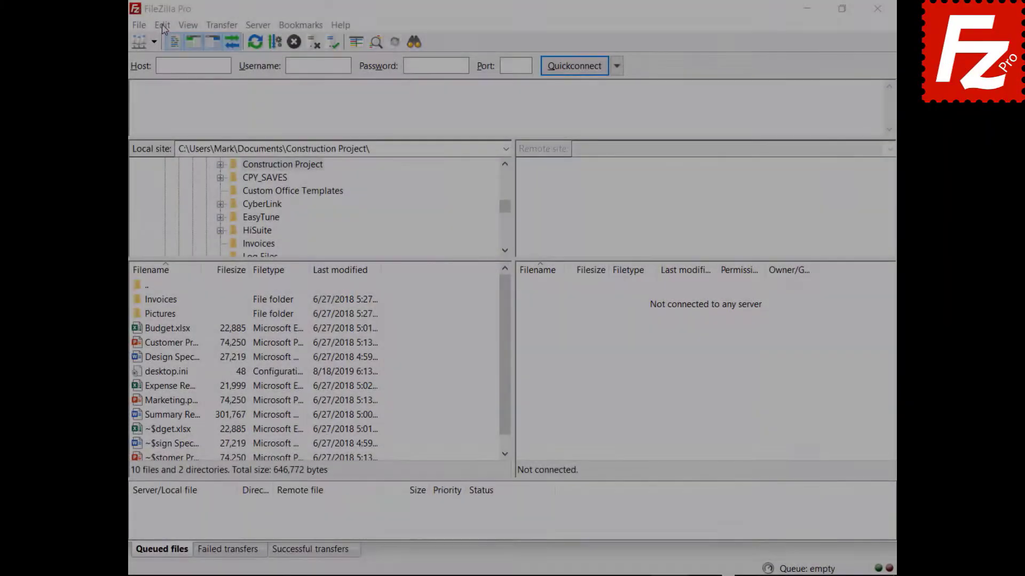
- Set Maximum simultaneous transfers to 10 on the Transfers settings page
click(141, 26)
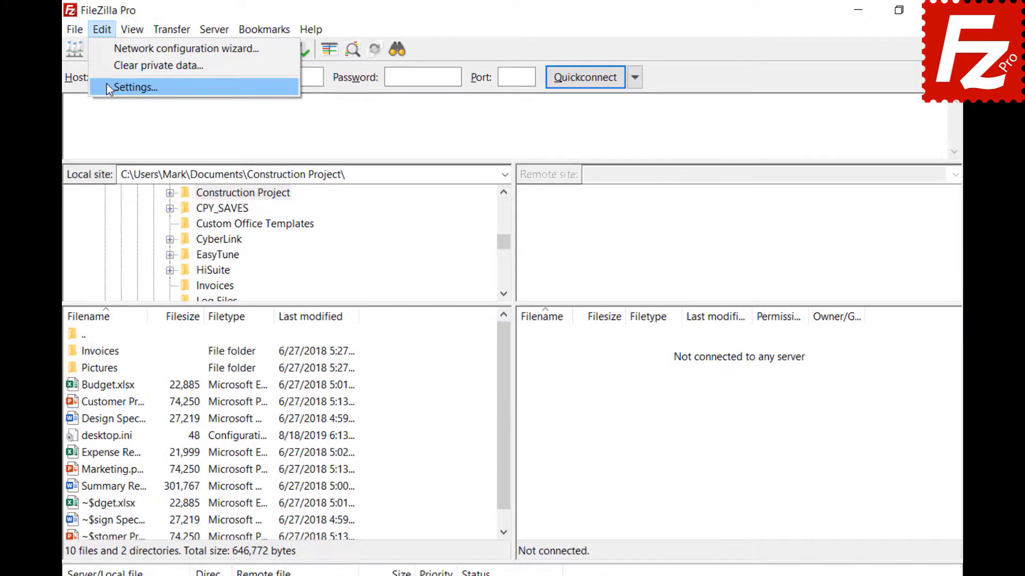
click(114, 82)
click(254, 303)
key(Tab)
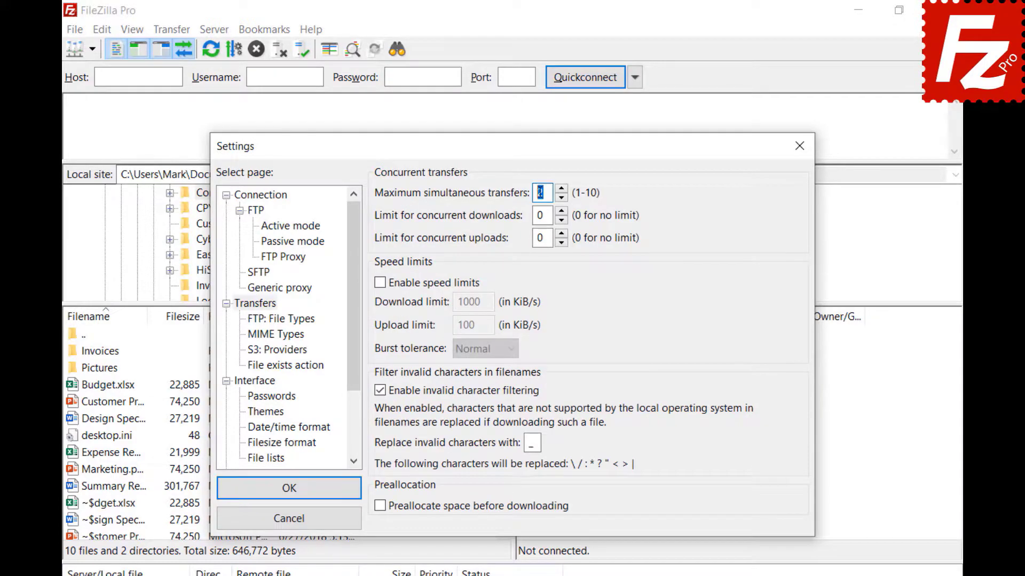
text(10)
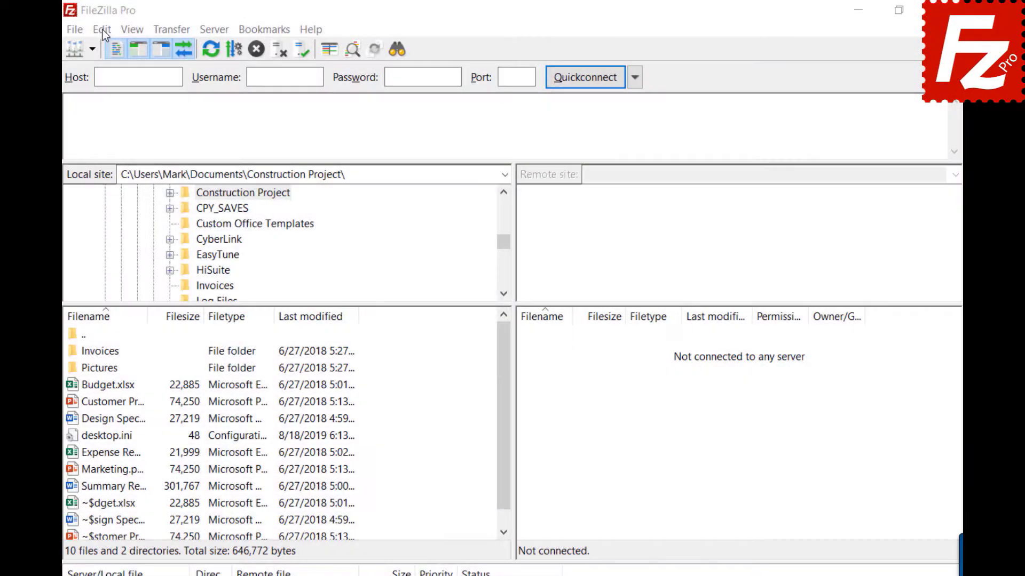
- Reopen Transfers settings, change simultaneous transfers back to 2, and close the Settings dialog
click(101, 30)
click(112, 88)
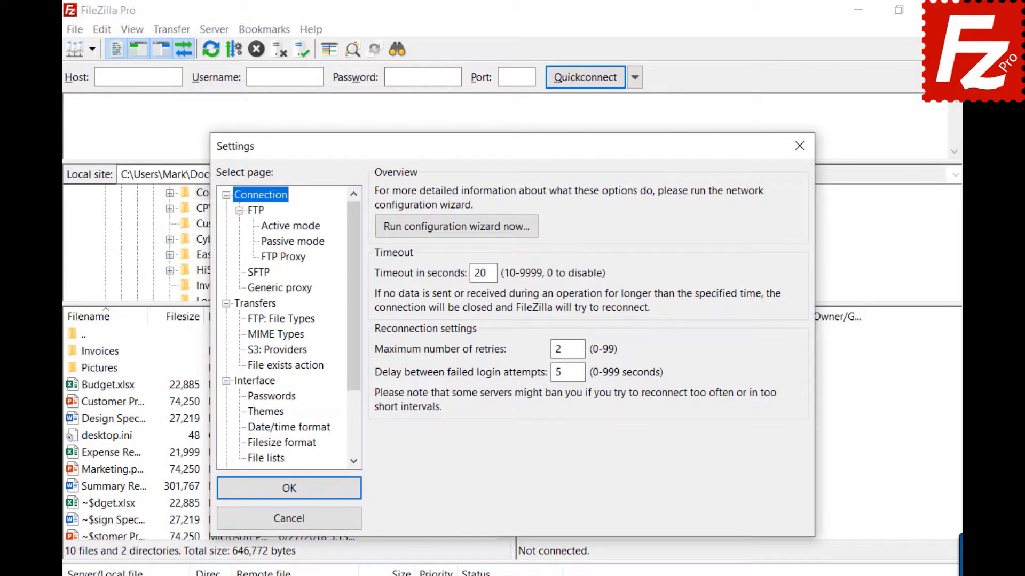
click(251, 305)
double_click(543, 192)
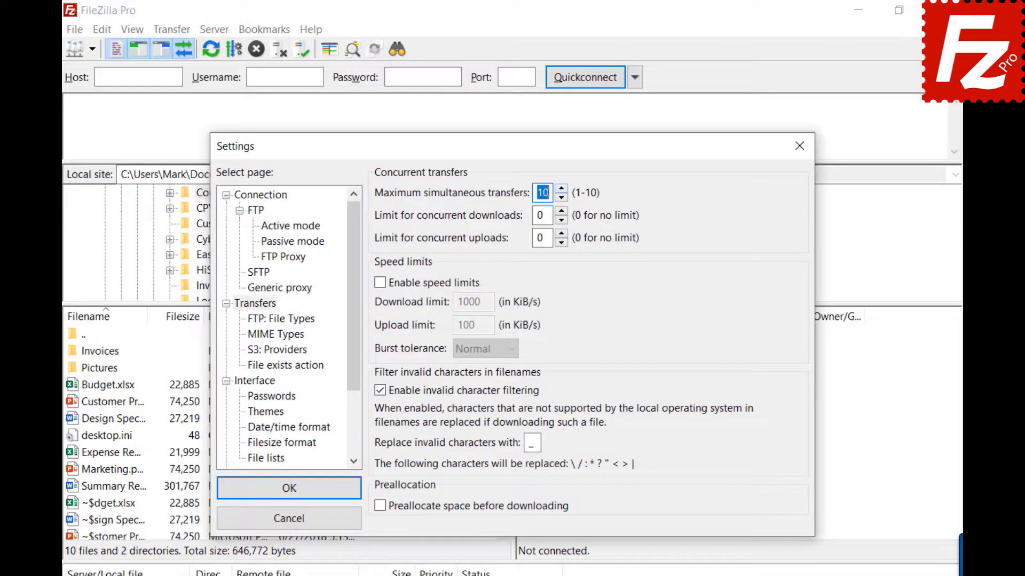
text(2)
click(800, 147)
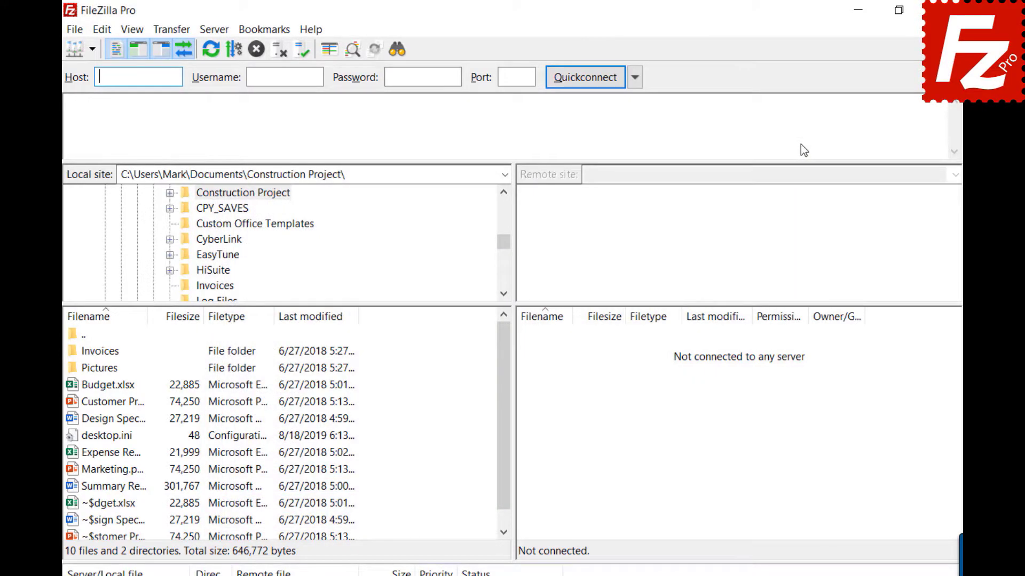
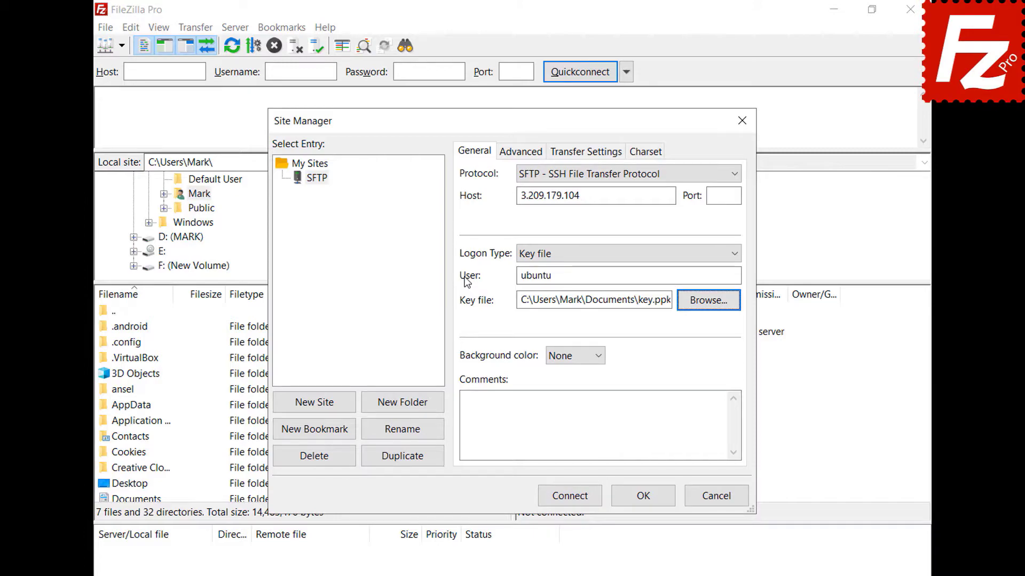
- Connect to the SFTP site 3.209.179.104, always trusting its host key and entering the key passphrase
click(572, 501)
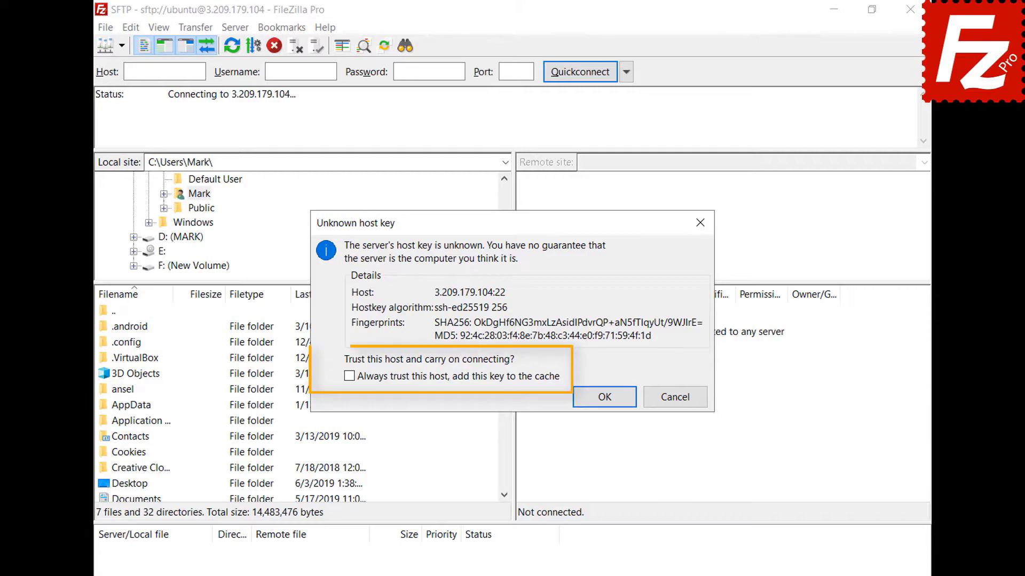
key(alt+a)
click(605, 401)
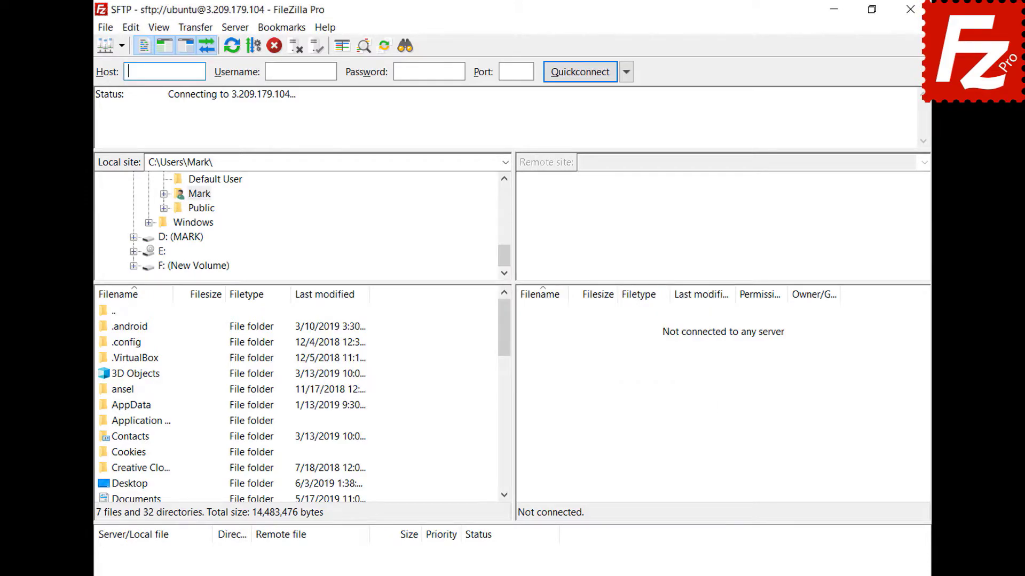
text(*****)
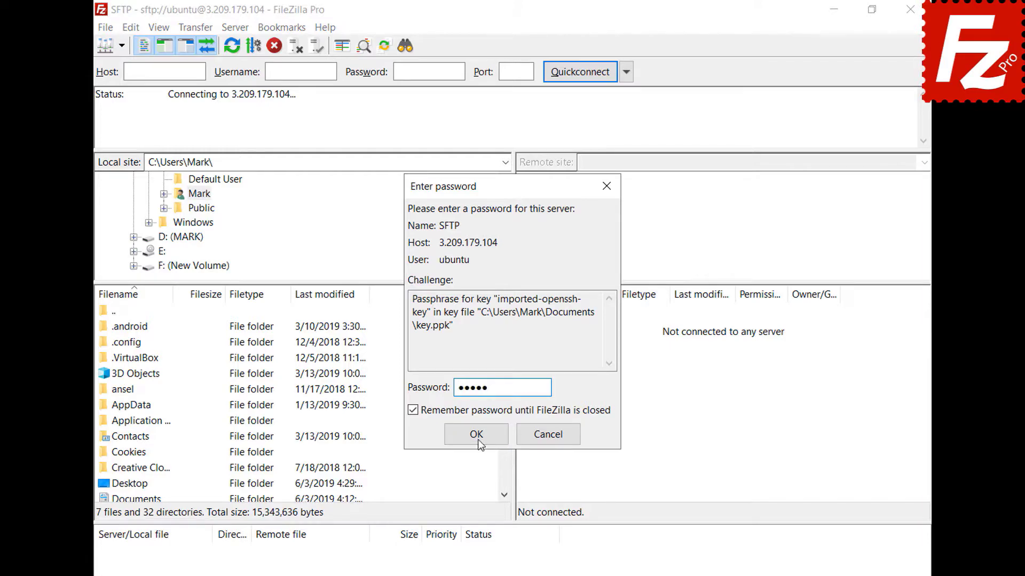
click(477, 435)
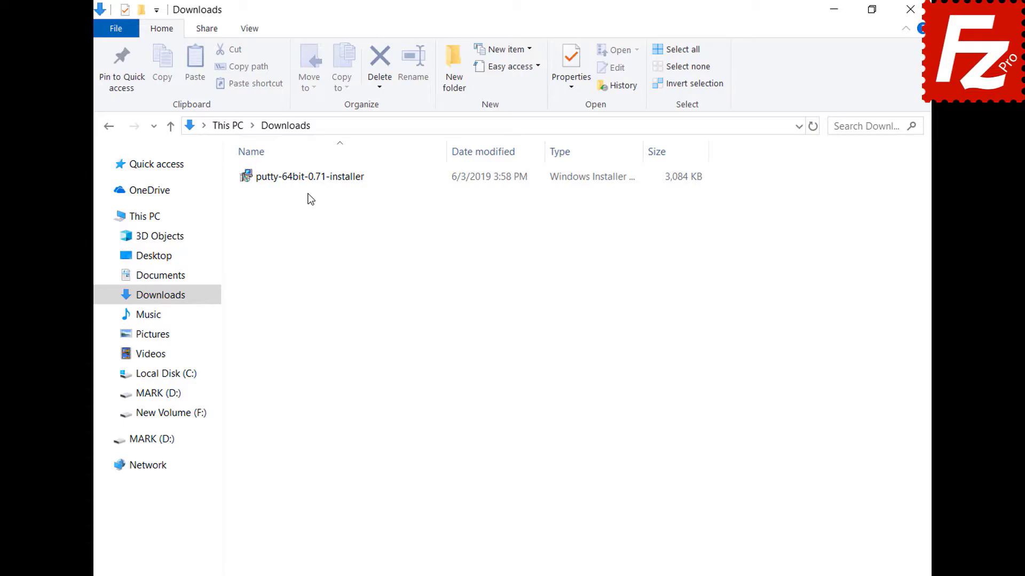
- Install PuTTY 0.71 (64-bit) with the default folder and features, then close the wizard
double_click(304, 181)
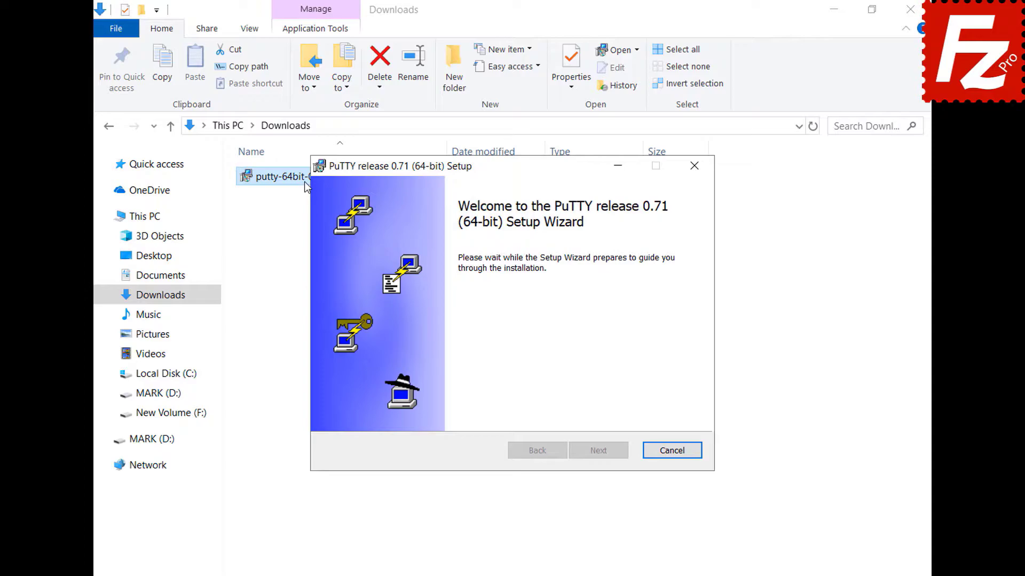
click(603, 458)
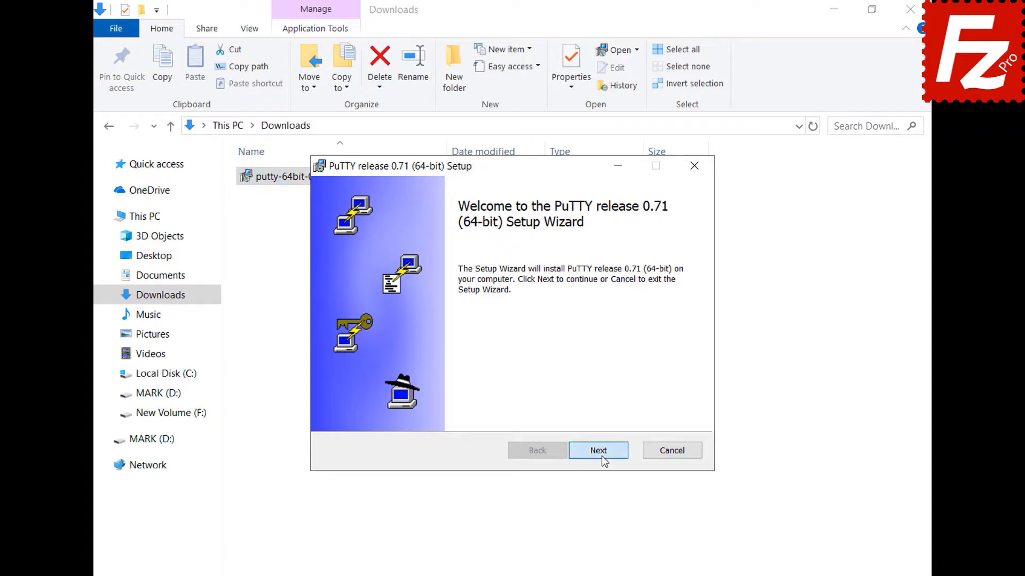
click(603, 458)
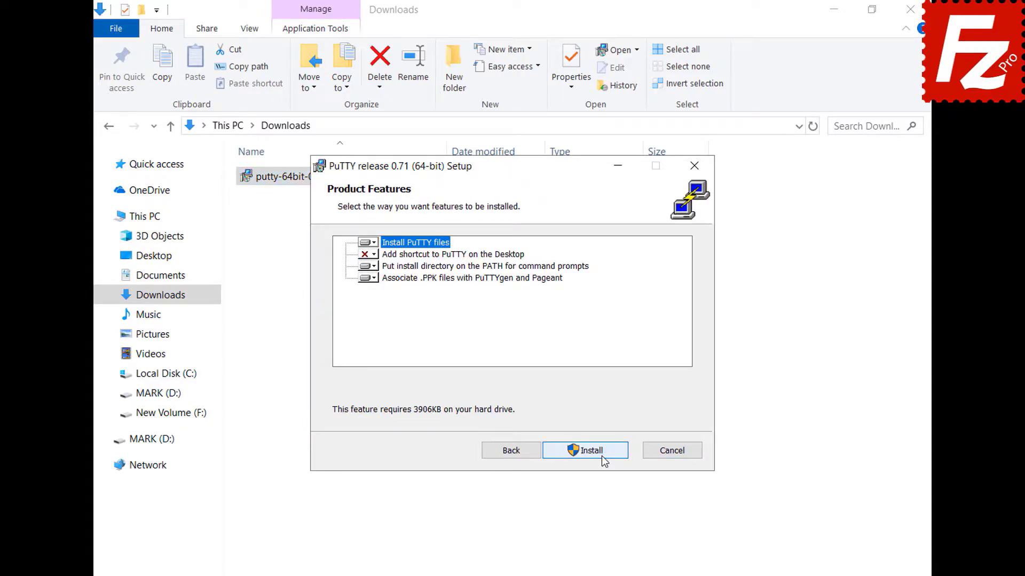
click(603, 457)
click(598, 451)
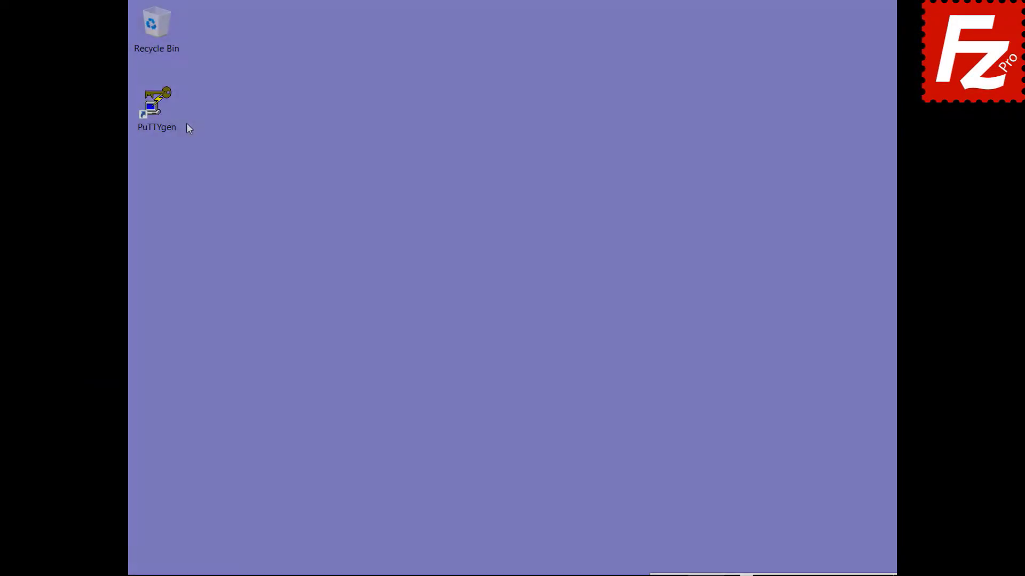
- In PuTTYgen, import the OpenSSH private key 'key' and unlock it with its passphrase
double_click(169, 126)
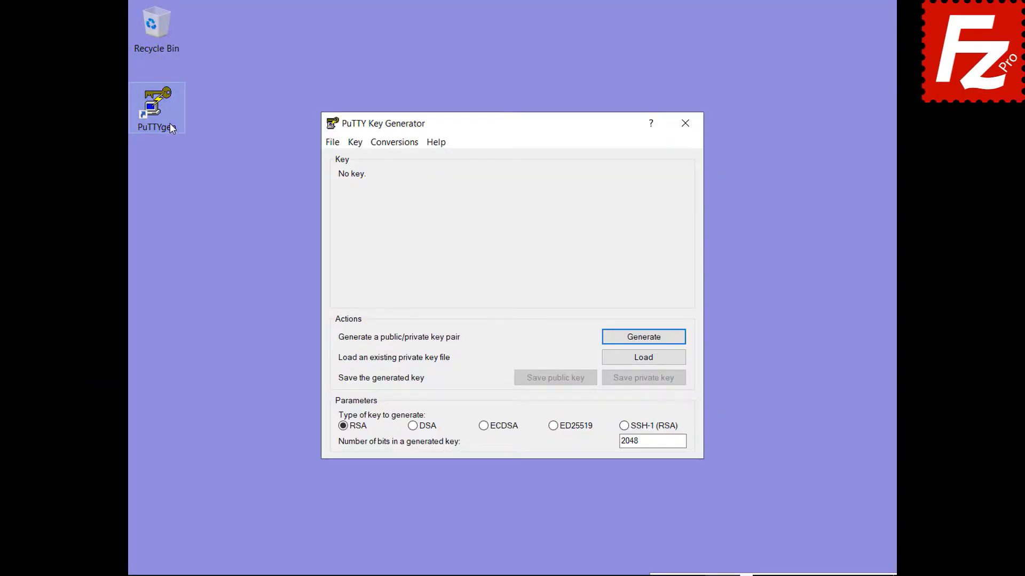
click(395, 145)
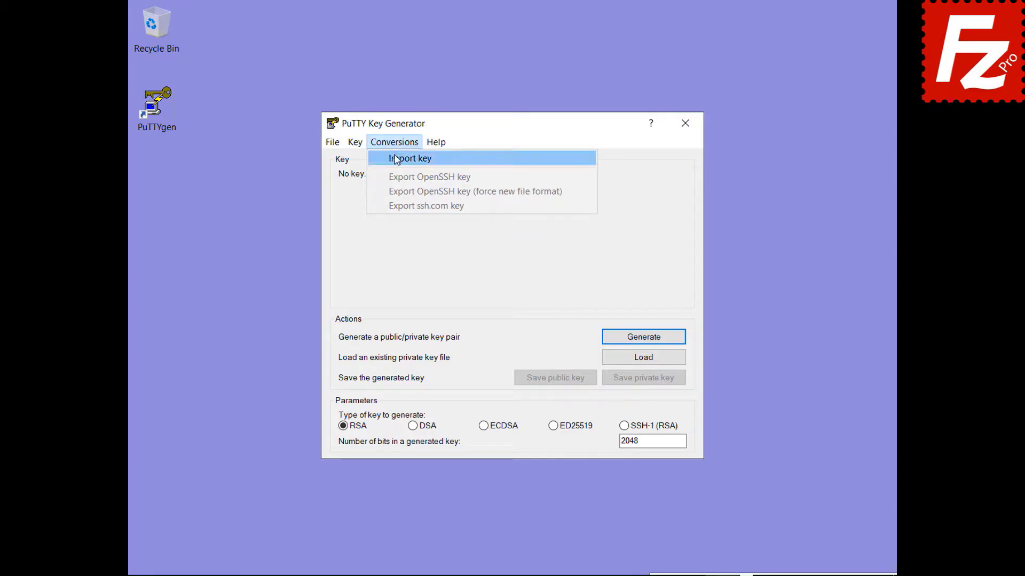
click(394, 158)
click(494, 281)
double_click(494, 283)
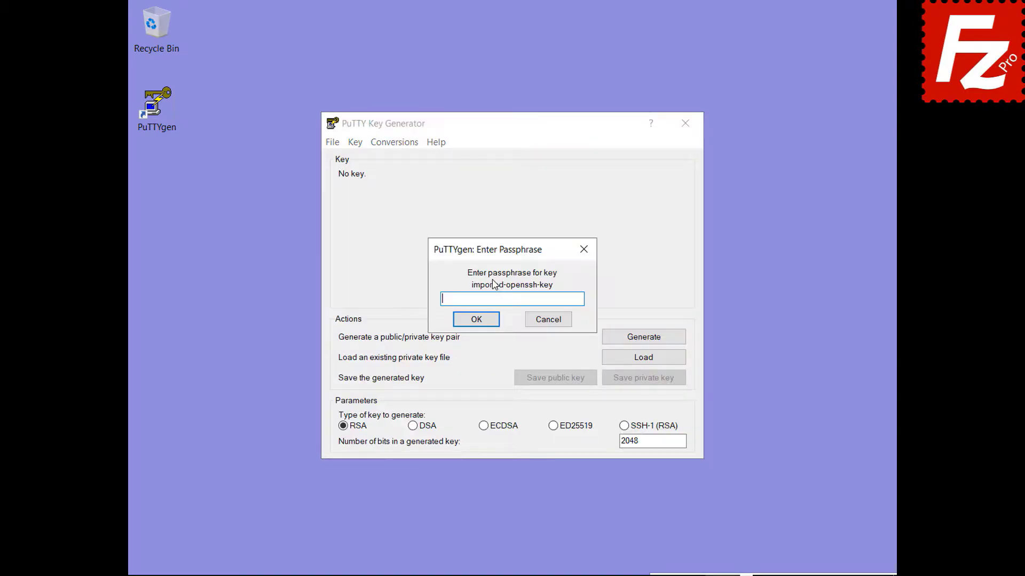
text(•••••)
click(476, 321)
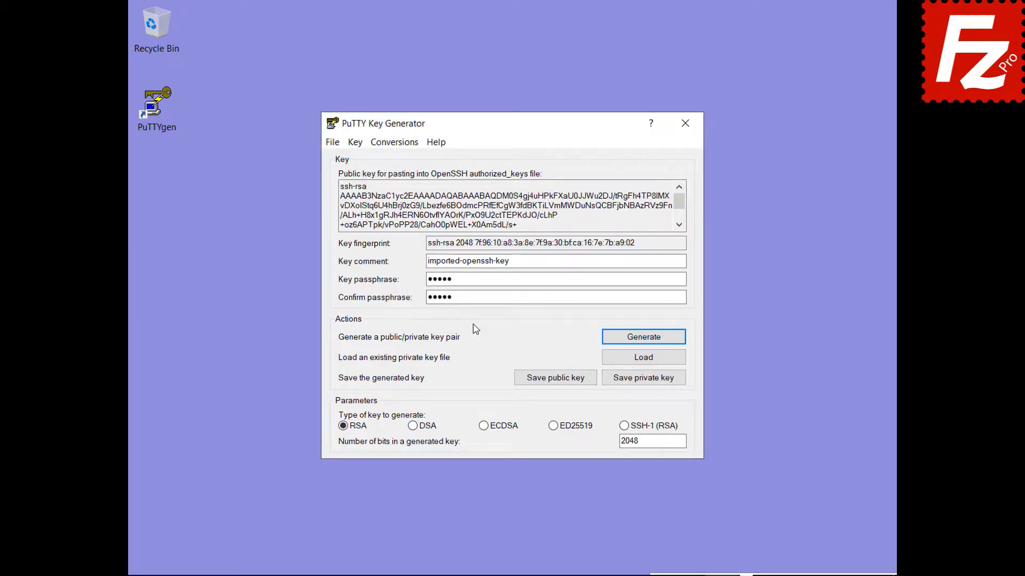
- Save the imported key as key.ppk in Documents, then start Pageant
click(645, 383)
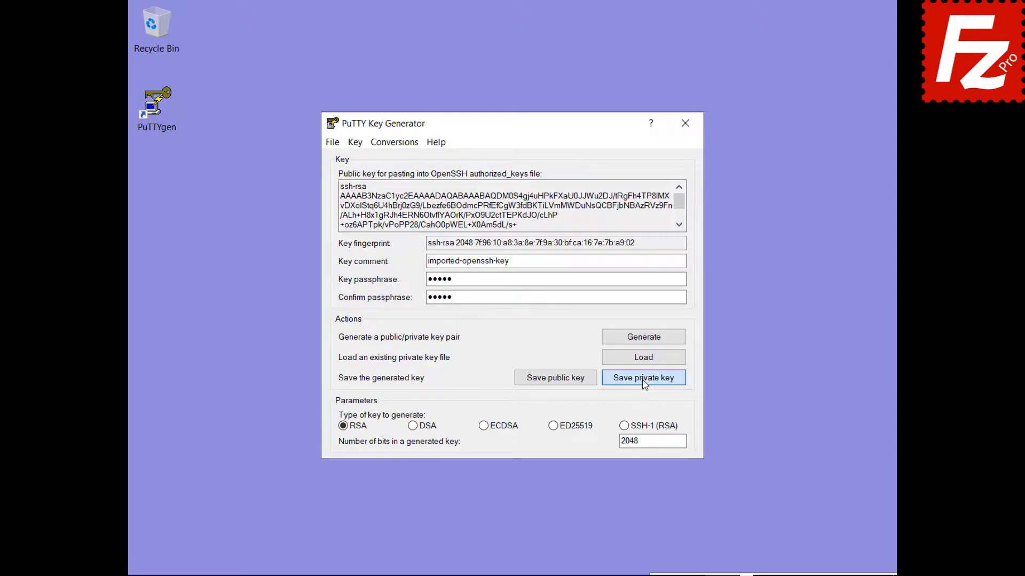
text(key.ppk)
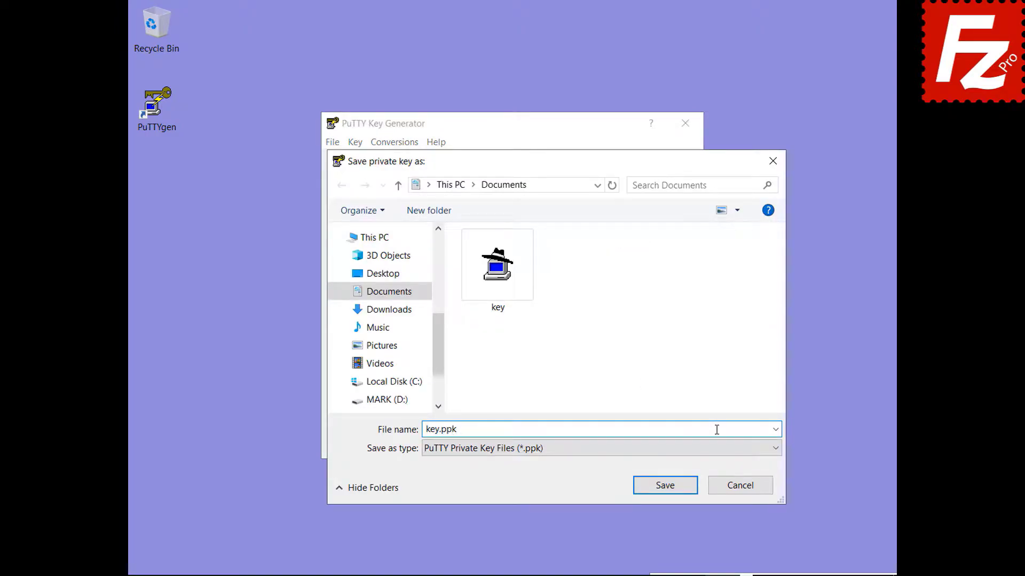
click(667, 487)
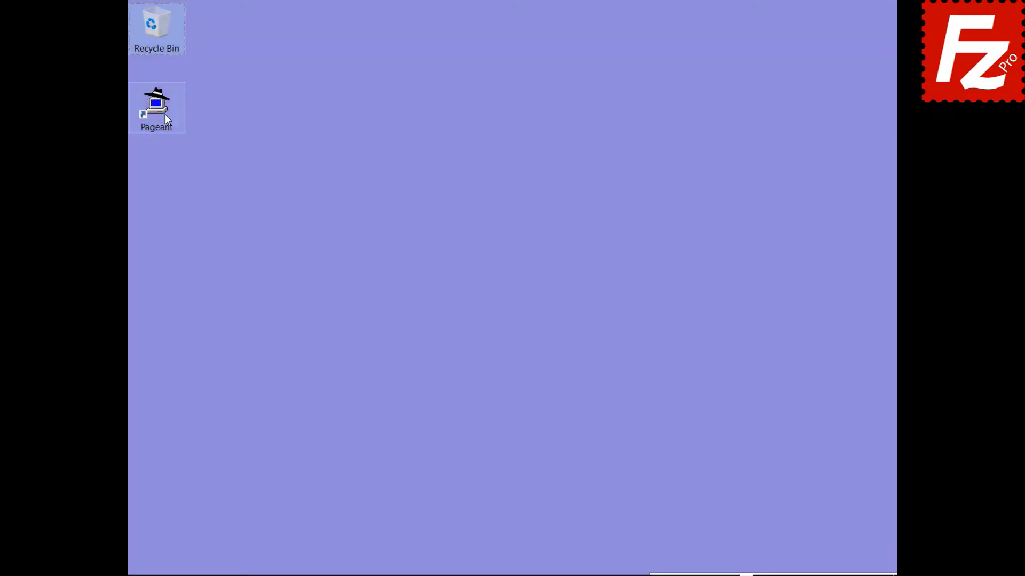
click(165, 114)
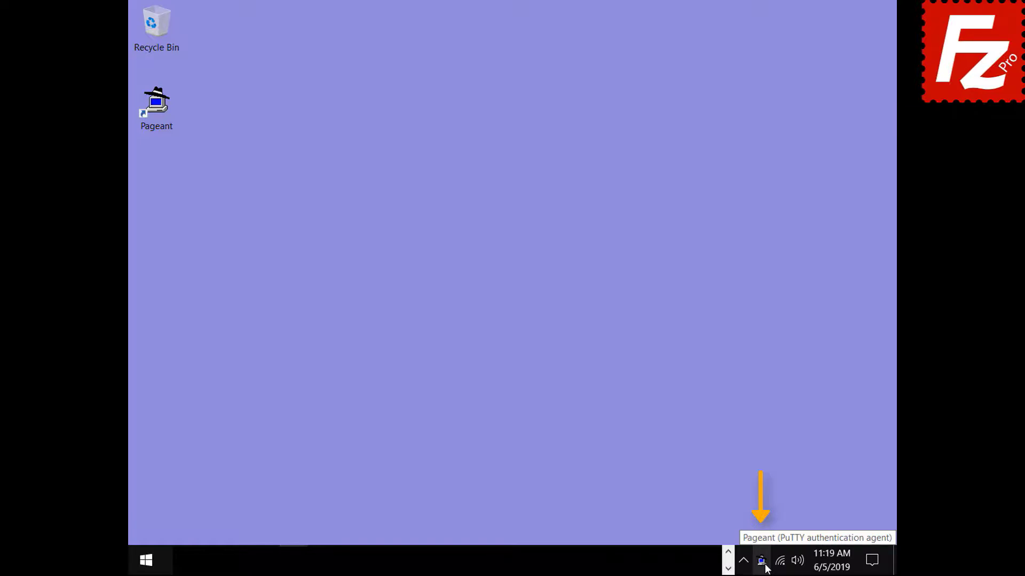
- Add key.ppk to Pageant's key list, unlocking it with its passphrase
double_click(762, 560)
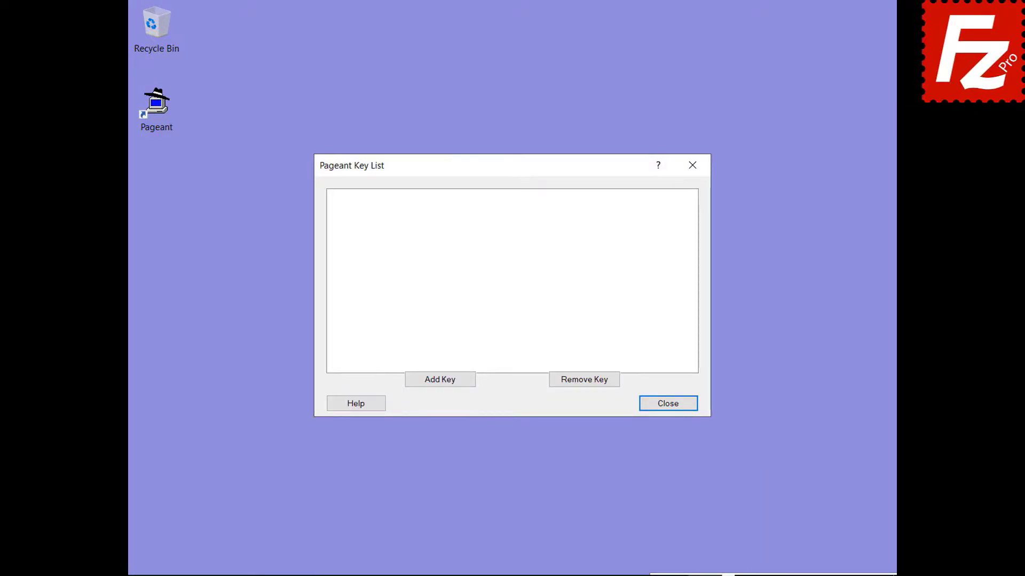
click(439, 381)
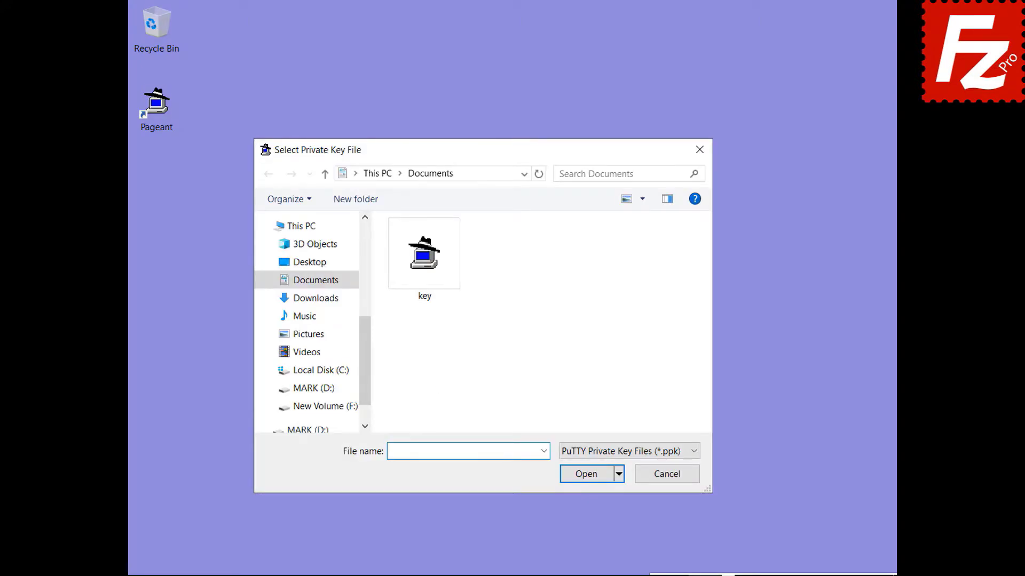
double_click(427, 299)
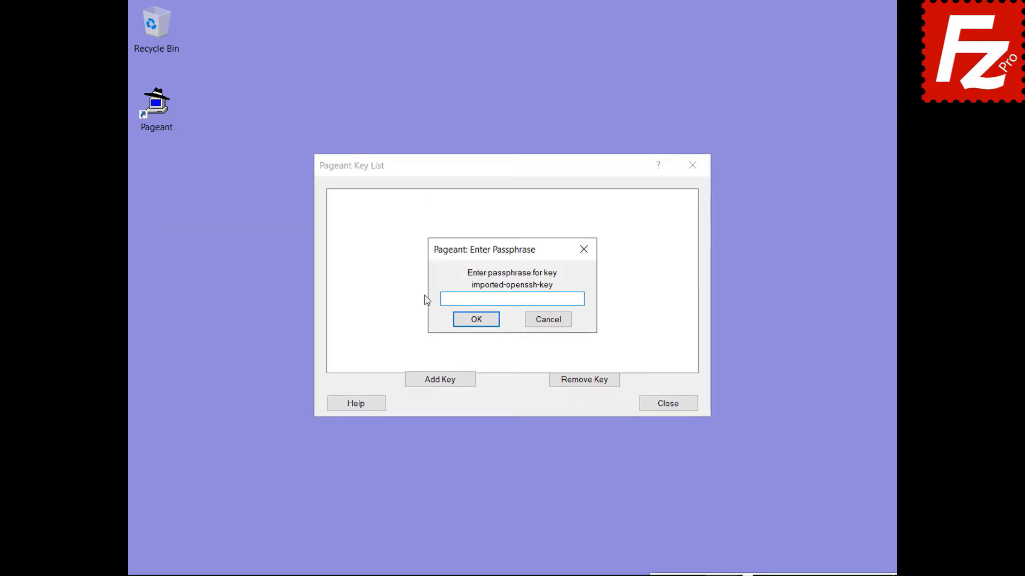
text(•••••)
click(476, 328)
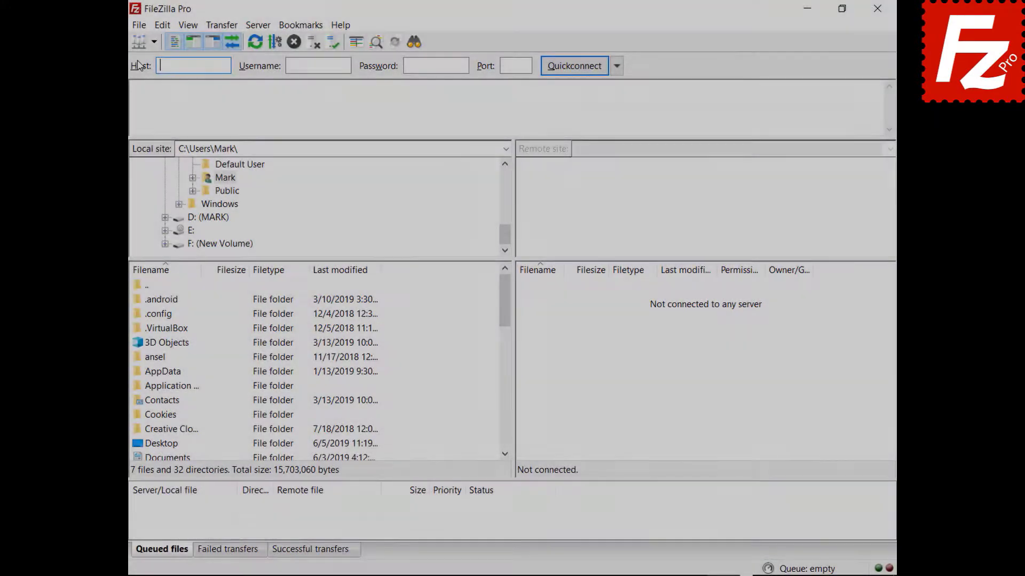
- Switch the SFTP site's logon type to Normal in Site Manager and connect
click(139, 25)
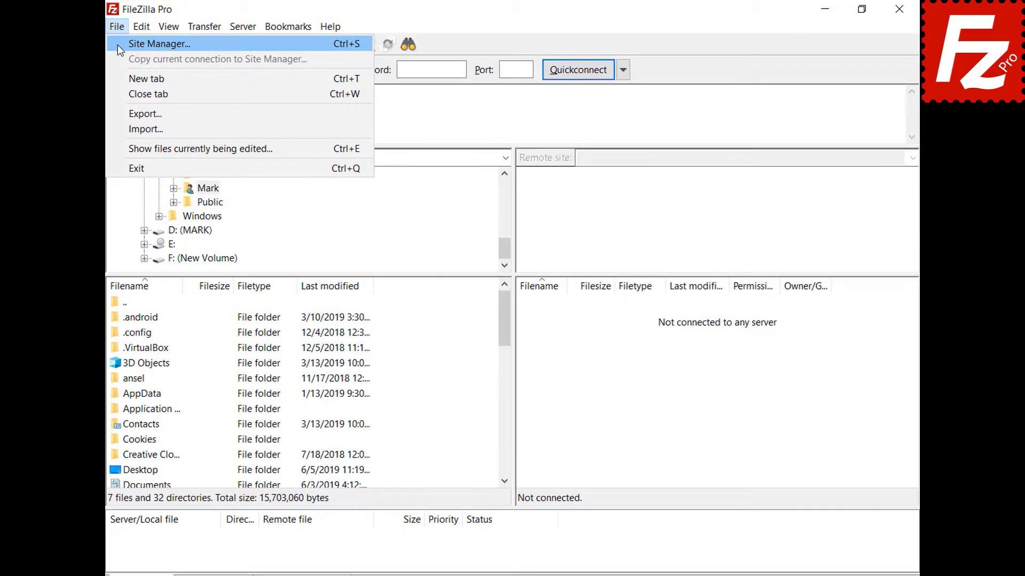
click(118, 45)
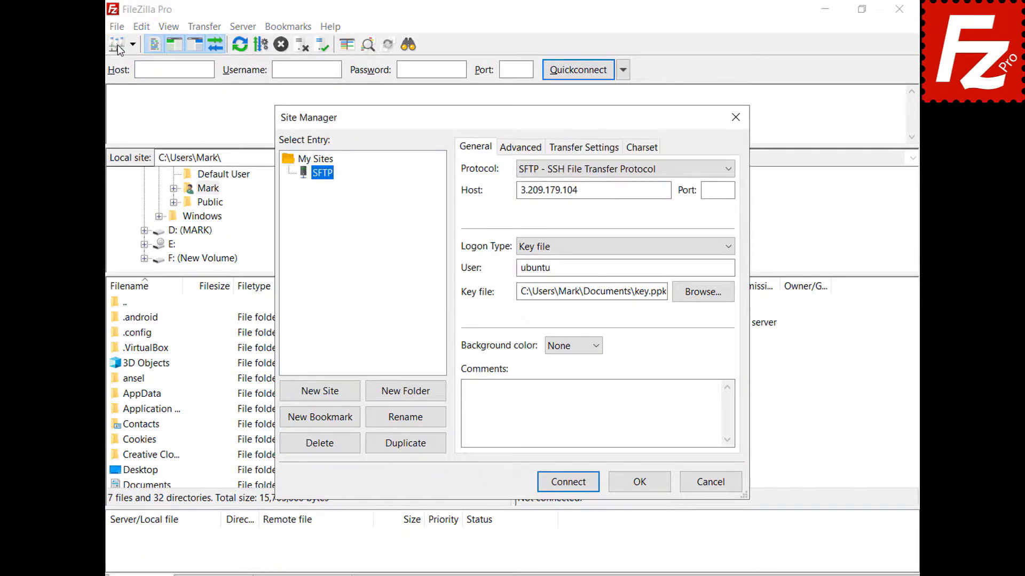
click(731, 246)
click(729, 275)
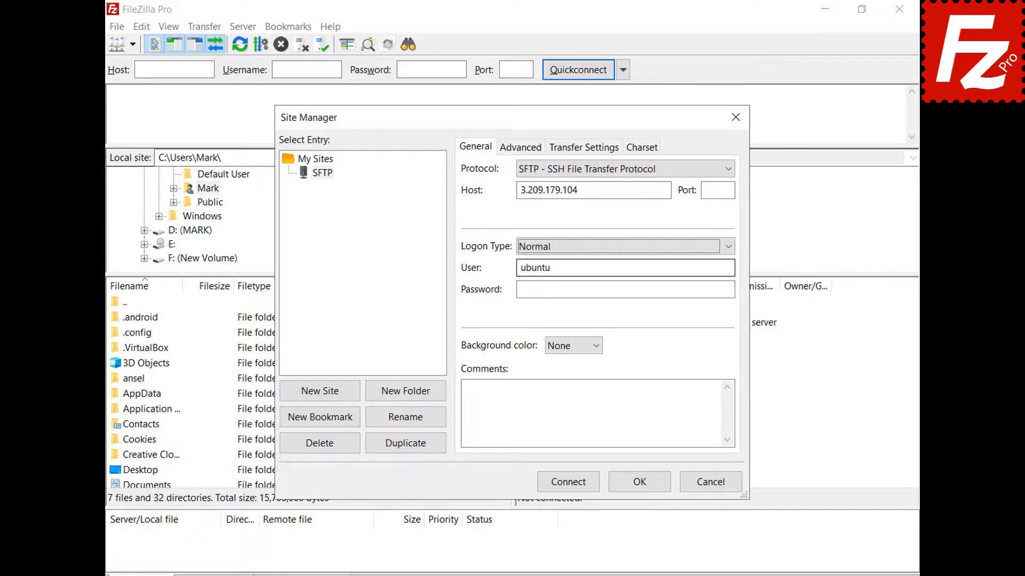
click(570, 488)
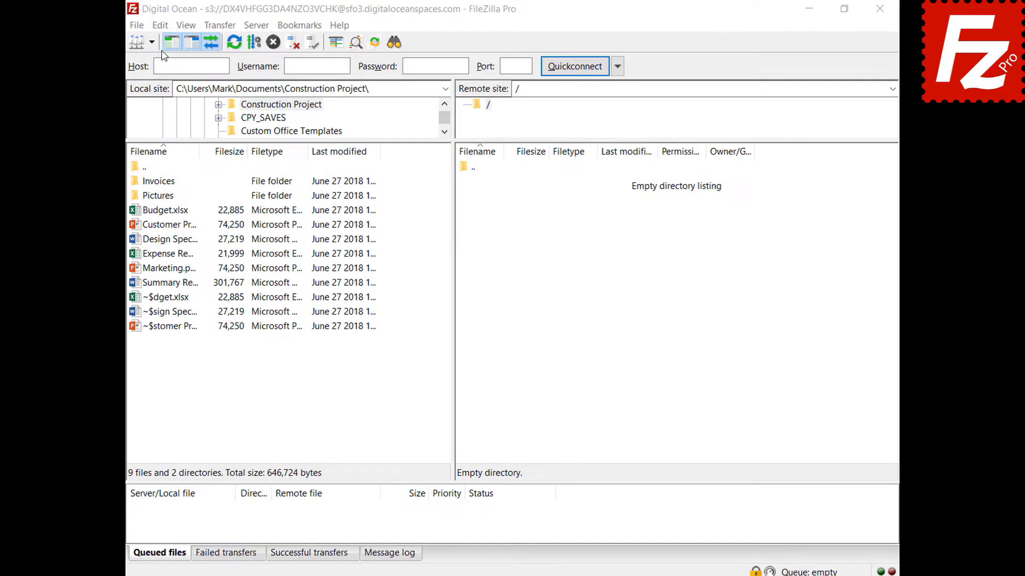
- Add json to the ASCII filetype list on the FTP: File Types settings page and save
click(162, 27)
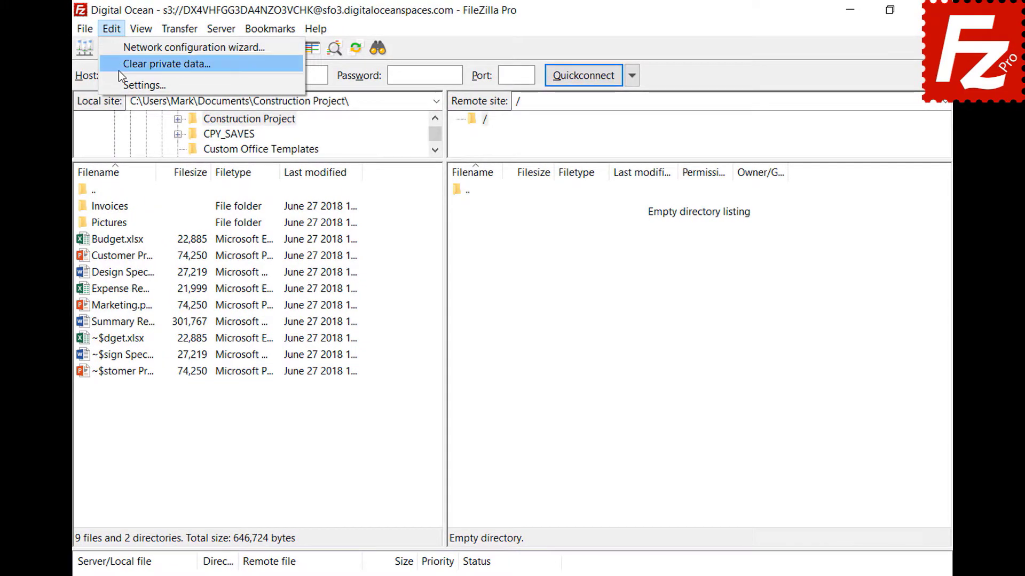
click(125, 84)
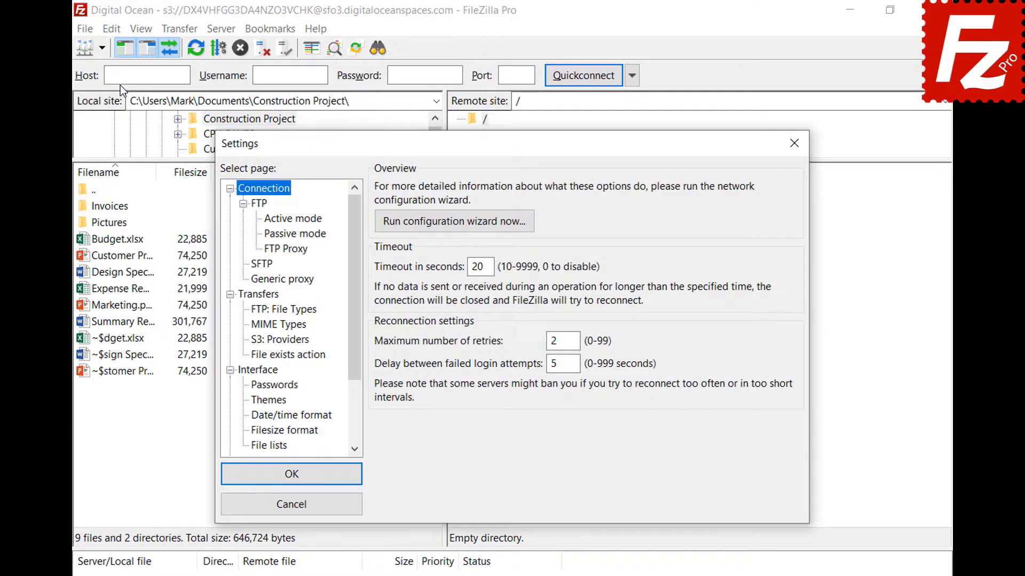
click(252, 312)
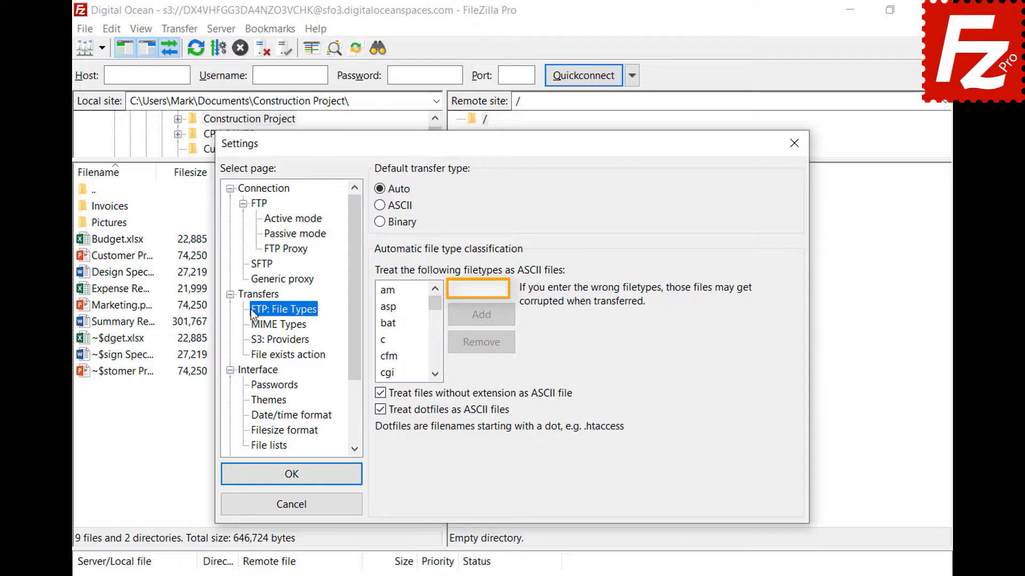
click(504, 290)
text(json)
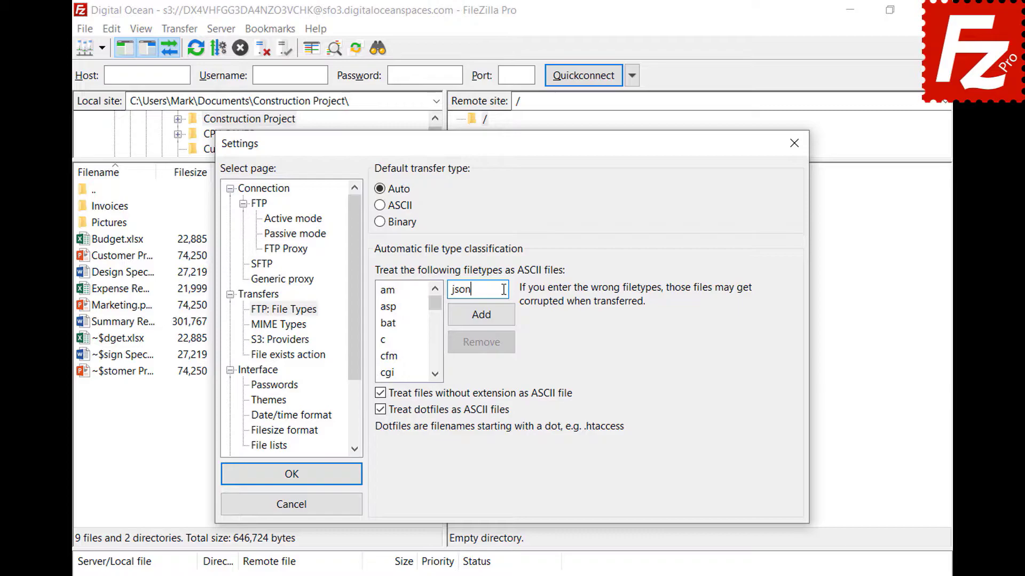
click(482, 322)
drag(435, 302, 438, 331)
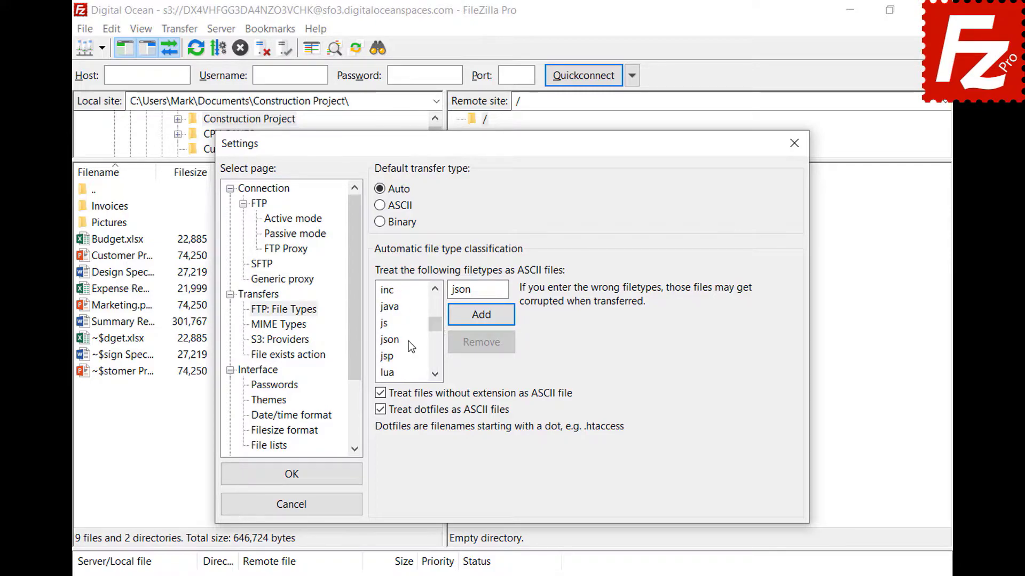
click(395, 340)
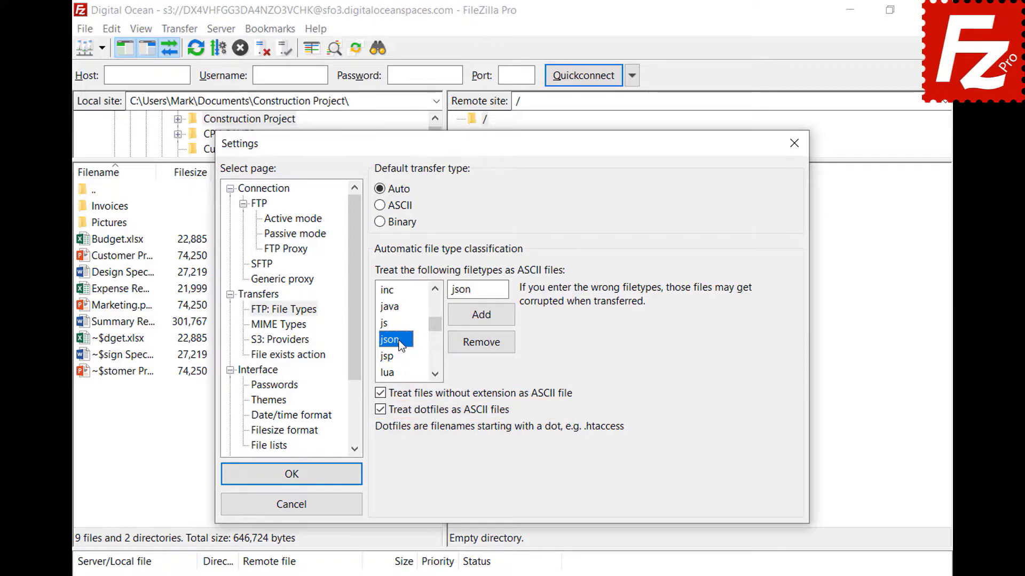
click(291, 480)
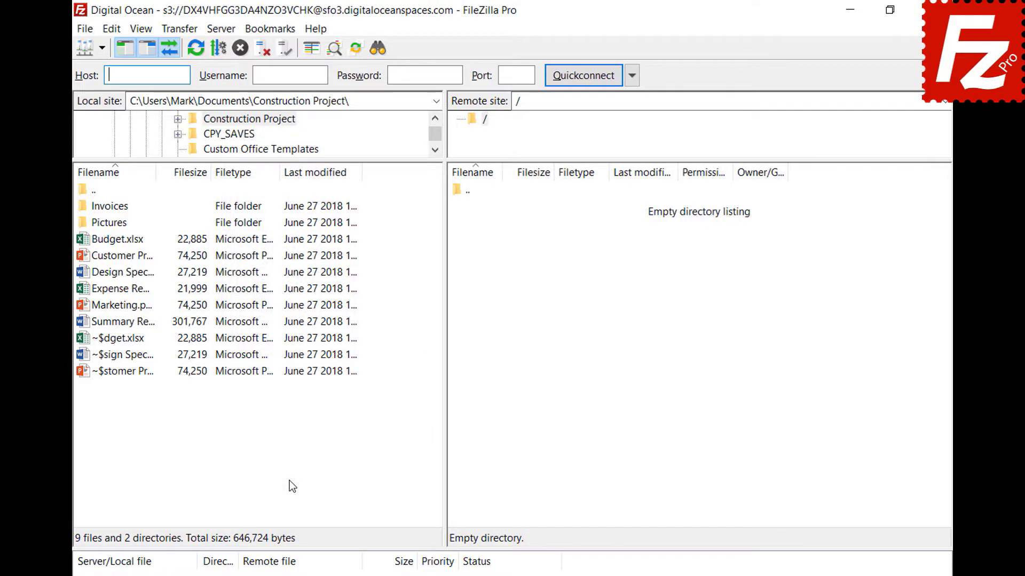
- Connect to the saved FTP site in a new tab and show the transfer type choices
click(101, 50)
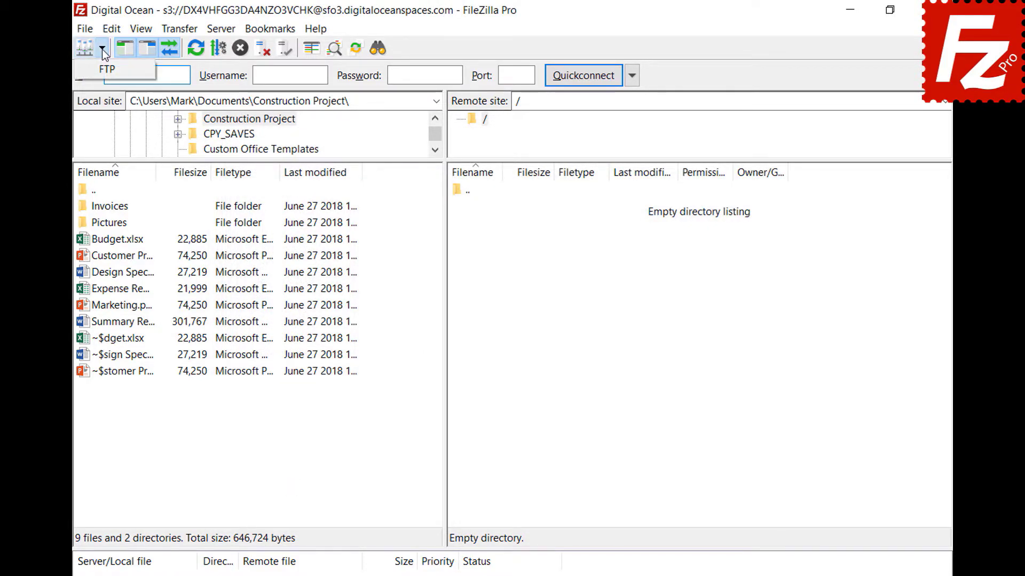
click(101, 66)
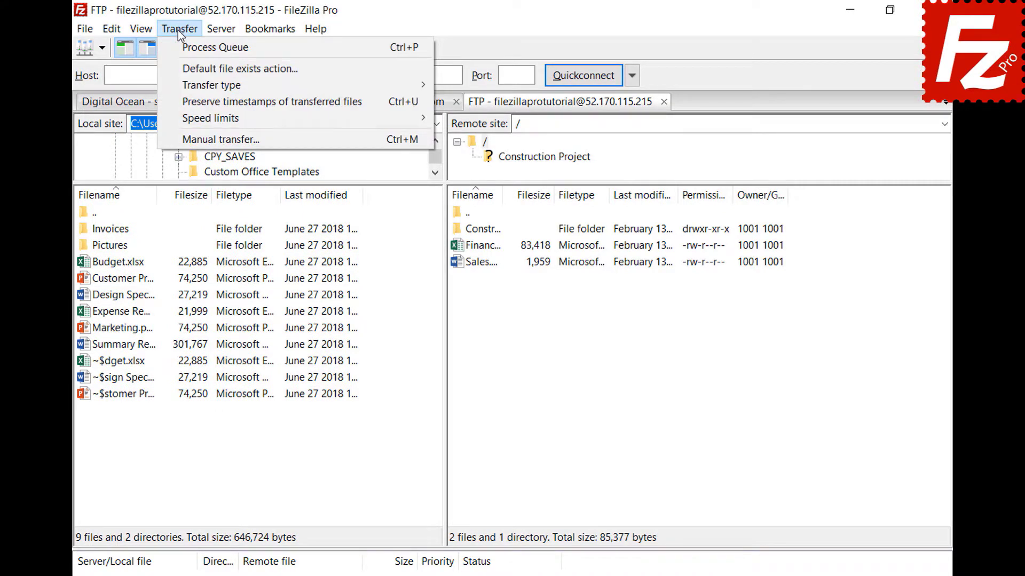
mouse_move(183, 82)
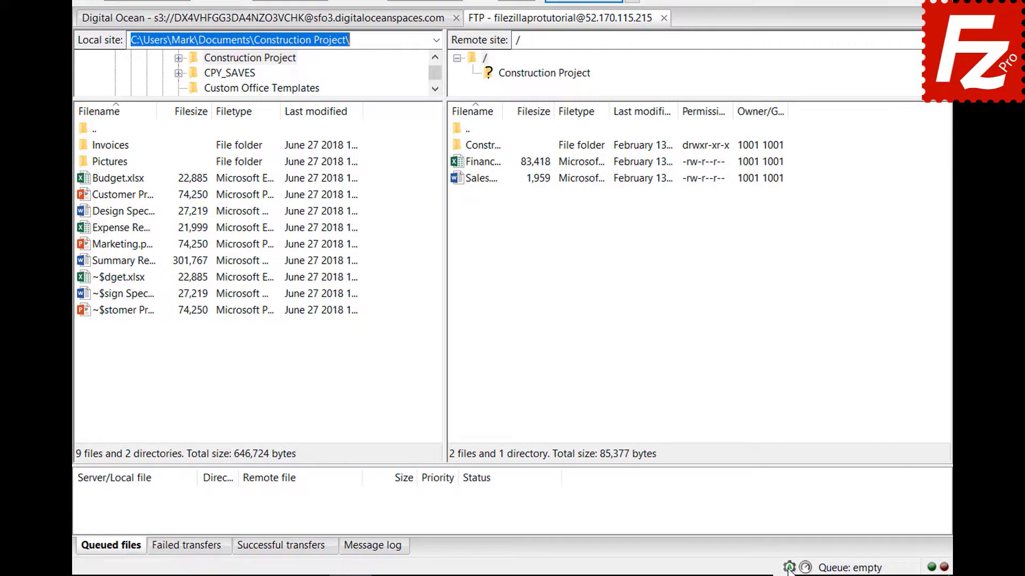
click(789, 568)
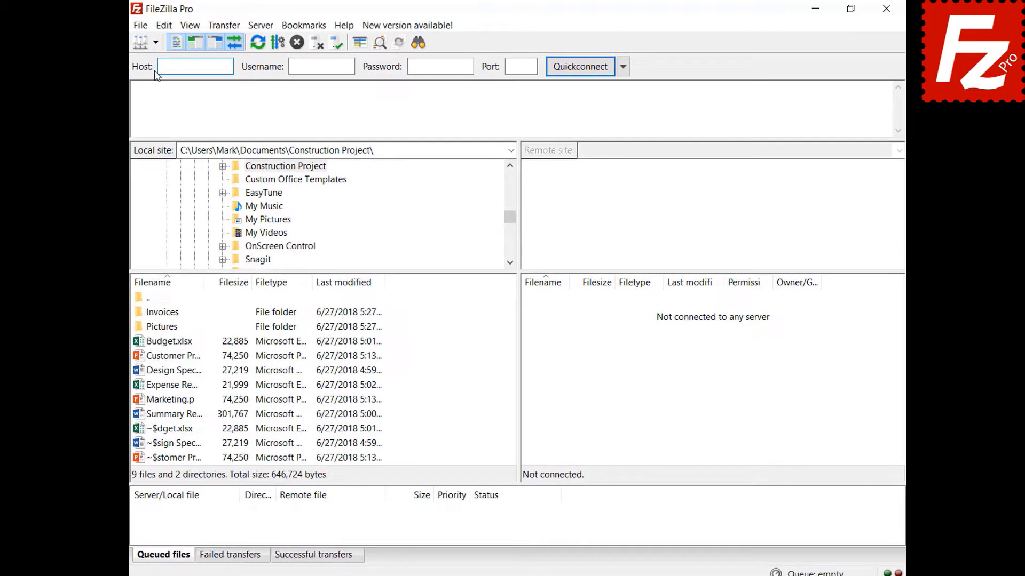
- Connect to the FTP Tutorial site and upload the Summary Report file
click(155, 40)
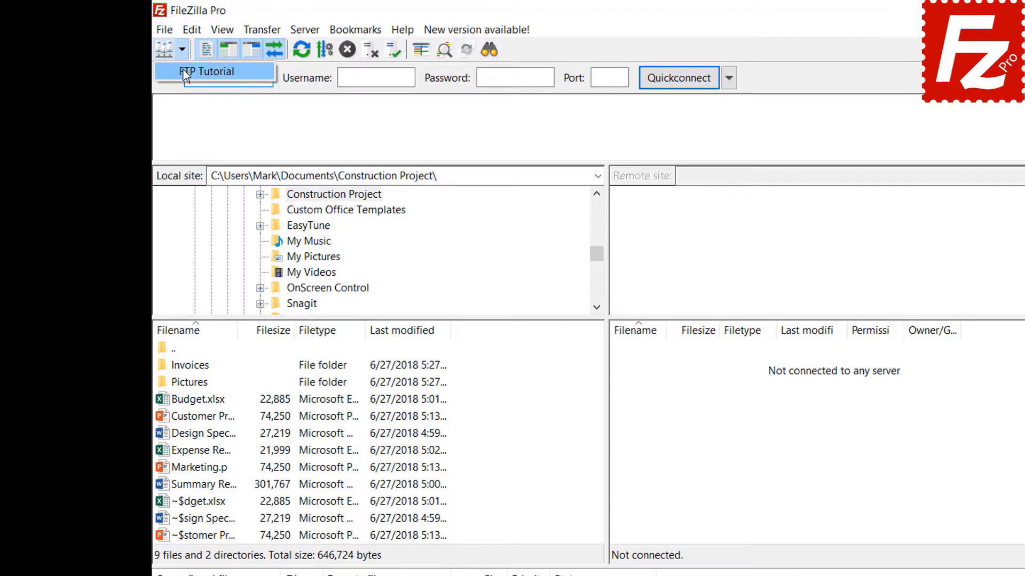
click(185, 70)
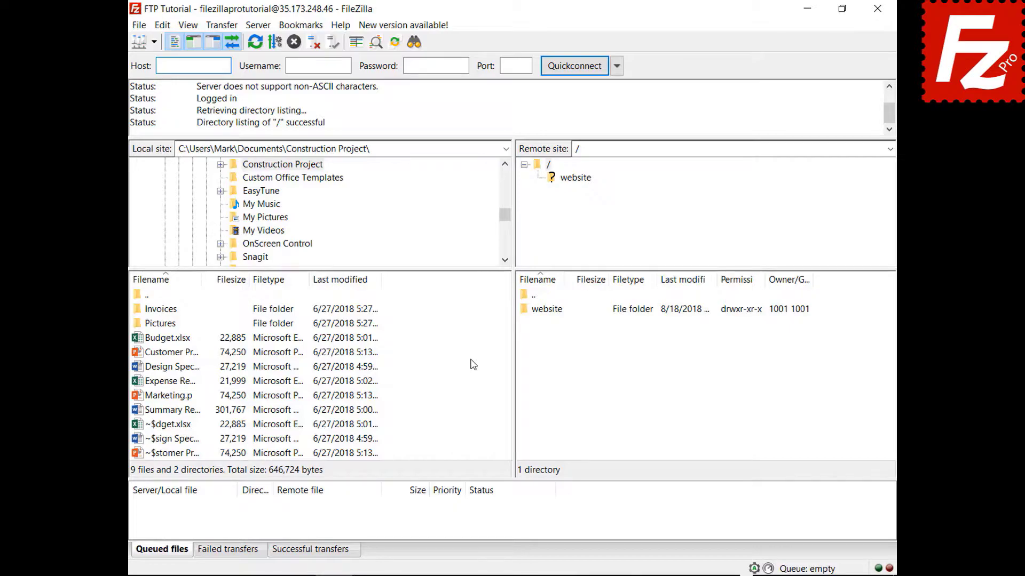
click(172, 410)
right_click(172, 411)
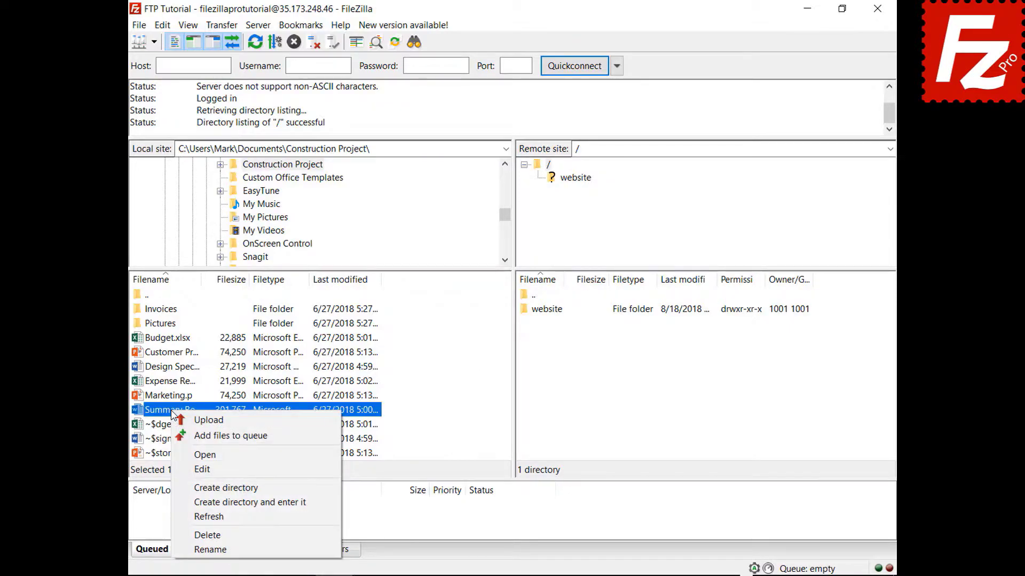
click(207, 420)
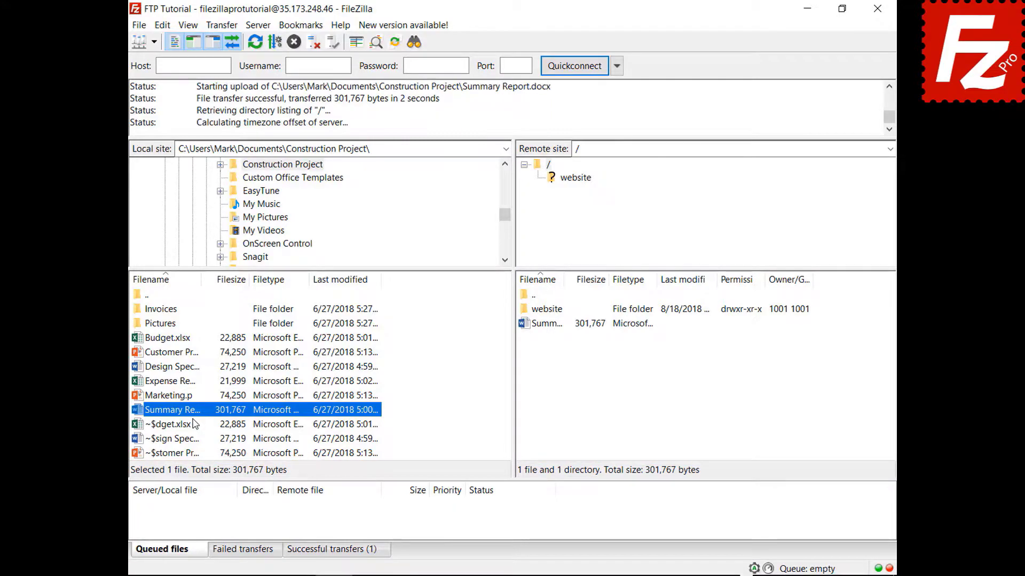
- Queue Budget.xlsx and the Invoices folder, then process the transfer queue
right_click(172, 337)
click(191, 363)
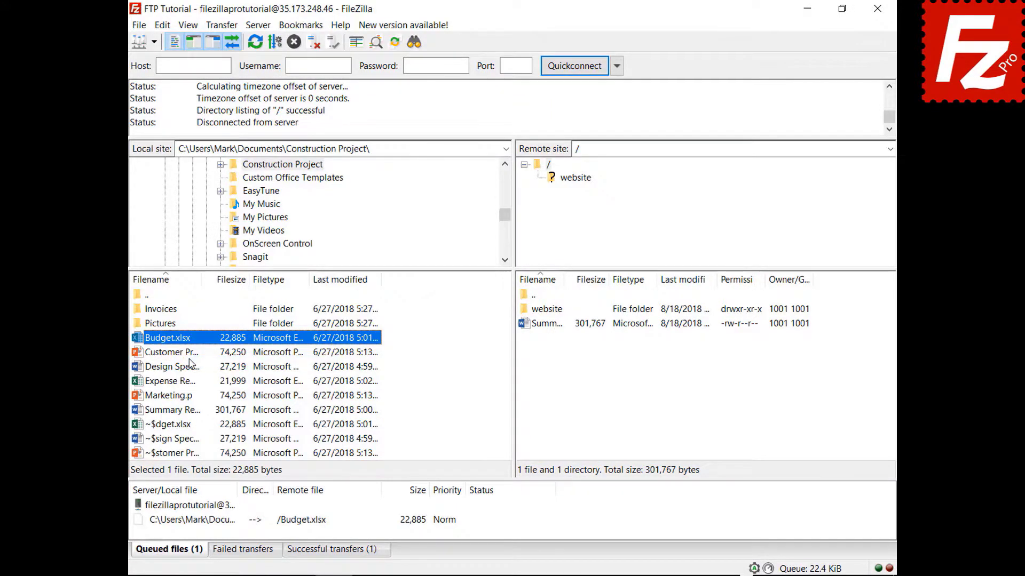
right_click(170, 309)
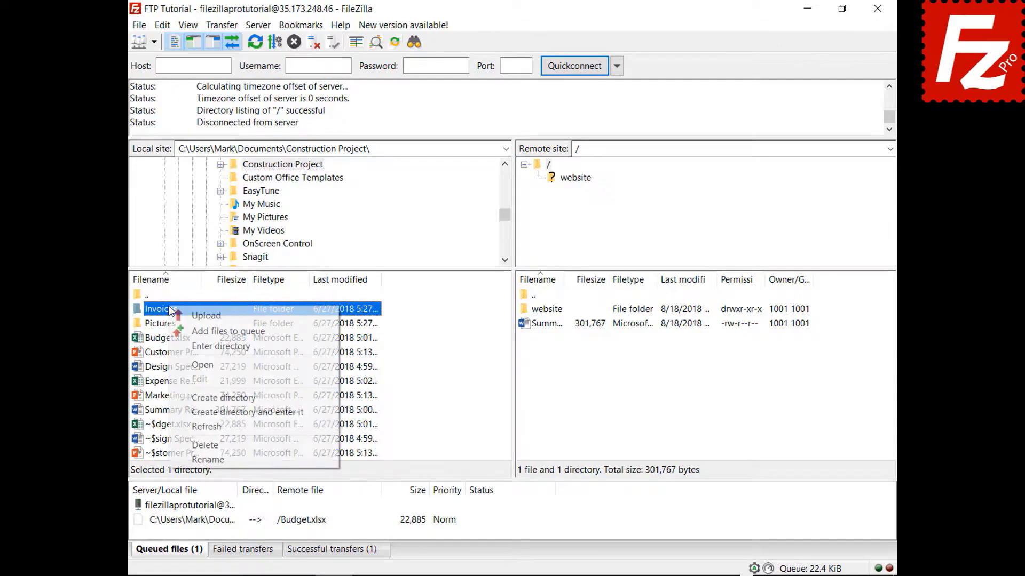
click(182, 330)
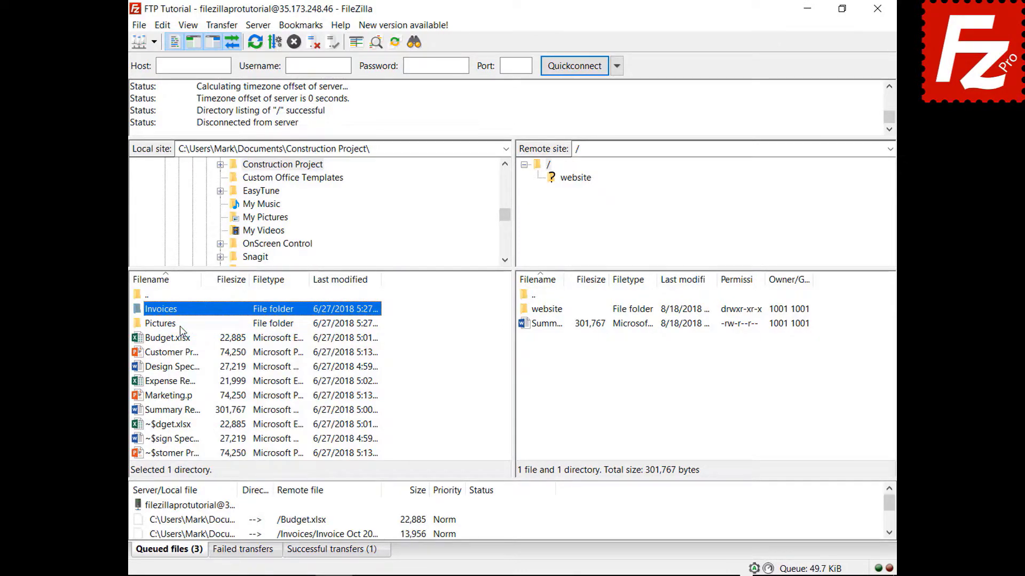
right_click(196, 506)
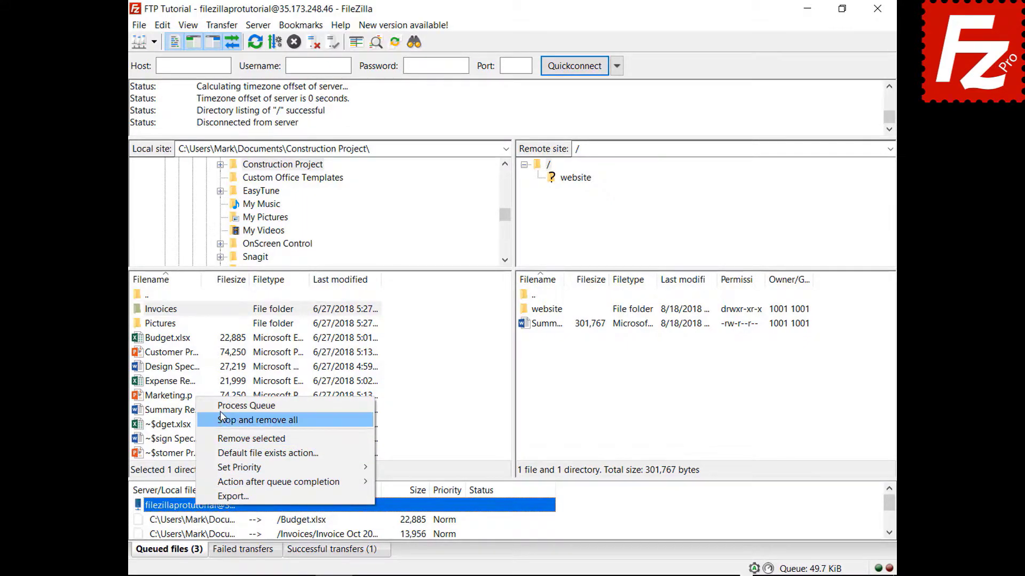
click(226, 407)
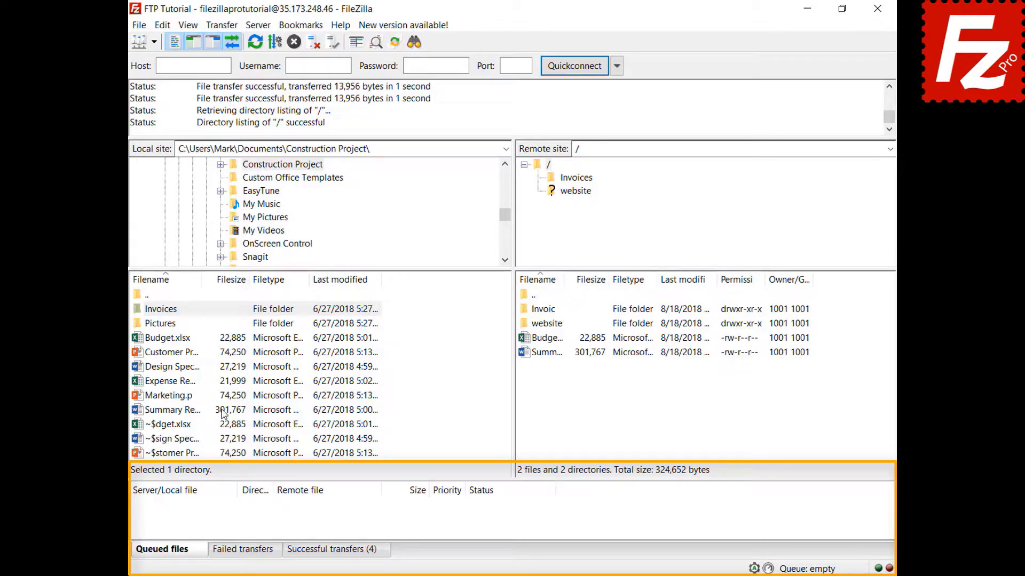
- Add Design Specs.docx and Expense Report.xlsx to the transfer queue
right_click(178, 367)
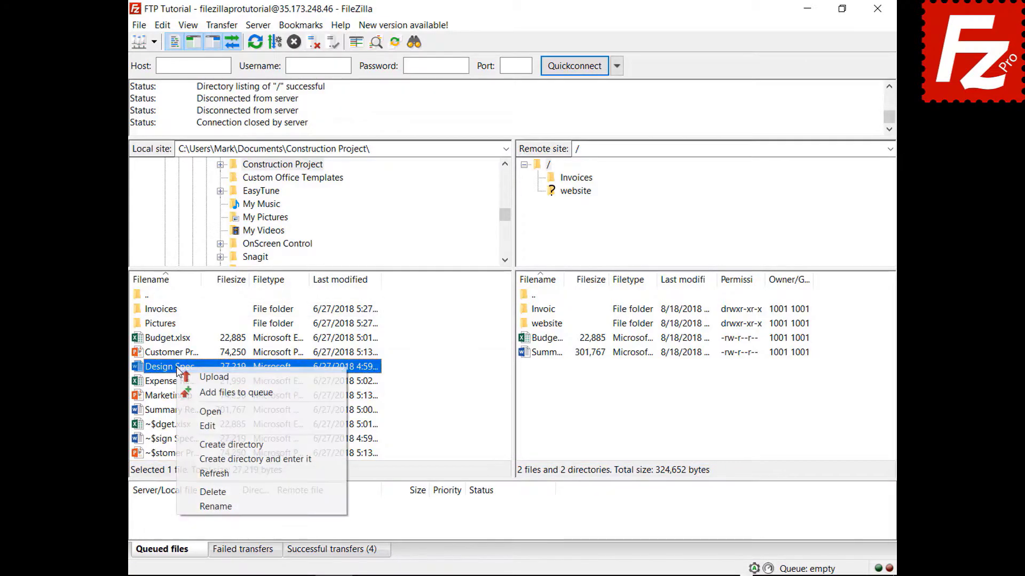
click(197, 391)
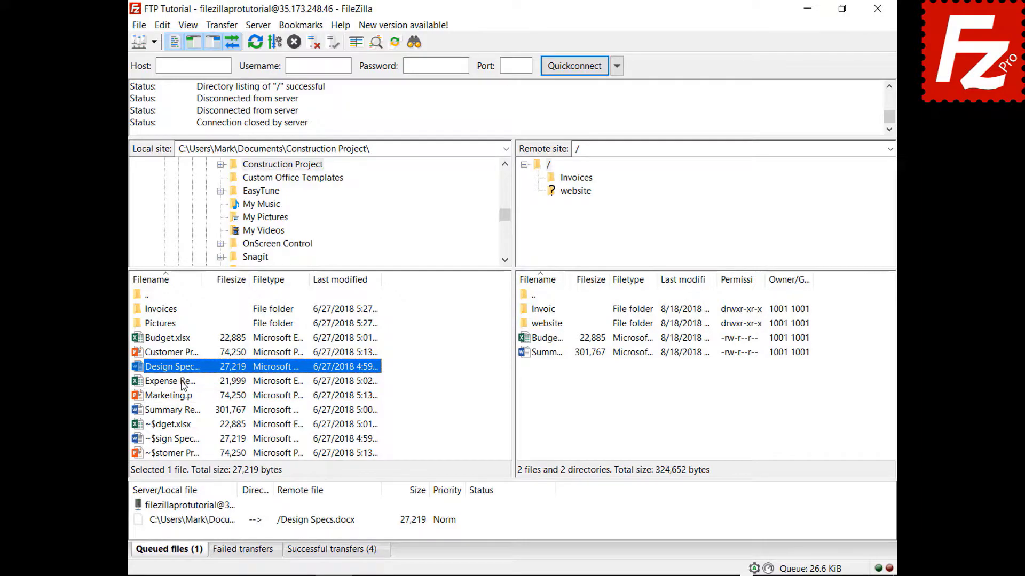
right_click(183, 382)
click(219, 407)
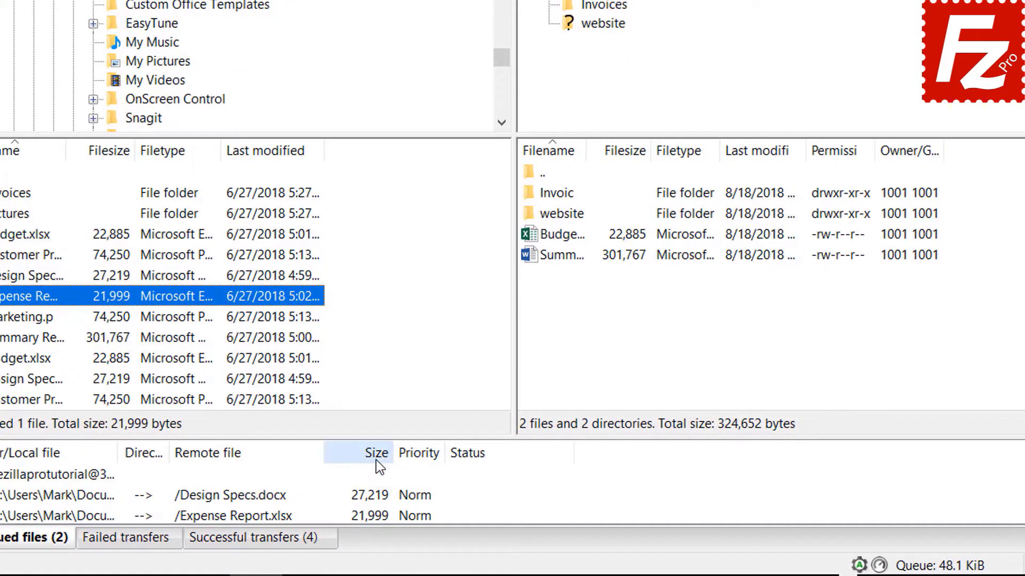
- Sort the queue by size, give Expense Report High priority, and process the queue
click(417, 493)
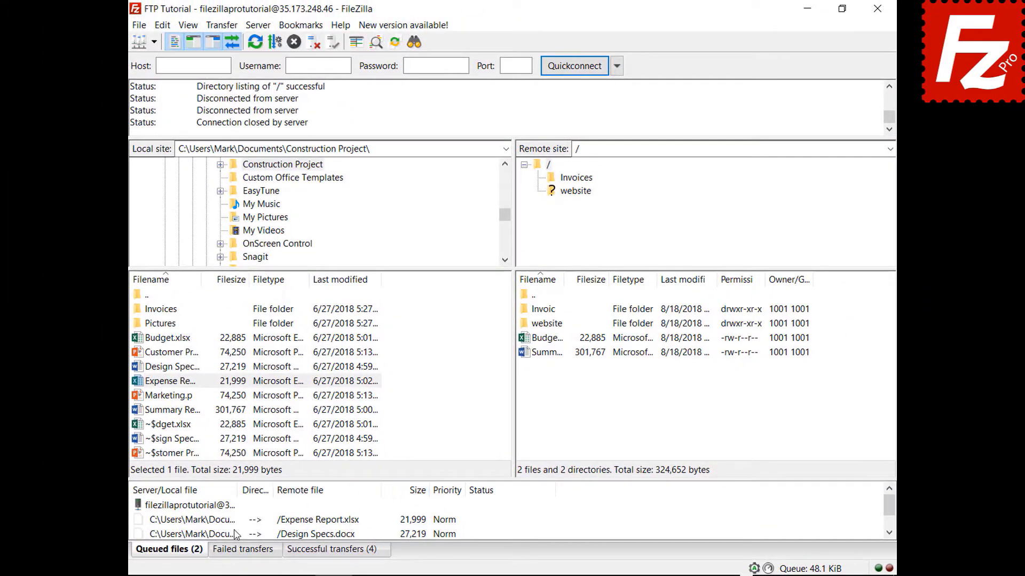
right_click(232, 522)
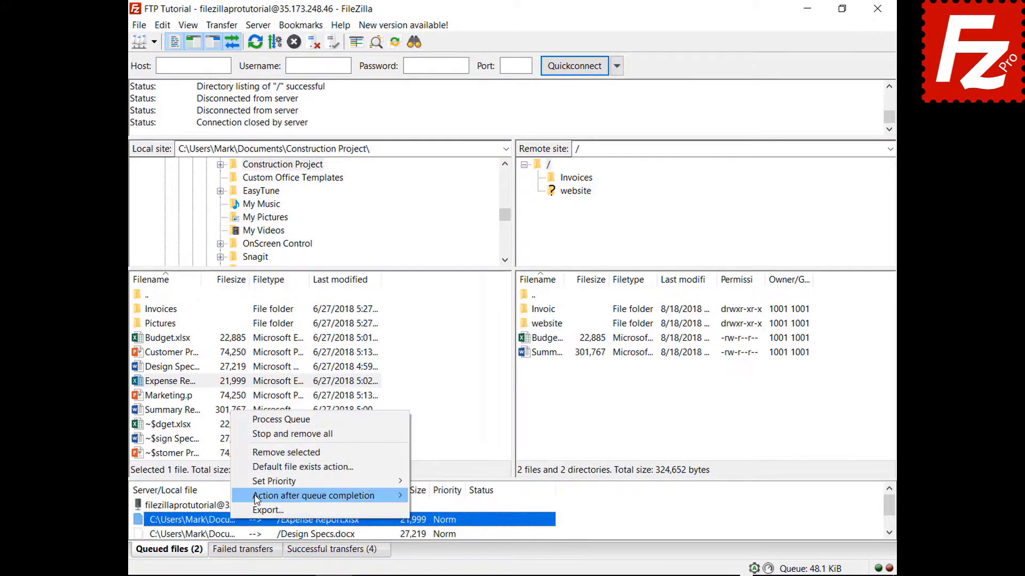
mouse_move(261, 483)
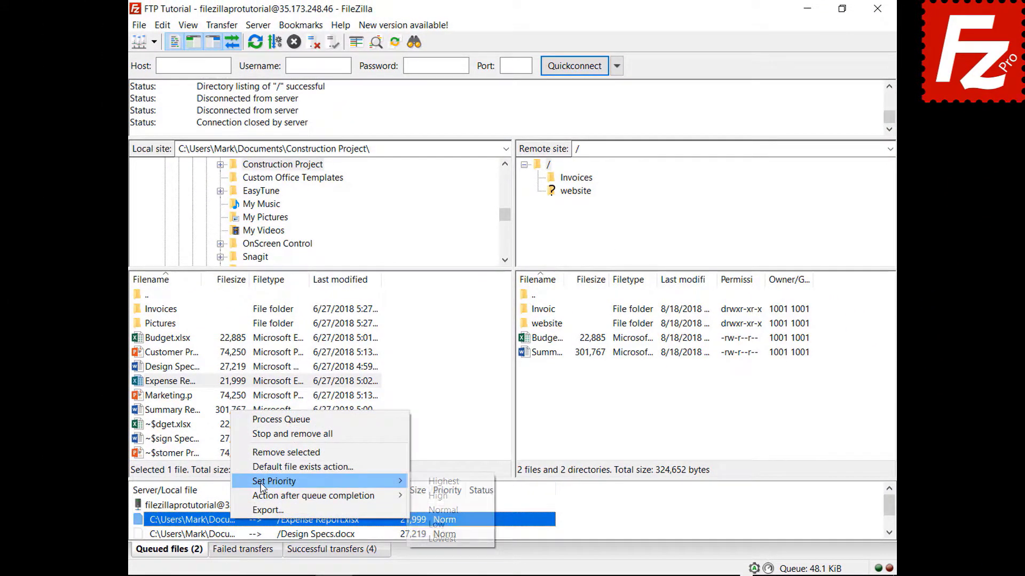
click(435, 482)
right_click(214, 507)
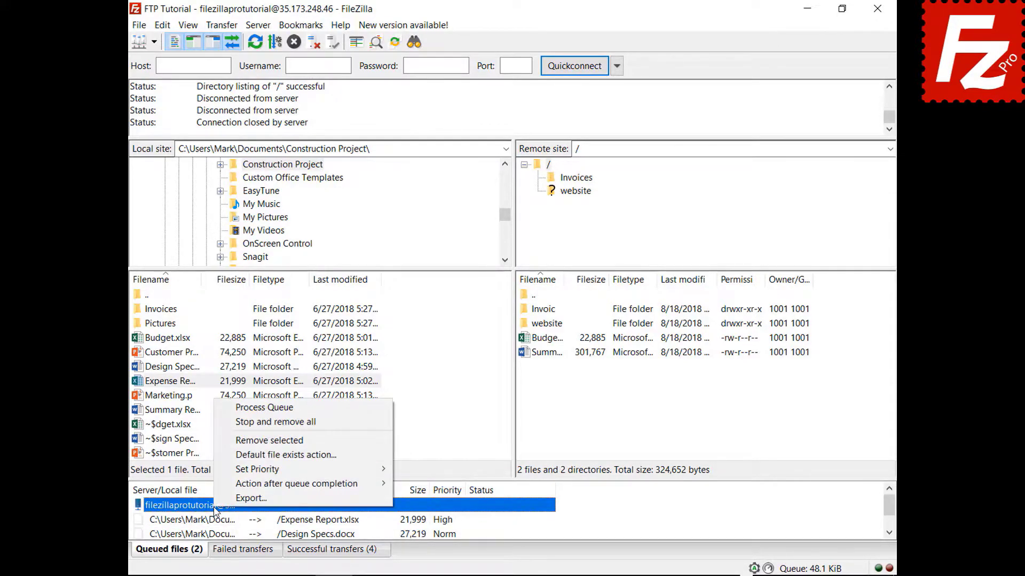
click(275, 408)
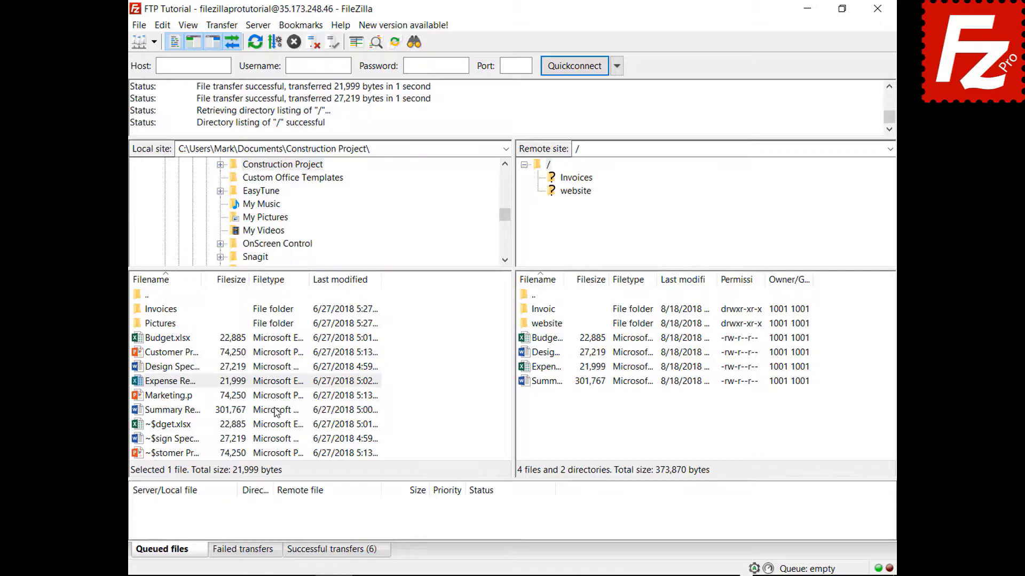
- Queue Budget.xlsx for upload and review the file exists action settings without changes
right_click(184, 339)
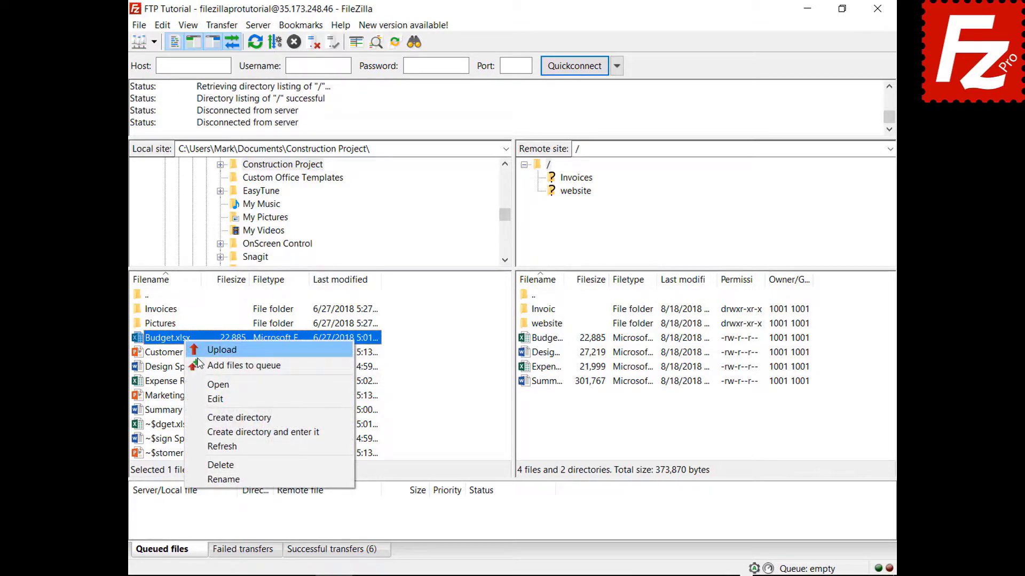
click(199, 366)
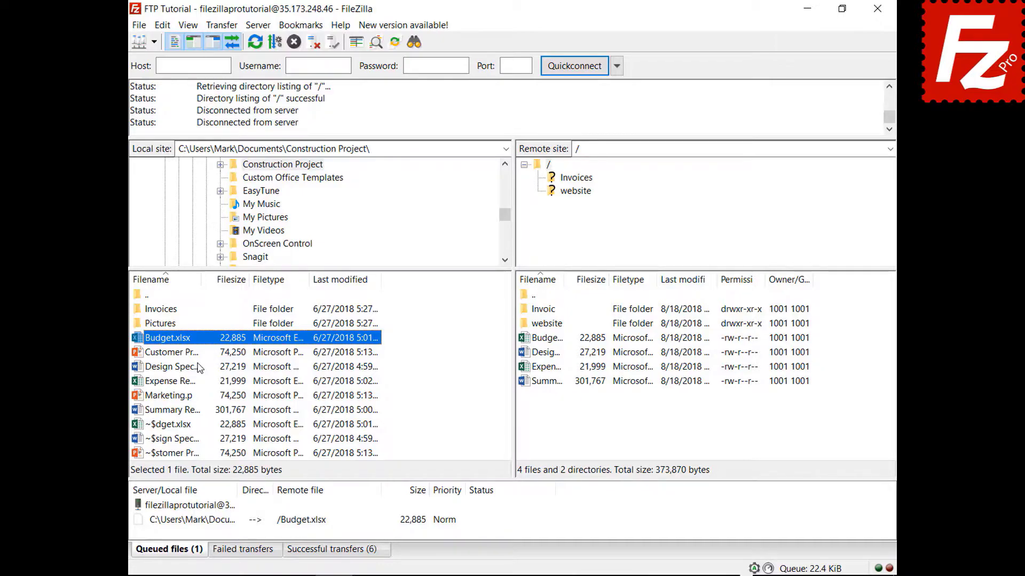
click(162, 25)
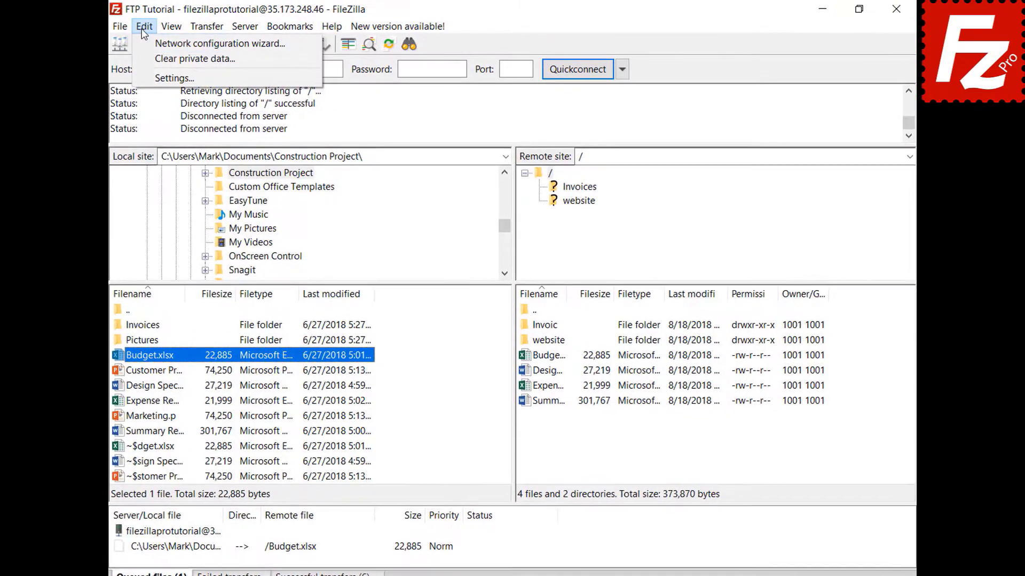
click(149, 77)
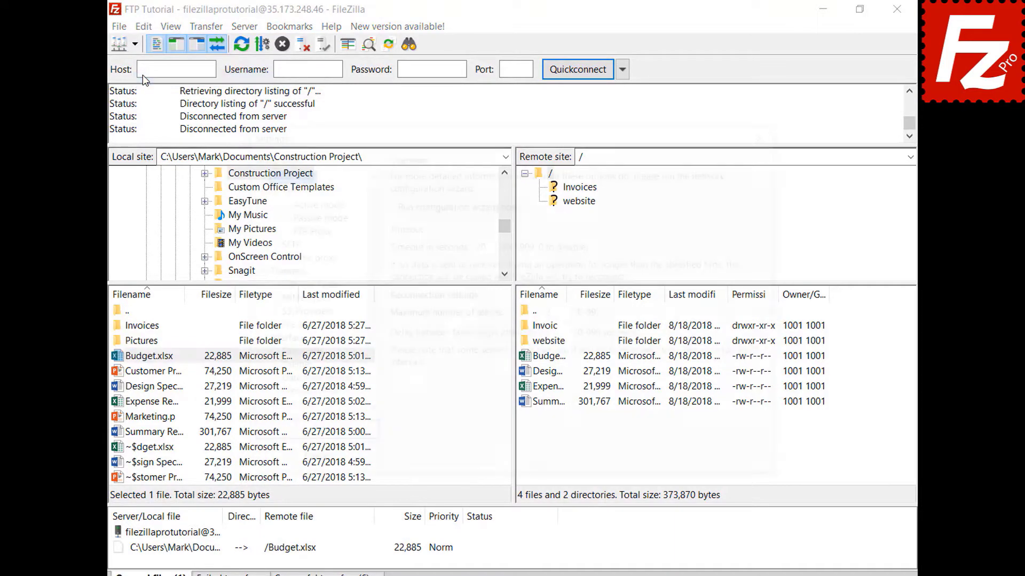
click(319, 330)
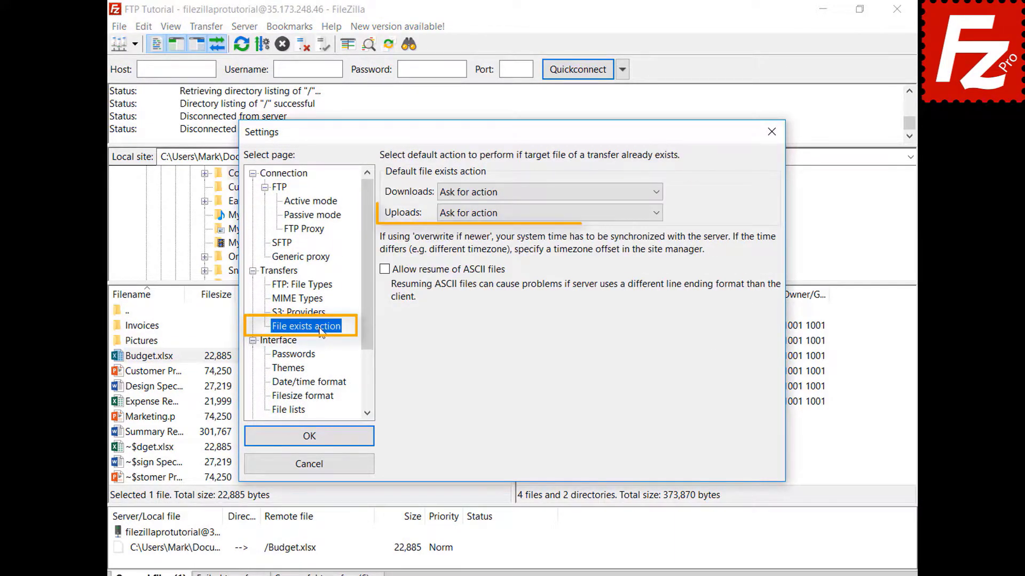
click(322, 471)
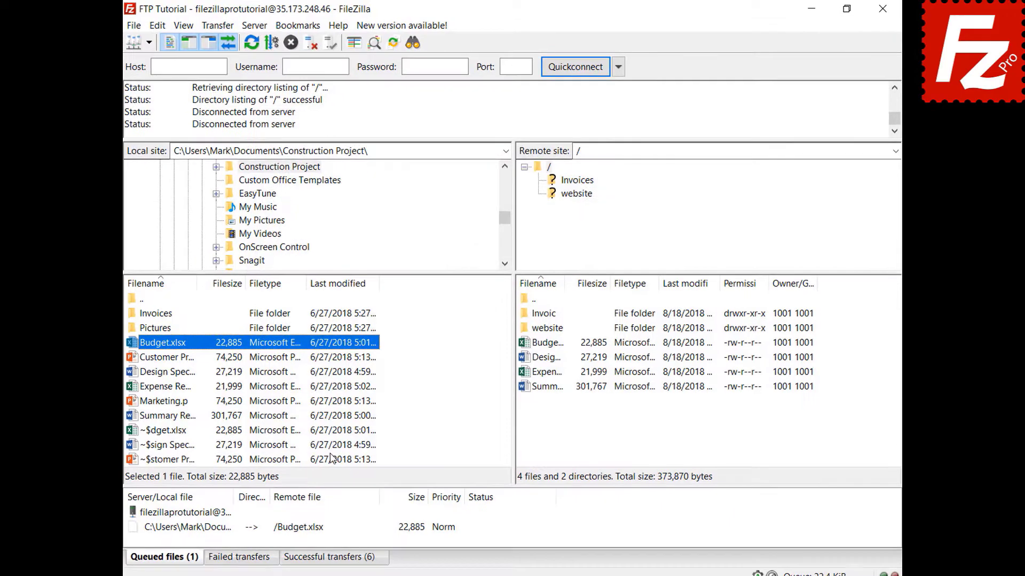
- Set the default upload file exists action to Overwrite file and process the queue
click(217, 550)
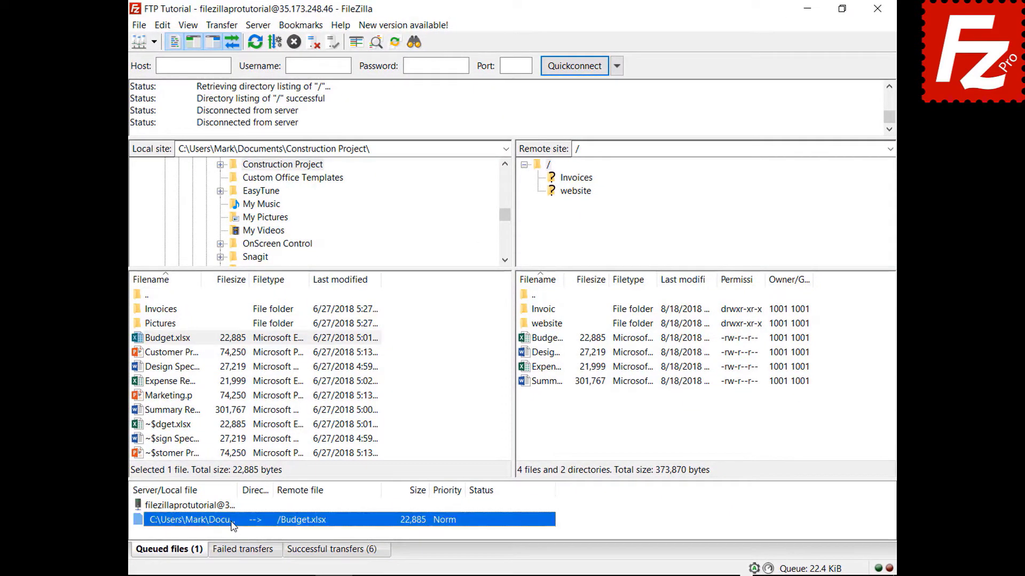
right_click(233, 526)
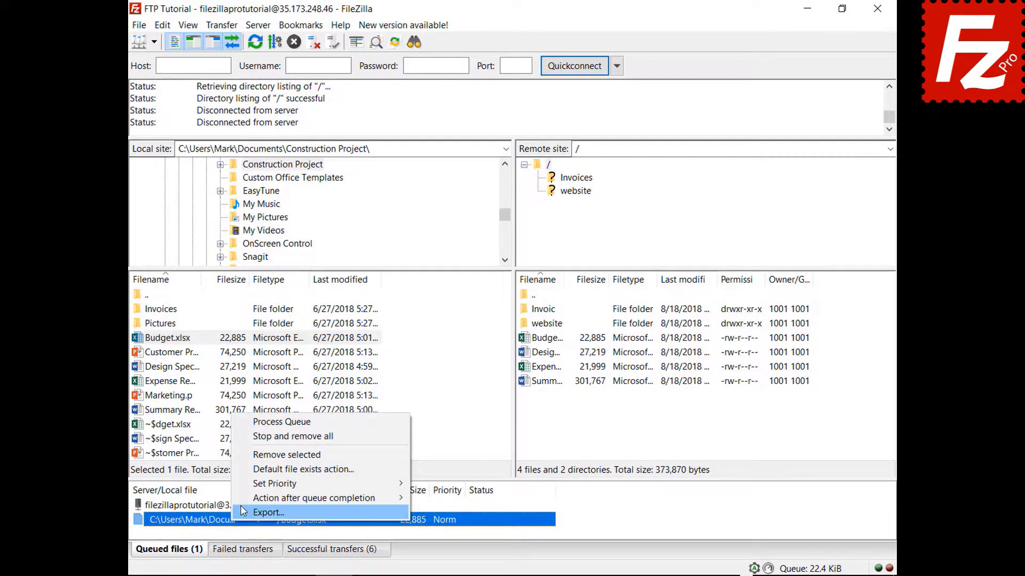
click(252, 470)
click(447, 490)
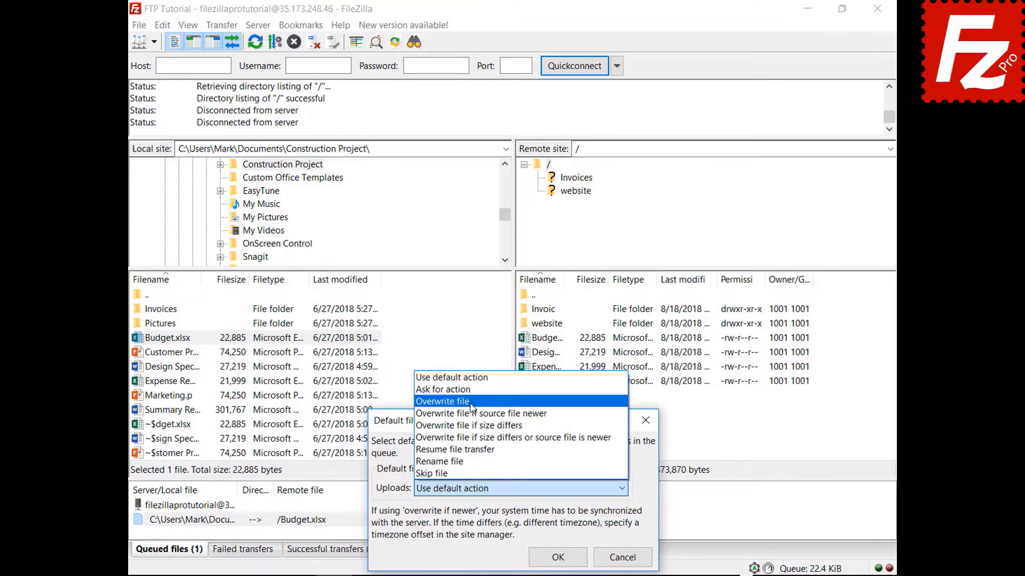
click(473, 403)
click(558, 557)
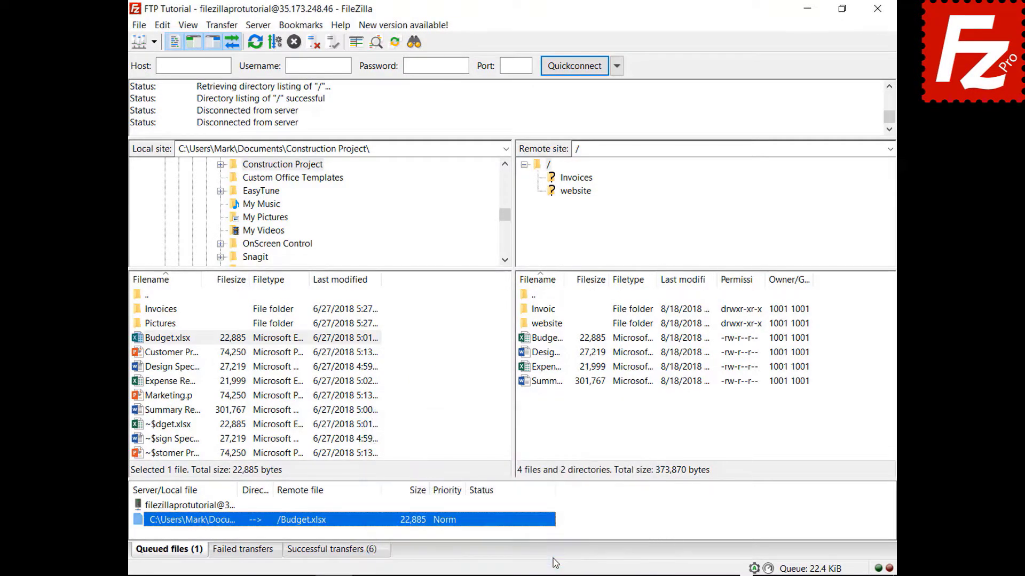
right_click(195, 508)
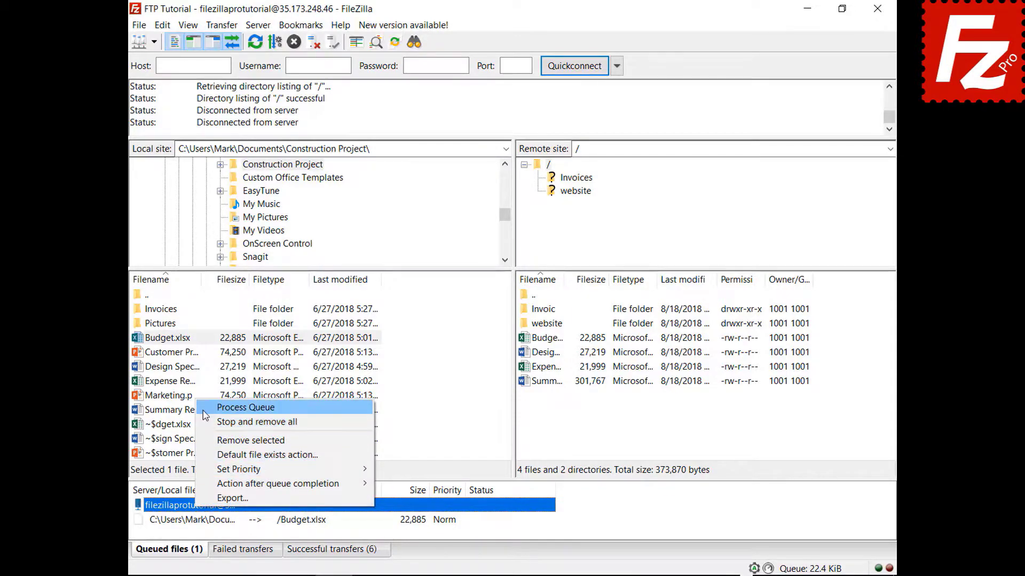
click(205, 408)
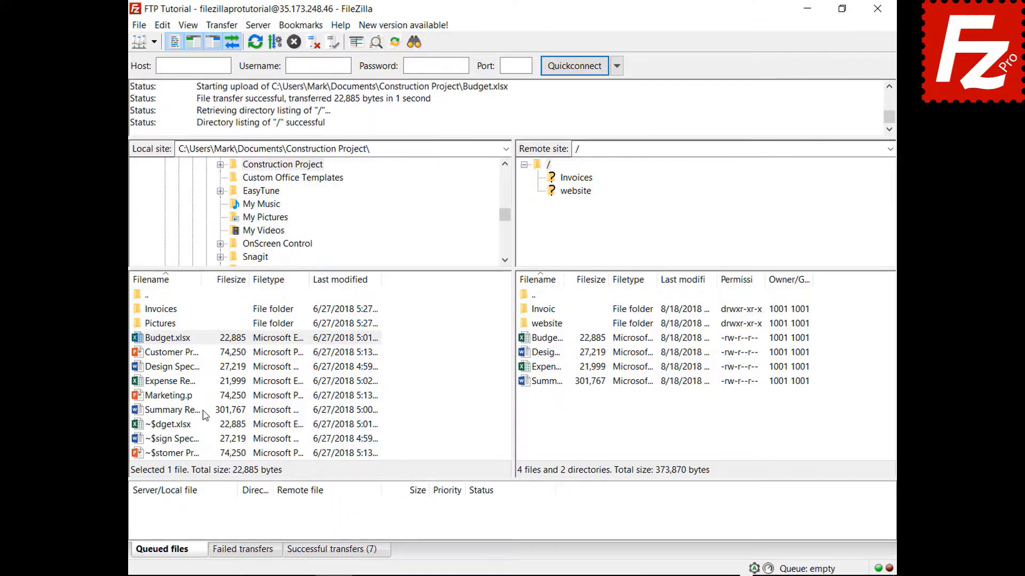
- Queue Marketing.pptx and set FileZilla to close once the queue completes
right_click(172, 397)
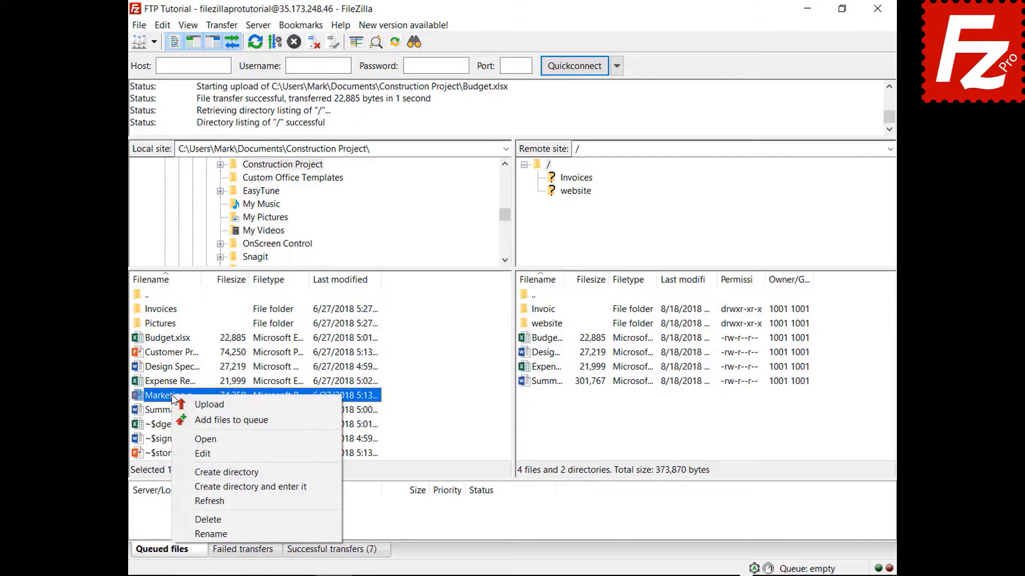
click(224, 420)
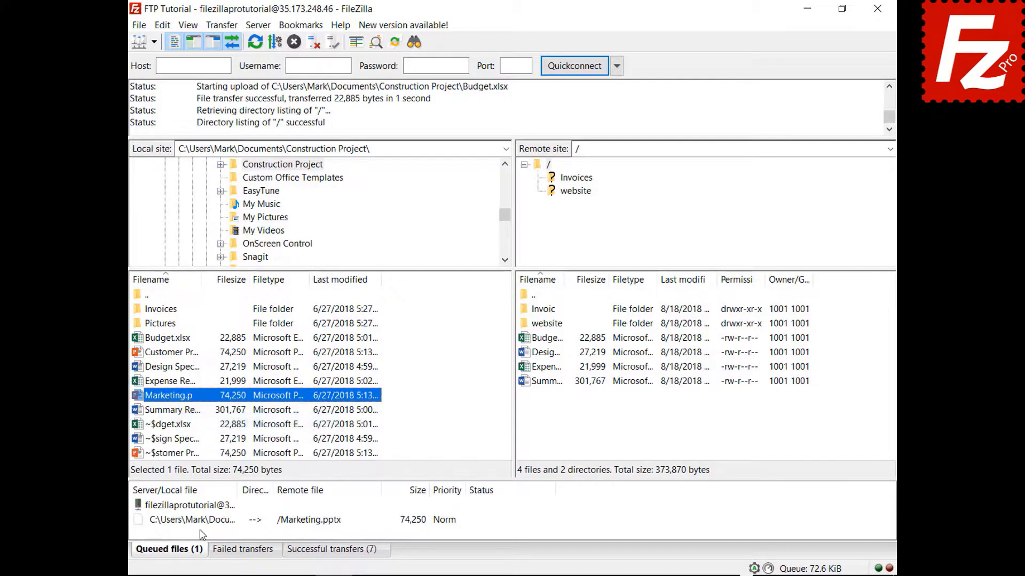
right_click(204, 523)
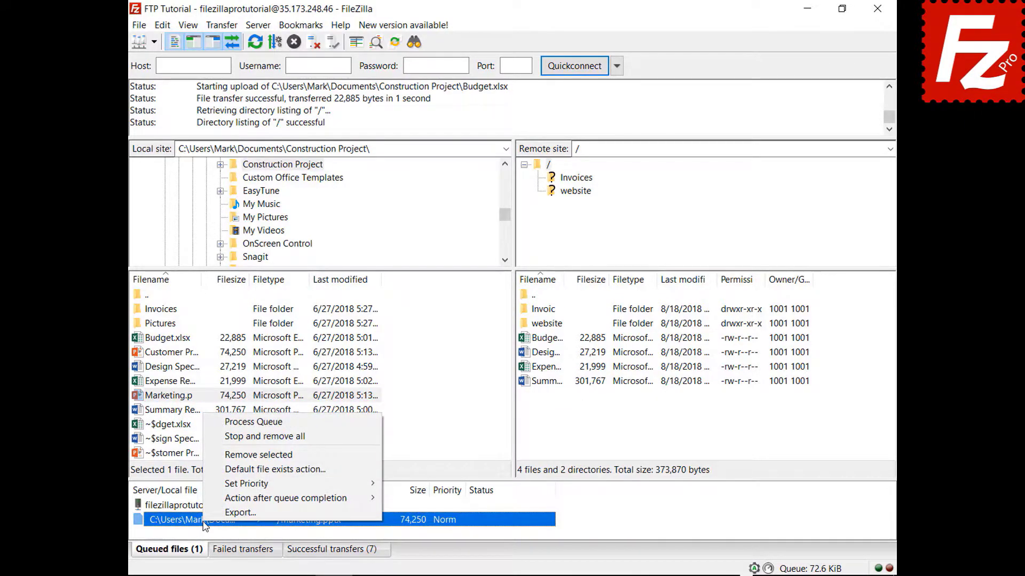
mouse_move(205, 496)
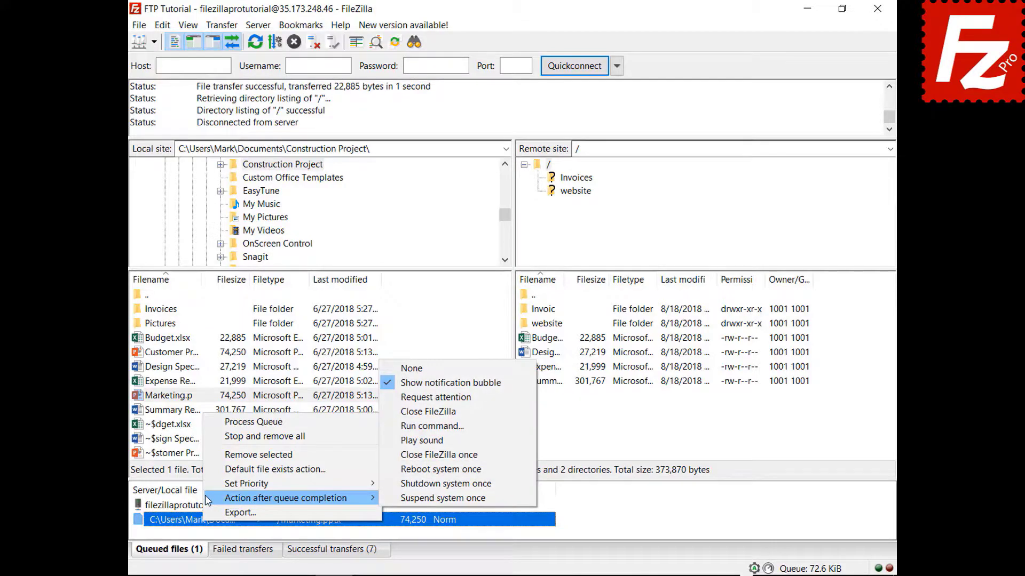
click(399, 412)
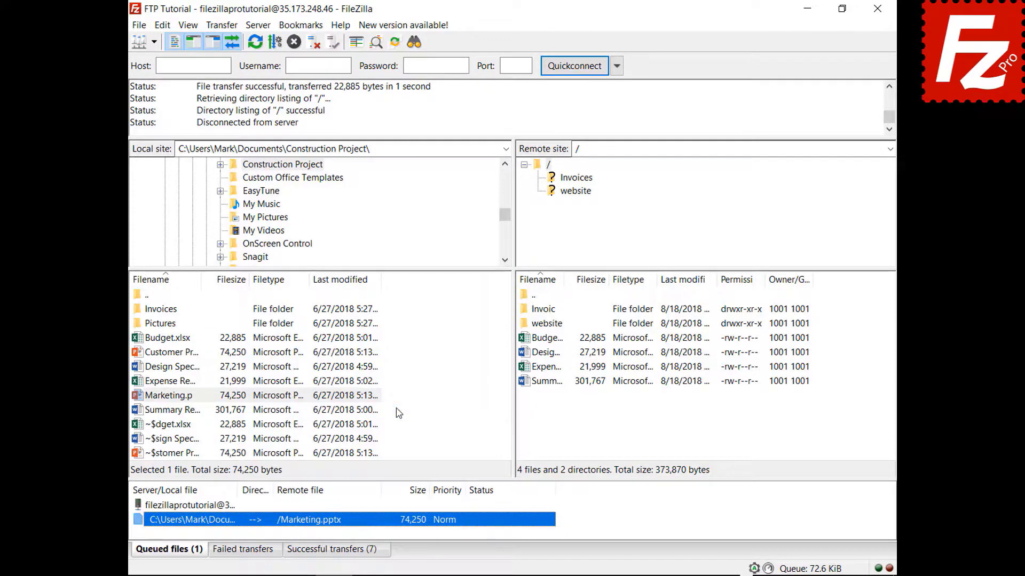
- Process the queue to upload Marketing.pptx, then relaunch FileZilla Pro
right_click(209, 507)
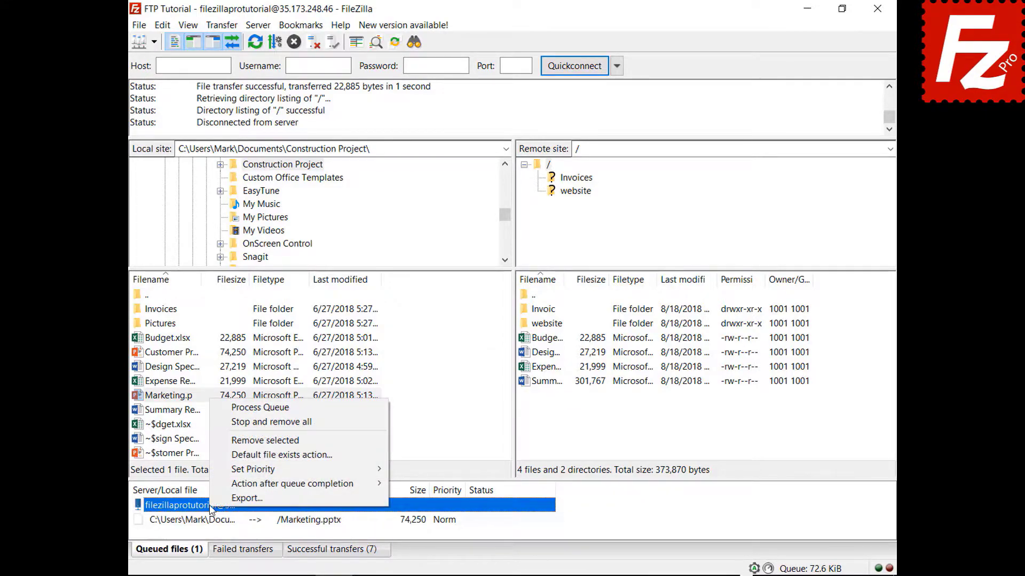
click(244, 410)
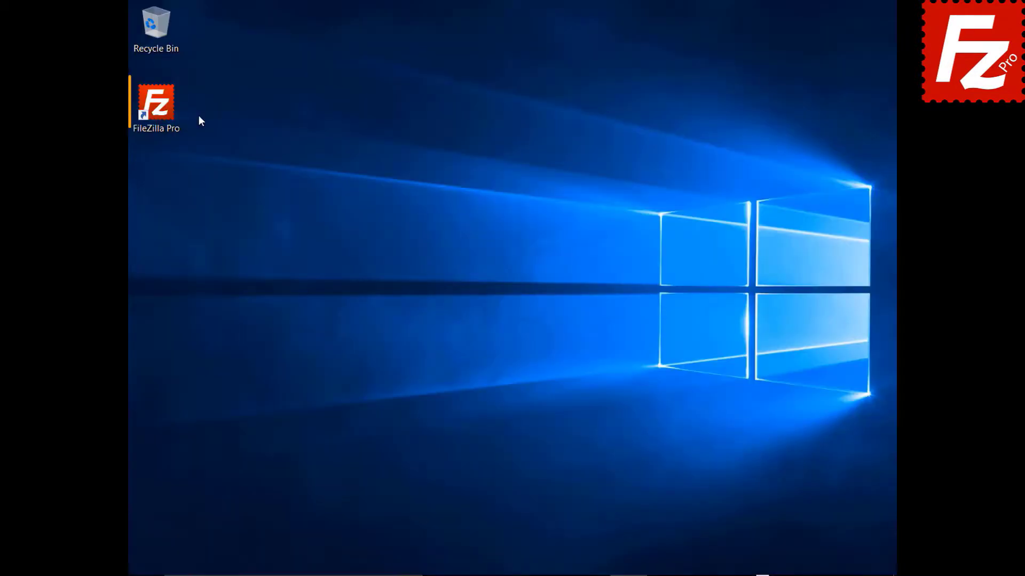
double_click(162, 111)
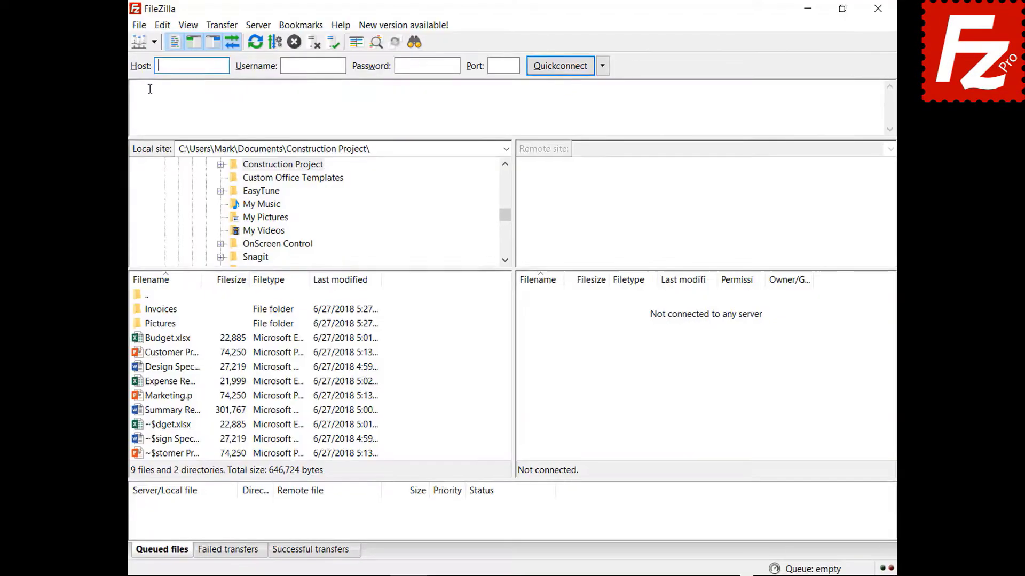
- Connect to the FTP Tutorial site and add the Pictures folder to the queue
click(154, 41)
click(155, 61)
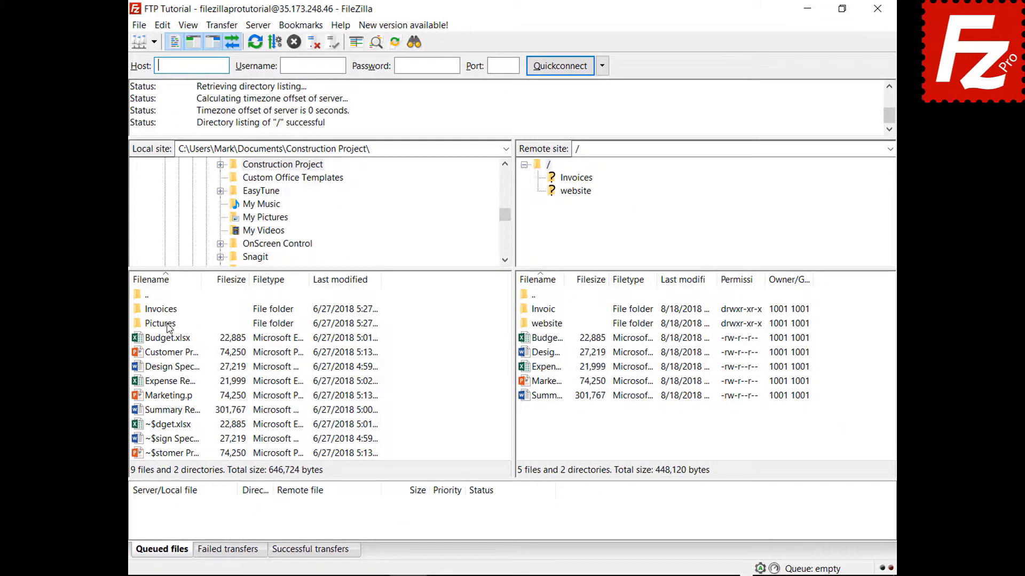
right_click(169, 327)
click(176, 345)
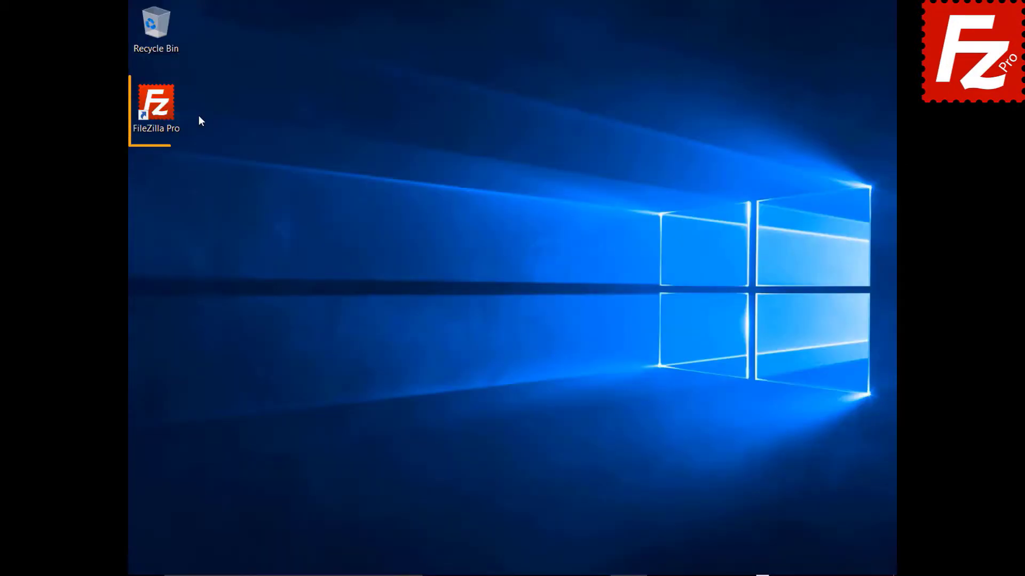
- Relaunch FileZilla, process the kept queue to upload the pictures, then reopen it
double_click(163, 110)
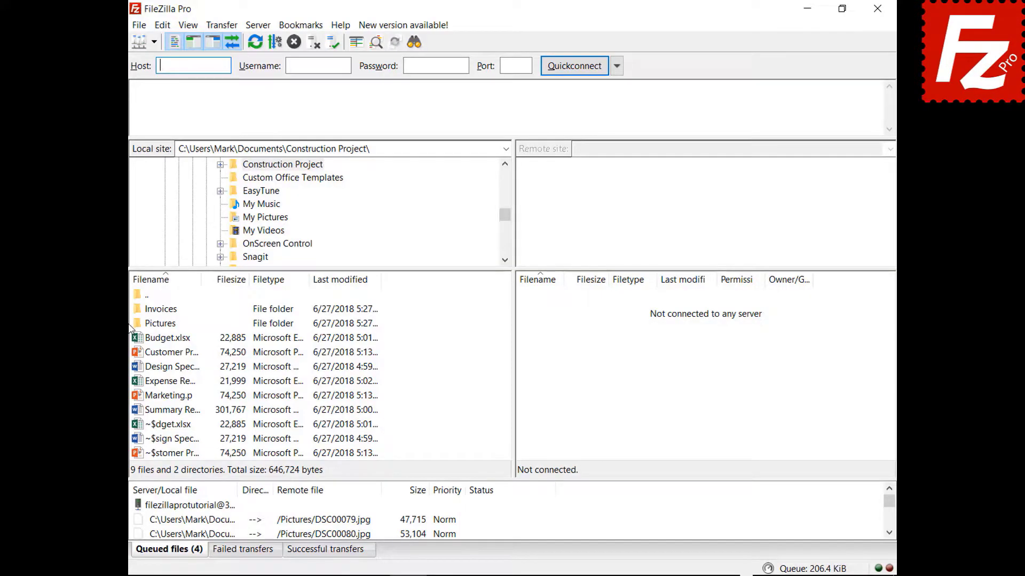
right_click(203, 508)
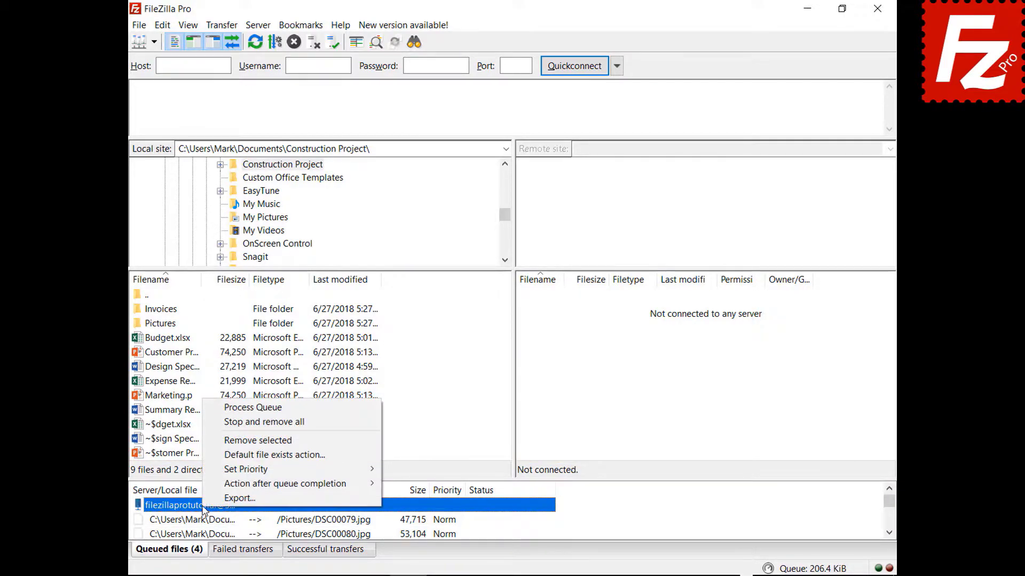
click(225, 409)
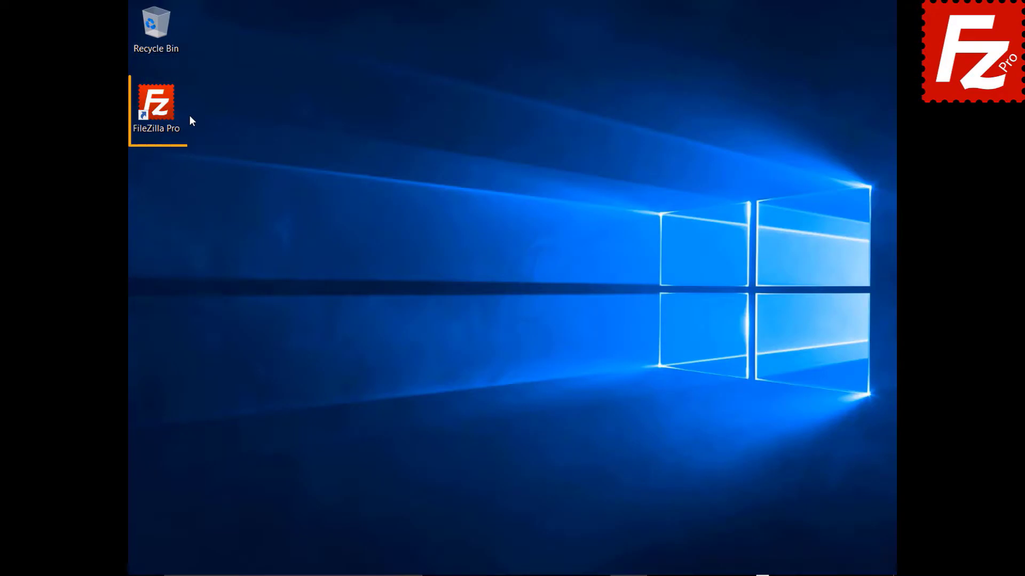
double_click(162, 111)
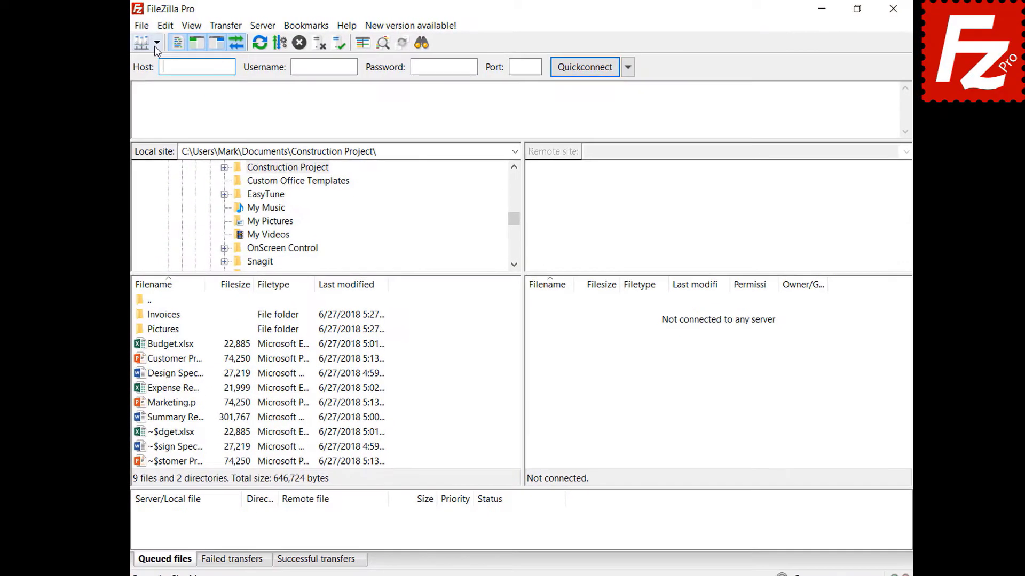
- Connect to FTP Tutorial and add Marketing.pptx to the transfer queue
click(156, 43)
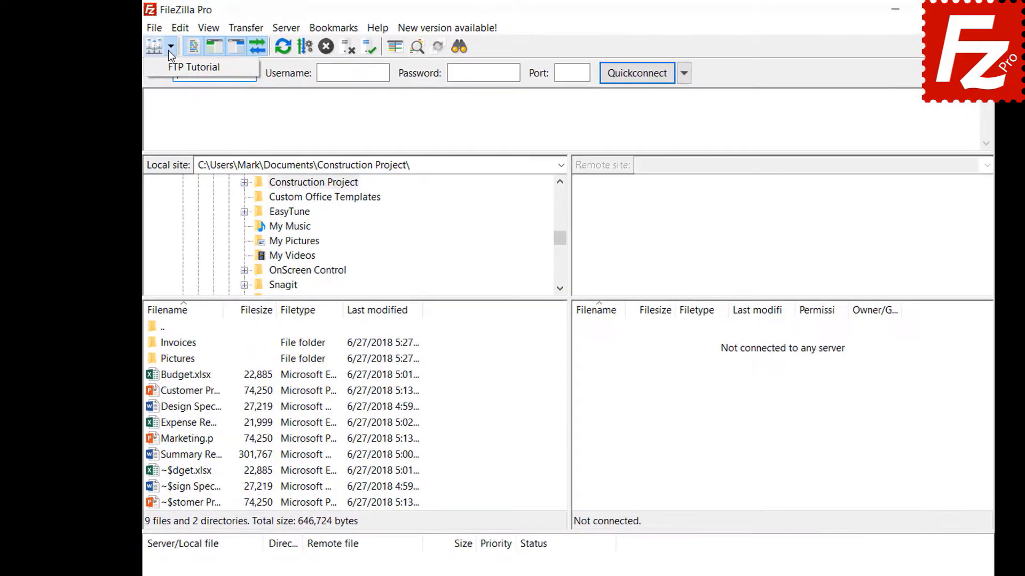
click(163, 60)
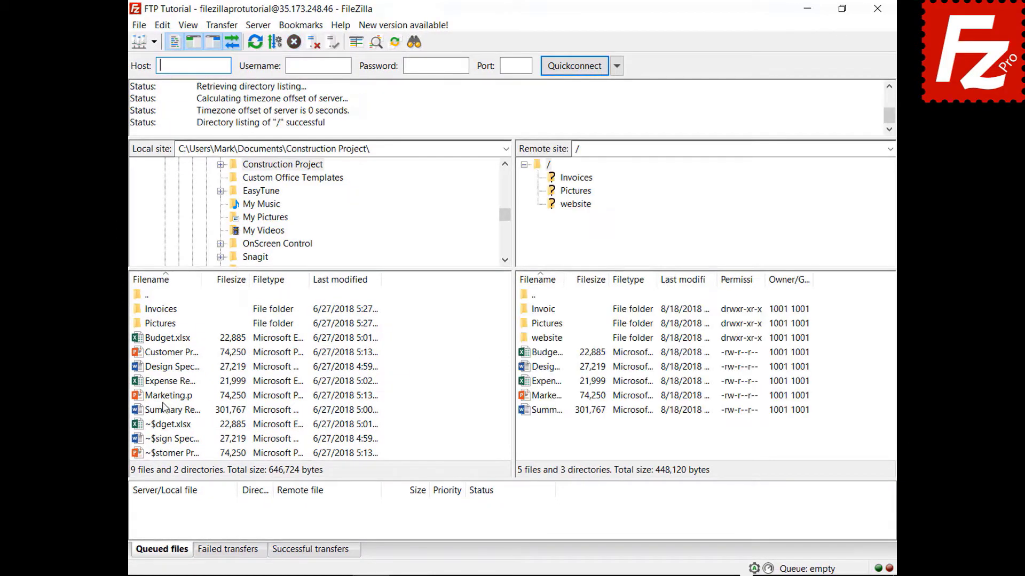
right_click(165, 400)
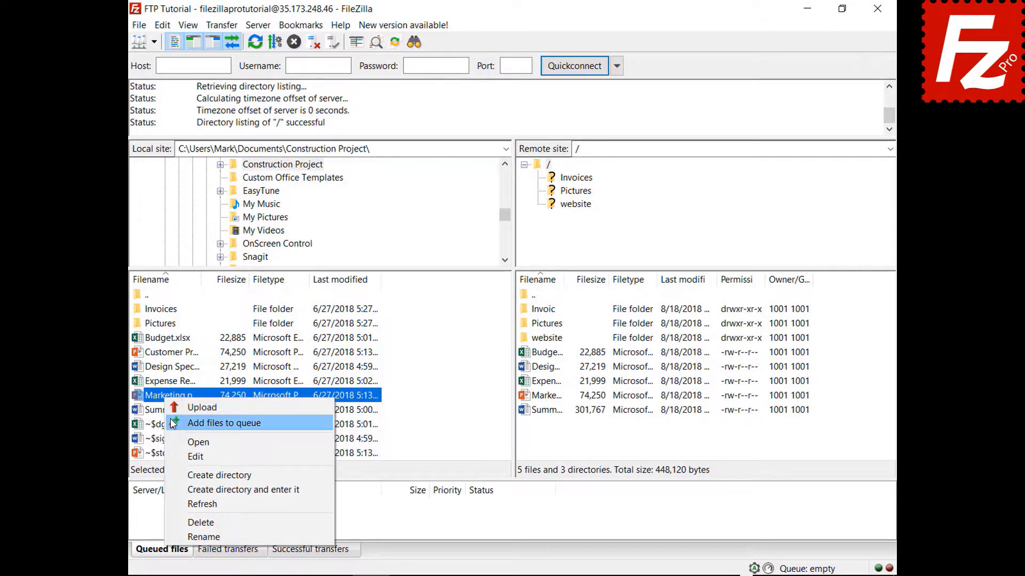
click(182, 423)
- Stop and remove all queued transfers, then relaunch FileZilla Pro
right_click(203, 523)
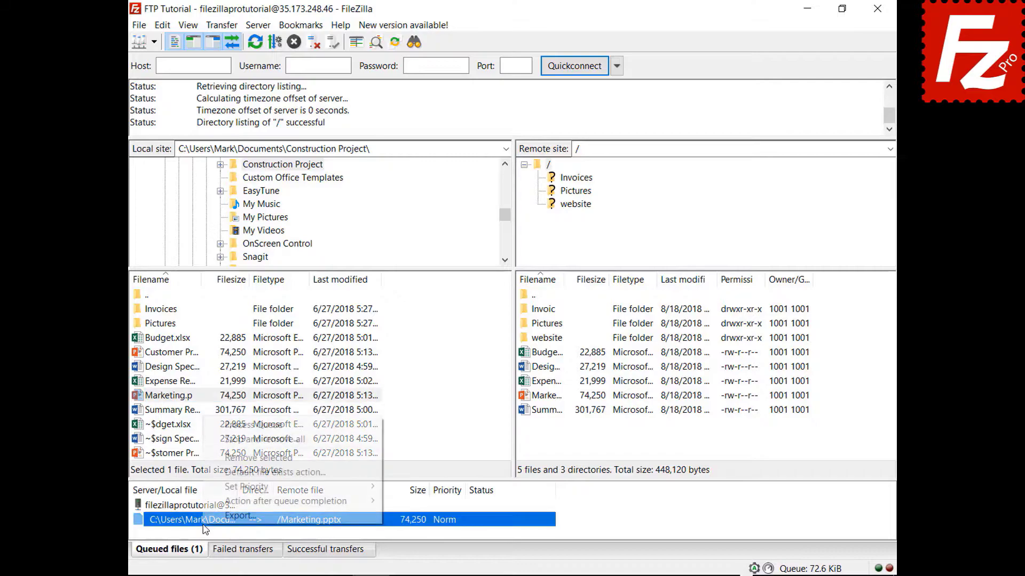
click(220, 441)
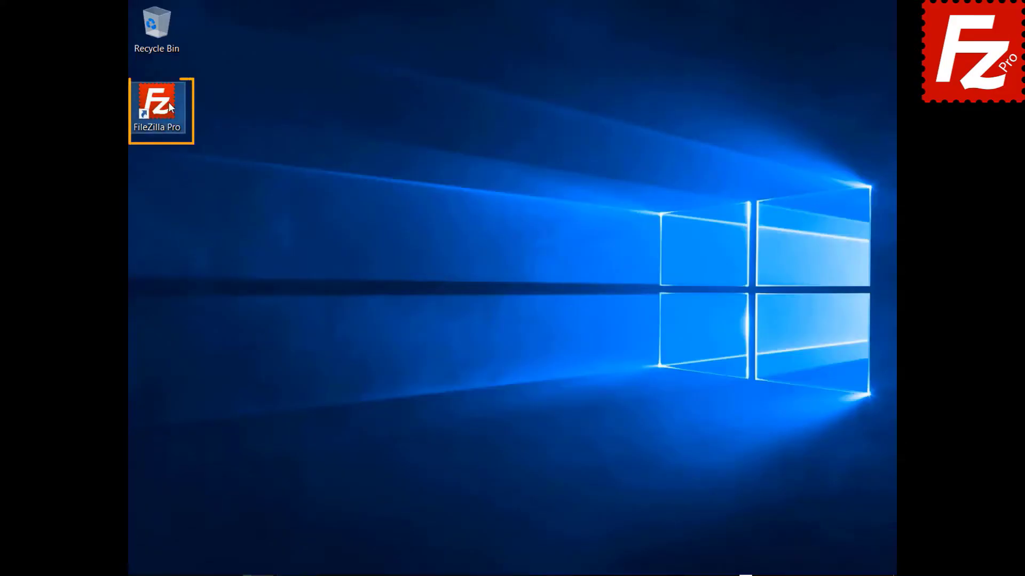
double_click(168, 101)
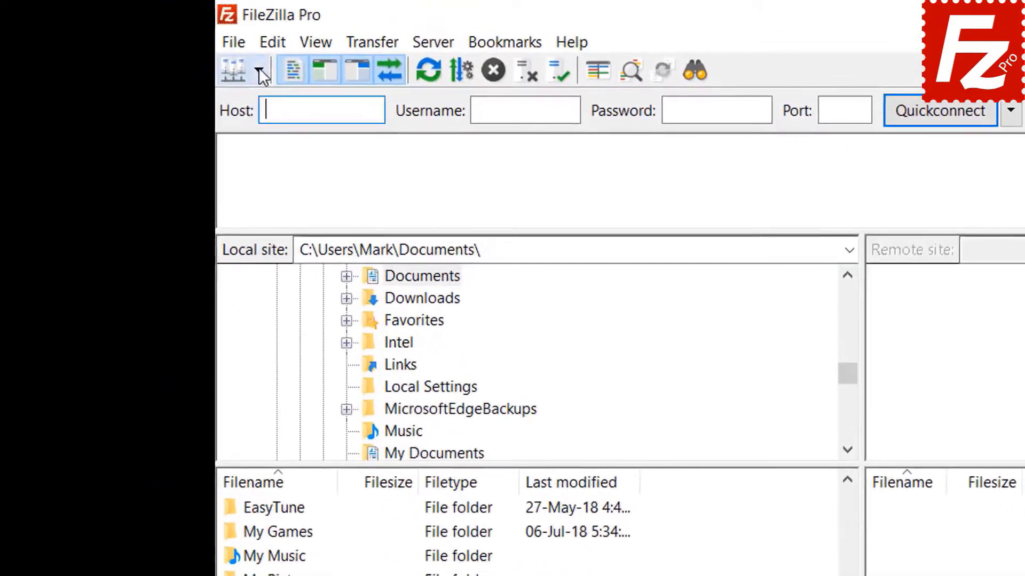
- Connect to FTP Tutorial and open the website folder on both local and remote sides
click(155, 42)
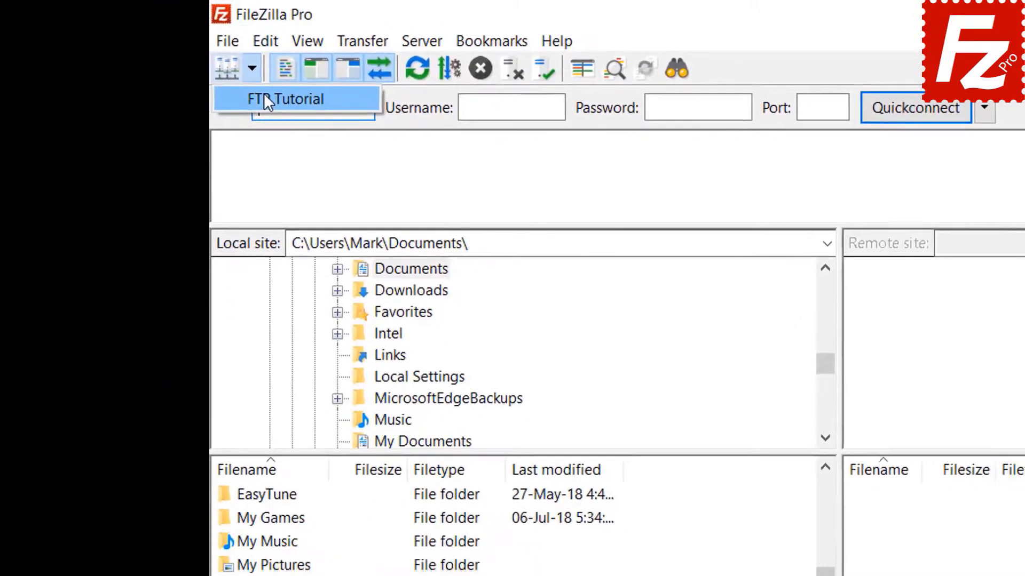
click(272, 102)
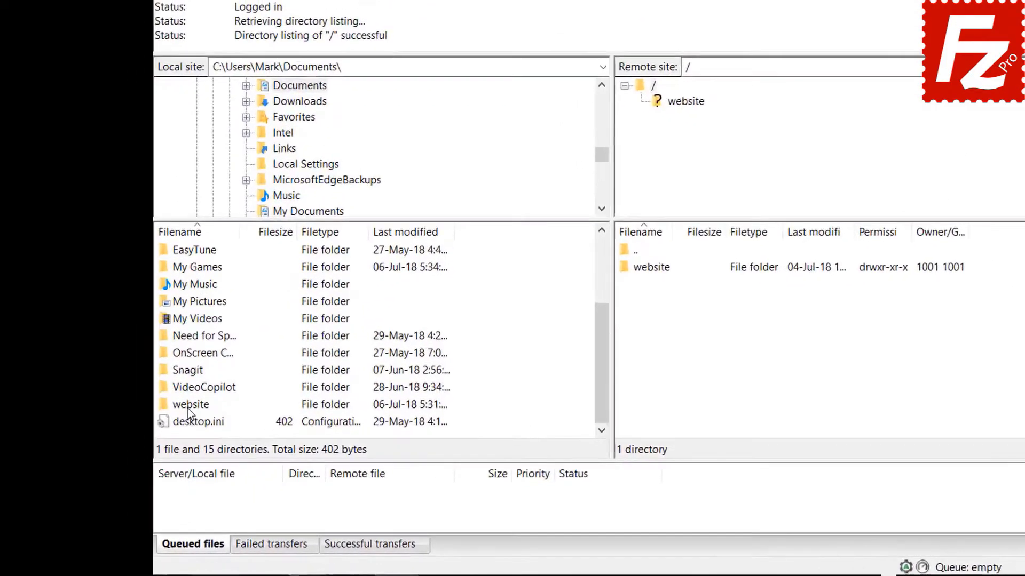
double_click(161, 431)
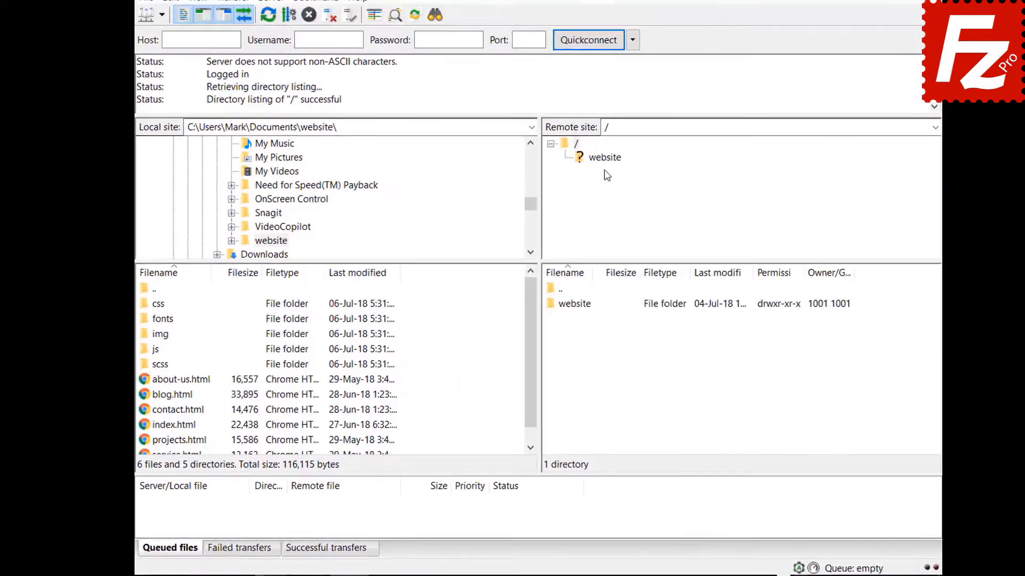
click(530, 199)
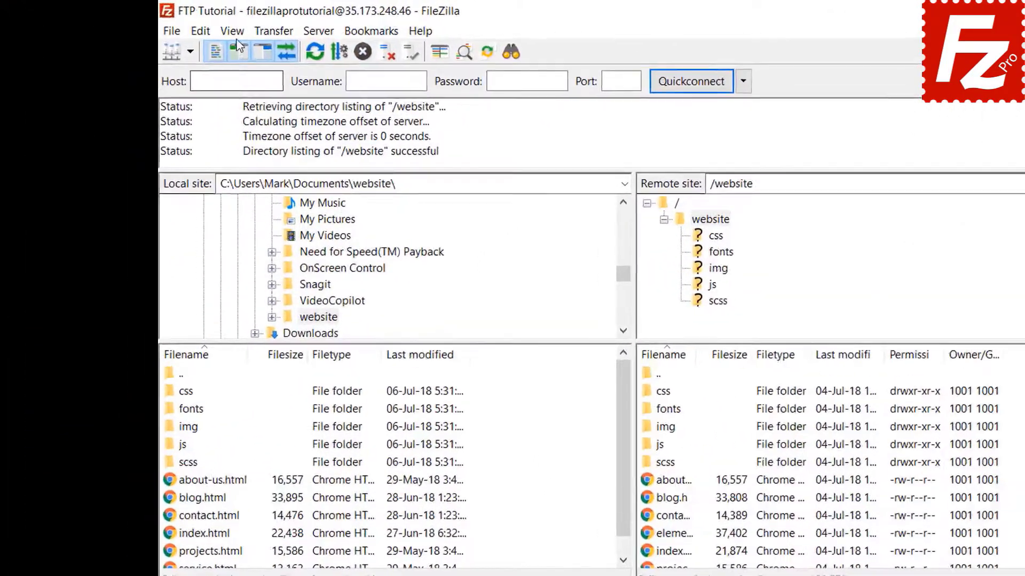
- Enable directory comparison from the View menu
click(188, 25)
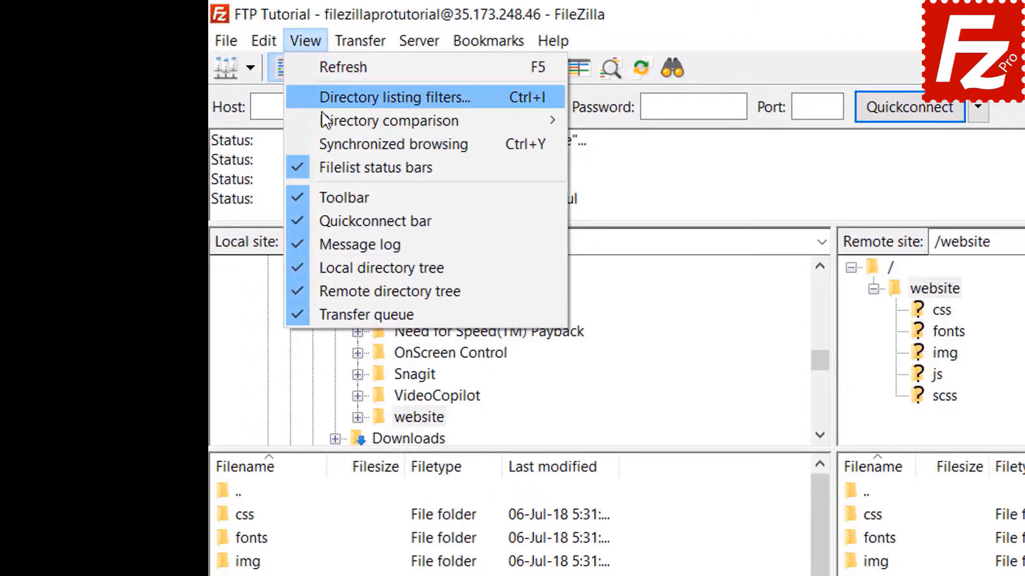
mouse_move(325, 120)
click(587, 118)
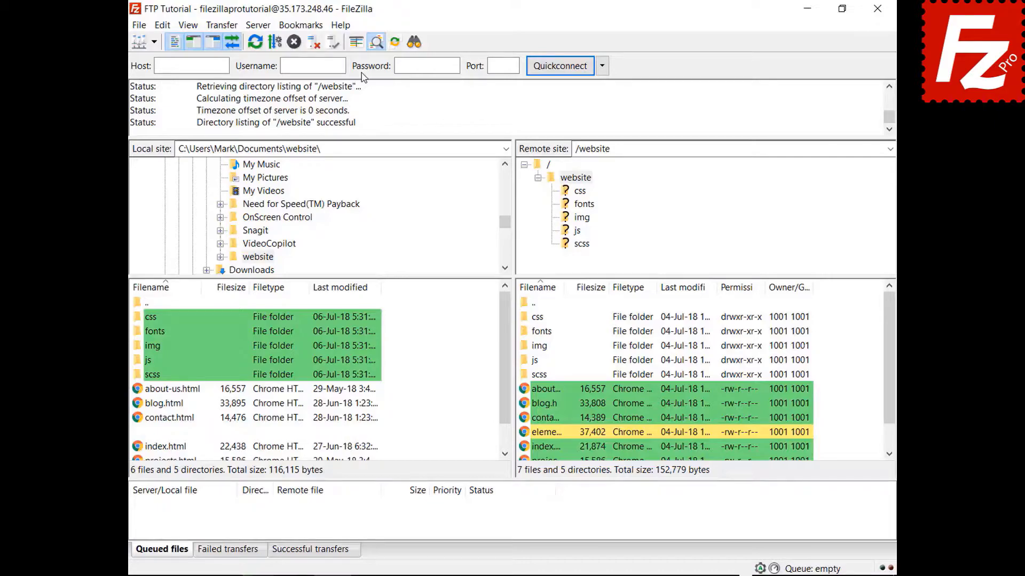
- Switch directory comparison to file size, flagging blog.html, contact.html and index.html as differing
drag(507, 347, 503, 379)
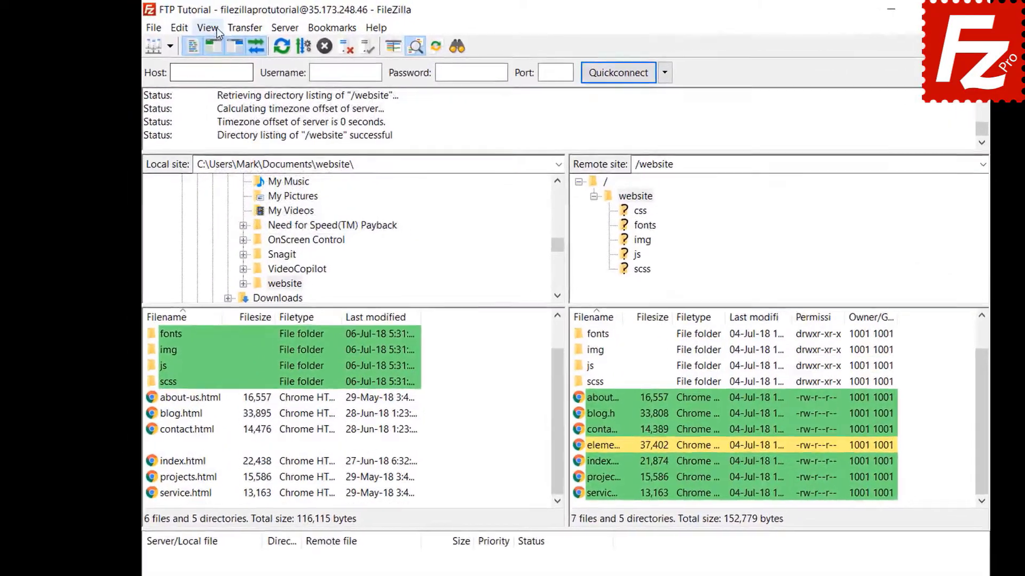
click(192, 25)
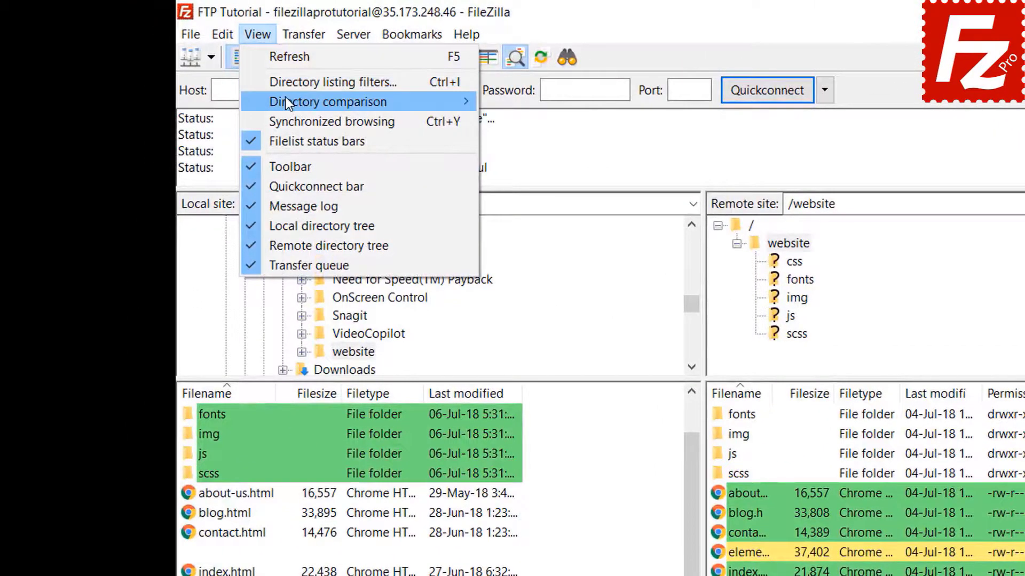
mouse_move(286, 98)
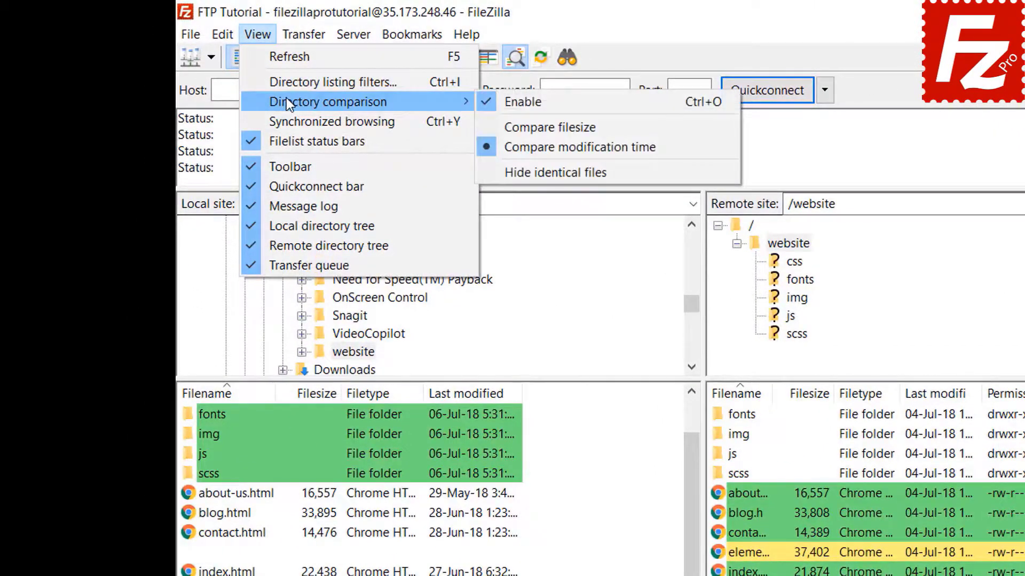
click(547, 127)
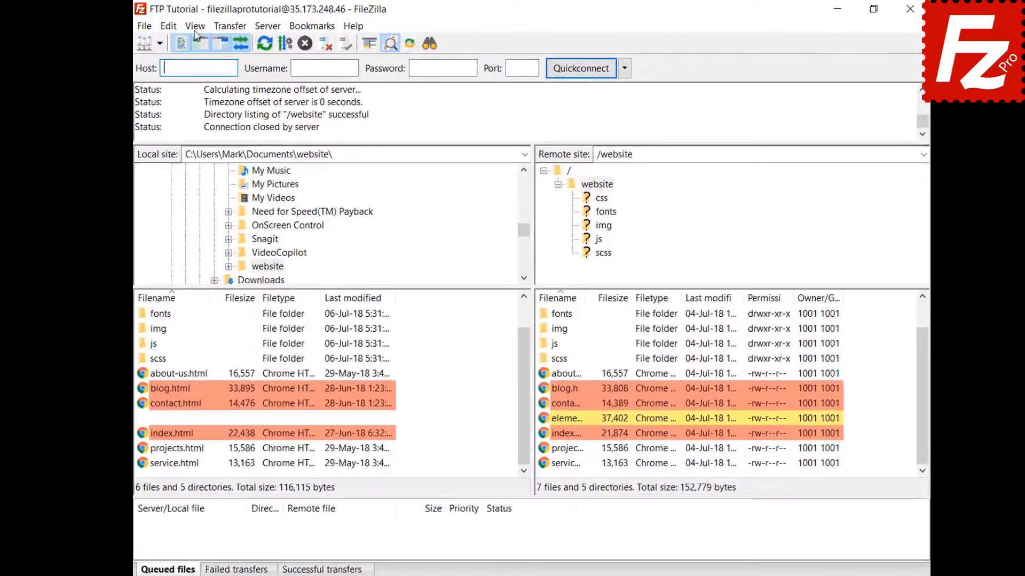
click(187, 25)
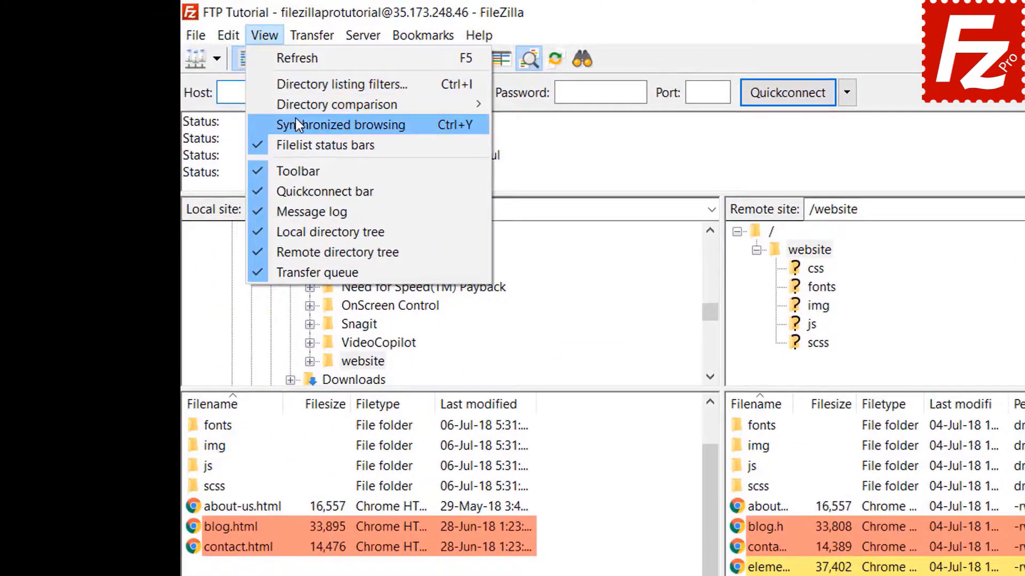
- Turn on synchronized browsing, open css on both sides, then select the remote img folder
click(297, 124)
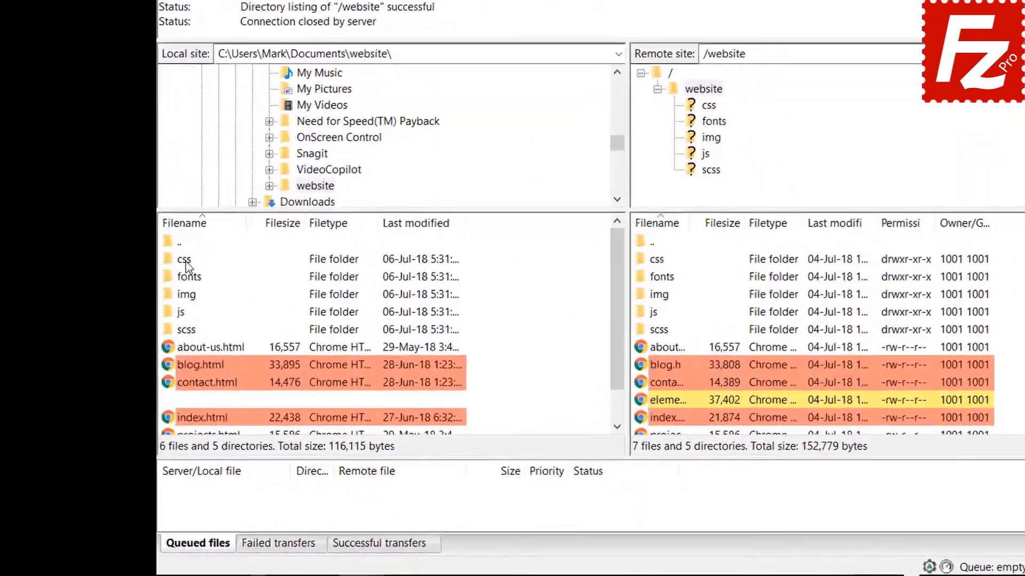
click(152, 318)
double_click(212, 216)
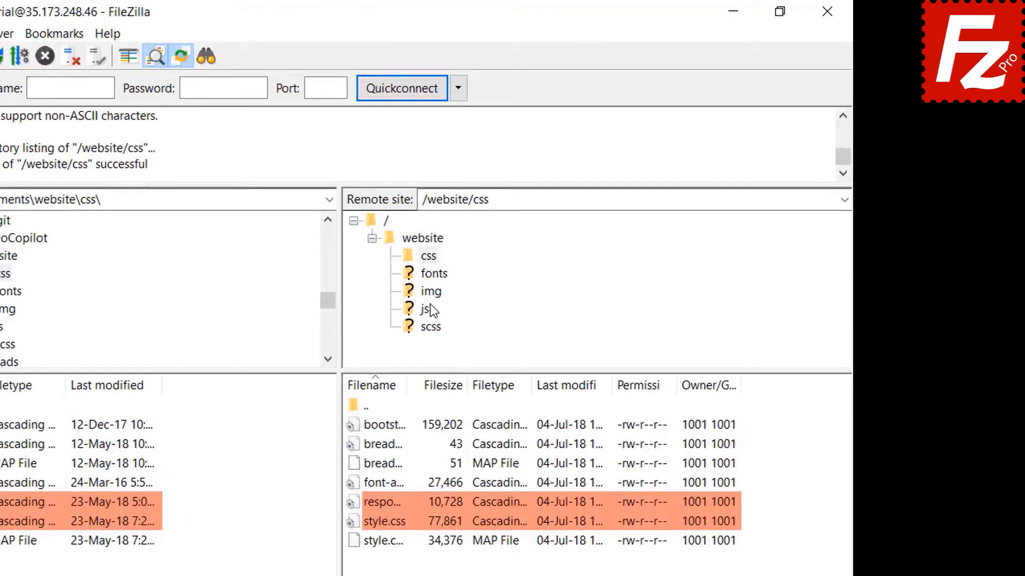
click(430, 292)
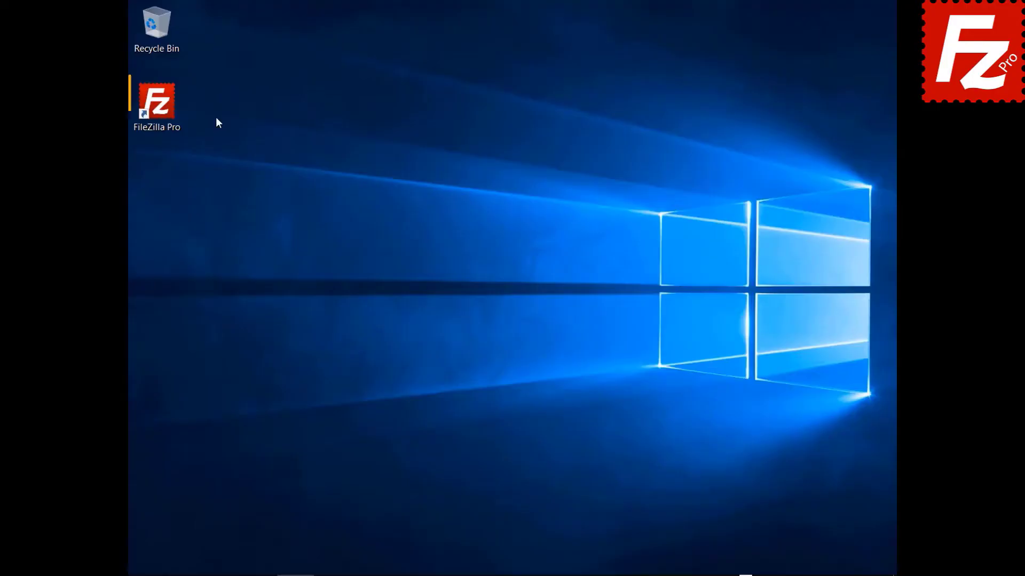
- Relaunch FileZilla Pro, connect to FTP Tutorial, and open Construction Project locally and remotely
double_click(163, 107)
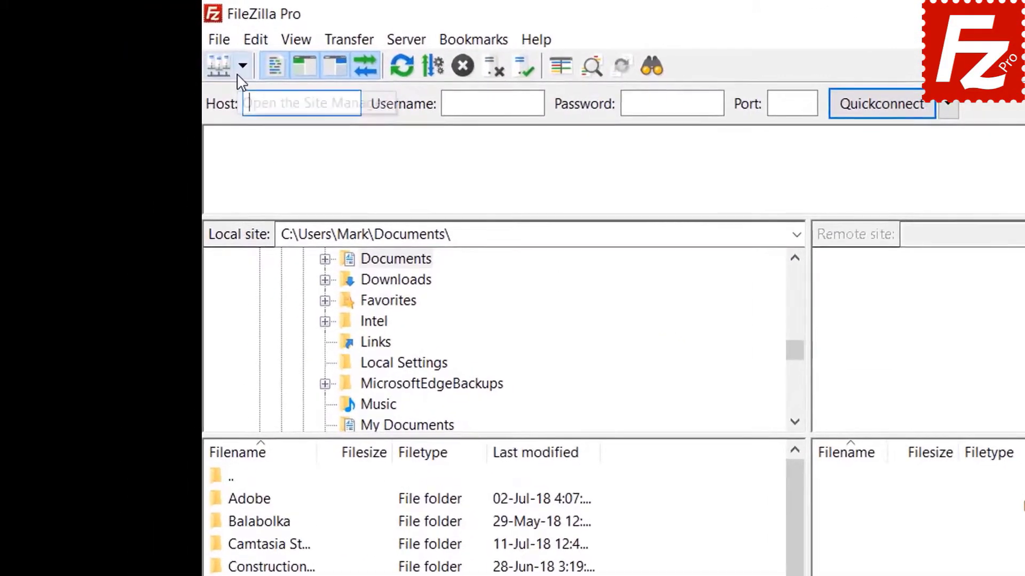
click(154, 41)
click(247, 92)
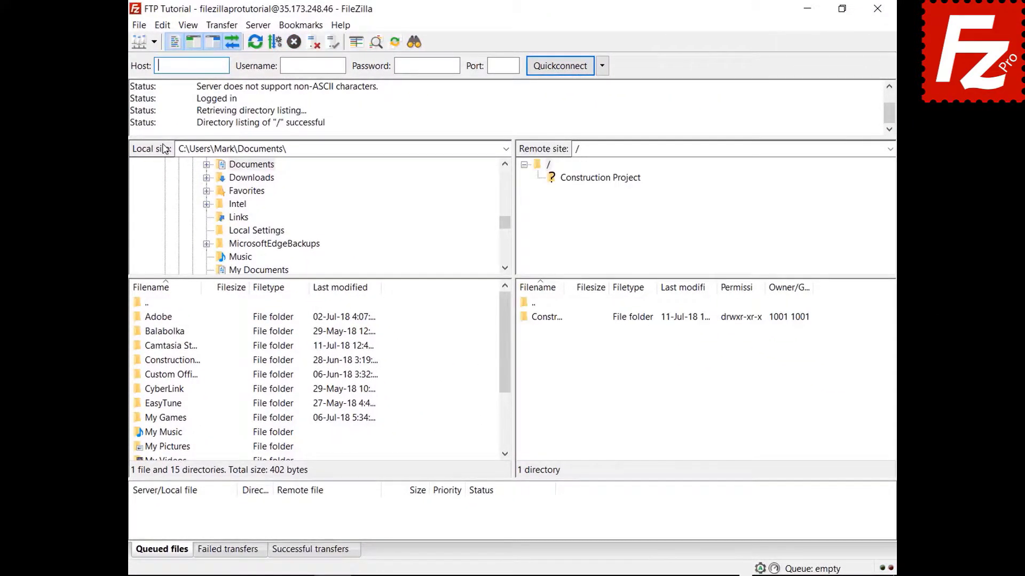
double_click(184, 360)
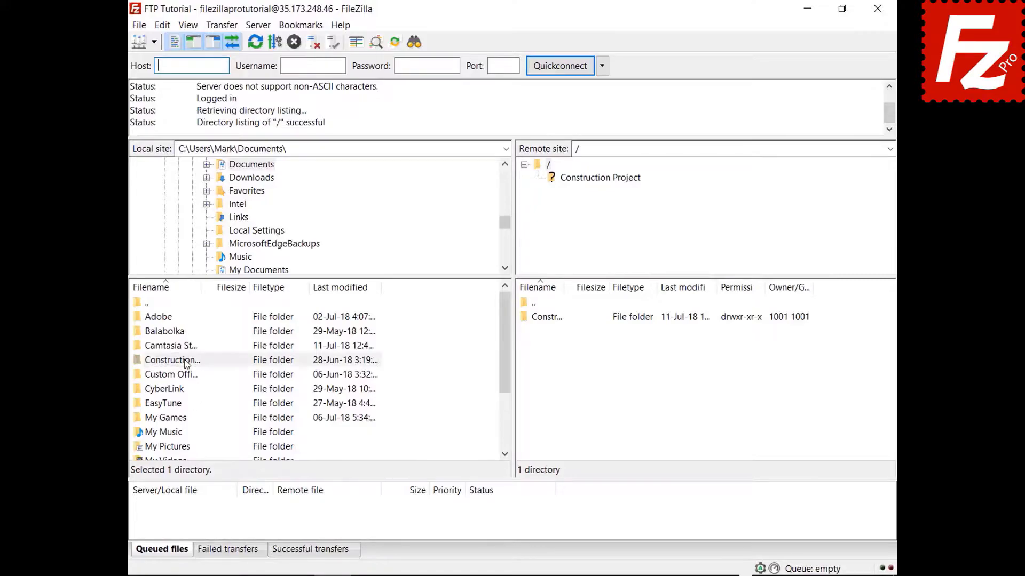
double_click(559, 319)
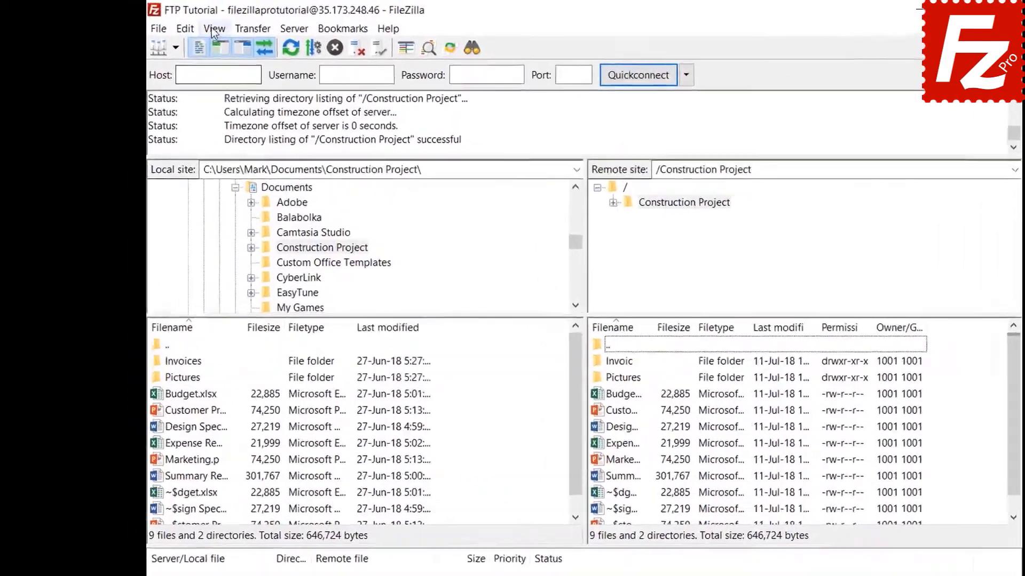
click(187, 25)
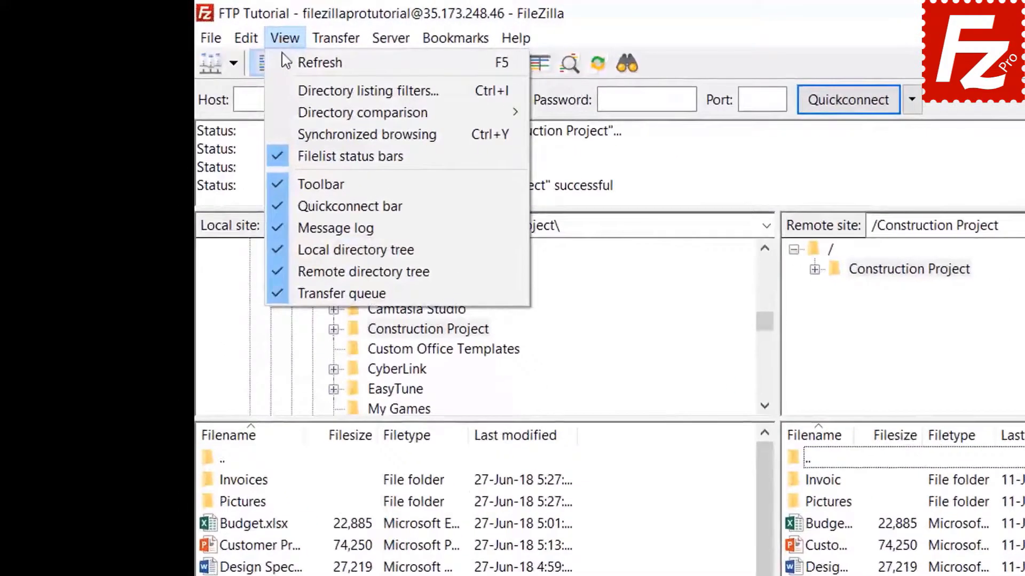
- Create a new directory listing filter named 'Microsoft Office Temporaries' in the filter rules editor
click(295, 95)
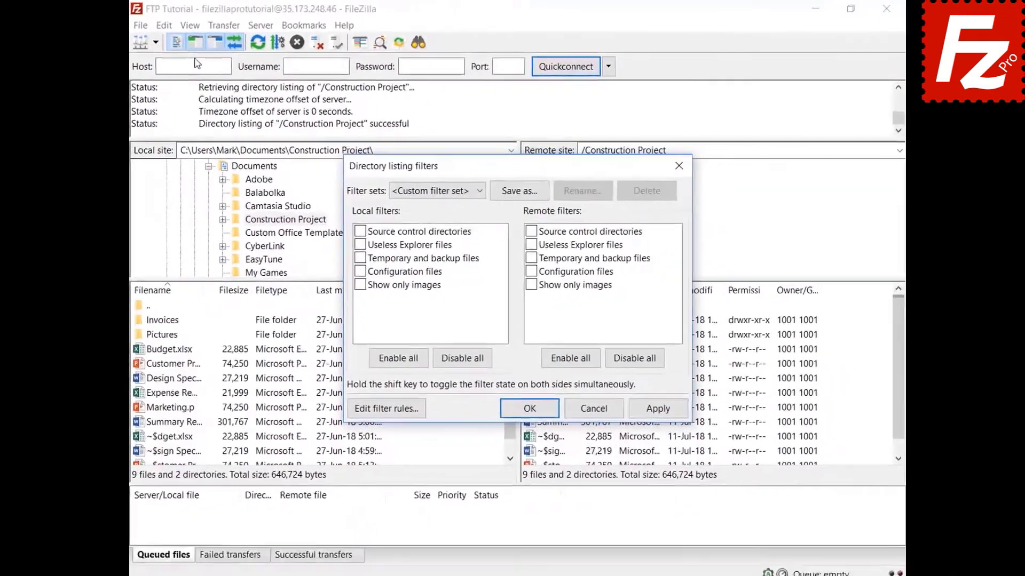
drag(507, 168, 505, 42)
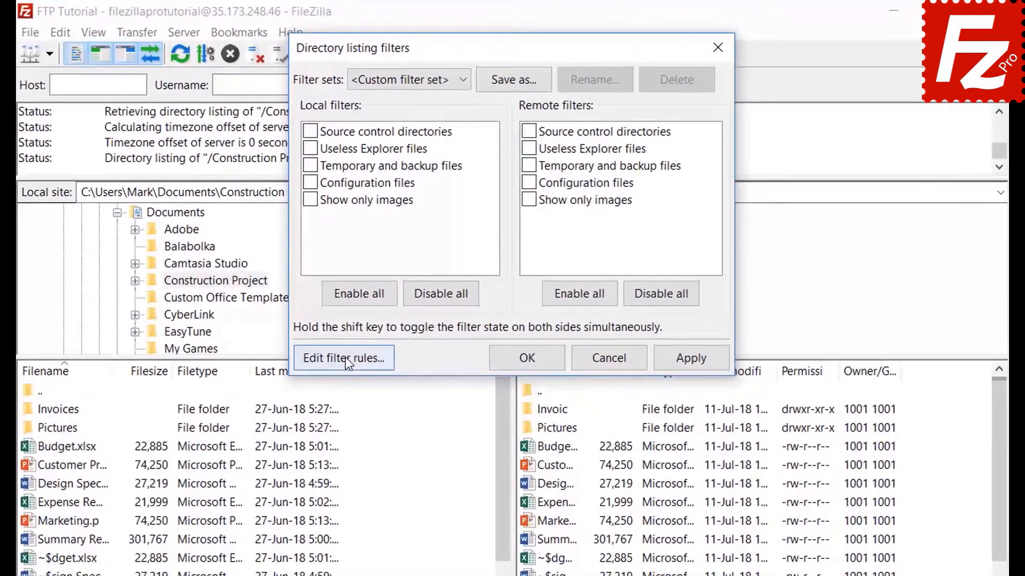
click(381, 277)
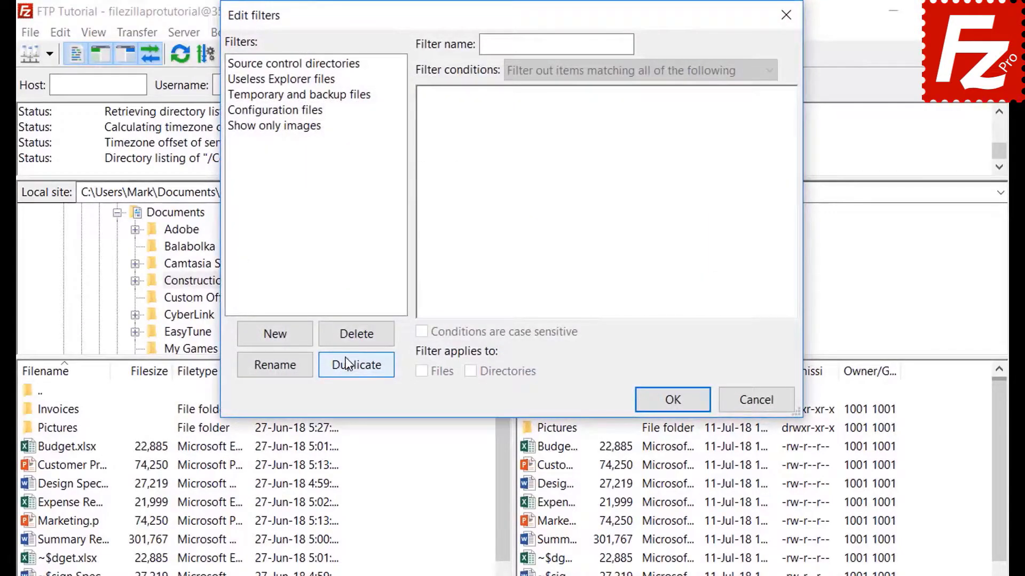
click(291, 338)
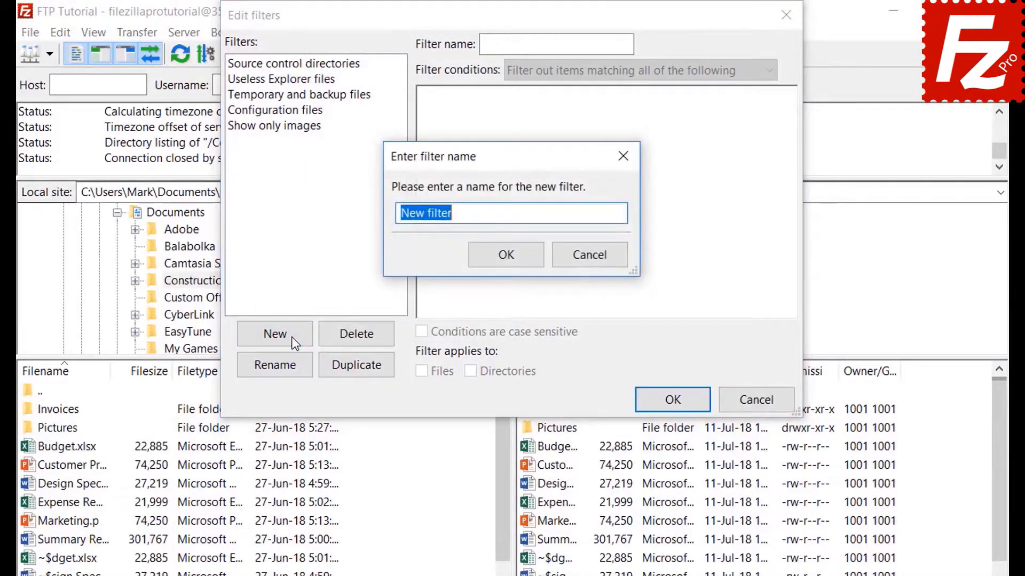
key(BackSpace)
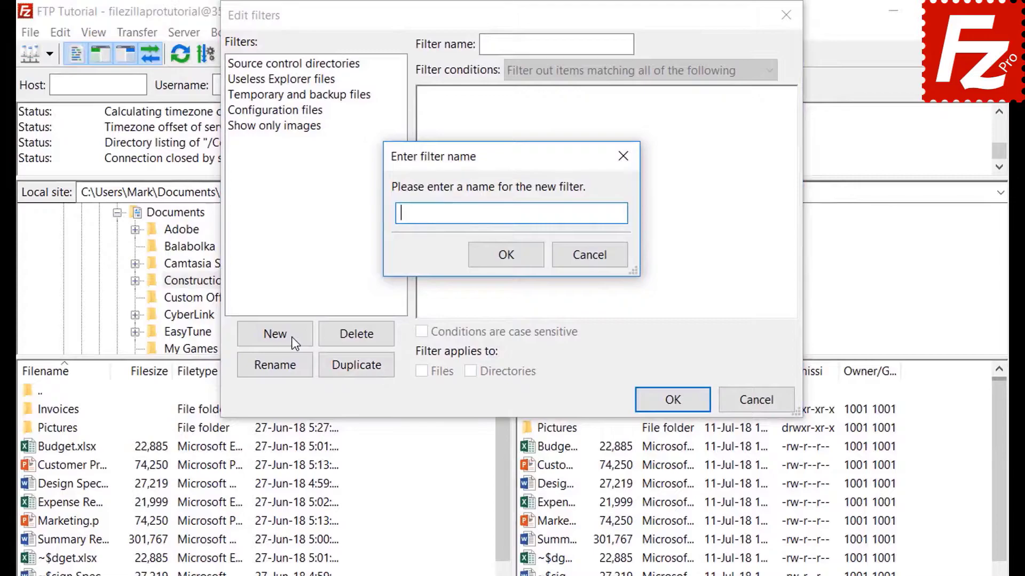
text(Microsoft Office)
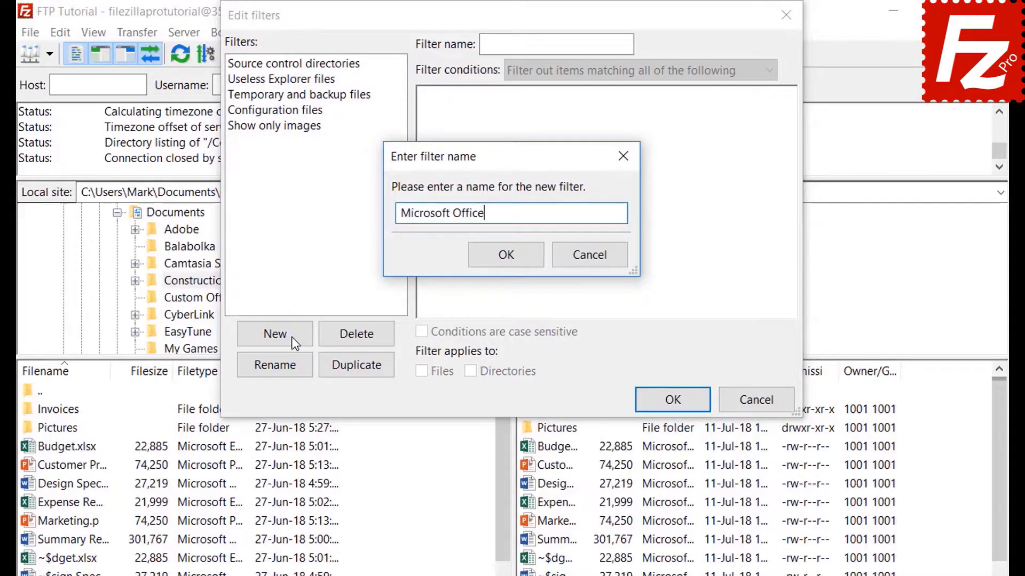
text( Temporaries)
- Confirm the filter name and try the file size and attribute condition types
click(509, 256)
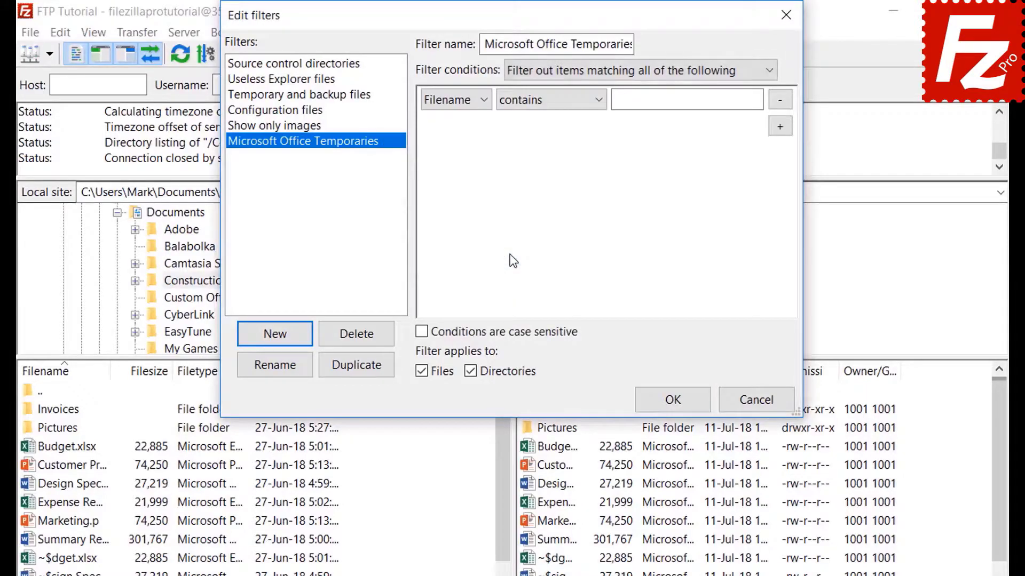
click(561, 70)
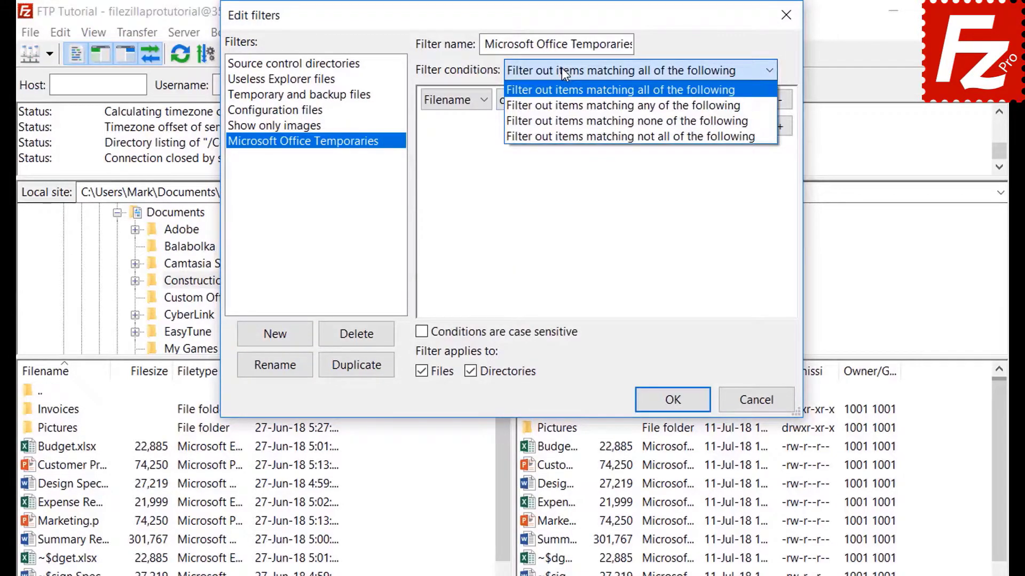
click(561, 70)
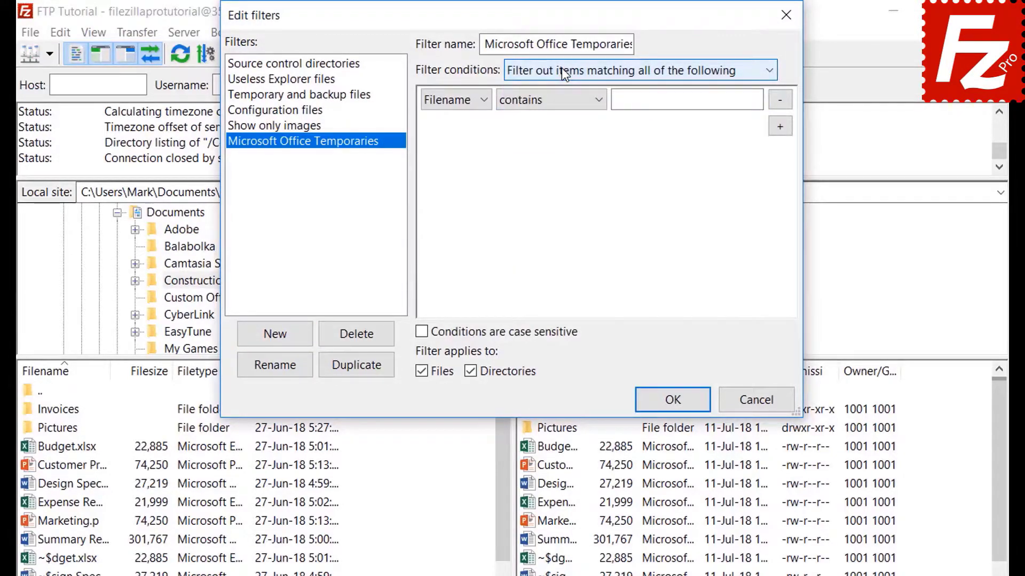
click(456, 100)
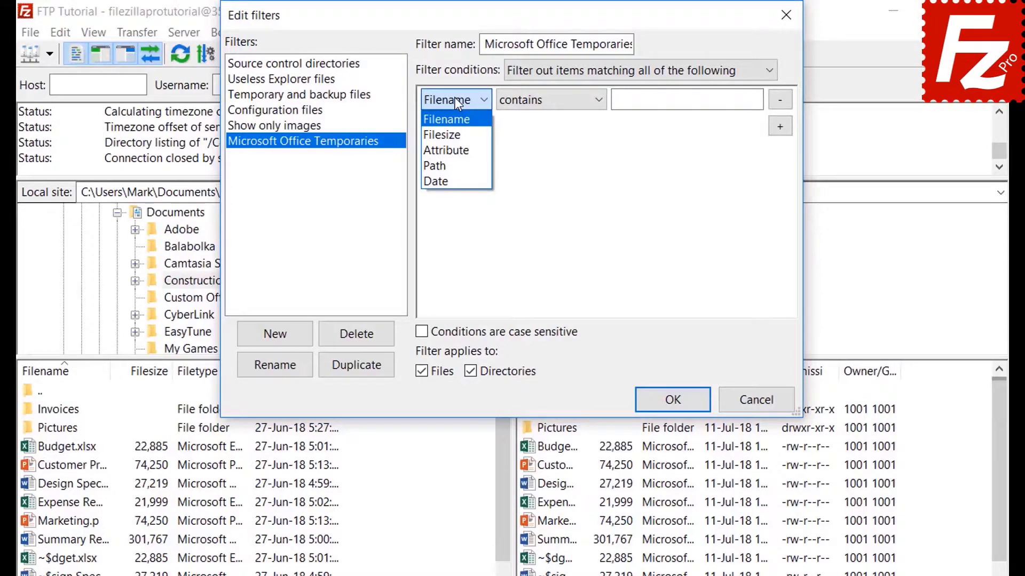
click(457, 135)
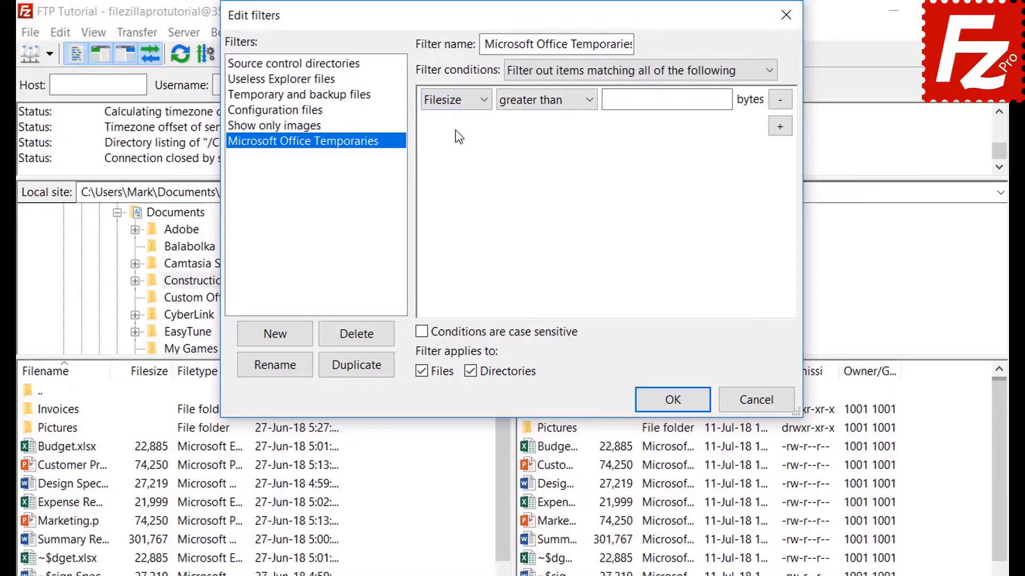
click(537, 103)
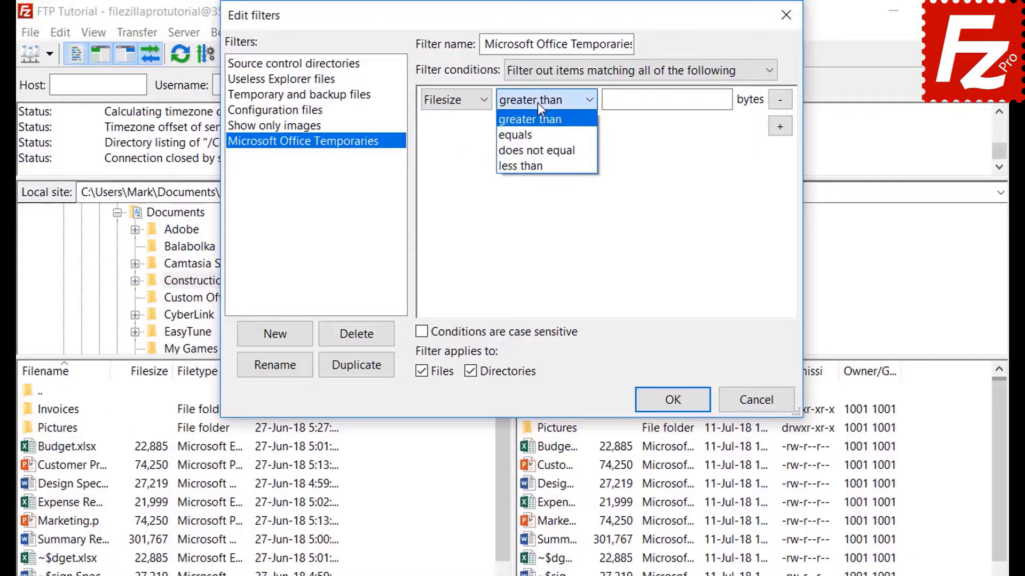
click(537, 103)
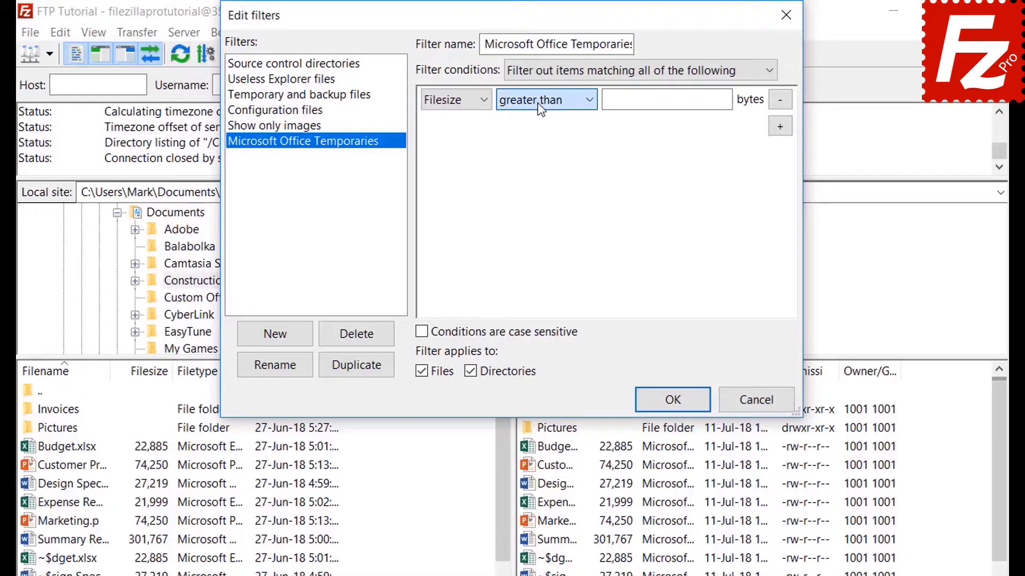
click(457, 101)
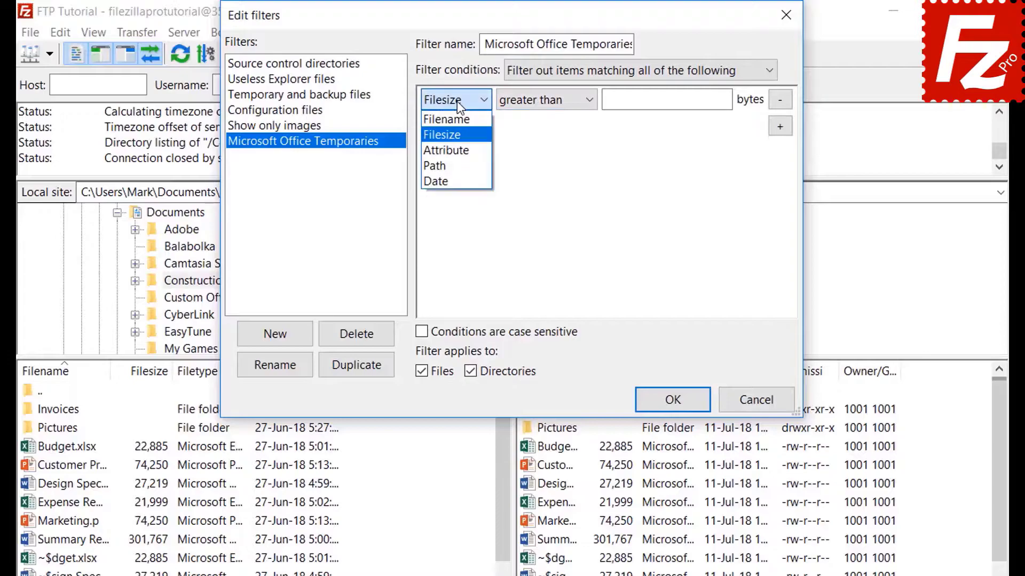
click(457, 147)
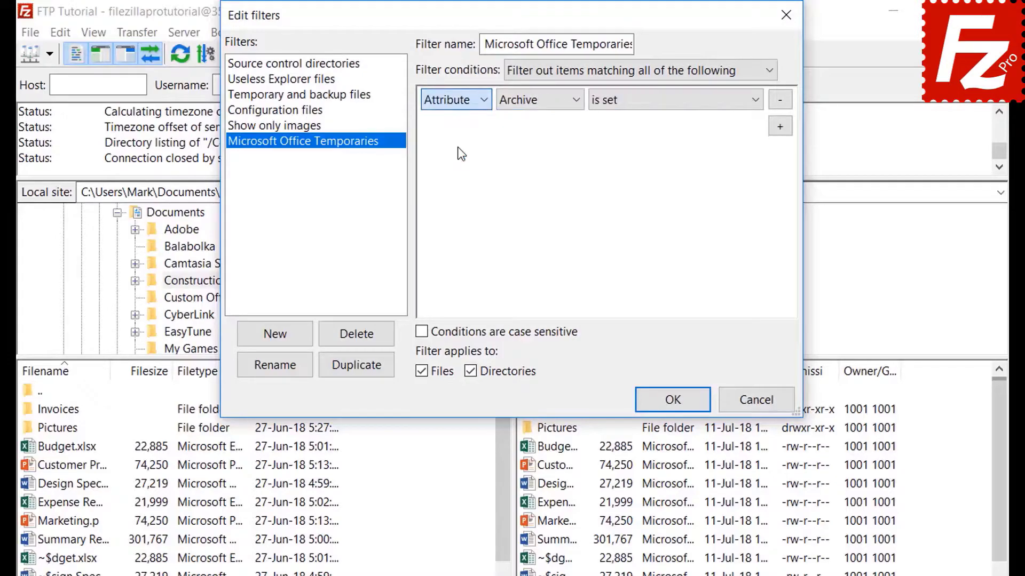
click(527, 103)
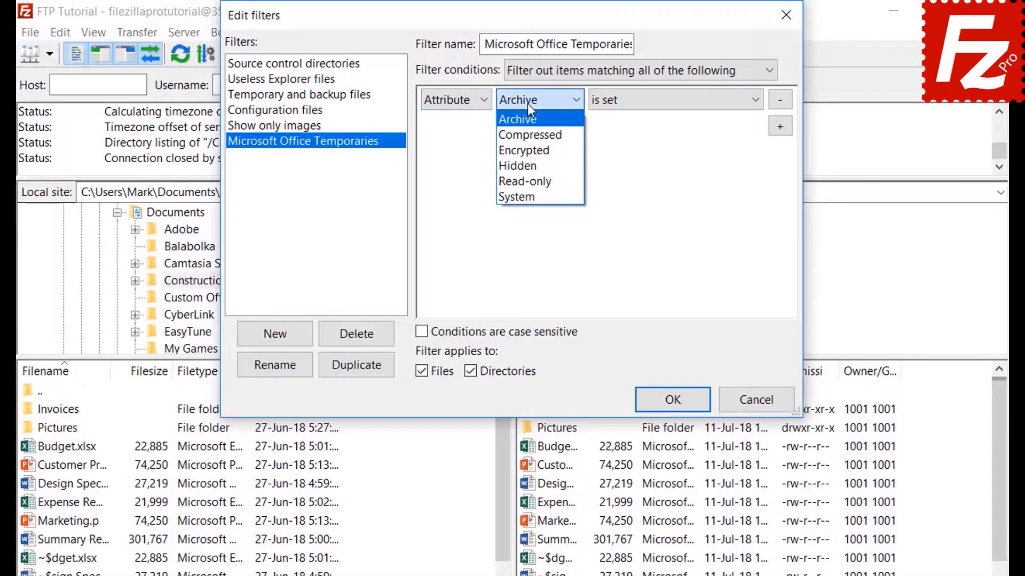
click(528, 103)
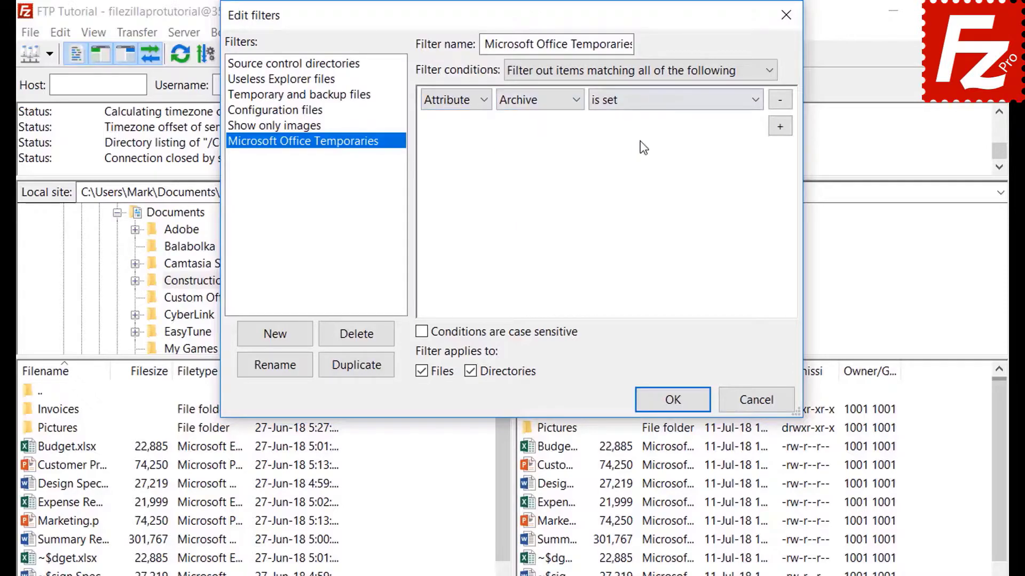
click(640, 107)
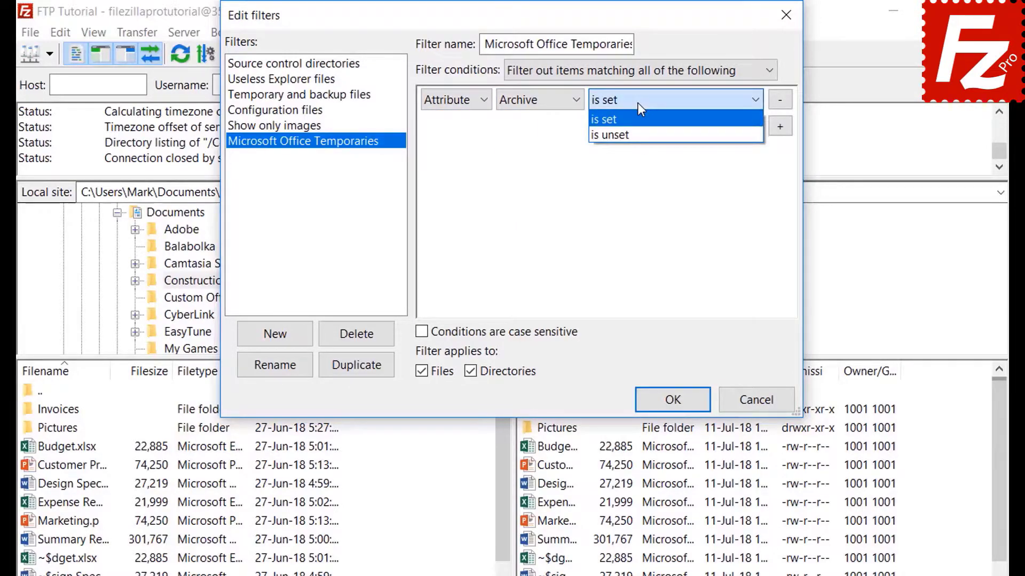
click(638, 103)
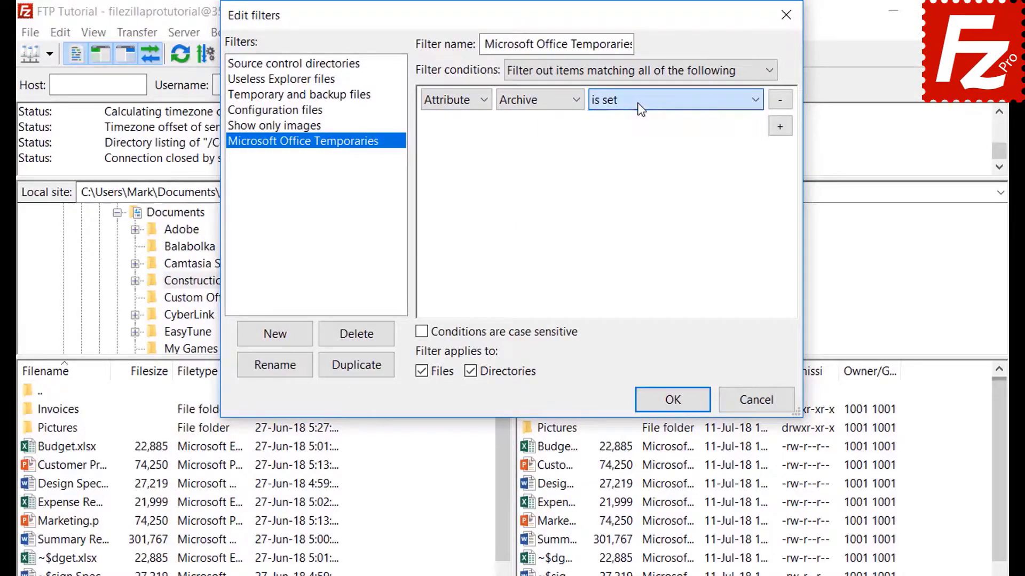
- Try the path and date condition types, then make the condition test the filename
click(452, 104)
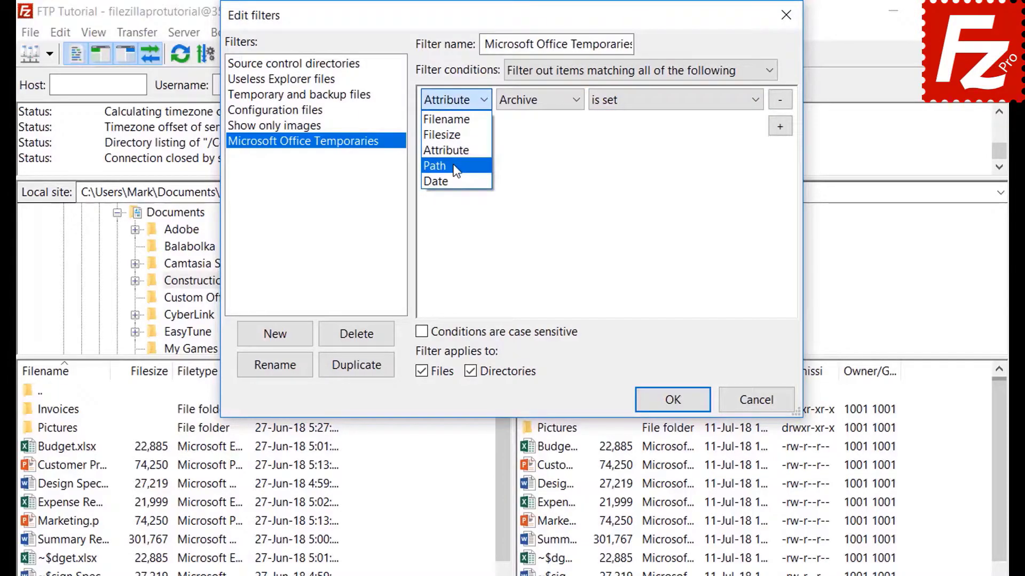
click(455, 166)
click(542, 103)
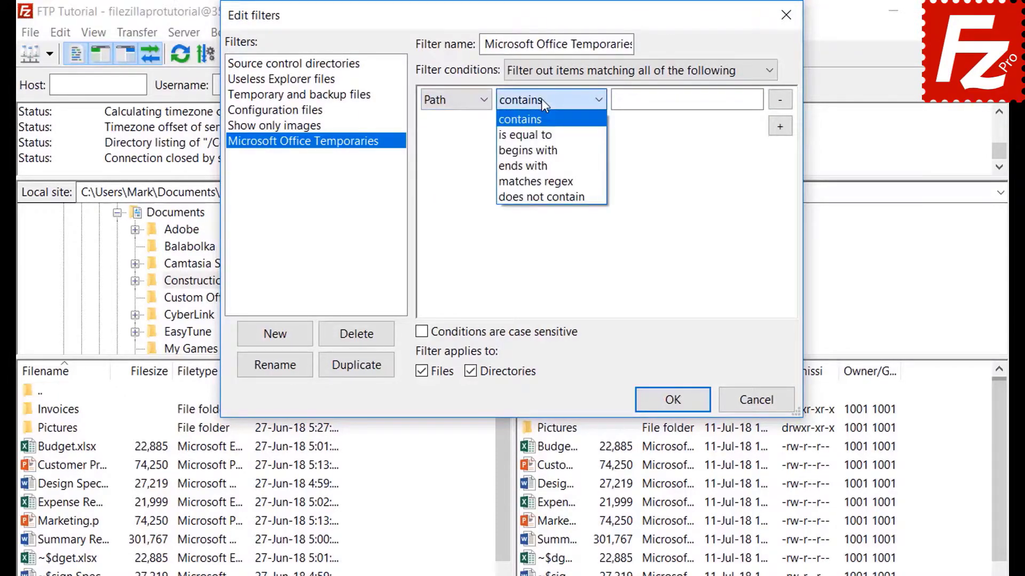
click(541, 98)
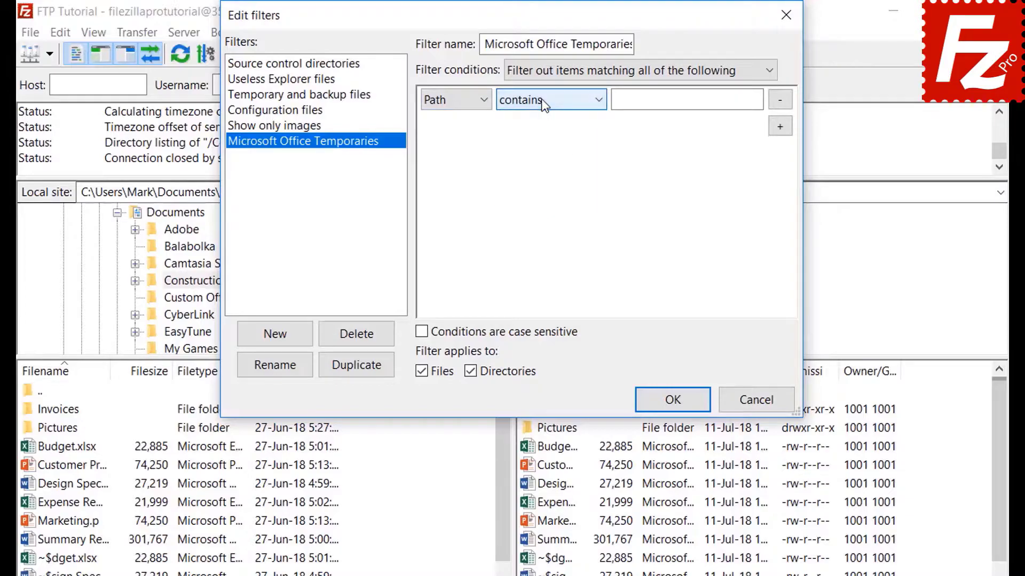
click(451, 100)
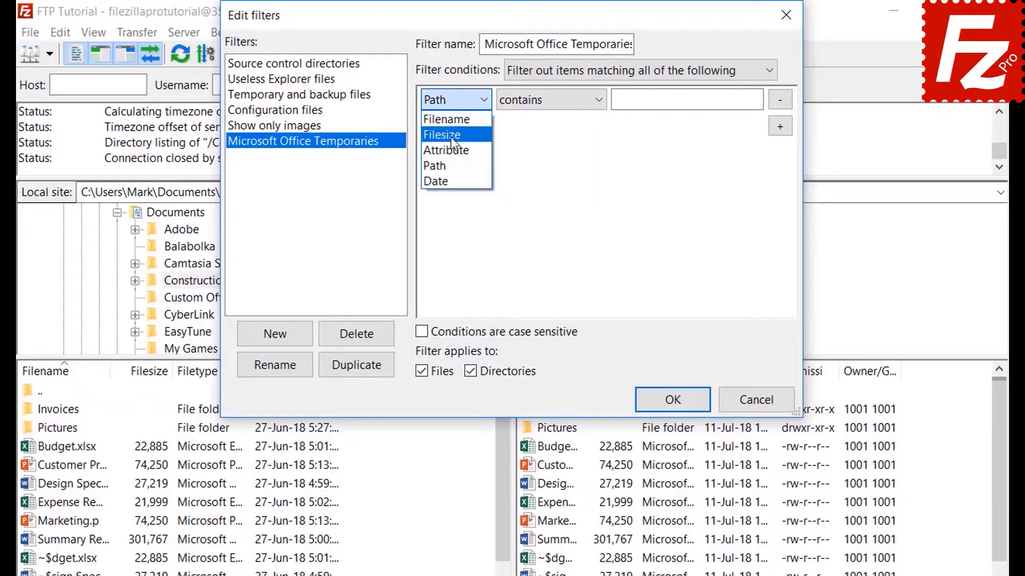
click(450, 178)
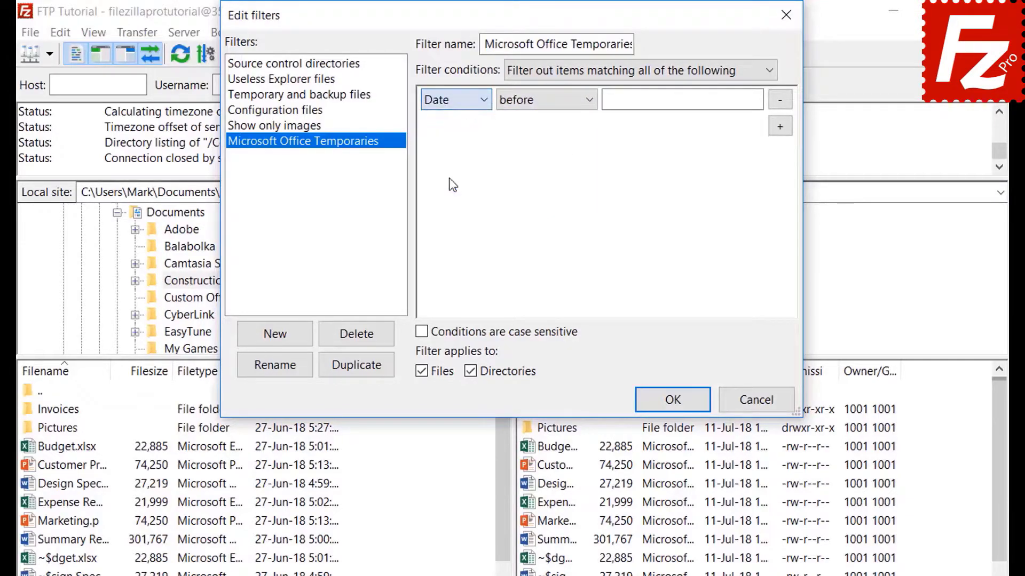
click(543, 102)
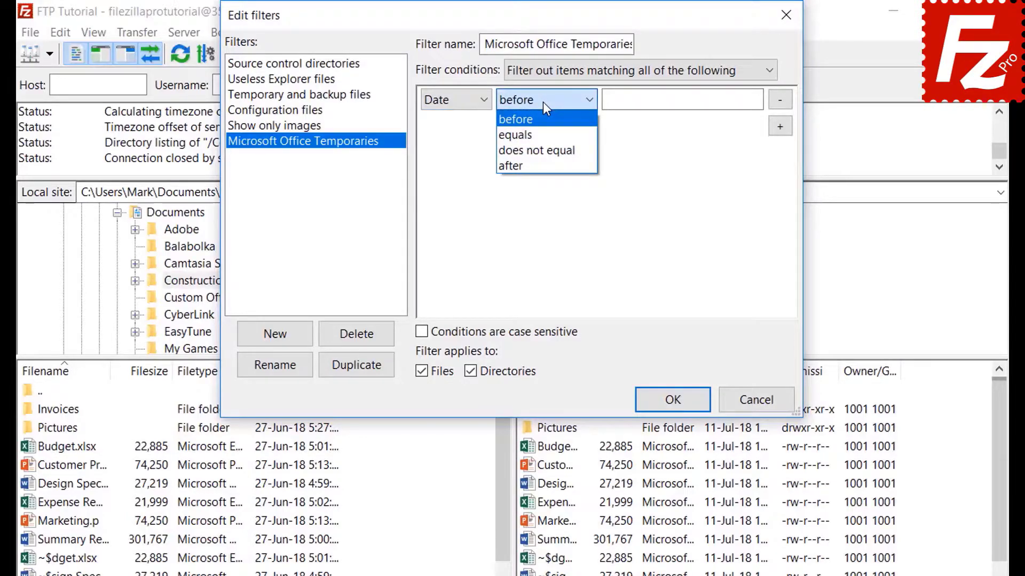
click(543, 101)
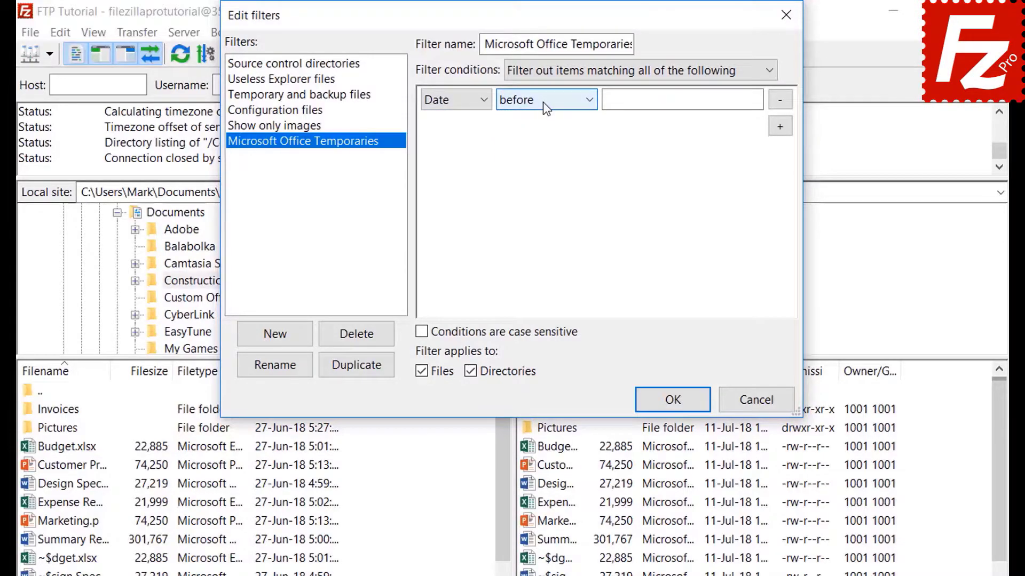
click(447, 102)
click(446, 119)
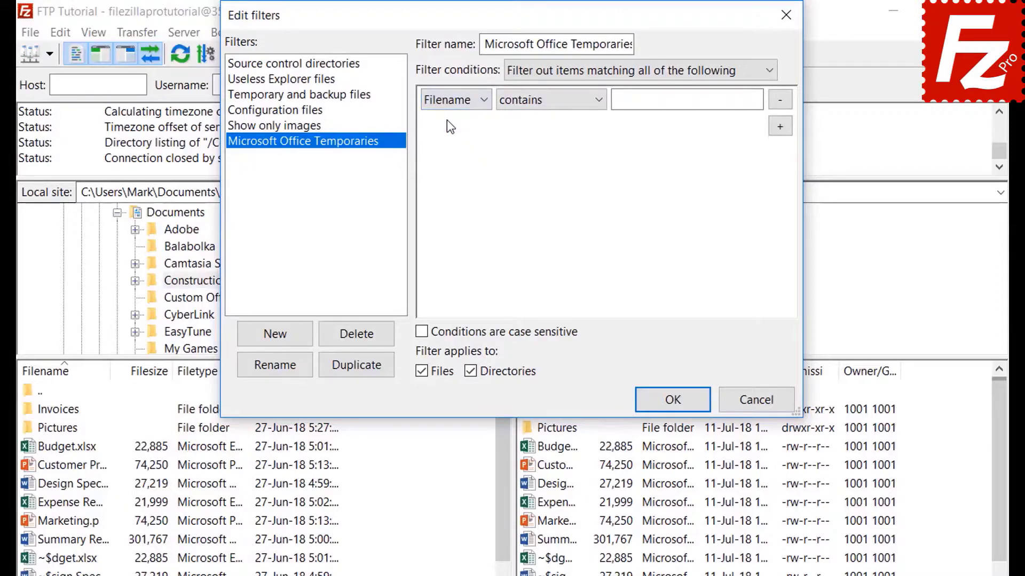
- Set the condition to 'Filename begins with ~$', apply it to files only, and save
click(533, 104)
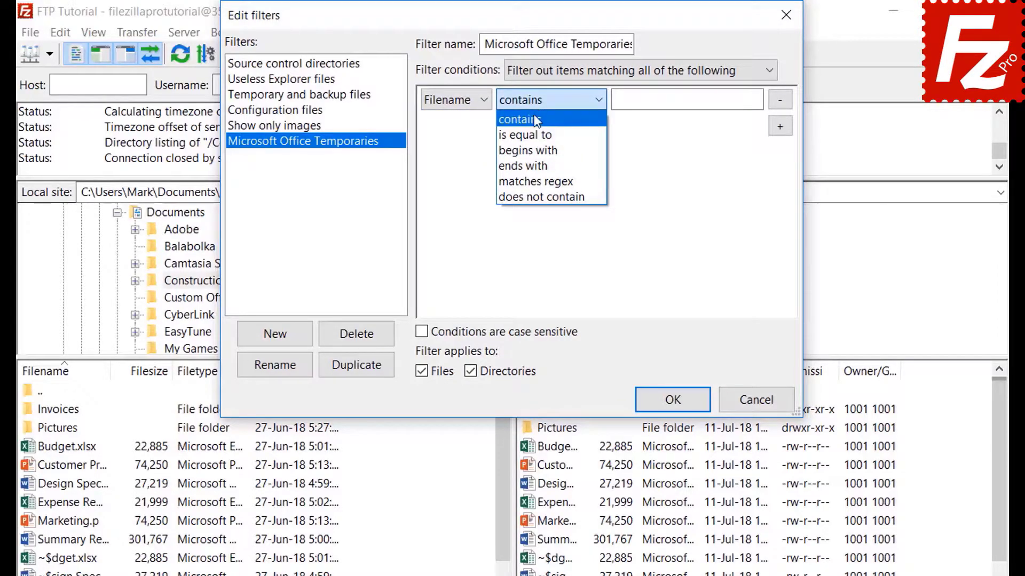
click(536, 150)
click(636, 105)
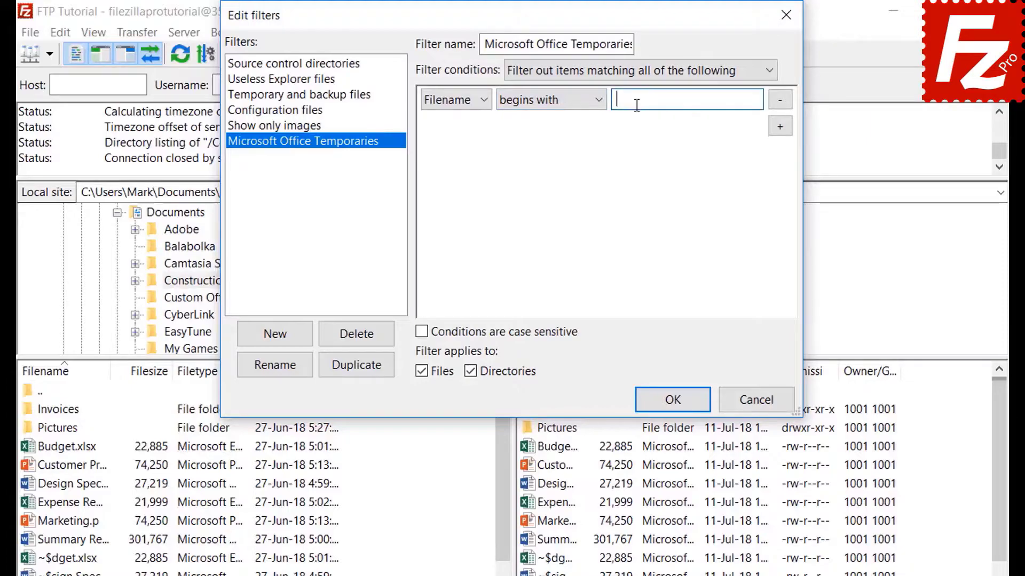
text(~$)
click(473, 371)
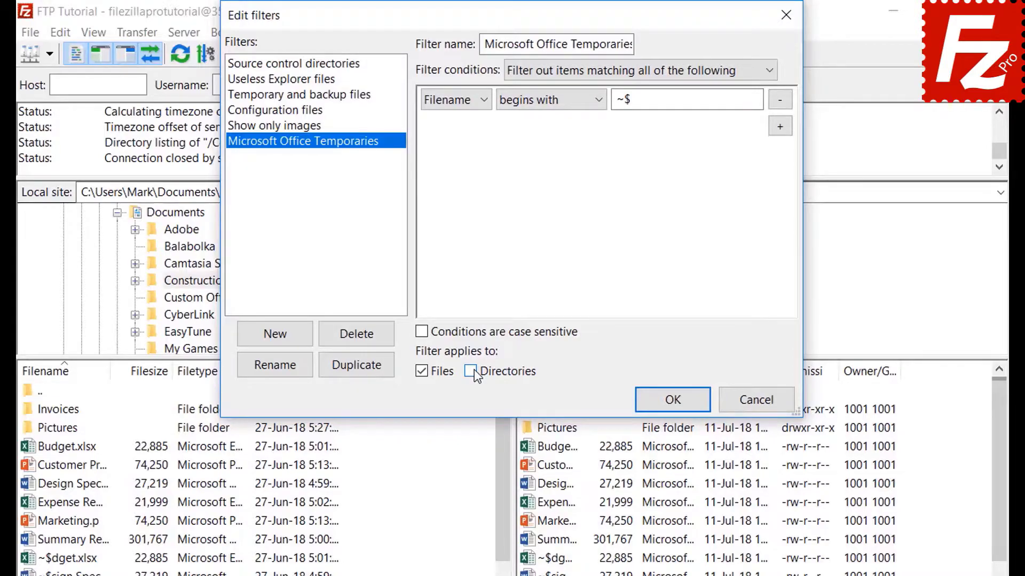
click(673, 407)
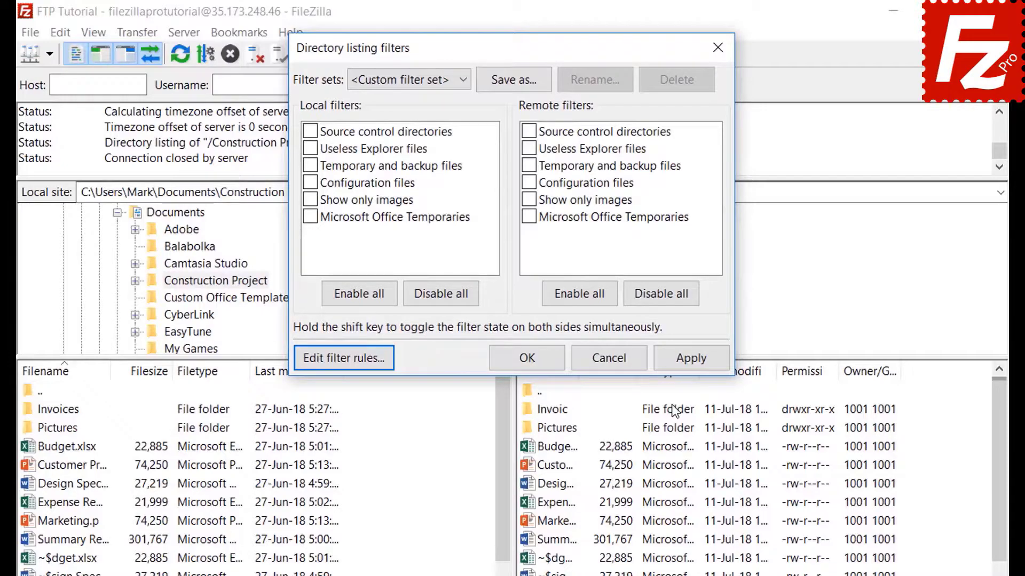
- Try the Microsoft Office Temporaries filter on the local listing, then turn it back off
click(311, 216)
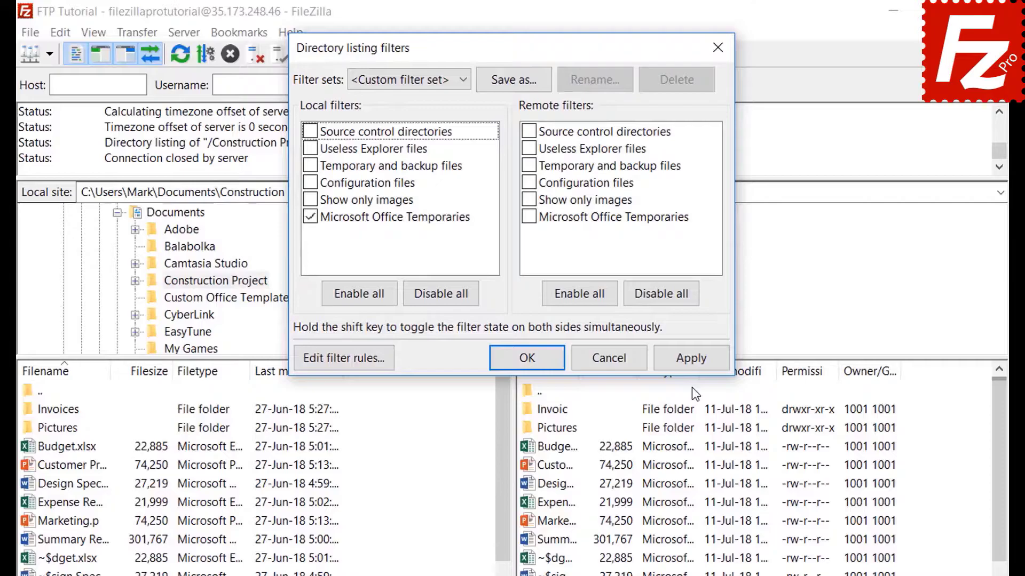
click(691, 358)
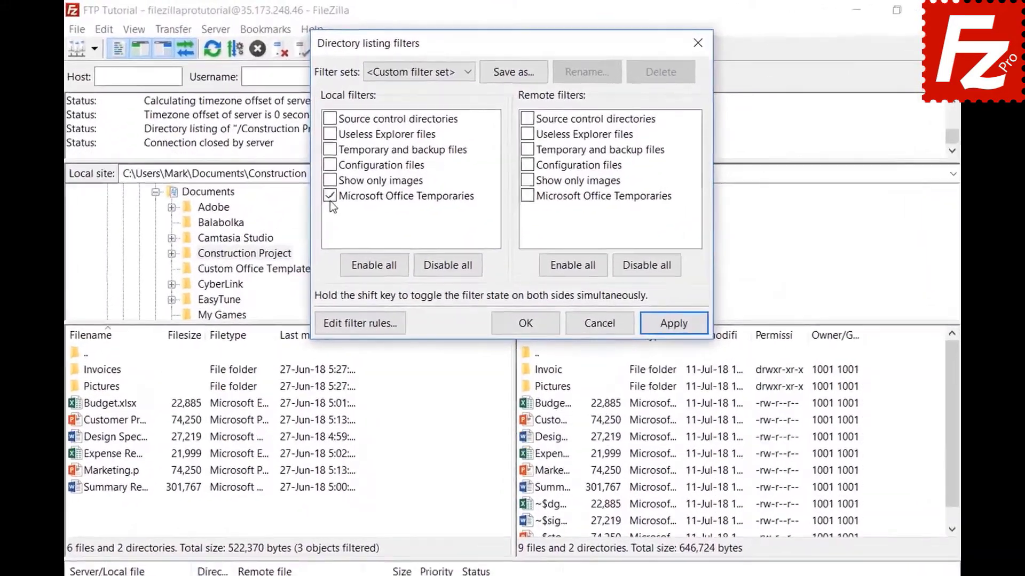
click(356, 167)
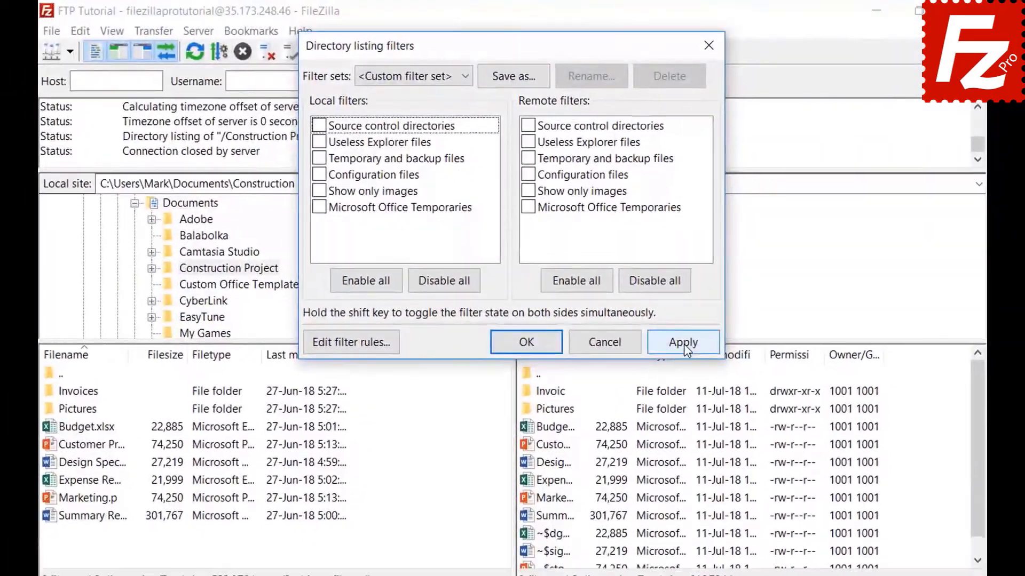
click(686, 348)
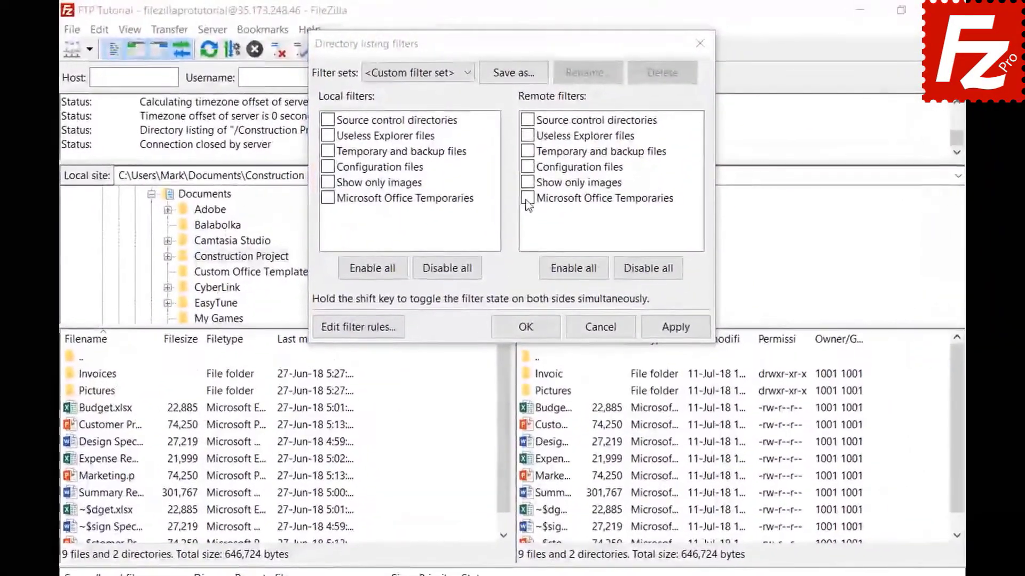
- Apply the filter to the remote listing and save the filters as set 'Project'
click(525, 168)
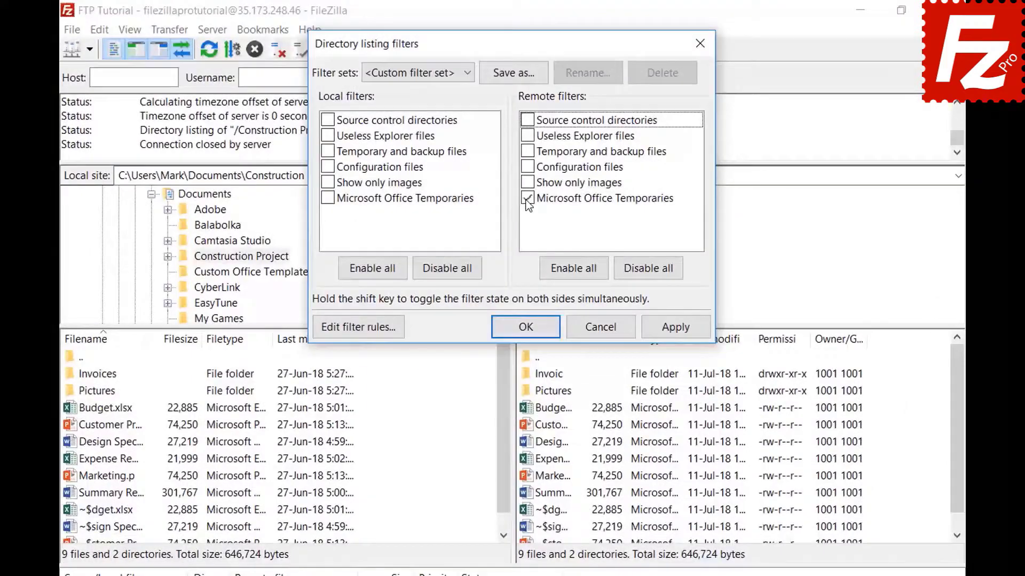
click(674, 330)
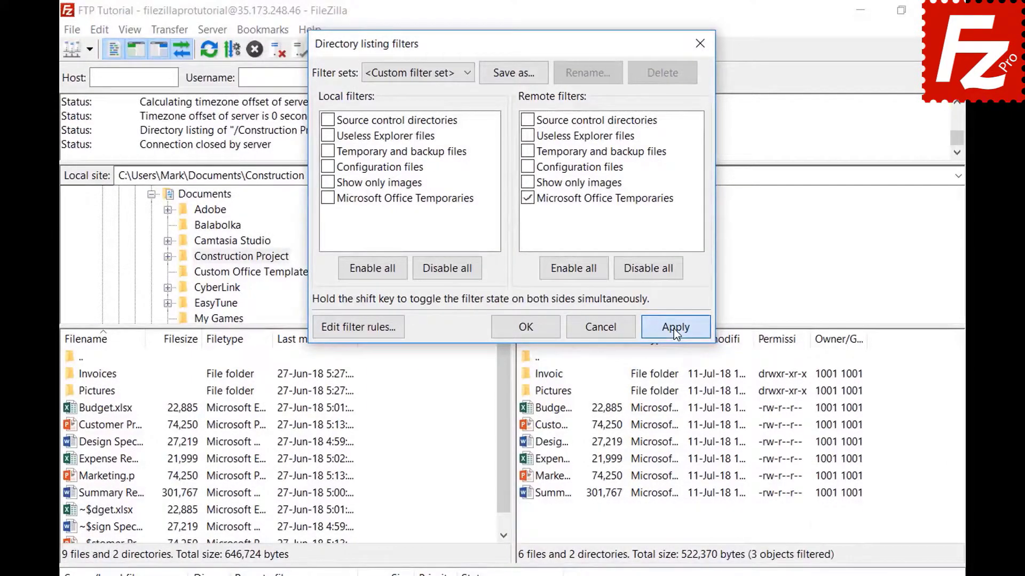
click(514, 71)
text(Project)
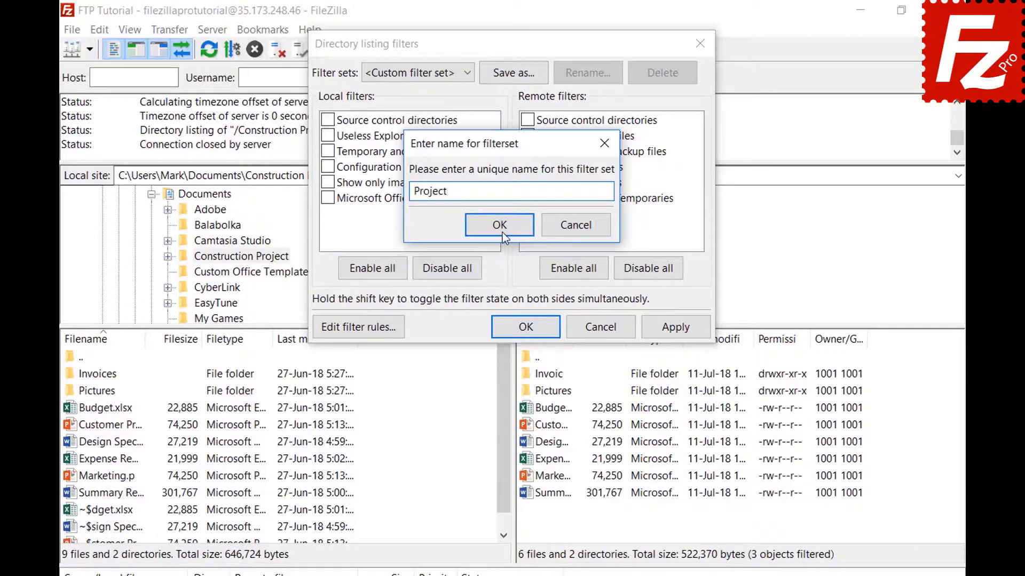
click(499, 226)
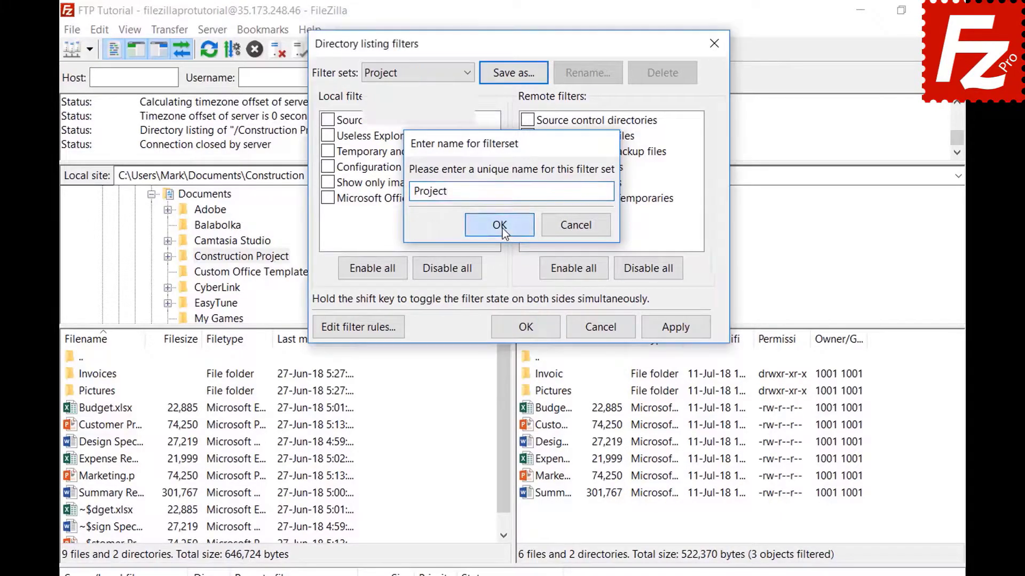
click(544, 331)
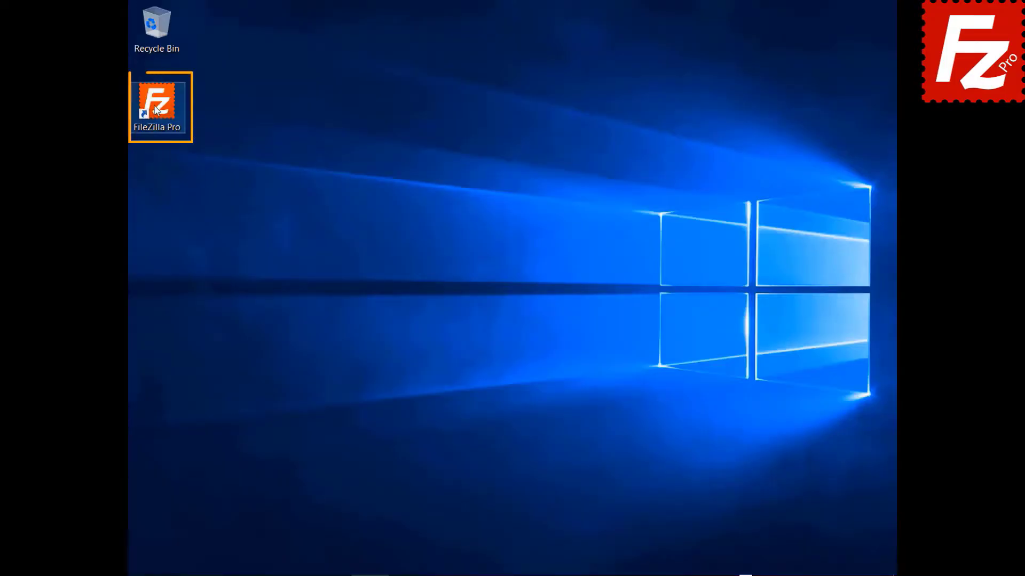
- Launch FileZilla Pro from its desktop shortcut, unconnected, showing the Construction Project folder
double_click(156, 110)
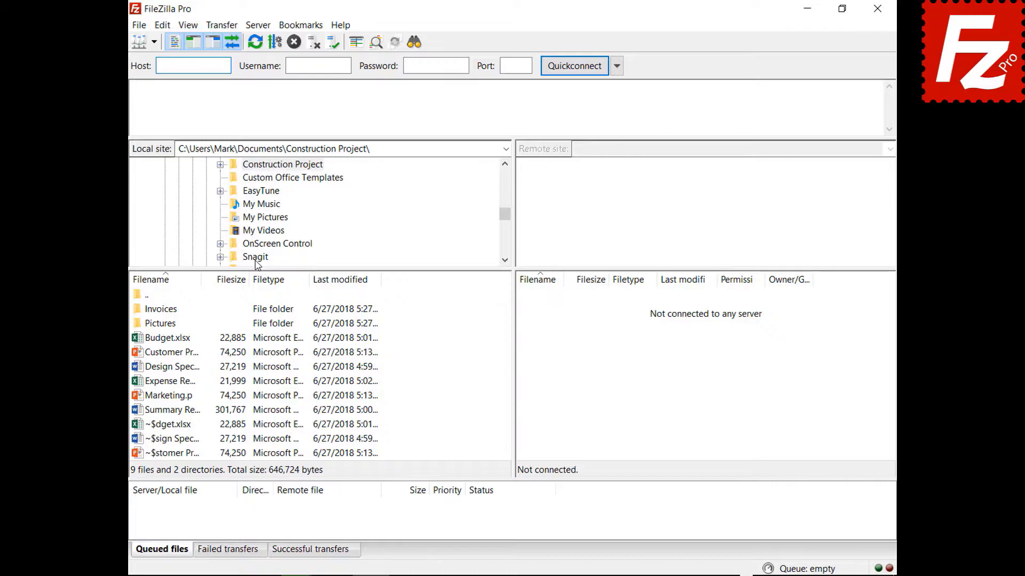
- Connect to the saved FTP site, then add a new empty connection tab
click(154, 43)
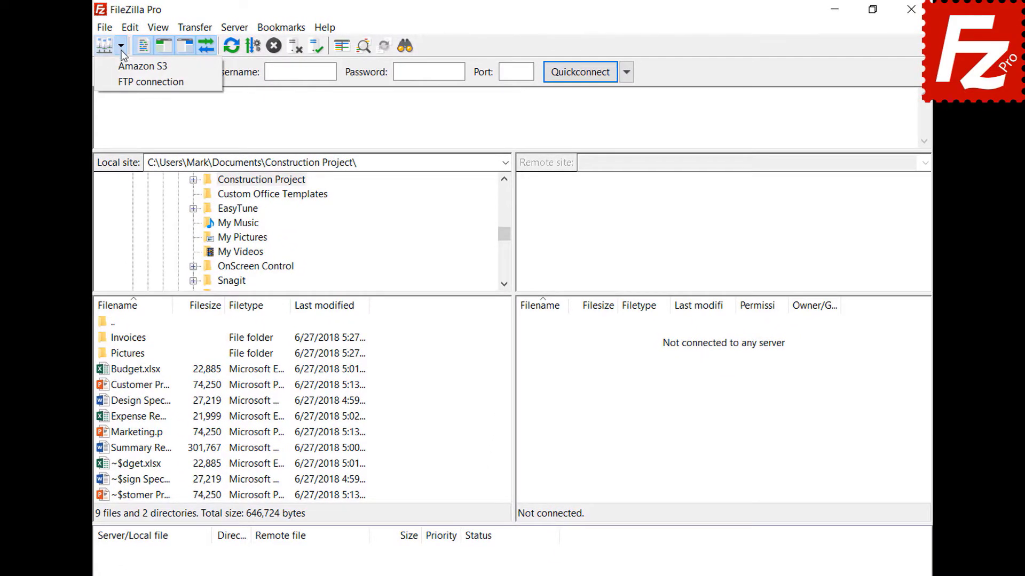
click(150, 81)
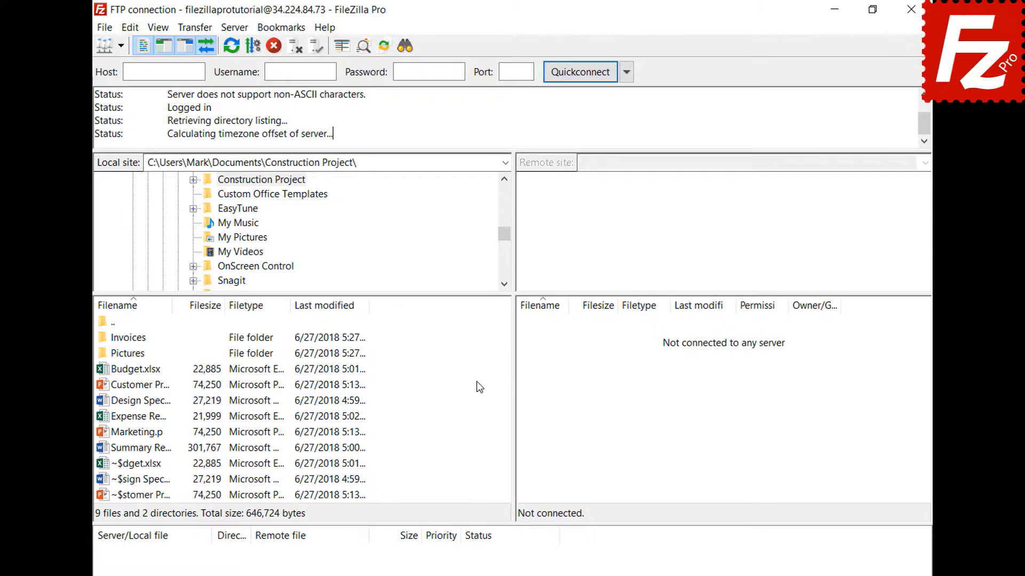
click(105, 29)
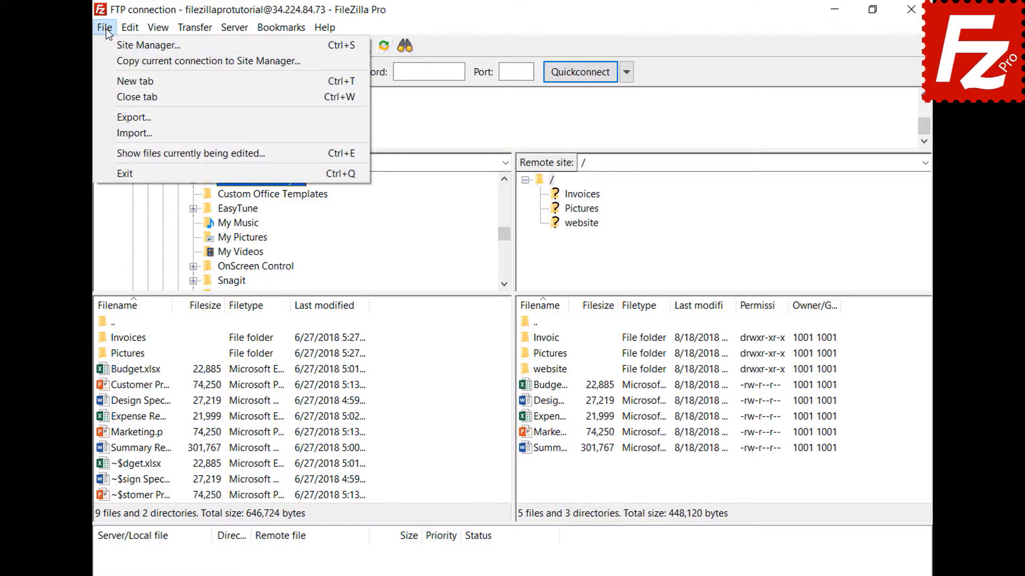
click(114, 79)
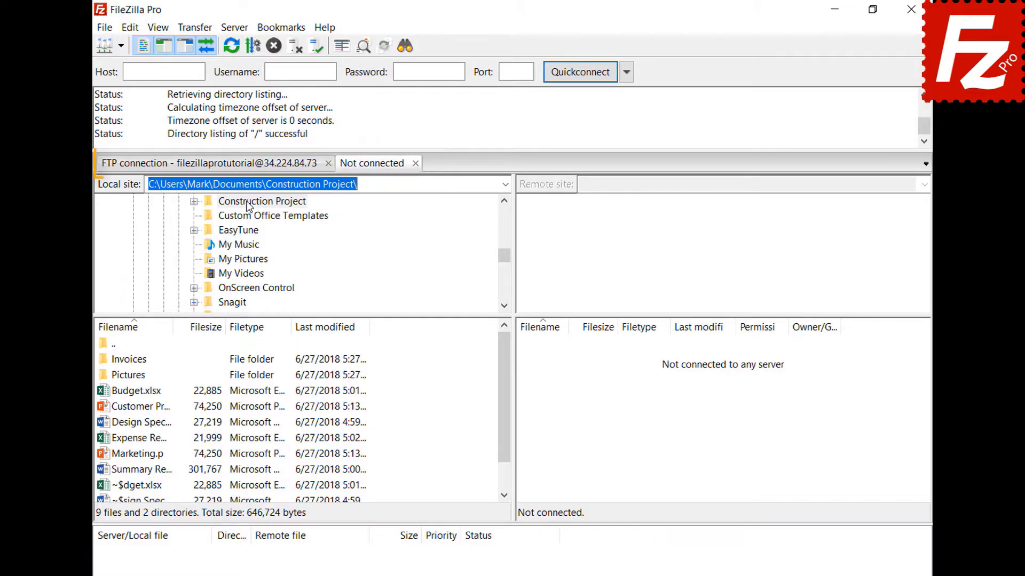
click(247, 169)
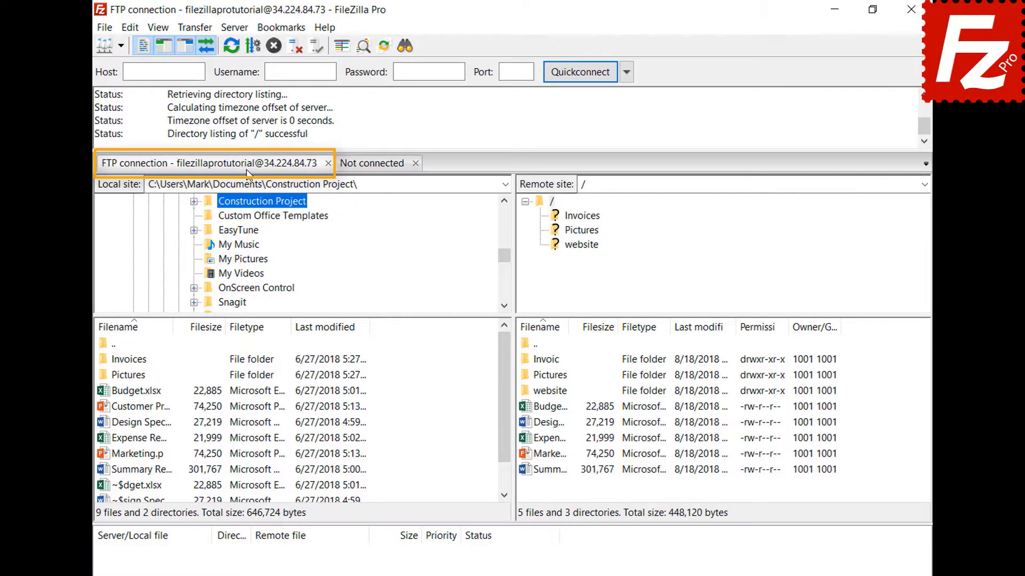
click(376, 168)
- Connect to Amazon S3 in the new tab and switch between the FTP and S3 tabs
click(120, 46)
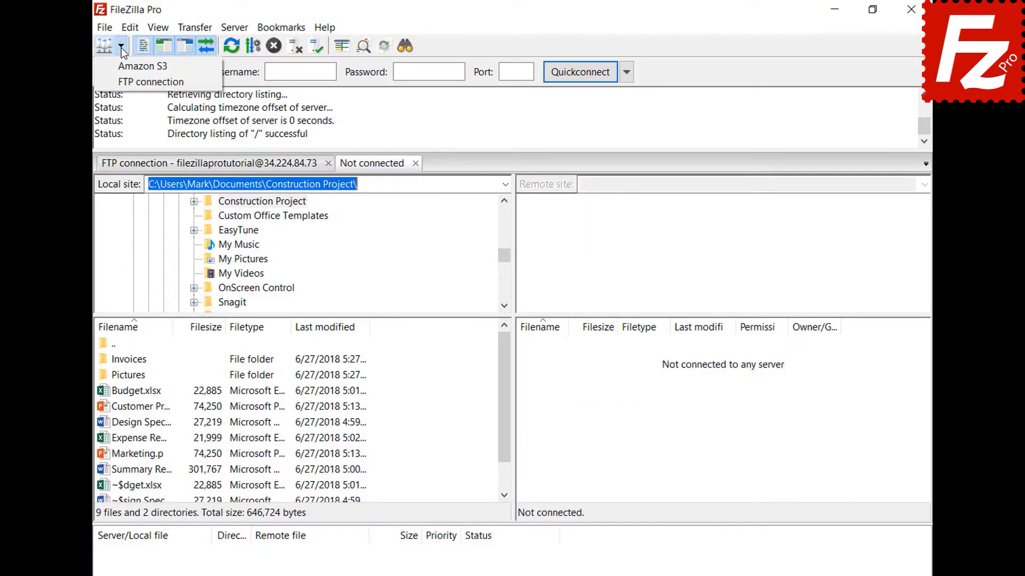
click(113, 63)
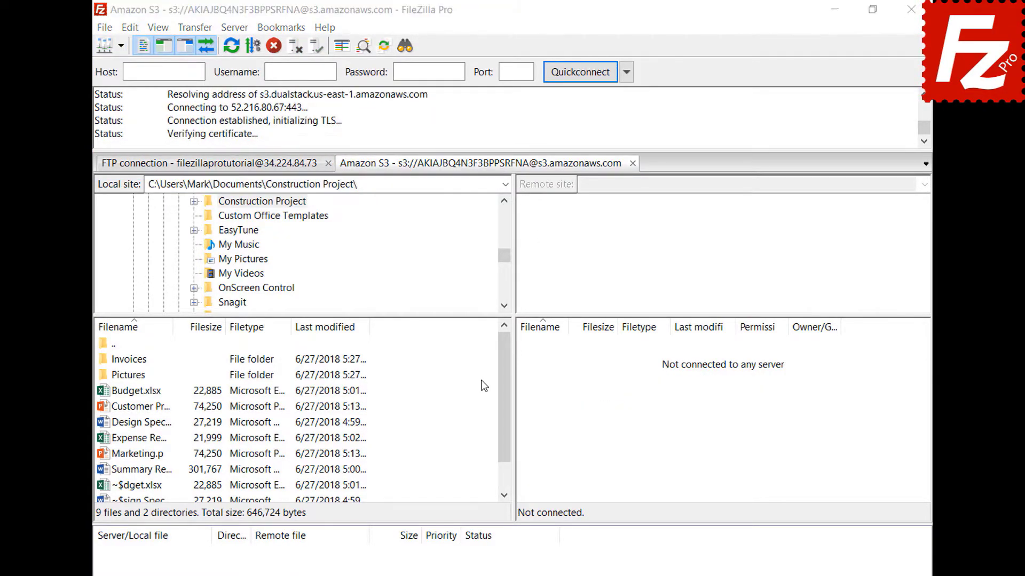
click(258, 167)
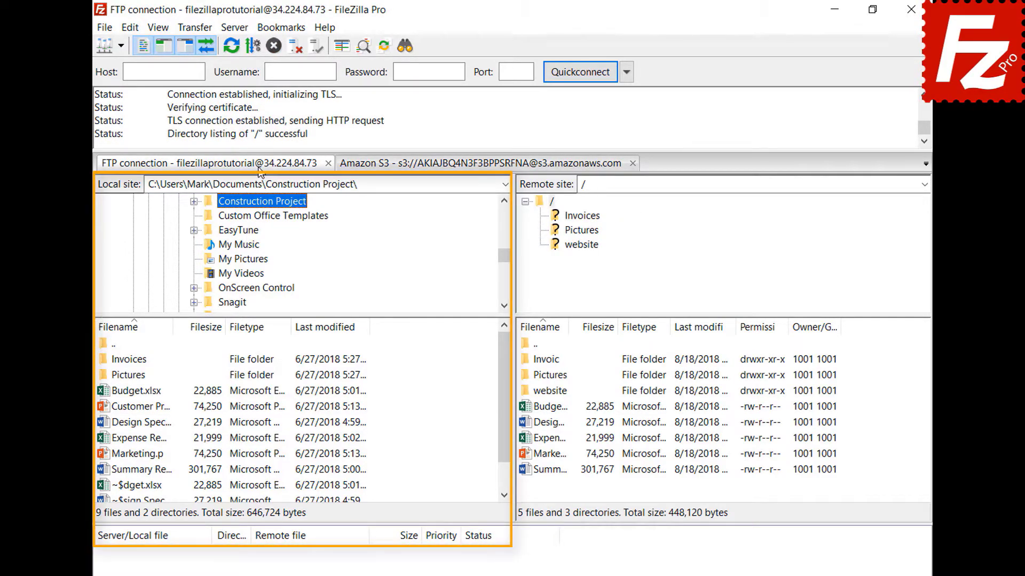
click(447, 170)
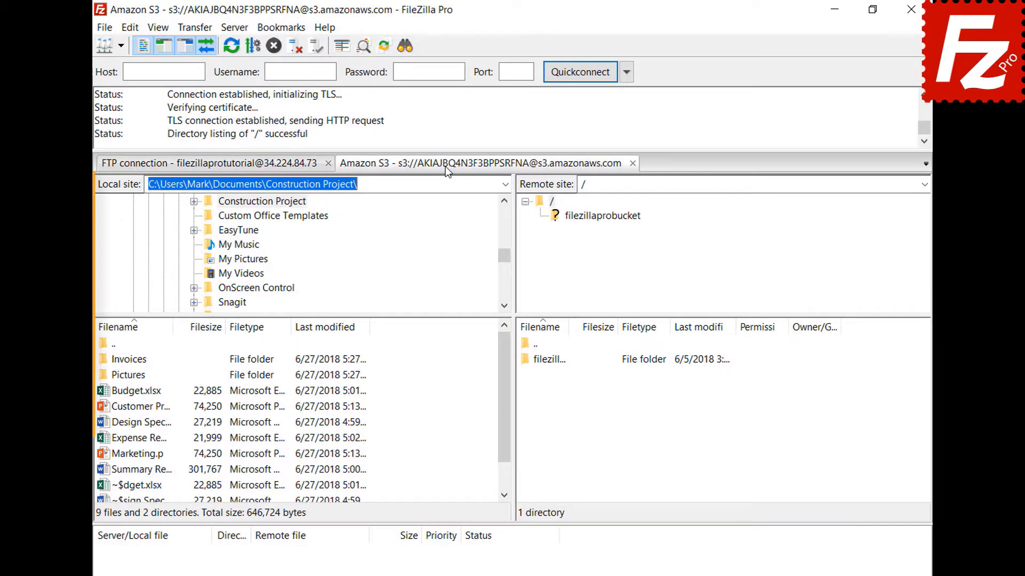
click(132, 25)
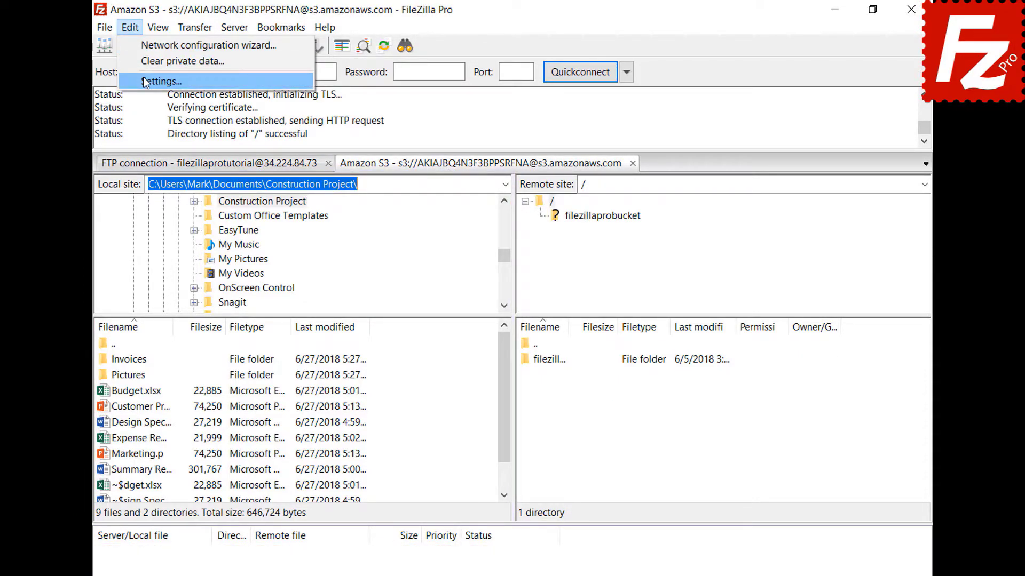
- Enable 'Restore tabs and reconnect' at startup, restart FileZilla Pro, and close the Amazon S3 tab
click(147, 82)
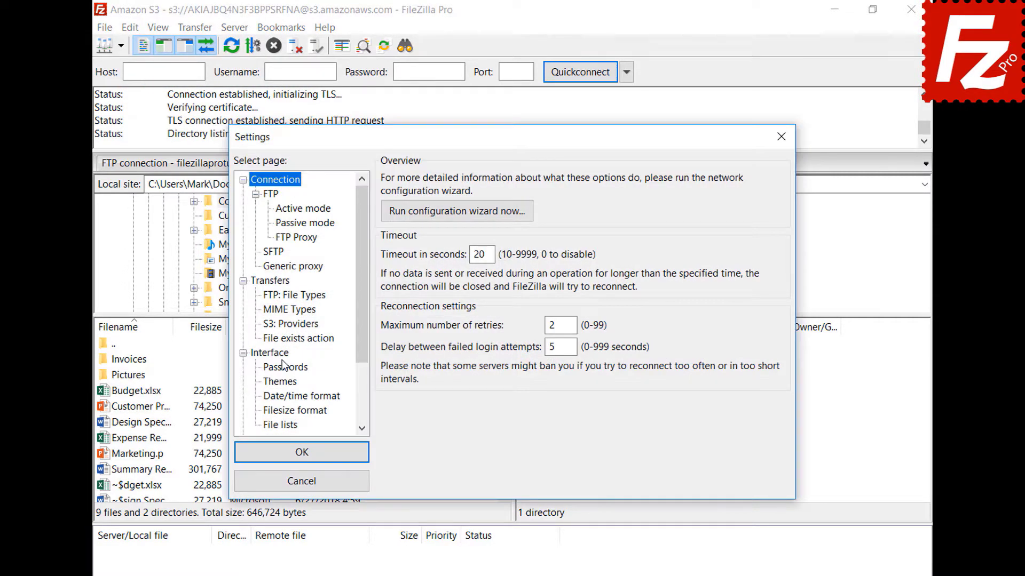
click(284, 352)
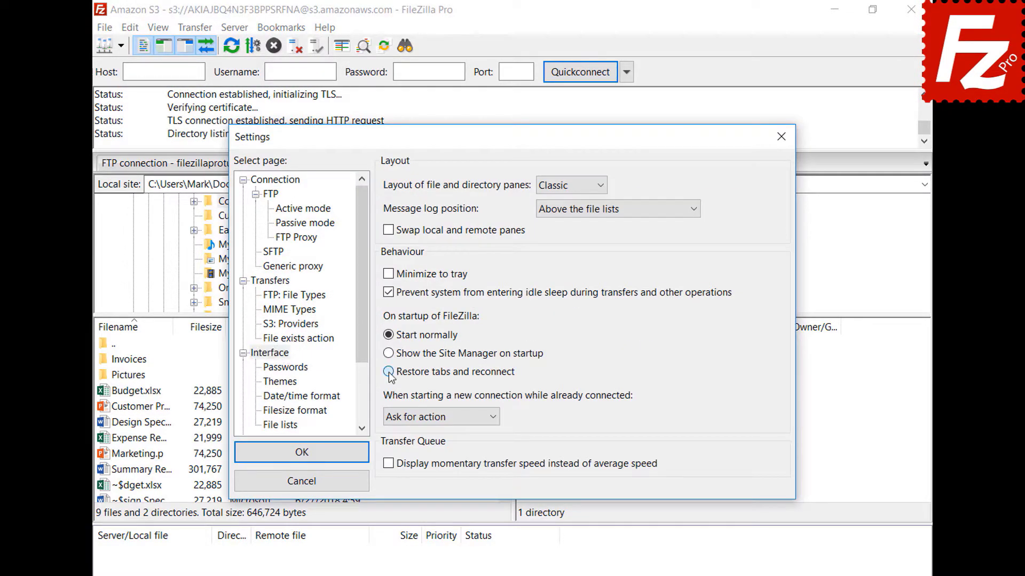
click(388, 372)
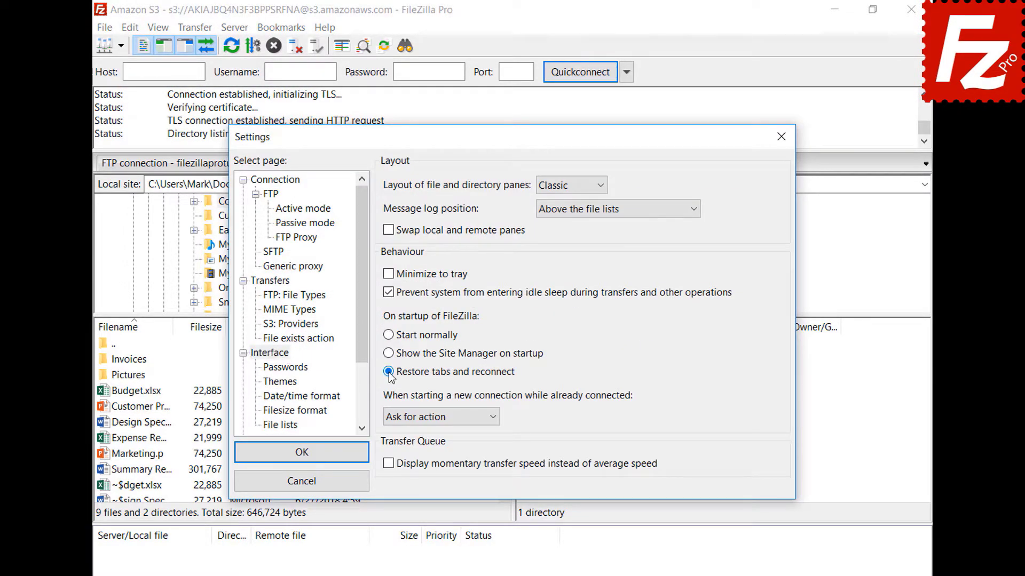
click(308, 453)
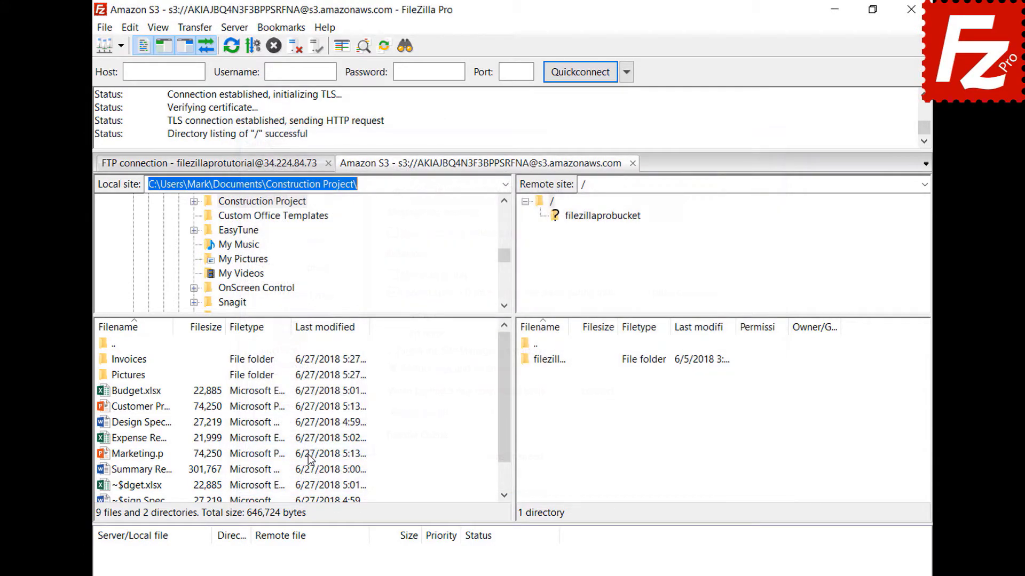
click(911, 9)
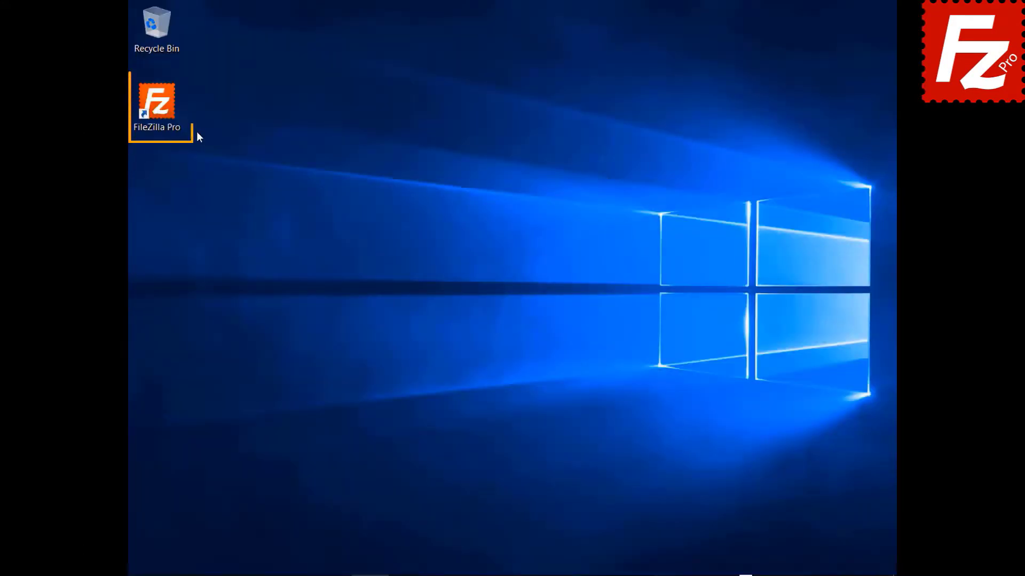
double_click(156, 104)
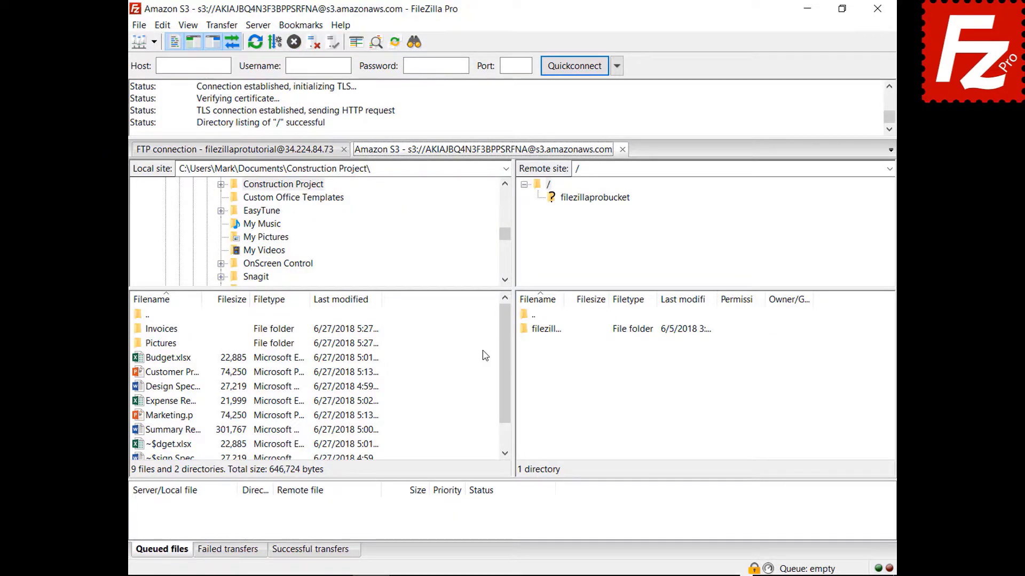
click(623, 150)
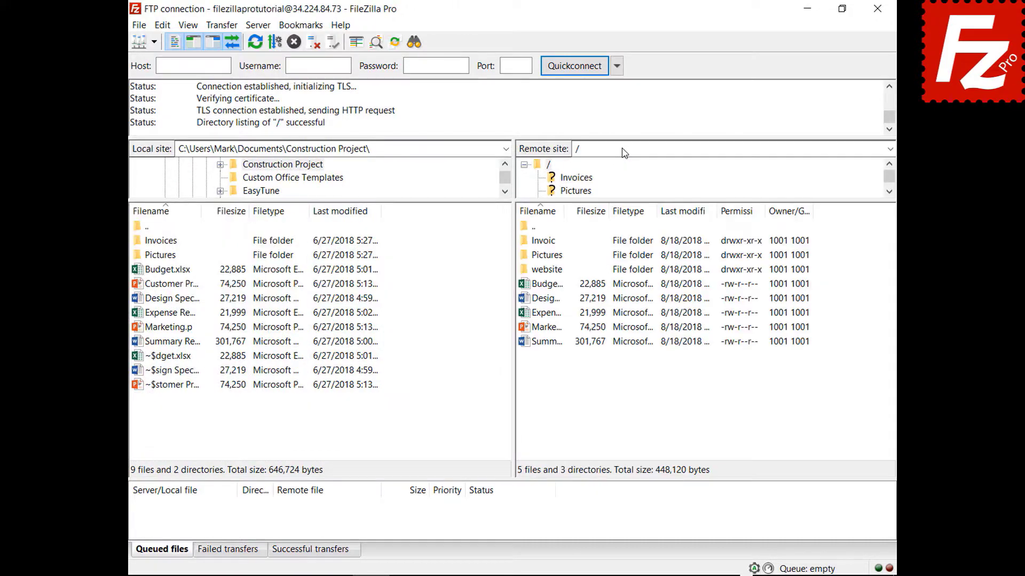
- Set 'When starting a new connection' to 'Connect in new tab', then connect to Amazon S3
click(162, 28)
click(181, 74)
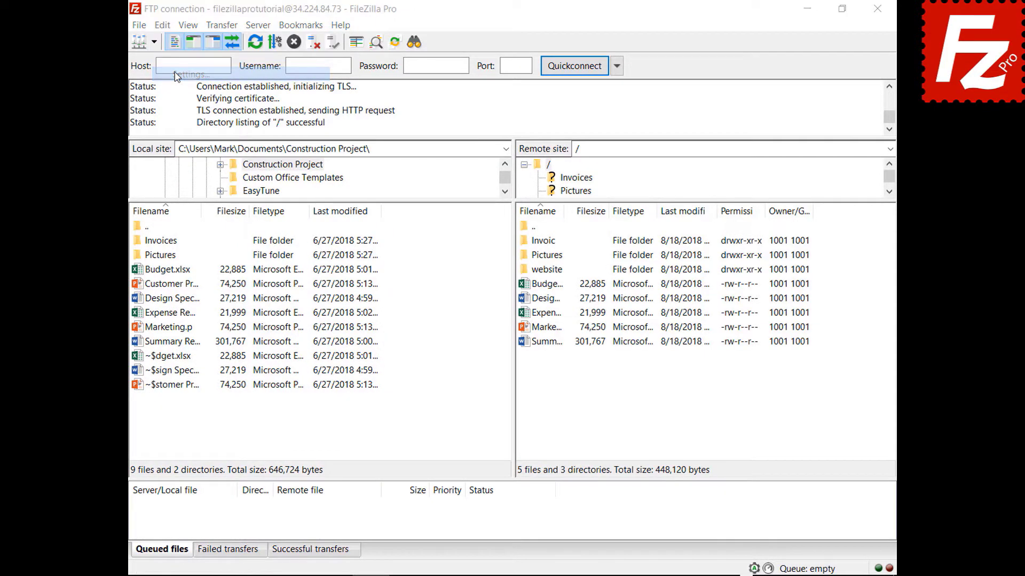
click(290, 323)
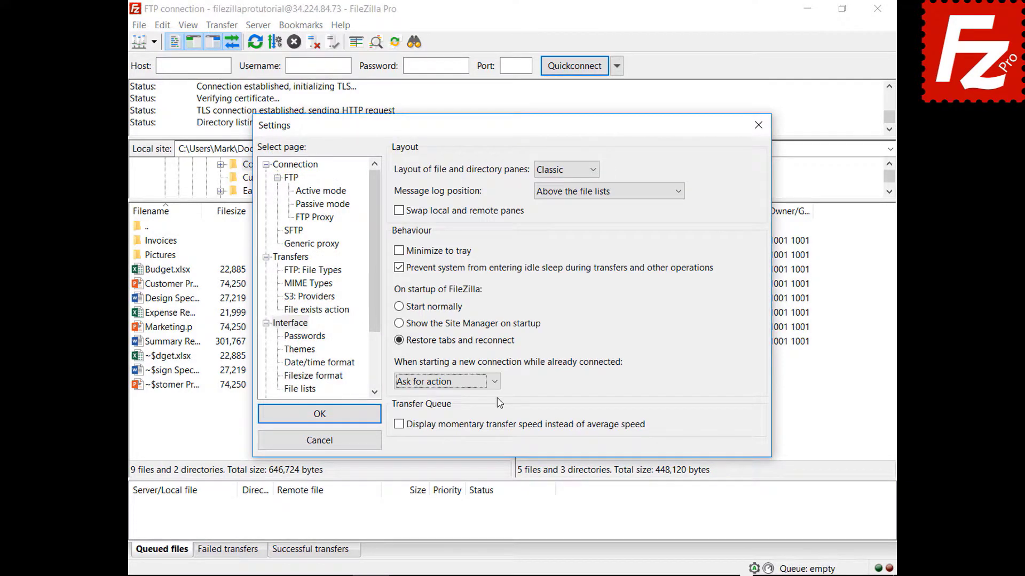
click(496, 383)
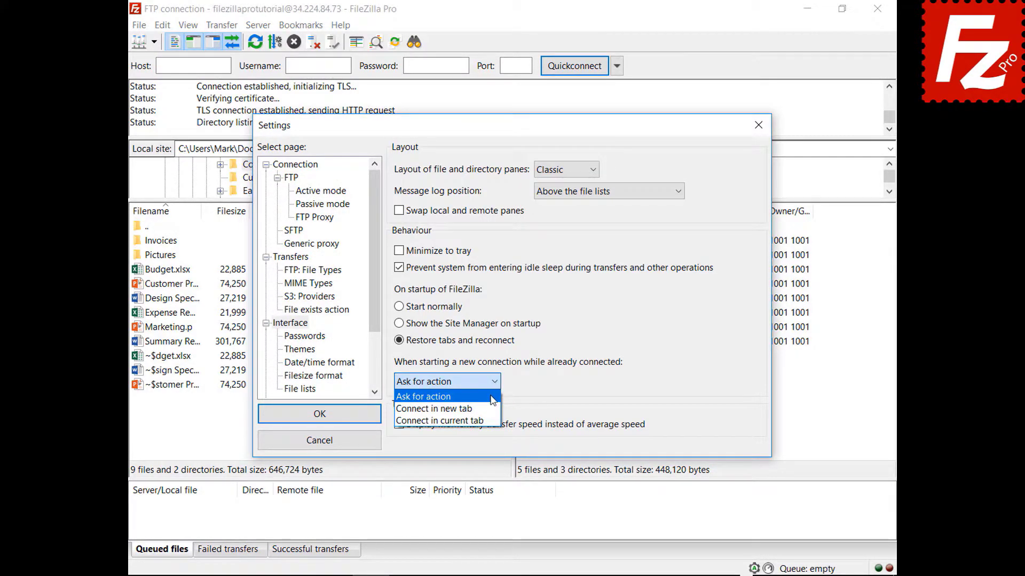
click(480, 407)
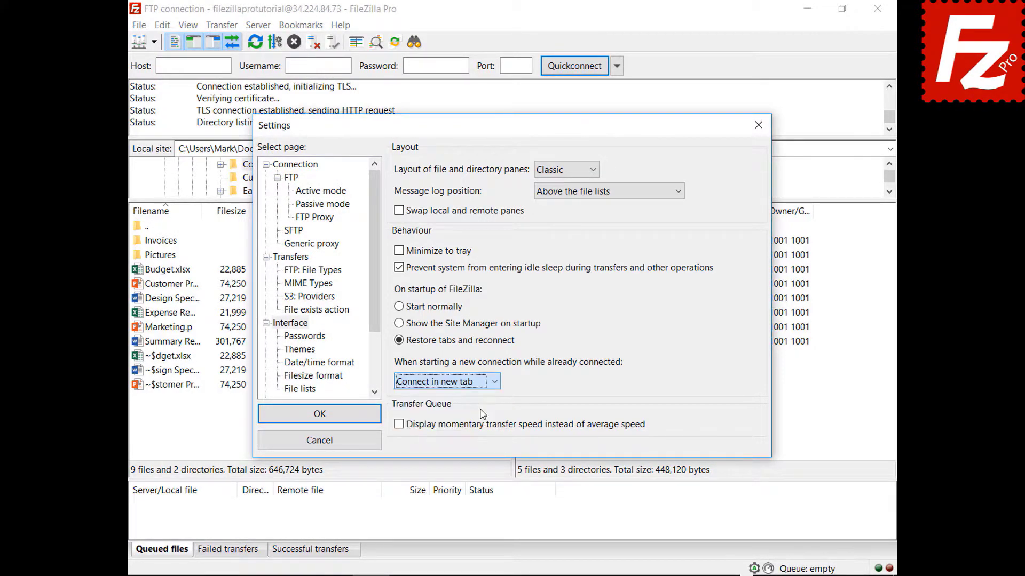
click(319, 415)
click(154, 42)
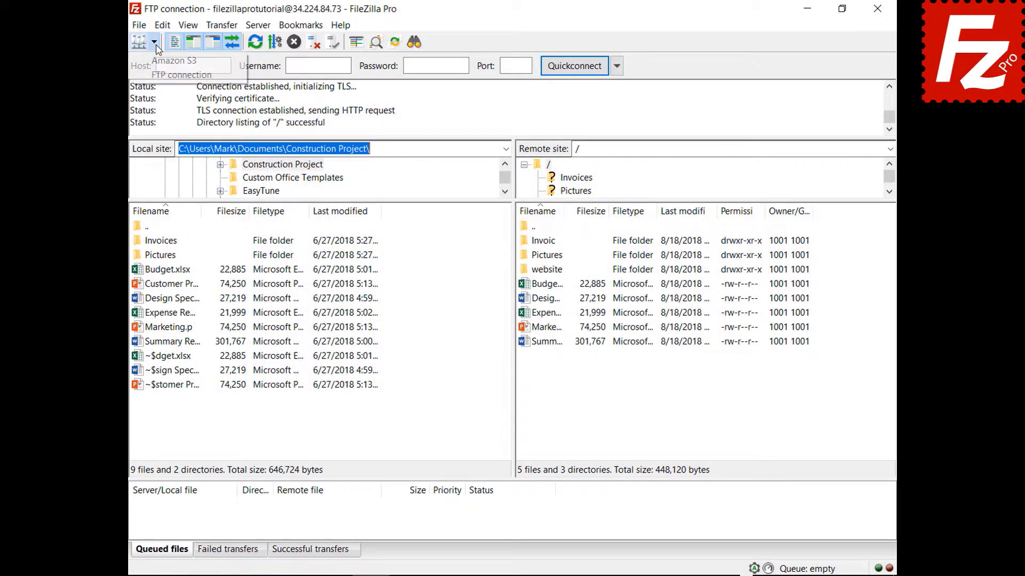
click(160, 61)
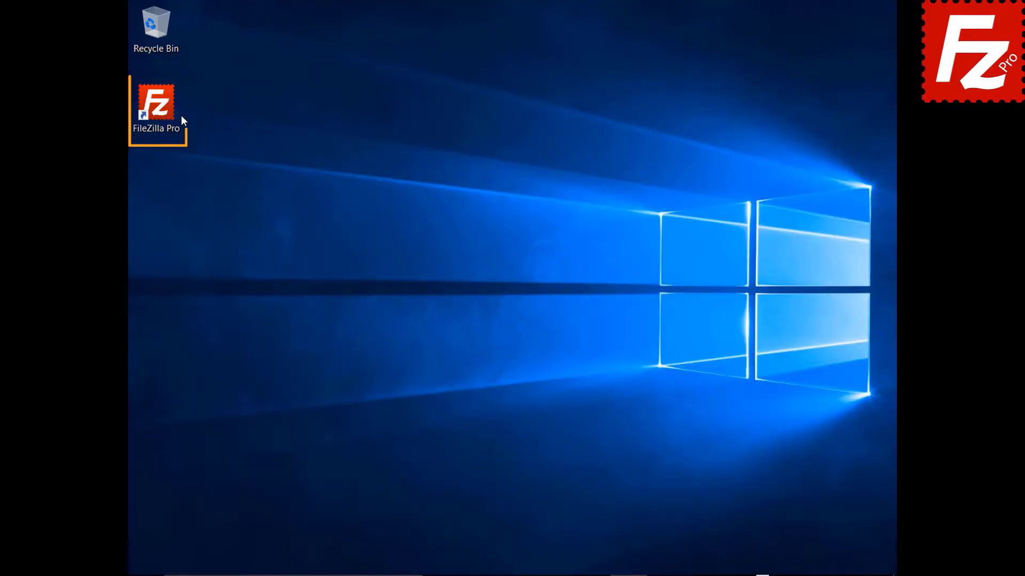
- Relaunch FileZilla Pro from the desktop shortcut, restoring the two Amazon S3 tabs
double_click(163, 111)
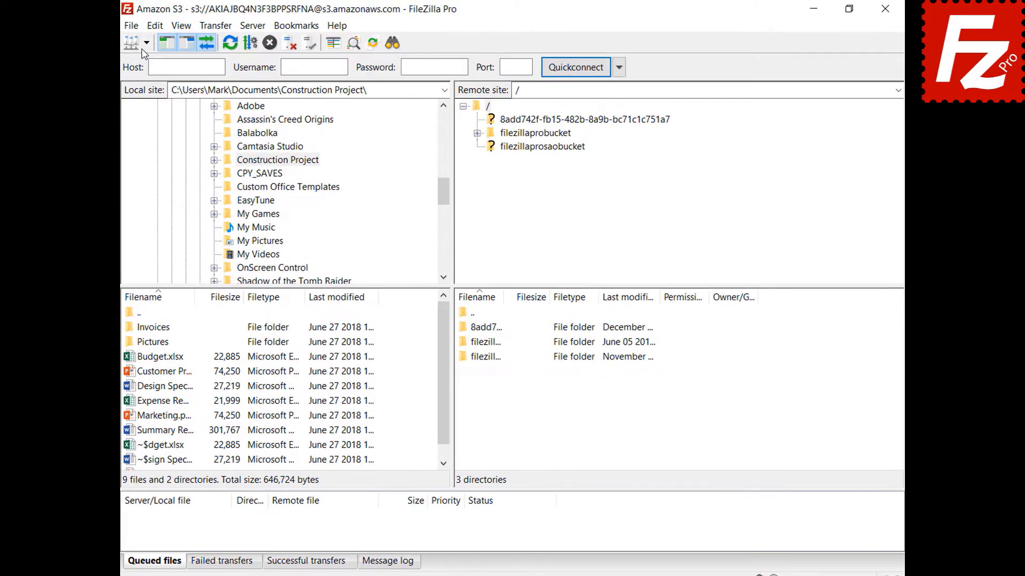
click(130, 44)
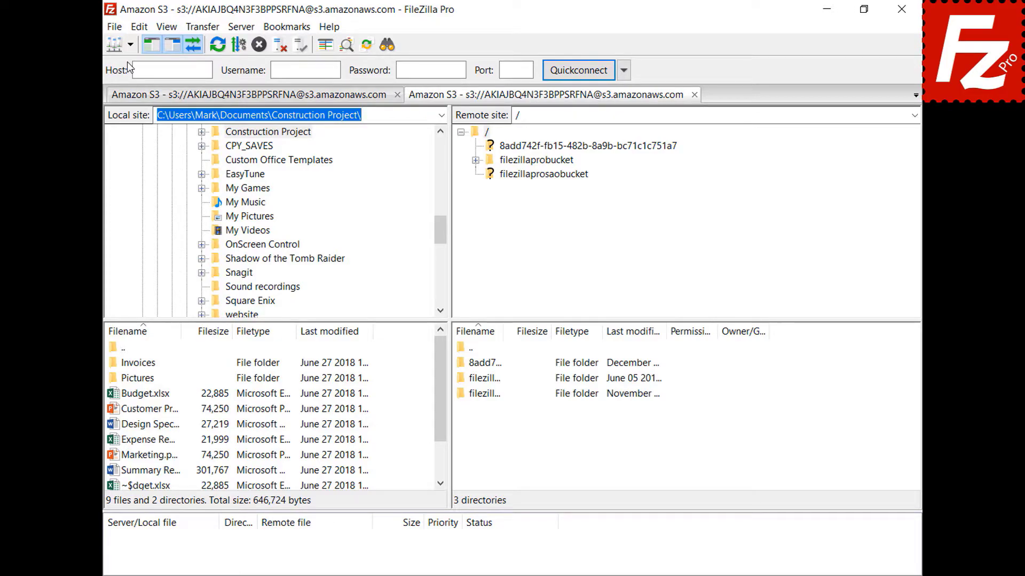
- Append 'New line' to README.TXT in filezillaprobucket, save it, and upload it back
click(543, 162)
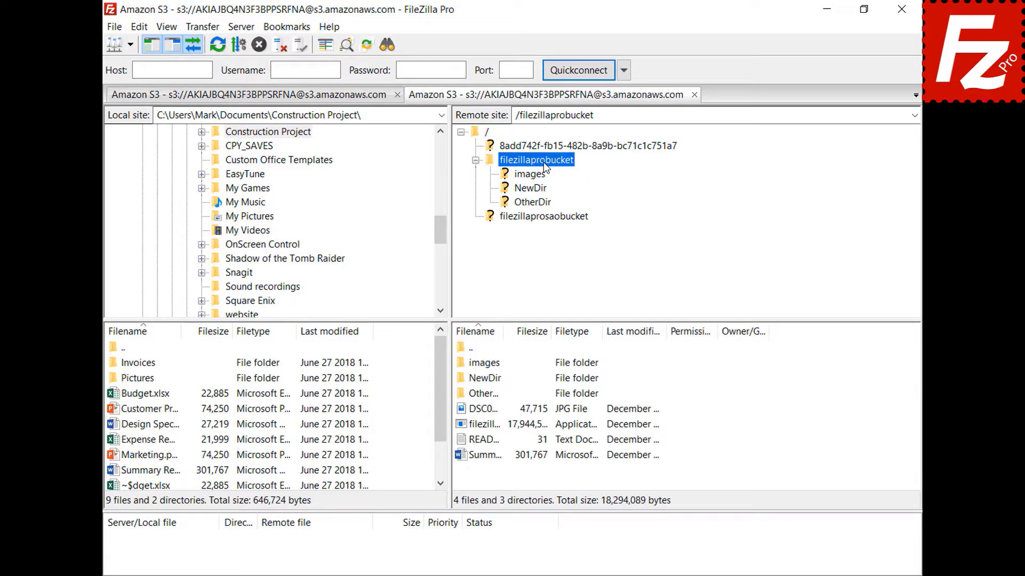
right_click(480, 443)
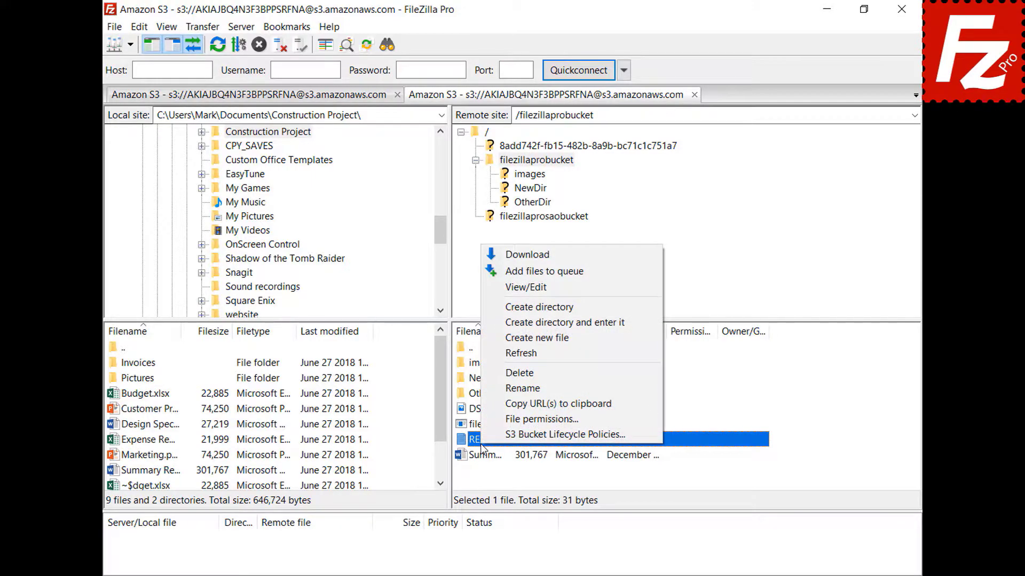
click(527, 288)
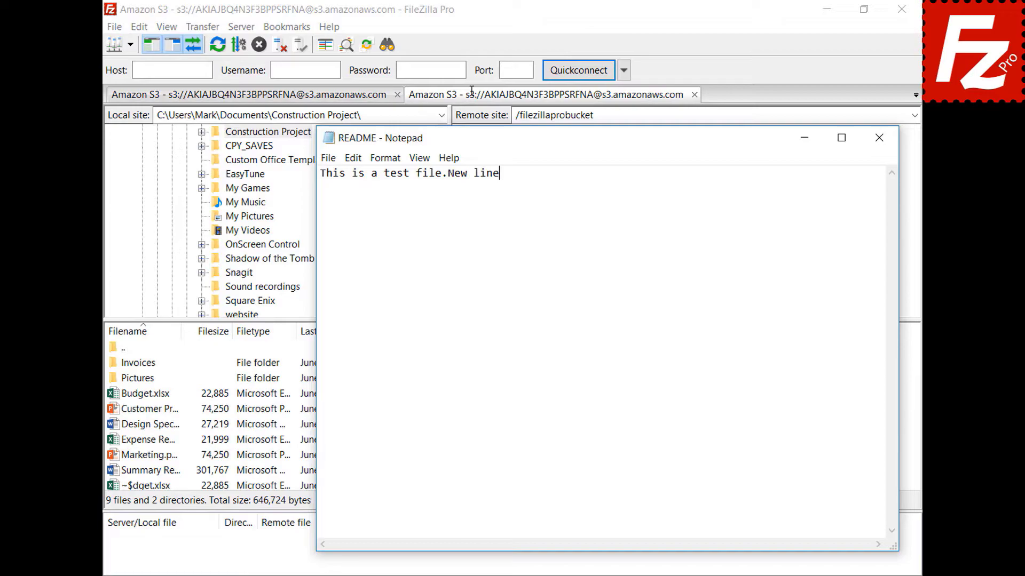
key(Return)
text(New line)
click(879, 143)
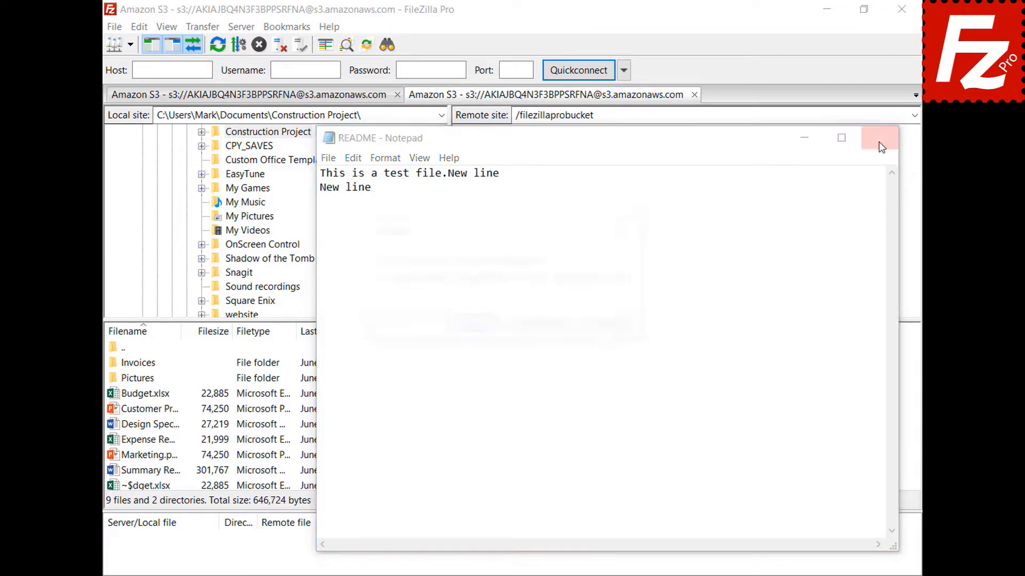
click(472, 326)
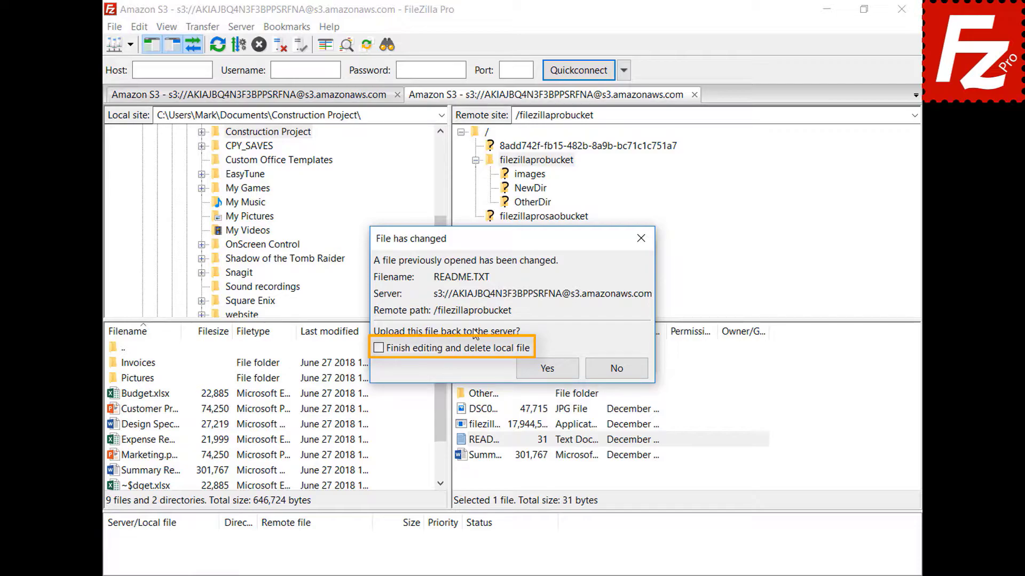
click(556, 373)
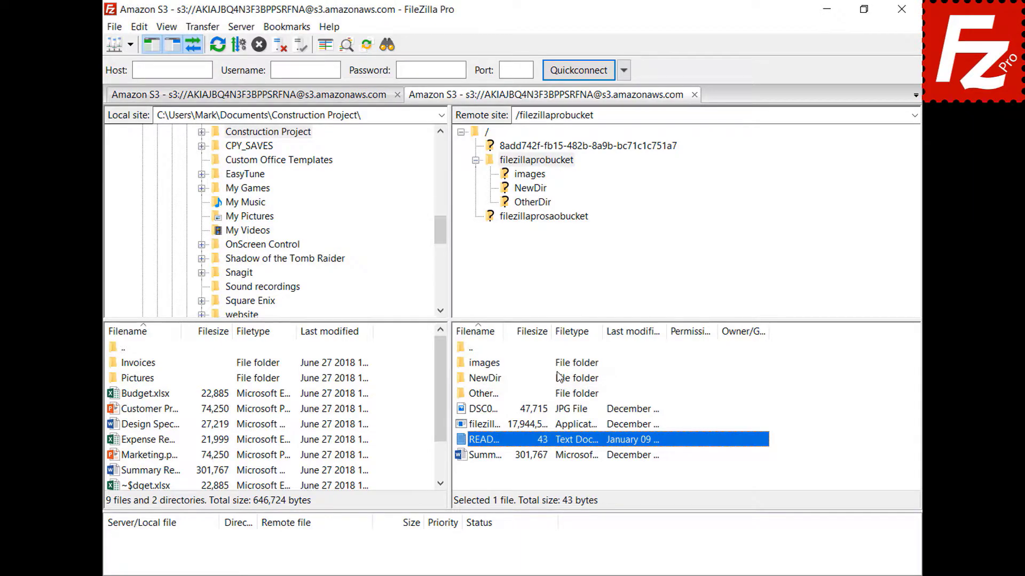
click(115, 27)
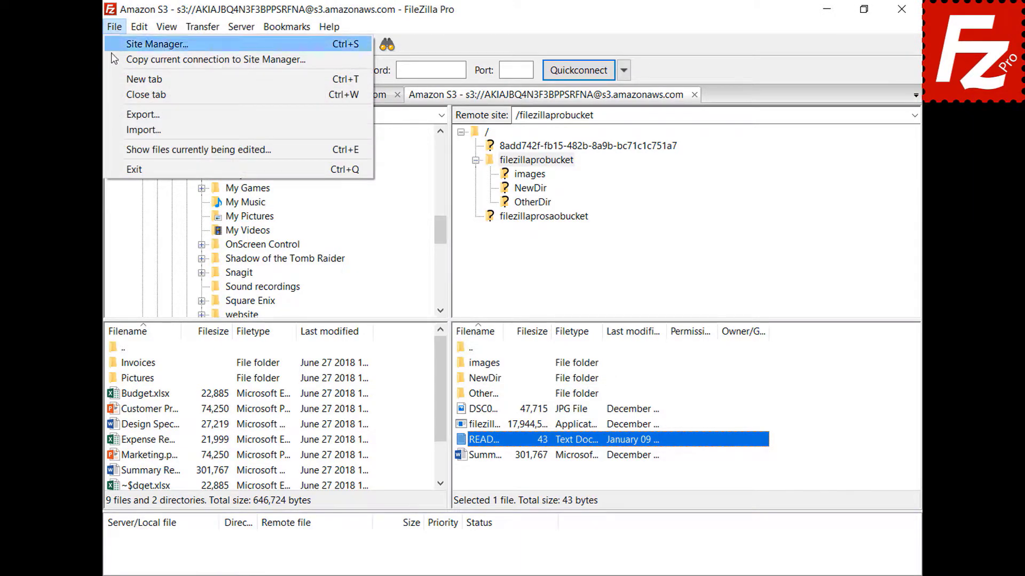
click(134, 150)
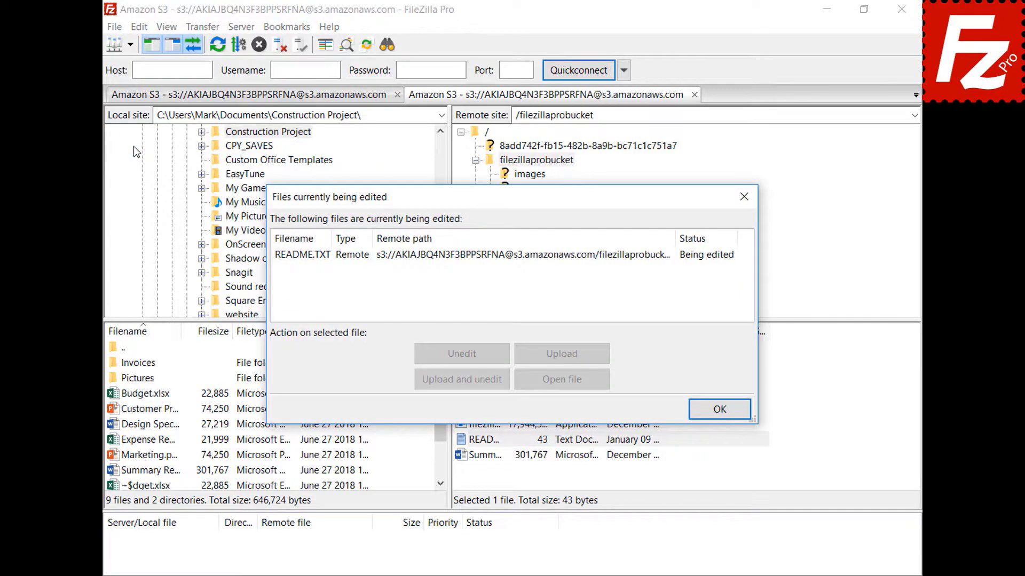
click(478, 255)
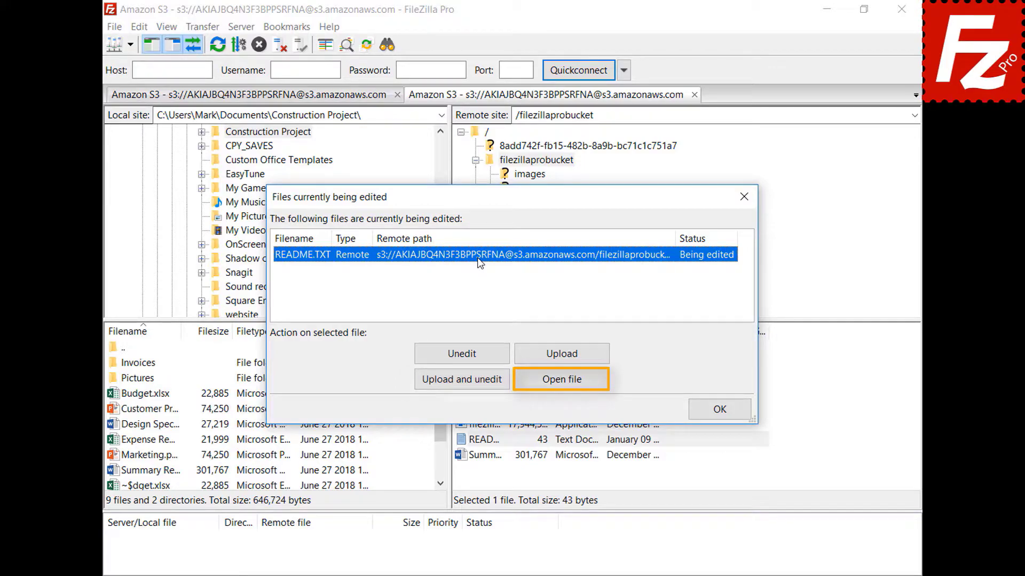
click(720, 409)
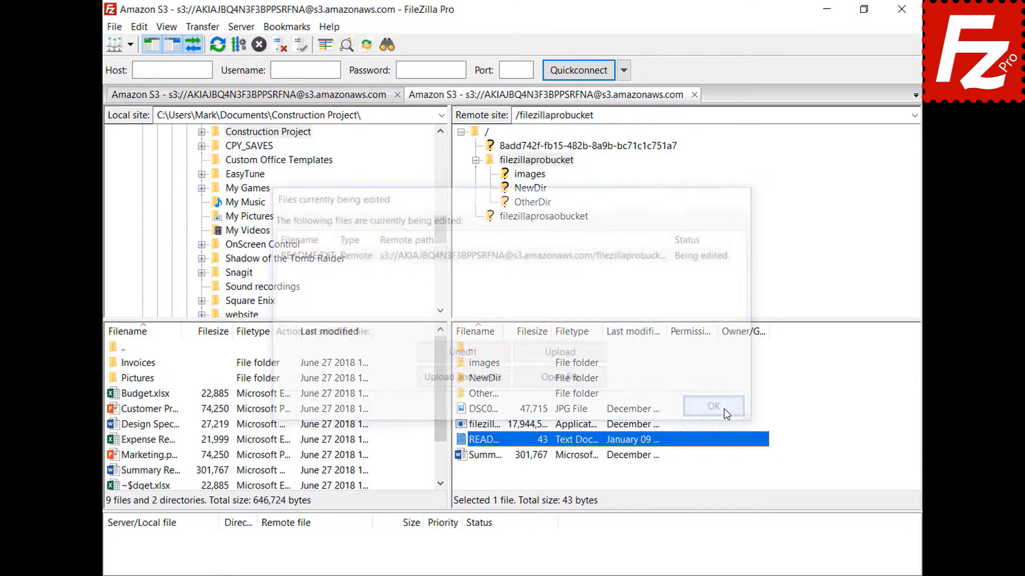
click(140, 28)
- Under File editing > Filetype associations, paste a jpg association to C:\Windows\system32\mspaint.exe
click(146, 80)
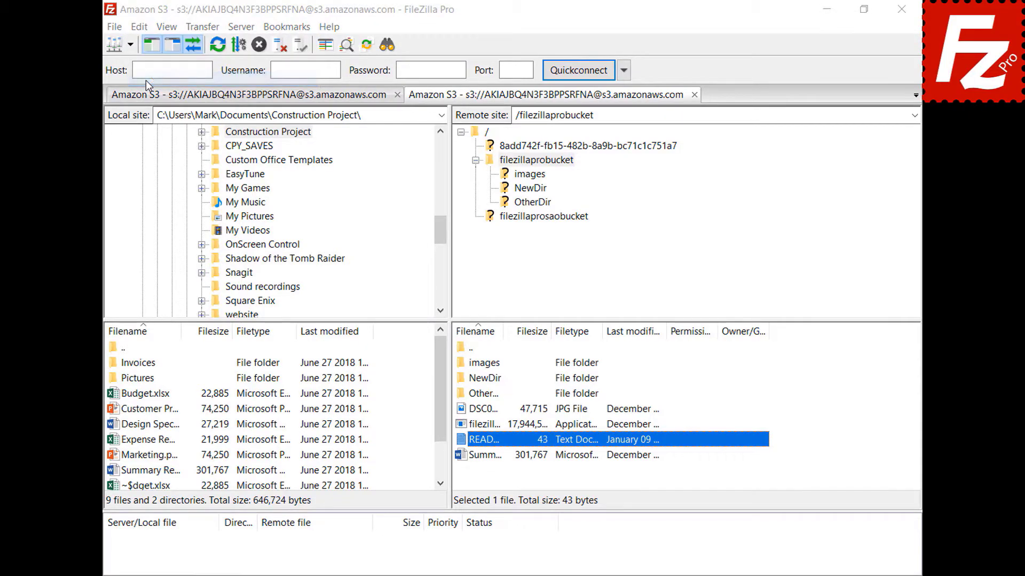
drag(363, 204, 372, 277)
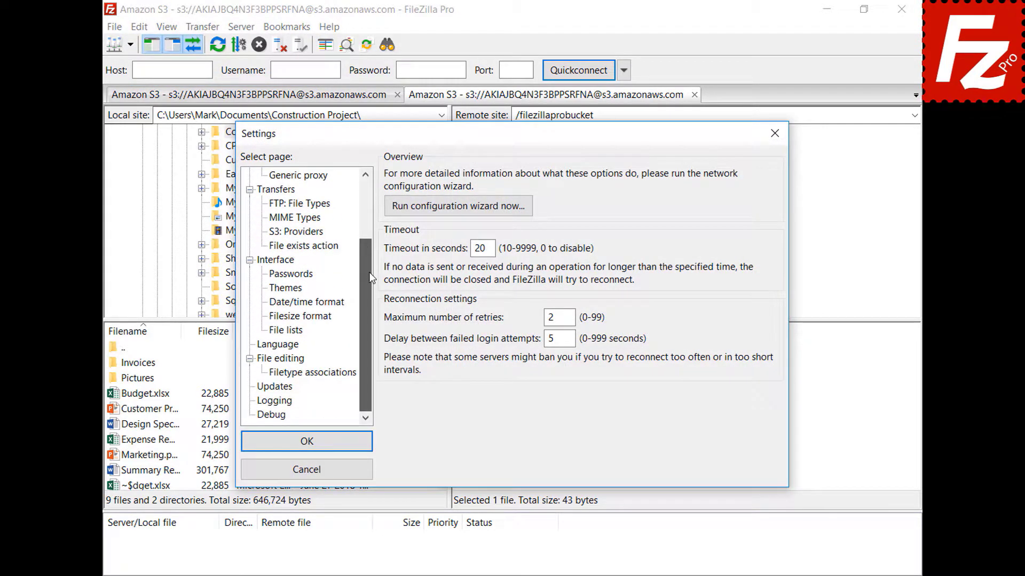
click(264, 359)
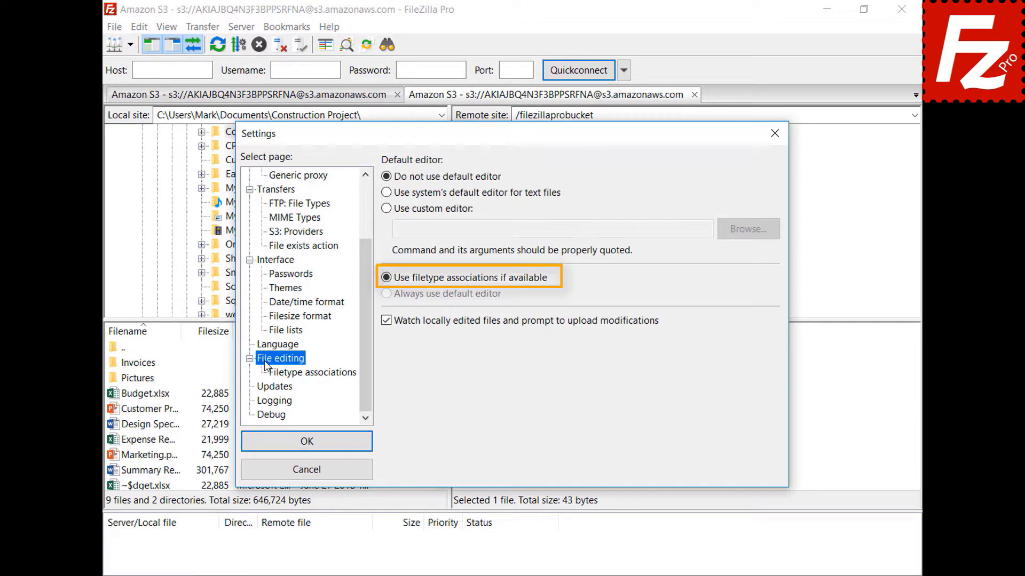
click(320, 377)
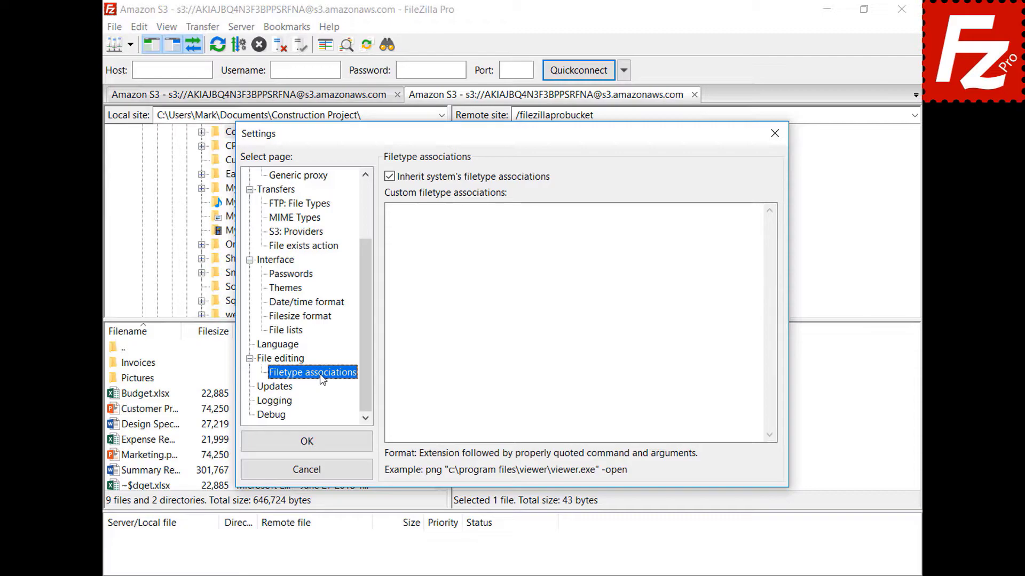
click(739, 223)
text(jpg "C:\Windows\system32\mspaint.exe")
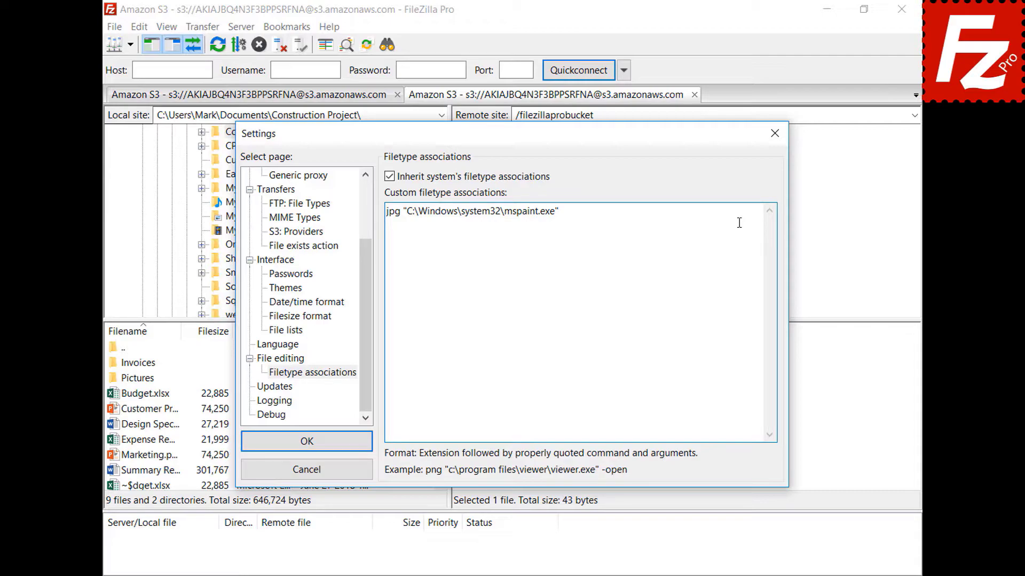
- Save the settings, then open the remote DSC00079 photo in Paint and close it
click(252, 449)
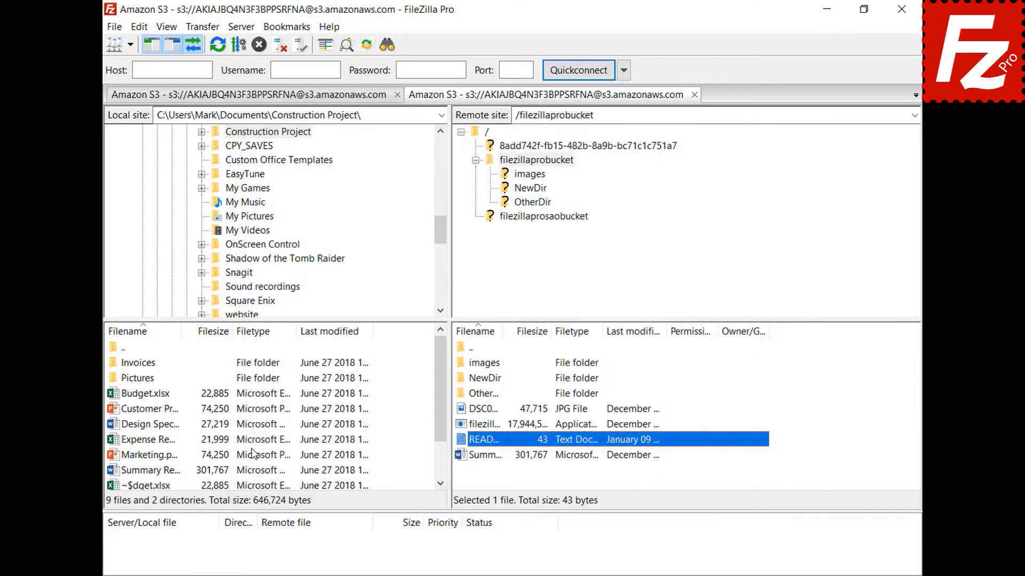
right_click(461, 410)
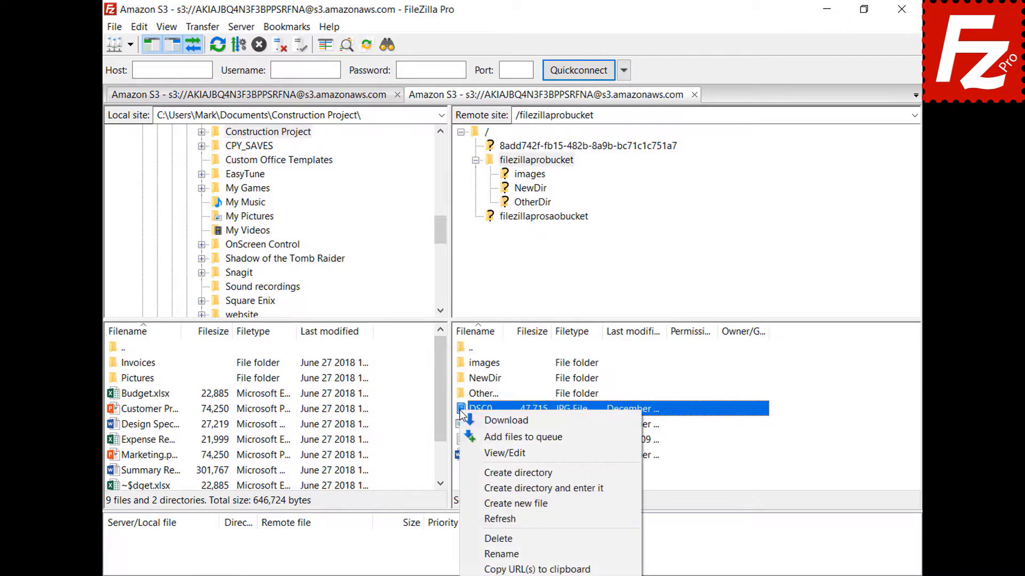
click(481, 453)
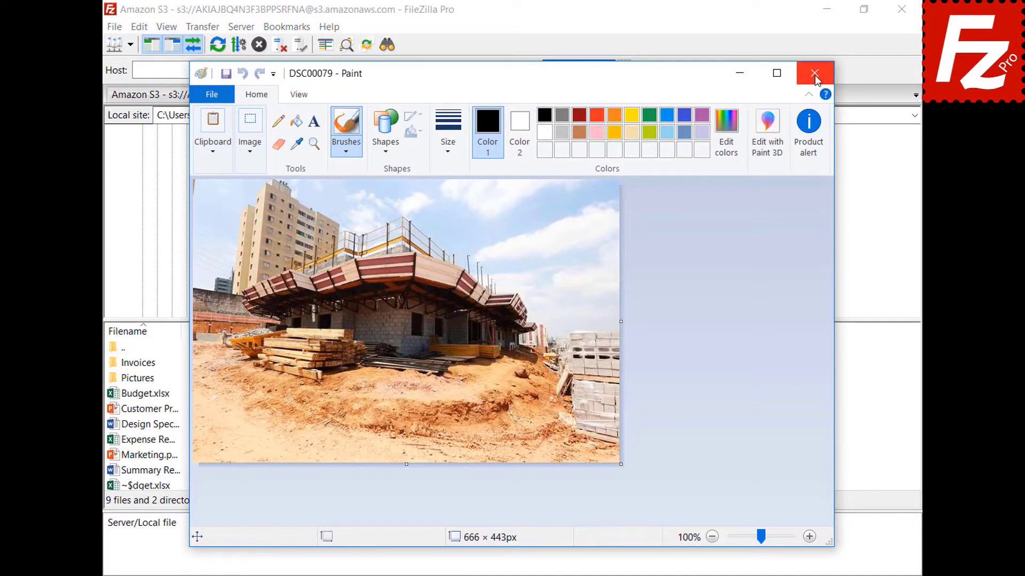
click(815, 75)
- Reopen Settings and display the File editing page
click(139, 28)
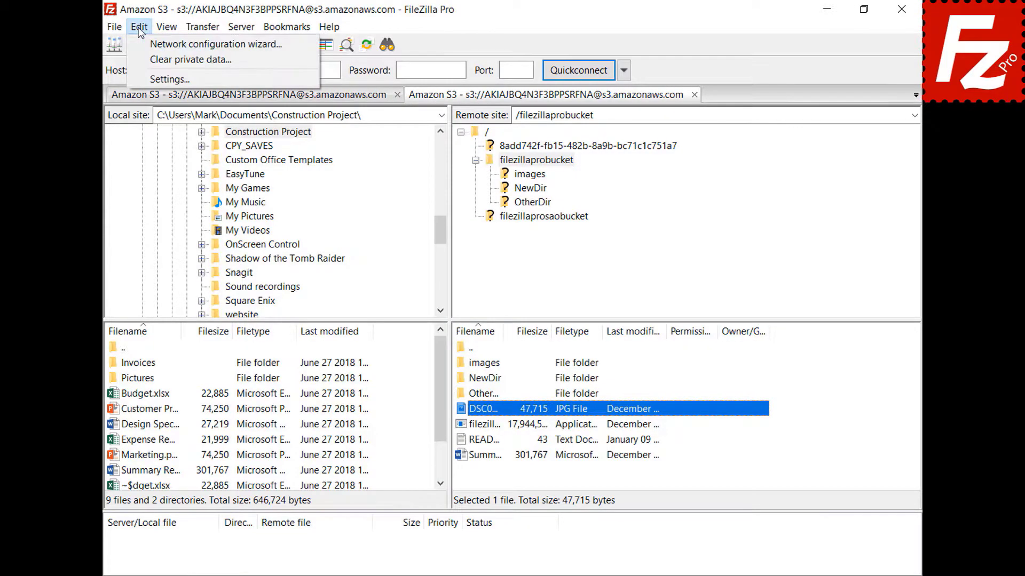
click(148, 79)
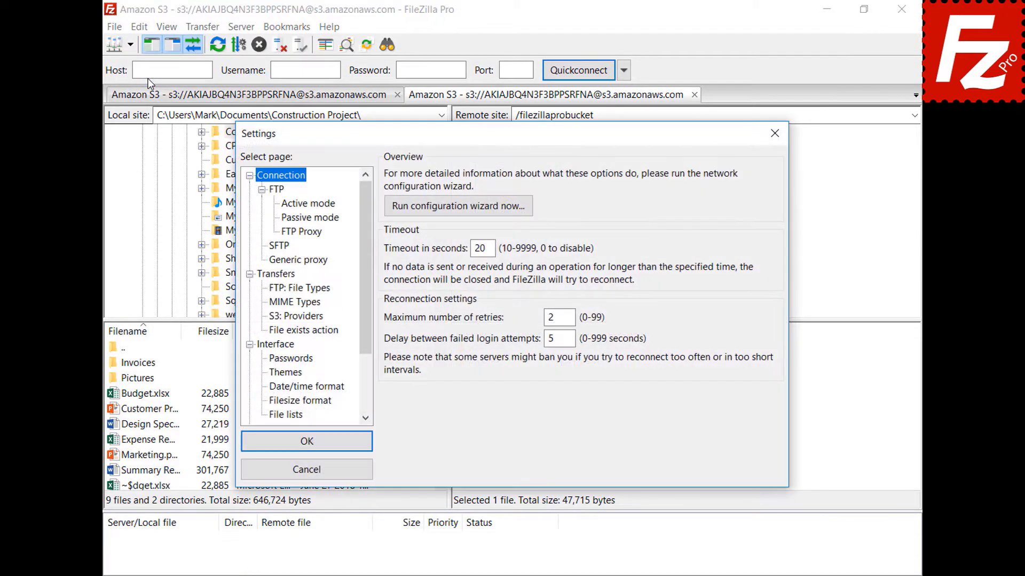
drag(364, 190, 367, 247)
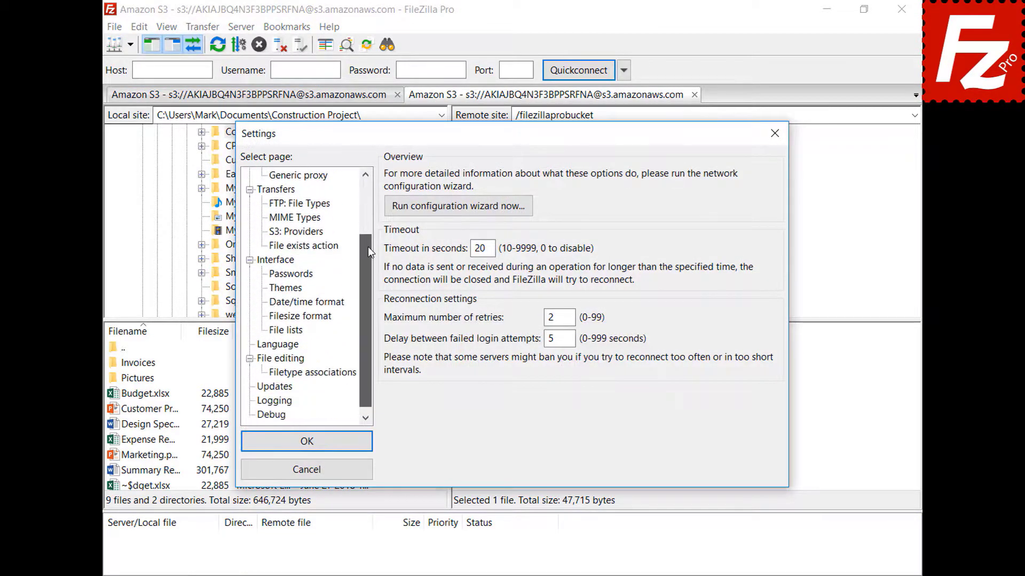
click(266, 361)
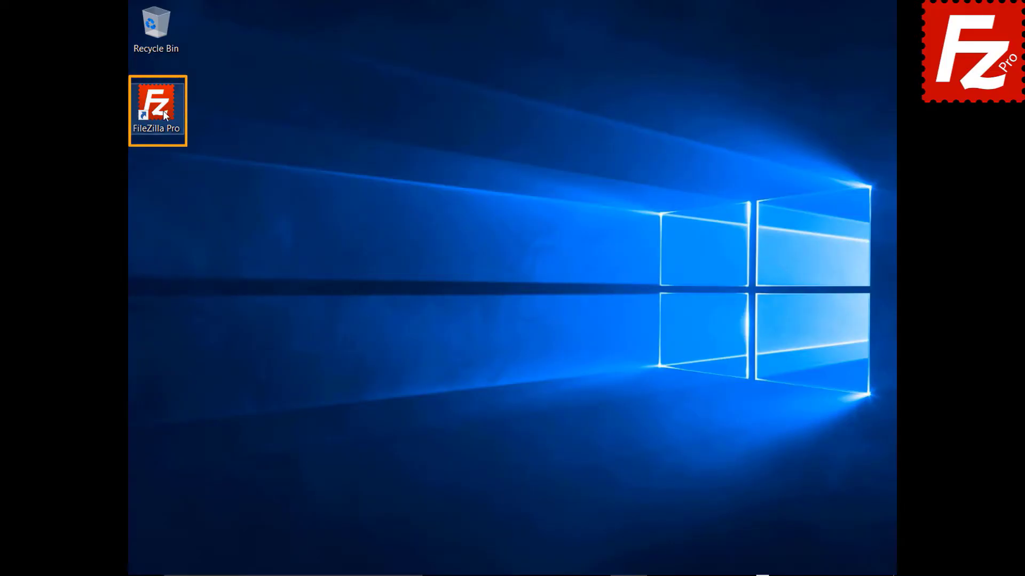
- Launch FileZilla Pro and connect to the saved FTP site
double_click(164, 113)
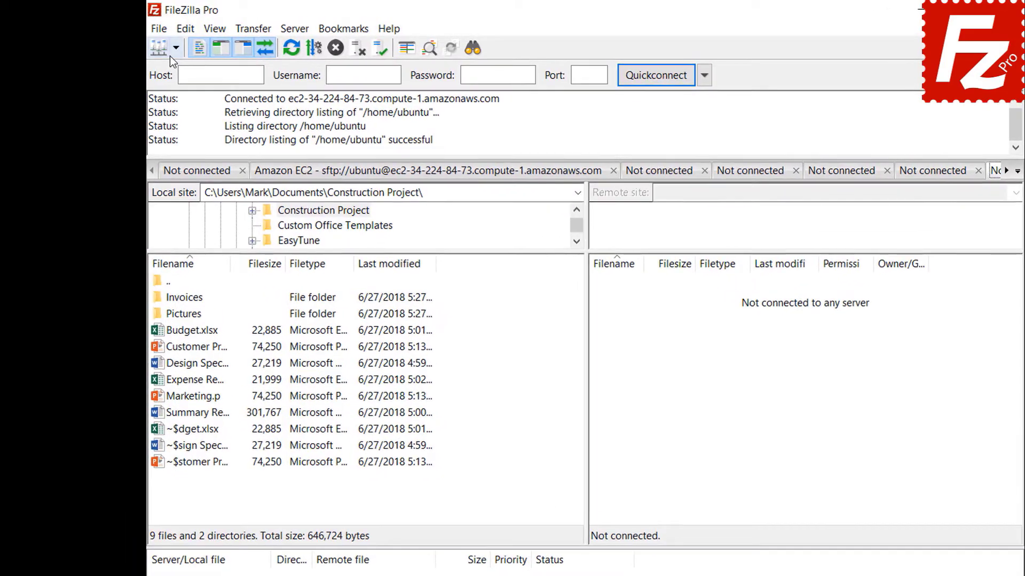
click(153, 43)
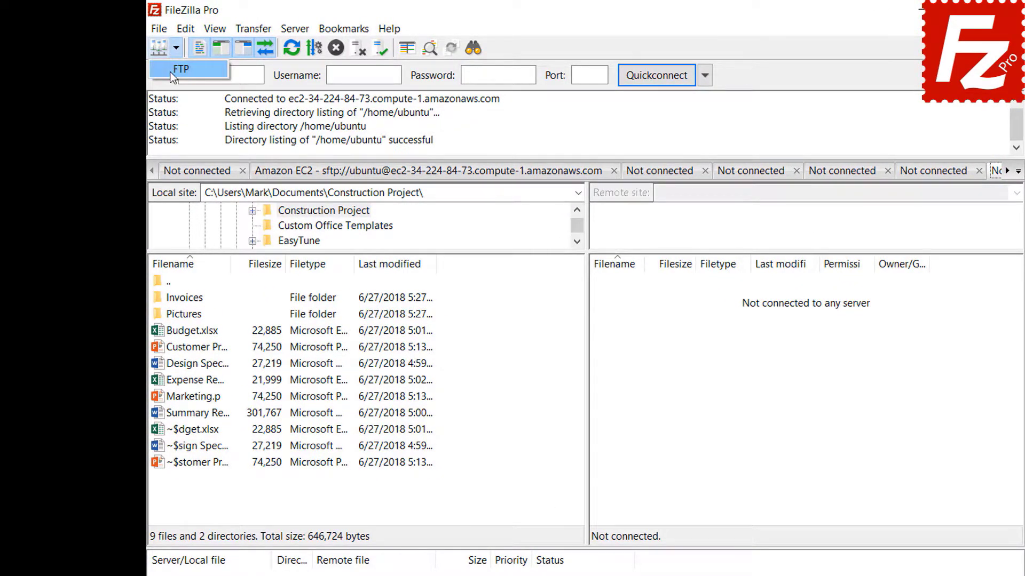
click(172, 73)
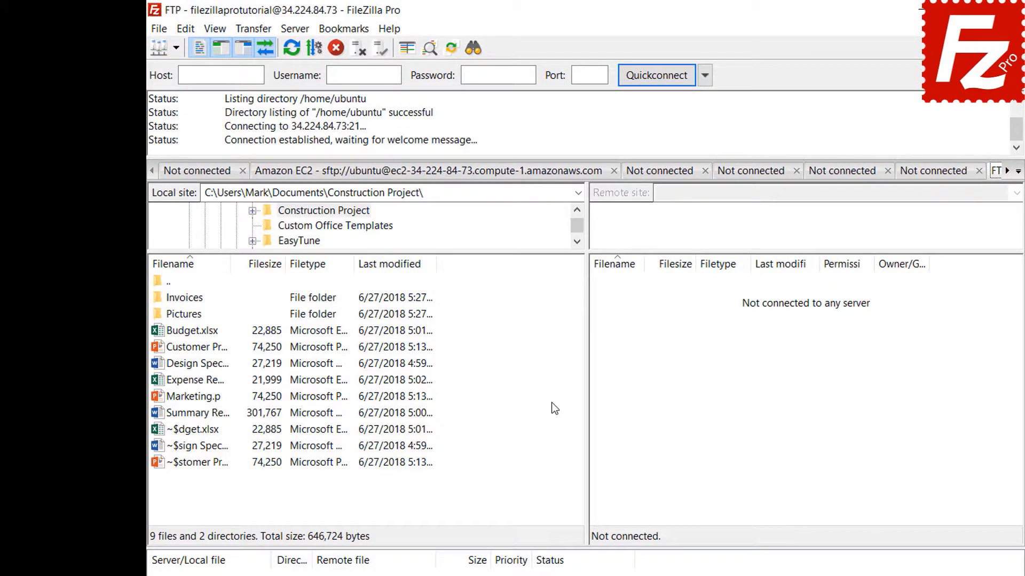
- Add a site-specific bookmark 'FTP-Pictures' with local Pictures folder and remote directory /Pictures
click(346, 32)
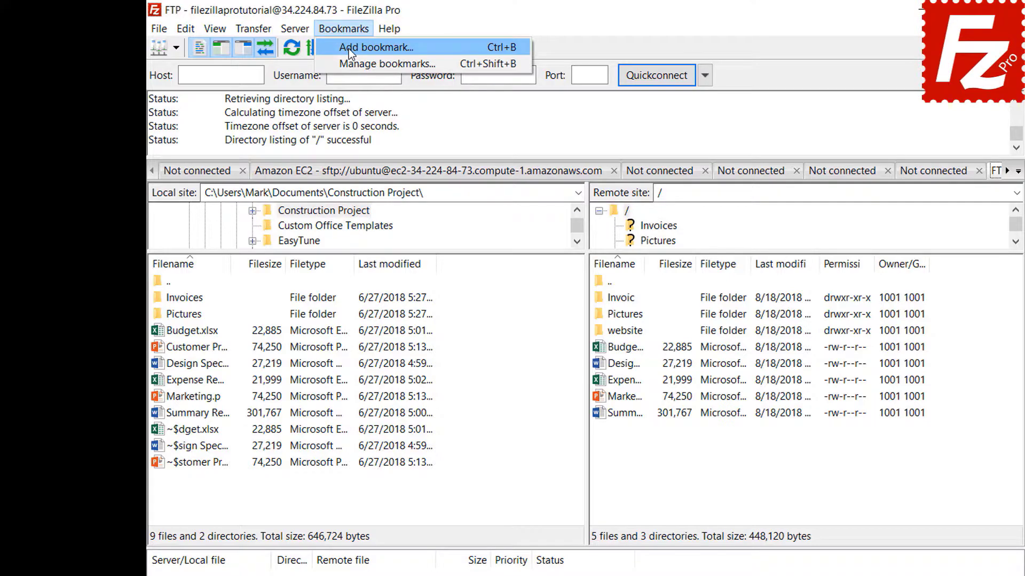
click(348, 49)
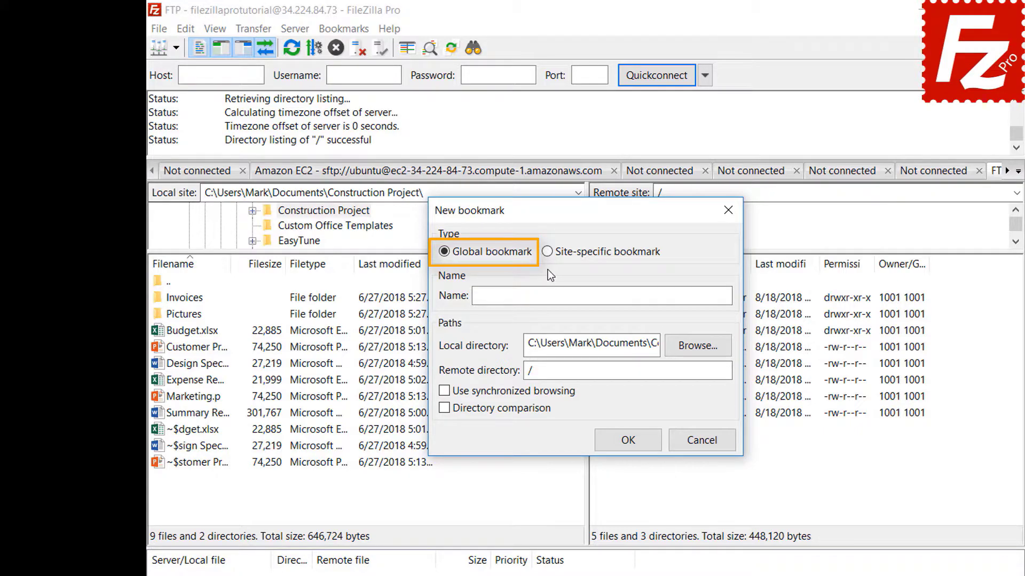
click(547, 252)
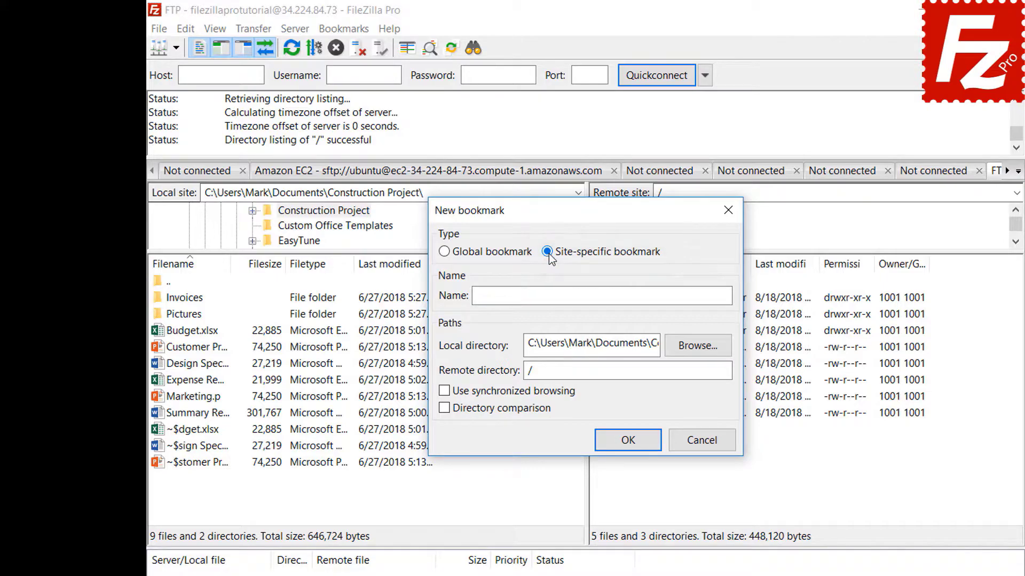
click(678, 293)
text(FTP-Pictures)
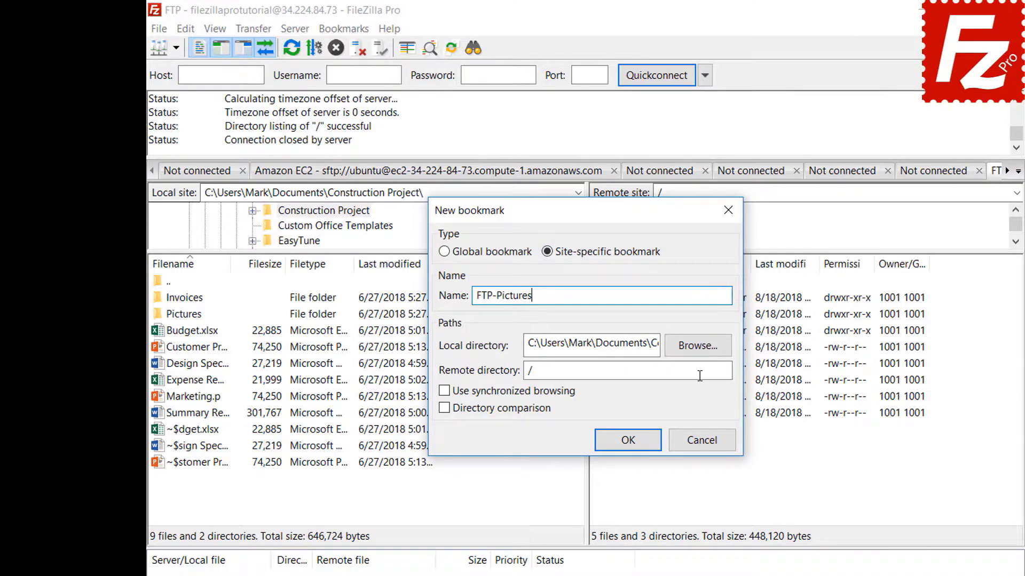
click(697, 347)
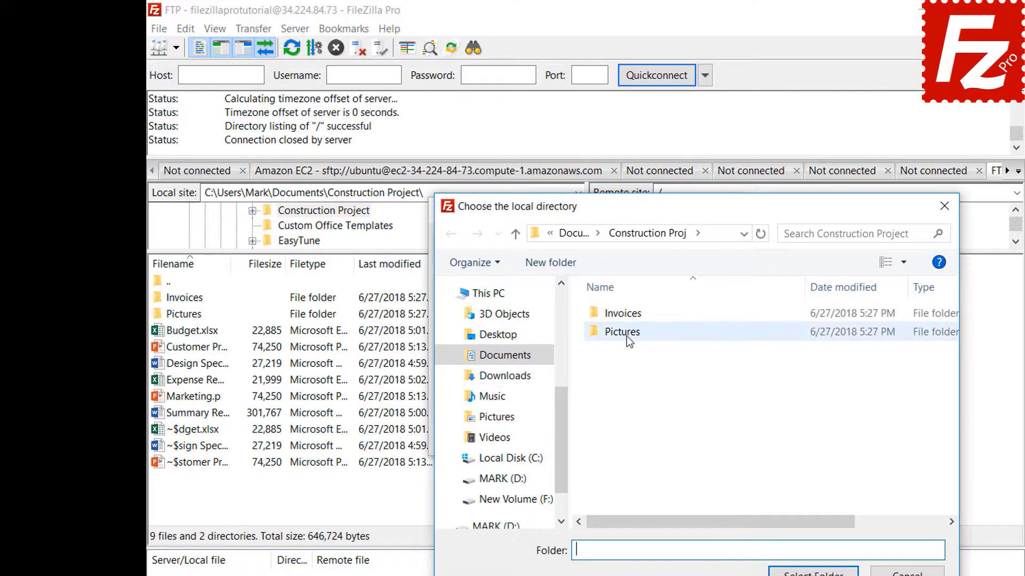
double_click(625, 333)
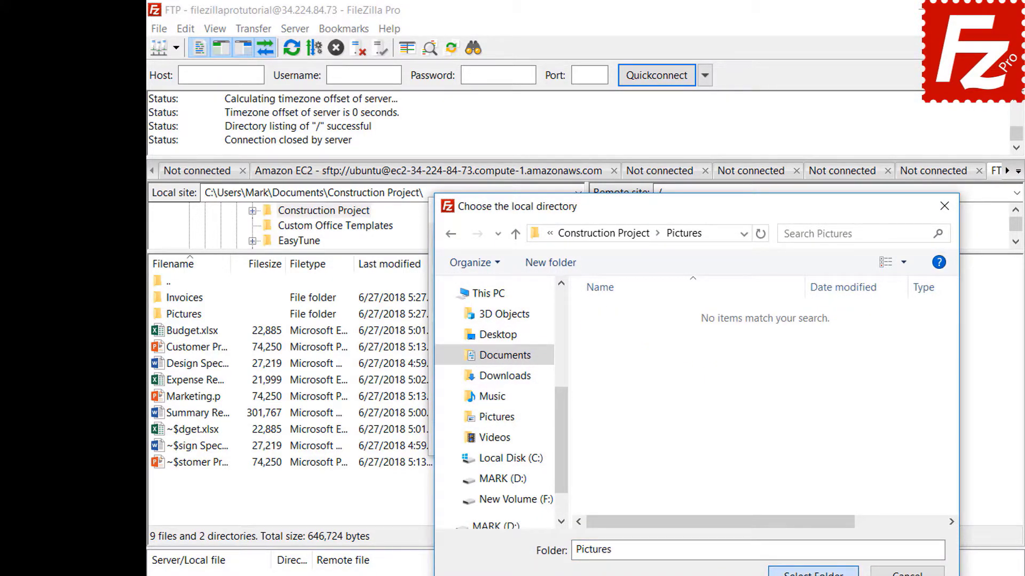
click(813, 573)
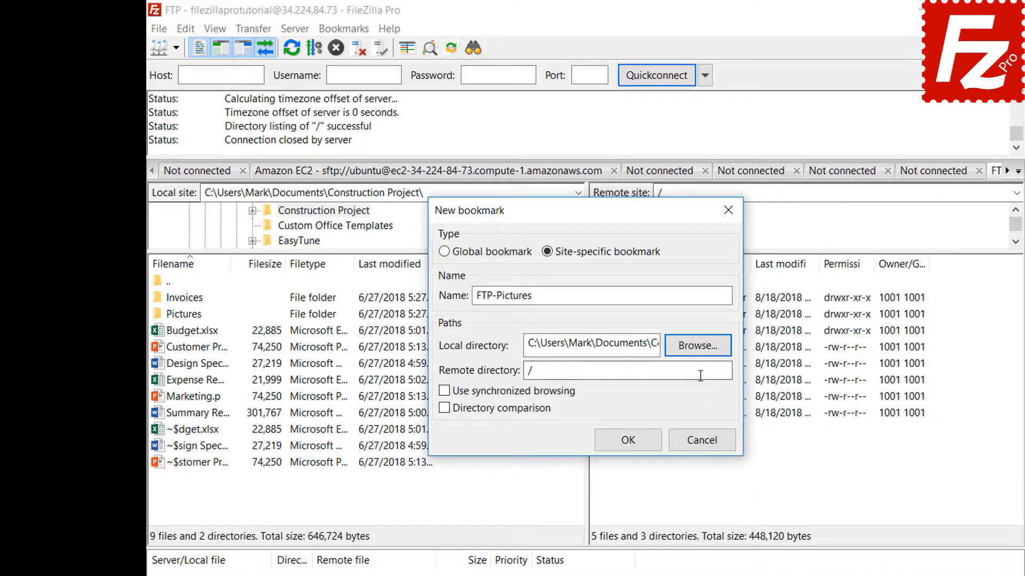
click(700, 373)
text(Pictures)
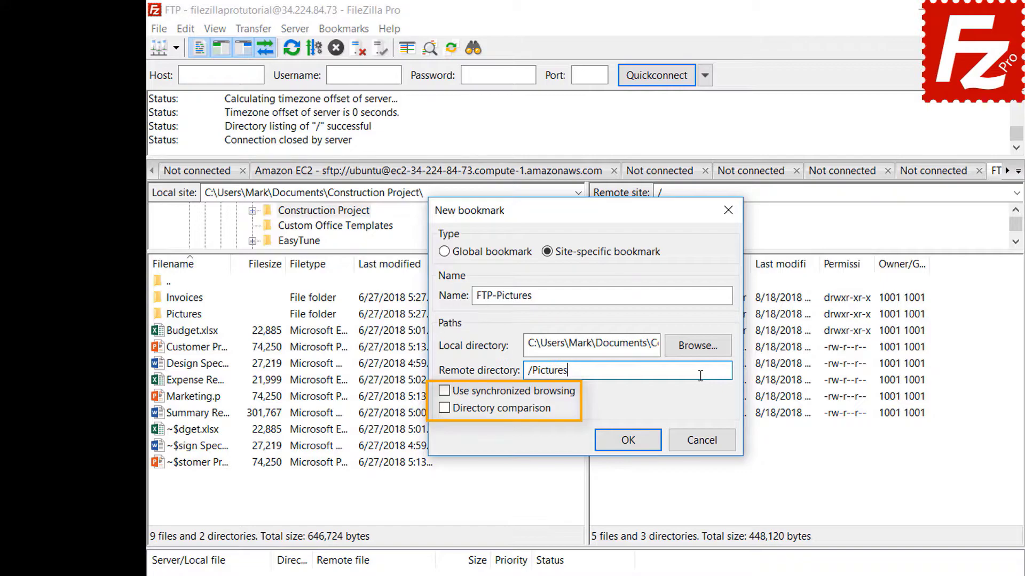
click(649, 443)
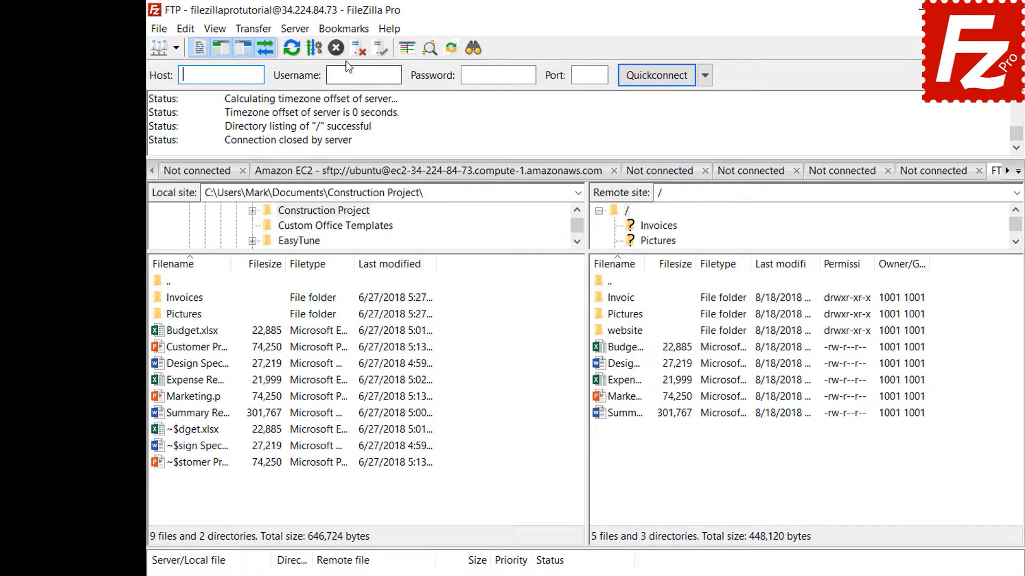
- Jump to the FTP-Pictures bookmark so both panes show Pictures, then disconnect
click(344, 30)
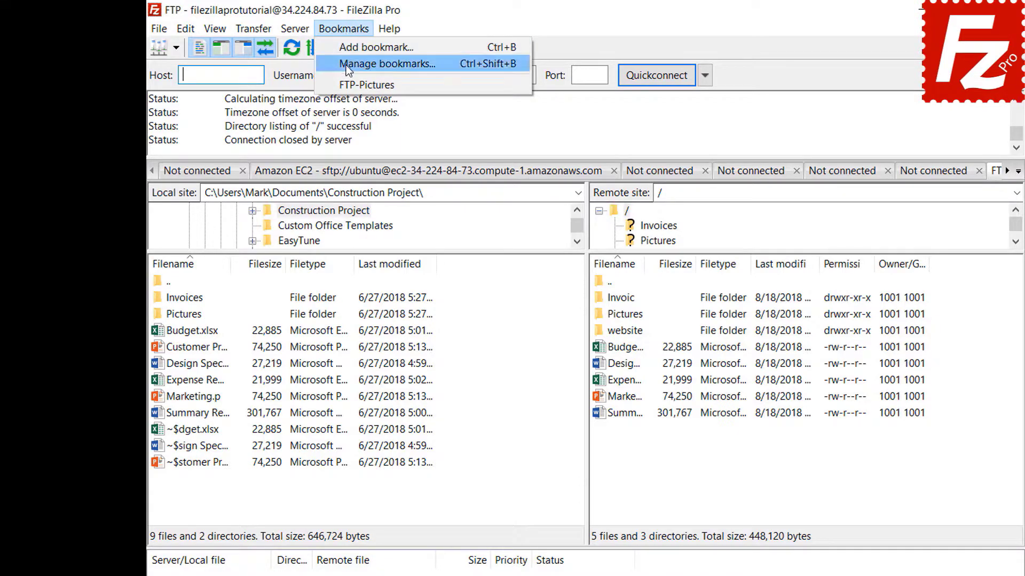
click(346, 85)
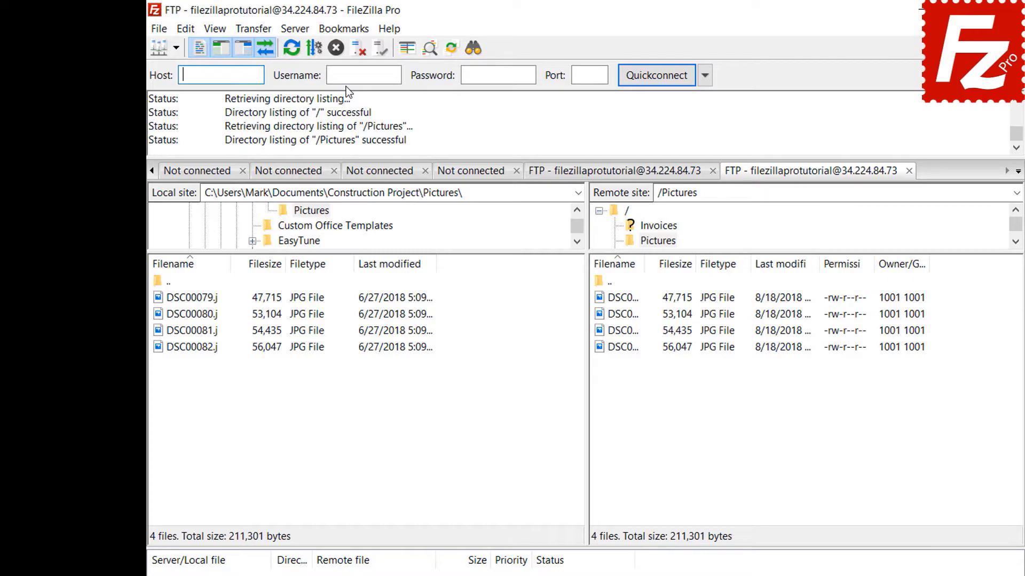
click(357, 49)
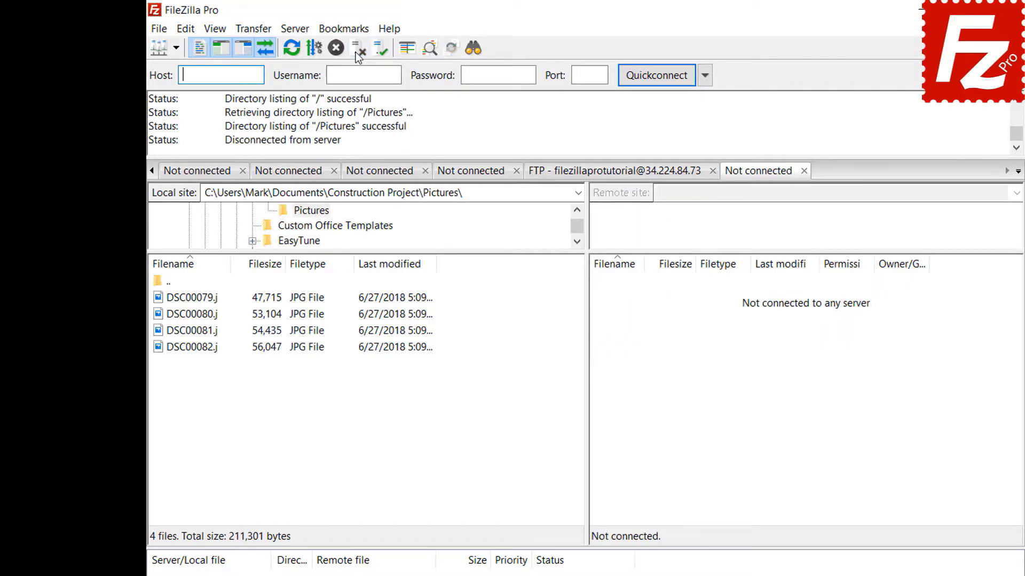
- Reconnect via FTP-Pictures in the Site Manager, then open the bookmark manager
click(159, 30)
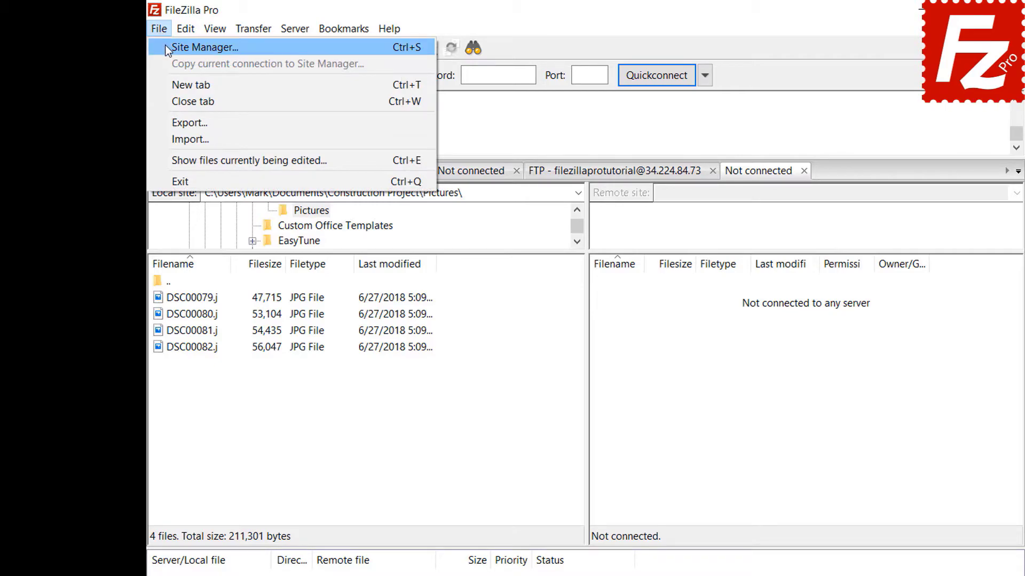
click(164, 47)
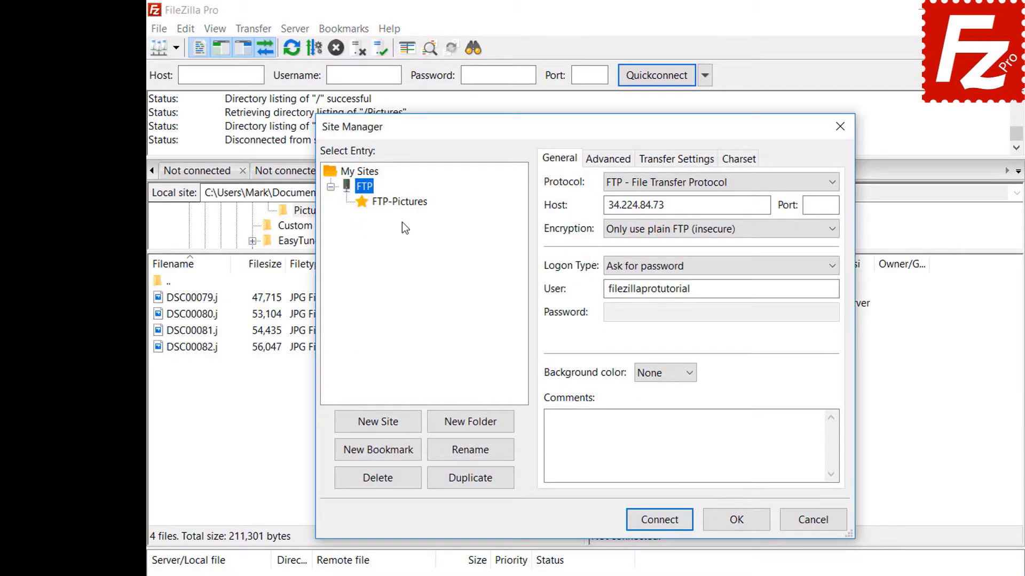
click(401, 203)
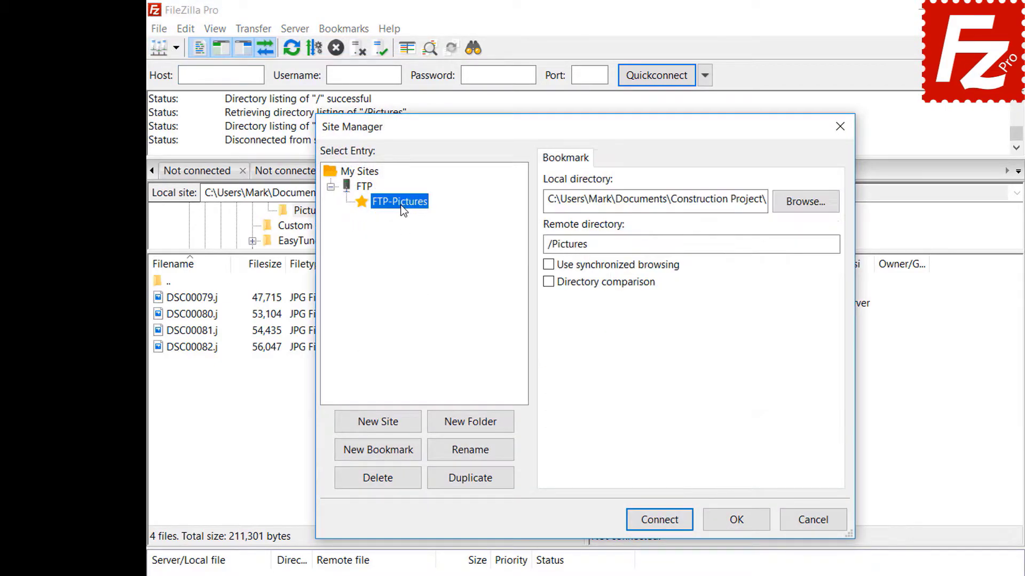
click(667, 523)
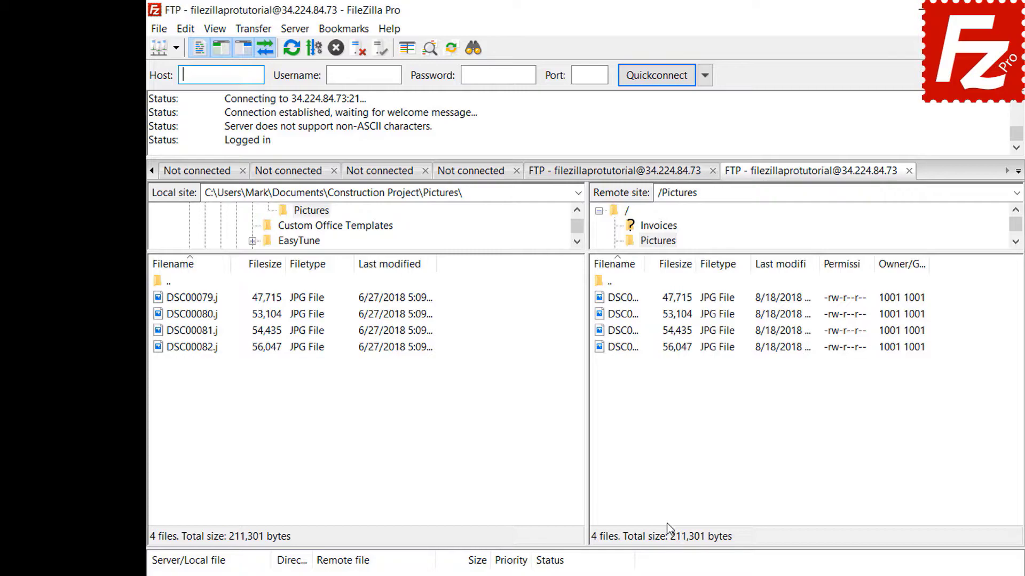
click(343, 28)
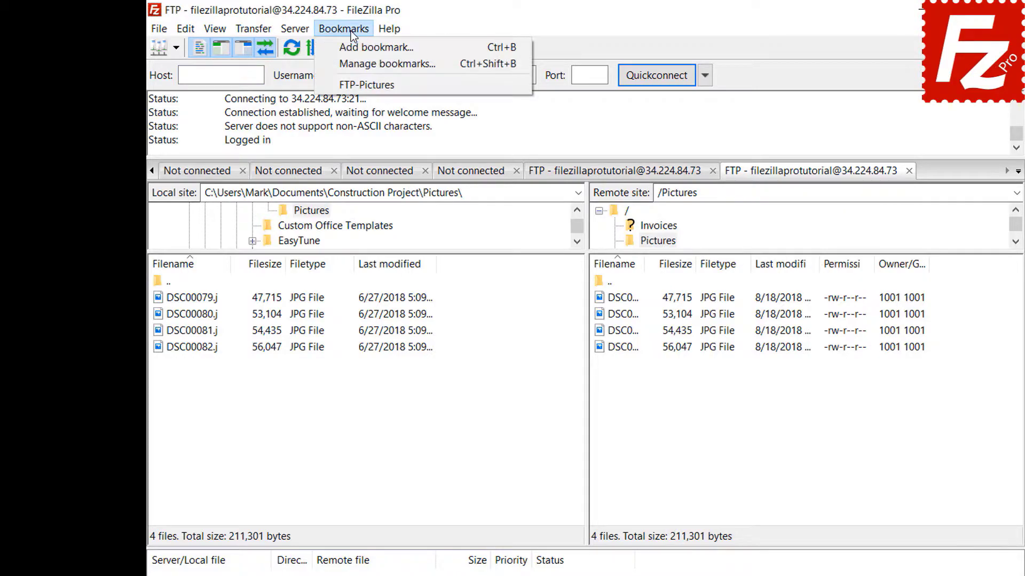
click(352, 58)
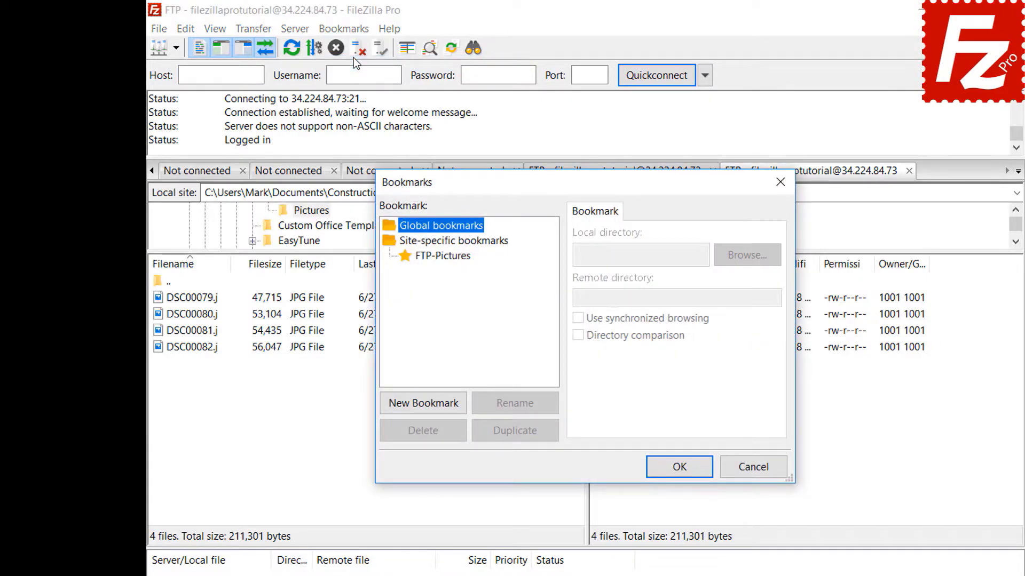
- Select the FTP-Pictures bookmark in the Bookmarks dialog to review its directories
click(447, 257)
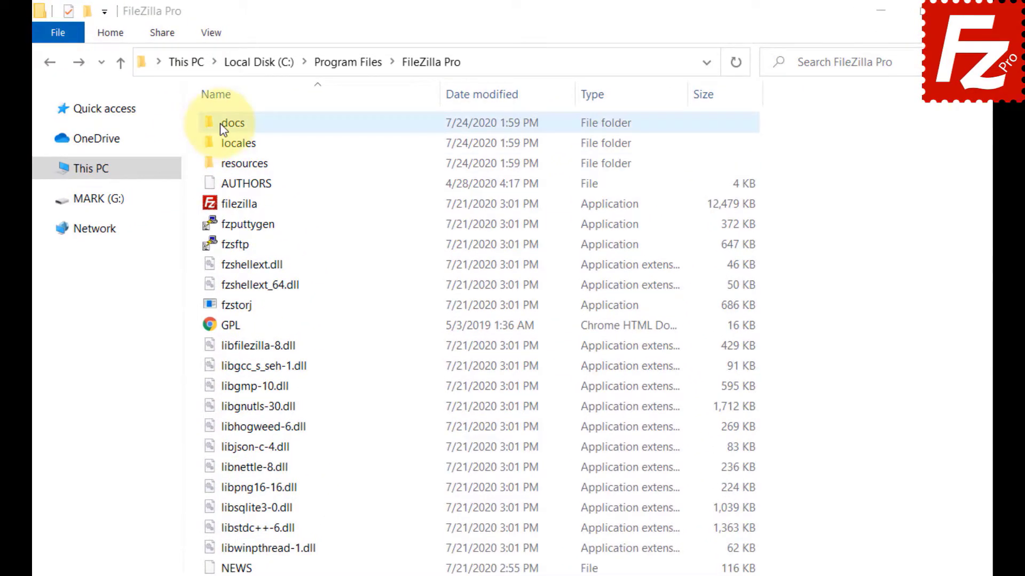
- Open the fzdefaults.xml example from the FileZilla Pro docs folder in Notepad
double_click(220, 123)
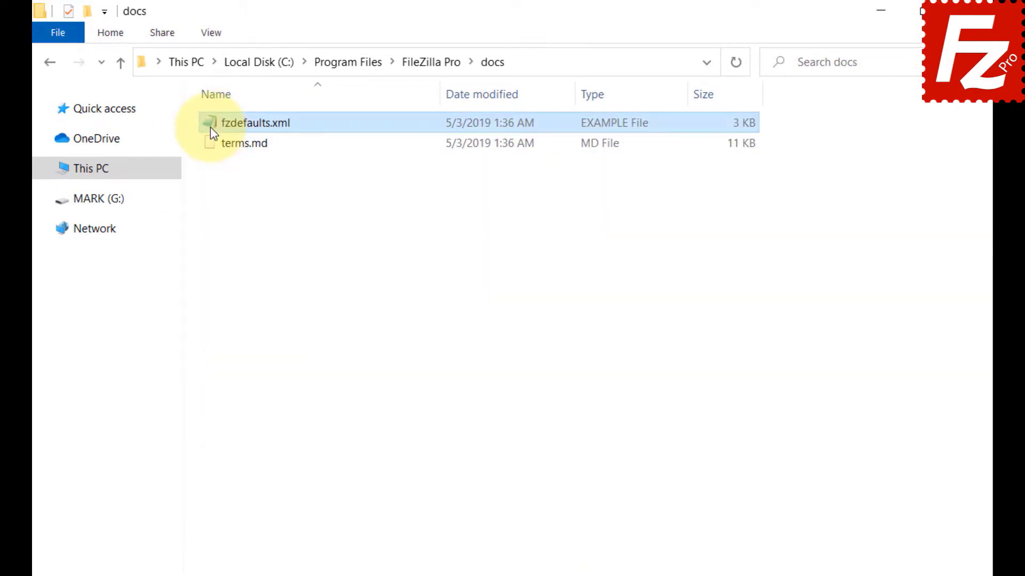
double_click(210, 127)
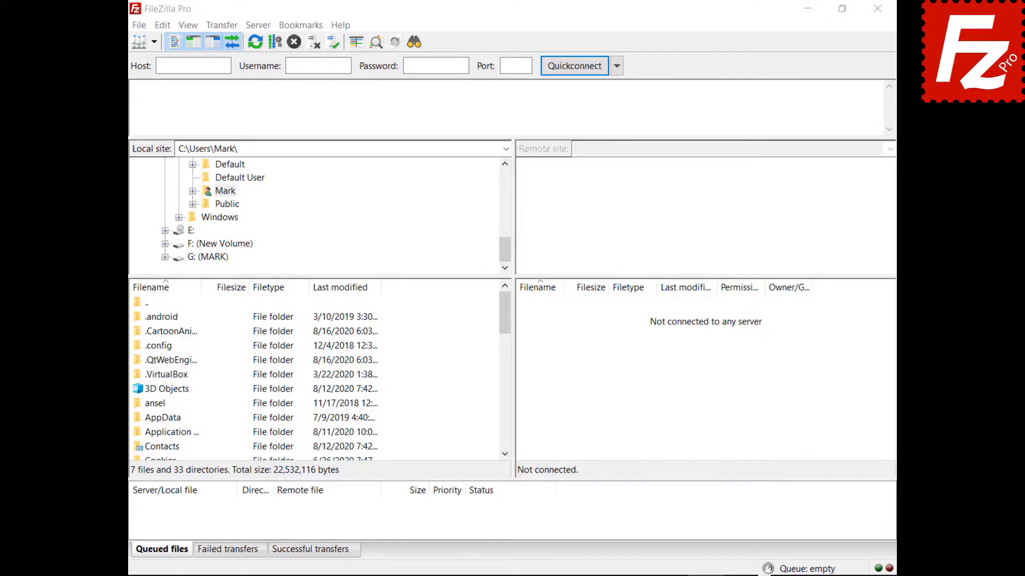
- Export Site Manager entries and settings from FileZilla Pro as fzdefaults.xml in Documents
click(139, 26)
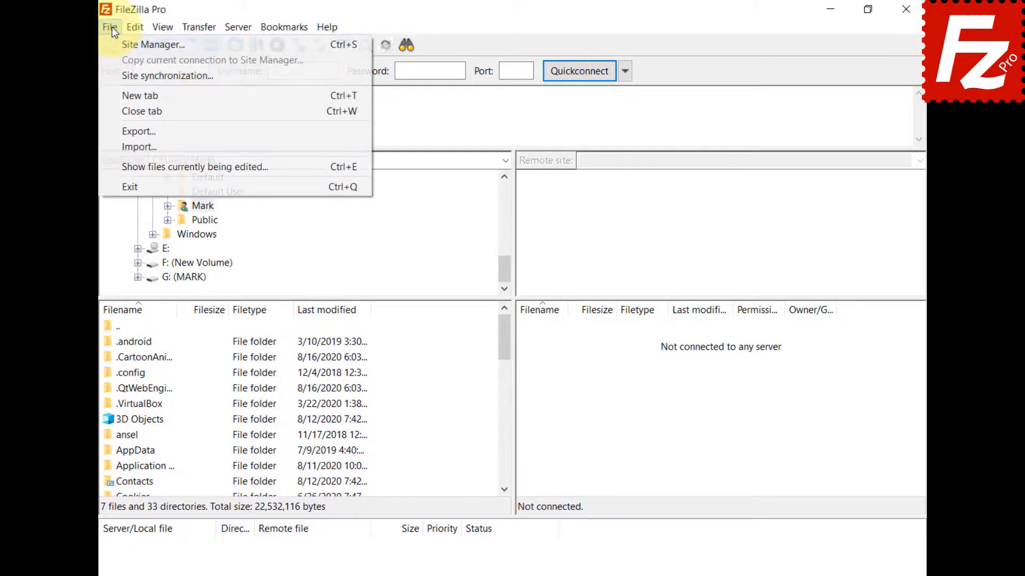
click(126, 130)
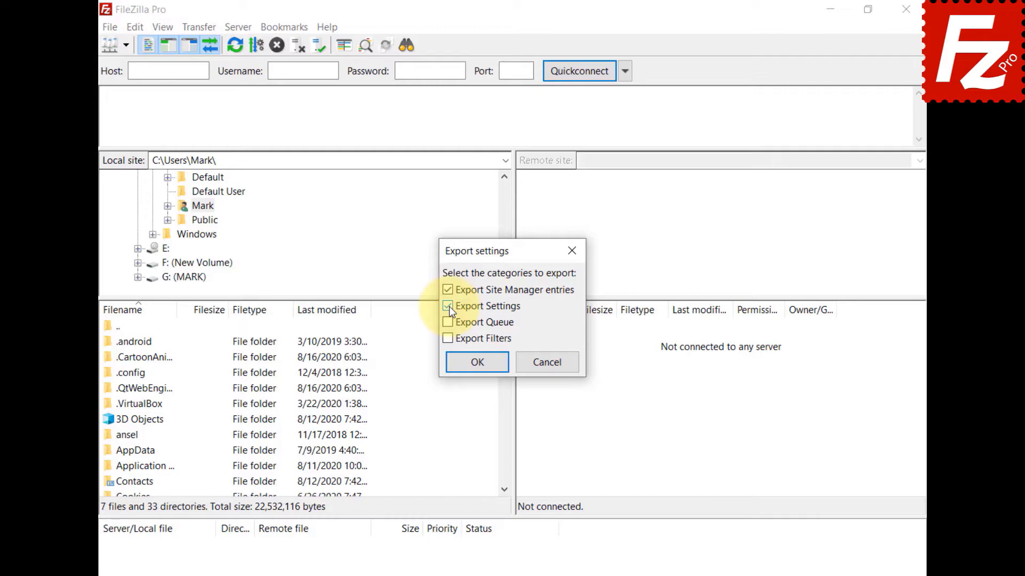
click(479, 365)
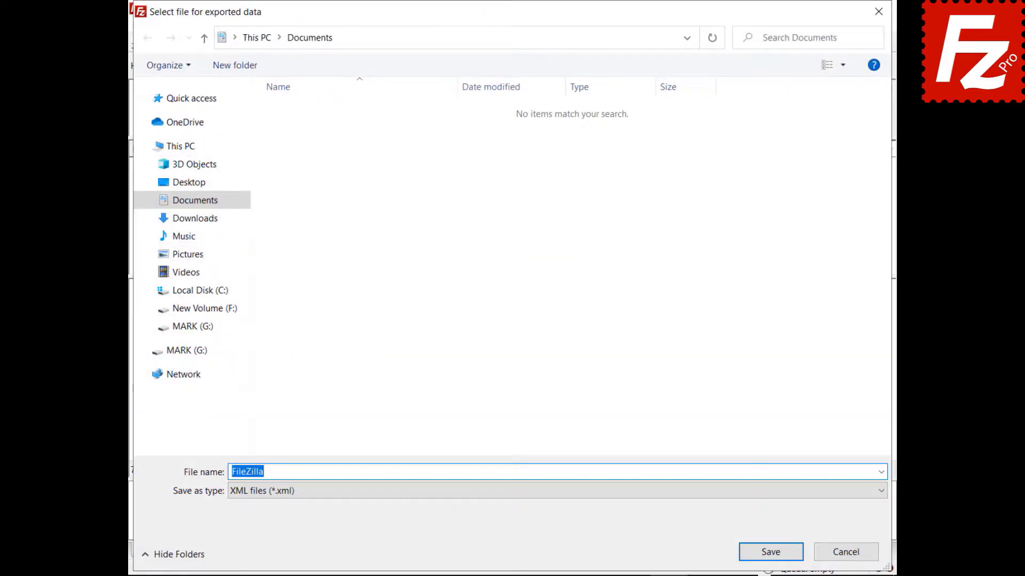
text(fzdefaults.xm)
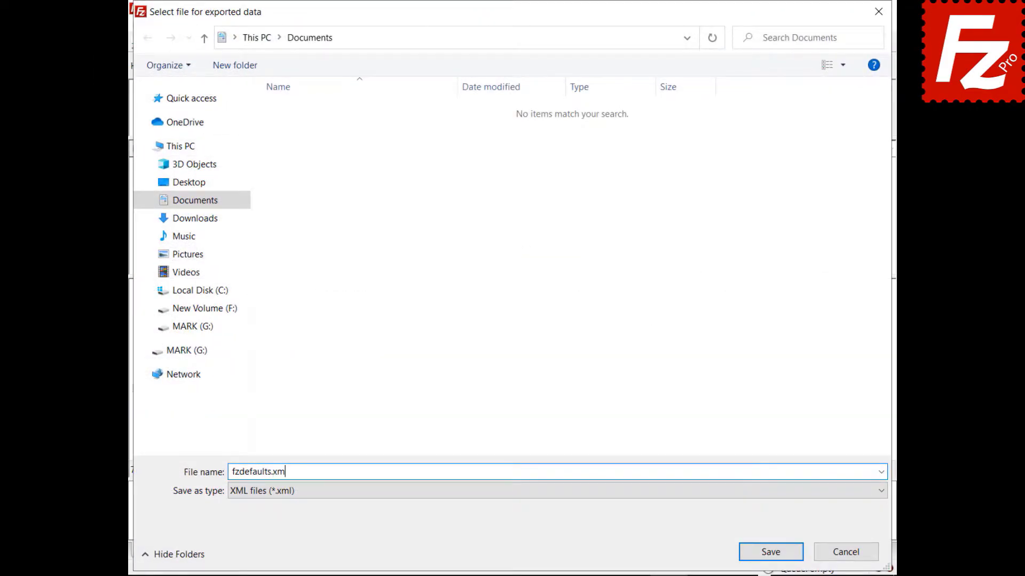
text(l)
click(771, 553)
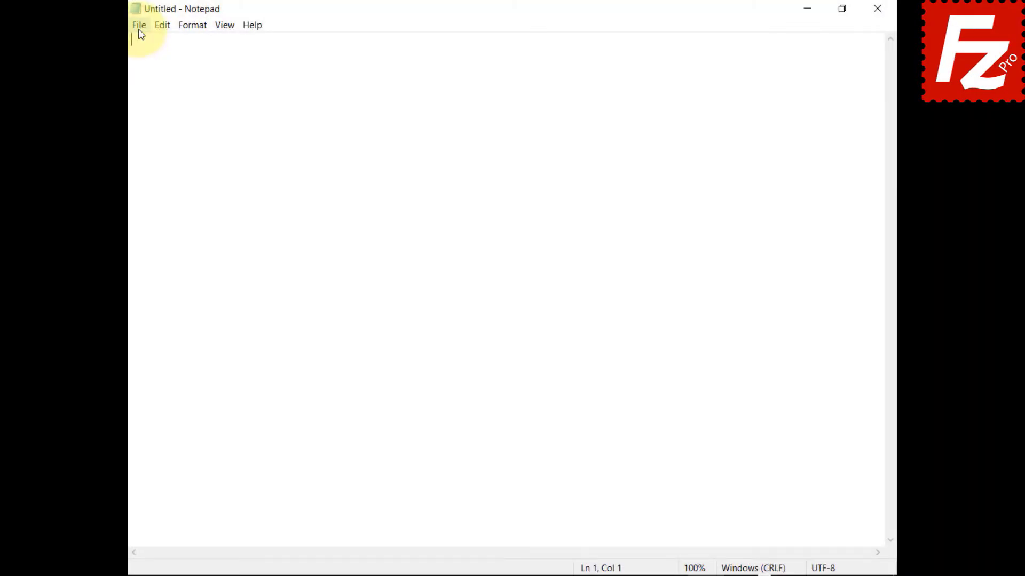
- Open the exported fzdefaults file in Notepad
click(140, 28)
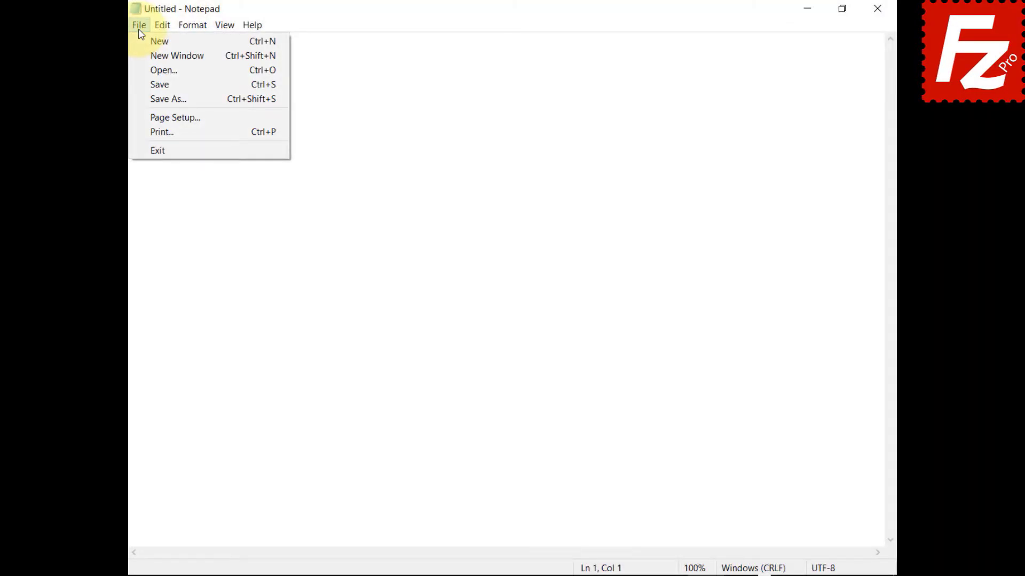
click(140, 70)
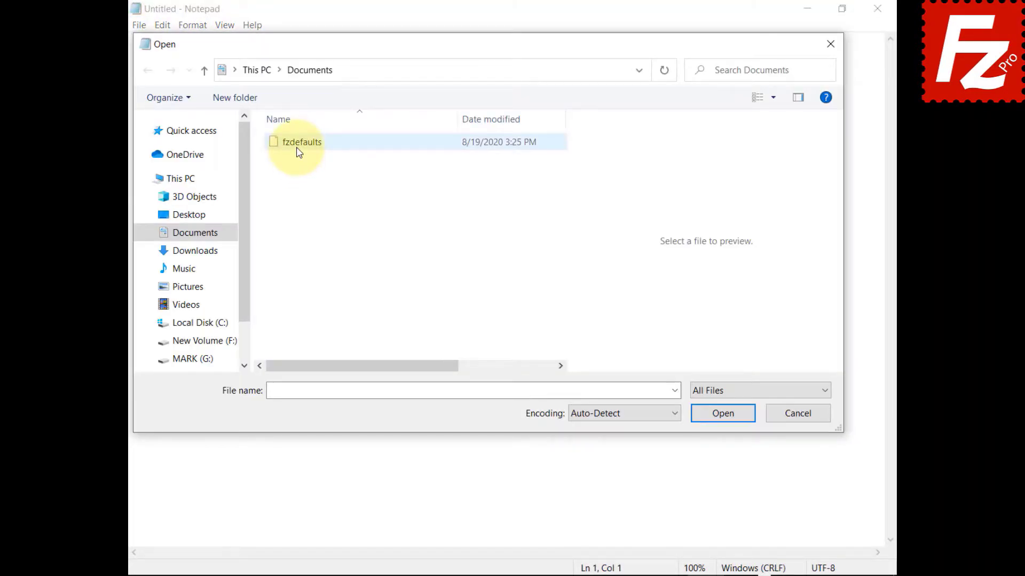
click(299, 153)
click(724, 415)
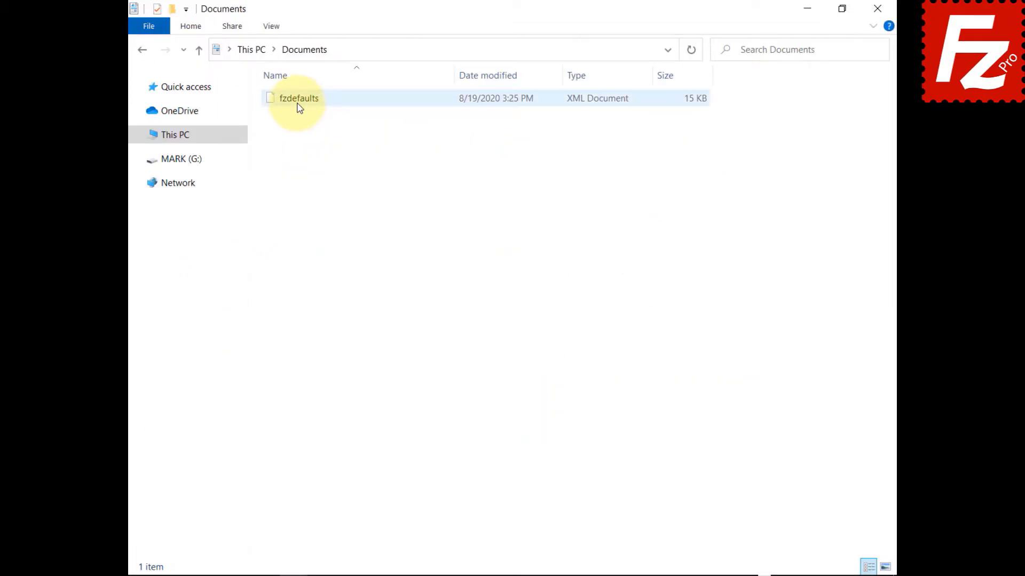
- Copy fzdefaults into %ProgramFiles%\FileZilla Pro, granting administrator permission for the paste
right_click(297, 105)
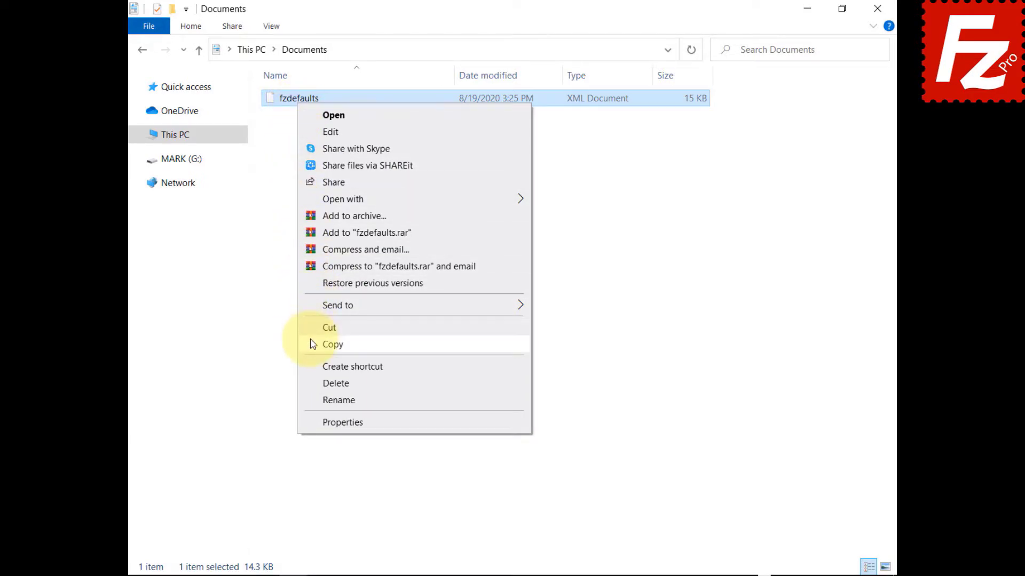
click(312, 345)
click(628, 52)
text(%ProgramFiles%\F)
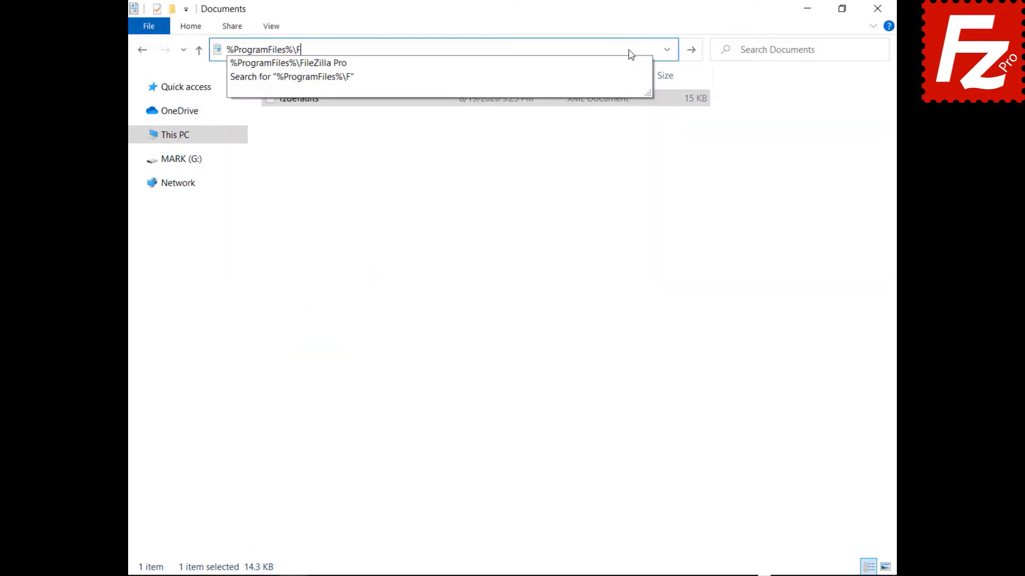
text(ileZilla Pro)
key(Return)
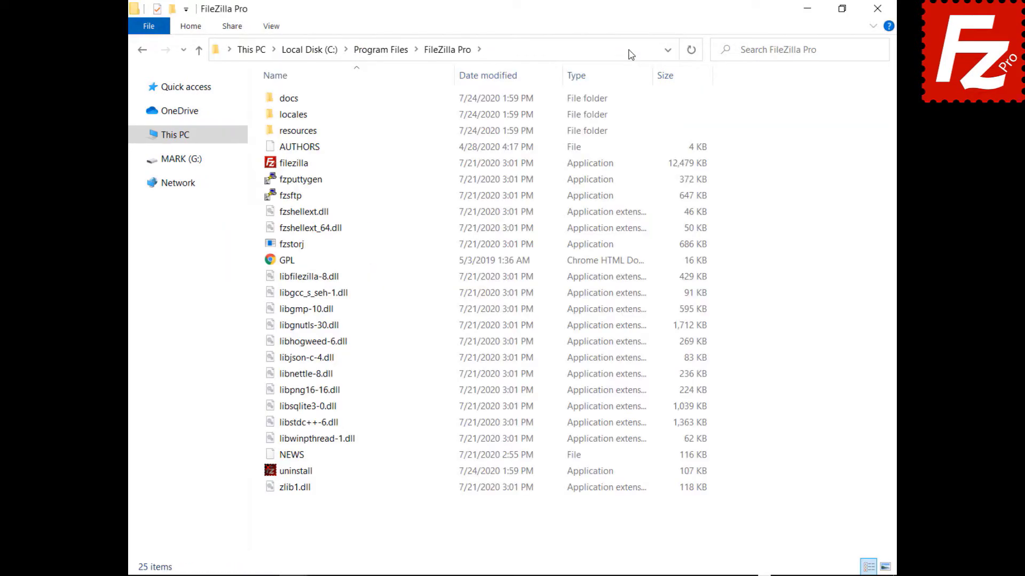
right_click(391, 518)
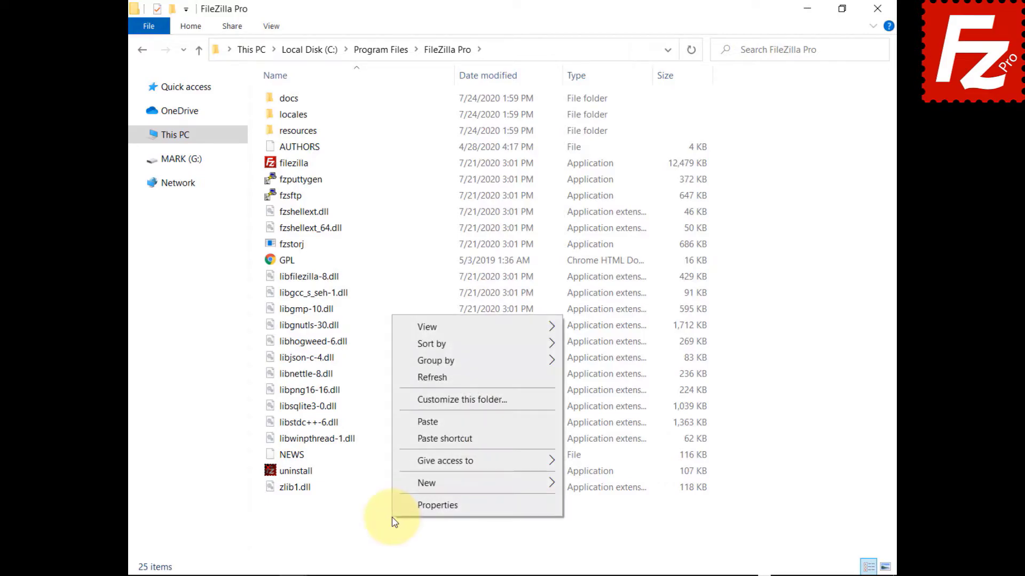
click(409, 422)
click(472, 229)
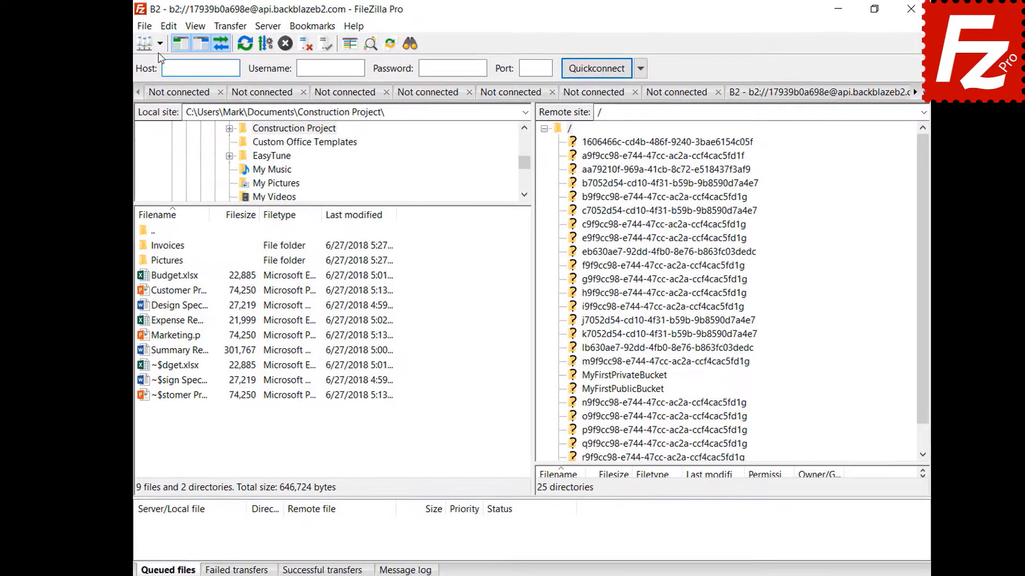
- Connect to the saved Amazon S3 site, then set the Interface pane layout to Explorer
click(168, 46)
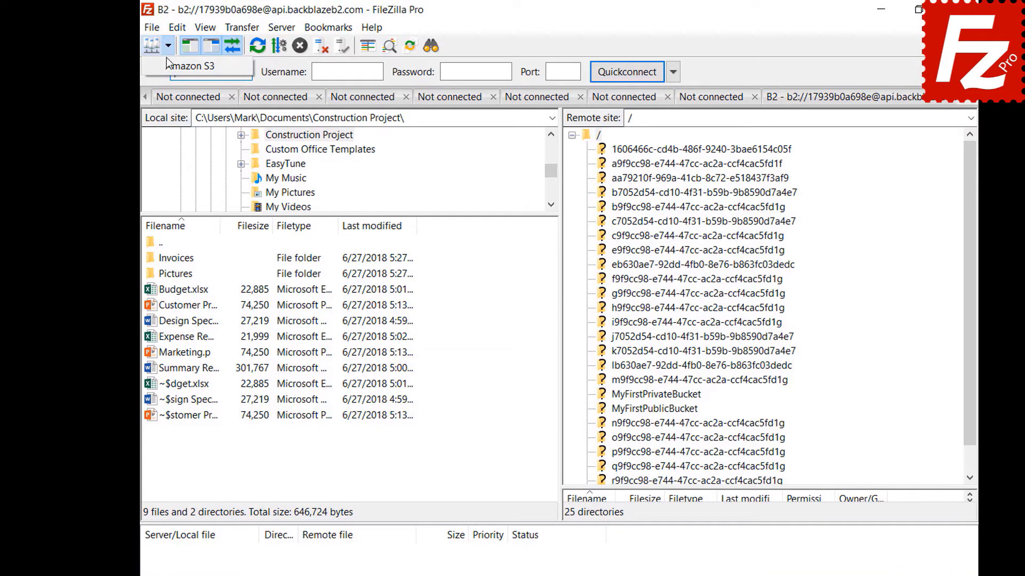
click(167, 65)
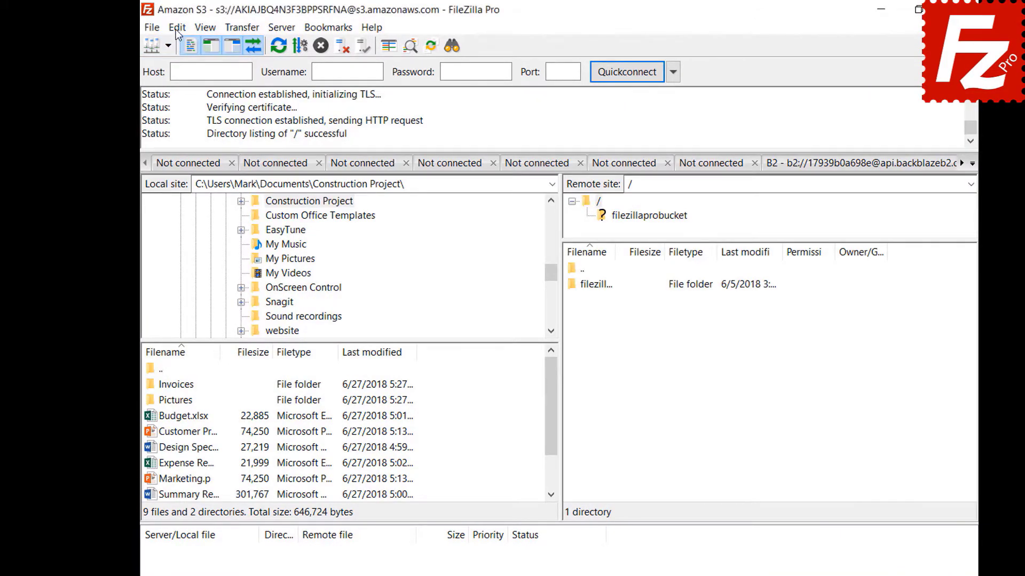
click(177, 28)
click(180, 84)
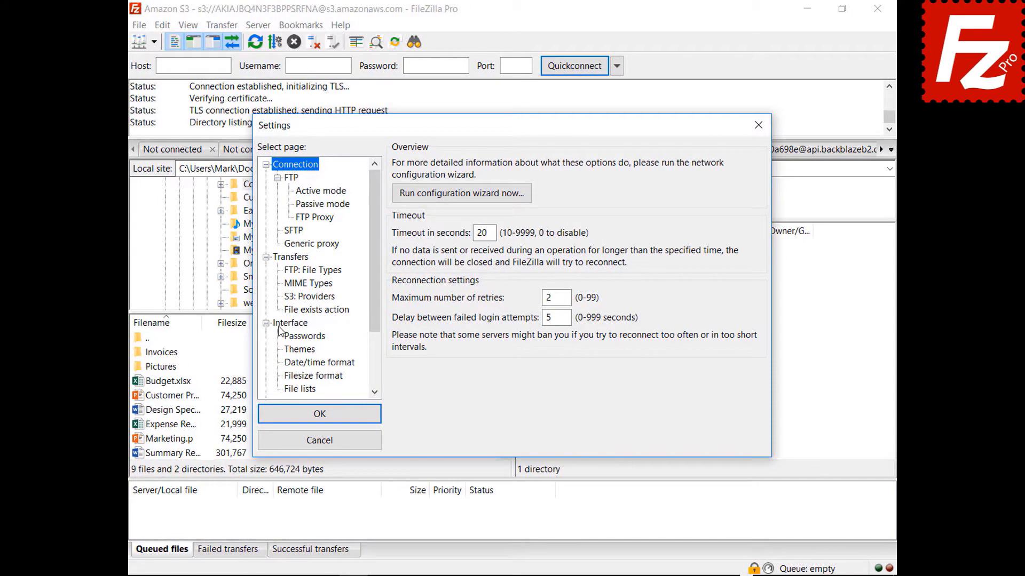
click(291, 341)
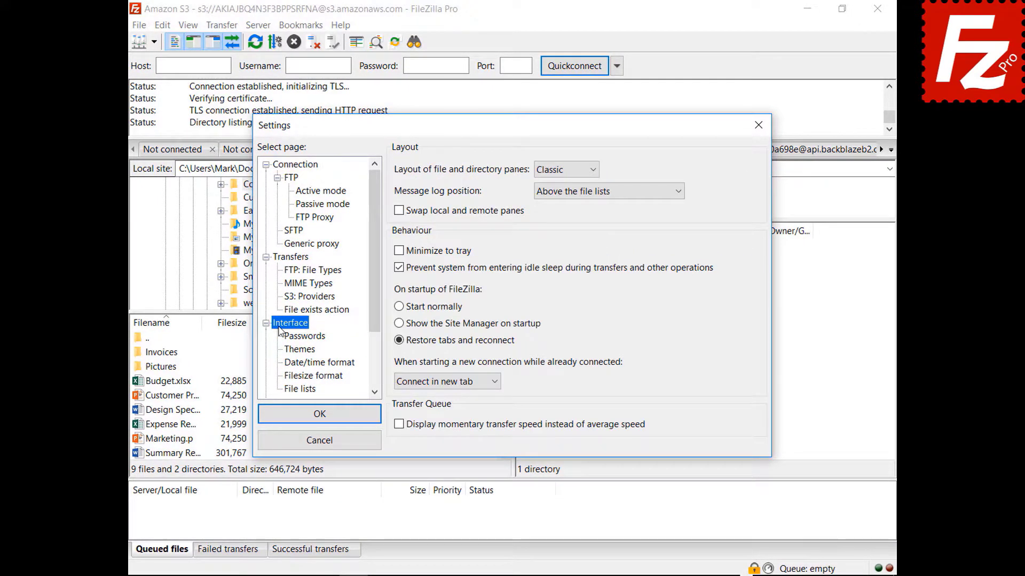
click(565, 171)
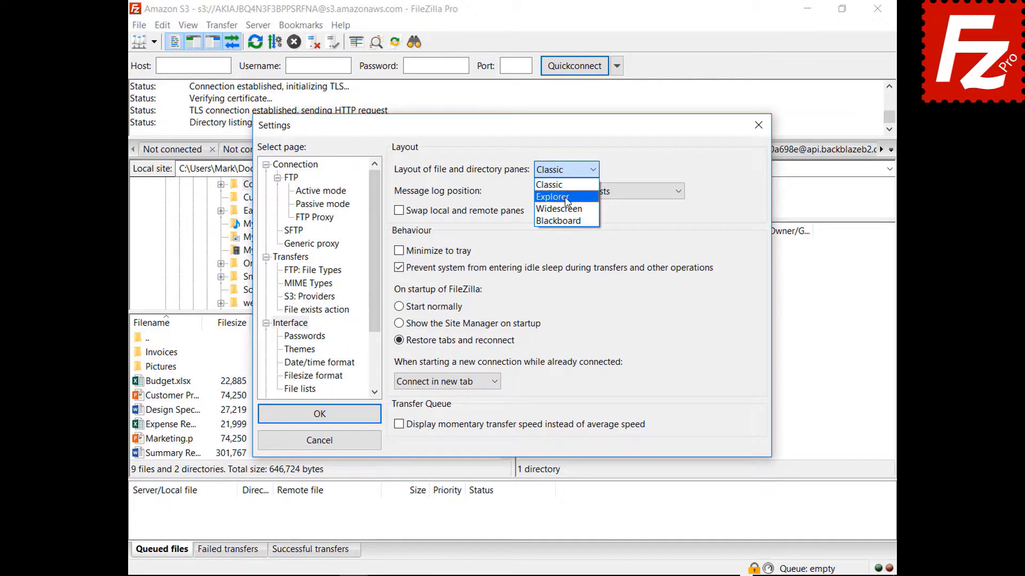
click(557, 192)
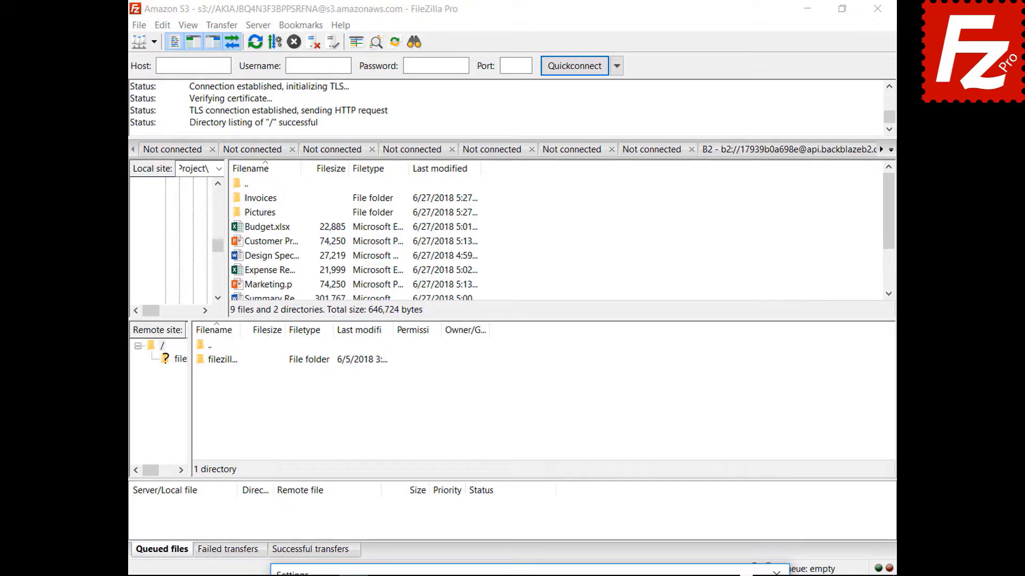
- Try the Widescreen and Blackboard pane layouts, restore Classic, and review message log placement options
click(556, 171)
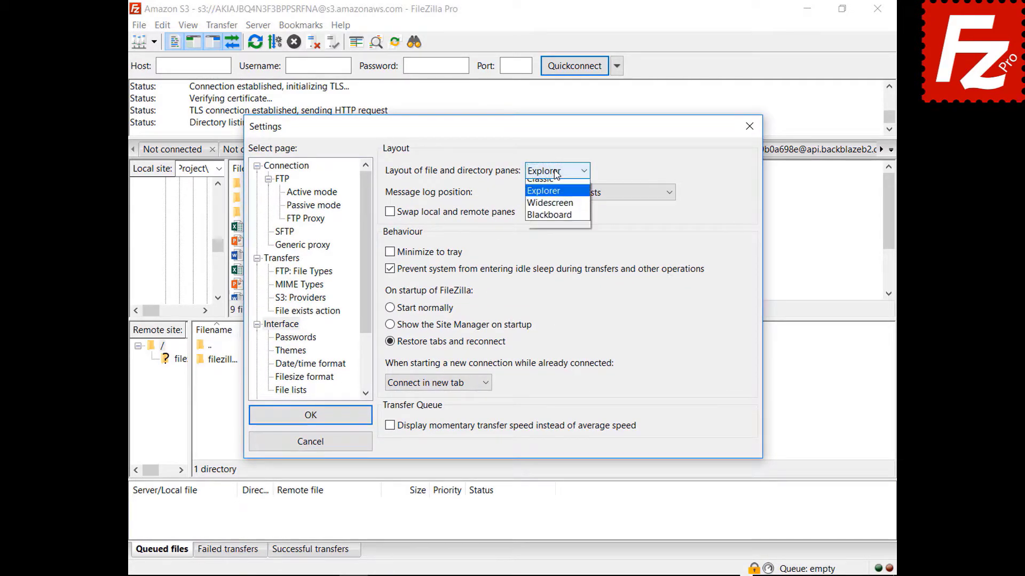
click(550, 202)
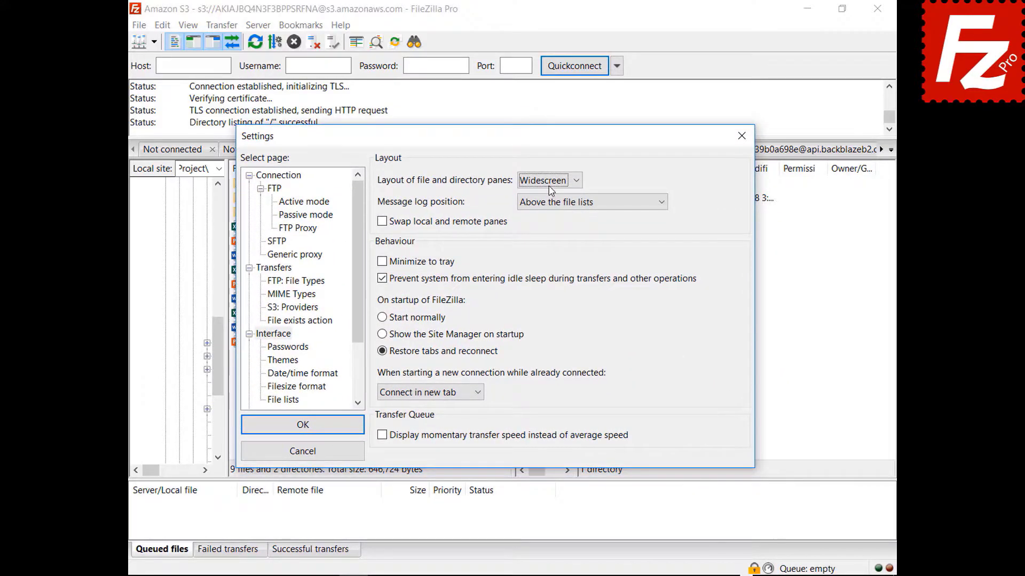
click(549, 182)
click(547, 235)
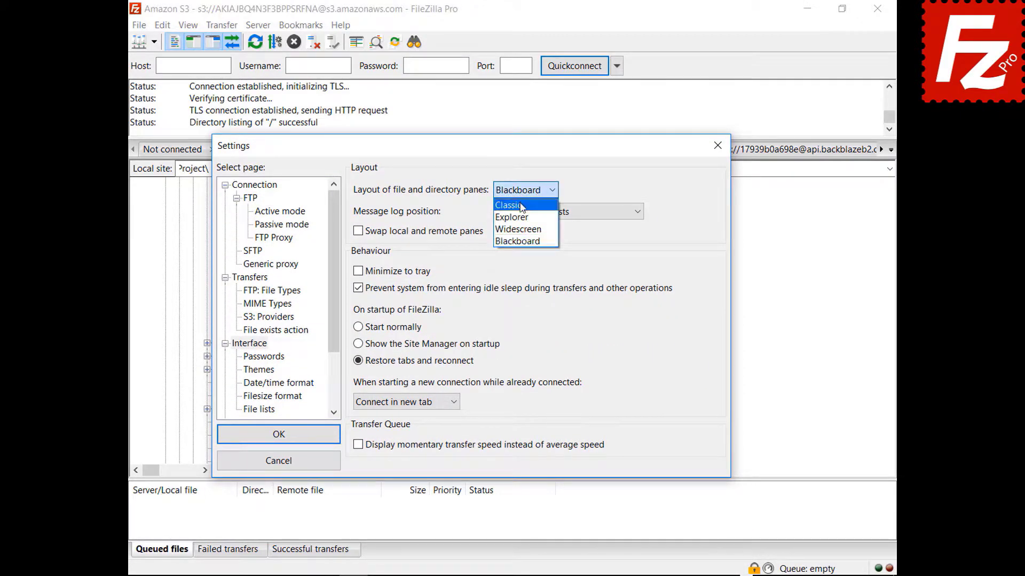
click(509, 205)
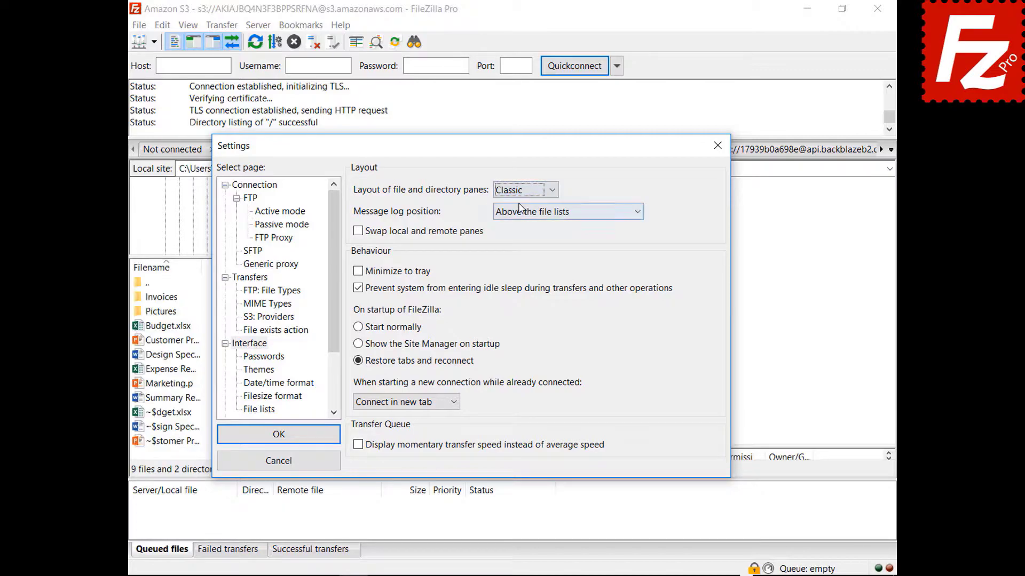
click(548, 211)
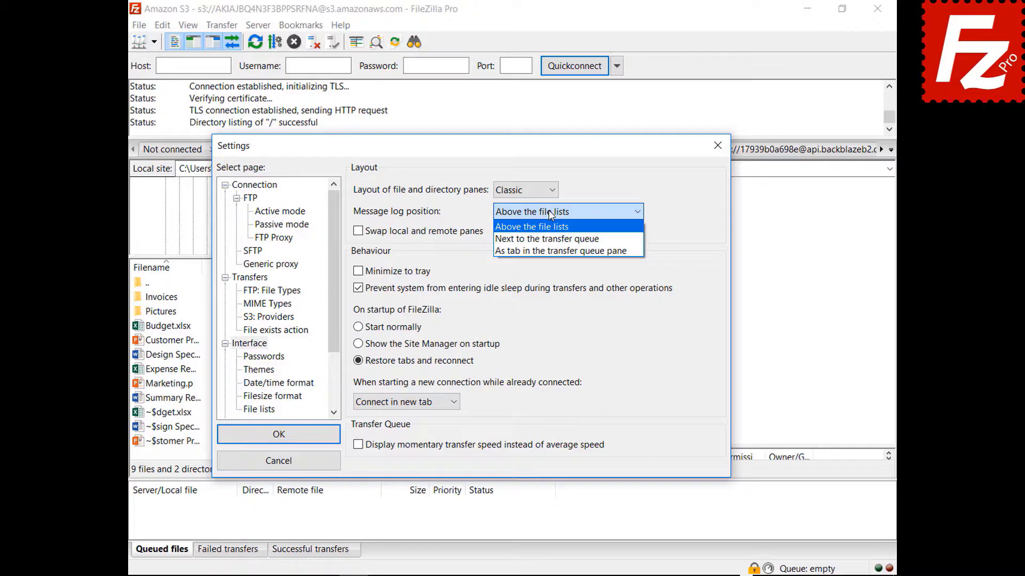
click(551, 215)
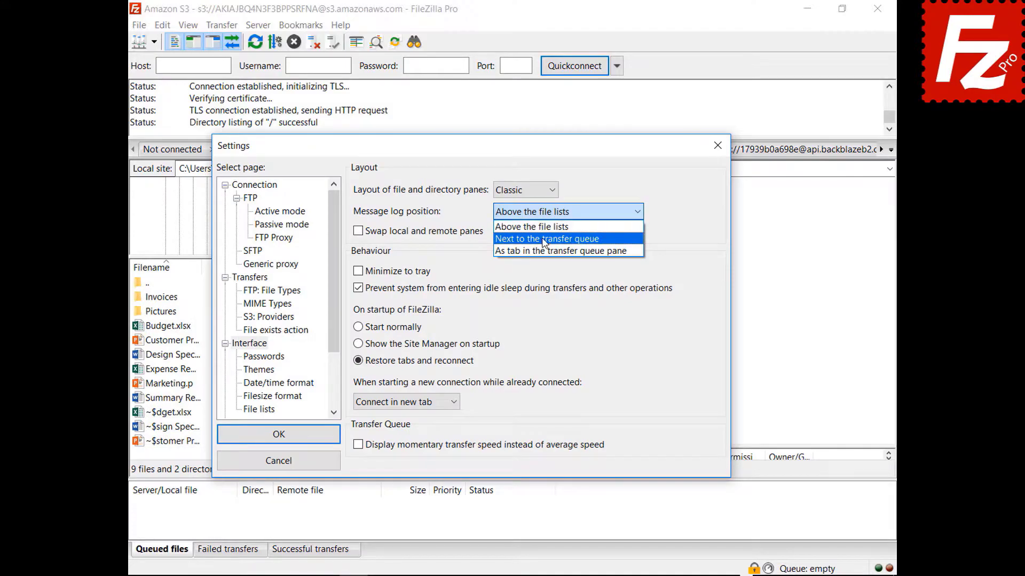
- Move the message log next to the transfer queue, then into a queue tab, and enable Minimize to tray
click(544, 237)
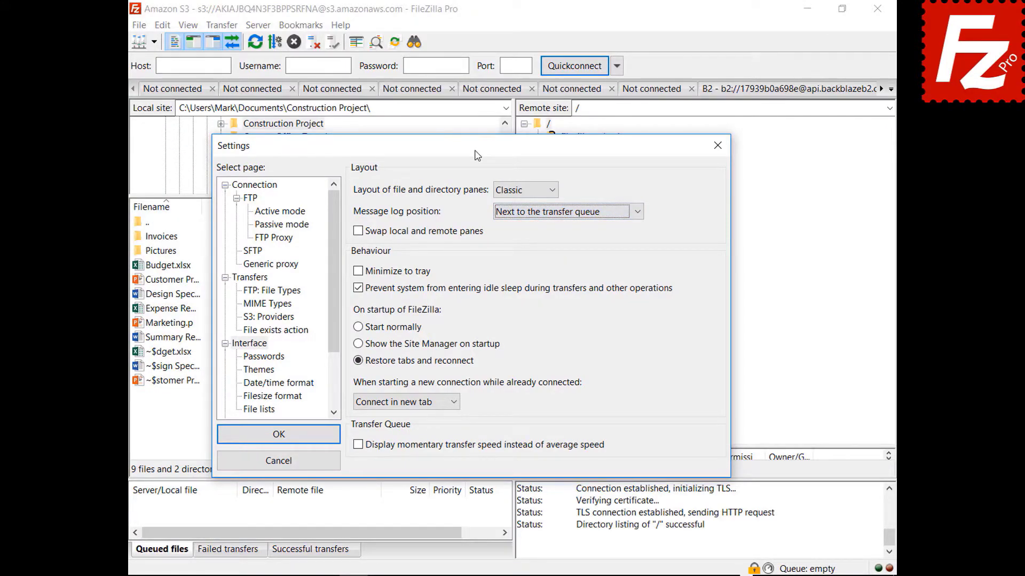
drag(477, 155, 498, 111)
click(584, 172)
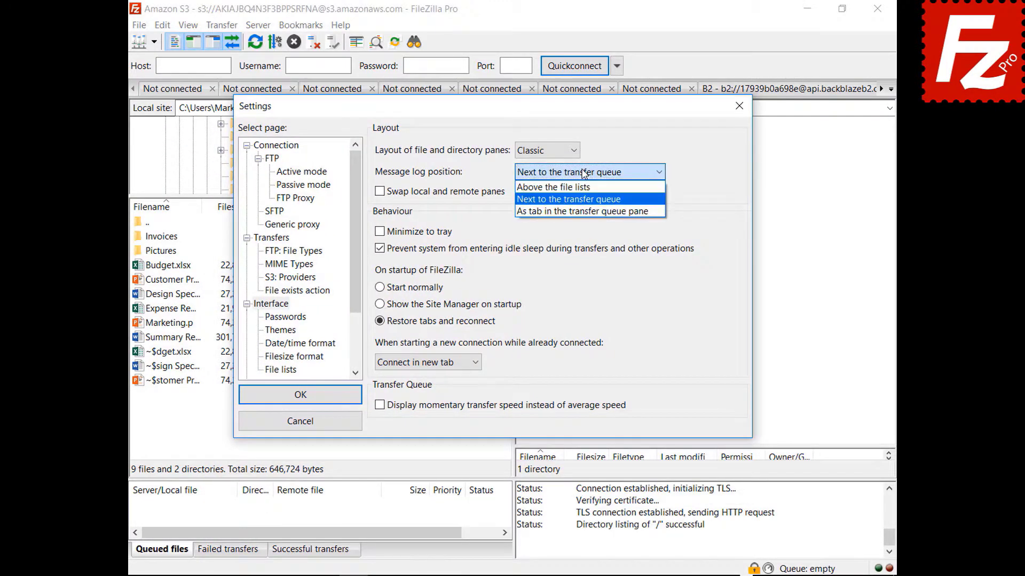
click(582, 211)
click(300, 394)
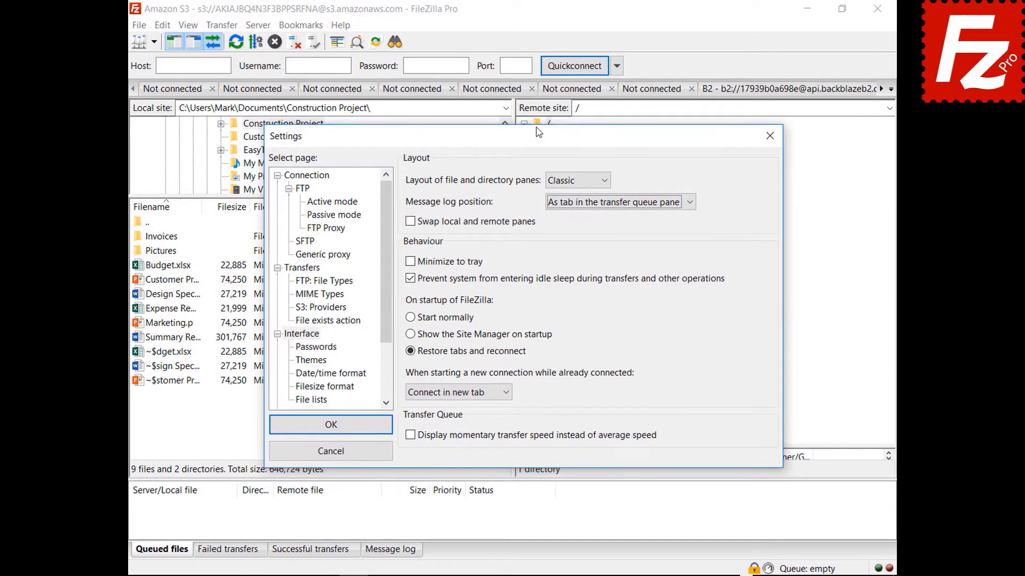
click(410, 261)
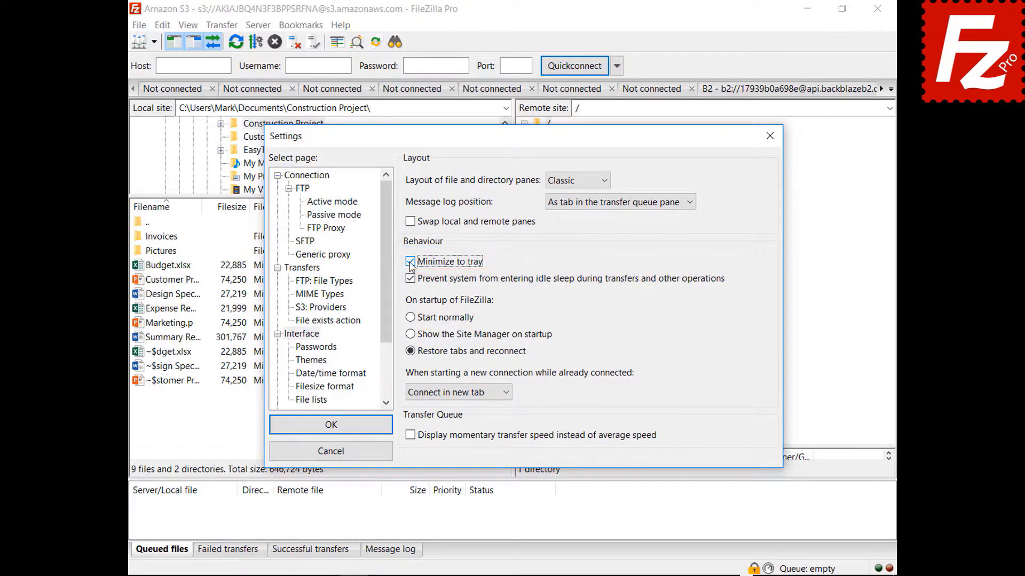
- Apply the settings, minimize FileZilla Pro to the tray, restore it, and reopen Interface settings
click(331, 427)
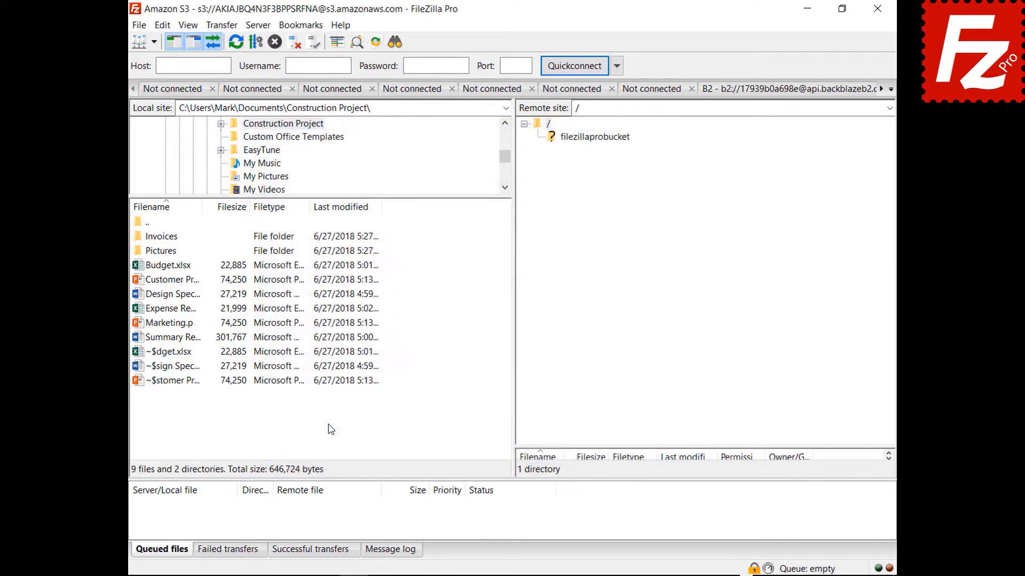
click(807, 9)
click(762, 570)
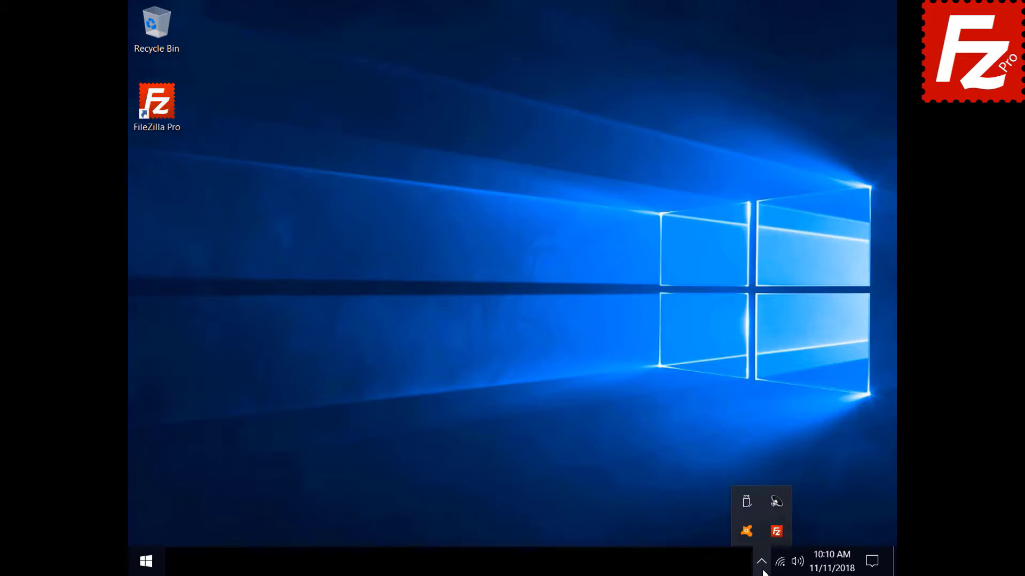
click(772, 534)
click(162, 25)
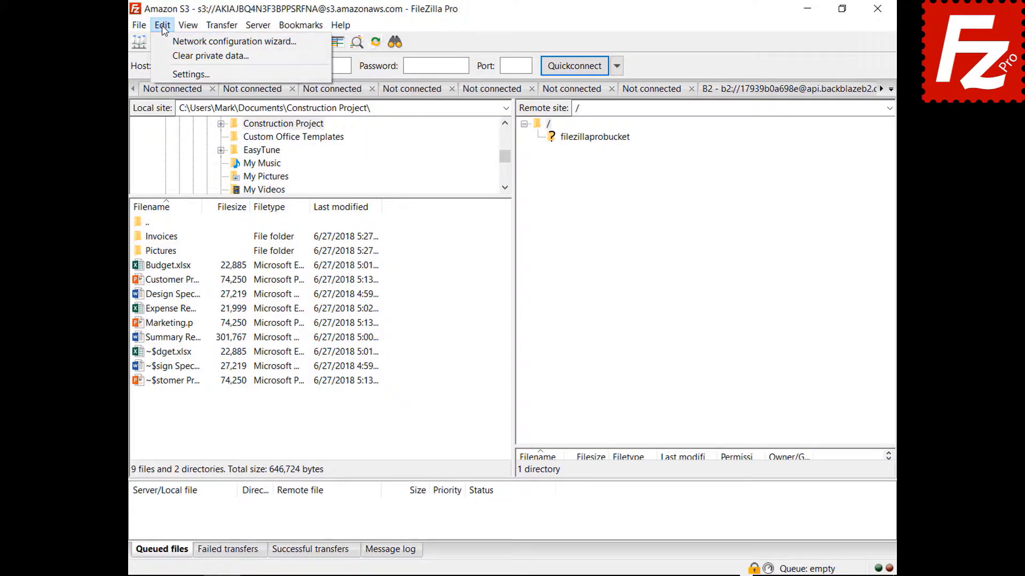
click(184, 73)
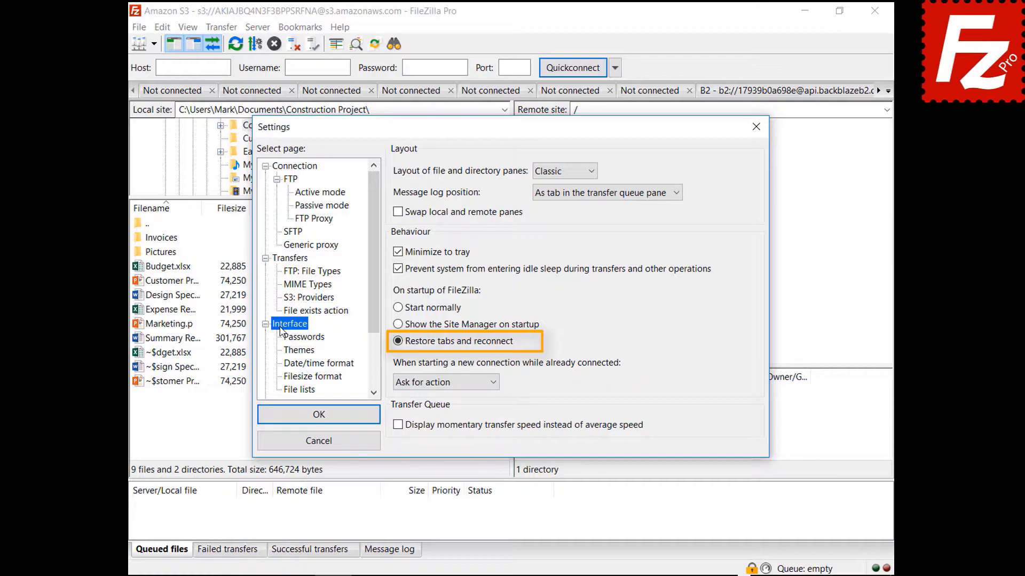
- Set 'When starting a new connection while already connected' to Connect in current tab
click(441, 383)
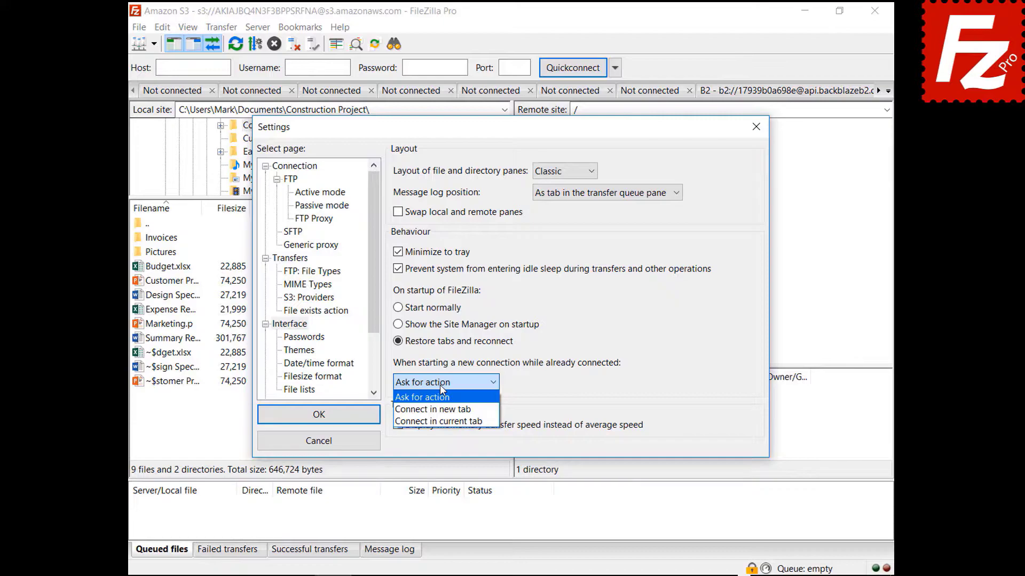
click(438, 410)
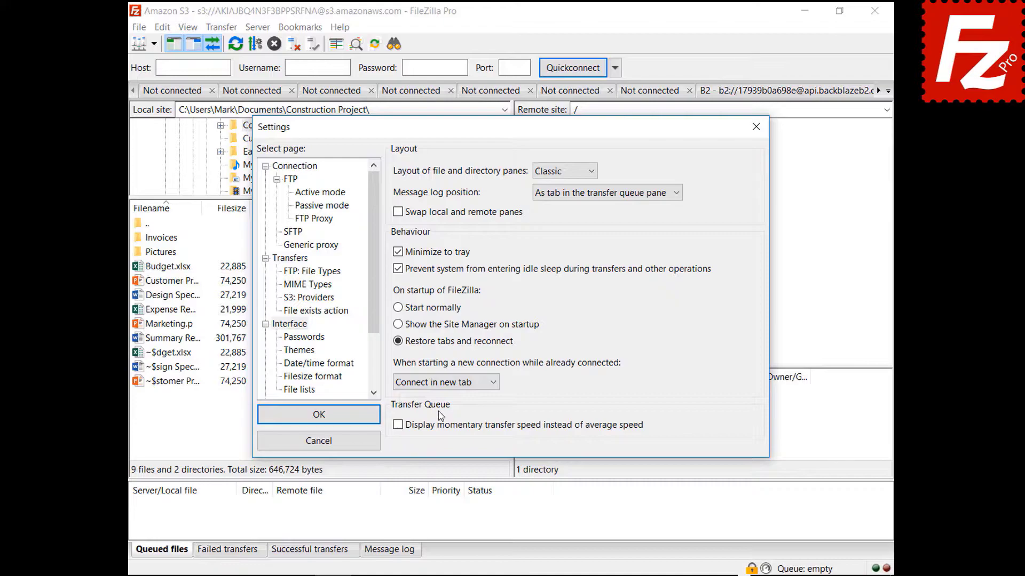
click(446, 382)
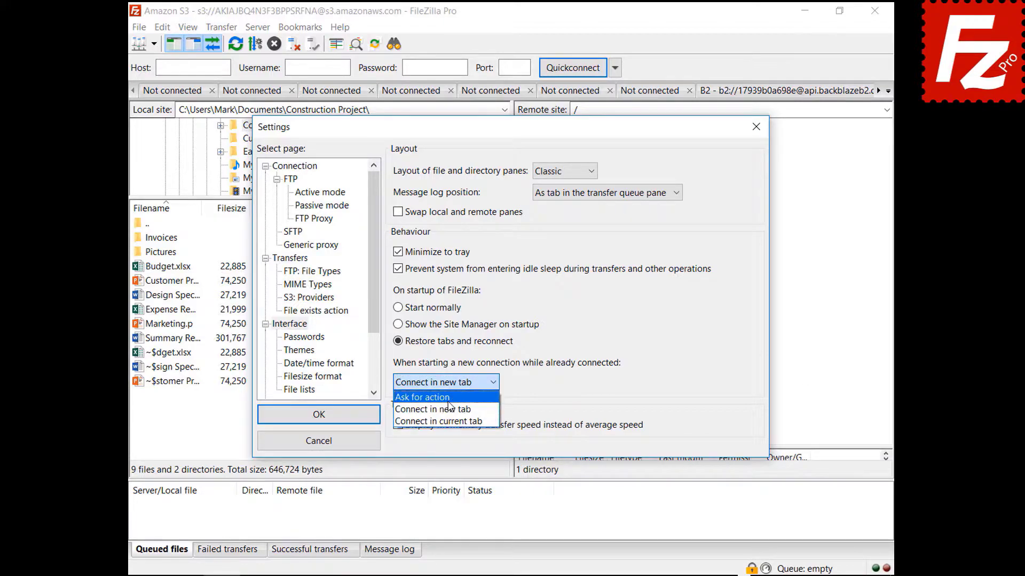
click(452, 422)
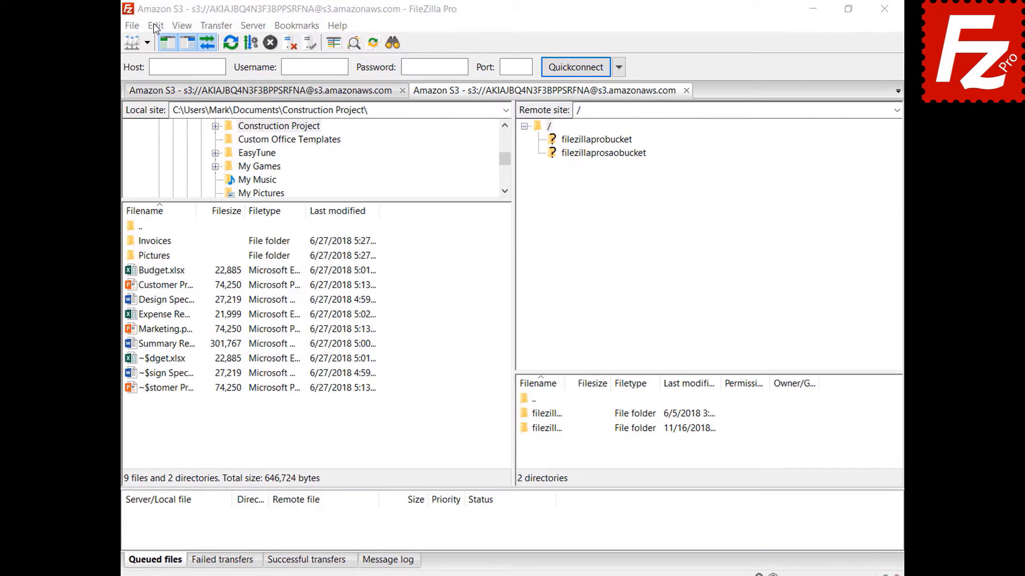
click(162, 27)
- Use custom date format %B %d %Y and custom time format %H:%M:%S, and save
click(138, 81)
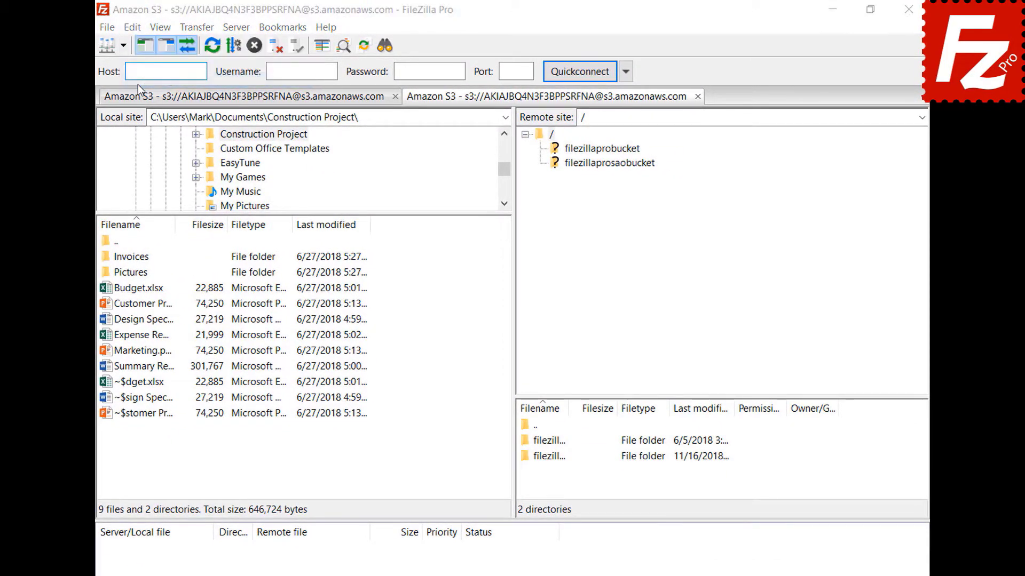
click(270, 395)
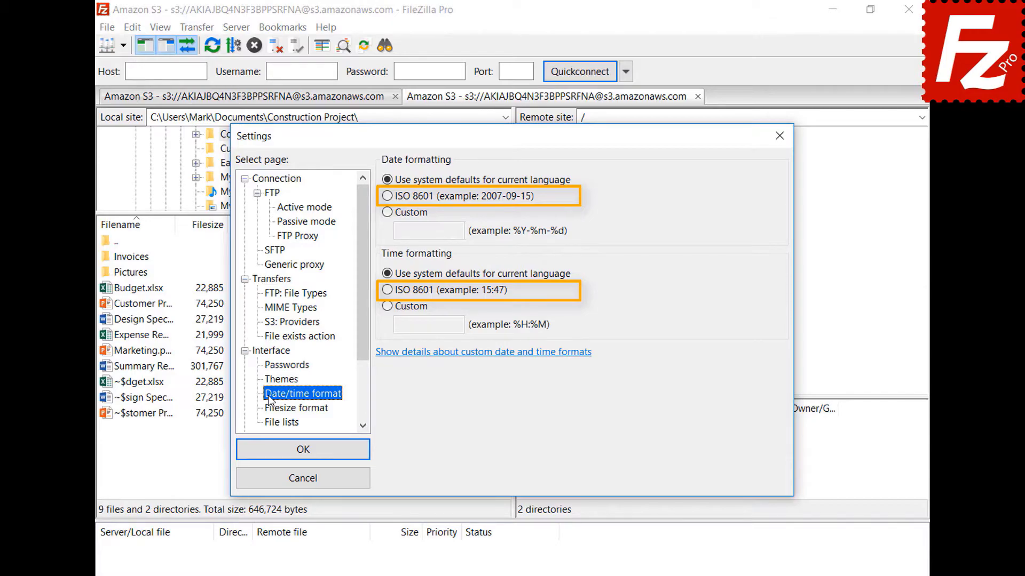
click(388, 213)
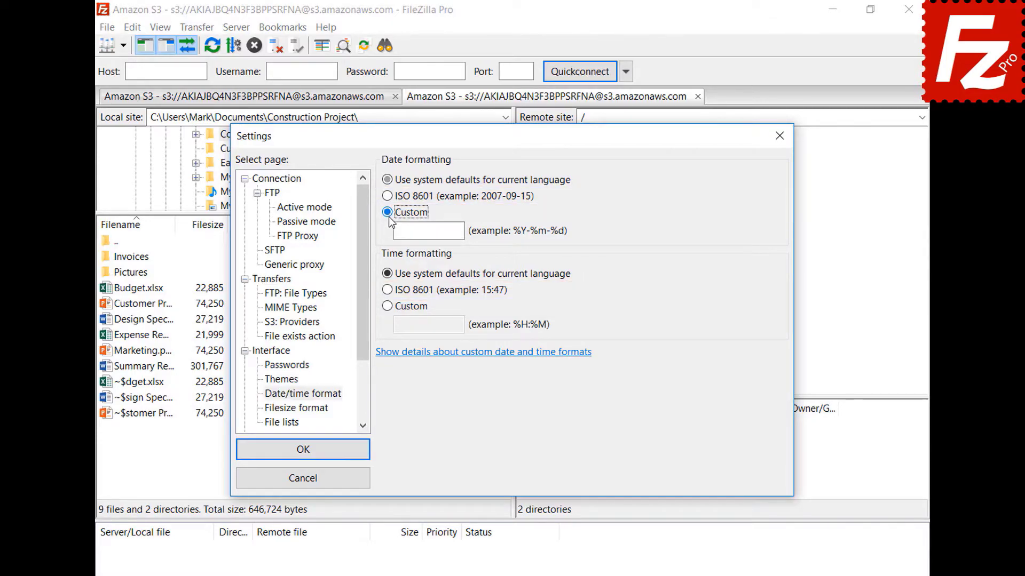
click(460, 231)
text(%B %d %Y)
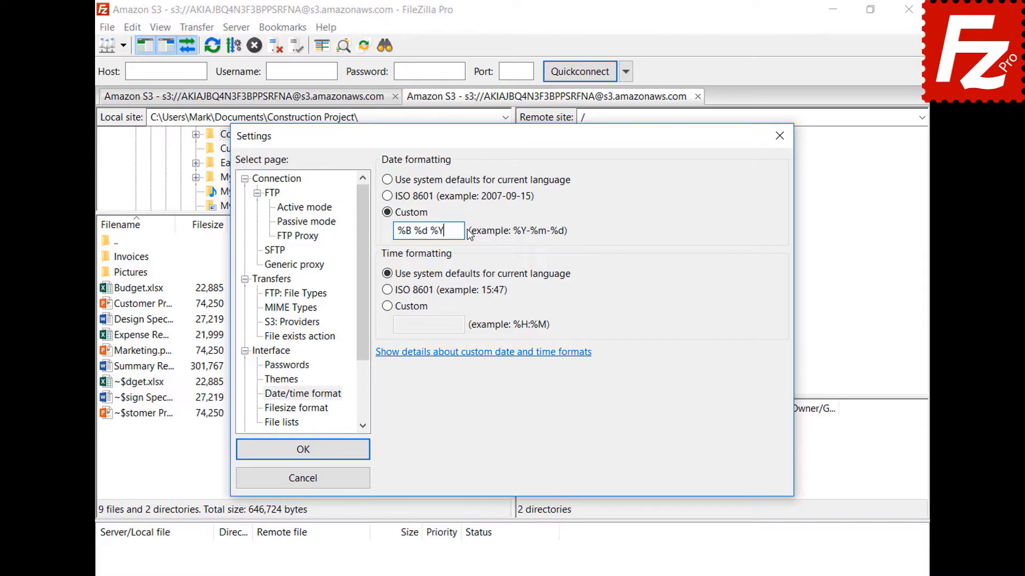
click(387, 307)
click(462, 325)
text(%H:%M:%S)
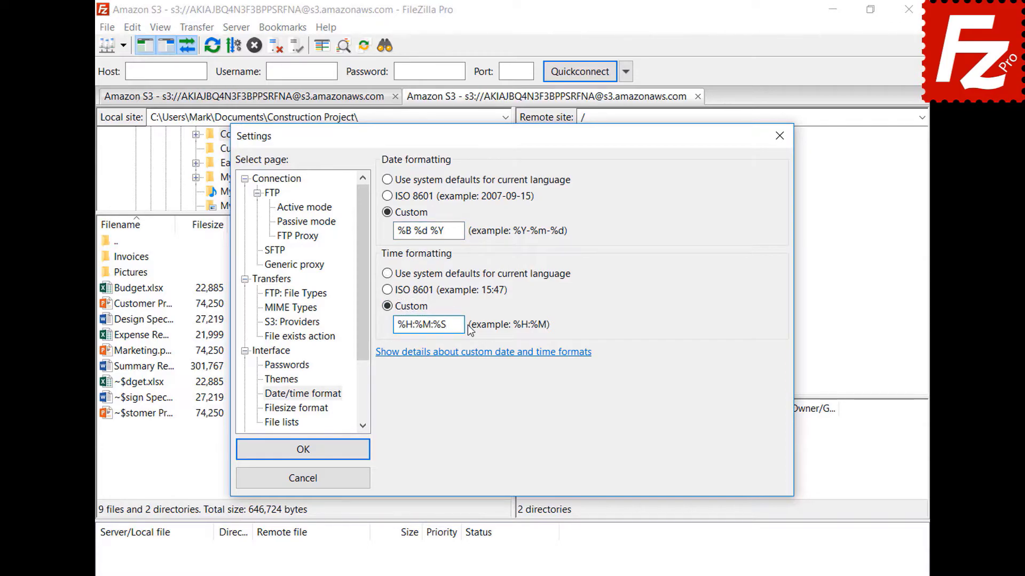
click(303, 449)
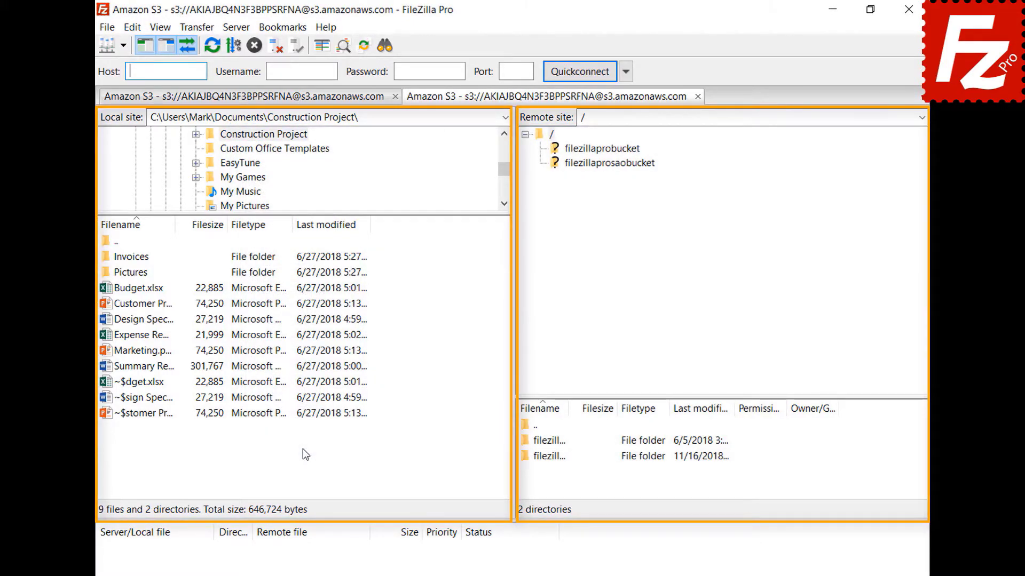
click(132, 27)
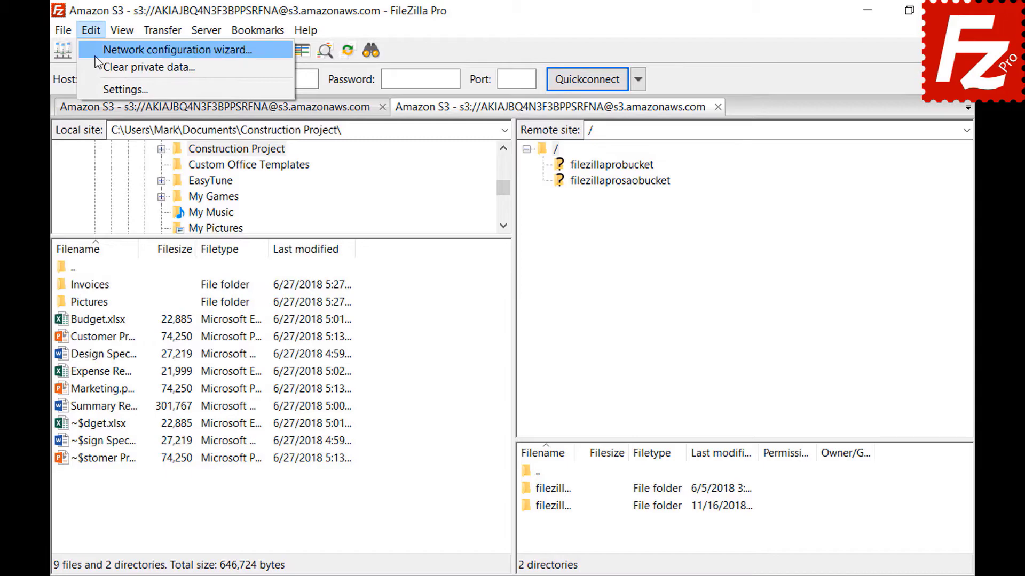
- Show file sizes with decimal SI prefixes, thousands separators kept on, and 2 decimal places
click(98, 87)
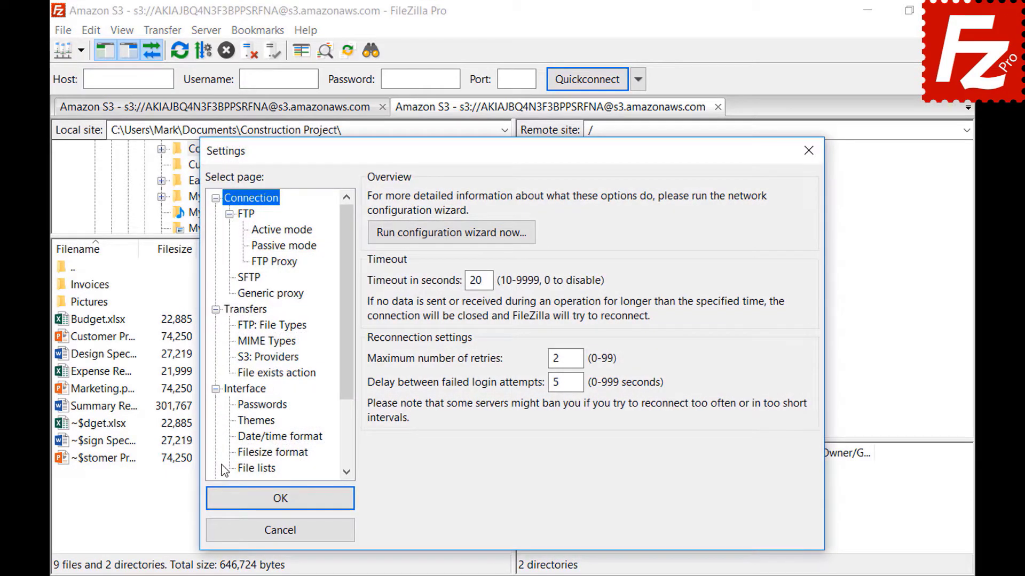
click(242, 455)
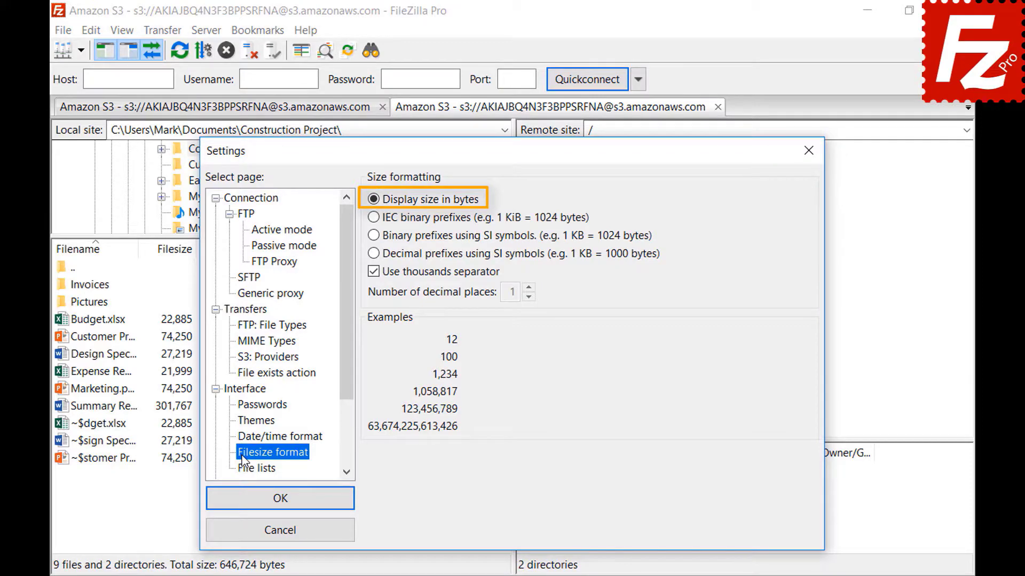
click(374, 273)
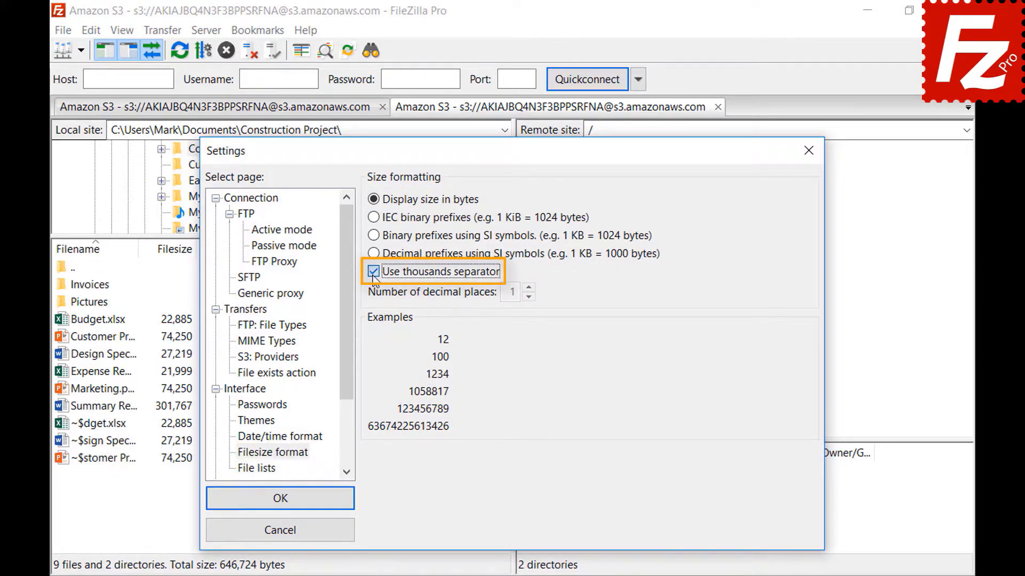
click(374, 274)
click(374, 272)
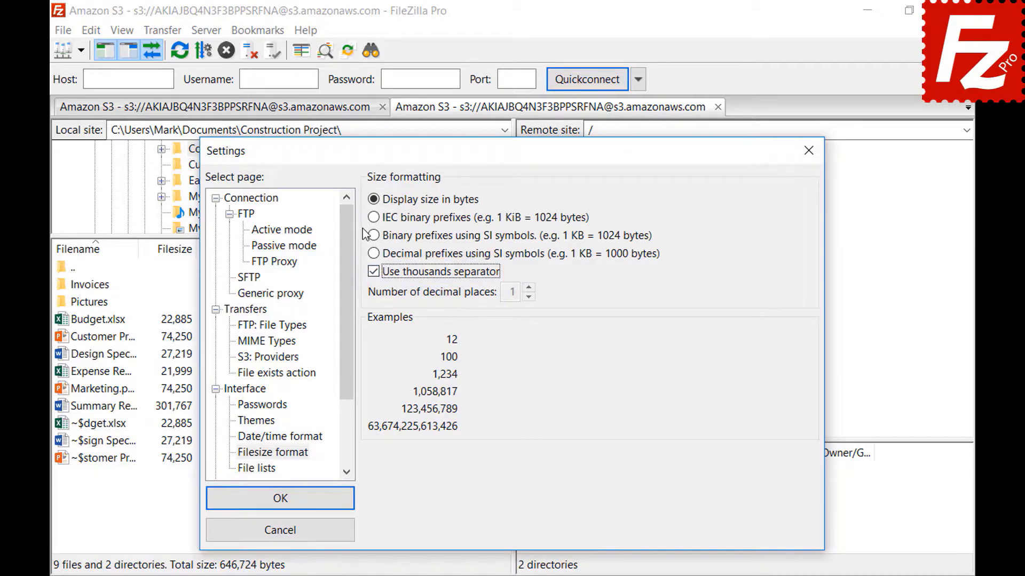
click(373, 218)
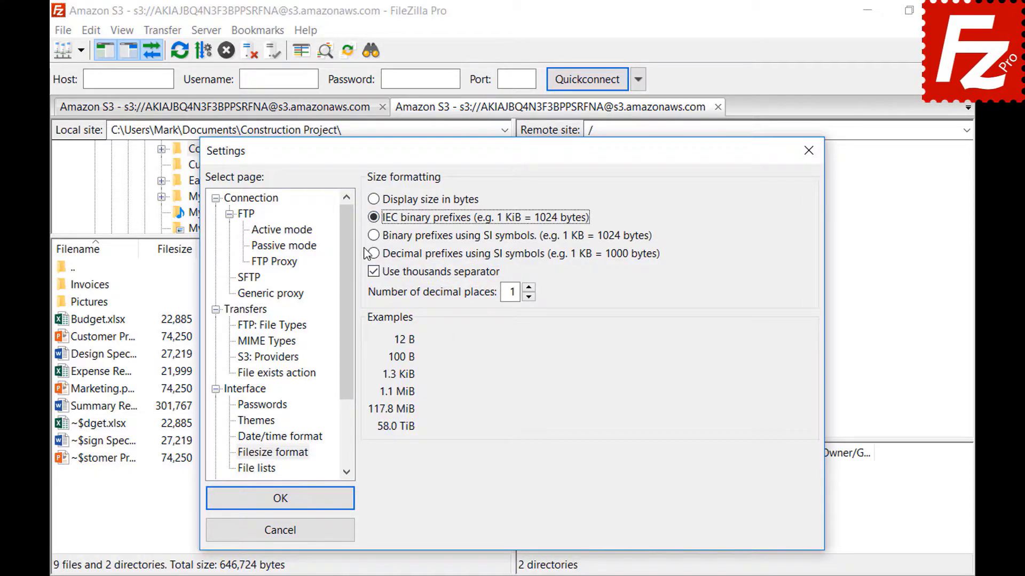
click(377, 239)
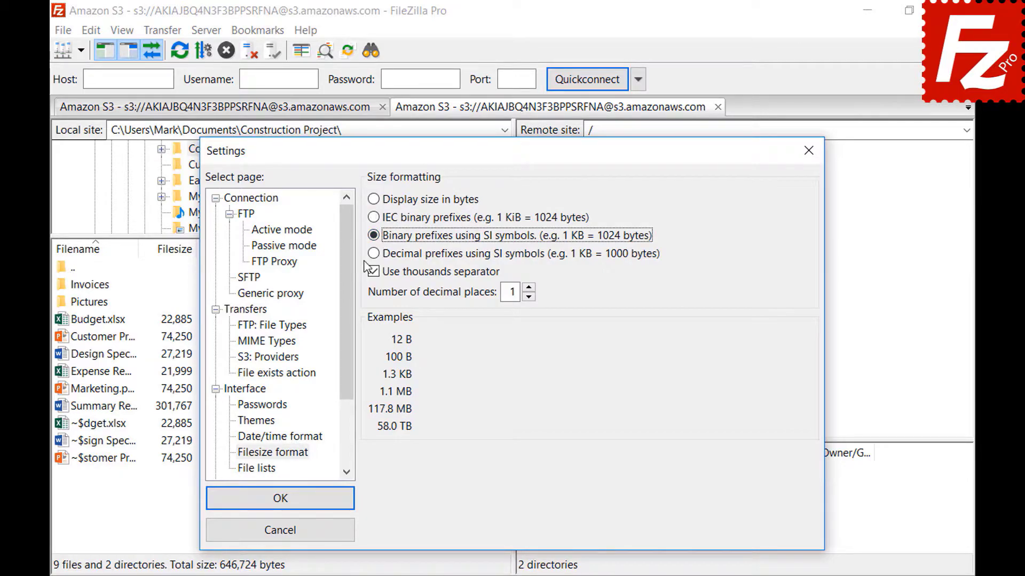
click(375, 255)
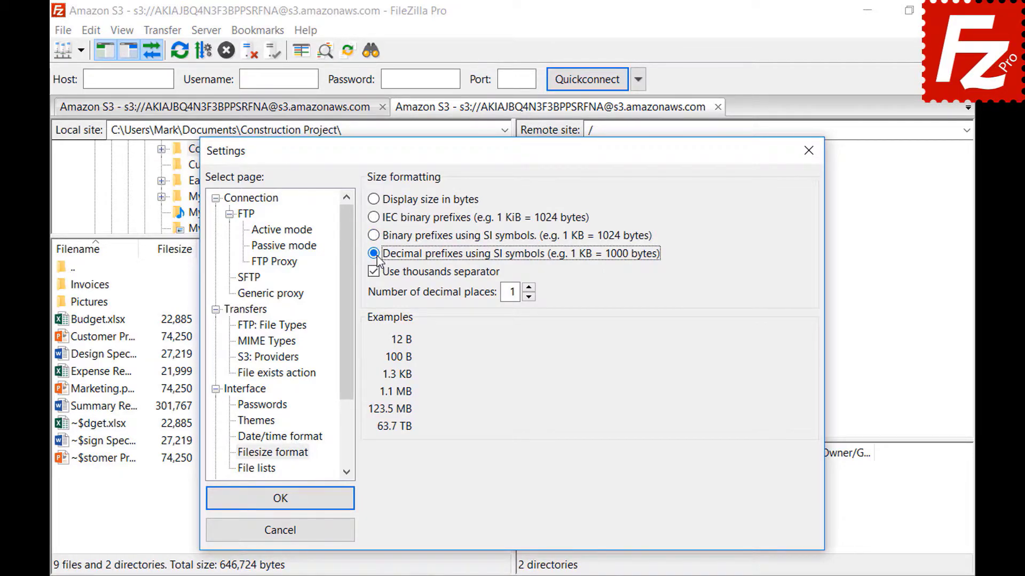
click(529, 288)
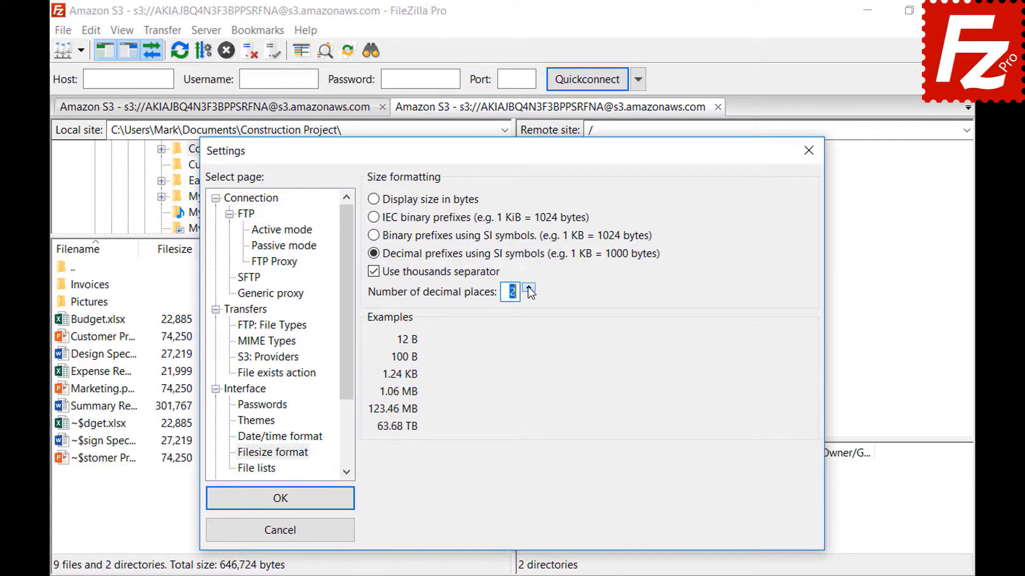
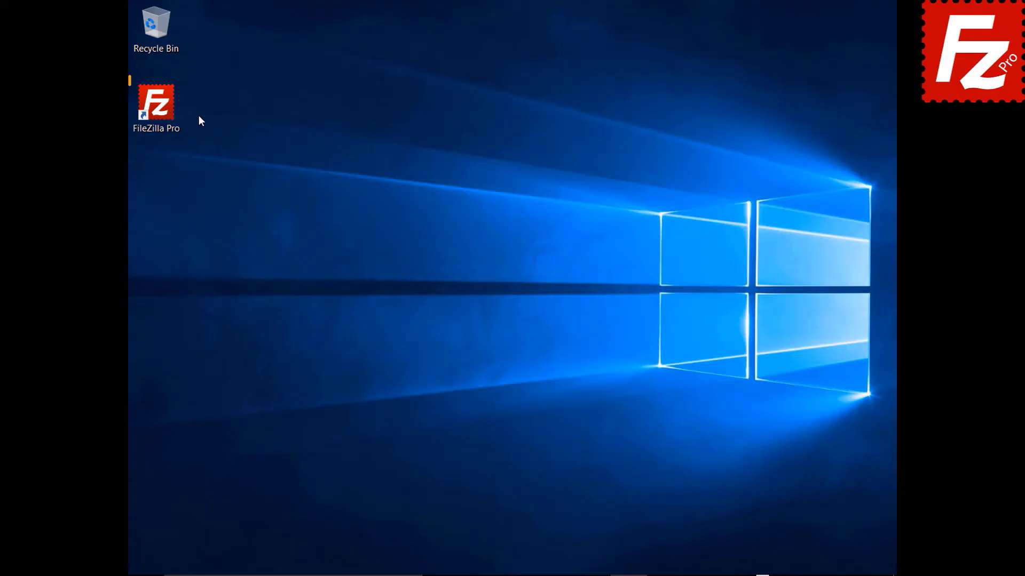
- Launch FileZilla Pro and turn on Site Manager synchronization over FTP
double_click(162, 111)
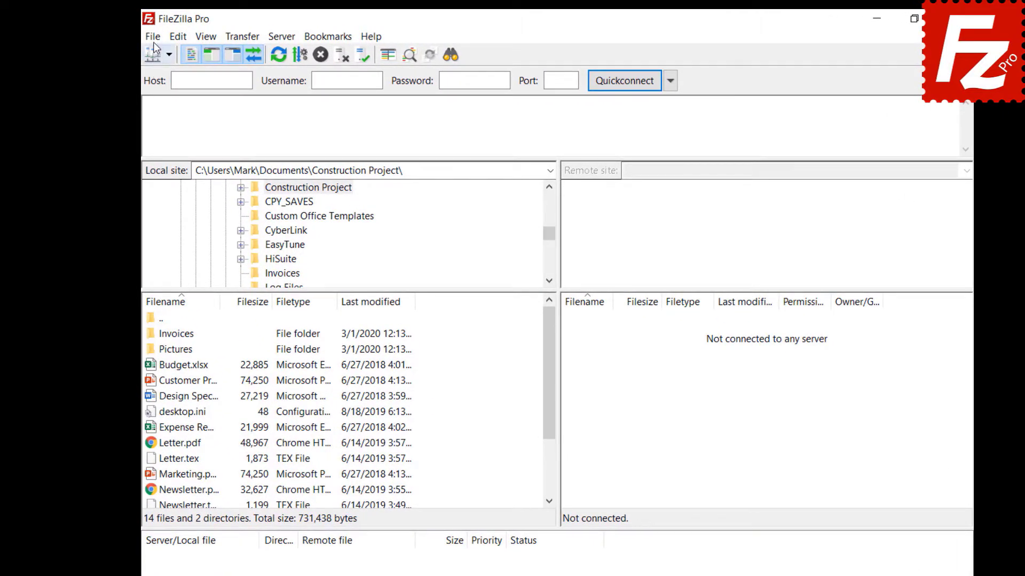
click(154, 42)
click(160, 85)
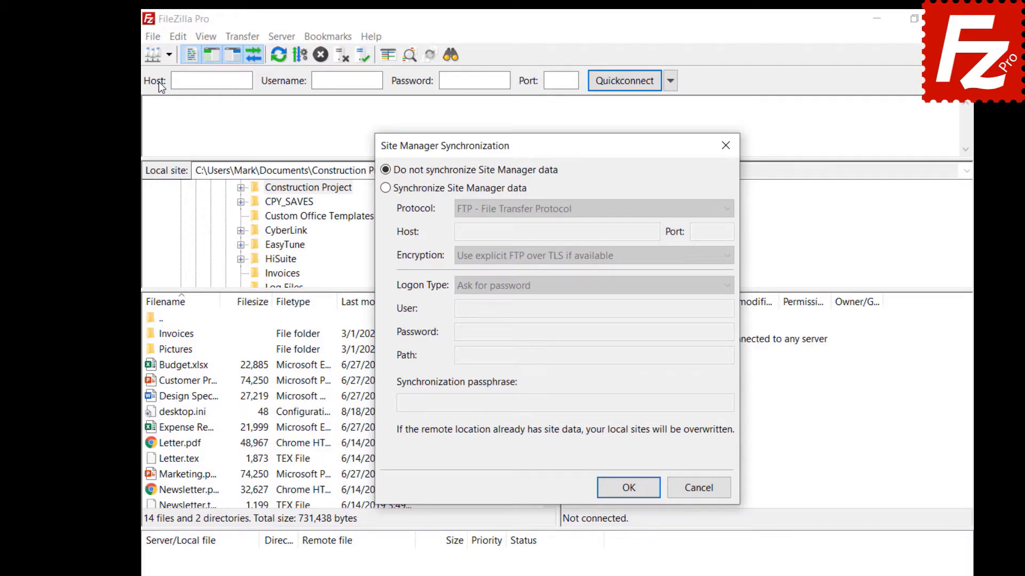
click(385, 188)
click(581, 220)
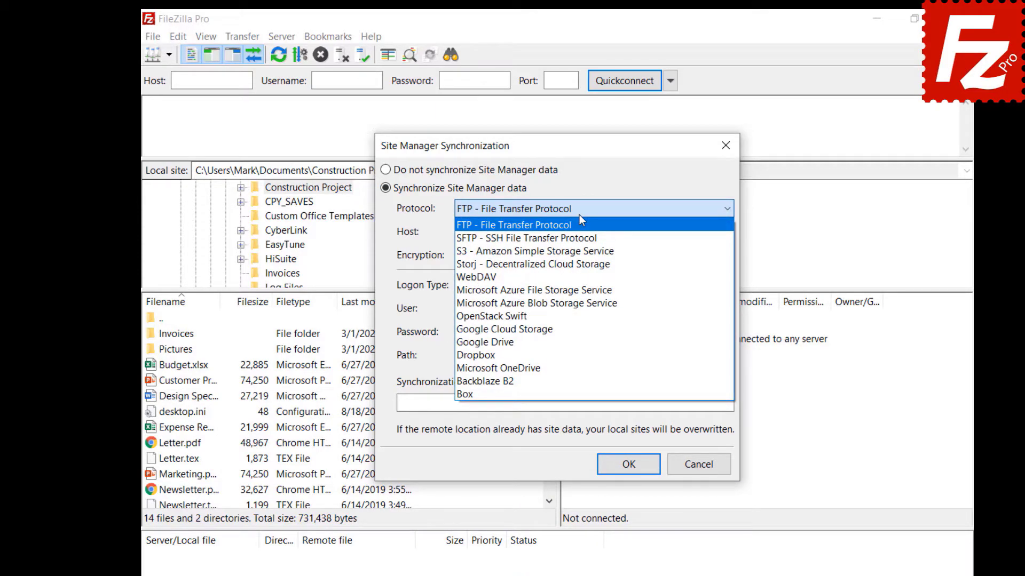
click(578, 215)
- Enter host 40.121.111.78, the sync account's user name and password, and root path /
click(653, 233)
text(40.121.111.78)
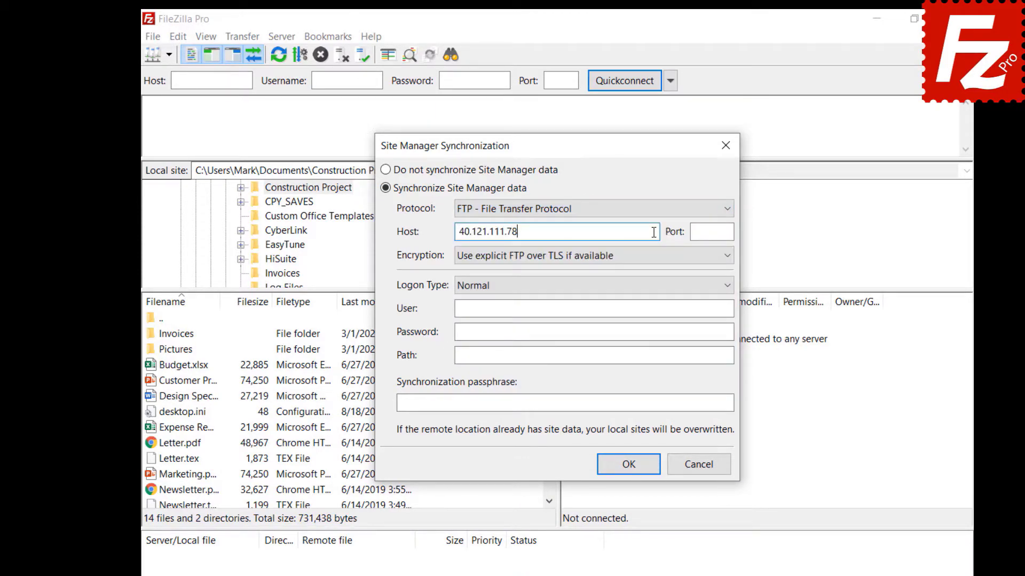
click(688, 309)
text(filezillaprotutorial)
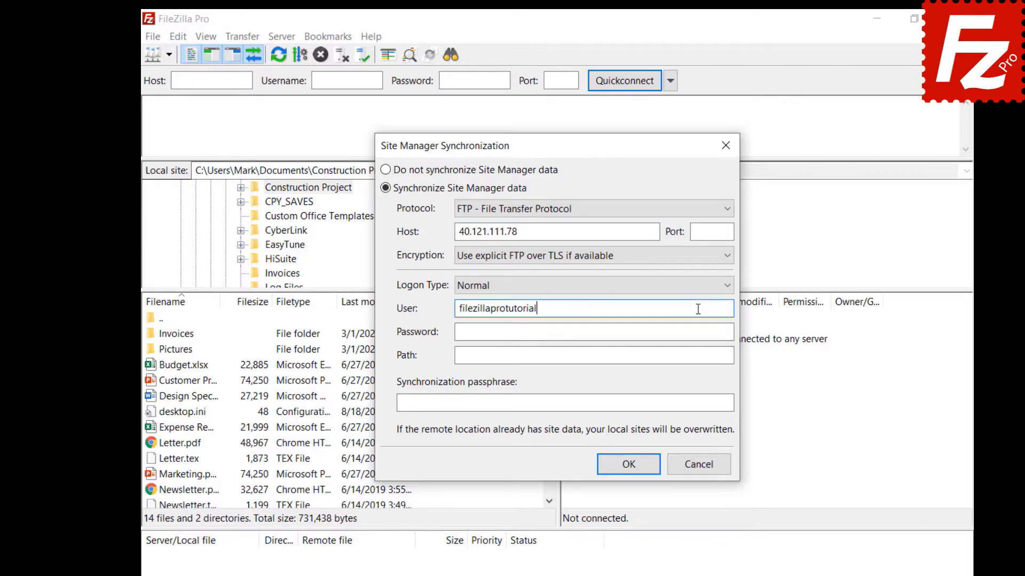
click(707, 330)
text(**********)
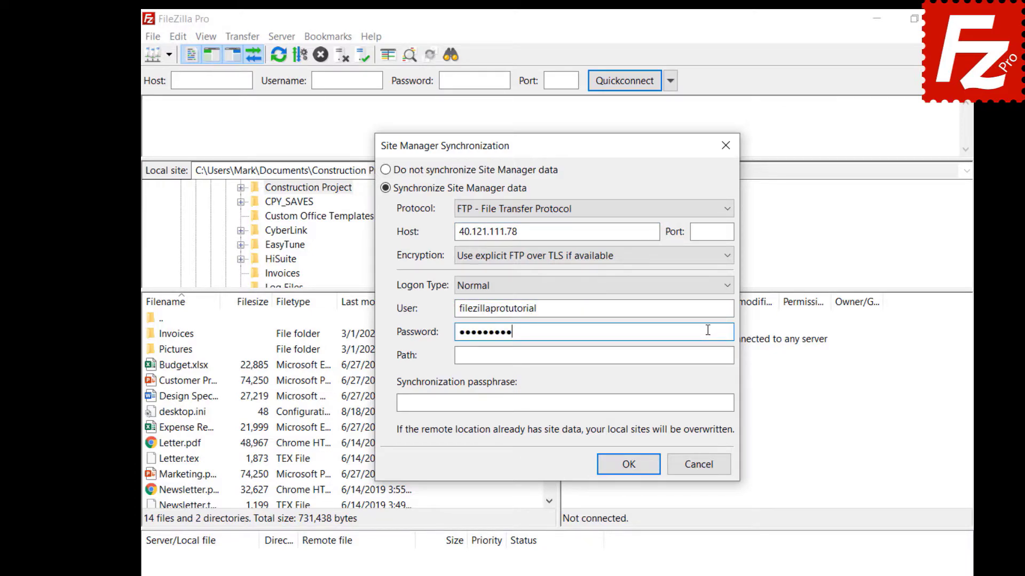
click(708, 356)
text(/)
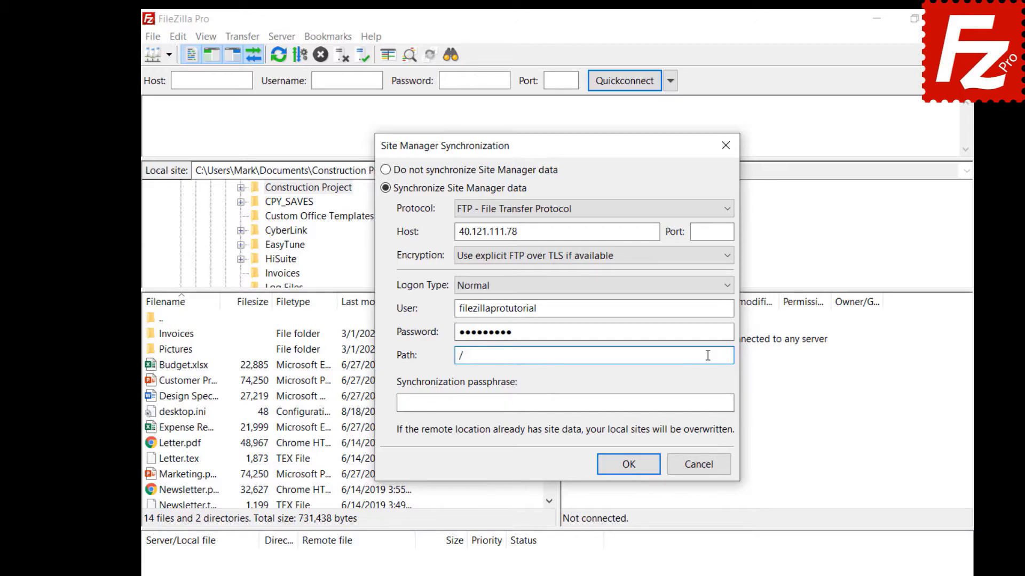
- Paste the synchronization passphrase and confirm the sync settings
click(722, 404)
key(ctrl+v)
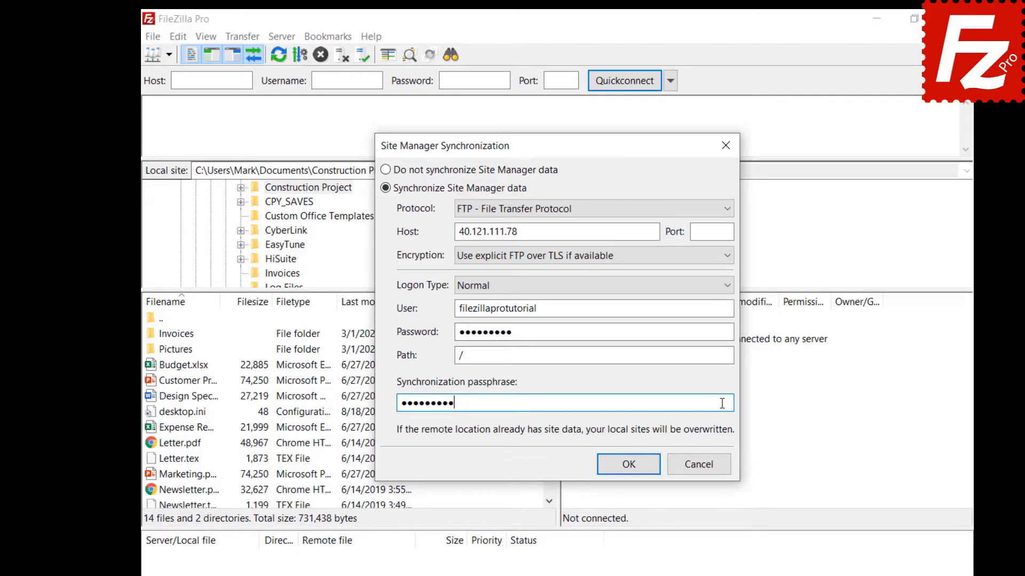
click(628, 464)
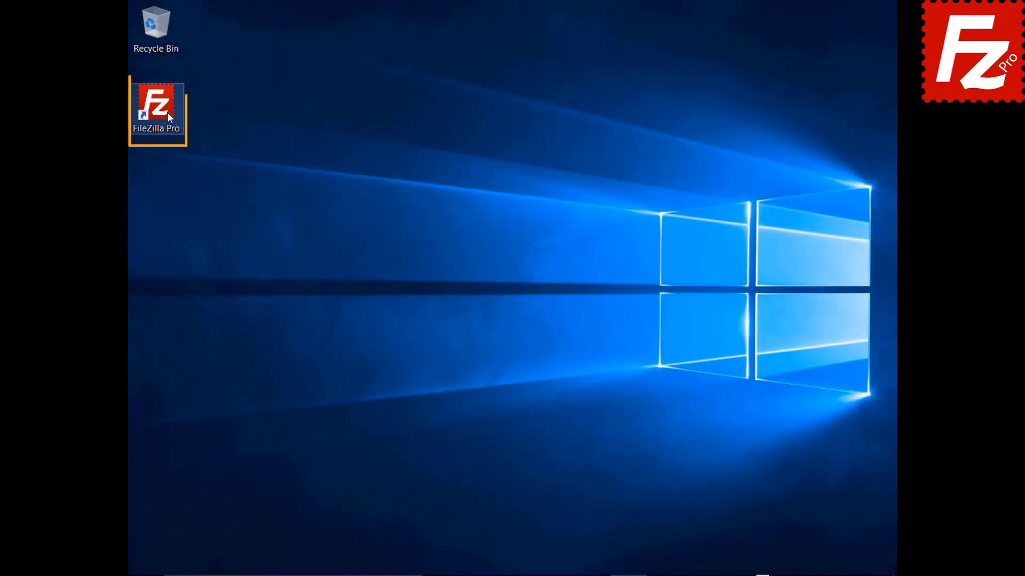
- Relaunch FileZilla Pro and choose Synchronize with FTP in Site synchronization
double_click(163, 110)
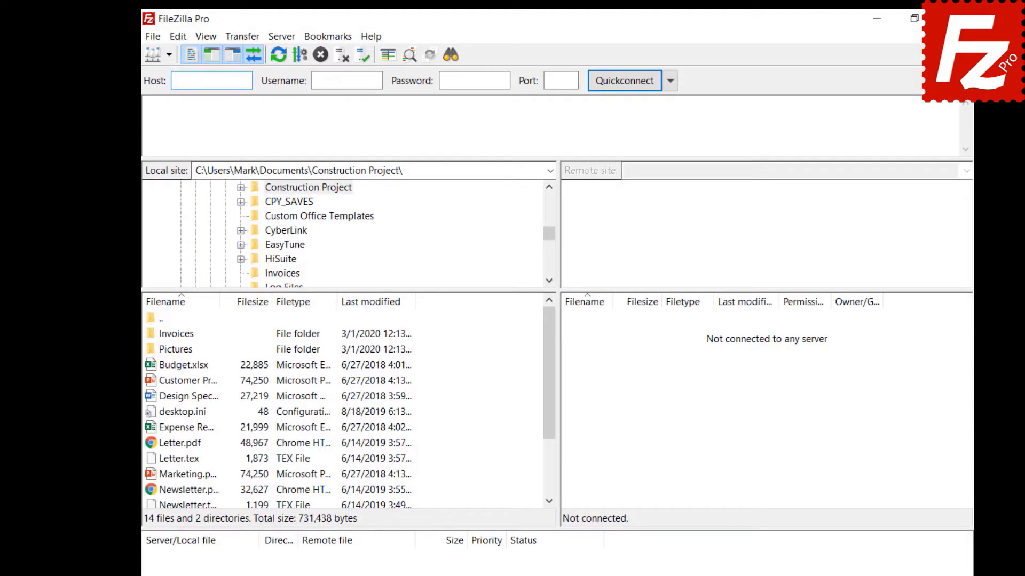
click(154, 40)
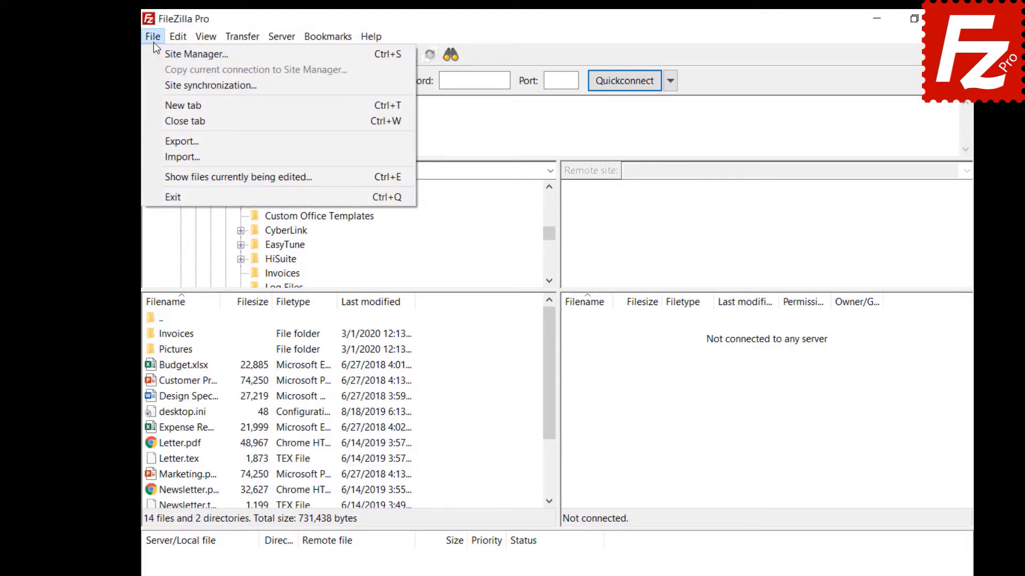
click(159, 84)
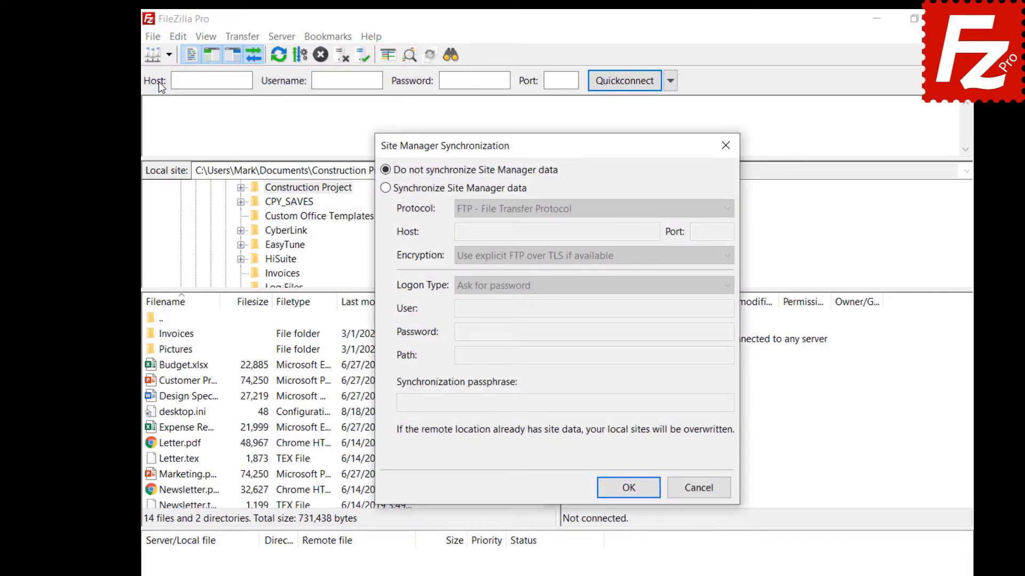
click(385, 188)
click(594, 209)
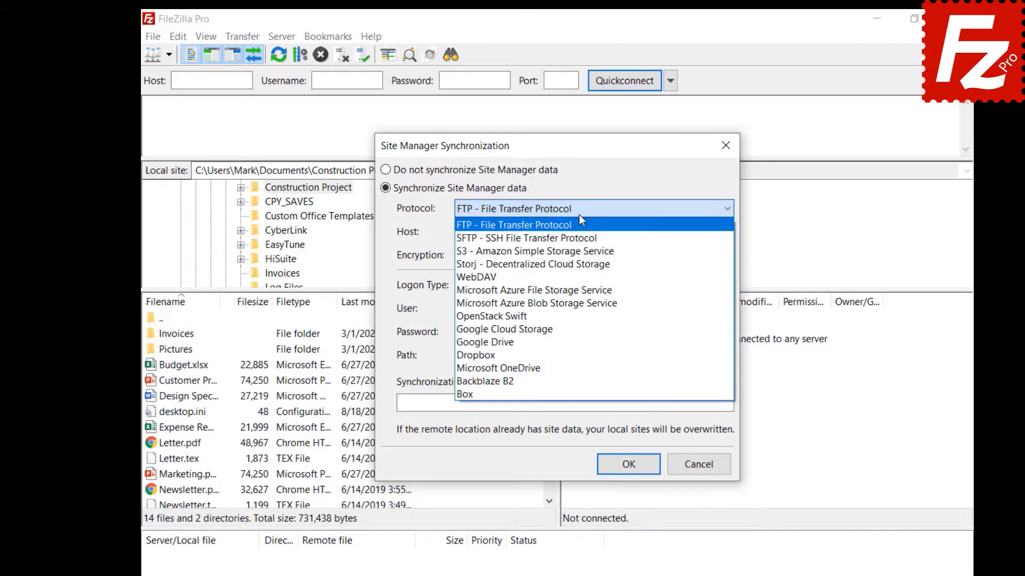
click(549, 222)
- Fill in host 40.121.111.78, the account user name, and remote path /
text(40.121.111.78)
click(594, 286)
text(filezillaprotutorial)
key(Tab)
click(707, 355)
text(/)
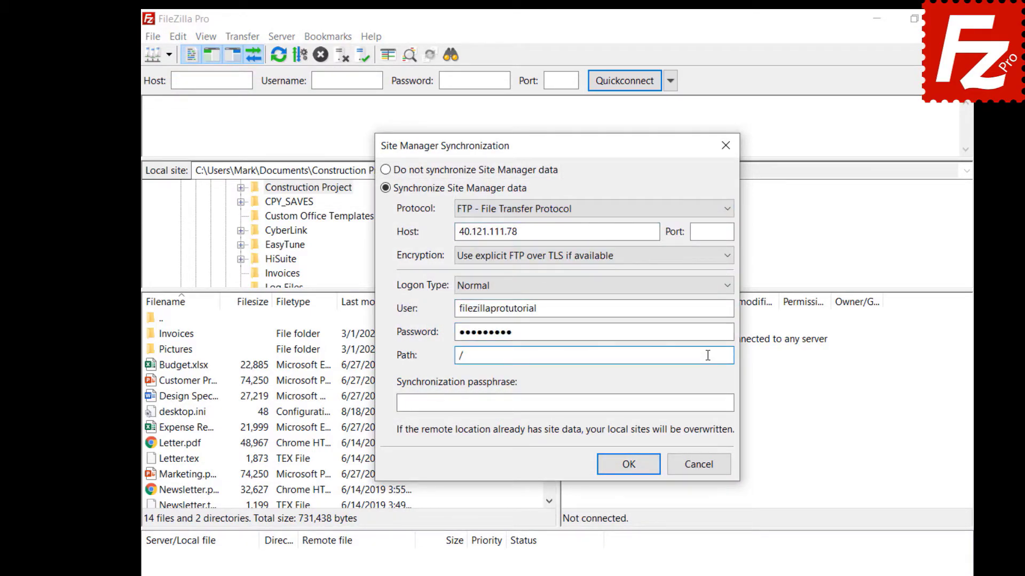
- Paste the passphrase, confirm the settings, and dismiss the success message
click(722, 404)
key(ctrl+v)
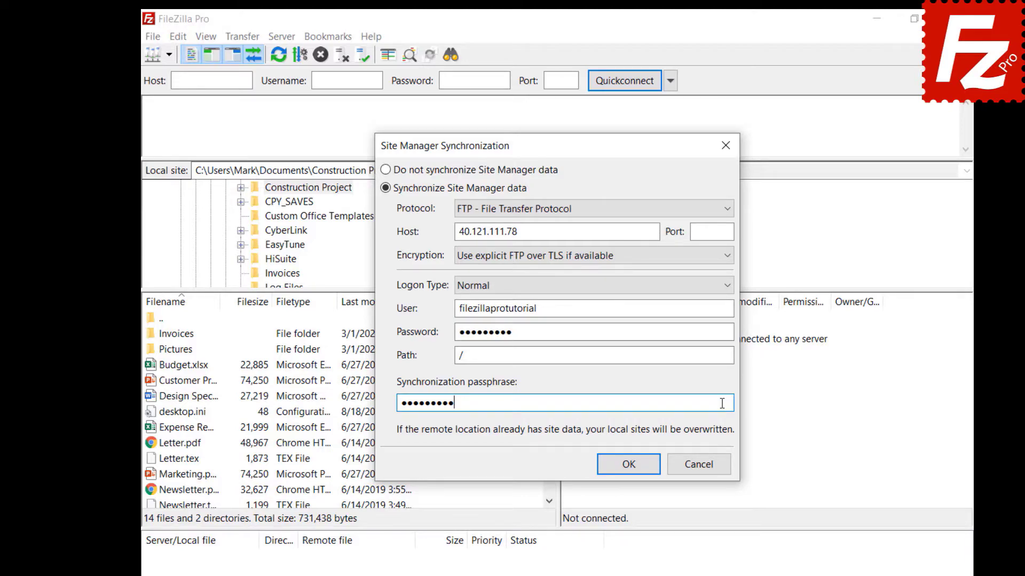
click(628, 465)
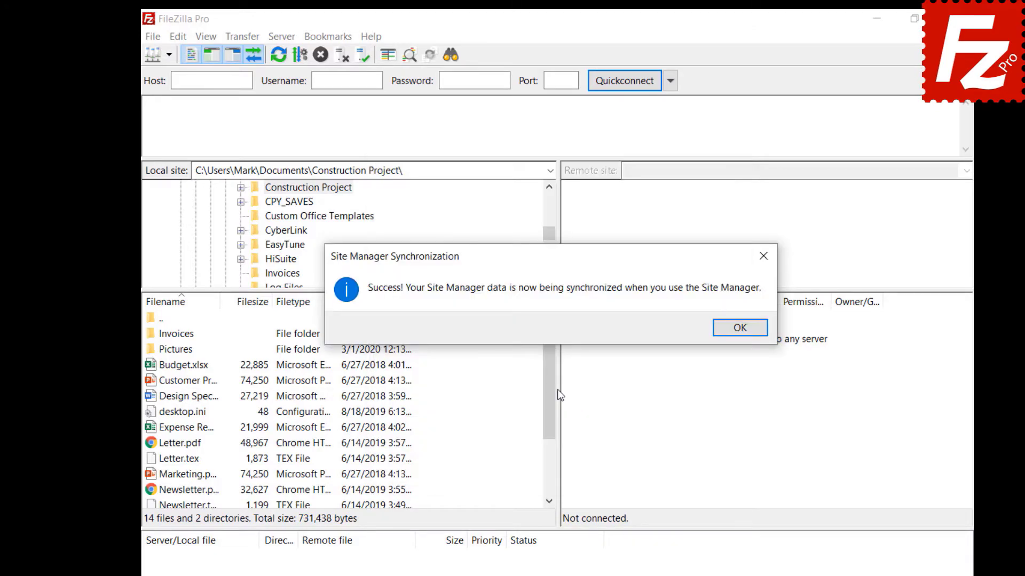
key(Return)
- Create a new site named OneDrive using the Microsoft OneDrive protocol and save it
click(153, 36)
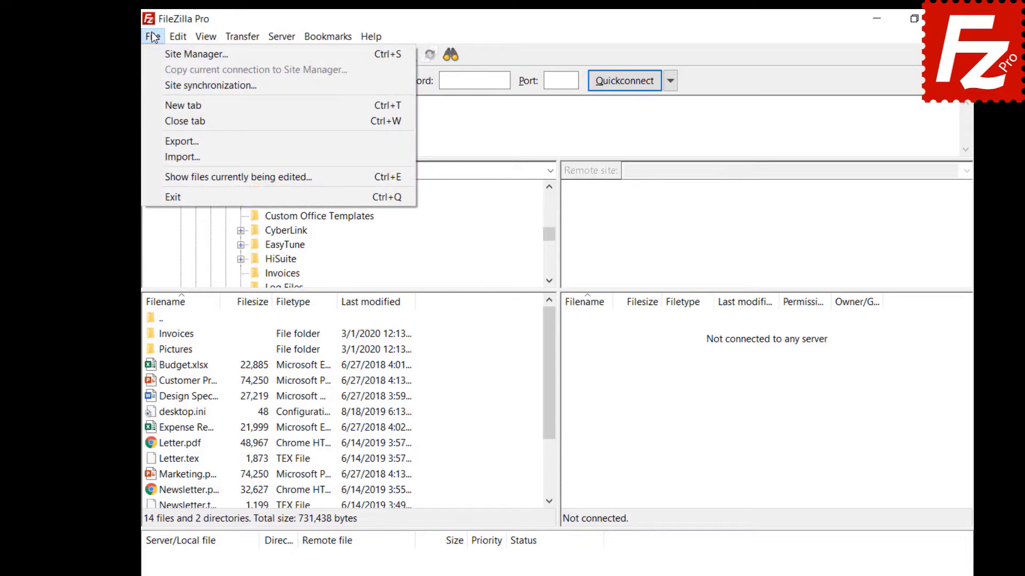
click(161, 55)
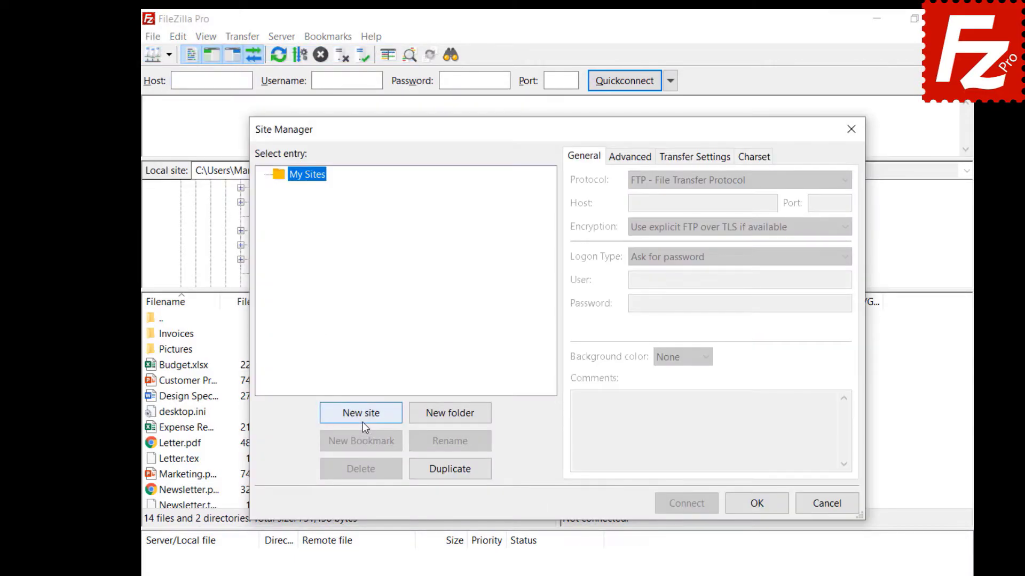
click(363, 422)
text(OneDrive)
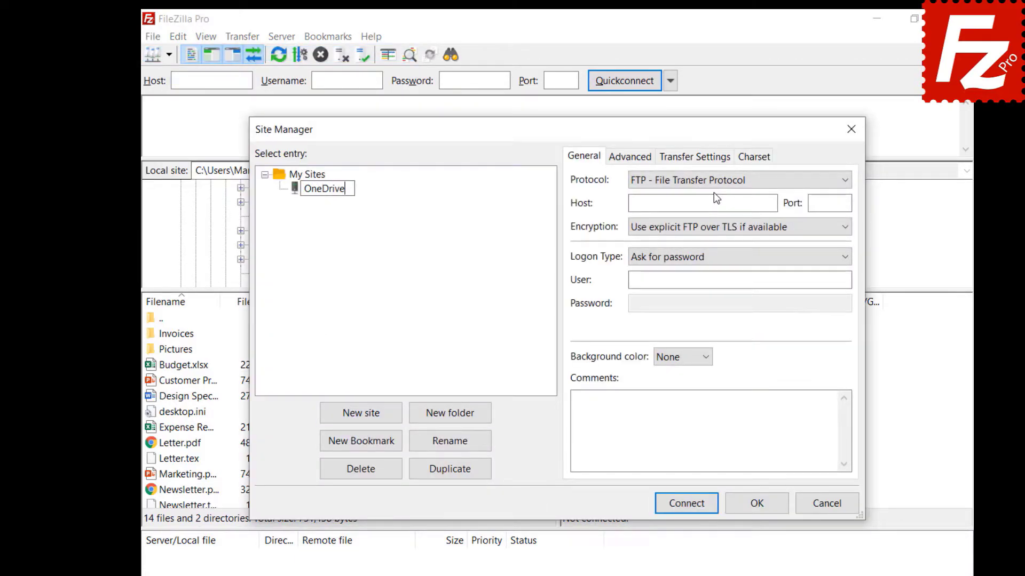
click(713, 186)
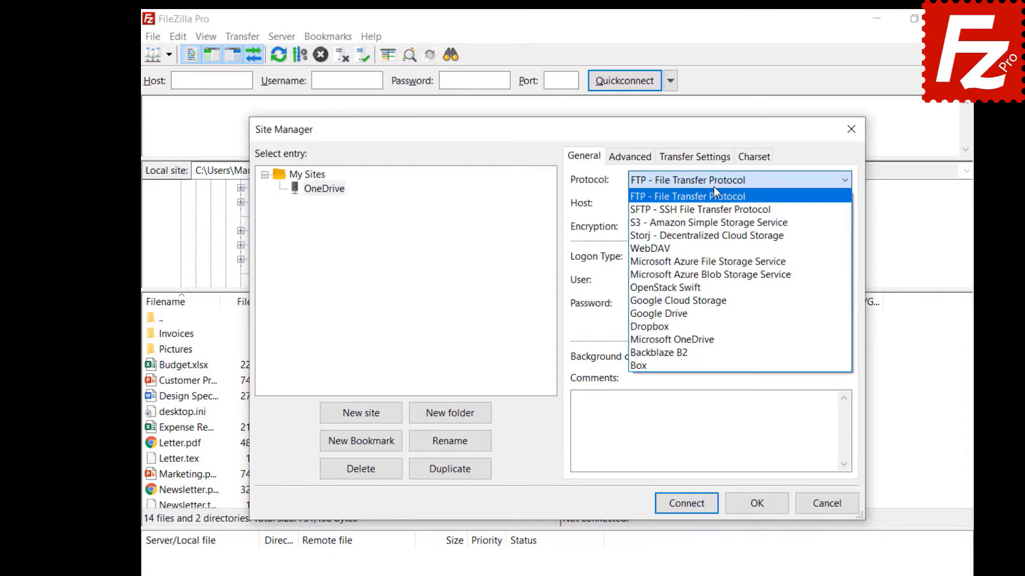
click(702, 340)
click(761, 510)
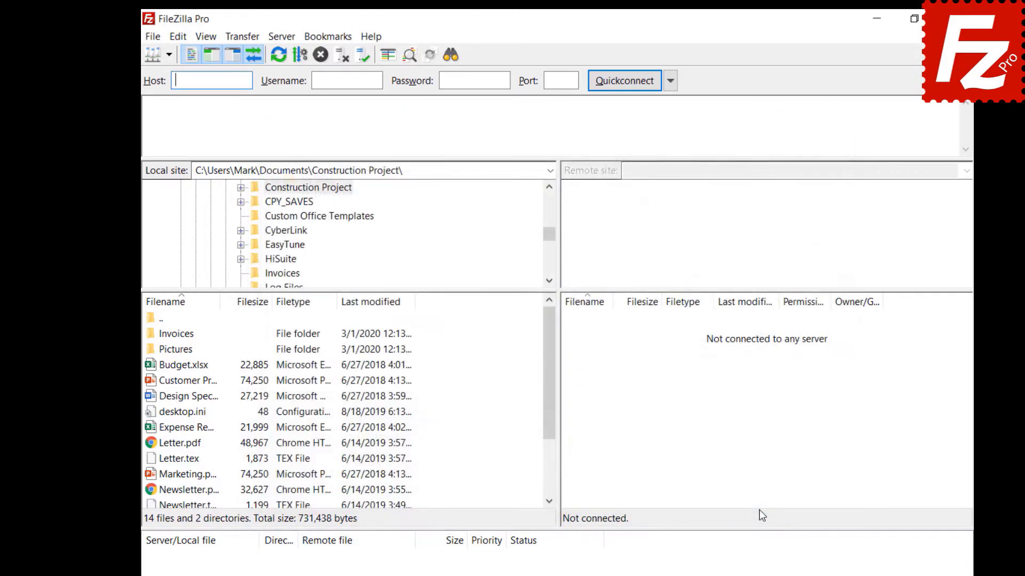
- Reopen the Site Manager to check the OneDrive entry, then close it
click(149, 36)
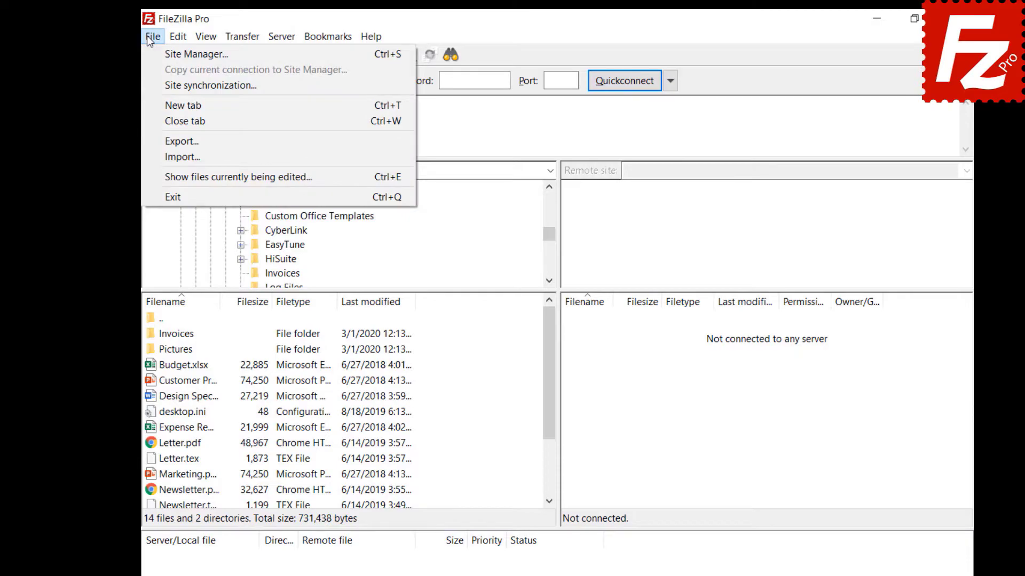
click(153, 49)
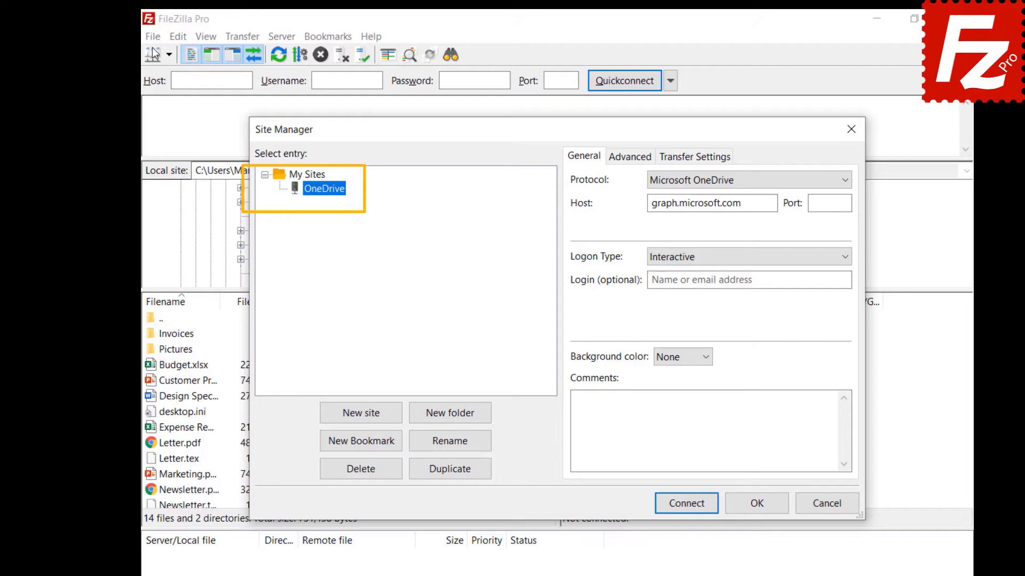
key(Escape)
- Set Site synchronization to 'Do not synchronize Site Manager data' and apply it
click(154, 37)
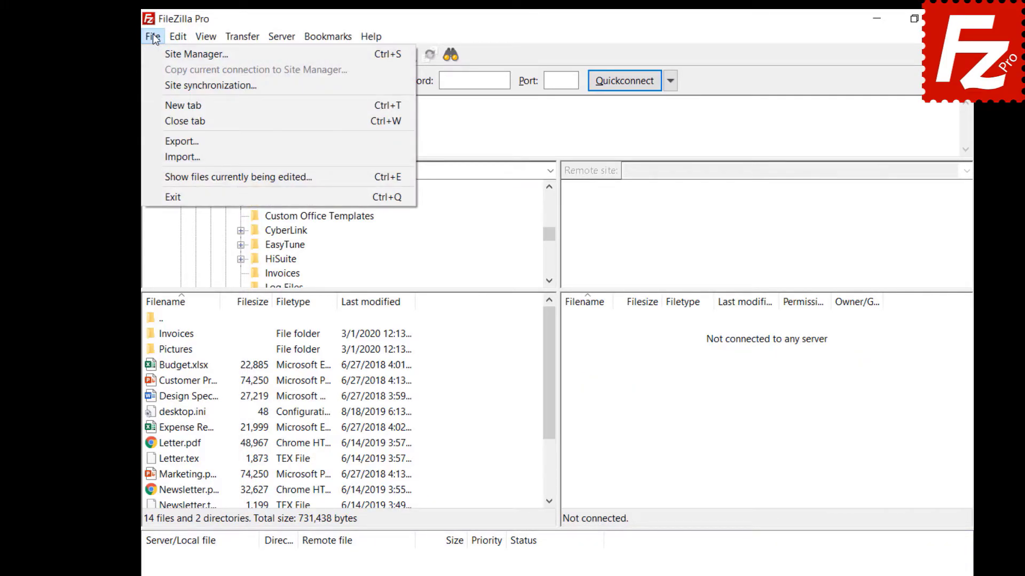
click(176, 85)
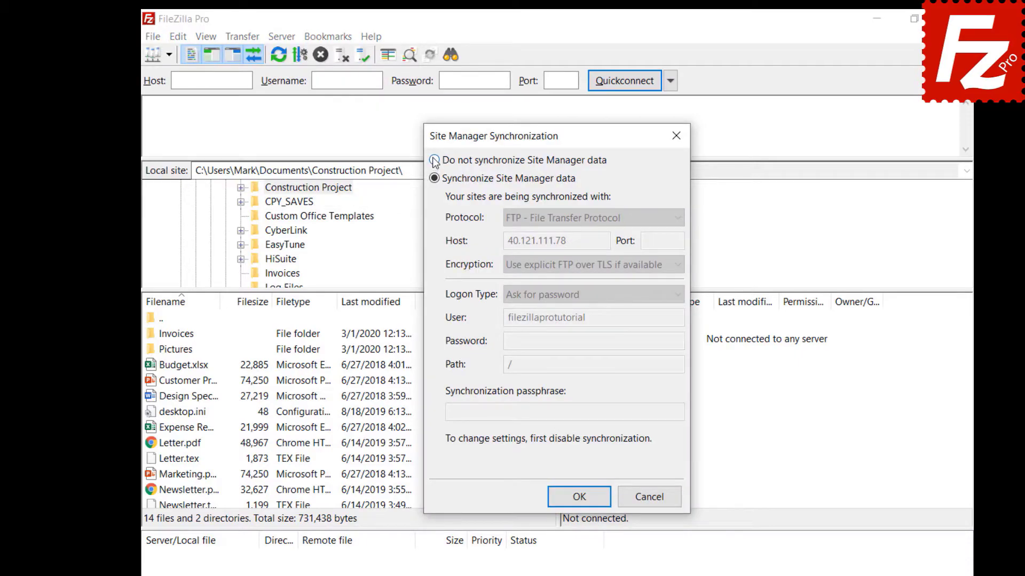
click(435, 161)
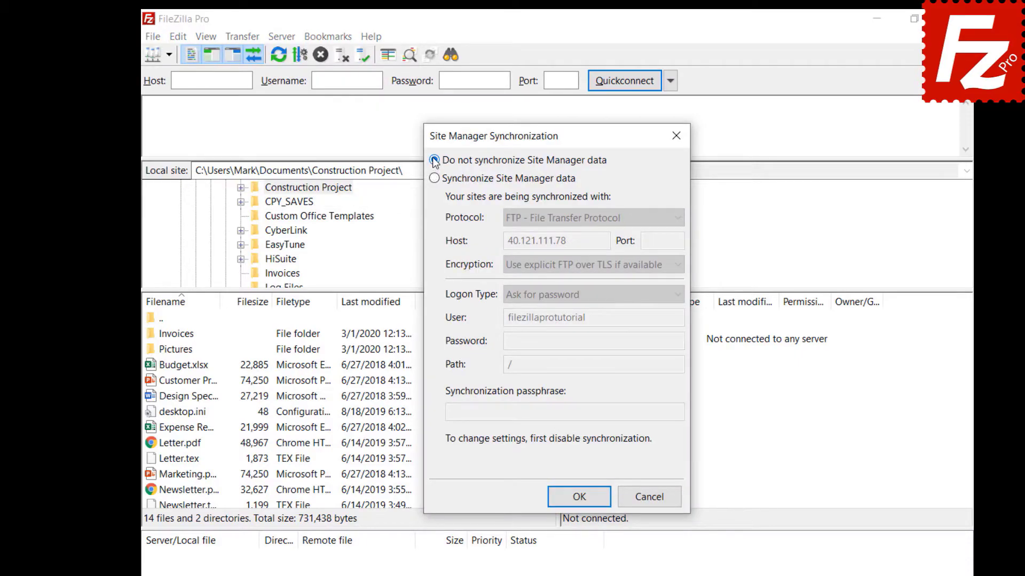
click(580, 499)
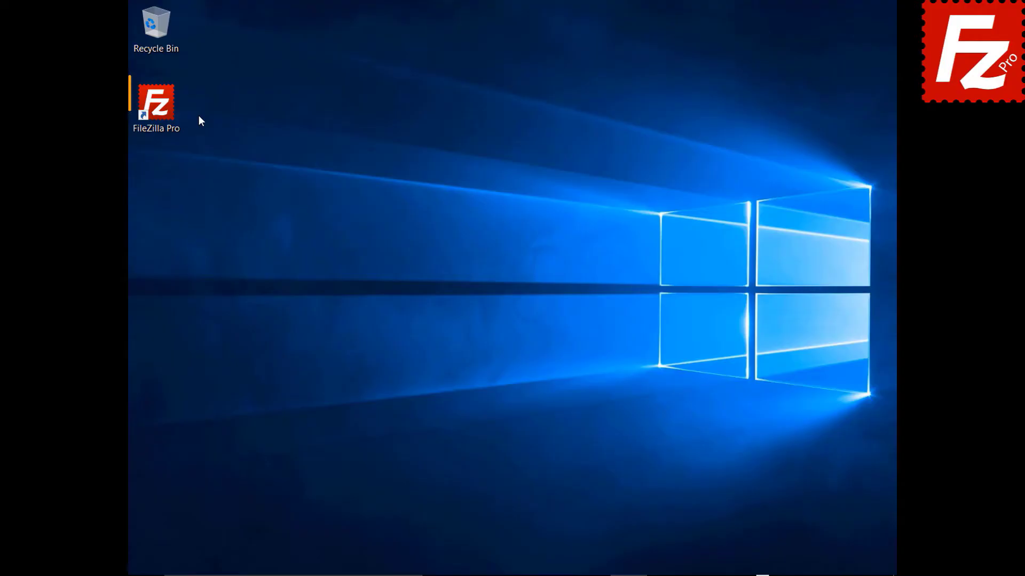
- Relaunch FileZilla and export Site Manager entries, settings, queue and filters to FileZilla.xml
double_click(162, 111)
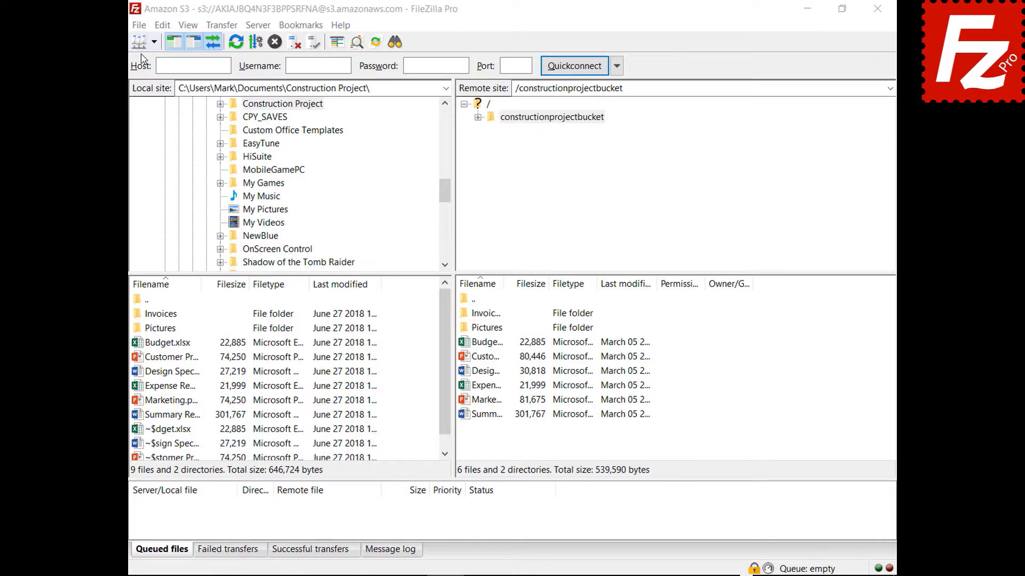
click(140, 27)
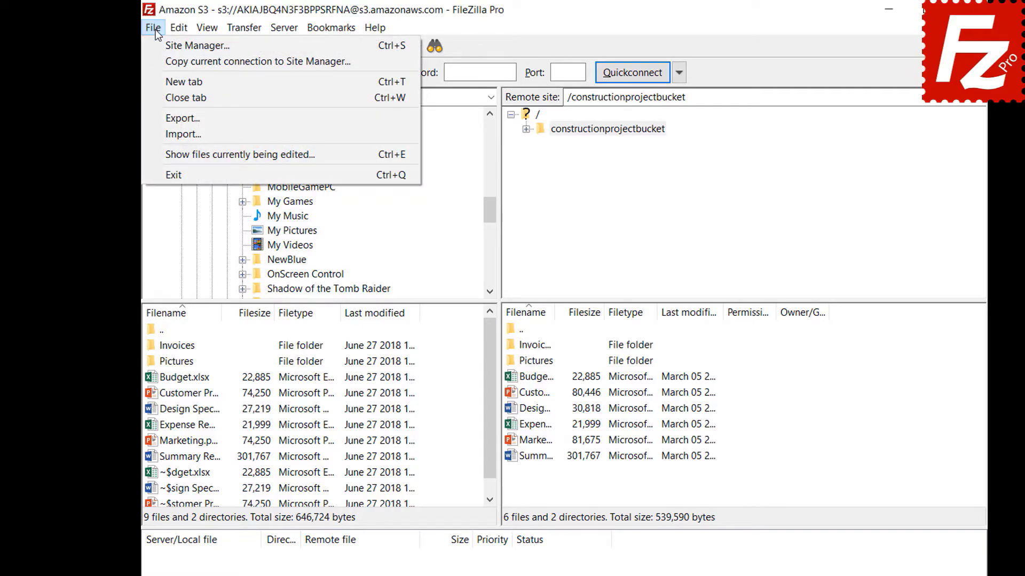
click(164, 118)
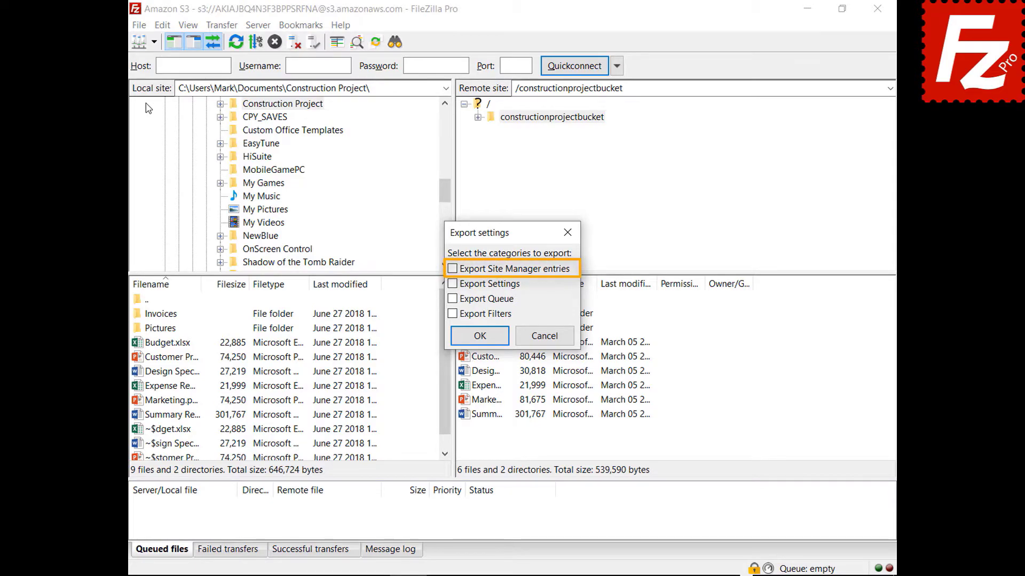
click(452, 270)
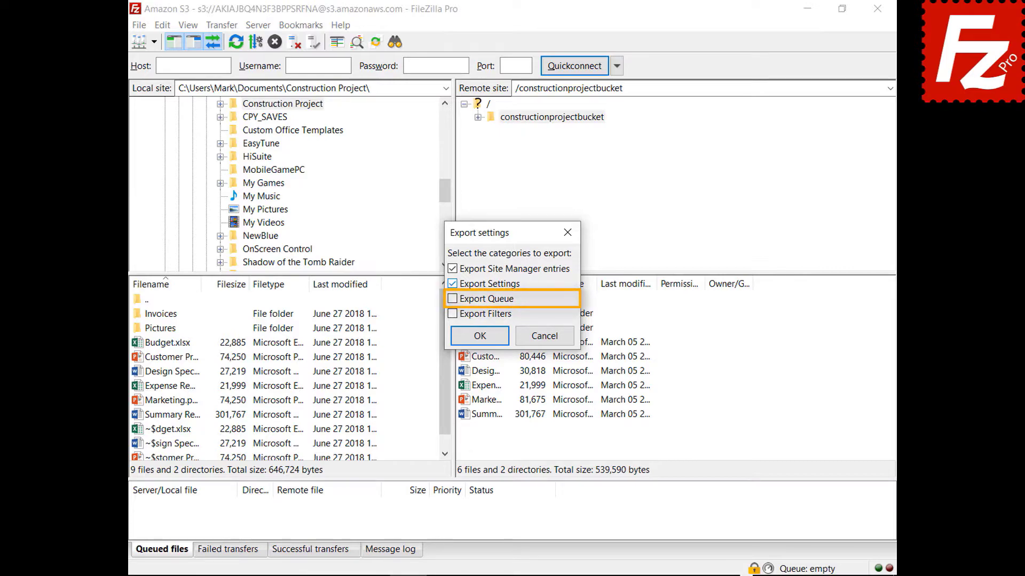
click(452, 299)
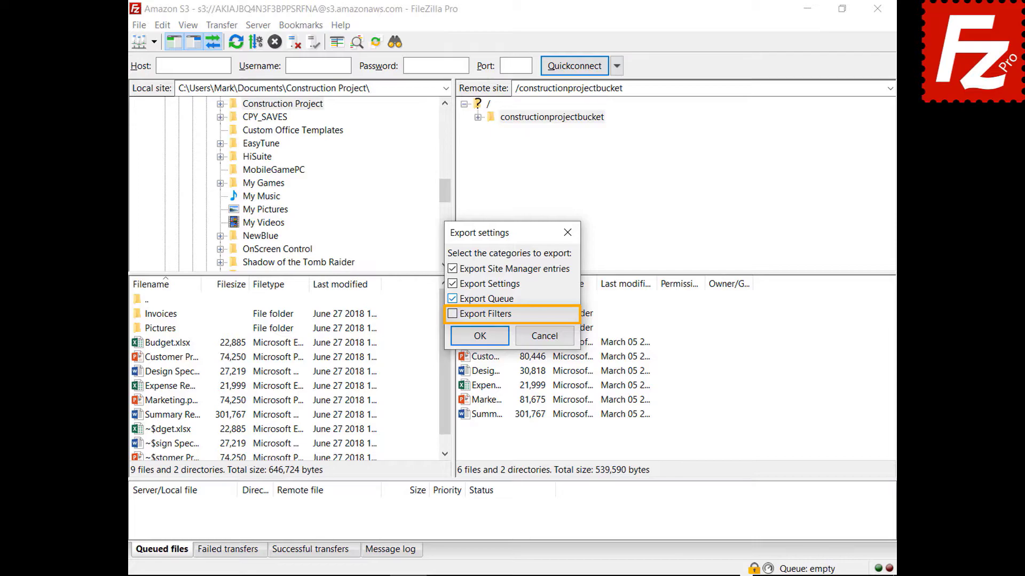
click(452, 313)
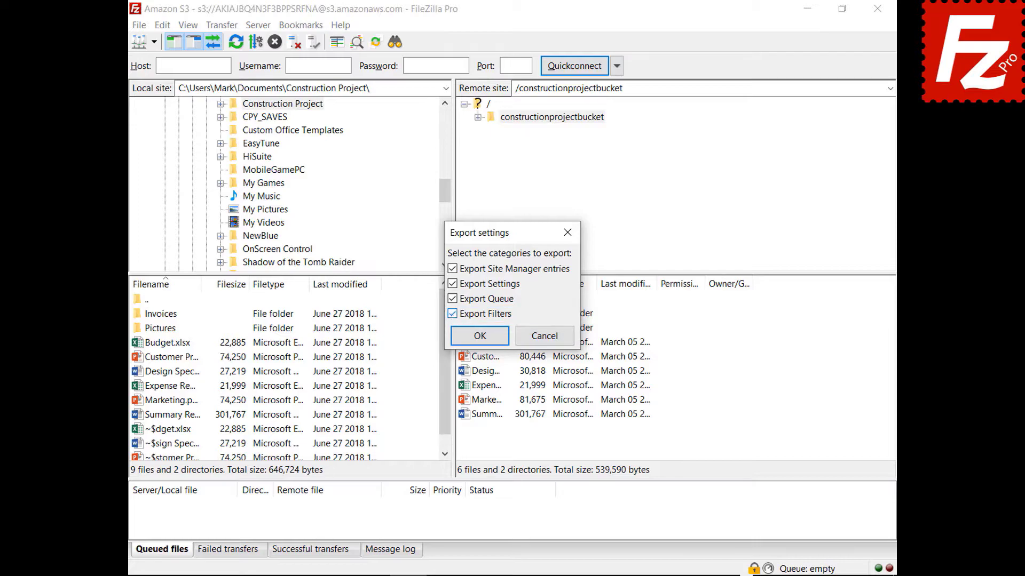
click(480, 337)
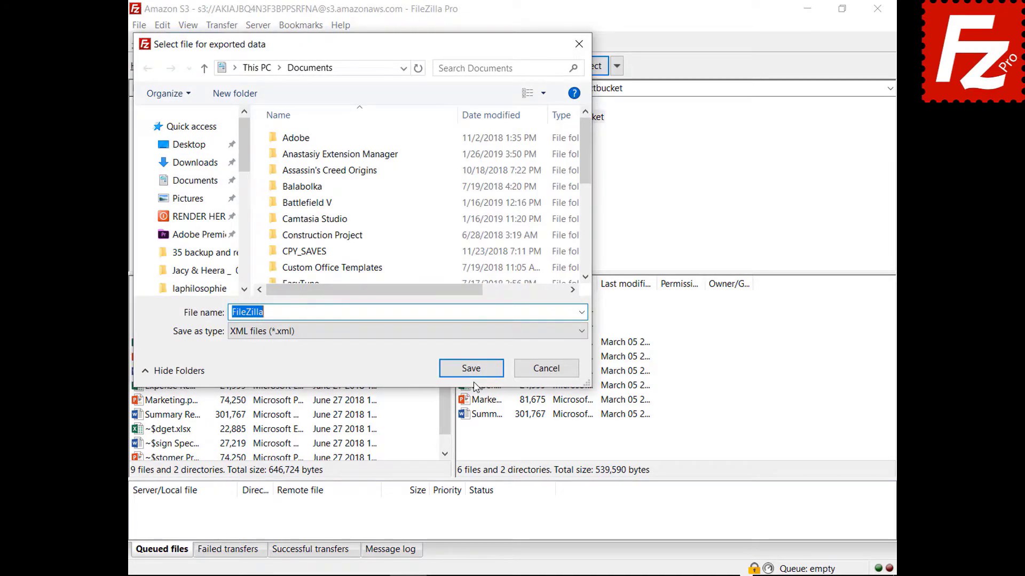
click(472, 374)
click(141, 28)
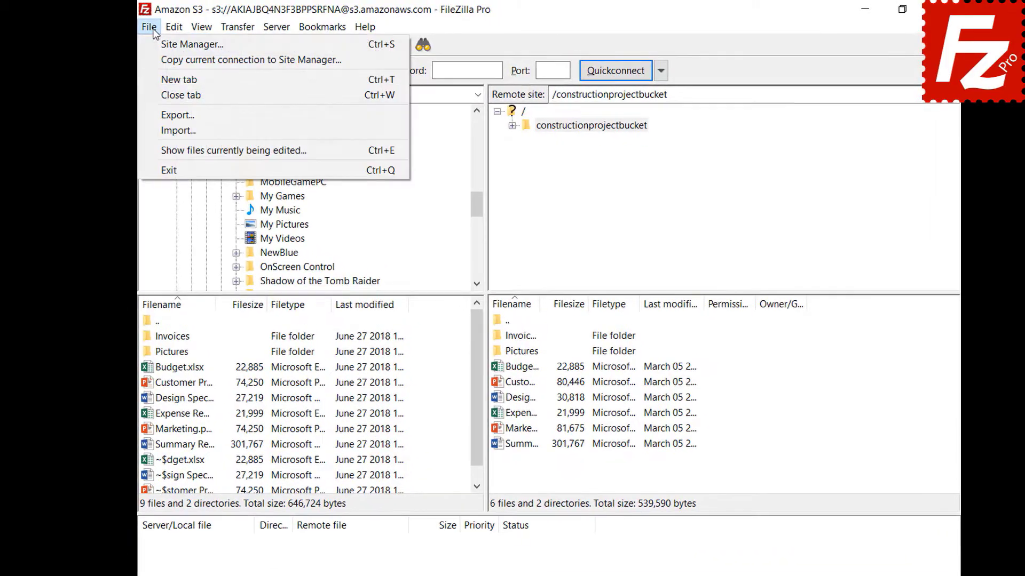
- Go to %APPDATA%\FileZilla and select all seven configuration files
click(150, 130)
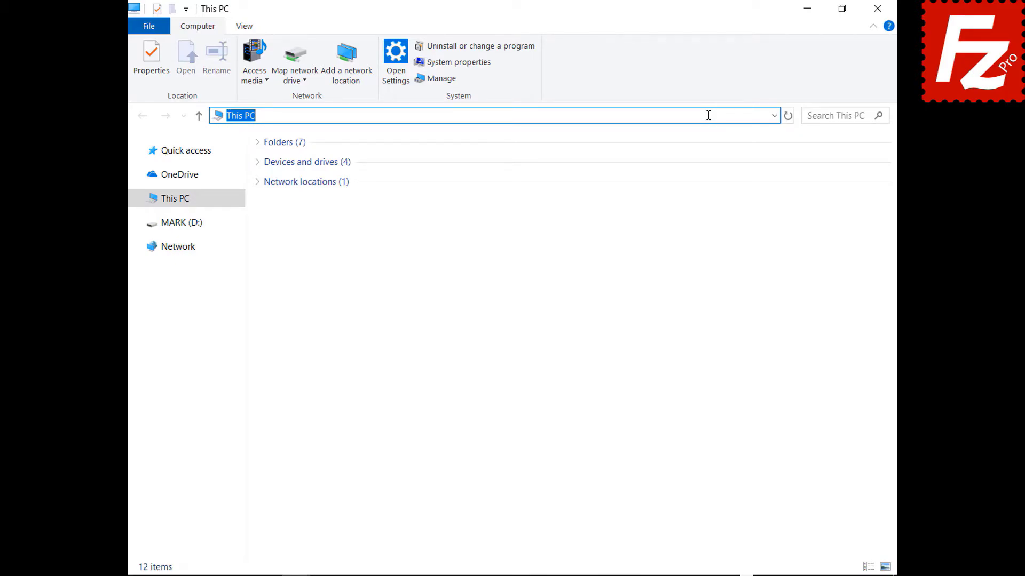
text(%APPDATA%\FileZilla)
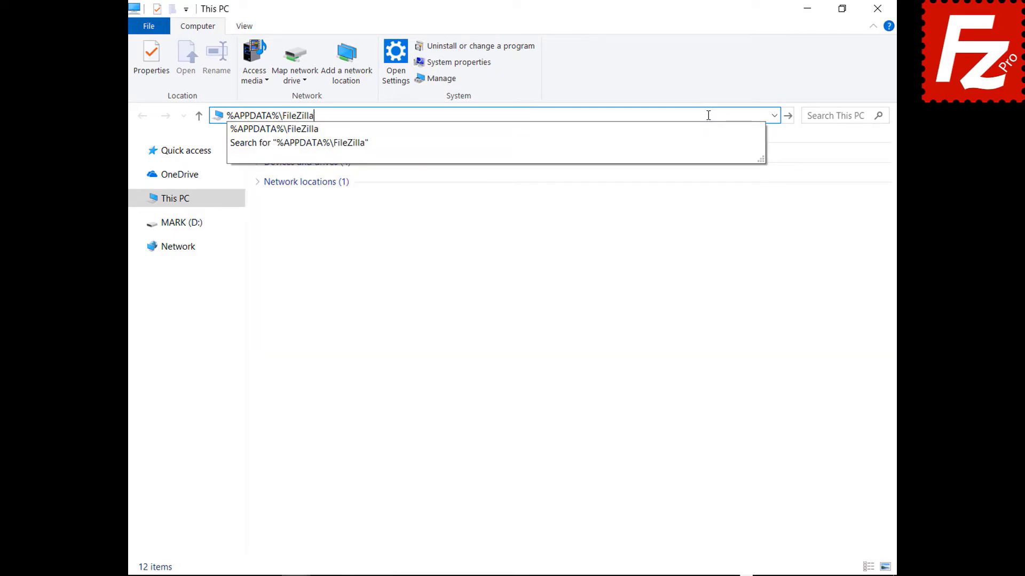
key(Return)
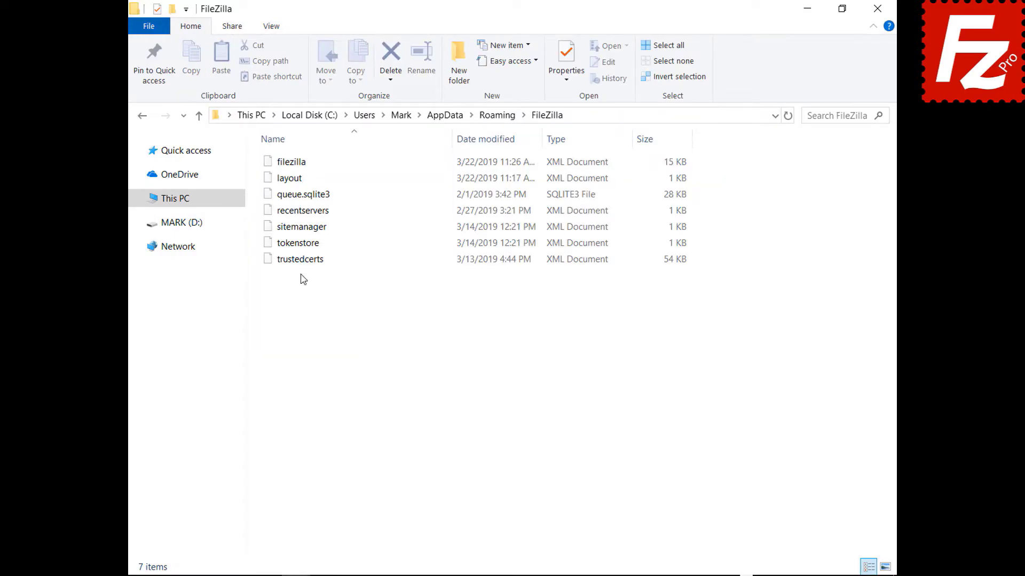
drag(299, 279, 303, 151)
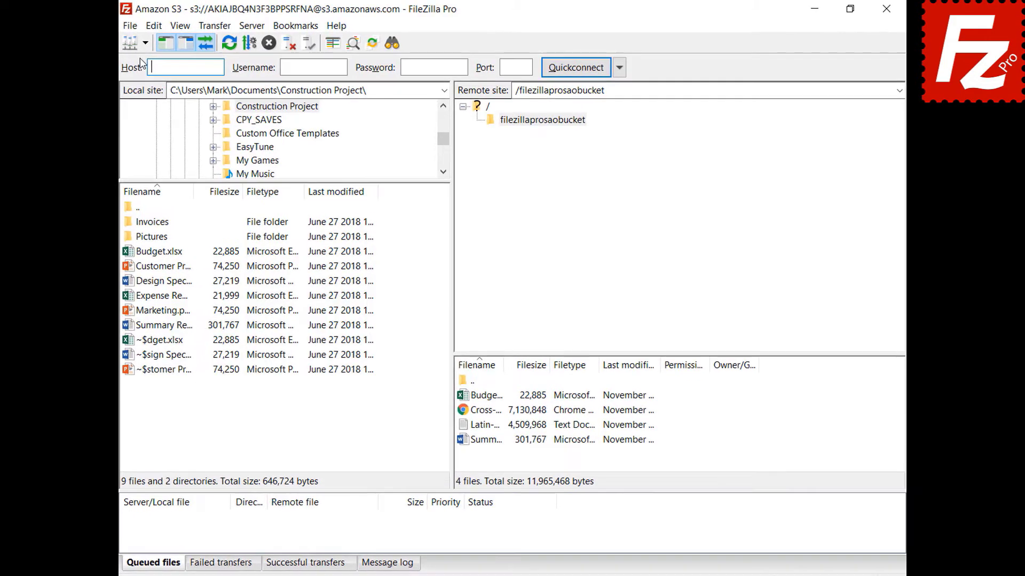
- Connect to Amazon S3 in a new tab and turn on the detailed message log
click(119, 47)
click(129, 65)
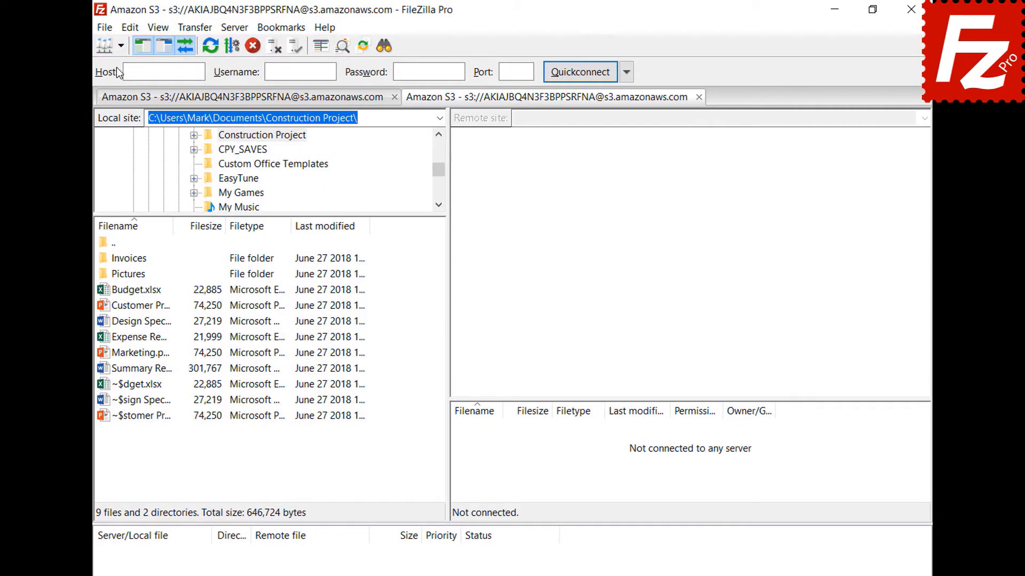
click(384, 575)
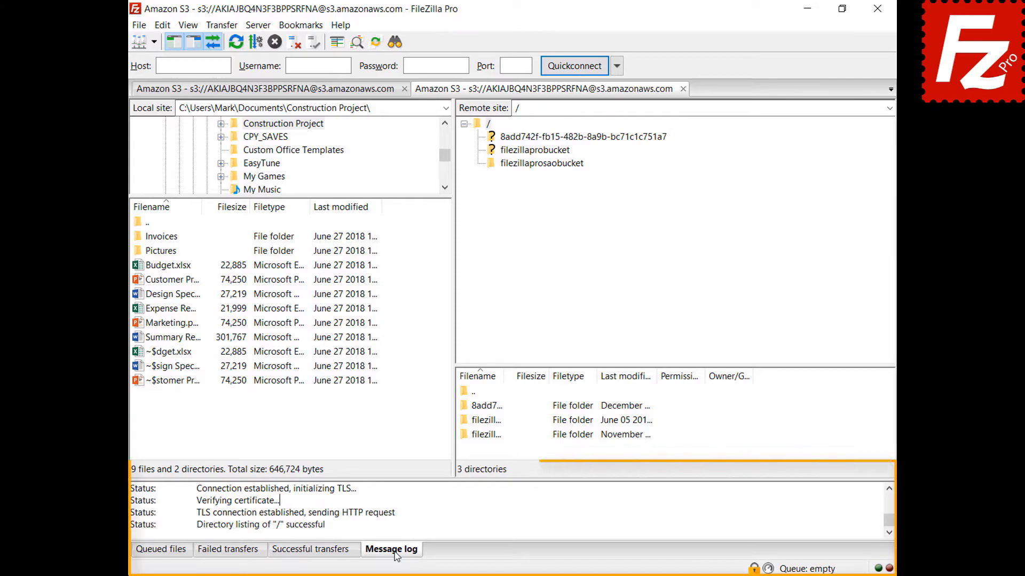
right_click(440, 510)
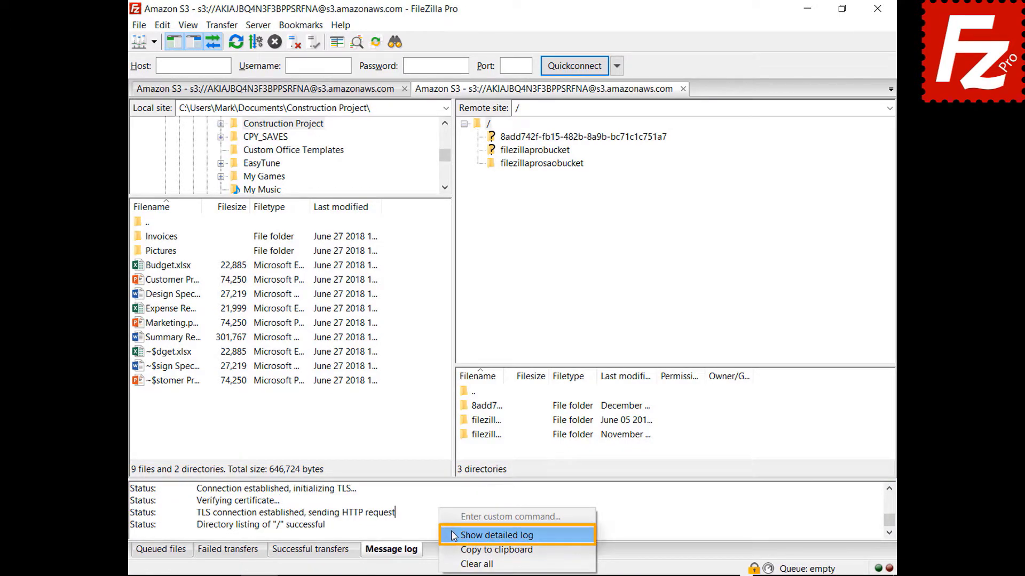
click(453, 536)
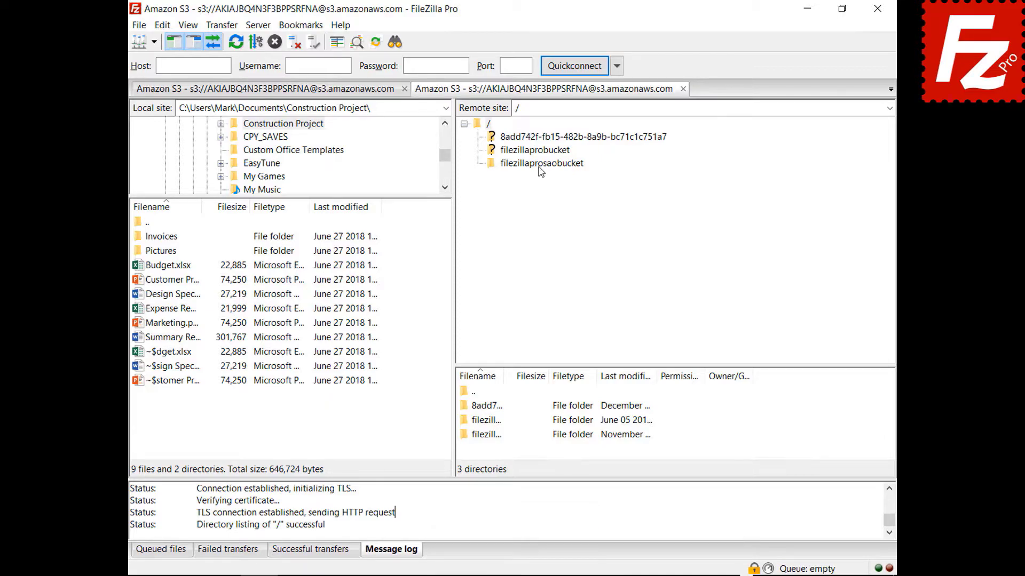
- Open the filezillaprosaobucket bucket and copy the message log to the clipboard
click(540, 164)
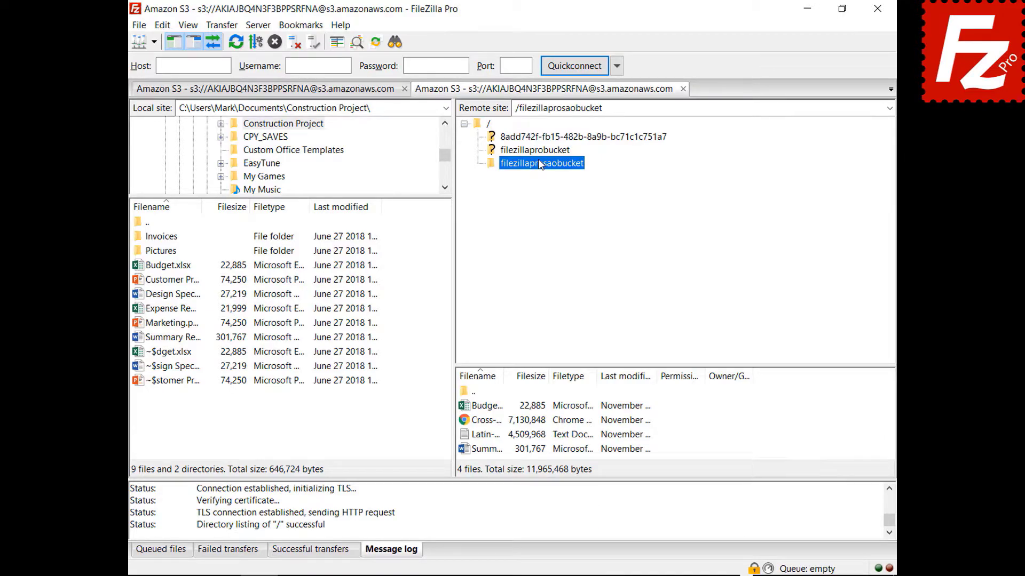
right_click(496, 514)
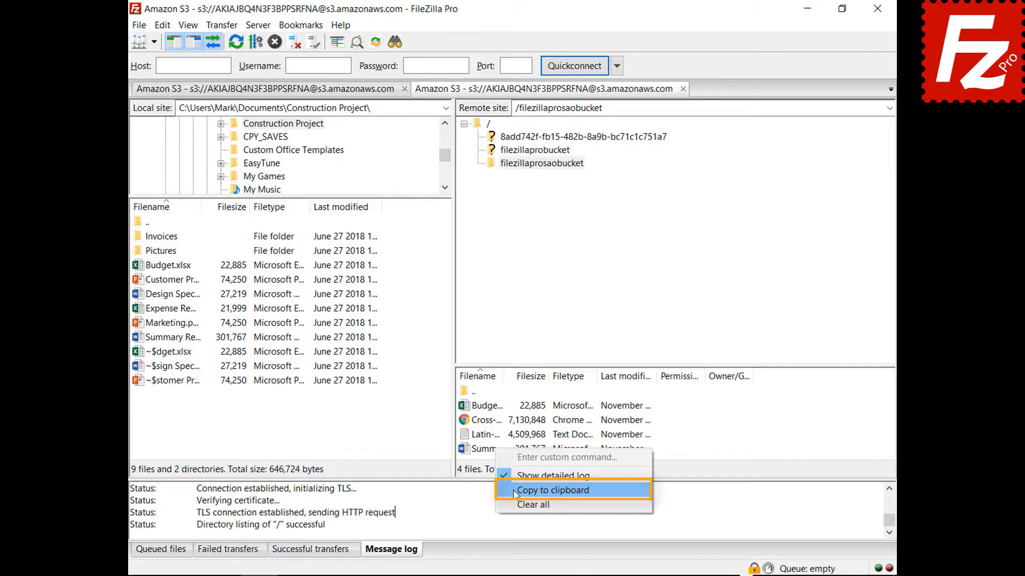
click(552, 490)
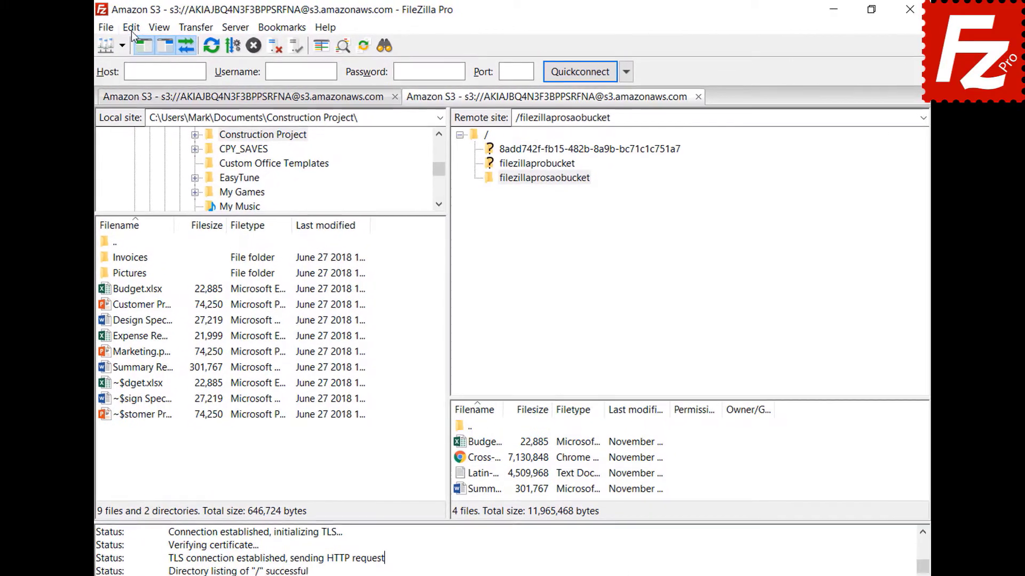
- In Logging settings, enable timestamps and log to filezilla.log in Documents
click(162, 25)
click(137, 80)
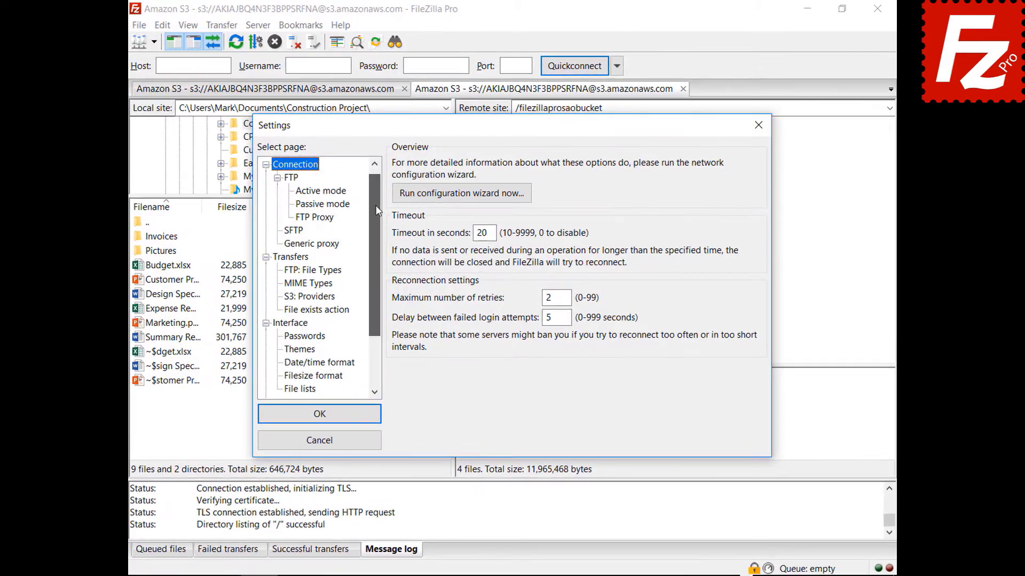
drag(376, 209, 371, 268)
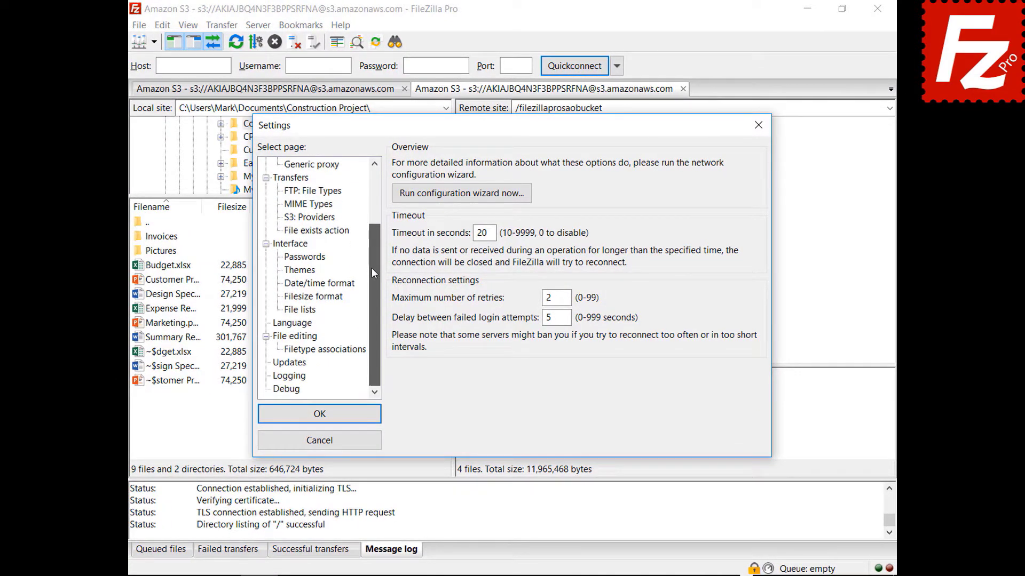
click(290, 377)
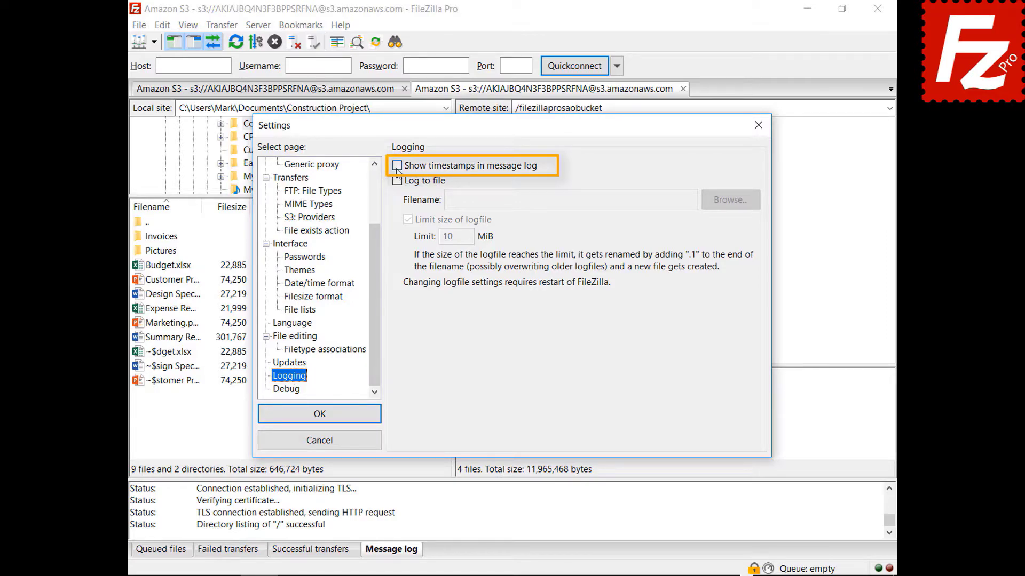
click(397, 166)
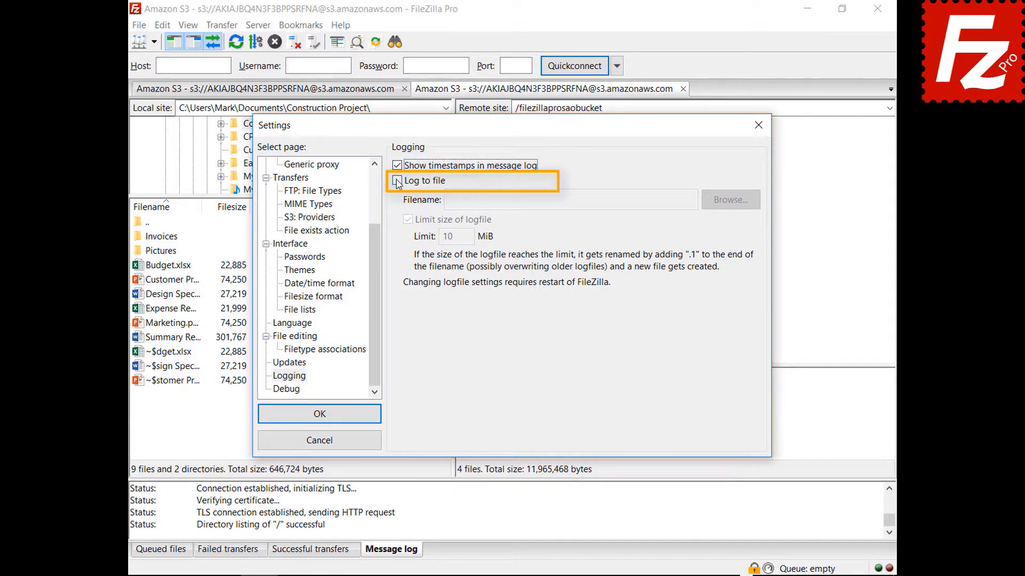
click(397, 181)
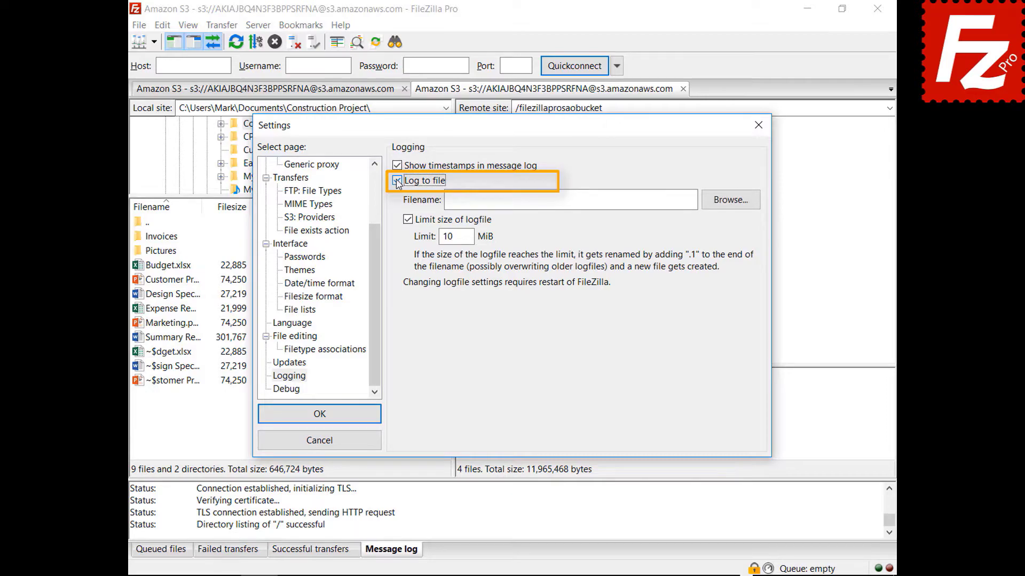
click(728, 202)
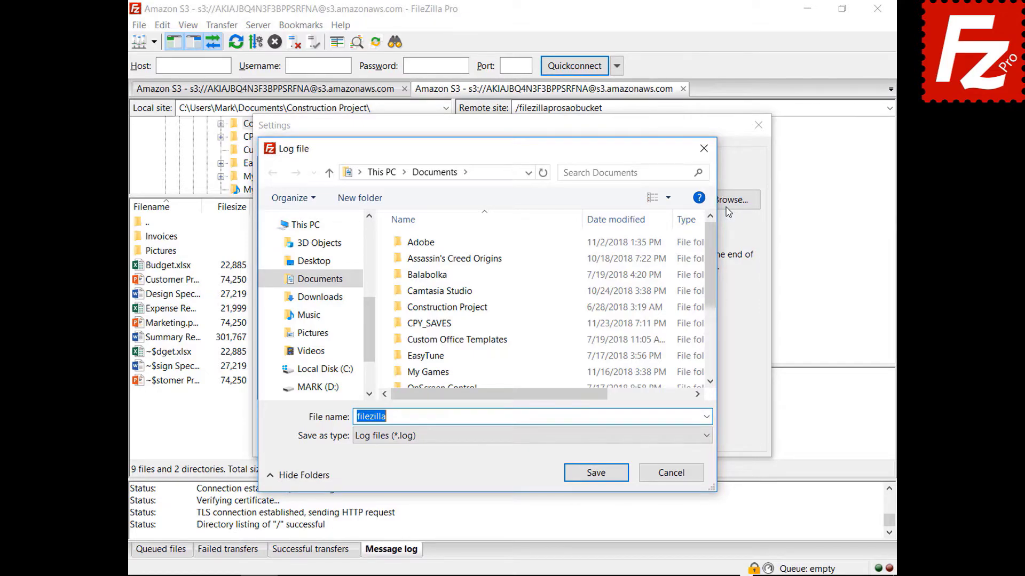
click(596, 473)
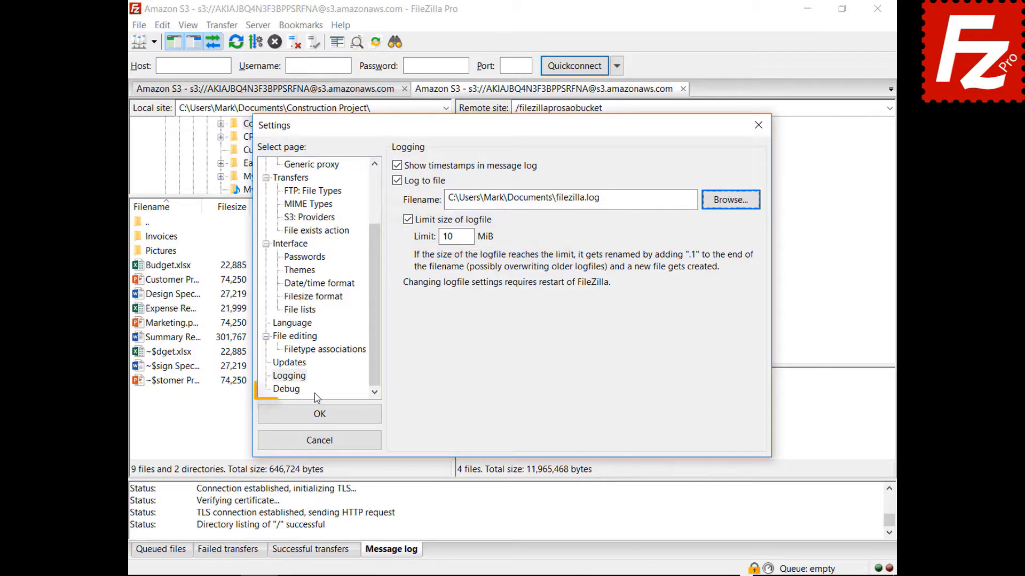
click(297, 394)
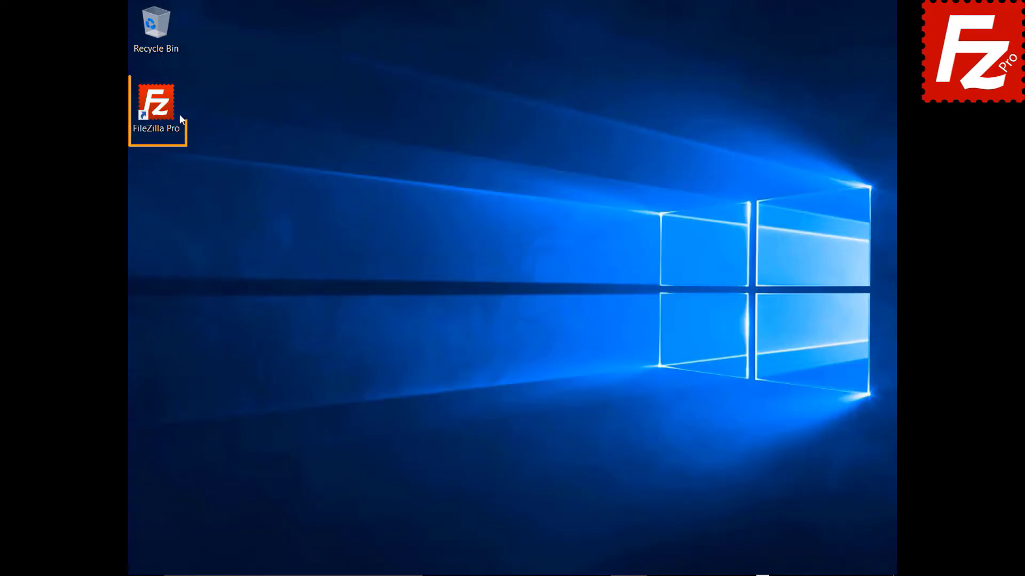
- Relaunch FileZilla and create an SFTP site named Amazon EC2
double_click(163, 112)
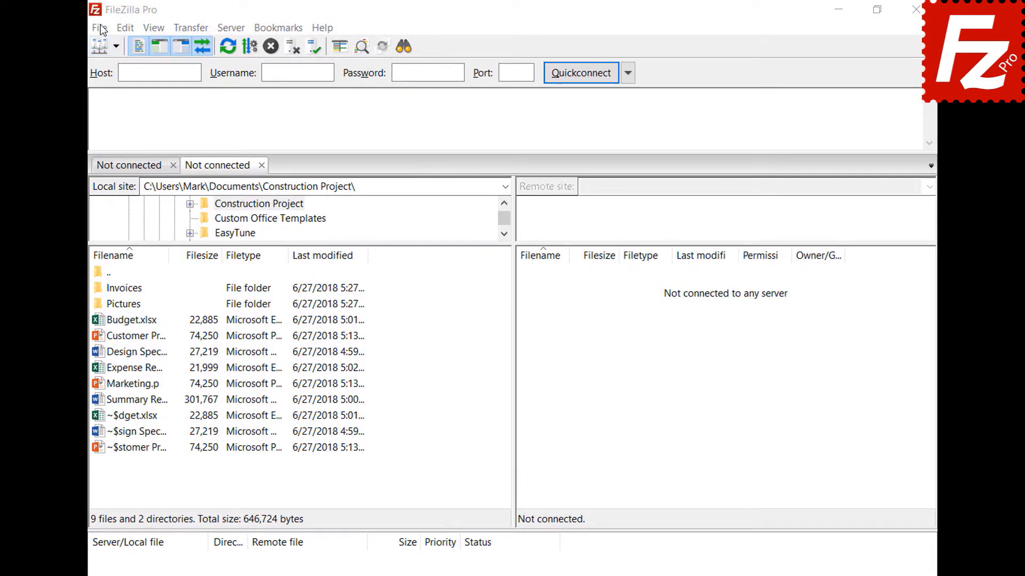
click(100, 27)
click(107, 43)
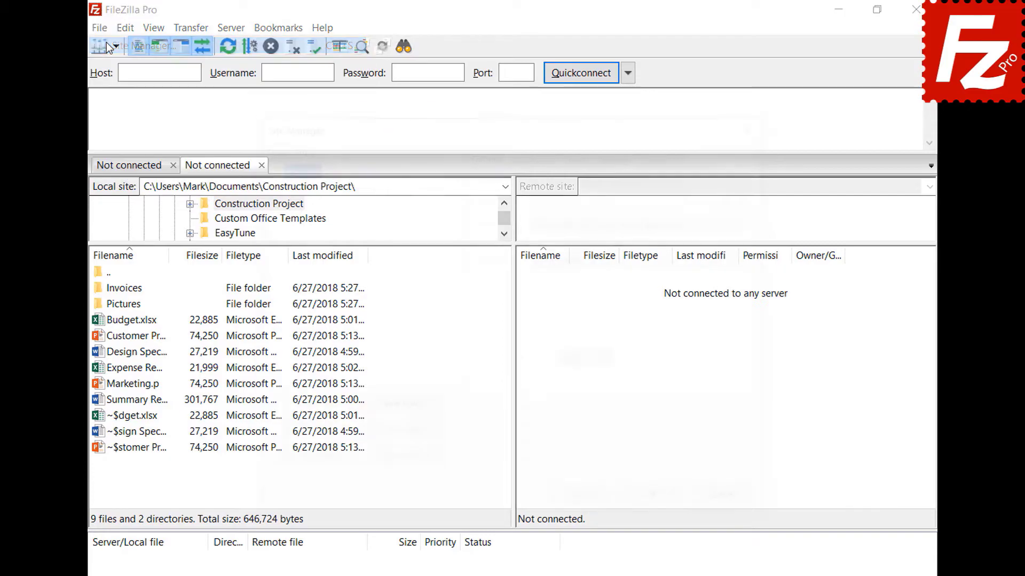
click(313, 410)
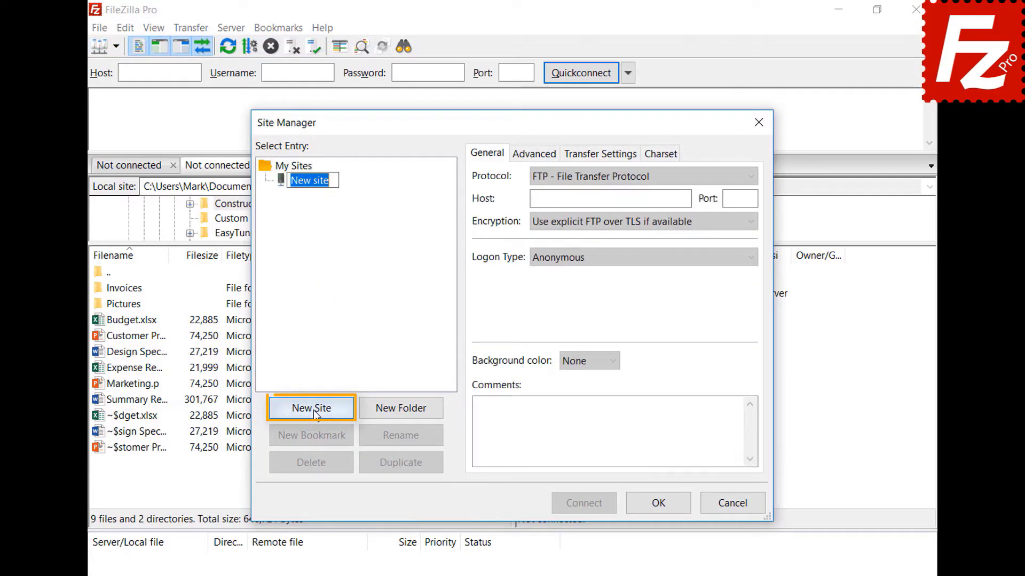
text(Amazon EC2)
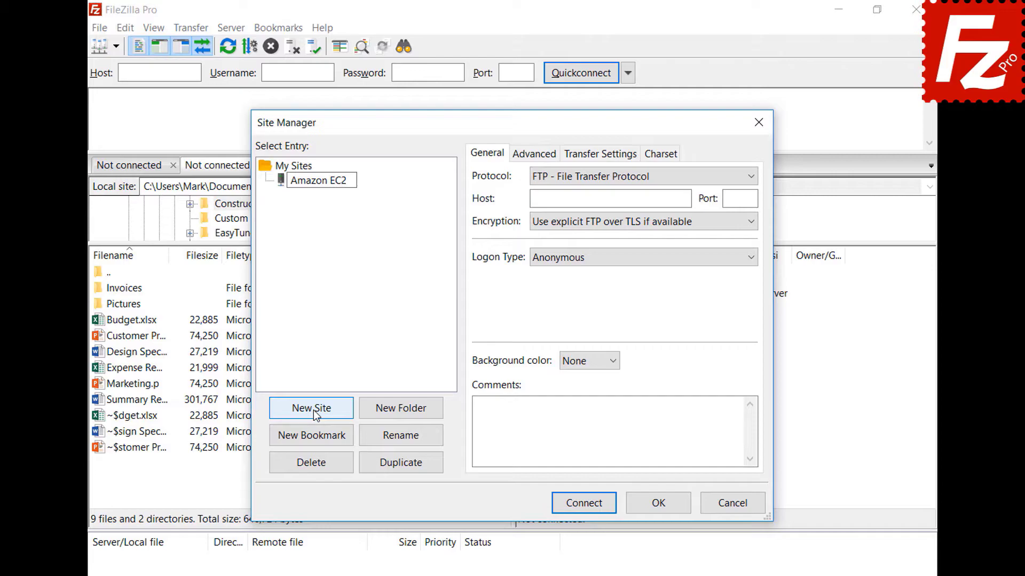
key(Return)
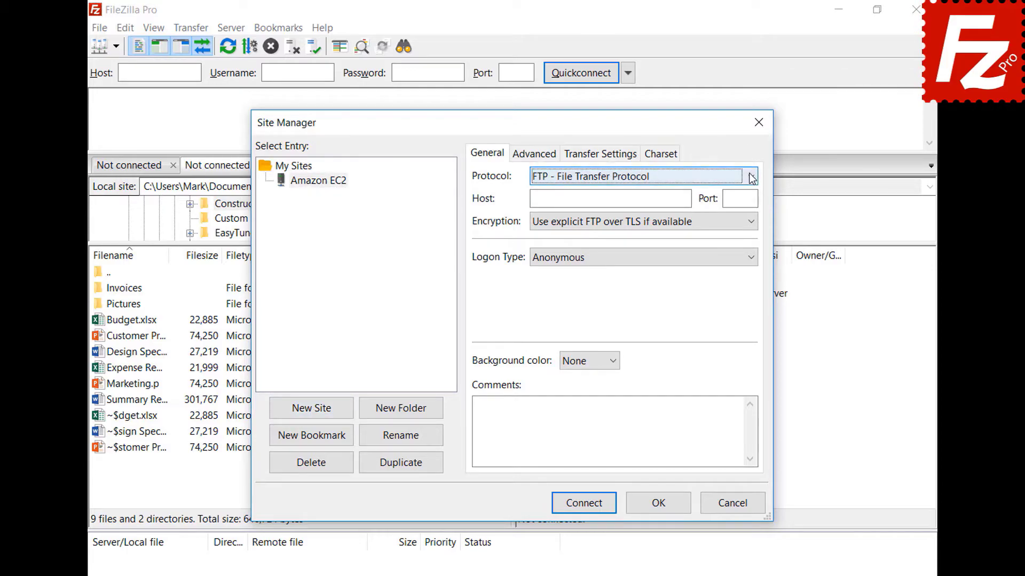
click(750, 177)
click(751, 207)
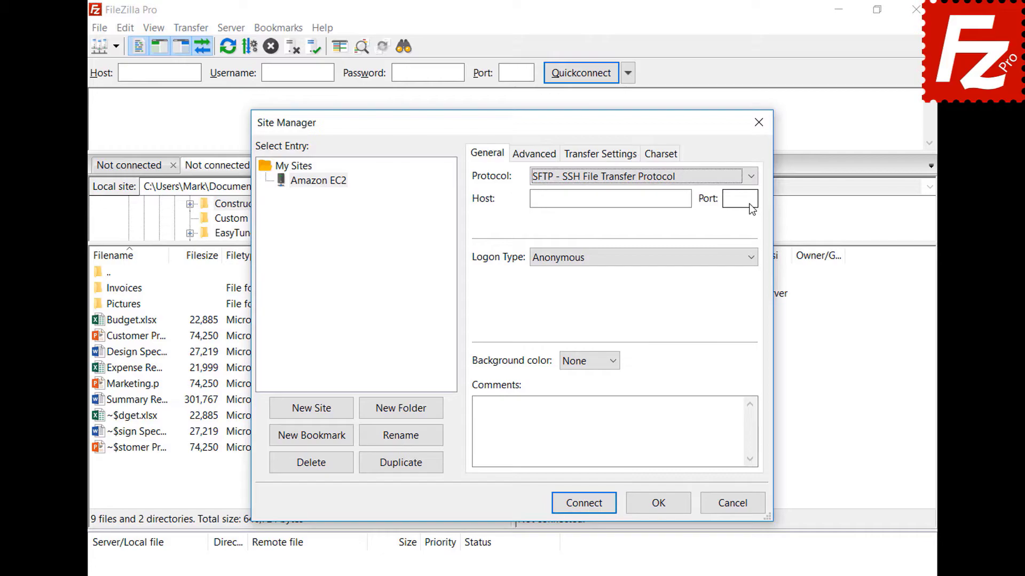
- Paste the EC2 hostname and use key-file login as ubuntu with AWSKeyPair.pem
click(643, 199)
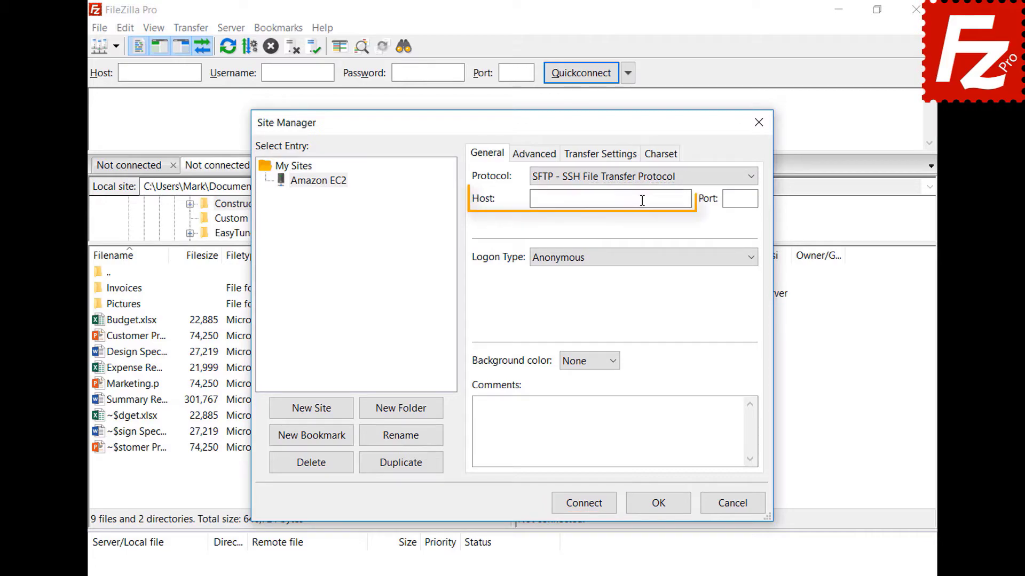
key(ctrl+v)
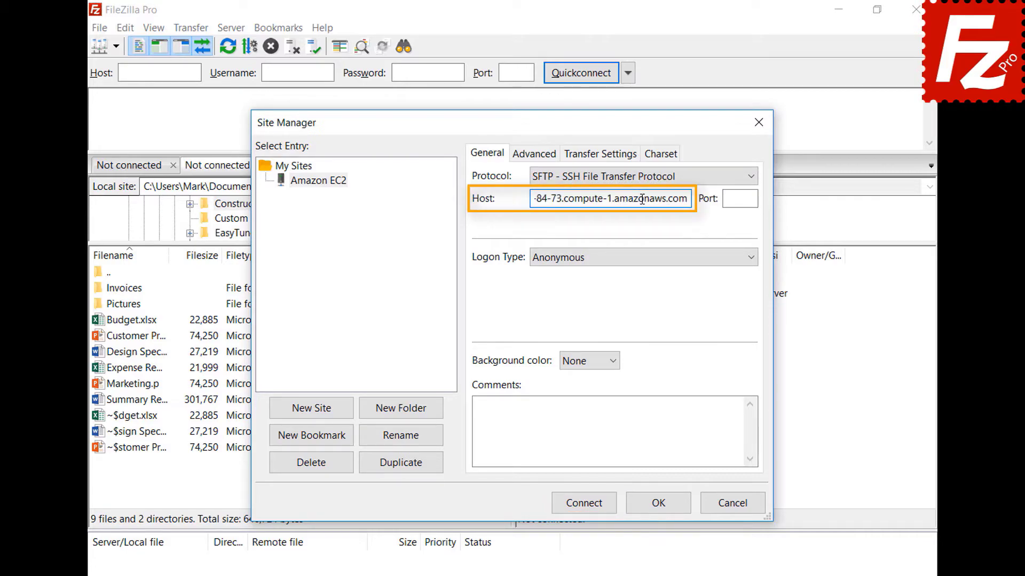
click(654, 262)
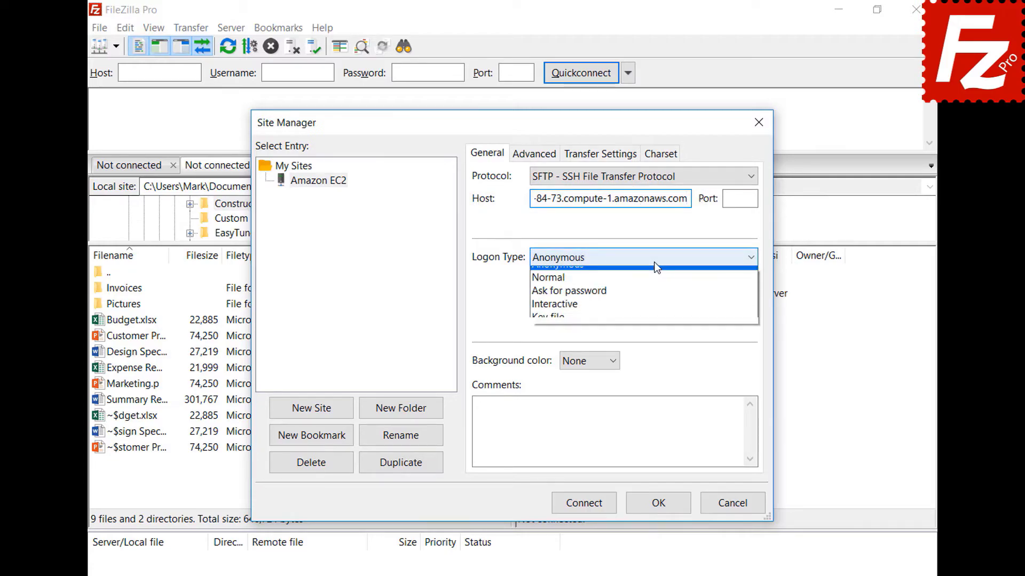
click(652, 324)
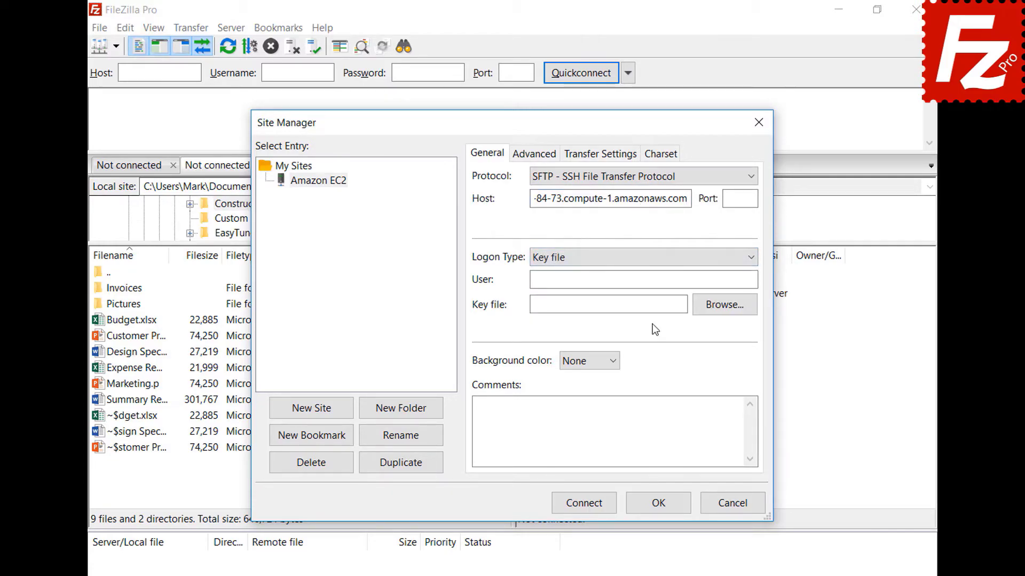
click(659, 281)
text(ubuntu)
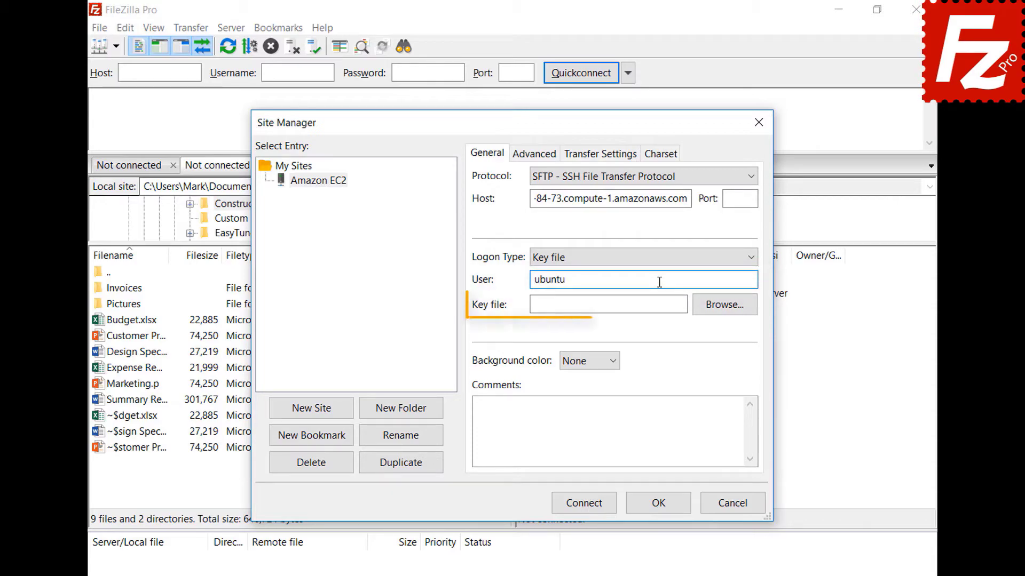
click(723, 305)
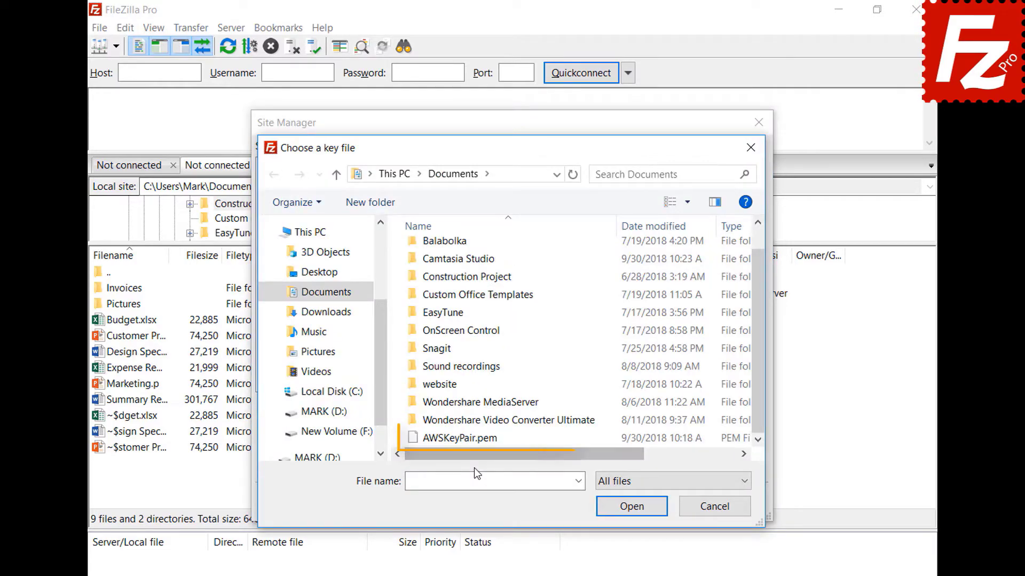
double_click(477, 437)
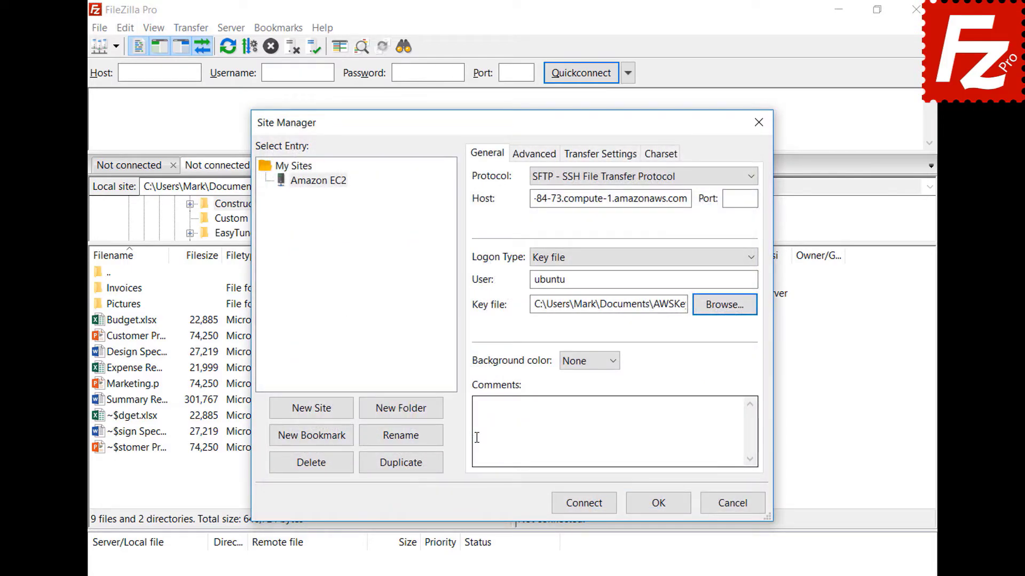
- Connect to the EC2 server and always trust its host key
click(587, 507)
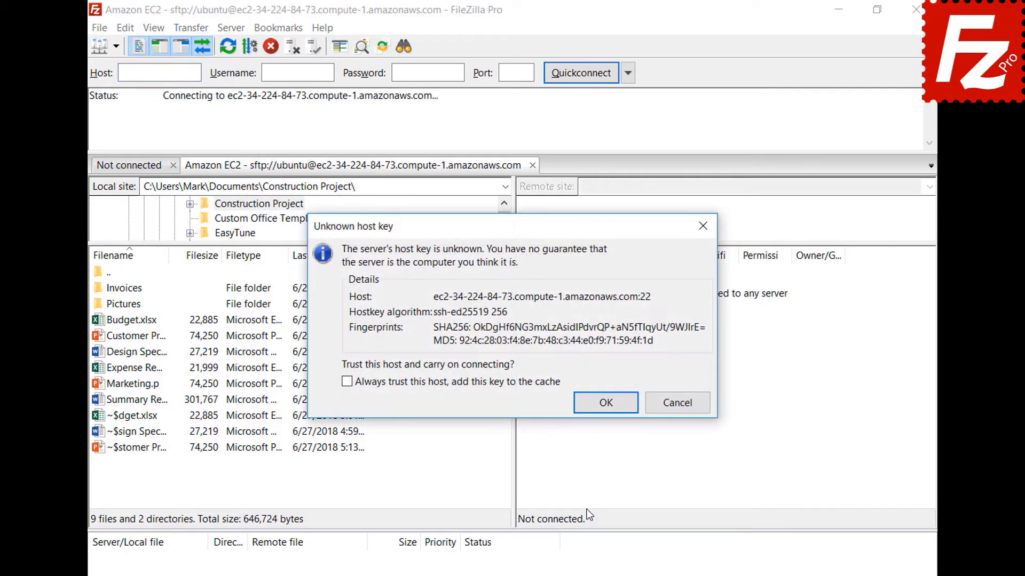
click(348, 382)
click(605, 402)
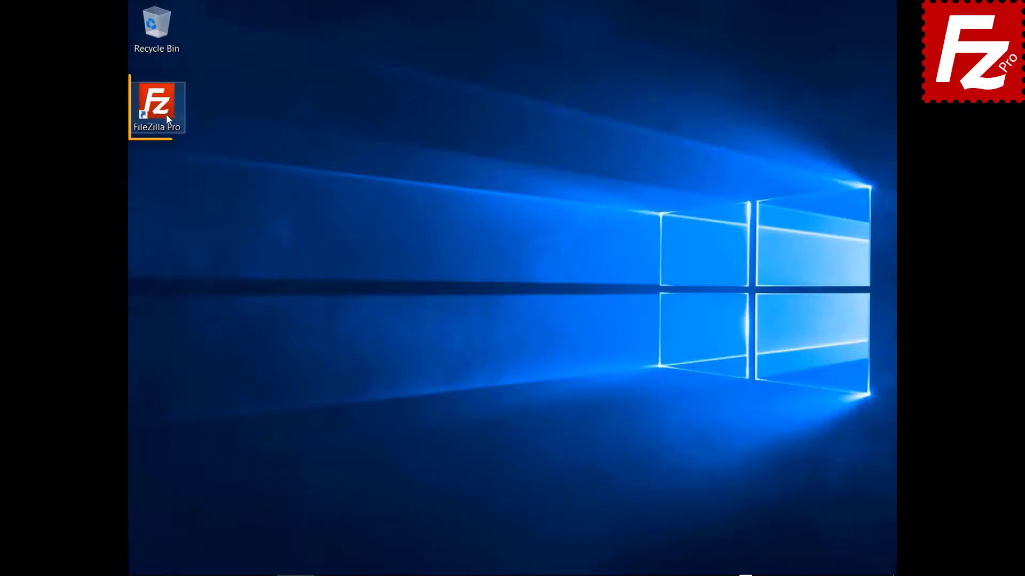
- Launch FileZilla and add a site named S3 Connection using the Amazon S3 protocol
double_click(165, 114)
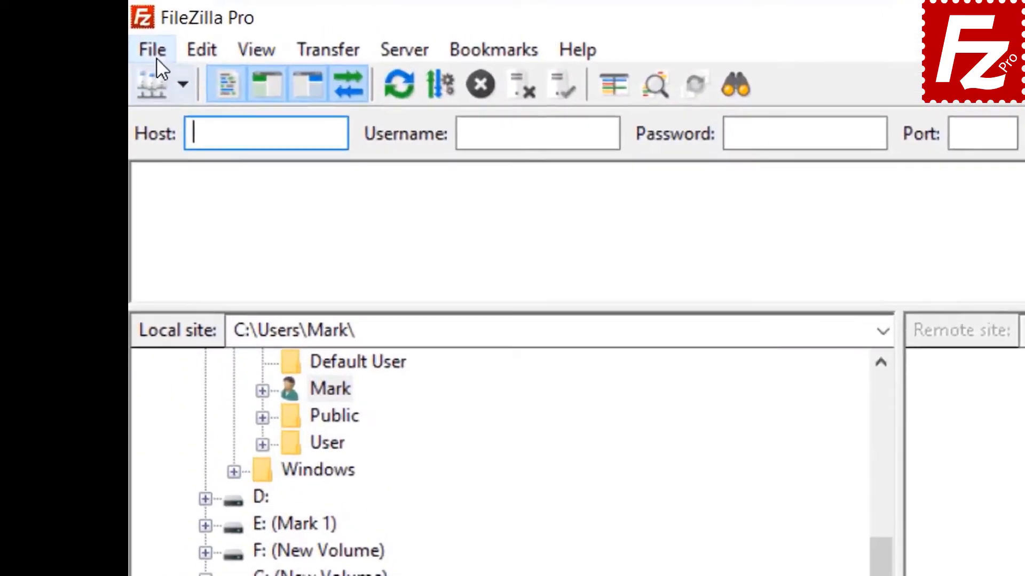
click(141, 25)
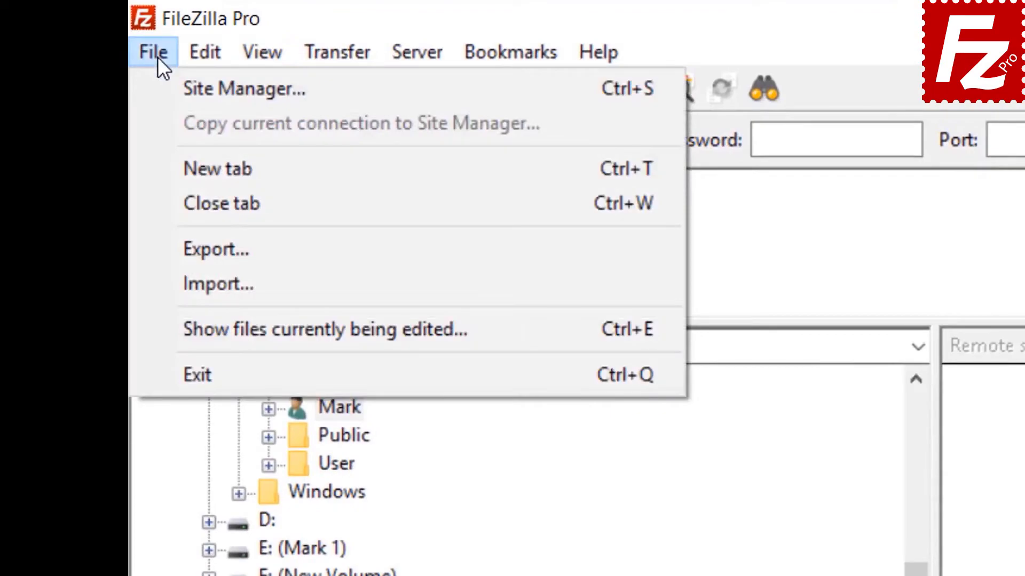
click(191, 95)
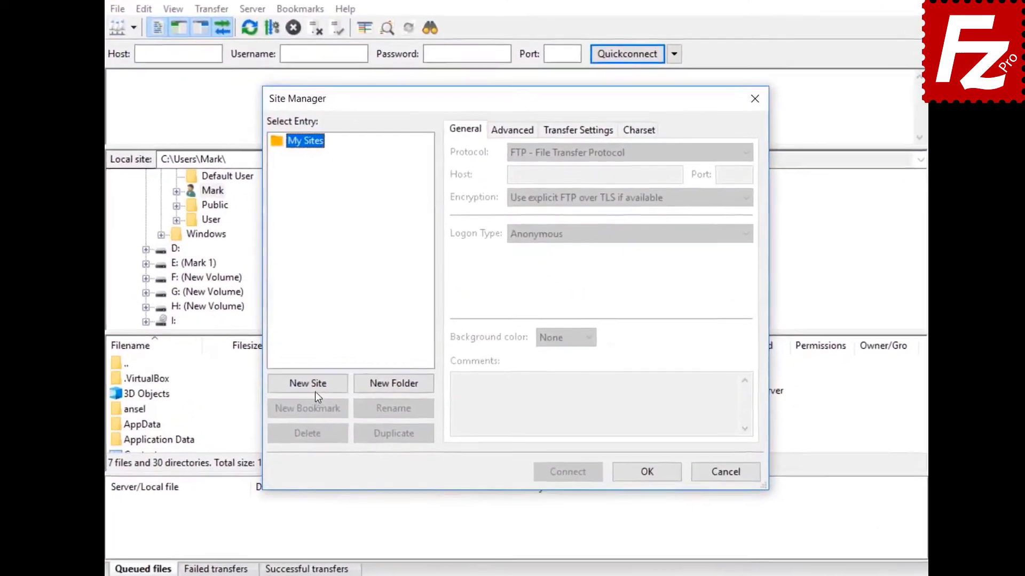
click(334, 376)
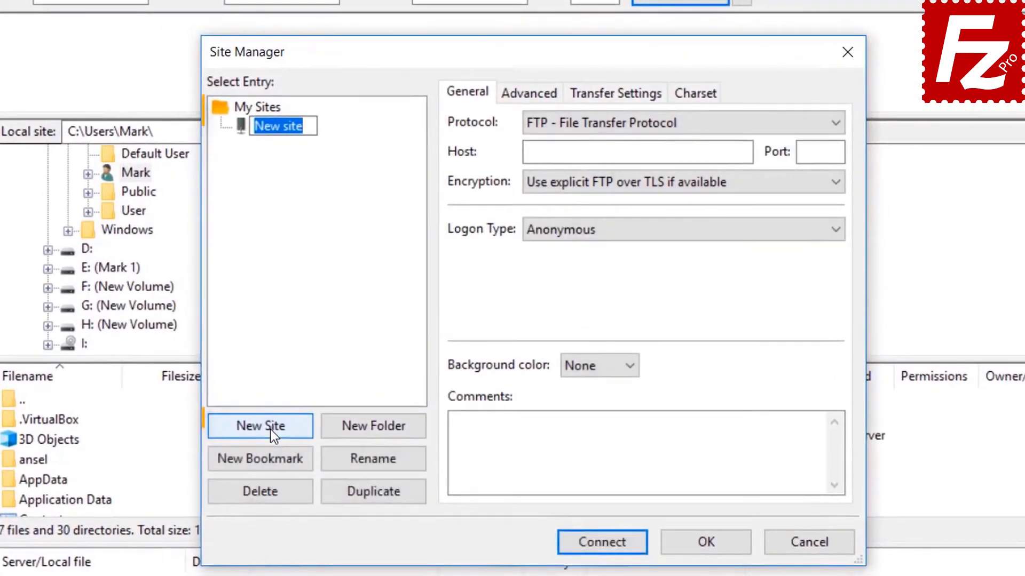
text(S3)
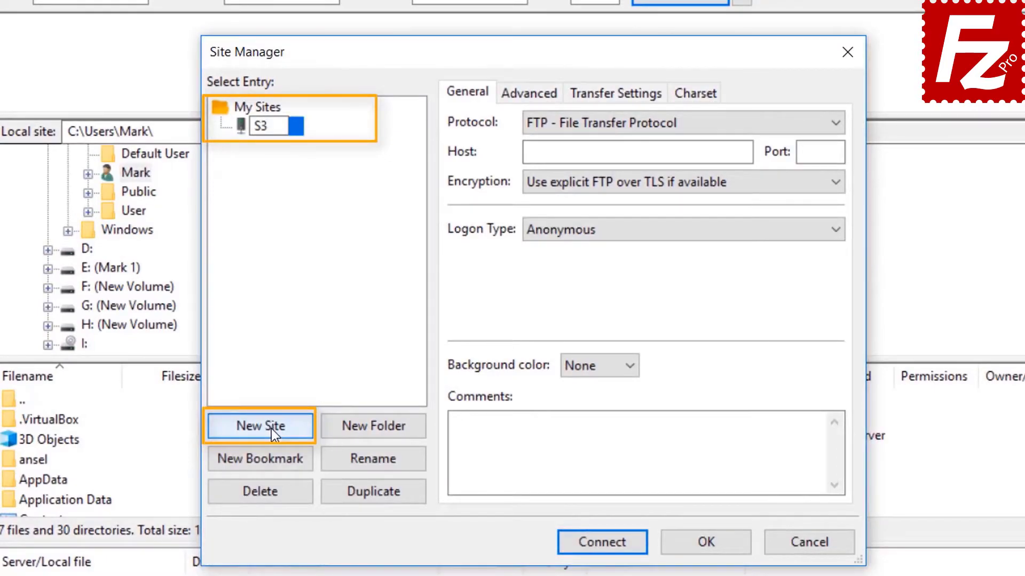
text( Connect)
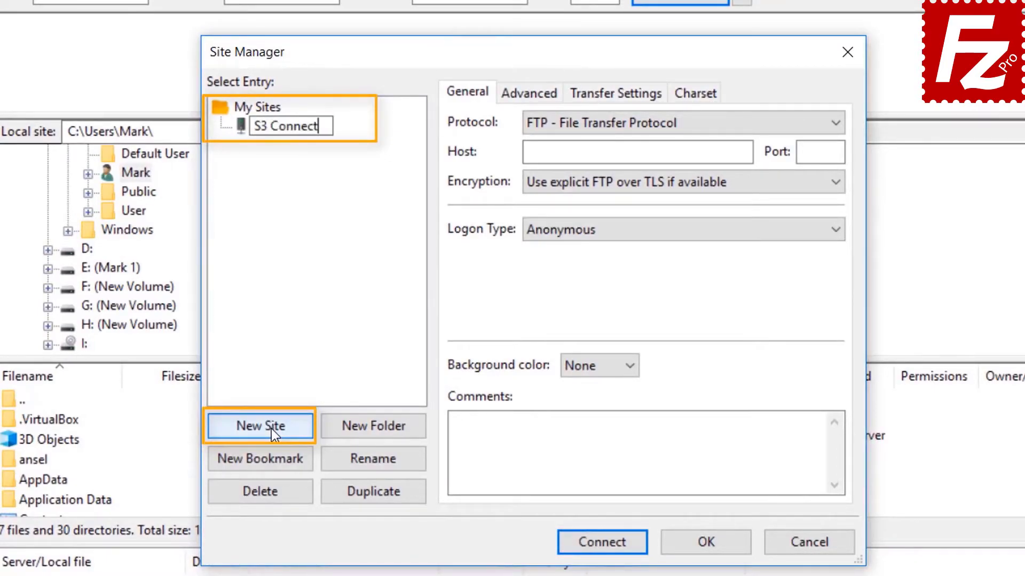
text(ion)
key(Return)
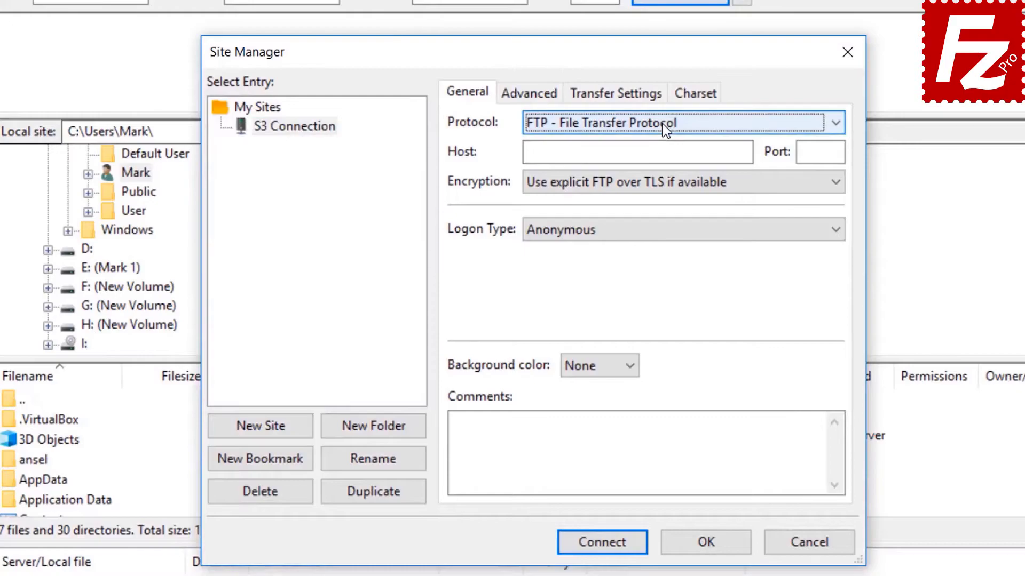
click(662, 123)
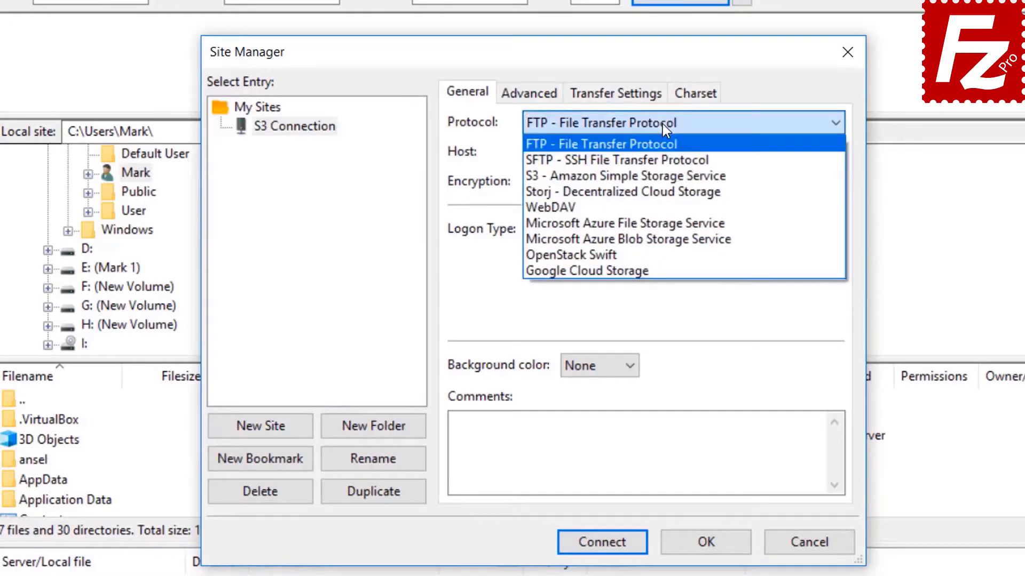
click(665, 176)
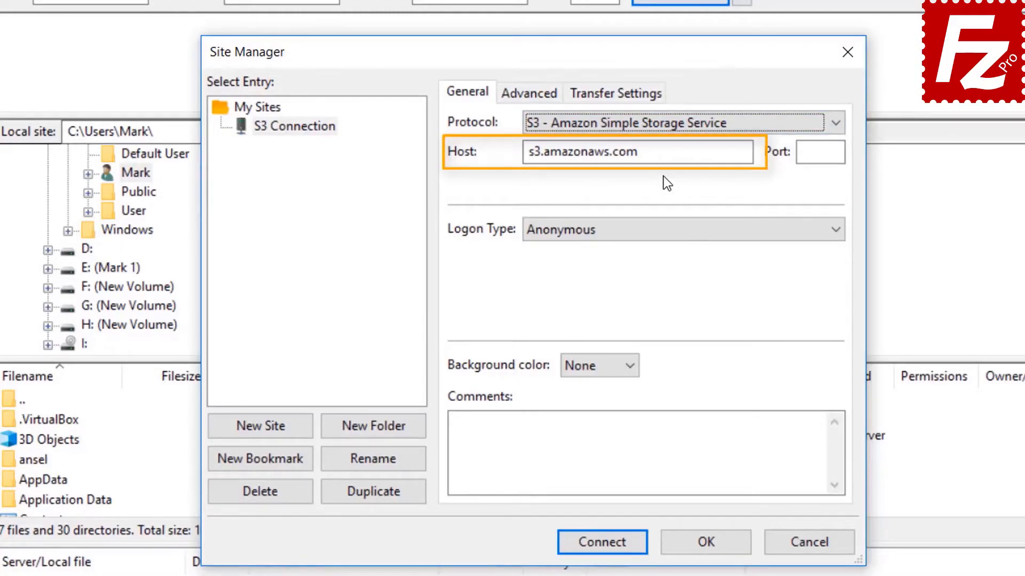
- Use Normal logon with the pasted access and secret keys, connect, and remember passwords
click(656, 232)
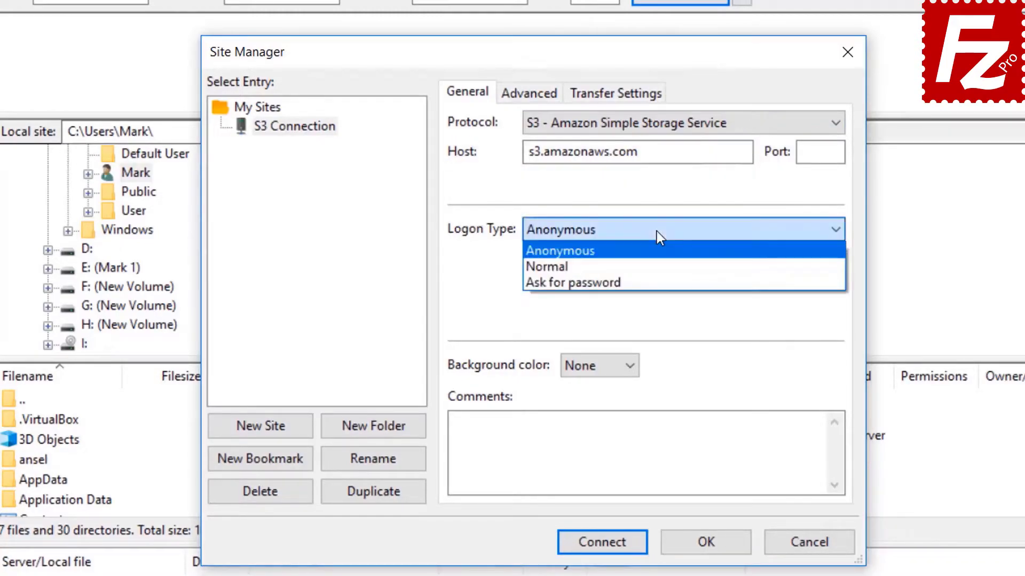
click(657, 263)
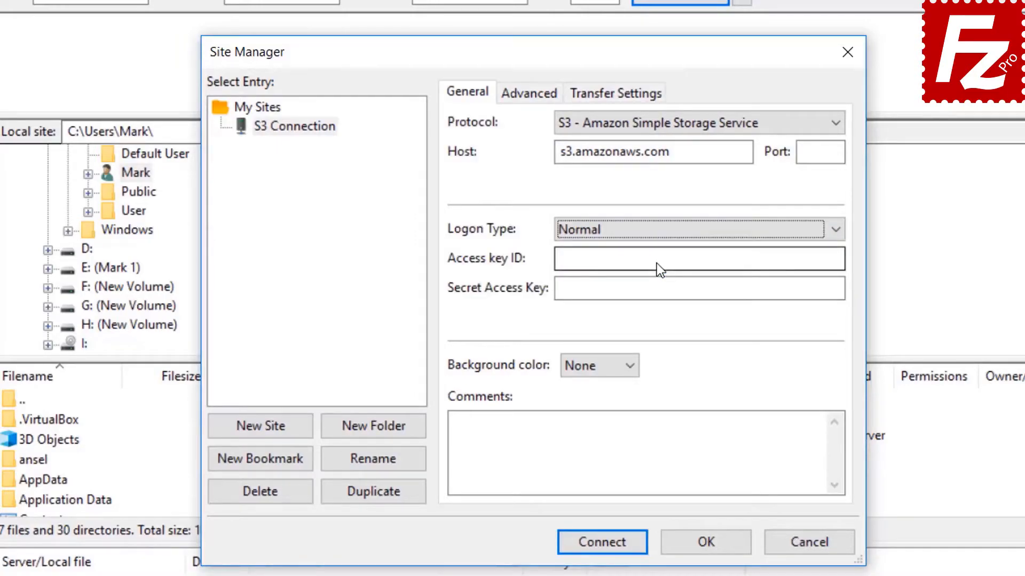
click(656, 263)
key(ctrl+v)
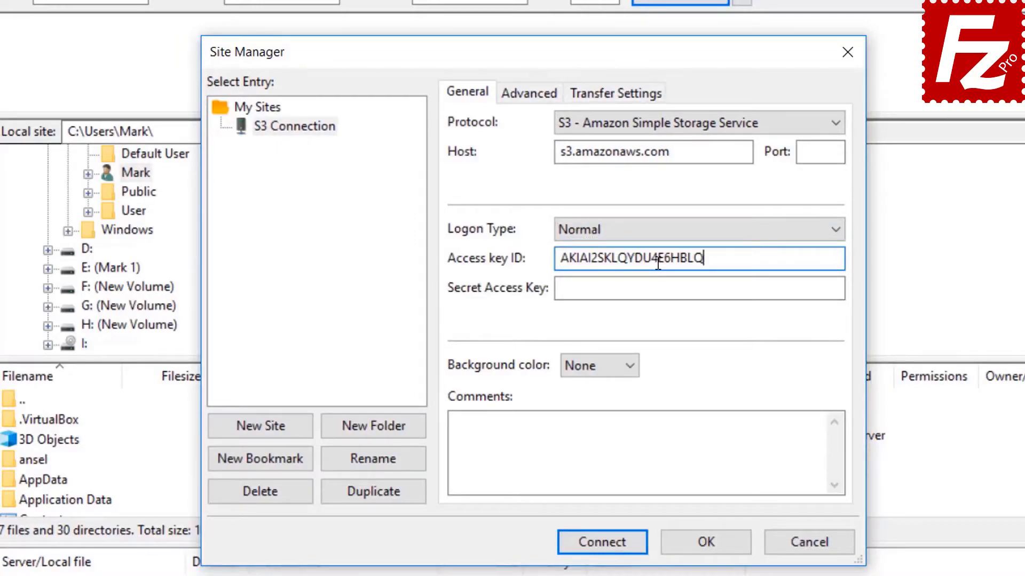
click(664, 288)
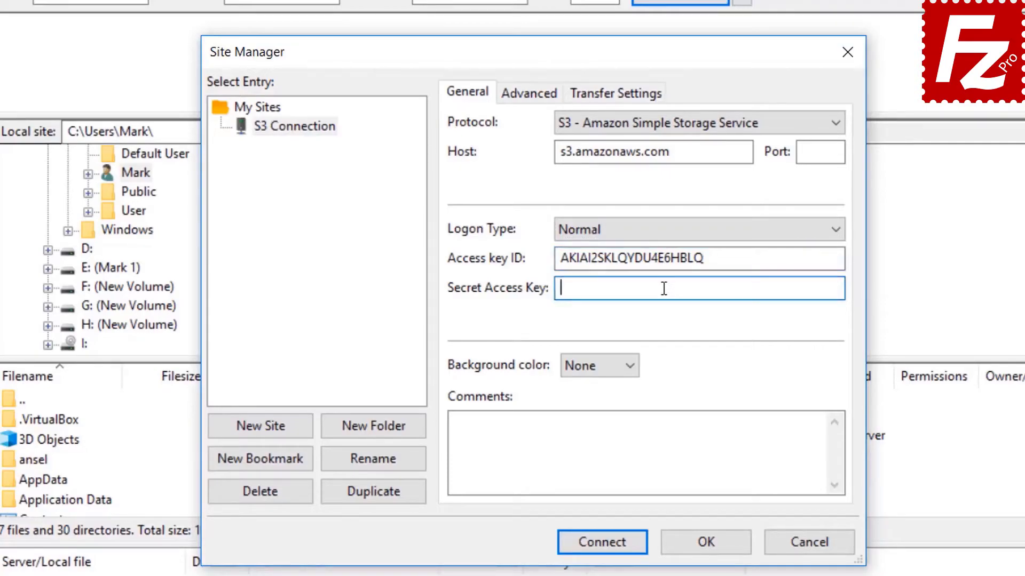
key(ctrl+v)
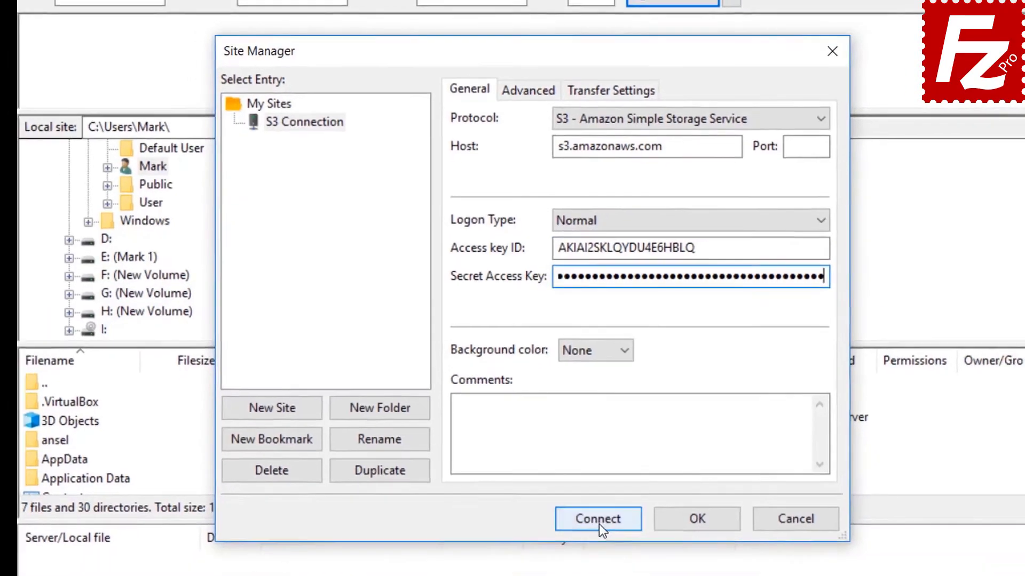
click(599, 523)
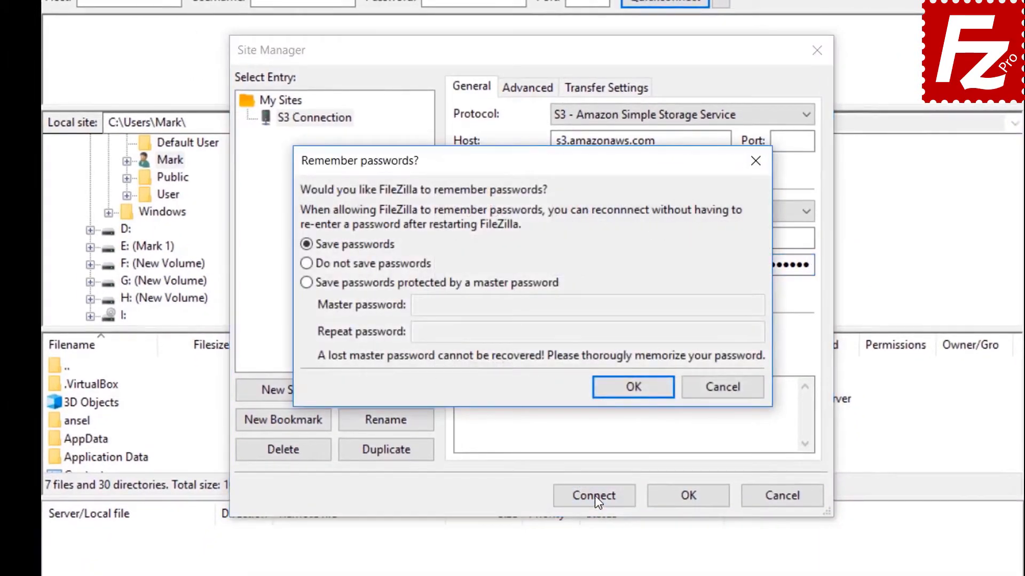
click(632, 389)
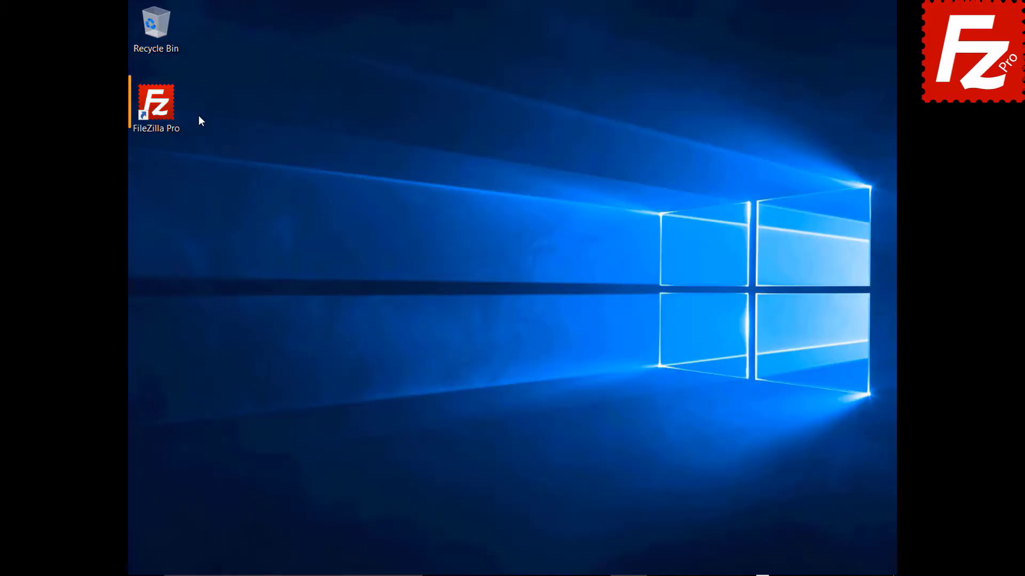
- Launch FileZilla Pro from the desktop shortcut, connected to Amazon S3 at s3.amazonaws.com
double_click(167, 111)
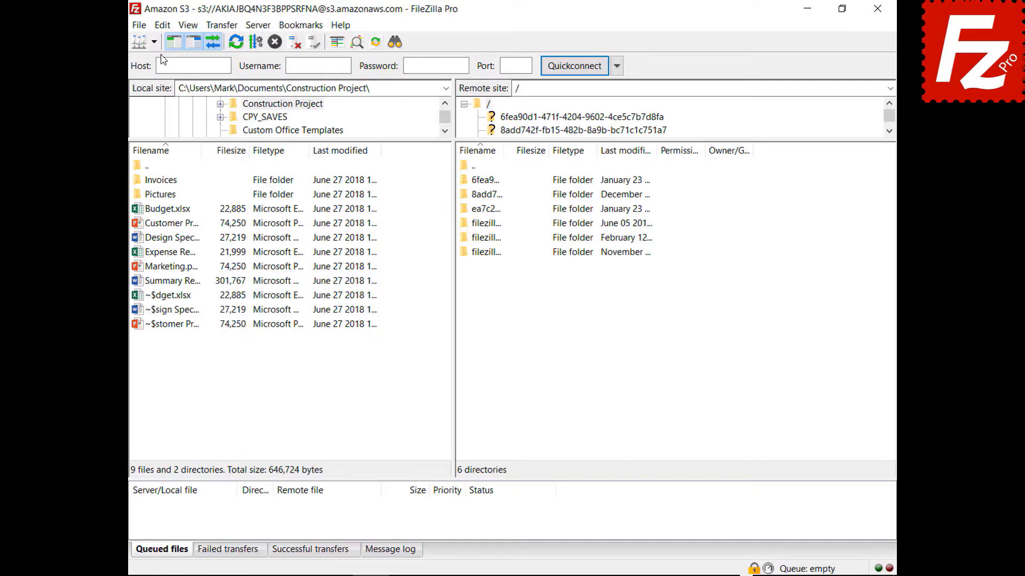
- Add a new S3 provider named DigitalOcean in the Settings S3 Providers page
click(163, 25)
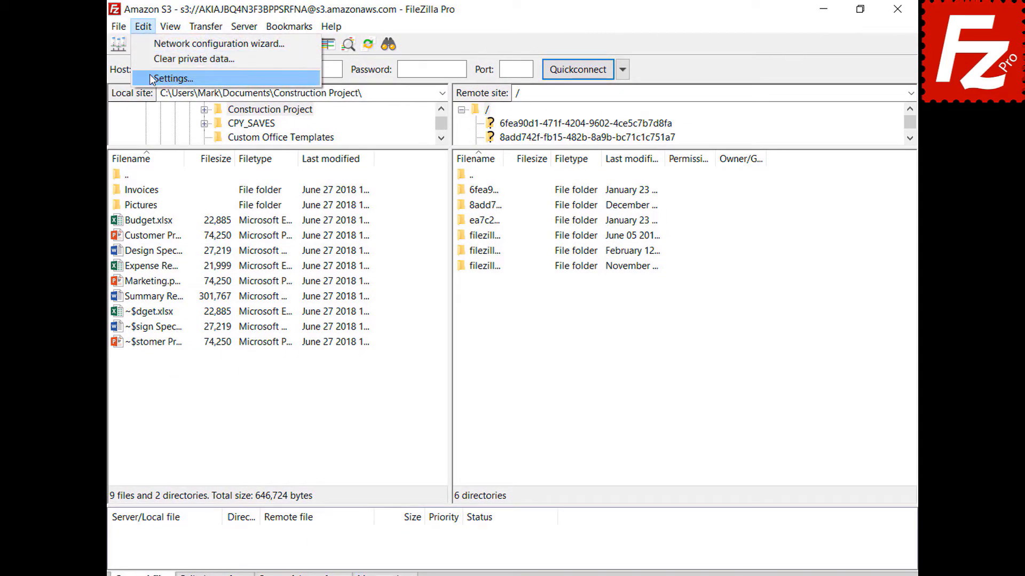
click(151, 78)
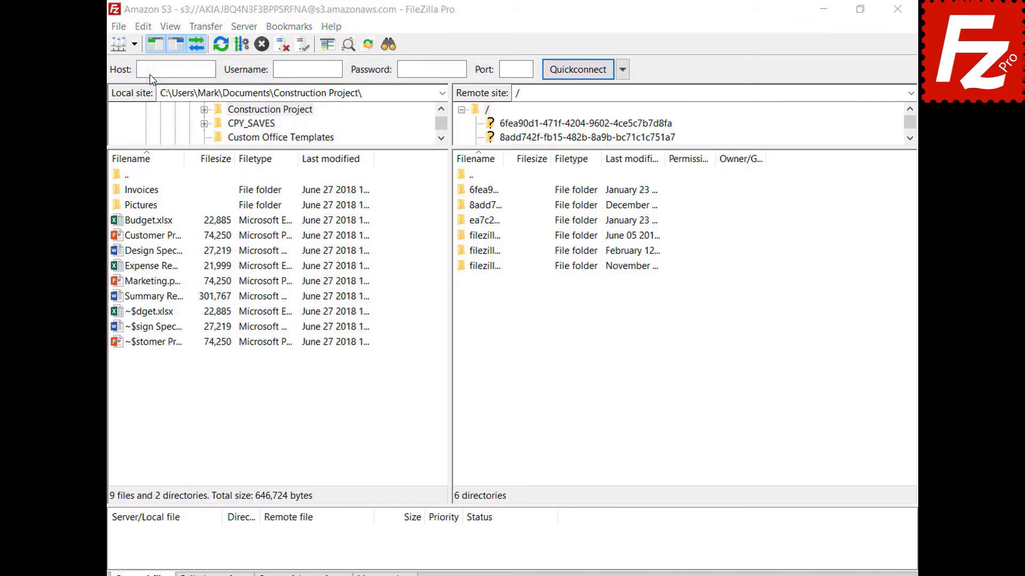
click(278, 313)
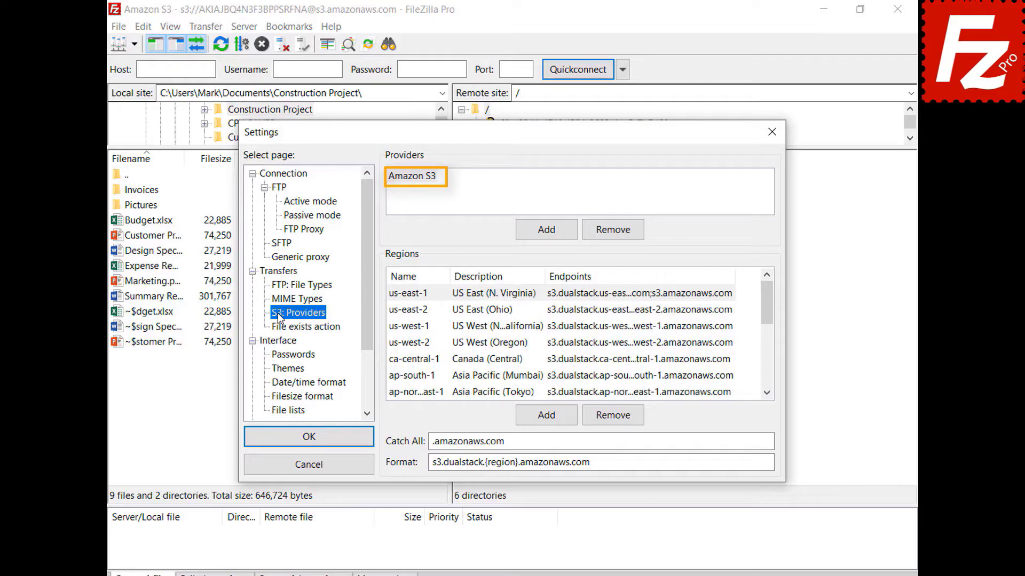
click(547, 238)
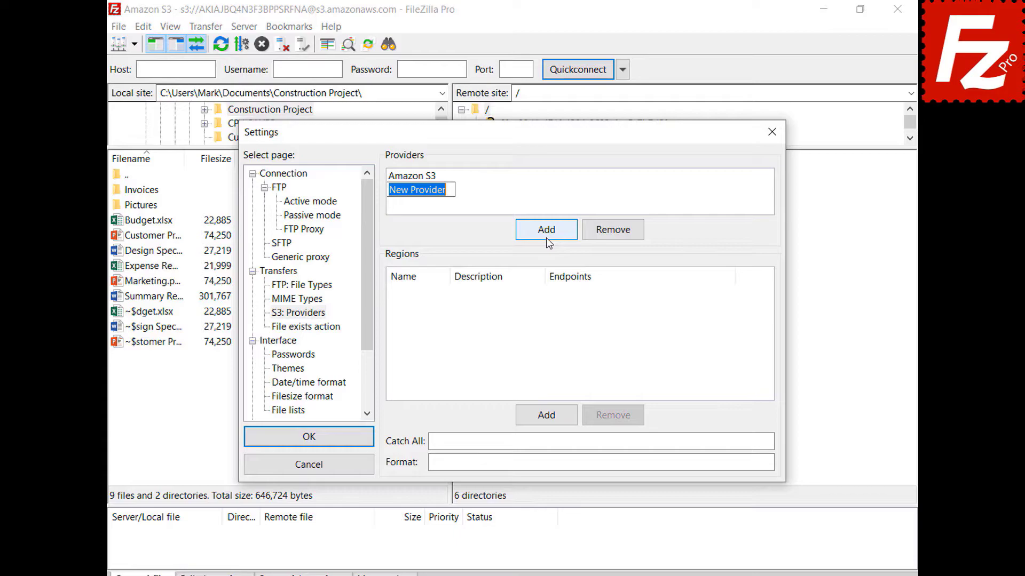
text(Digit)
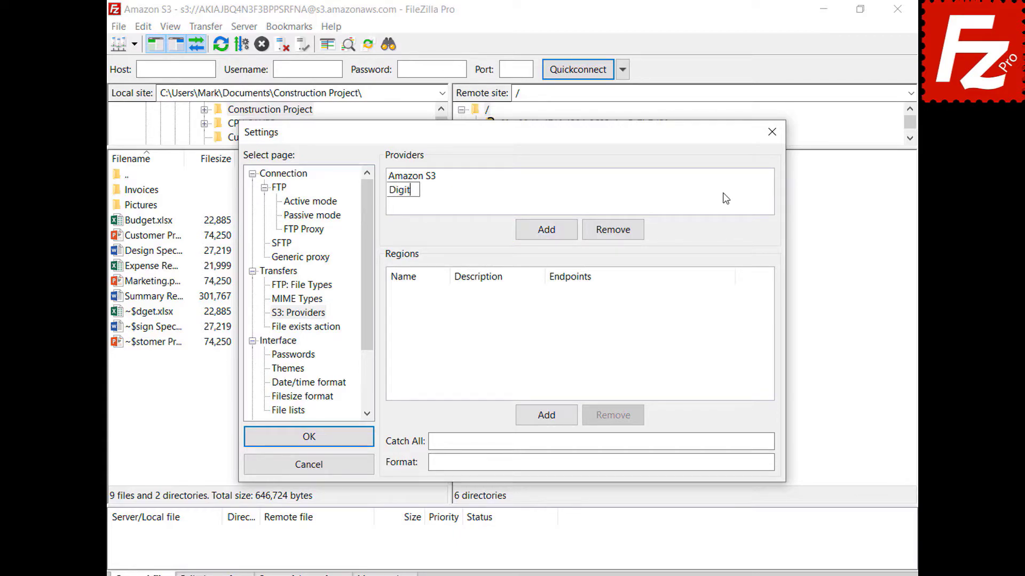
text(alOcean)
key(Return)
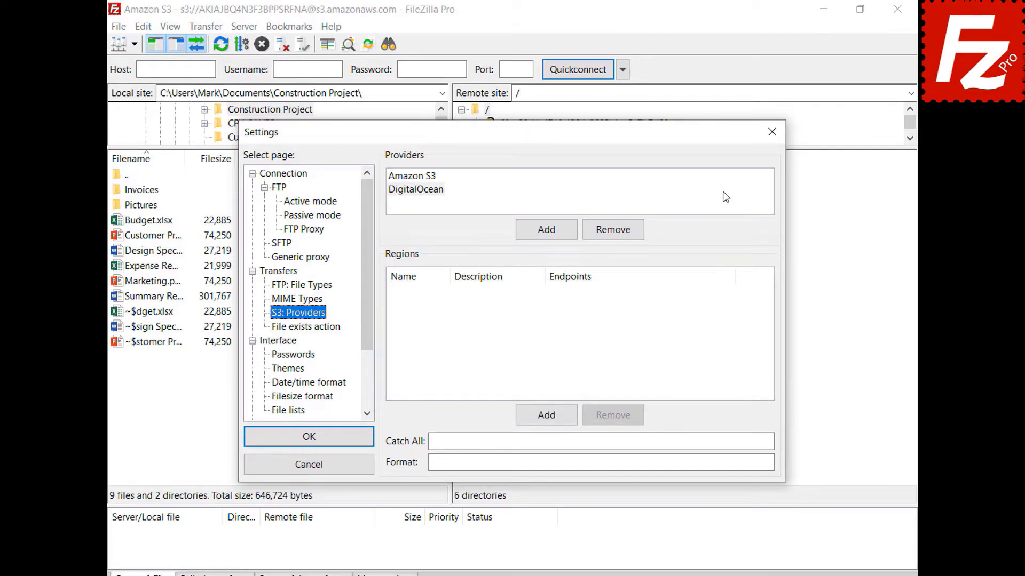
- Add DigitalOcean regions nyc3 (New York 3) and sgp1 (Singapore 1) with their endpoints
click(726, 197)
click(552, 421)
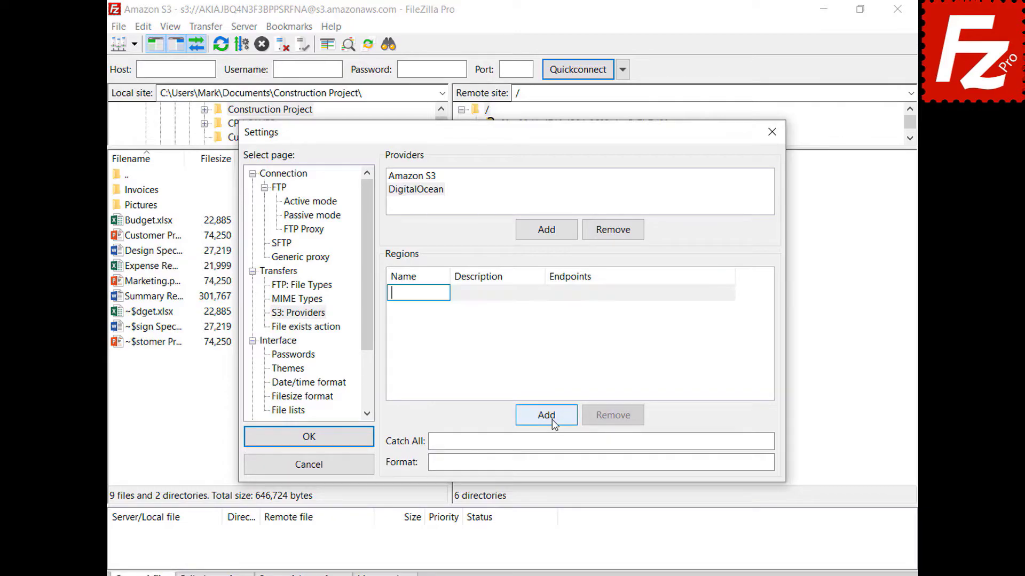
text(nyc3)
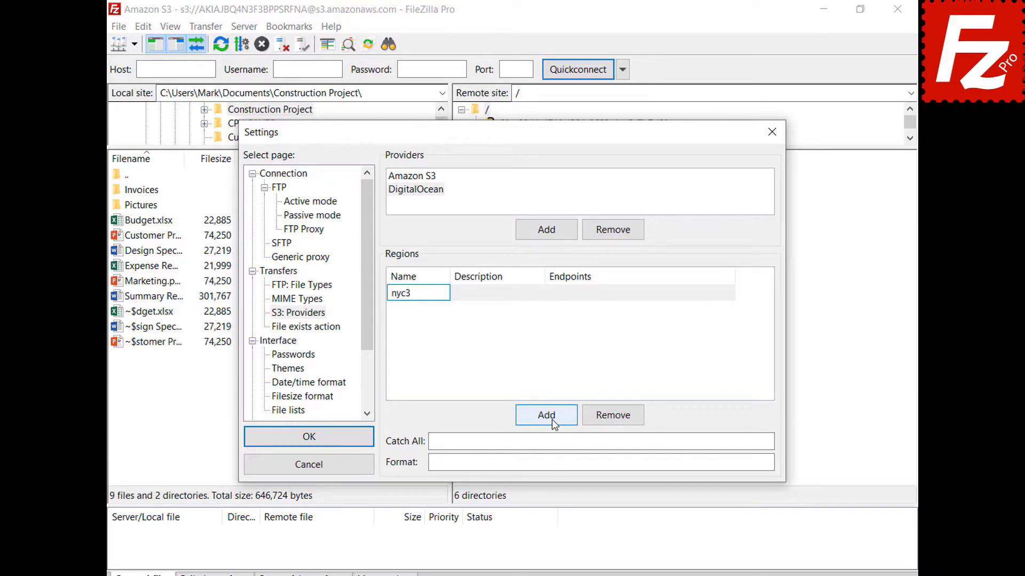
click(540, 293)
text(New York 3)
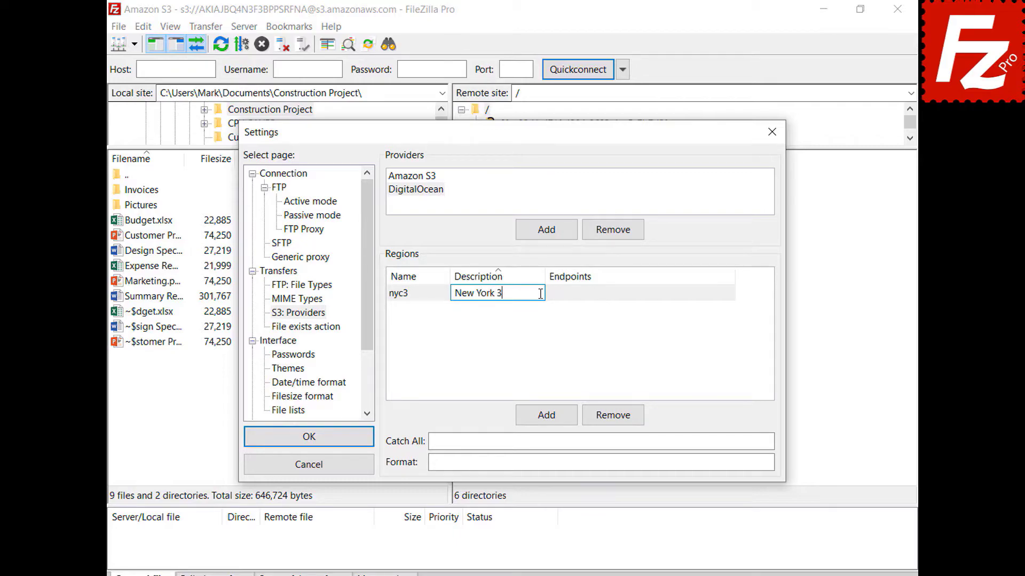
click(731, 293)
text(nyc3.digitaloceanspaces.com)
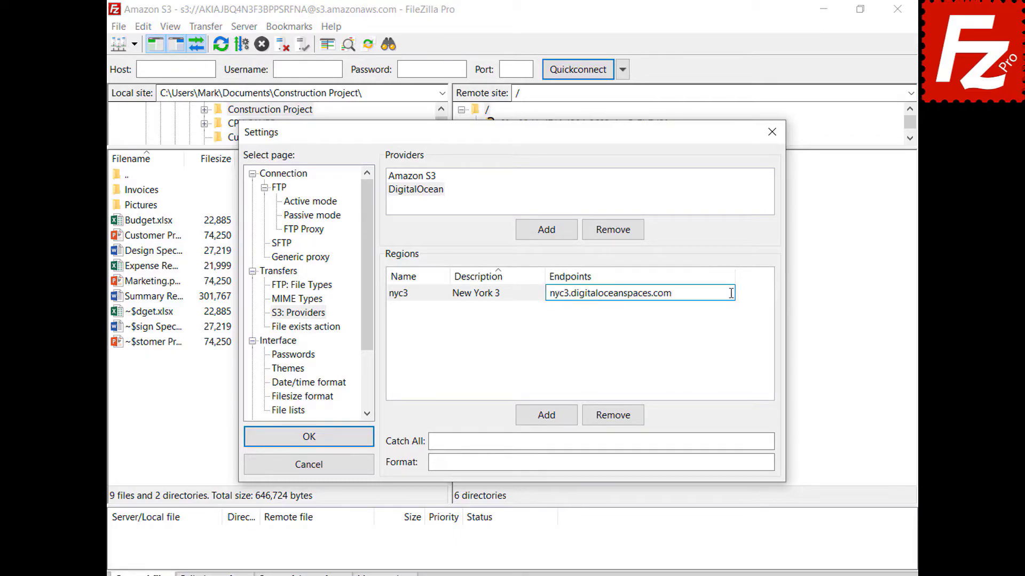
key(Return)
click(548, 422)
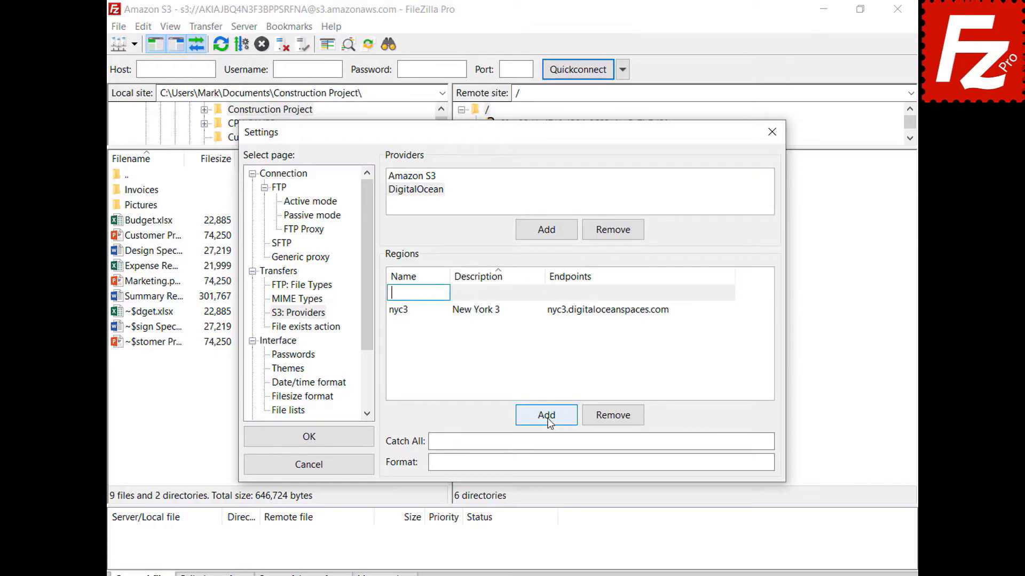
text(sgp1)
click(540, 293)
text(Singapore 1)
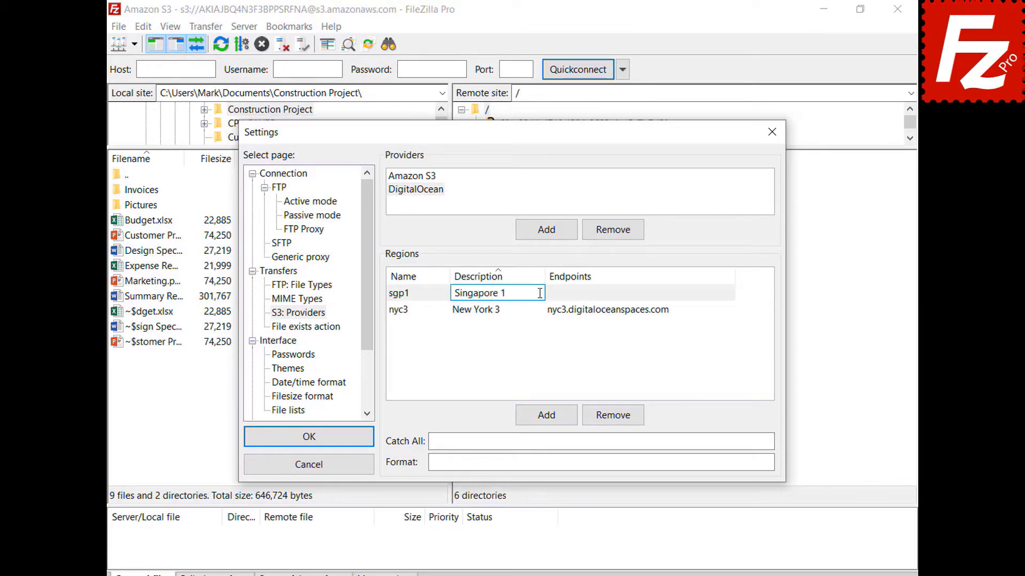
key(Return)
click(670, 313)
text(sgp1.digitaloceanspaces.com)
key(Return)
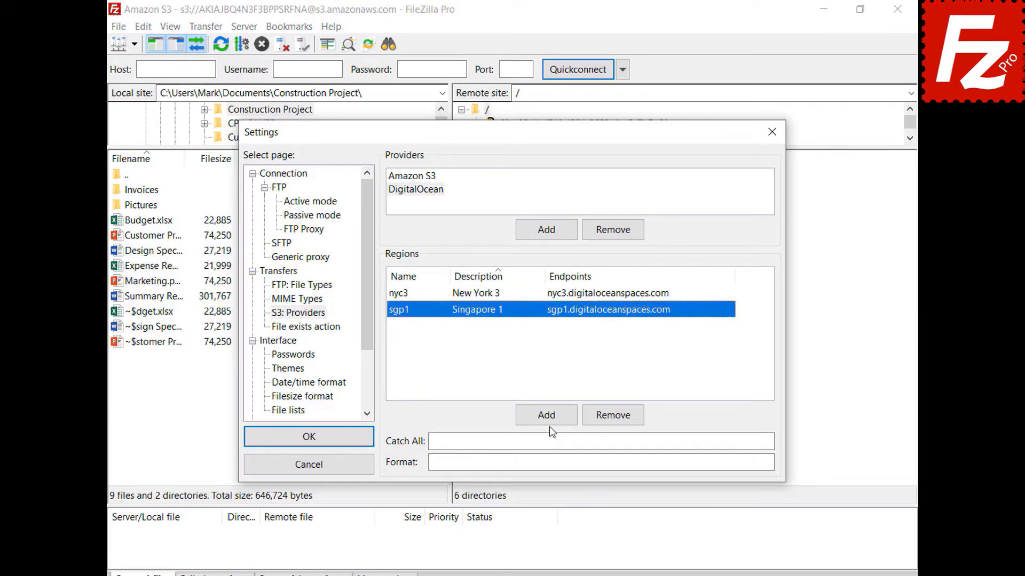
- Add regions ams3 (Amsterdam 3) and sfo2 (San Francisco 2, sfo2.digitaloceanspaces.com) with endpoints
click(551, 422)
text(ams3)
click(540, 293)
text(Ams)
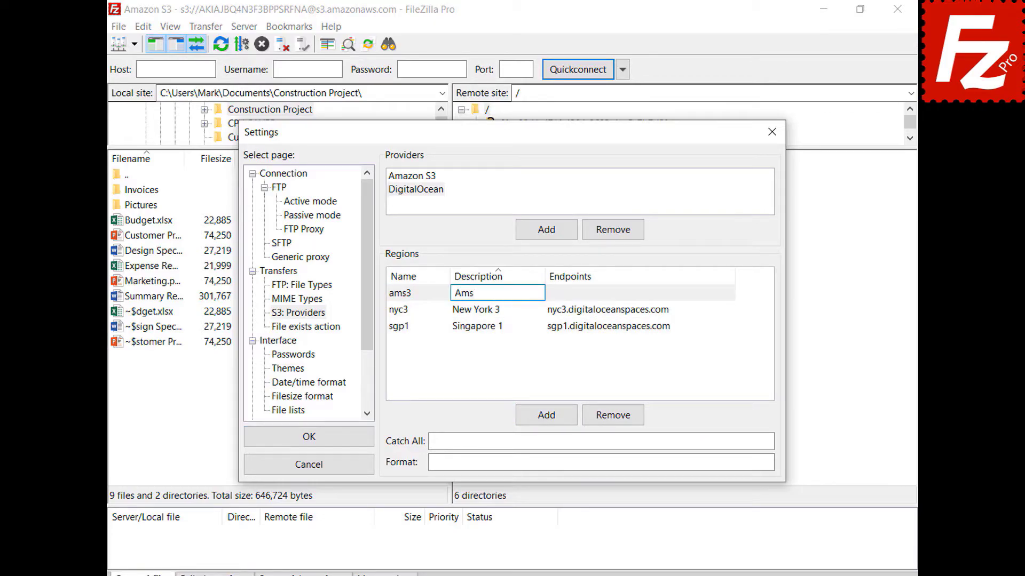
text(terdam 3)
key(Return)
click(729, 293)
text(ams3.digitaloceanspaces.com)
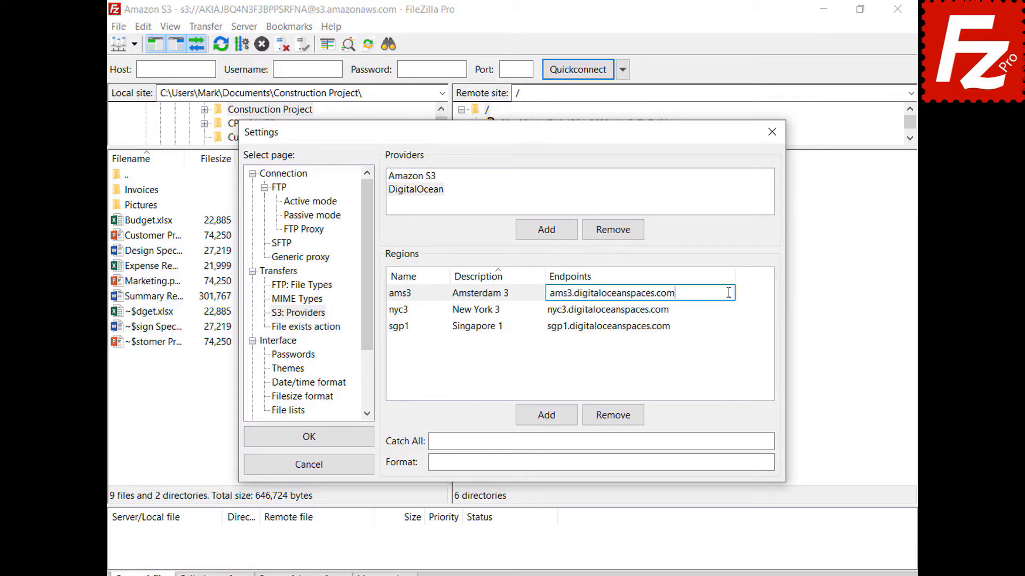
key(Return)
click(545, 422)
text(sfo2)
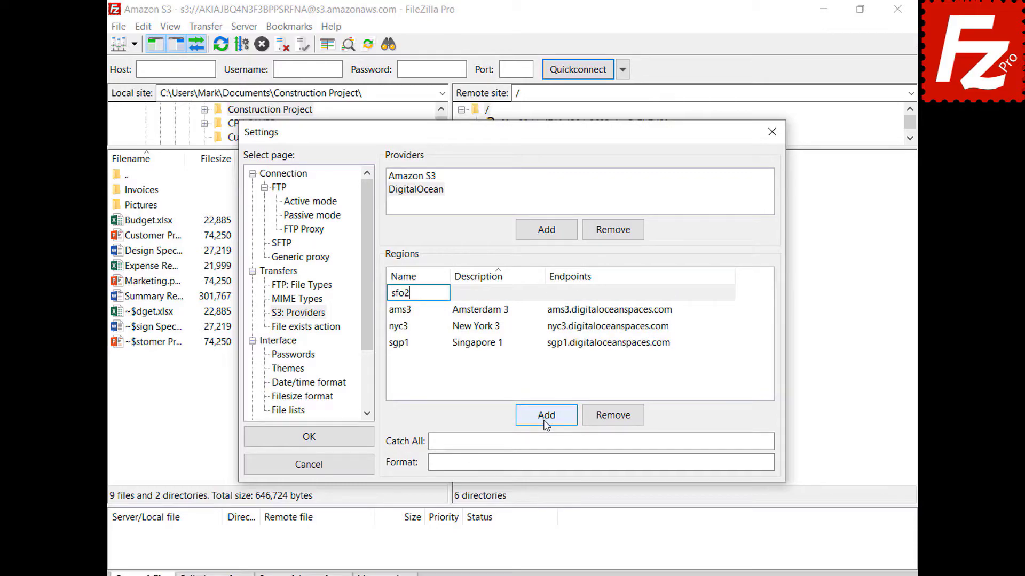
click(539, 293)
text(San Francisco 2)
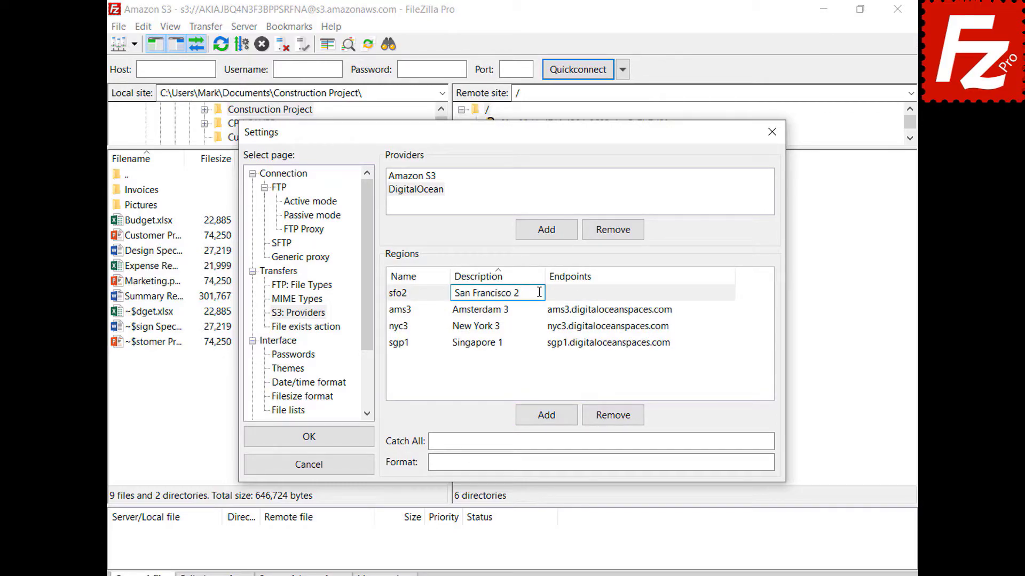
key(Return)
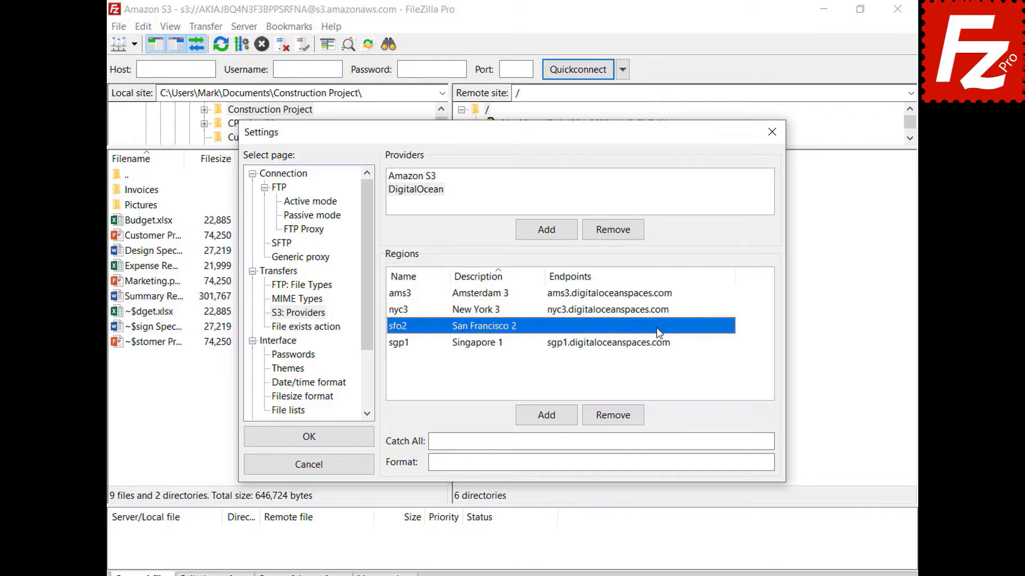
click(660, 326)
text(sfo2.digitaloceanspaces.com)
key(Return)
- Set DigitalOcean's catch-all to .digitaloceanspaces.com and format to {BUCKET}.{REGION}.digitaloceanspaces.com
click(745, 441)
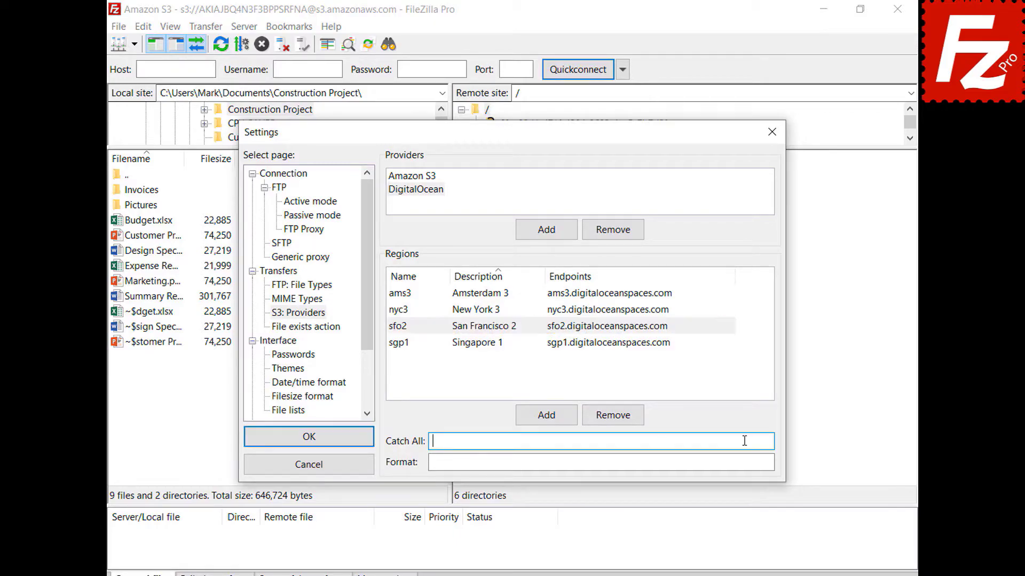
text(.digitaloceanspaces.com)
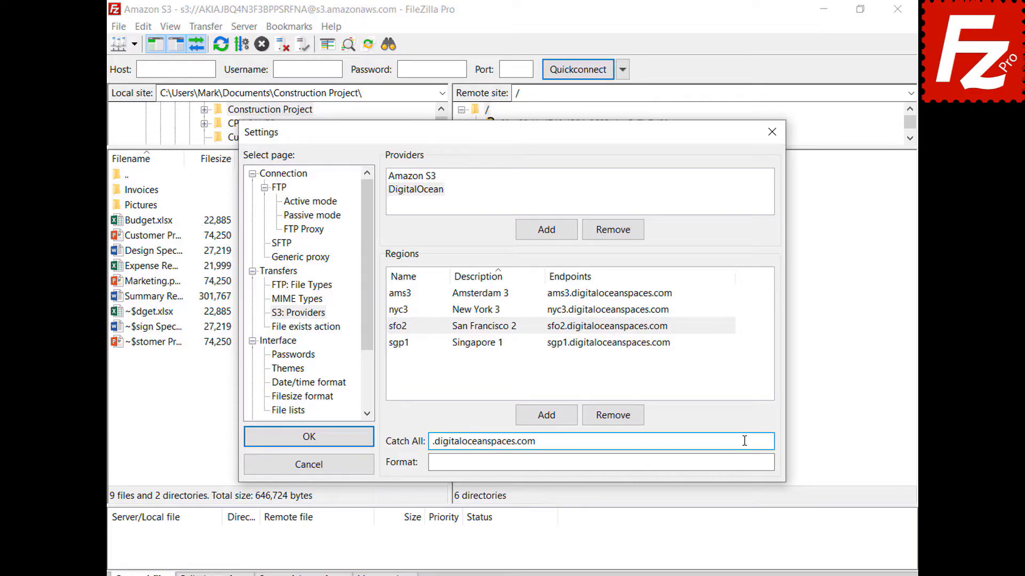
click(748, 463)
text({BUCKET}.{REGION}.digitaloceanspaces.com)
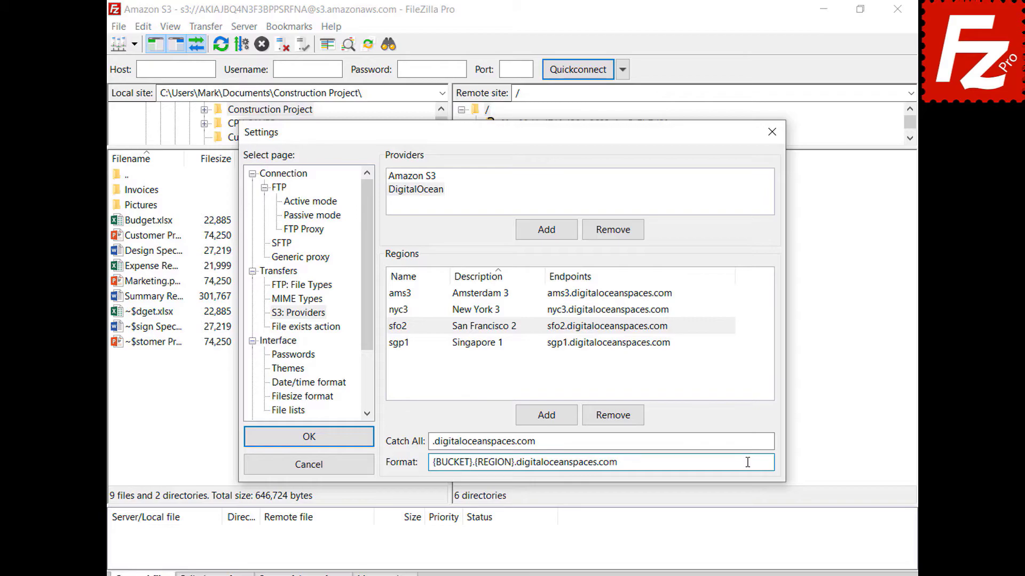
- Save the settings and create a new Site Manager entry named 'Digital Ocean'
click(309, 440)
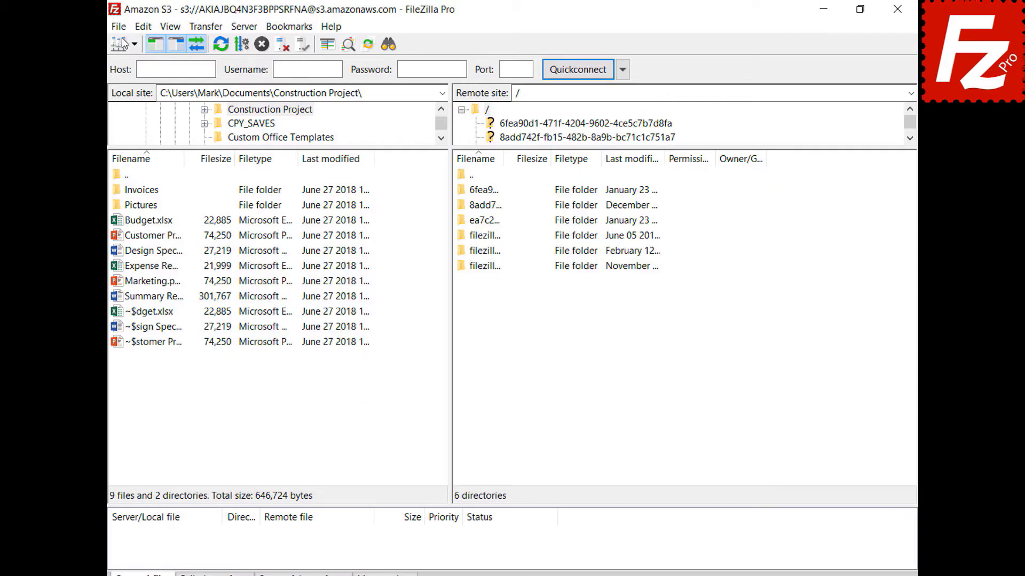
click(121, 28)
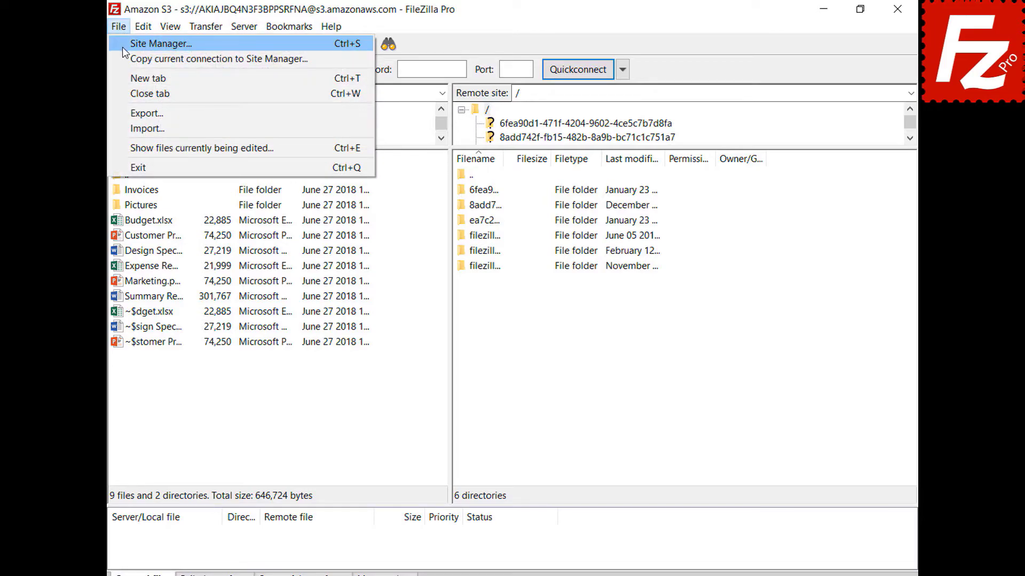
click(123, 47)
click(324, 392)
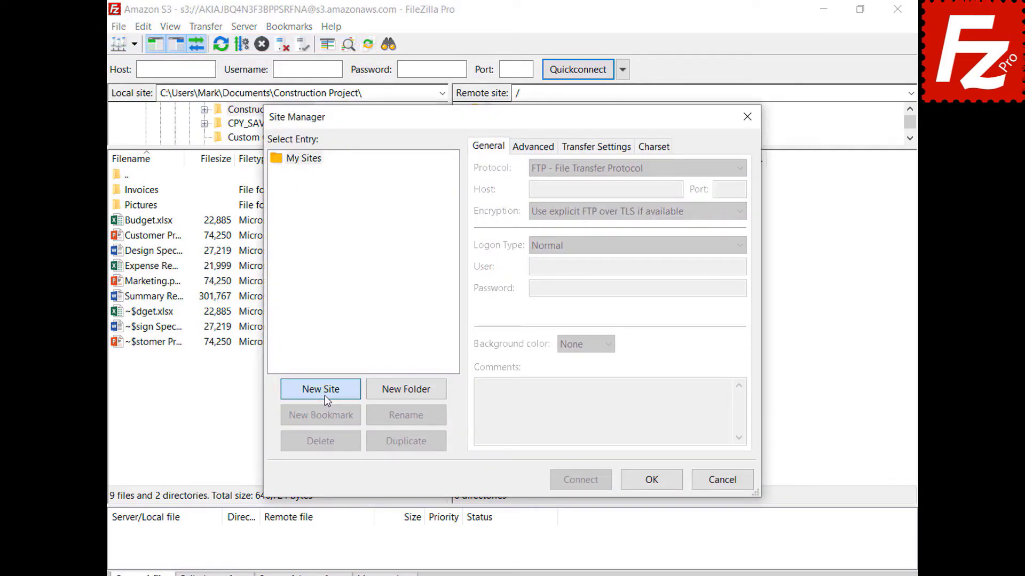
text(Digital Ocean)
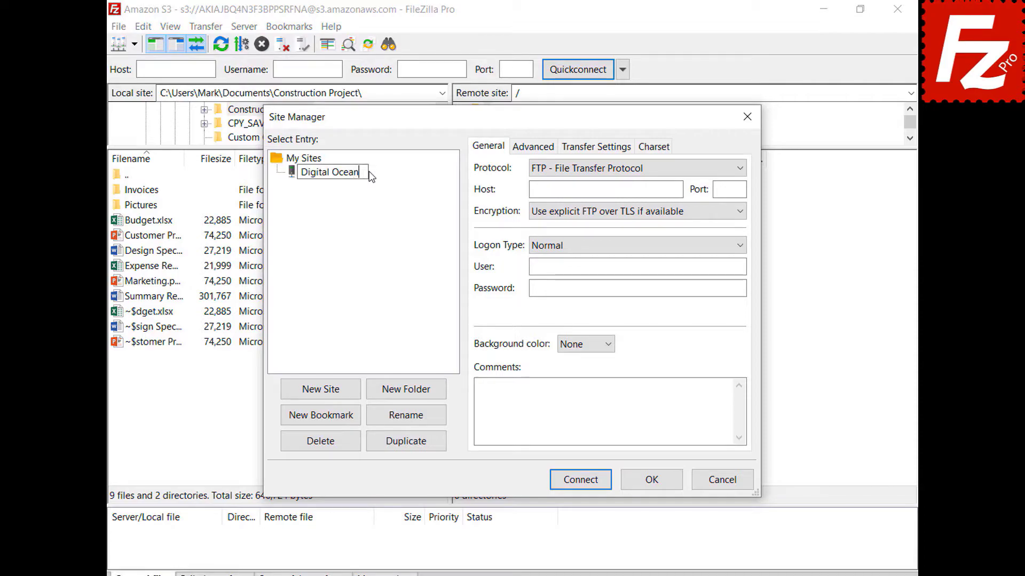
key(Return)
- Set the Digital Ocean site to S3 protocol with host sfo3.digitaloceanspaces.com
click(606, 169)
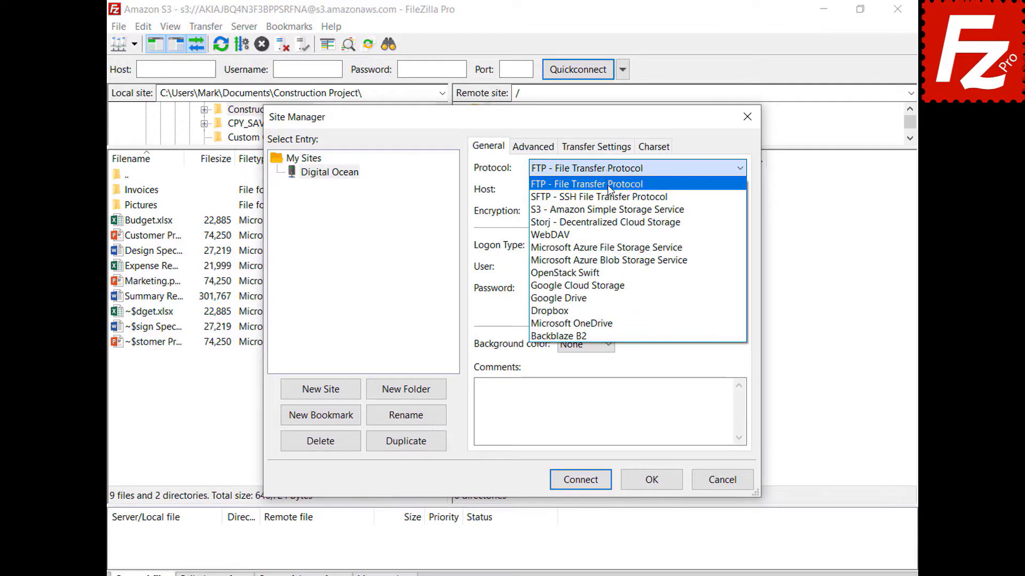
click(611, 209)
key(Tab)
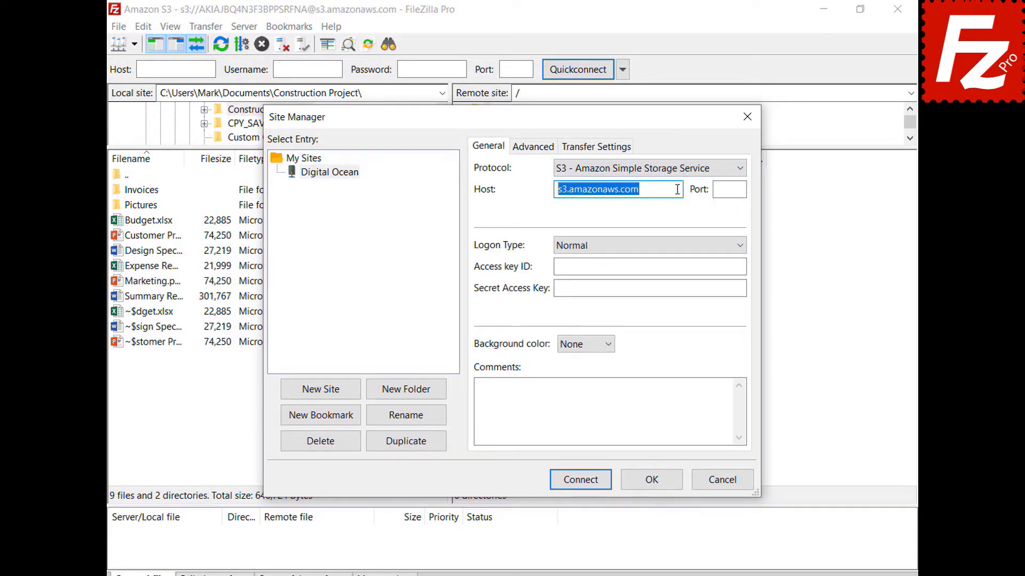
key(BackSpace)
text(sfo3.digitaloceanspaces.com)
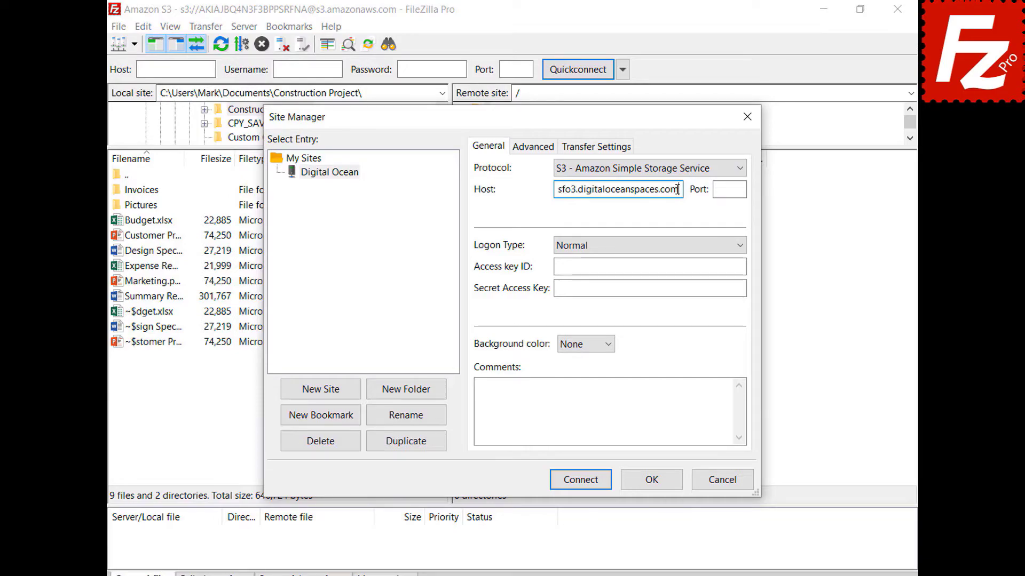
- Enter the access key ID and secret access key, then connect to Digital Ocean
click(743, 266)
key(ctrl+v)
key(Tab)
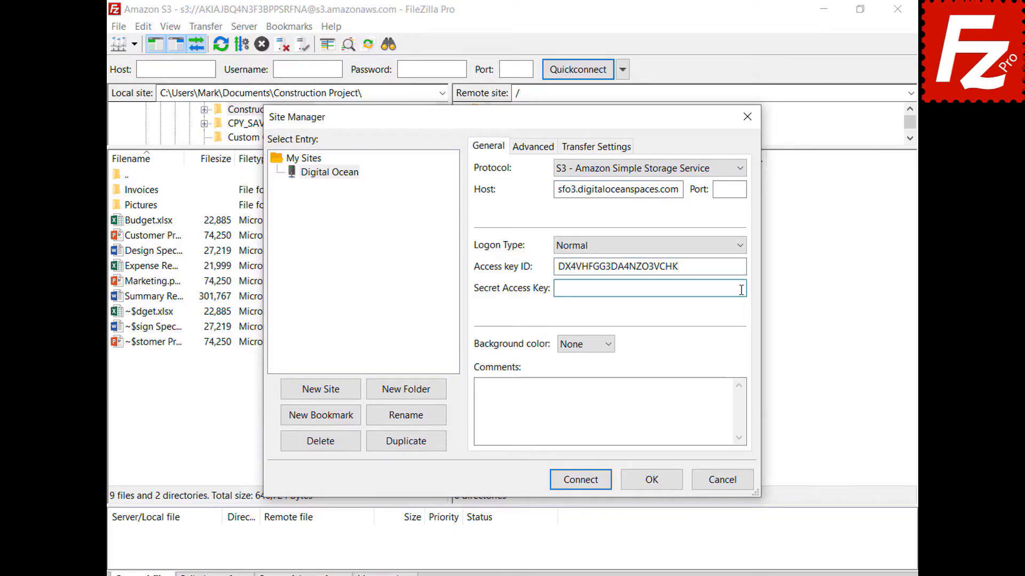
key(ctrl+v)
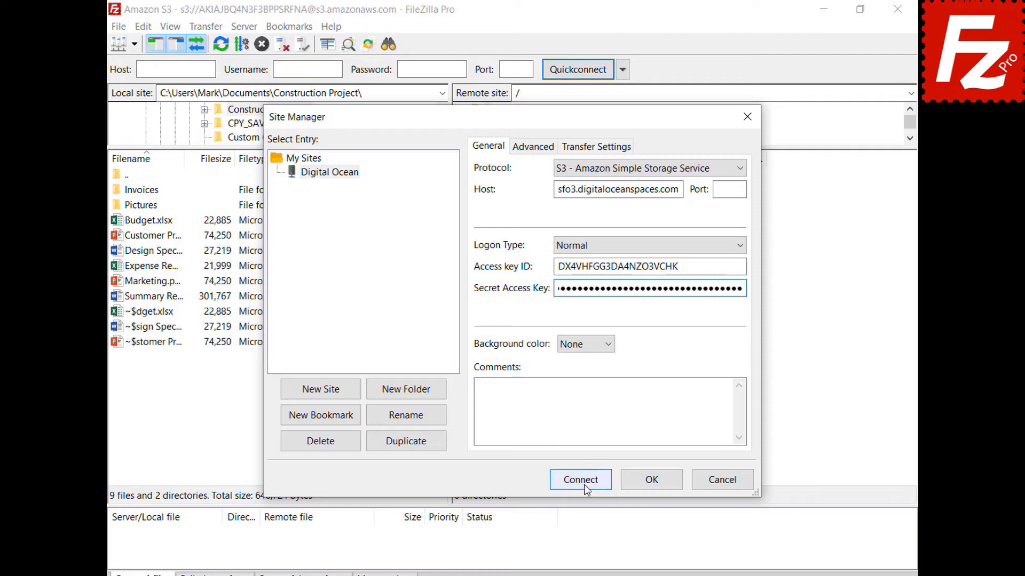
click(584, 485)
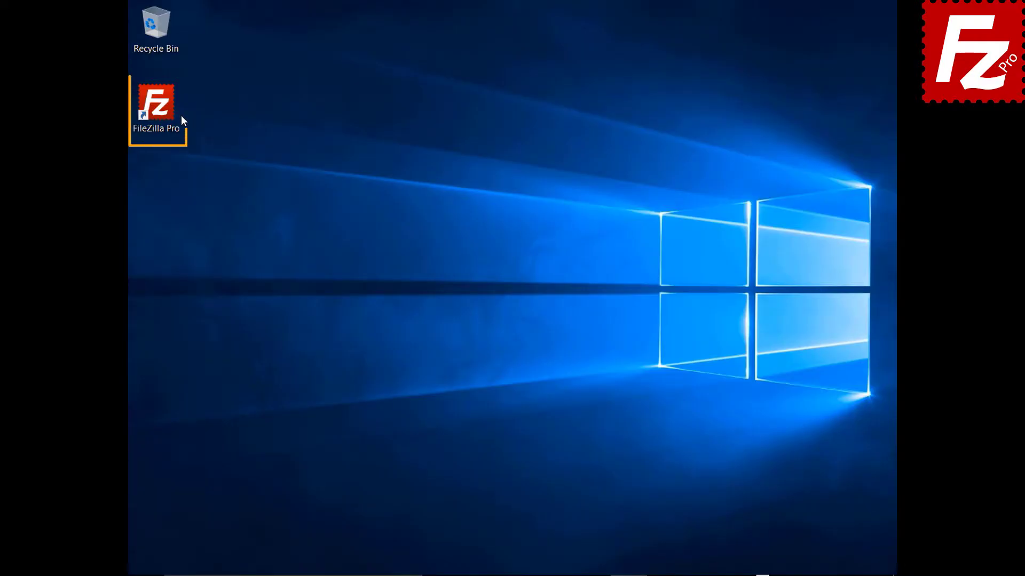
- Relaunch FileZilla Pro and connect to the saved S3 site
double_click(163, 111)
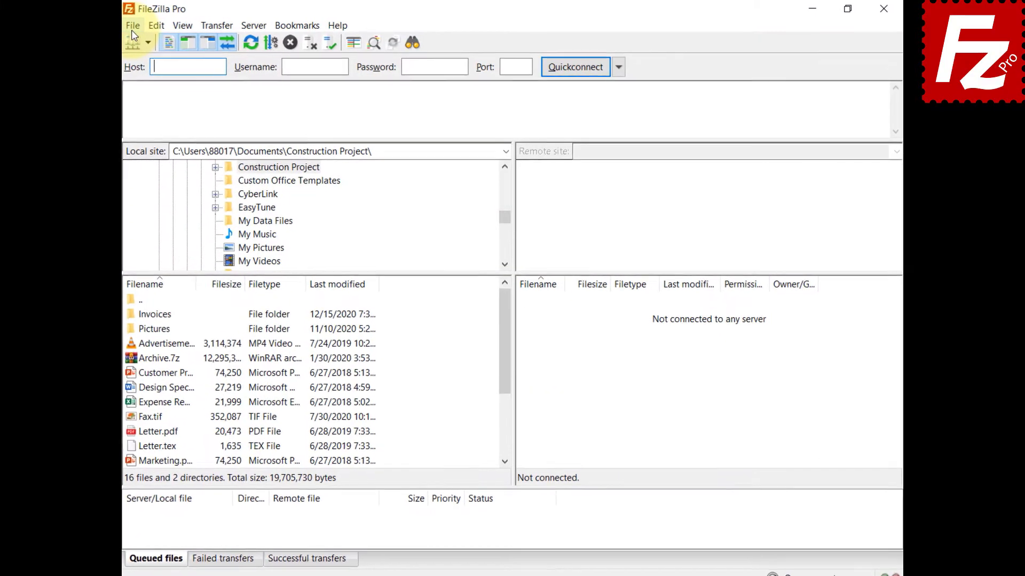
click(139, 39)
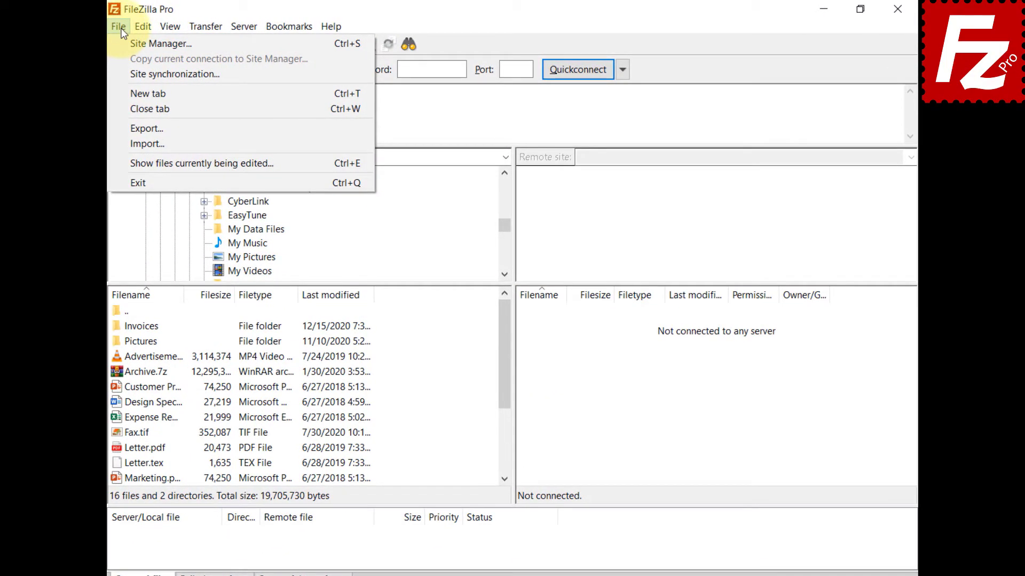
click(123, 48)
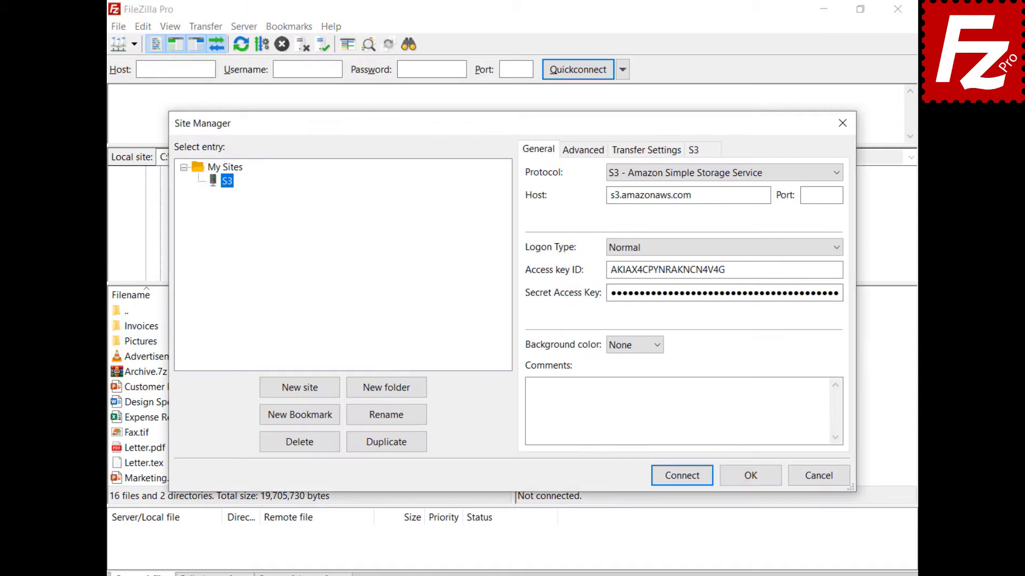
click(681, 484)
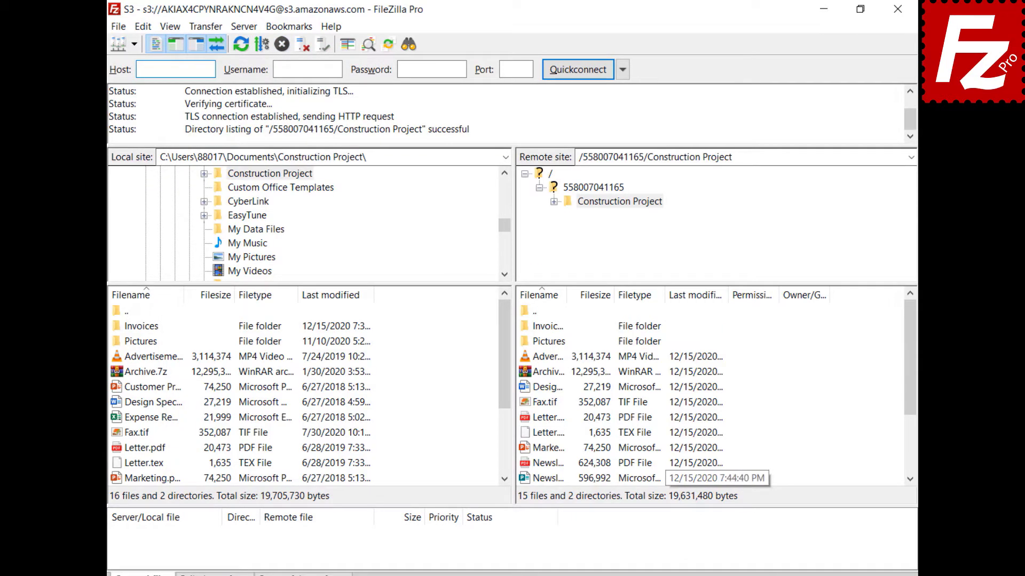
- Open the File Synchronization dialog from the Transfer menu
click(201, 27)
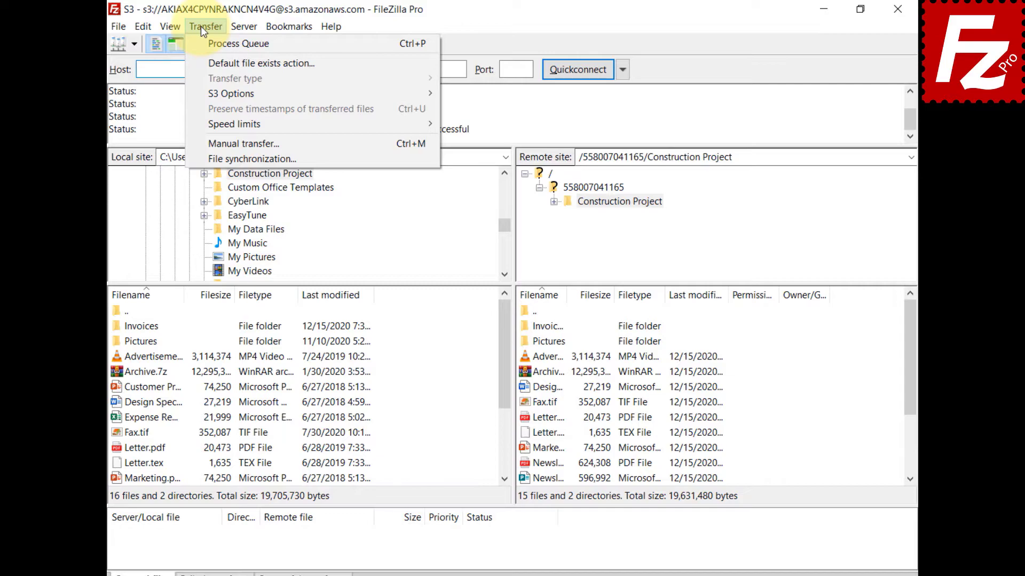
click(199, 158)
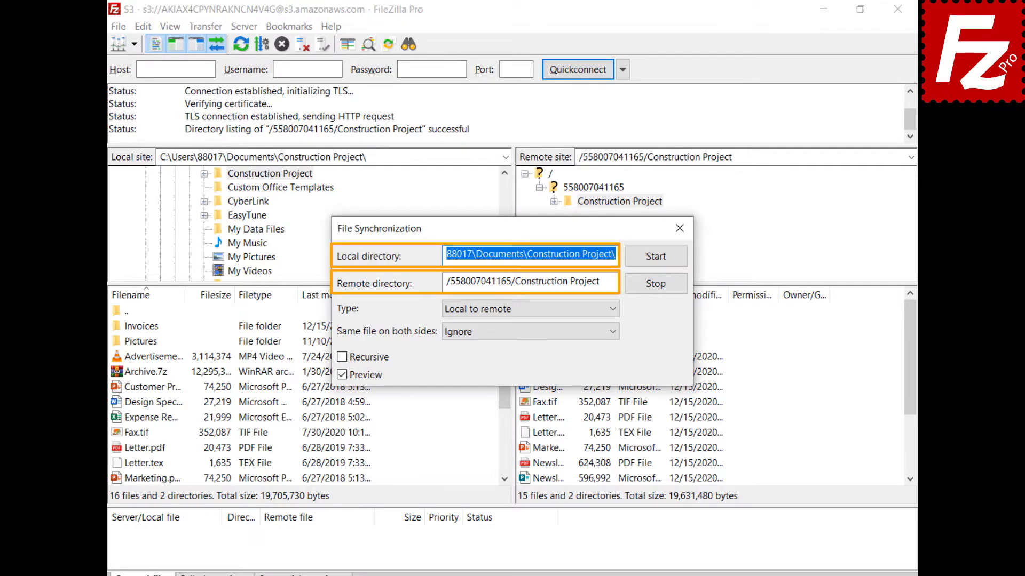
- Keep 'Local to remote' direction and 'Ignore' for files on both sides, then start the sync
click(613, 310)
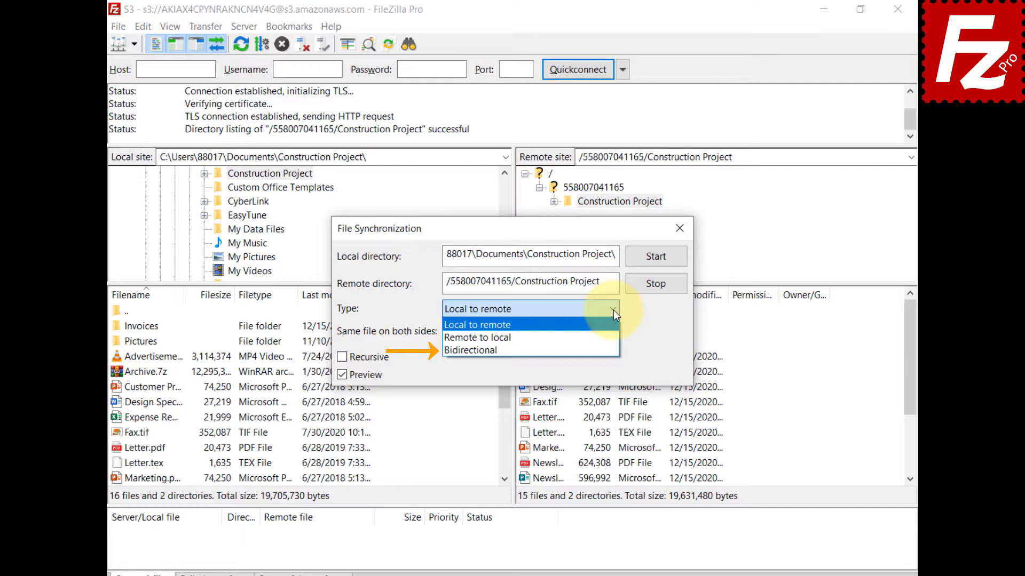
click(613, 309)
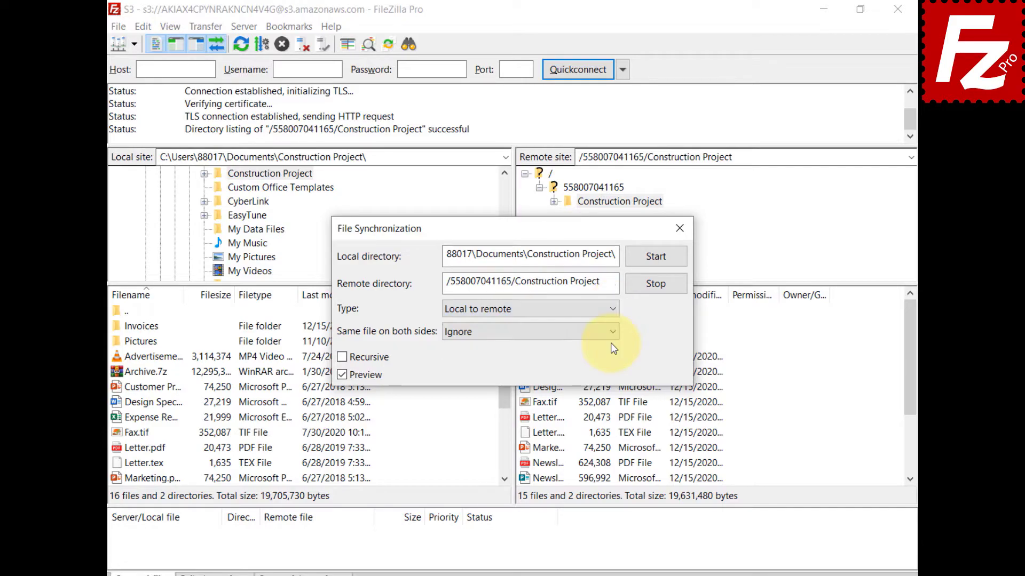
click(611, 340)
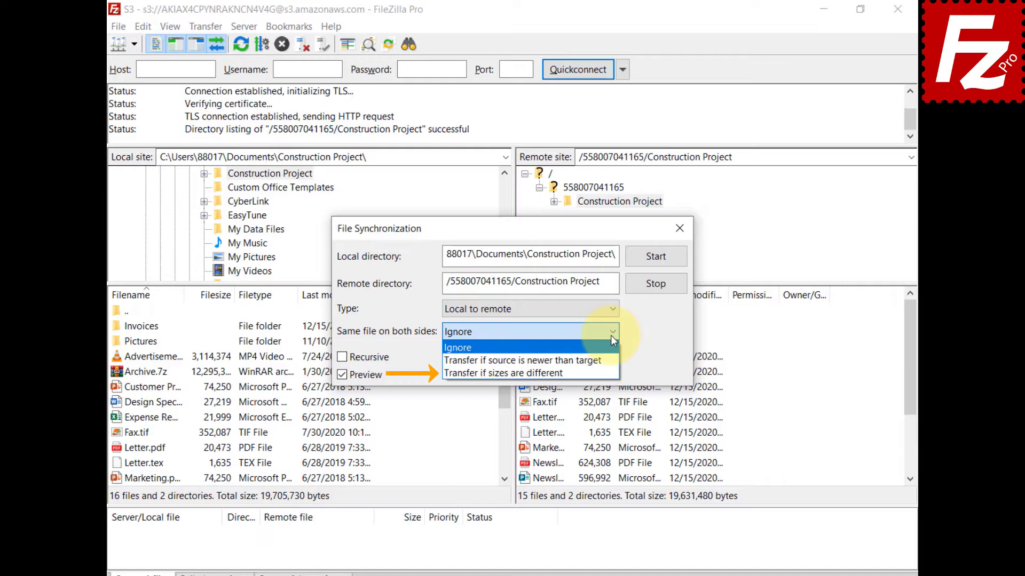
click(610, 335)
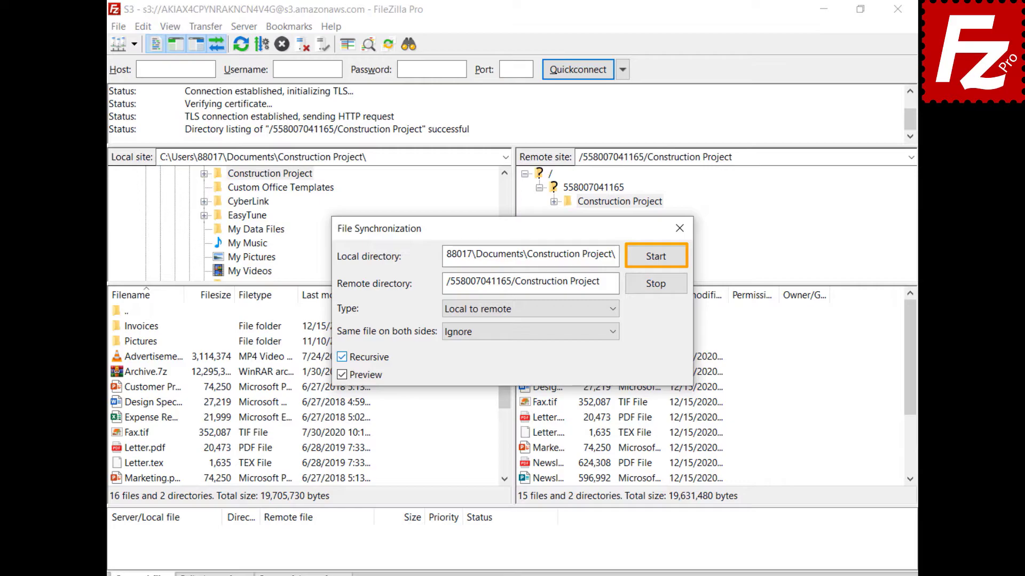
click(657, 258)
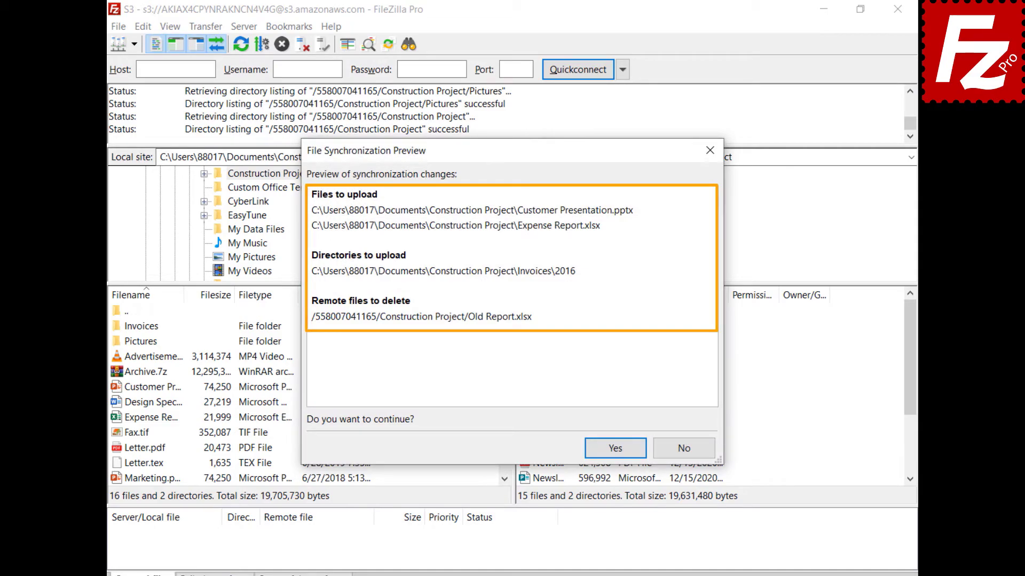
- Confirm the previewed uploads and the deletion of remote Old Report.xlsx
click(615, 447)
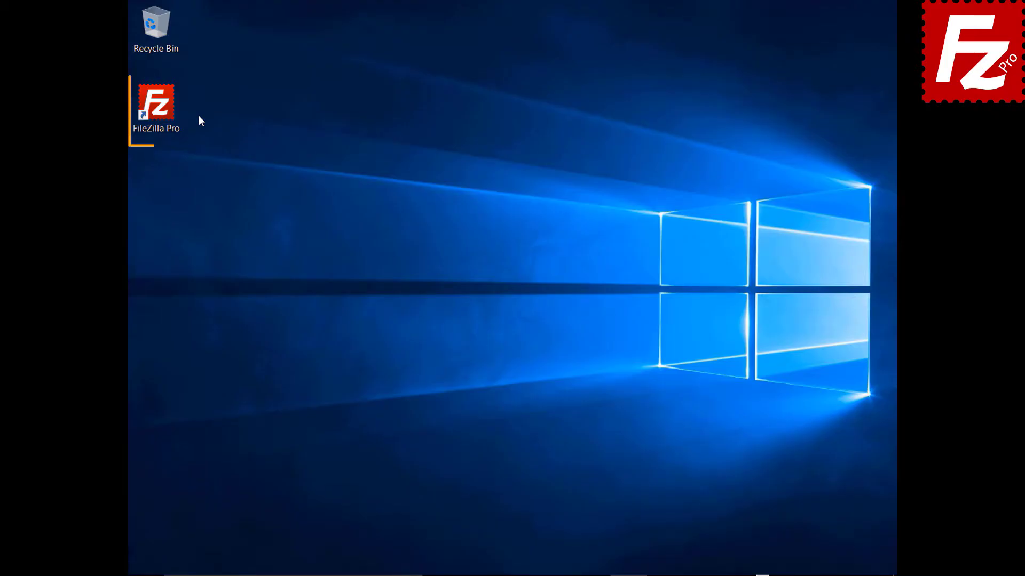
- Relaunch FileZilla Pro and connect to the saved S3 site from the Site Manager
double_click(160, 110)
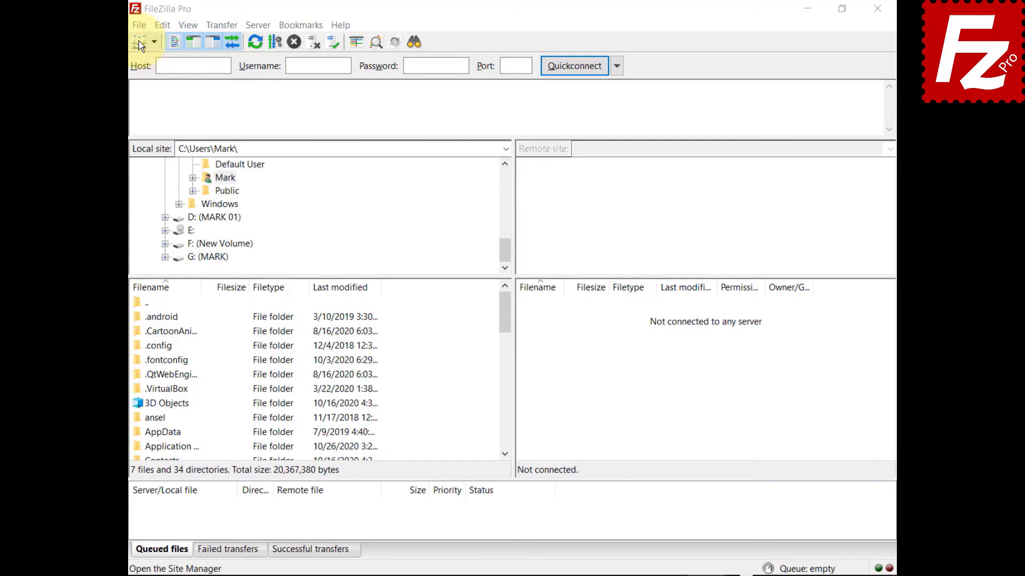
click(133, 25)
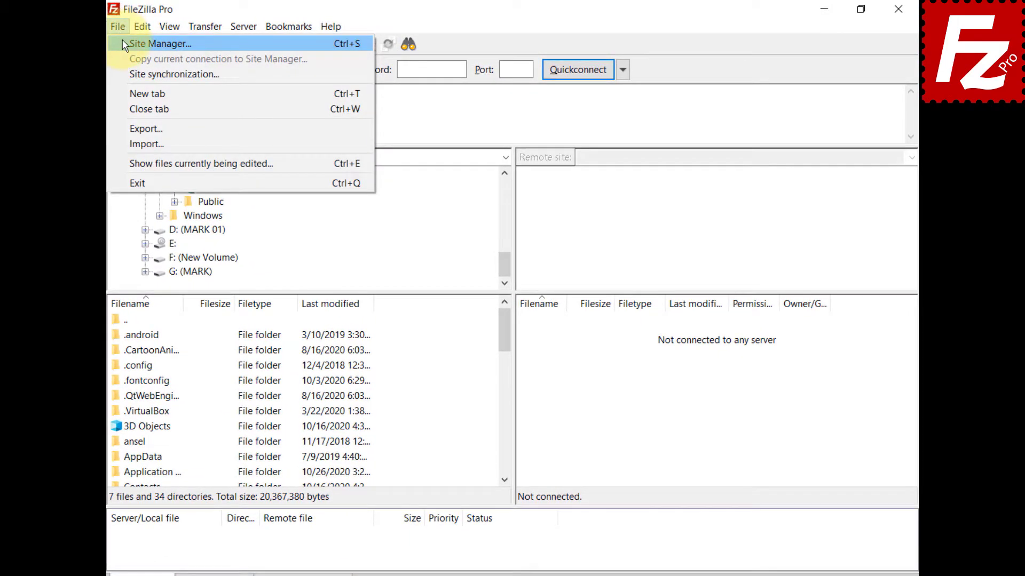
click(140, 40)
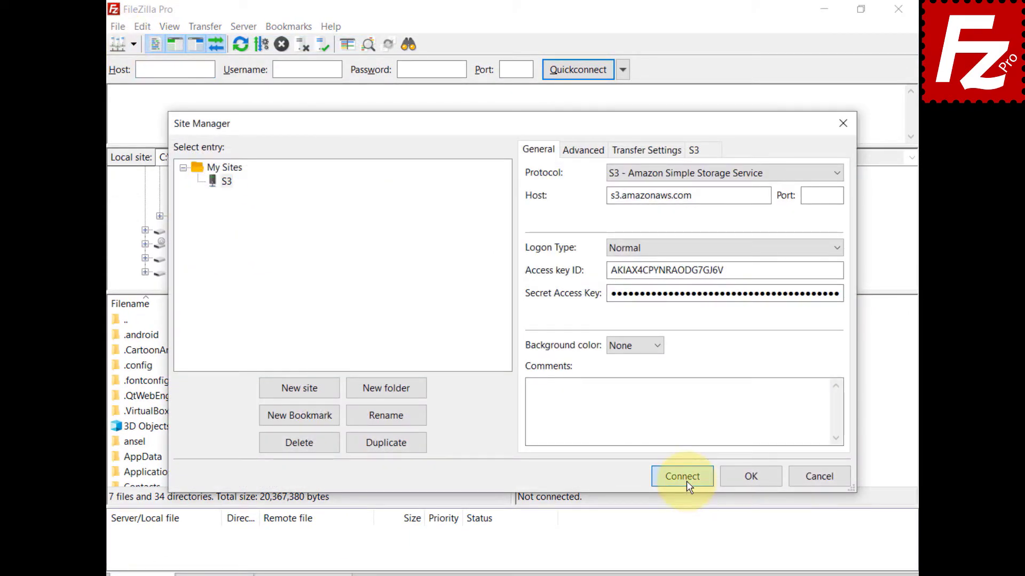
click(684, 478)
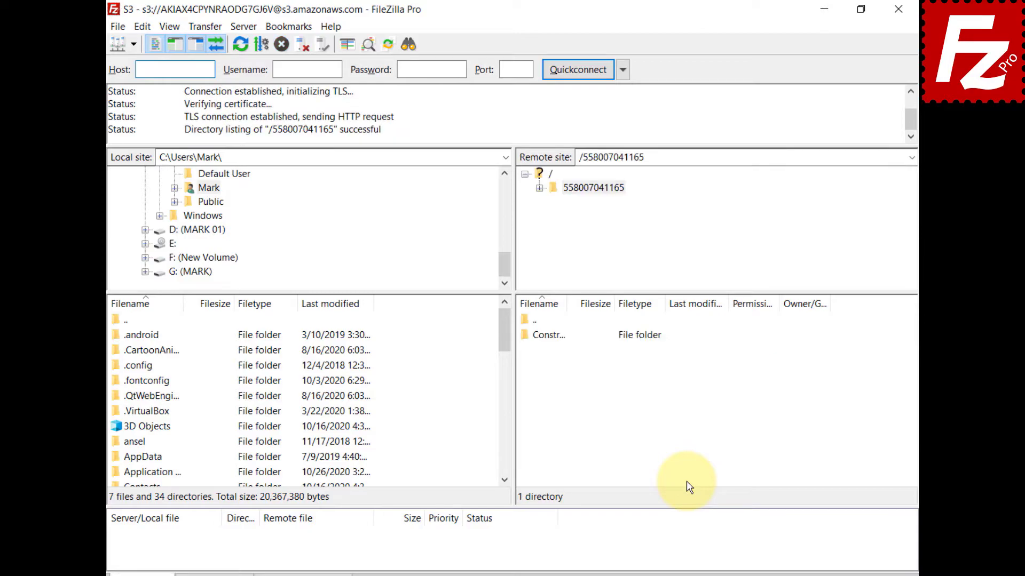
- Review the Canned ACL choices under S3 Options and in the status-bar ACL icon
click(200, 26)
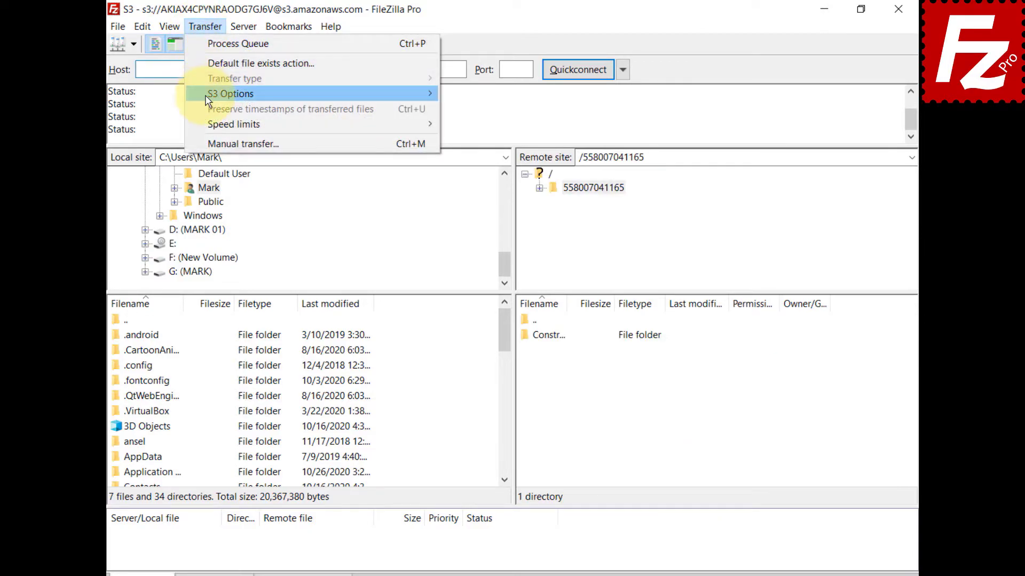
mouse_move(208, 99)
mouse_move(479, 100)
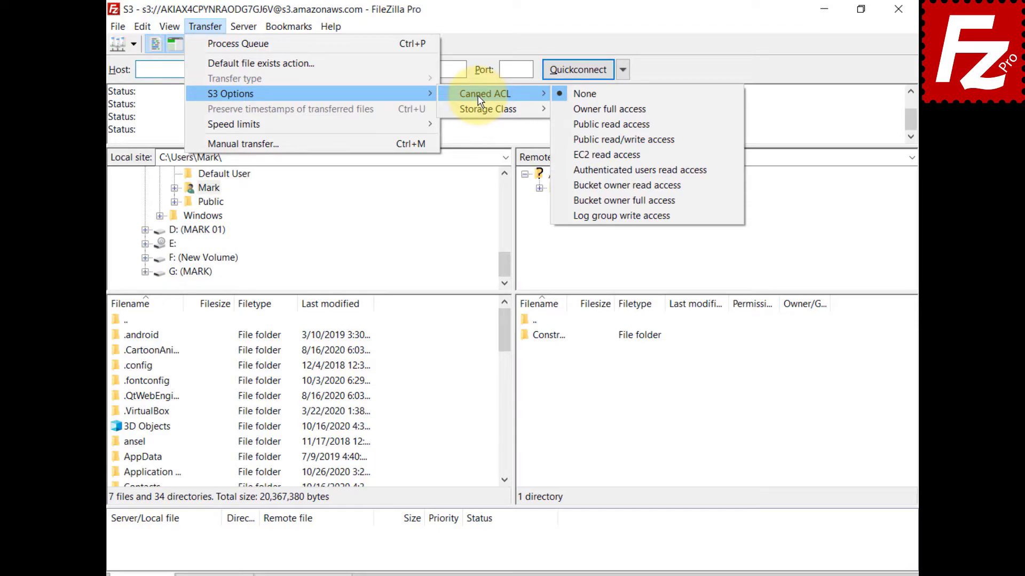
key(Escape)
key(Escape)
key(Escape)
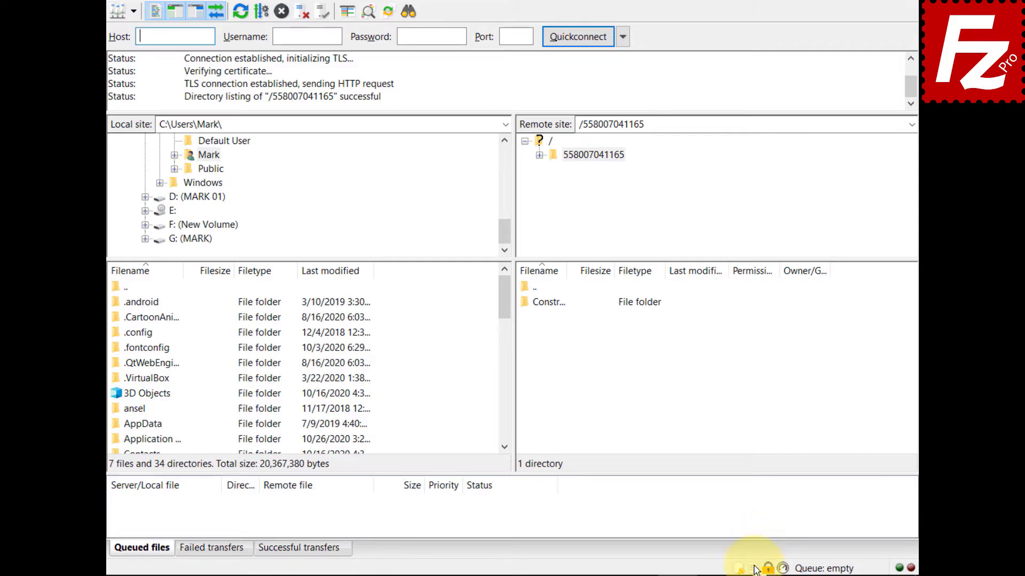
click(754, 569)
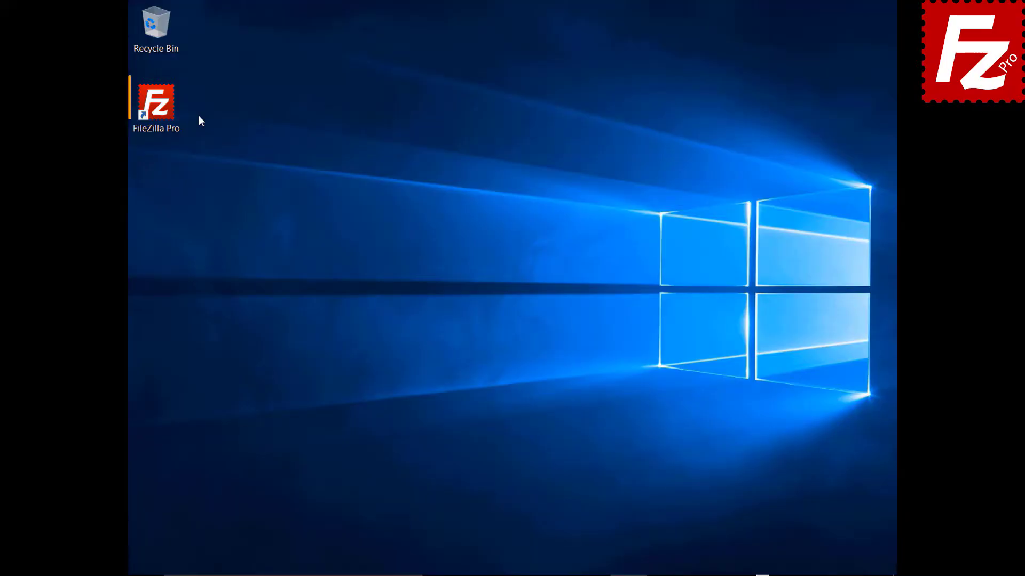
- Relaunch FileZilla Pro and connect to the saved S3 site from the Site Manager
double_click(171, 114)
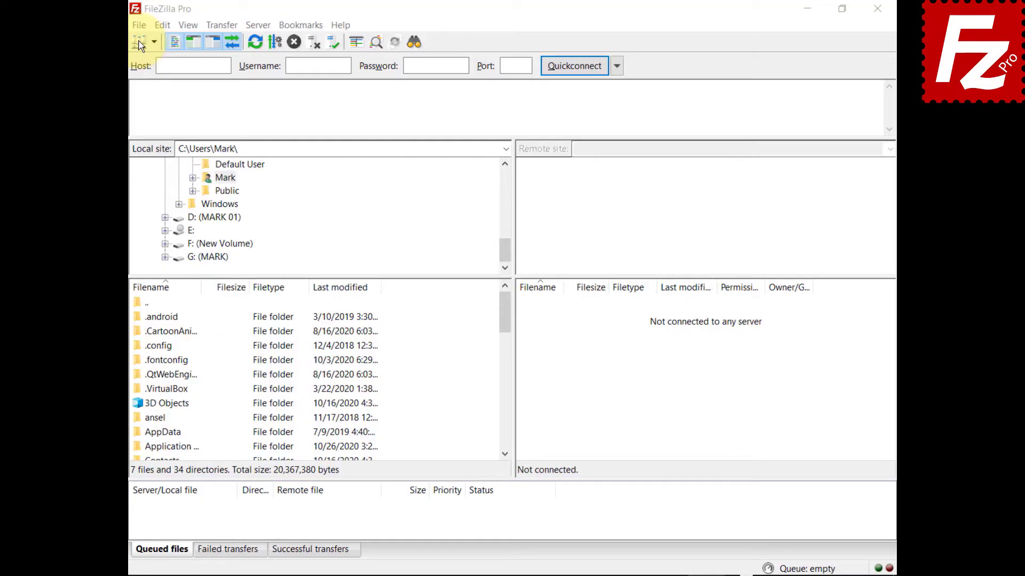
click(138, 25)
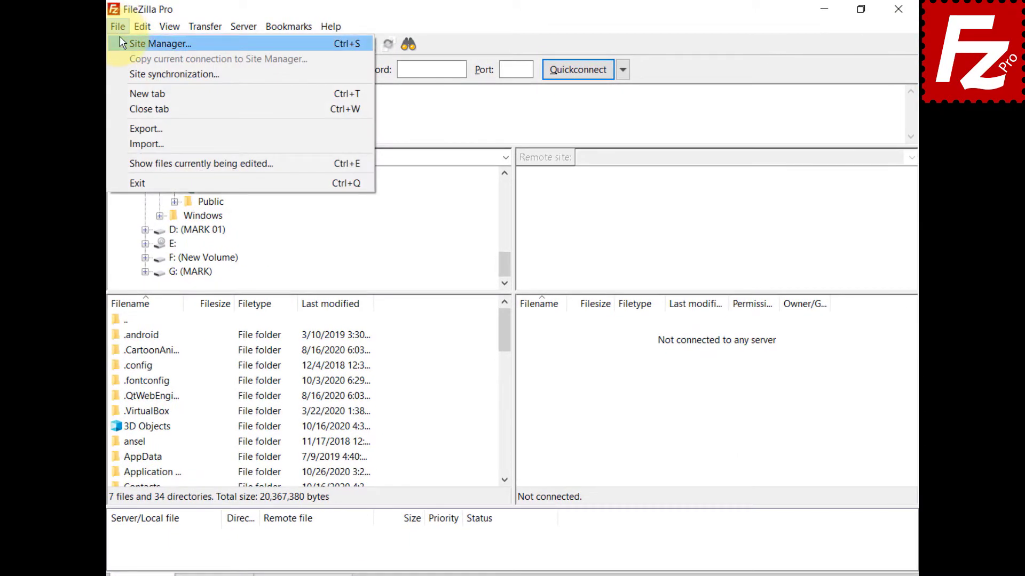
click(122, 43)
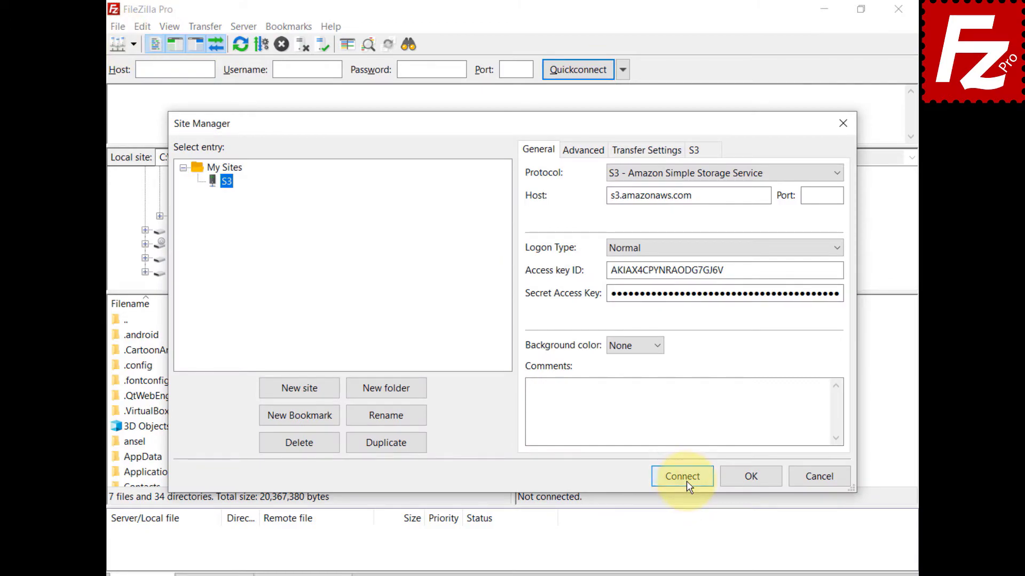
click(686, 482)
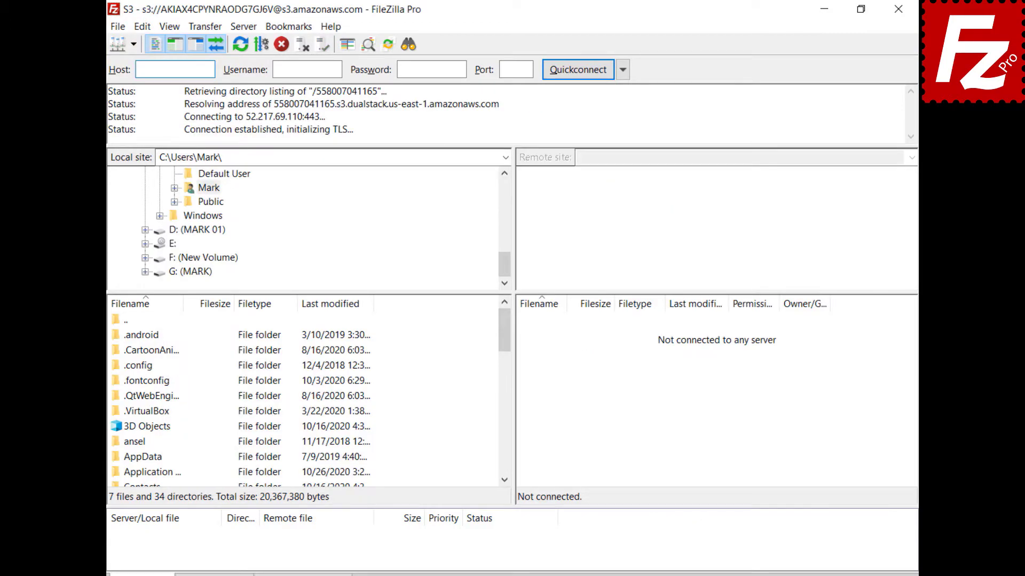
- Review the Storage Class choices under S3 Options and in the status-bar storage icon
click(201, 29)
mouse_move(211, 96)
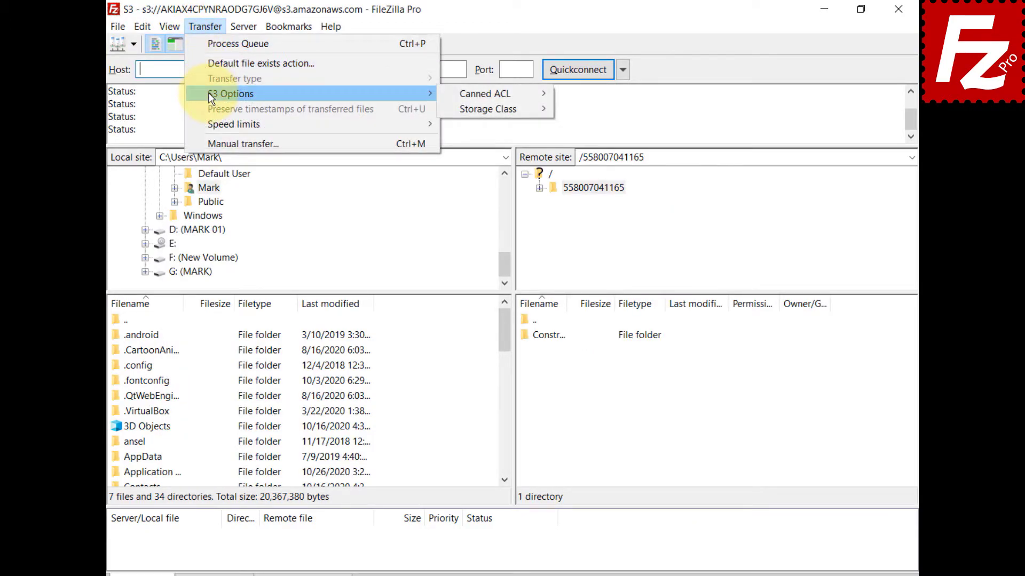
mouse_move(454, 114)
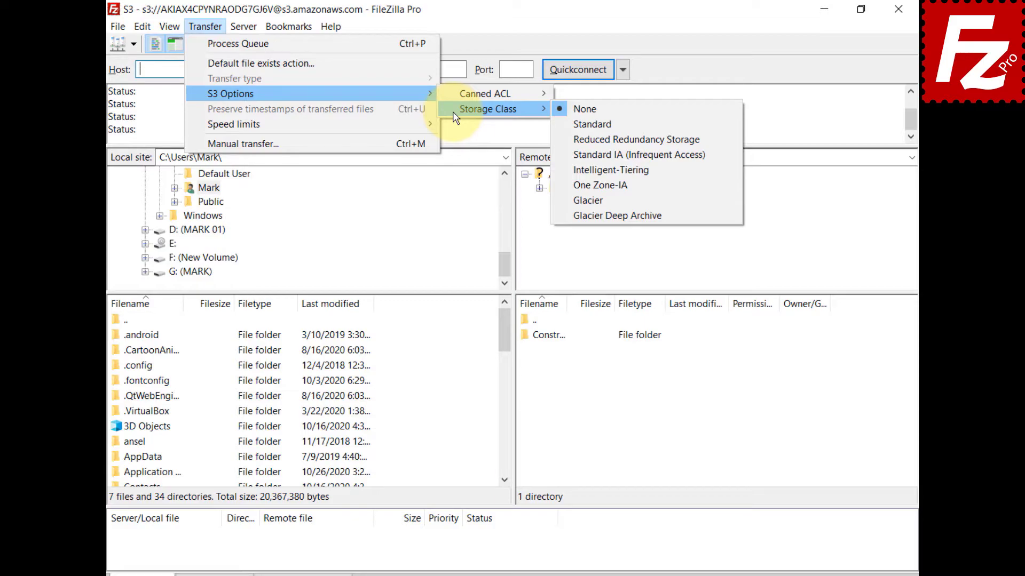
key(Escape)
key(Escape)
key(Escape)
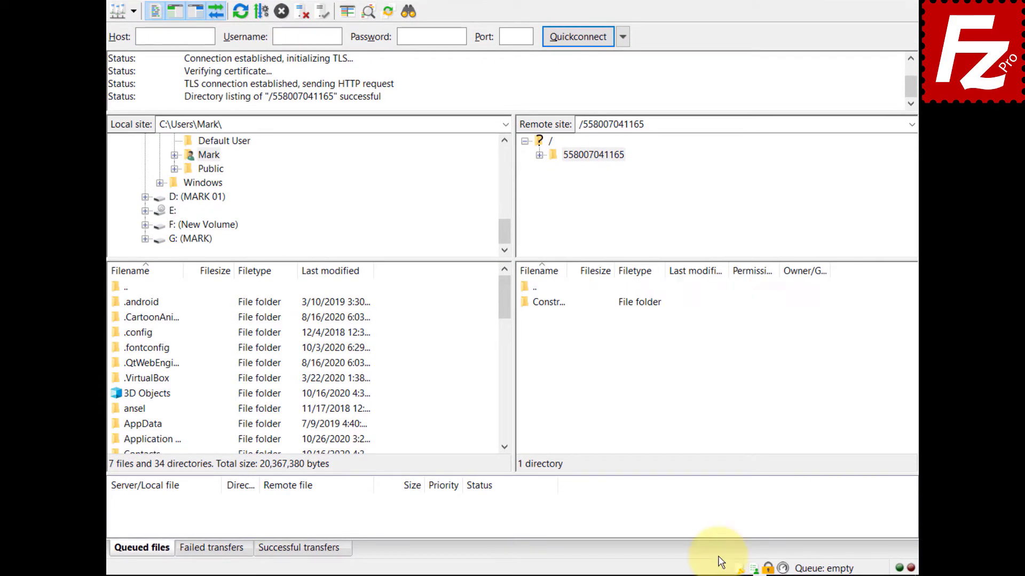
click(739, 569)
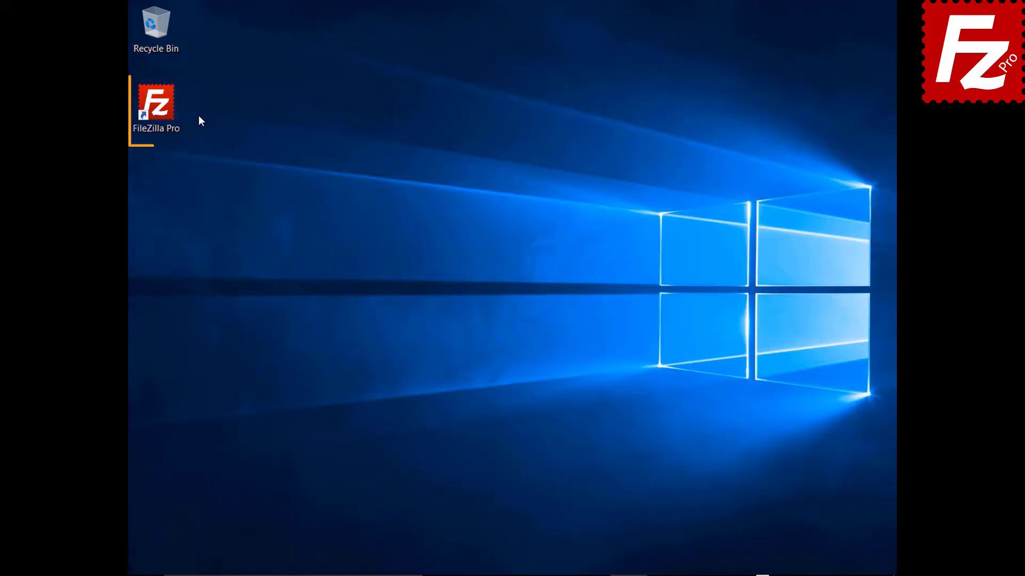
- Relaunch FileZilla Pro and connect to the saved S3 site from the Site Manager
double_click(160, 109)
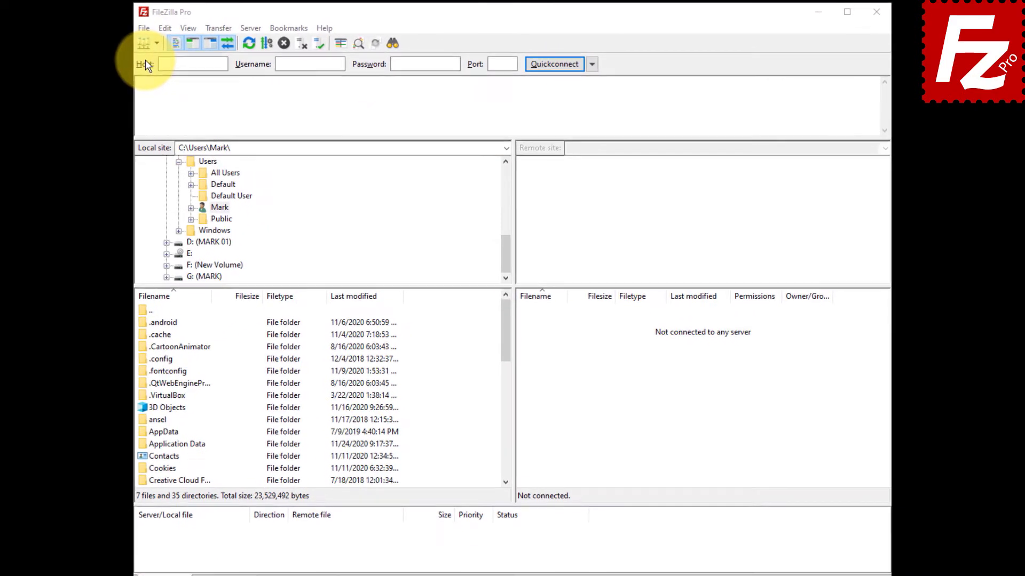
click(140, 28)
click(144, 45)
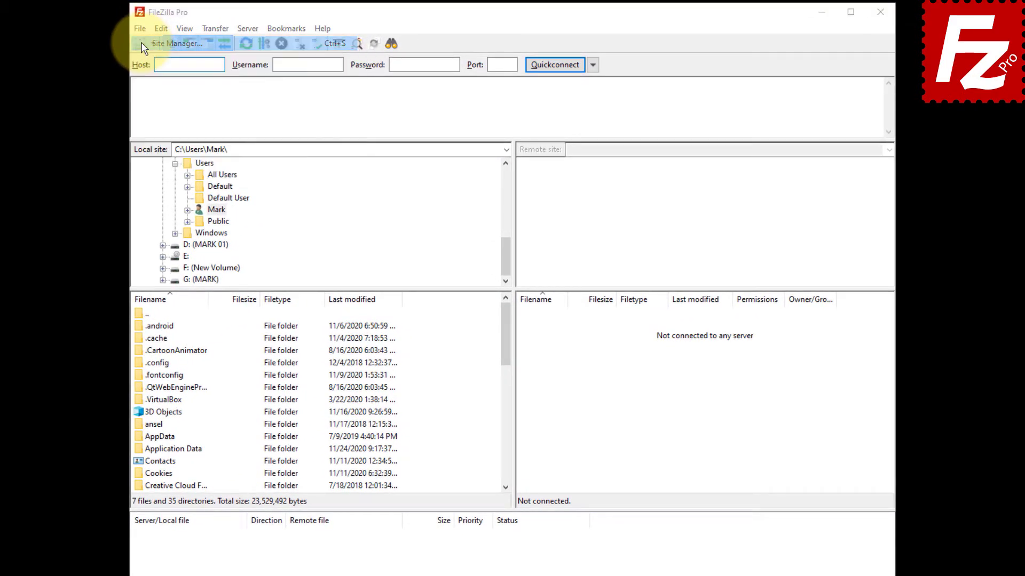
click(645, 447)
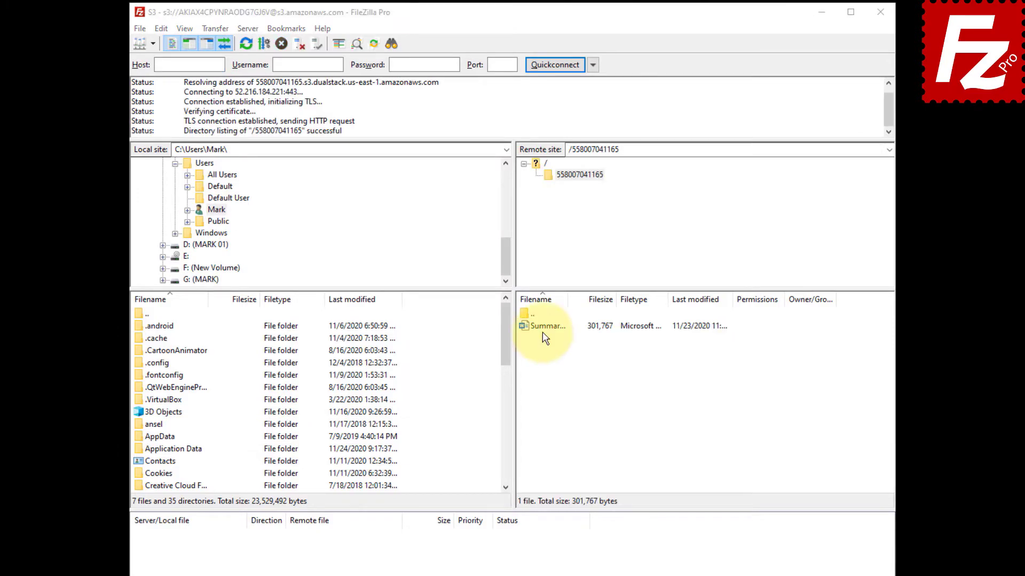
- Open the S3 Properties of remote file Summary Report.docx
click(542, 328)
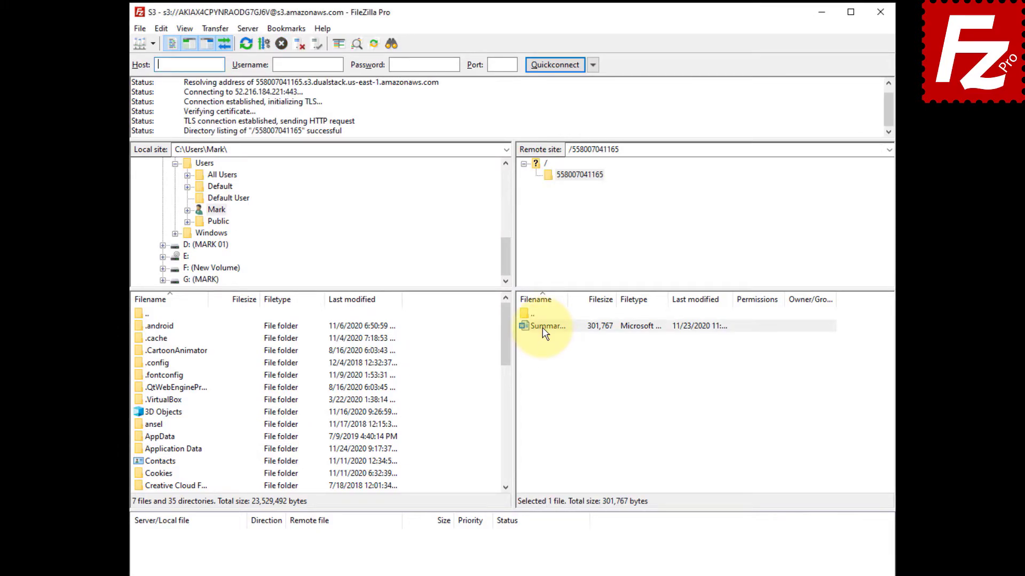
right_click(543, 328)
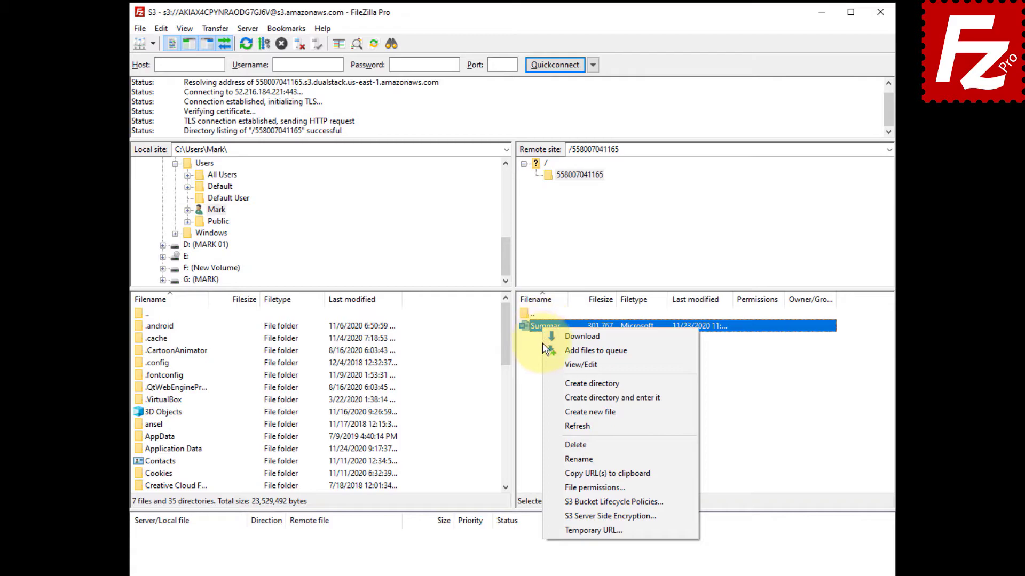
click(550, 486)
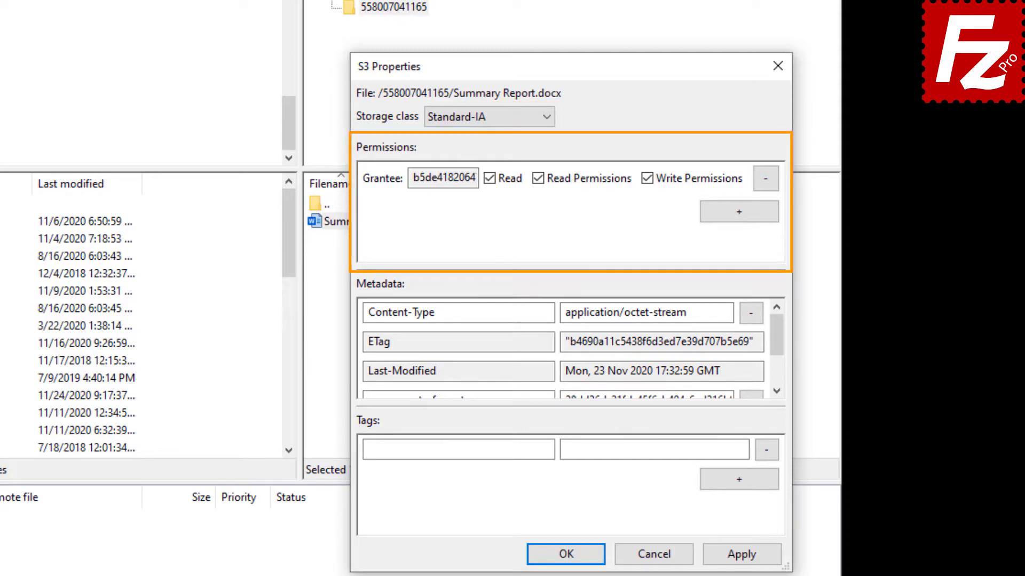
- Add Everyone as a grantee with Read permission on Summary Report.docx and save the permissions
click(739, 214)
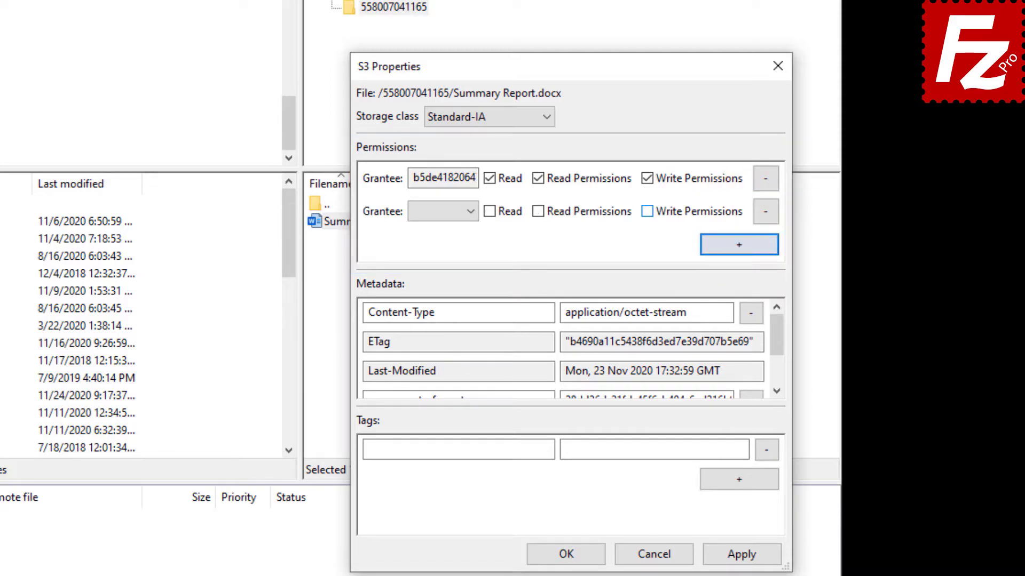
click(473, 209)
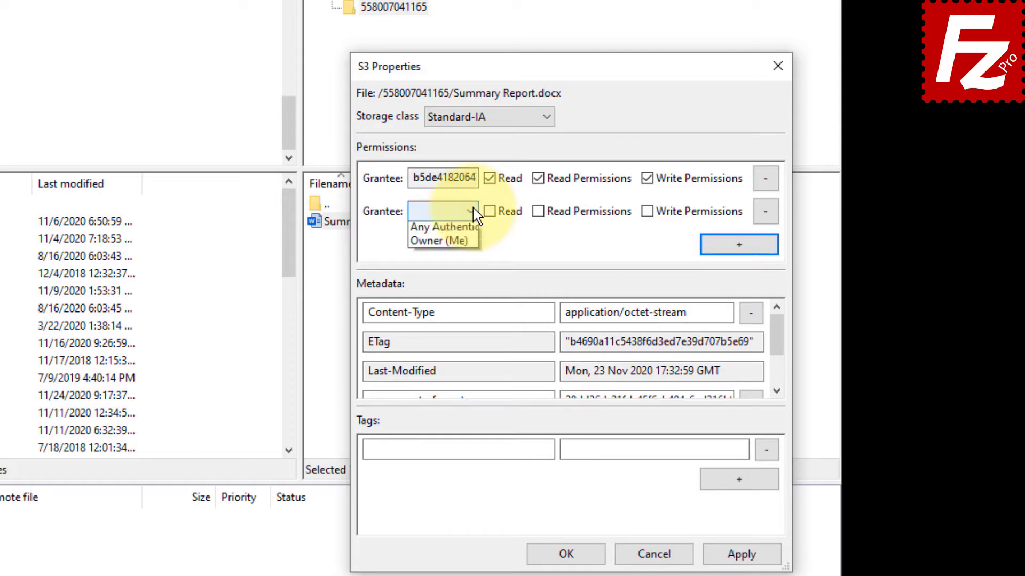
click(473, 228)
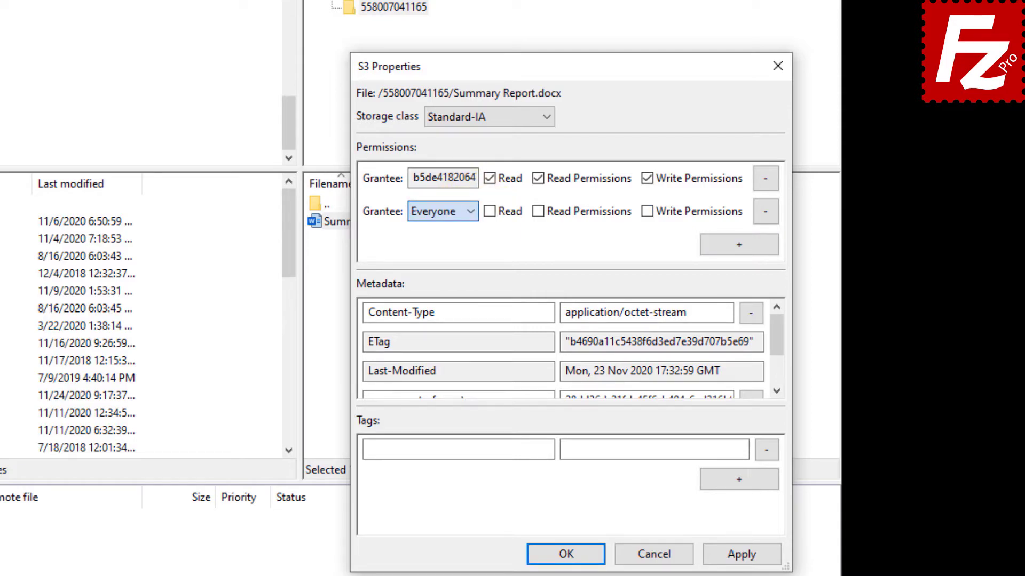
click(491, 213)
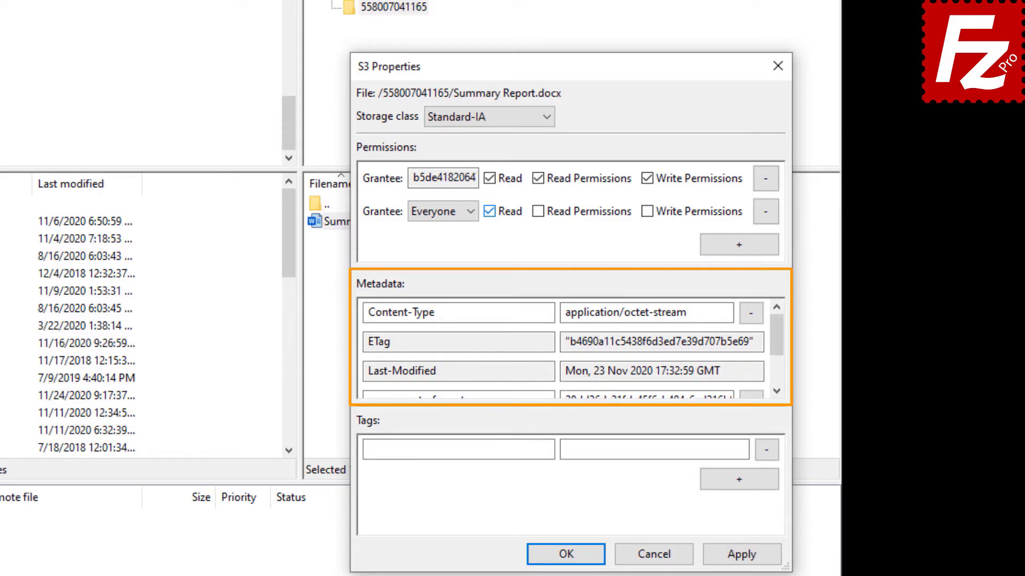
drag(777, 333, 781, 358)
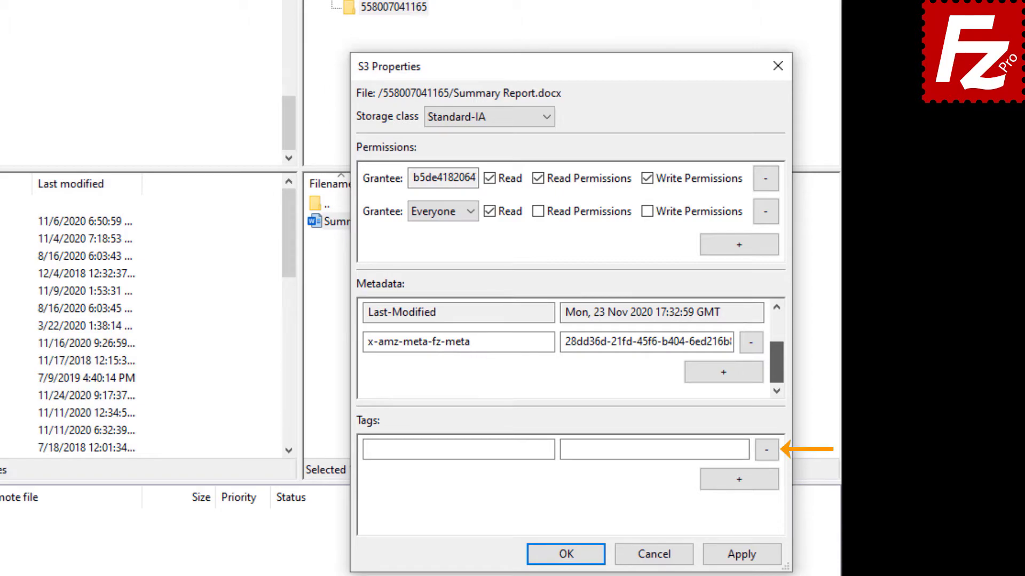
click(566, 555)
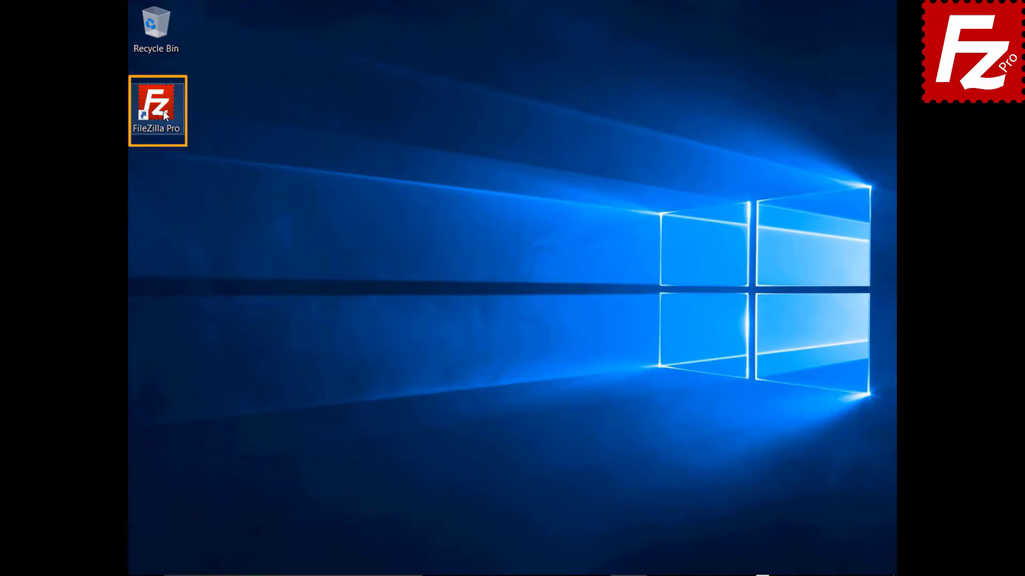
- Connect to the Amazon S3 site, try AWS KMS encryption on Budget.xlsx, then cancel
double_click(163, 111)
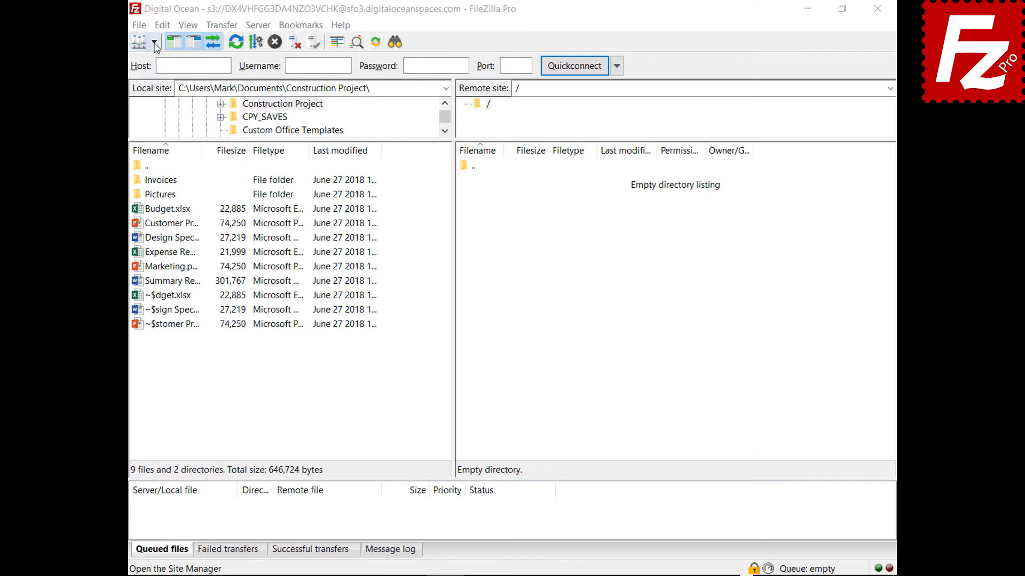
click(154, 41)
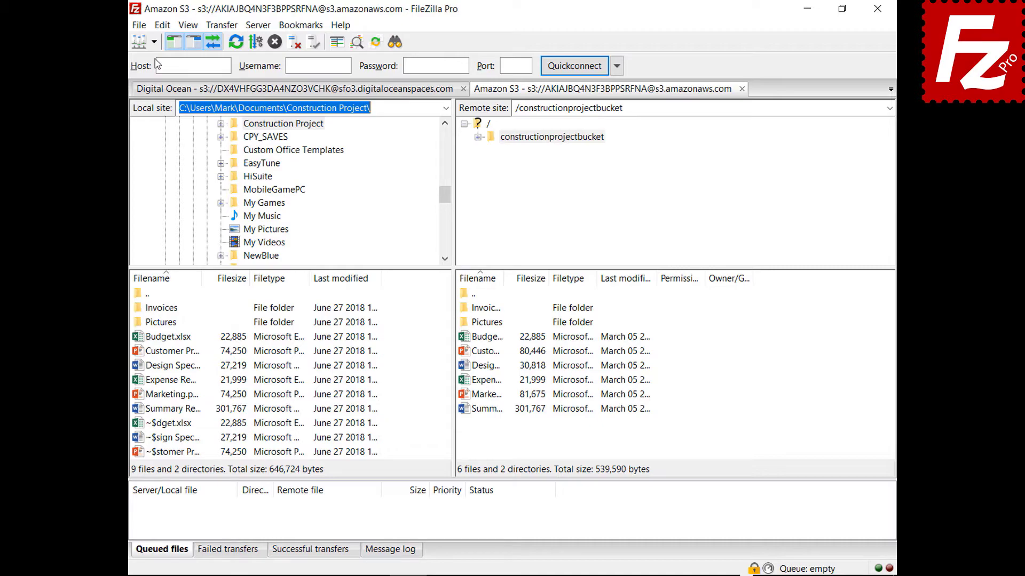
right_click(464, 341)
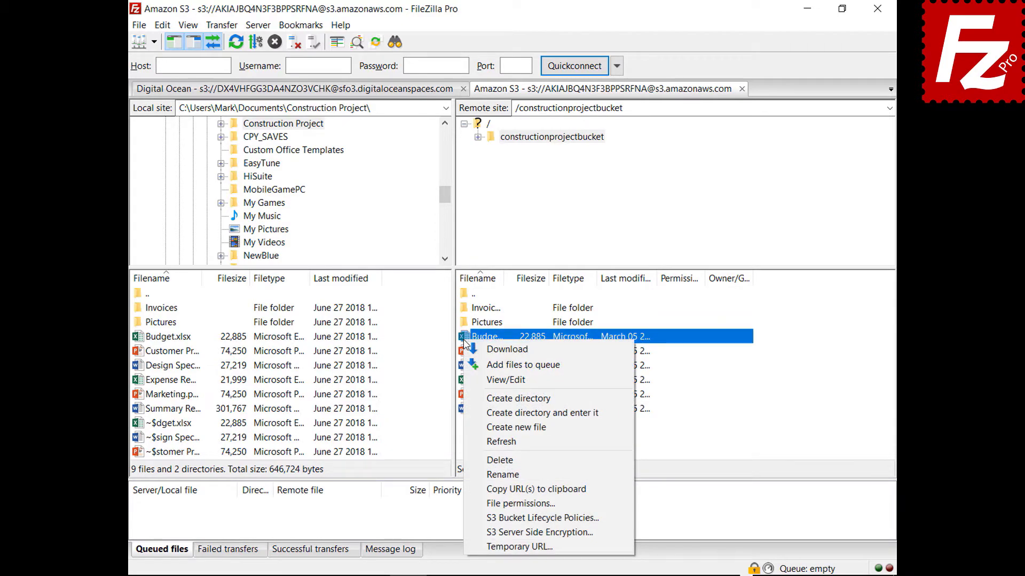
click(482, 536)
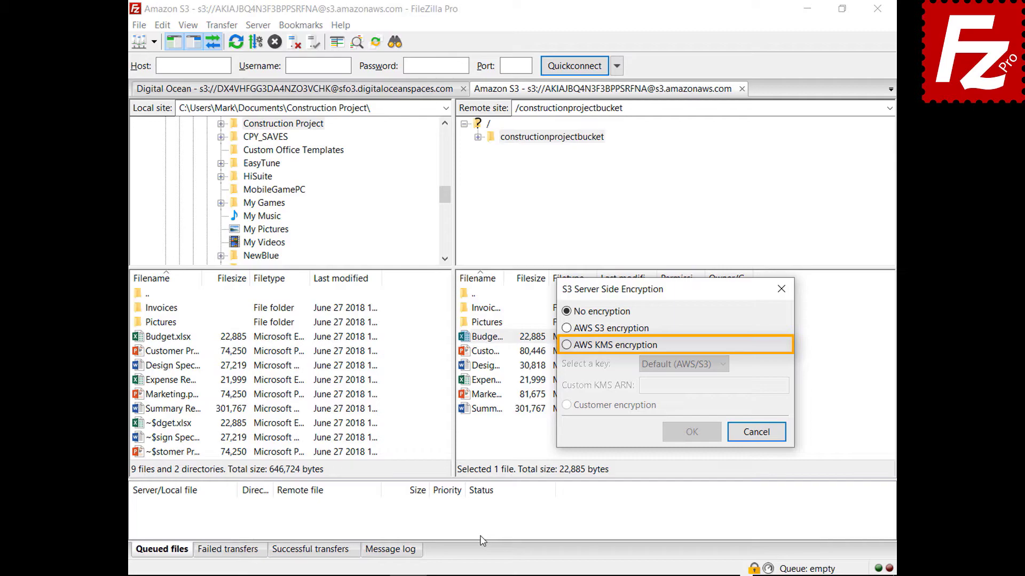
click(566, 346)
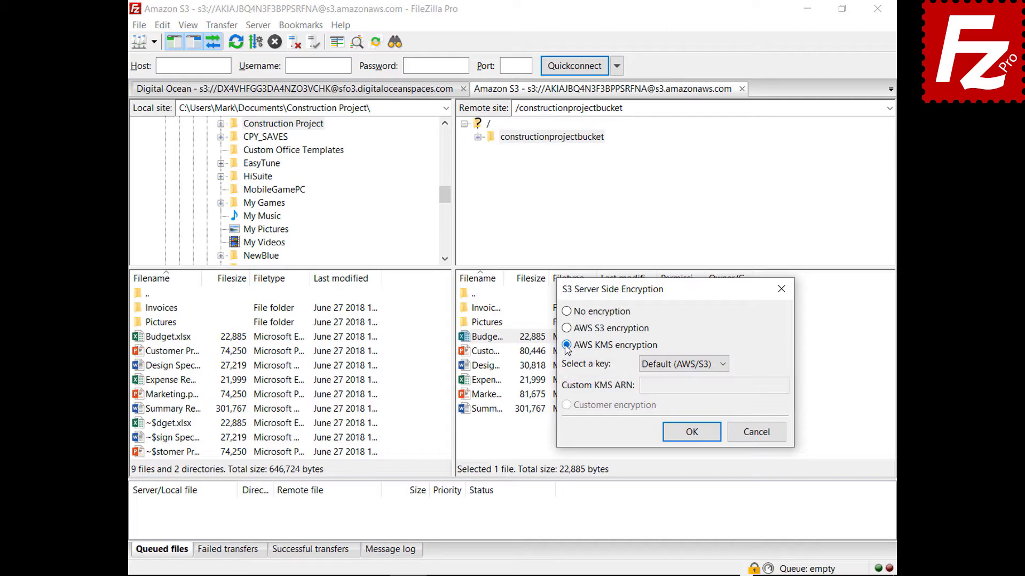
click(762, 437)
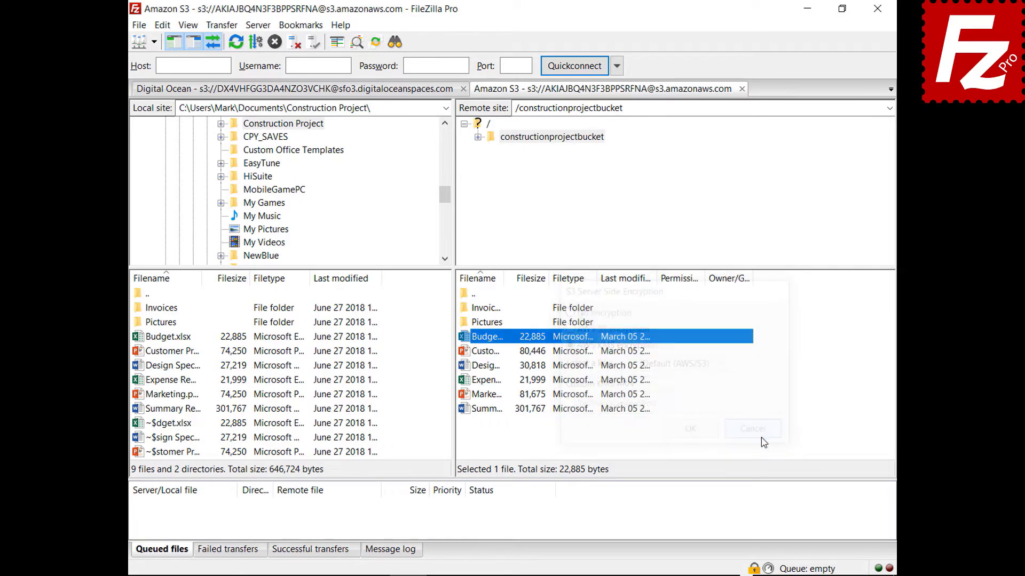
click(139, 26)
click(143, 42)
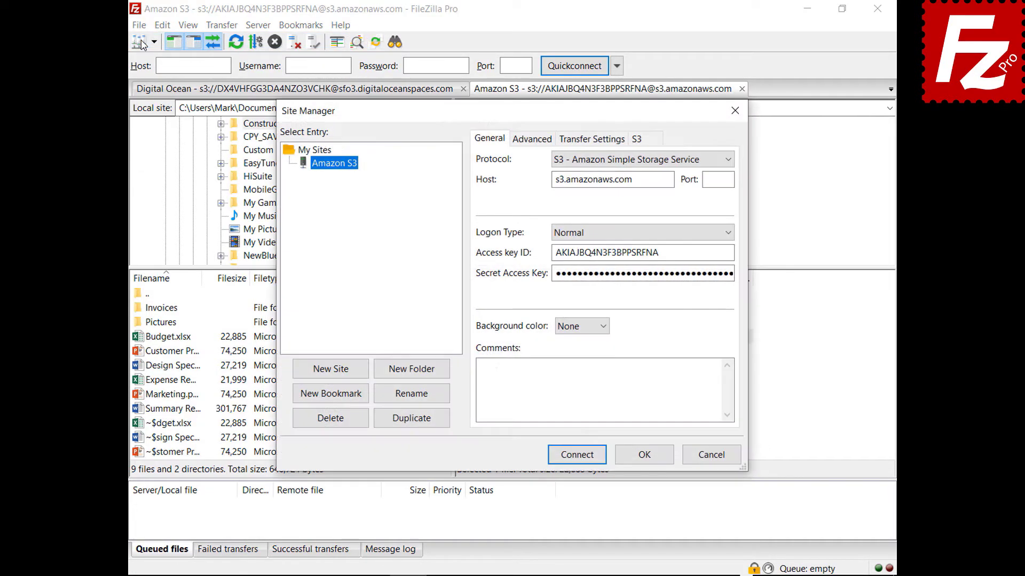
click(654, 143)
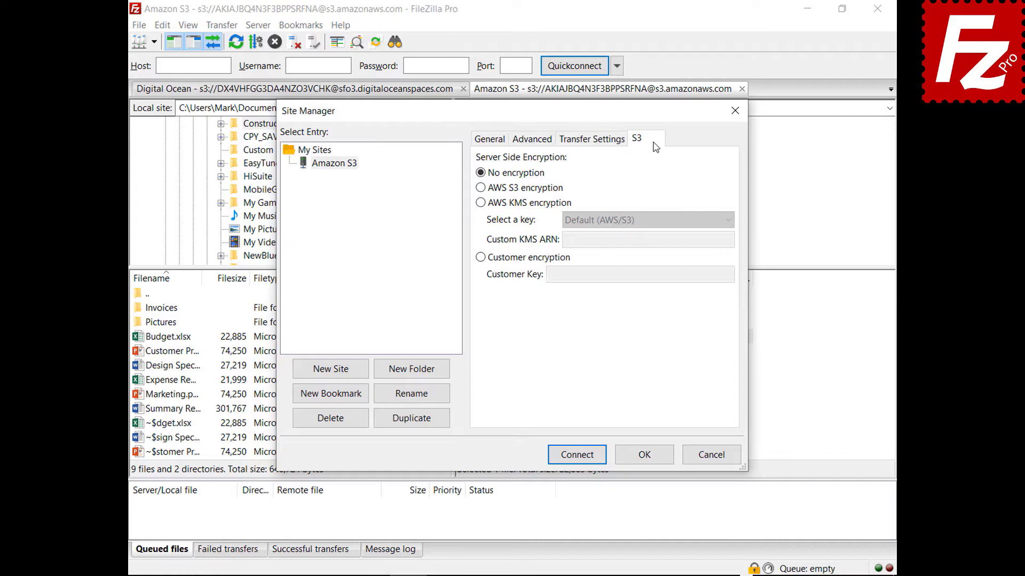
click(481, 188)
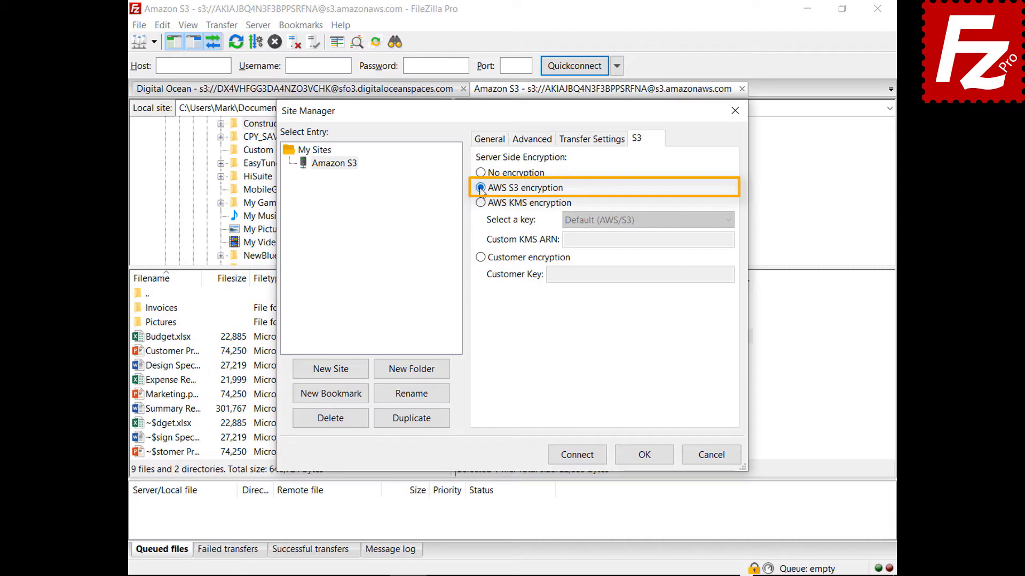
click(480, 204)
click(728, 221)
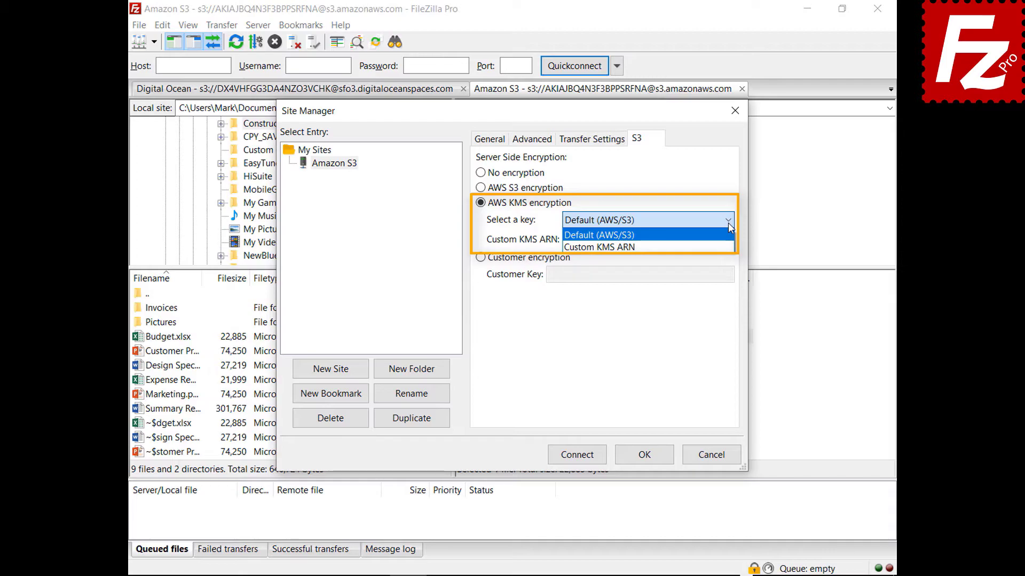
click(728, 222)
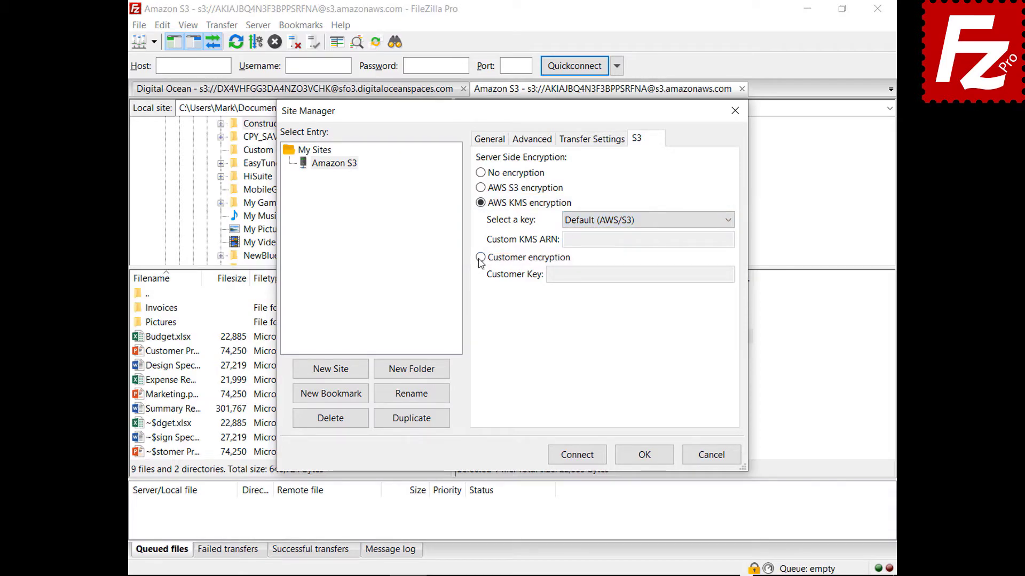
click(480, 257)
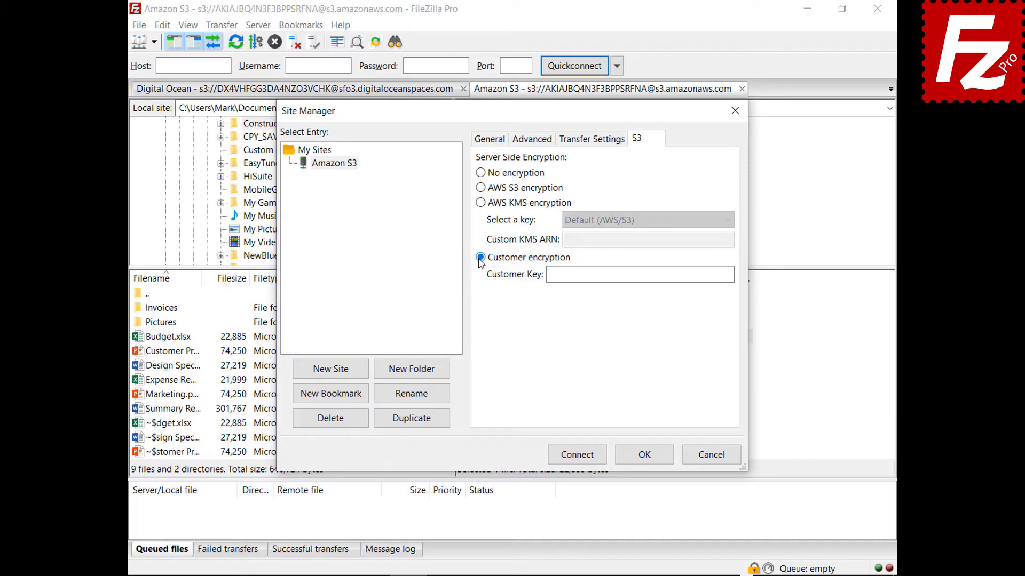
click(715, 457)
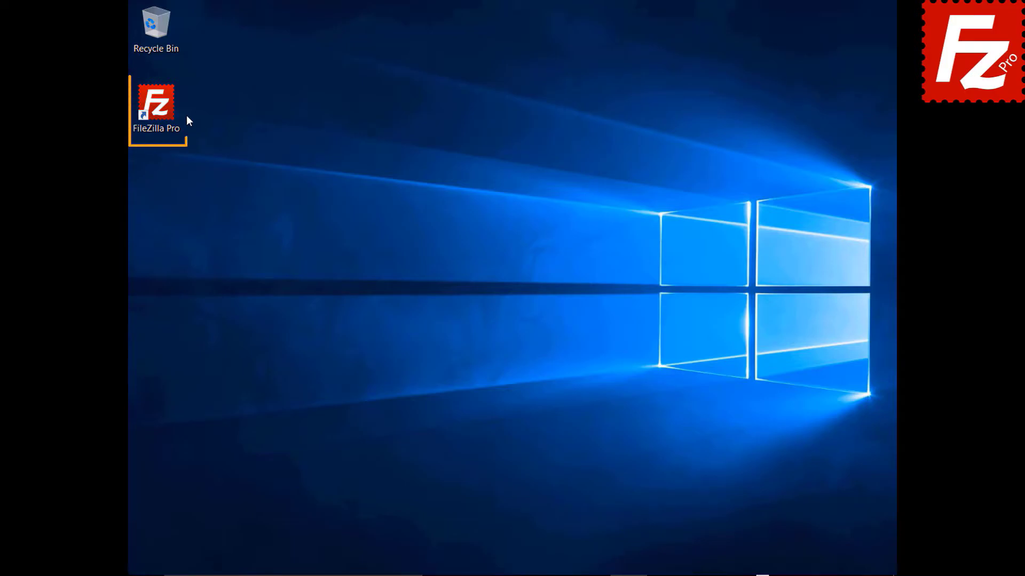
- In Settings under S3: Providers, add a provider named 'Alibaba Object Storage'
double_click(162, 111)
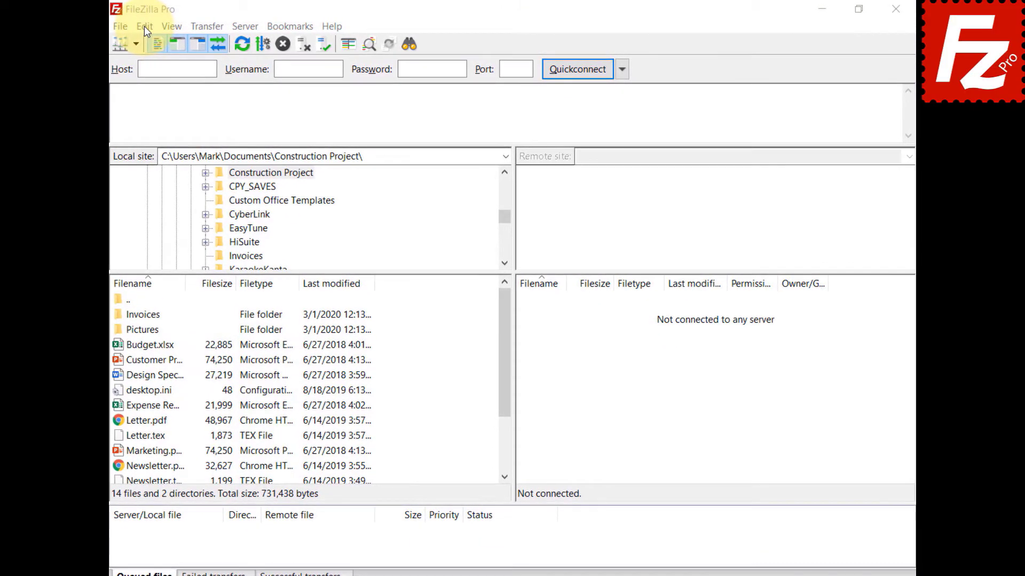
click(144, 26)
click(147, 78)
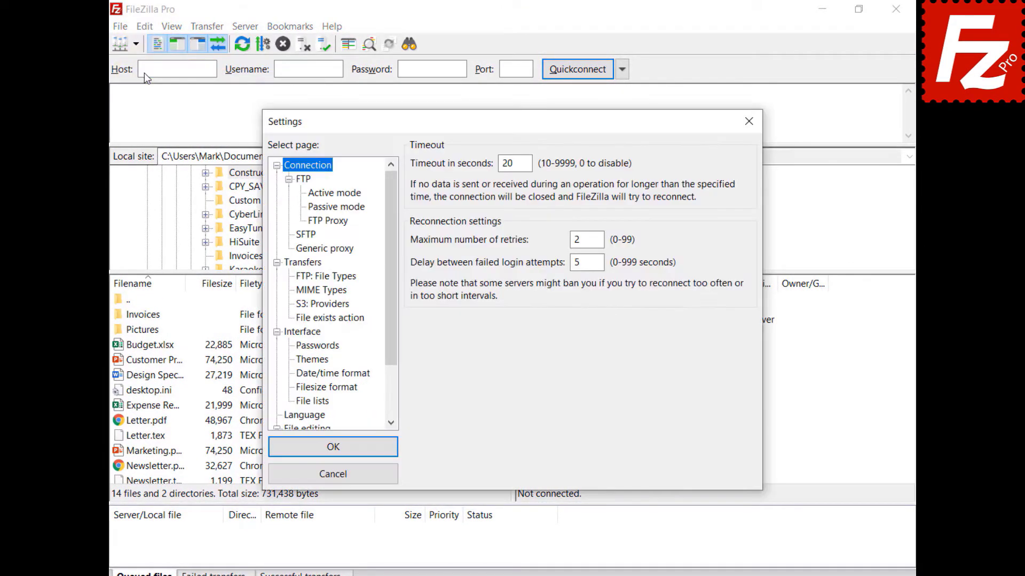
click(315, 304)
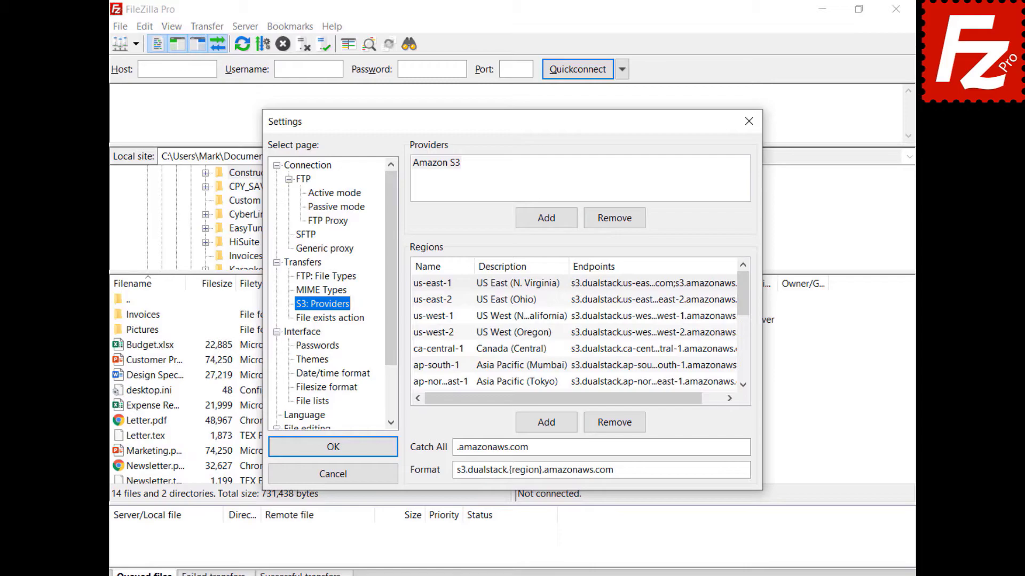
click(546, 218)
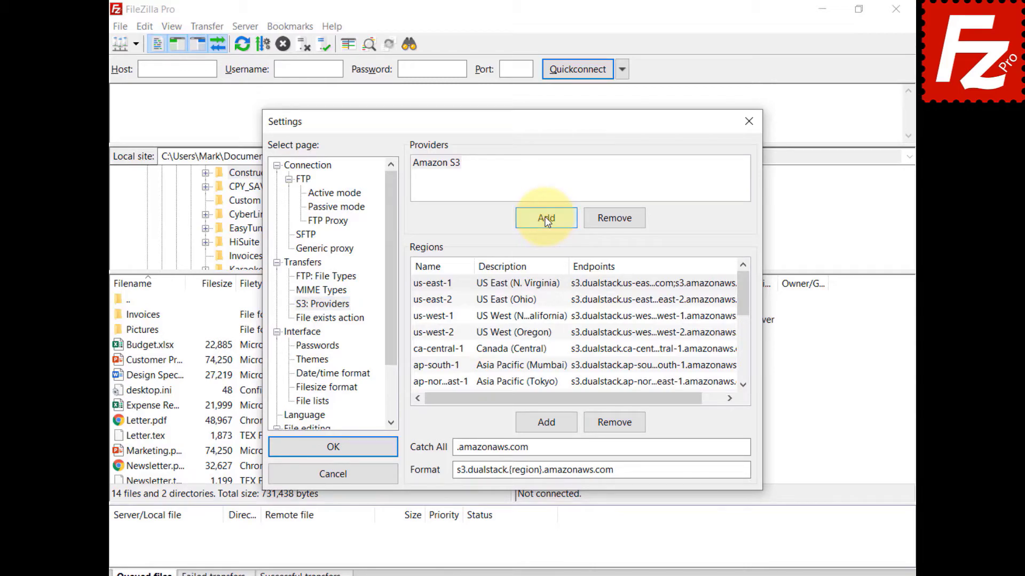
text(Alibaba )
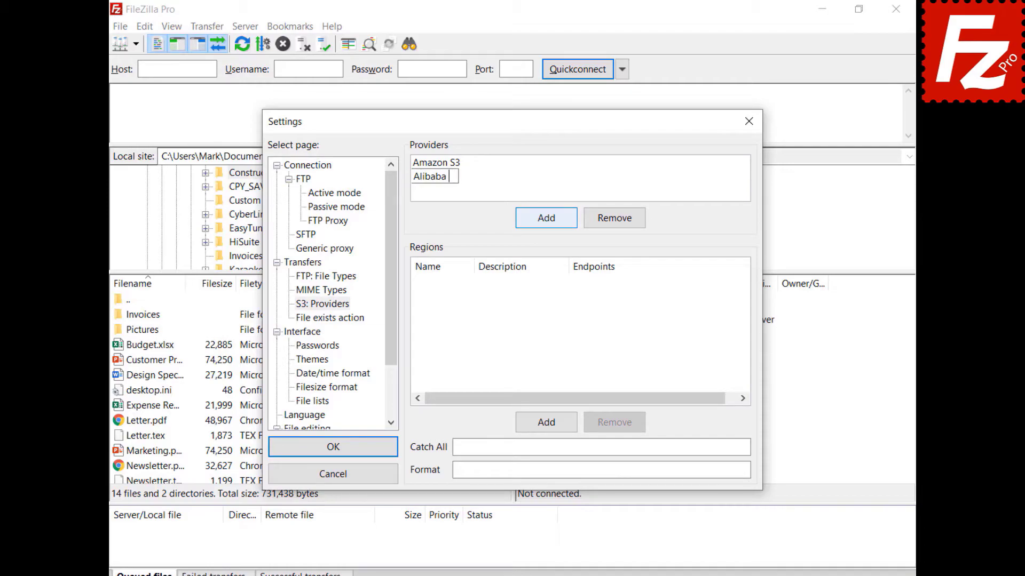
text(Object Storage)
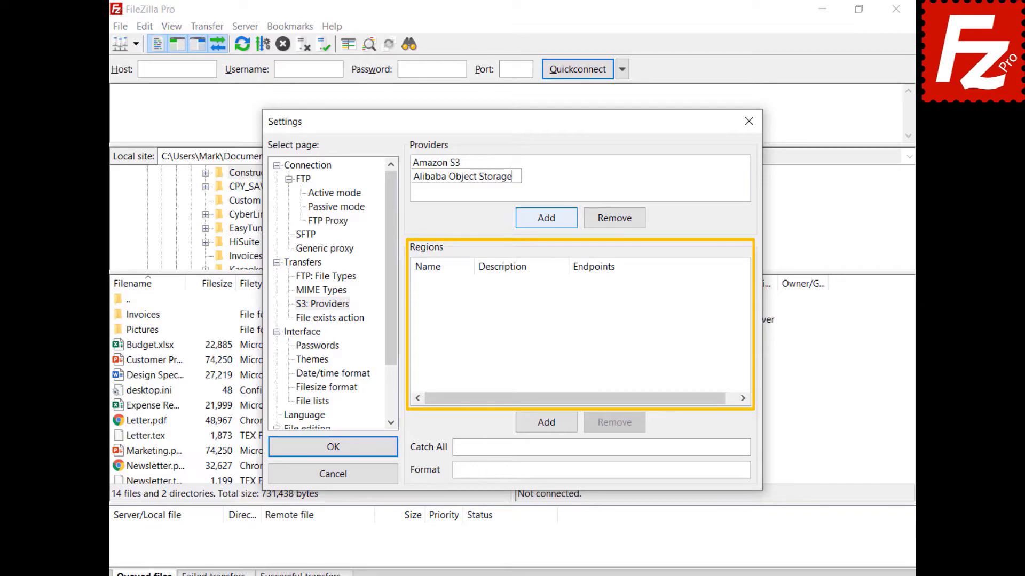
- Add region oss-cn-hangzhou described 'China (Hangzhou)' with its endpoint addresses
click(552, 427)
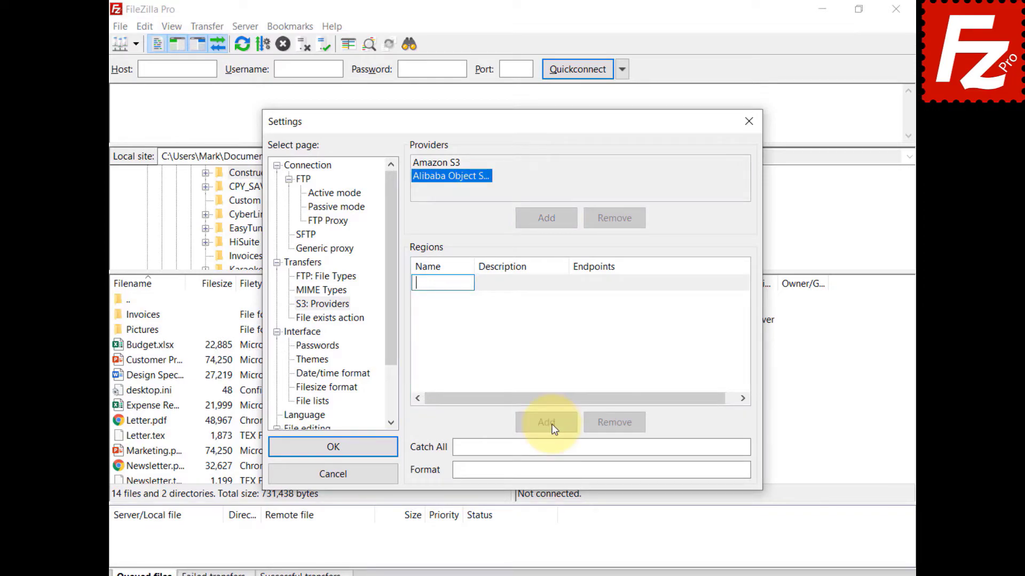
text(oss-cn-hangzhou)
click(516, 287)
click(516, 287)
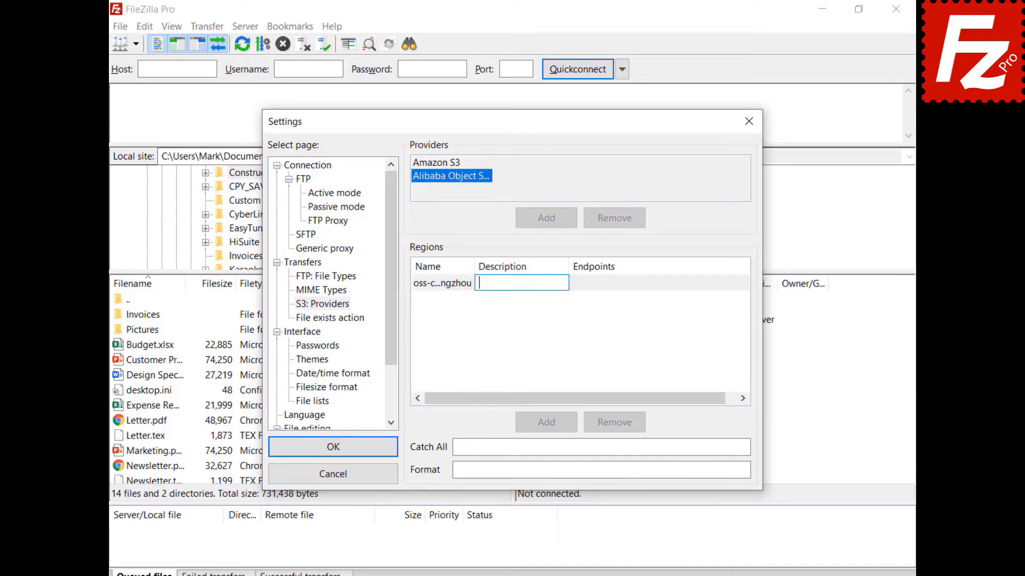
text(China (Hangzhou))
click(619, 281)
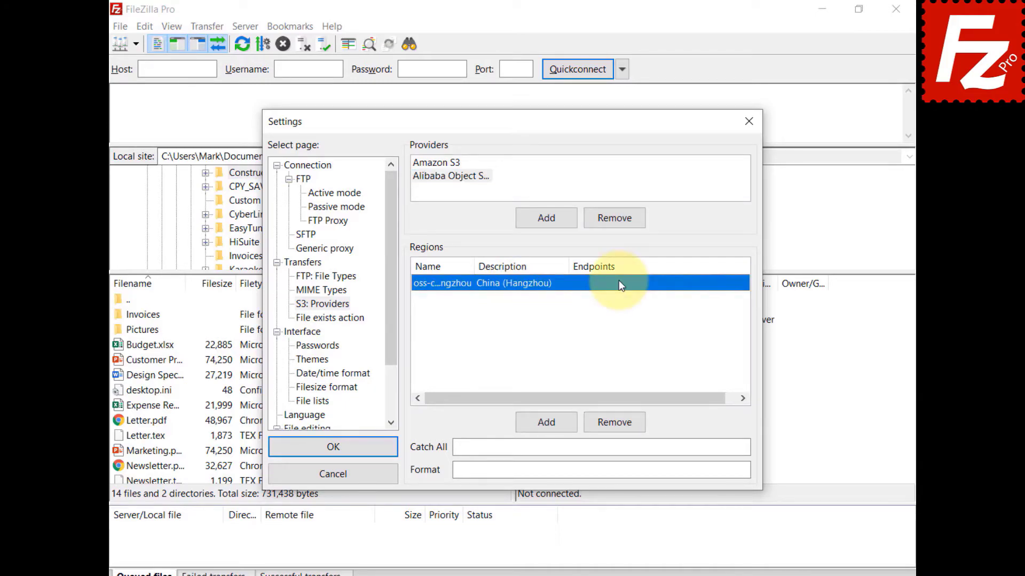
click(619, 280)
key(ctrl+v)
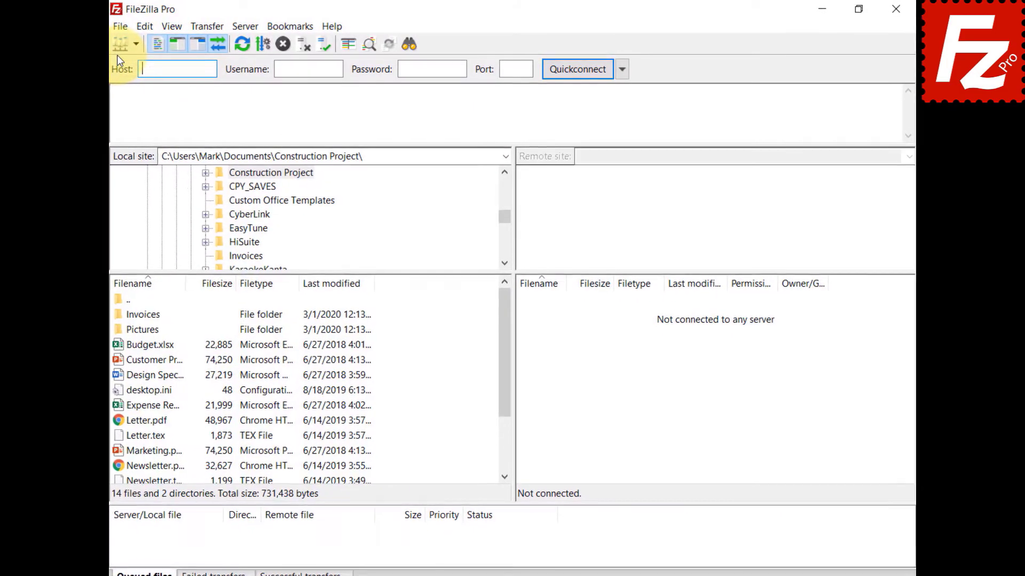
- Create an S3 site 'Alibaba' with host oss.aliyuncs.com and the access key ID and secret key
click(123, 26)
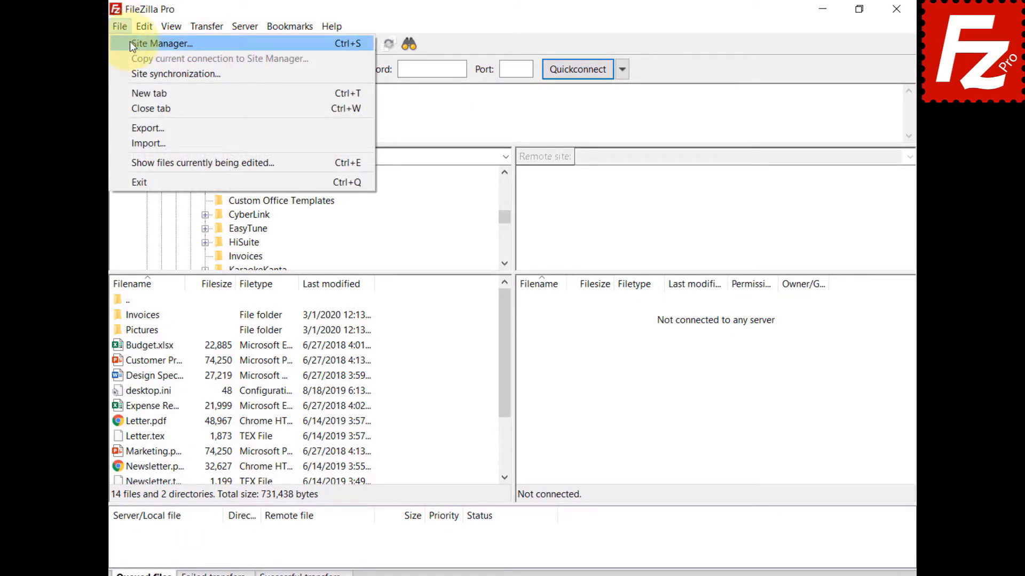
click(130, 42)
click(326, 398)
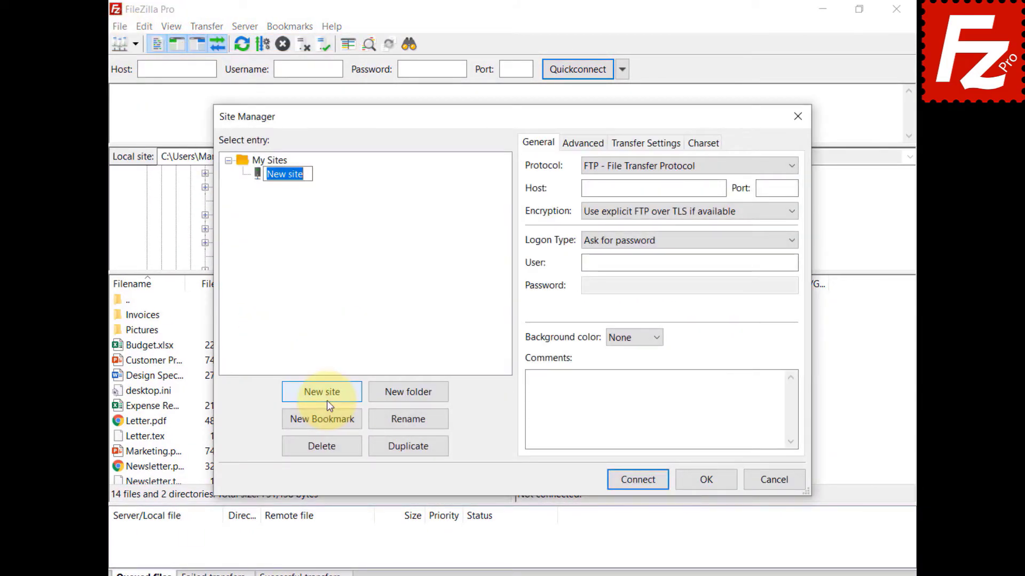
text(Alibaba)
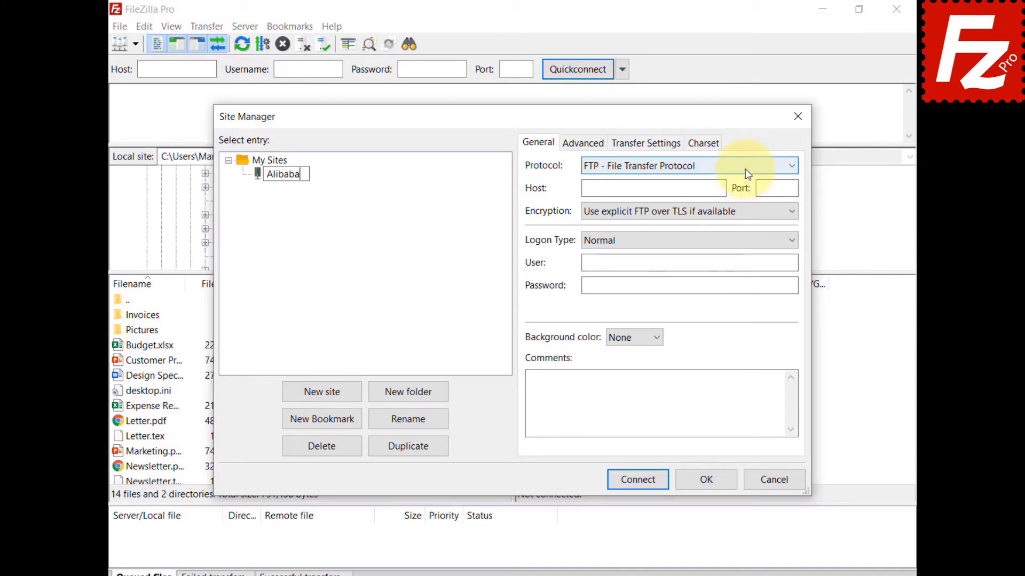
click(745, 169)
click(743, 206)
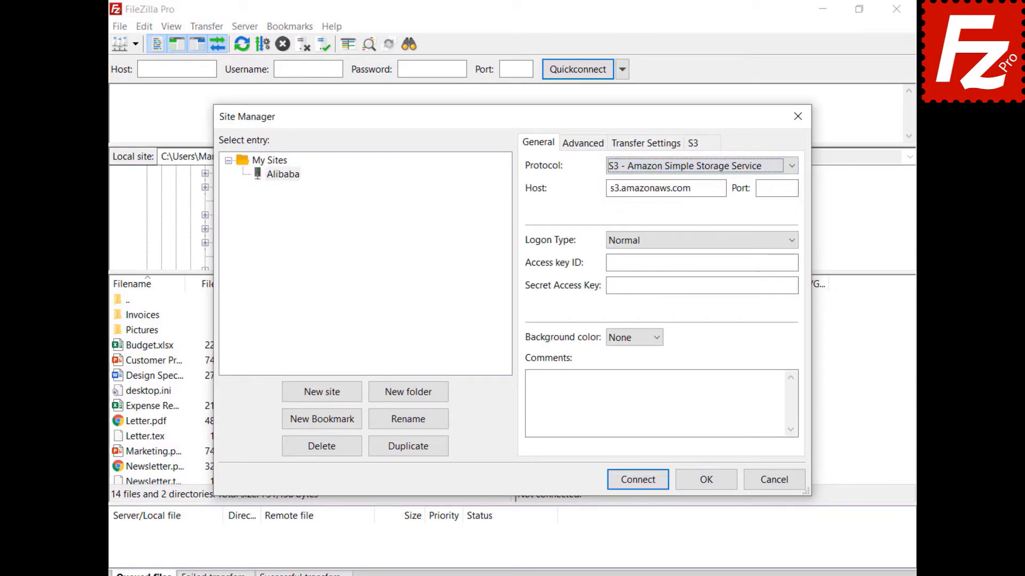
key(Tab)
text(oss.aliyuncs.com)
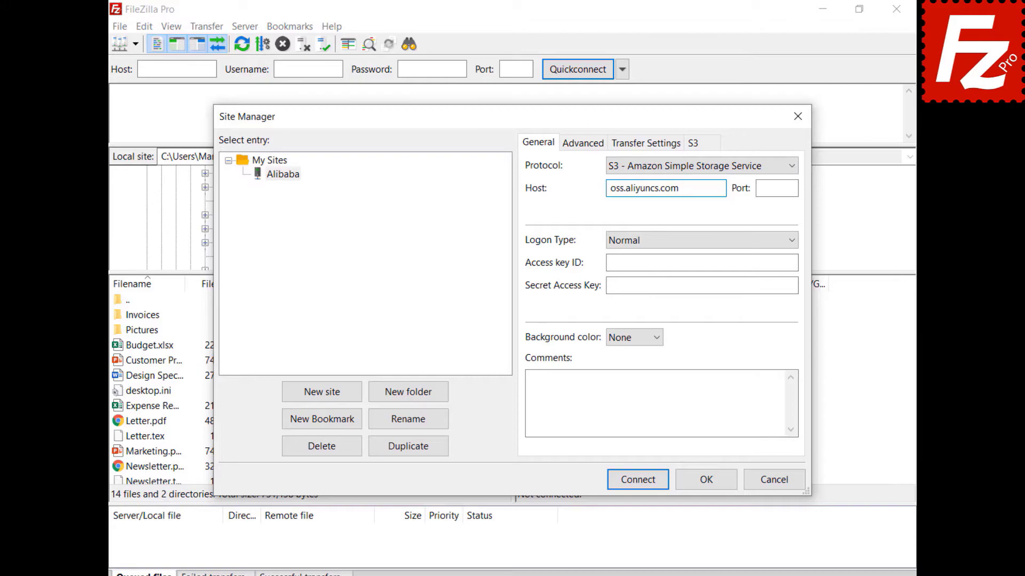
click(702, 262)
key(ctrl+v)
key(Tab)
key(ctrl+v)
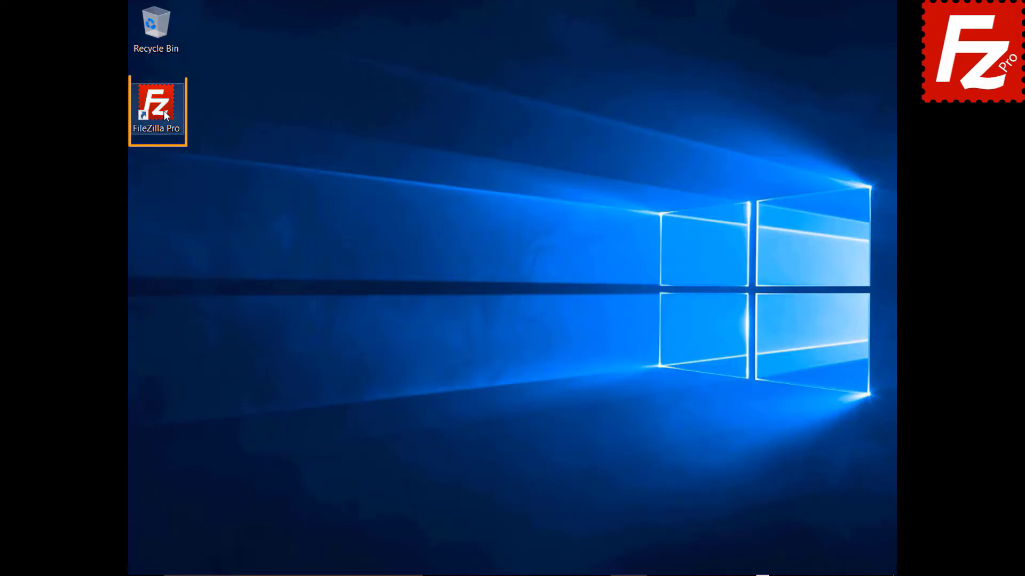
- Launch FileZilla Pro and add an S3 provider named 'StackPath' in Settings
double_click(163, 110)
click(149, 26)
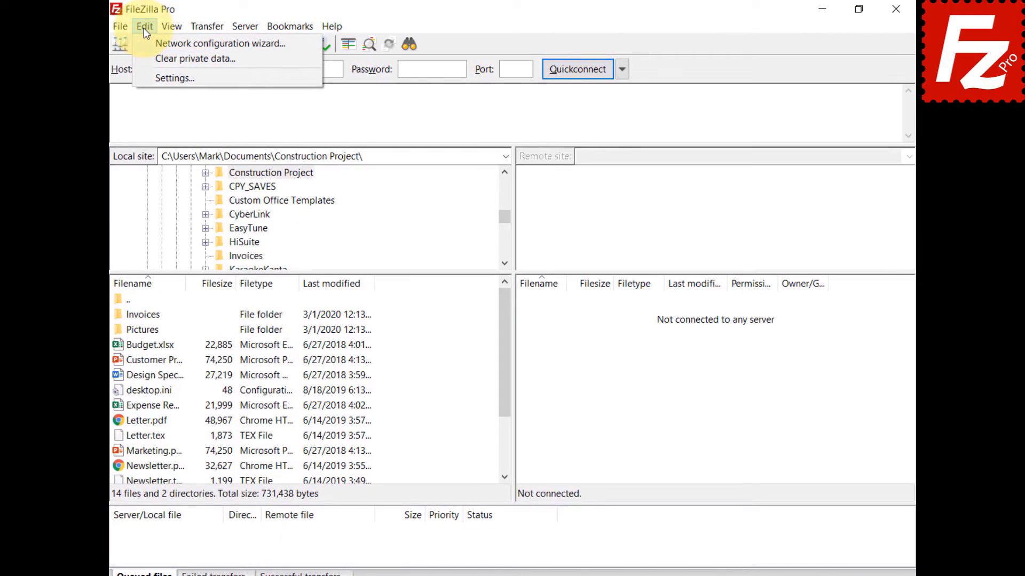
click(143, 71)
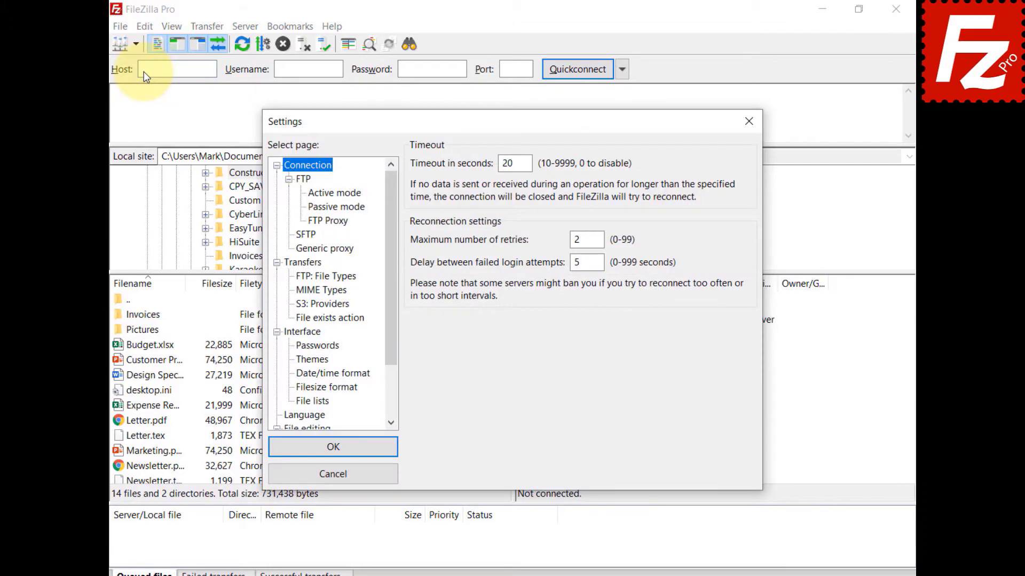
click(315, 304)
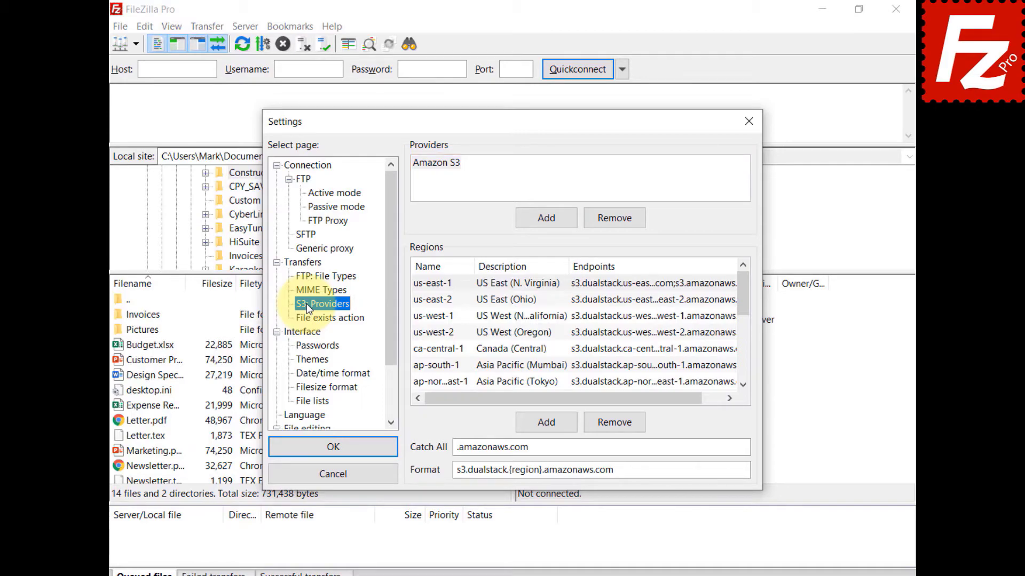
click(551, 216)
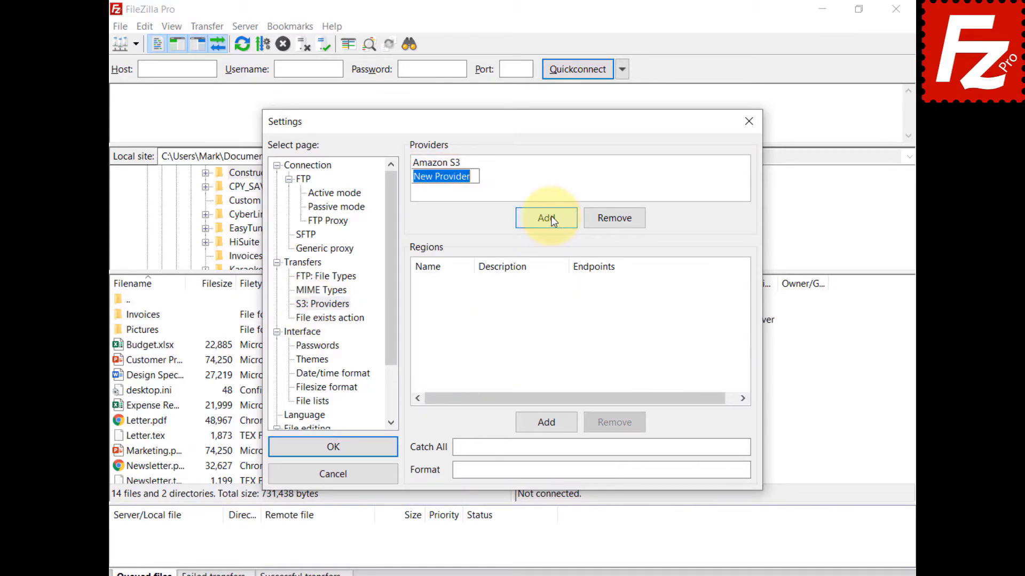
text(StackPath)
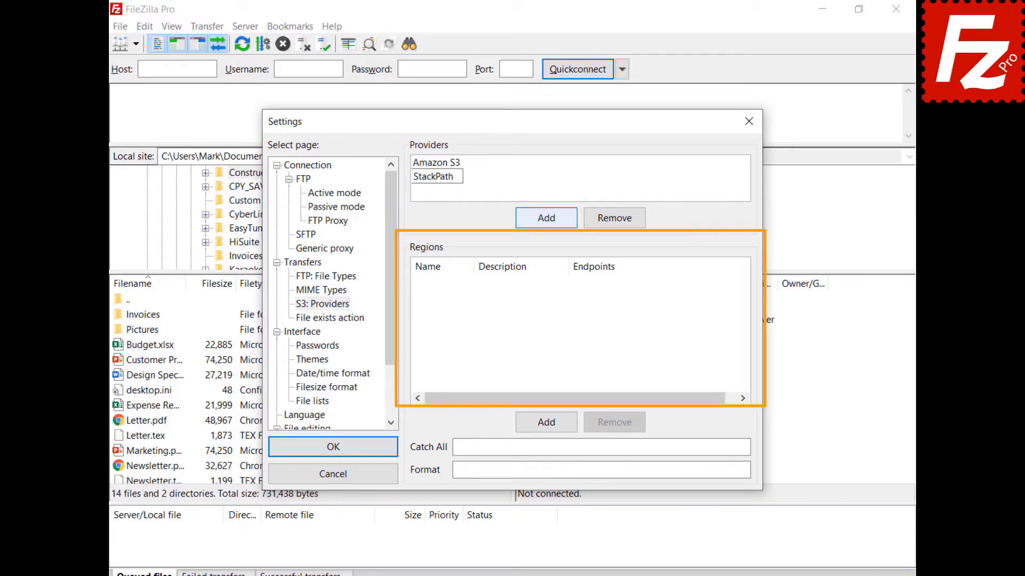
- Add region us-east described 'US East 1' with endpoint s3.us-east.stackpathstorage.com
click(551, 426)
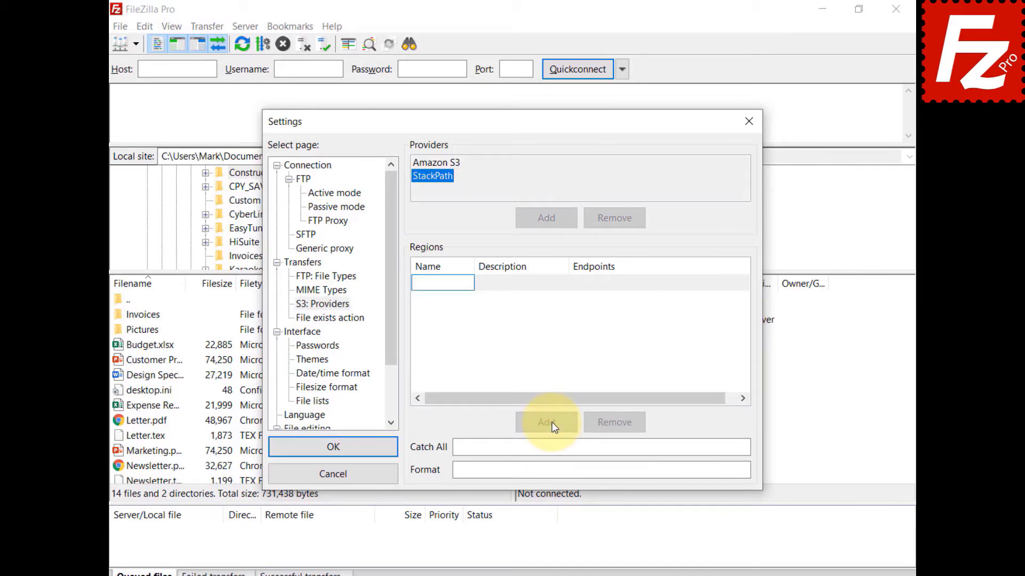
text(us-east)
key(Return)
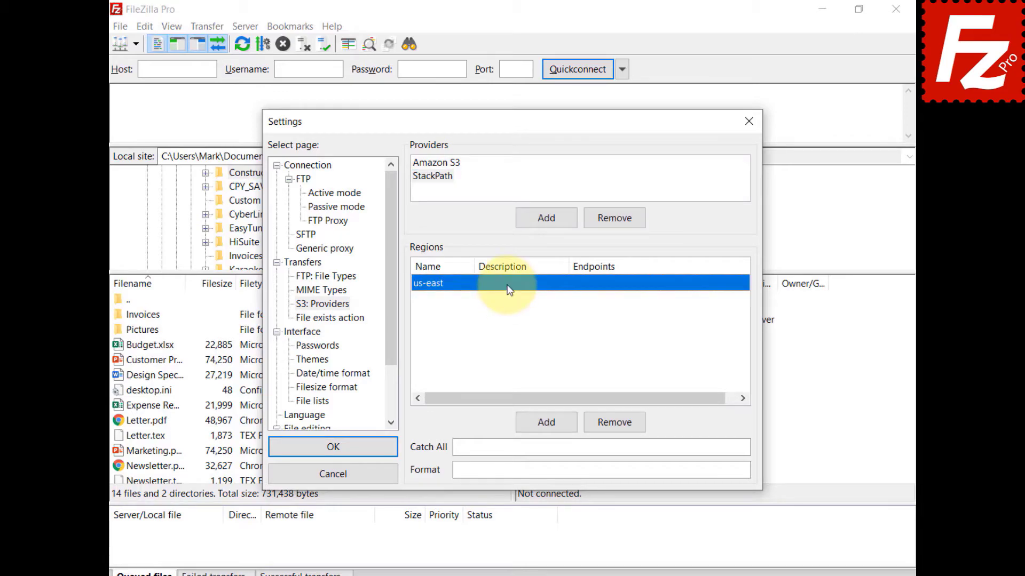
click(508, 286)
text(US East 1)
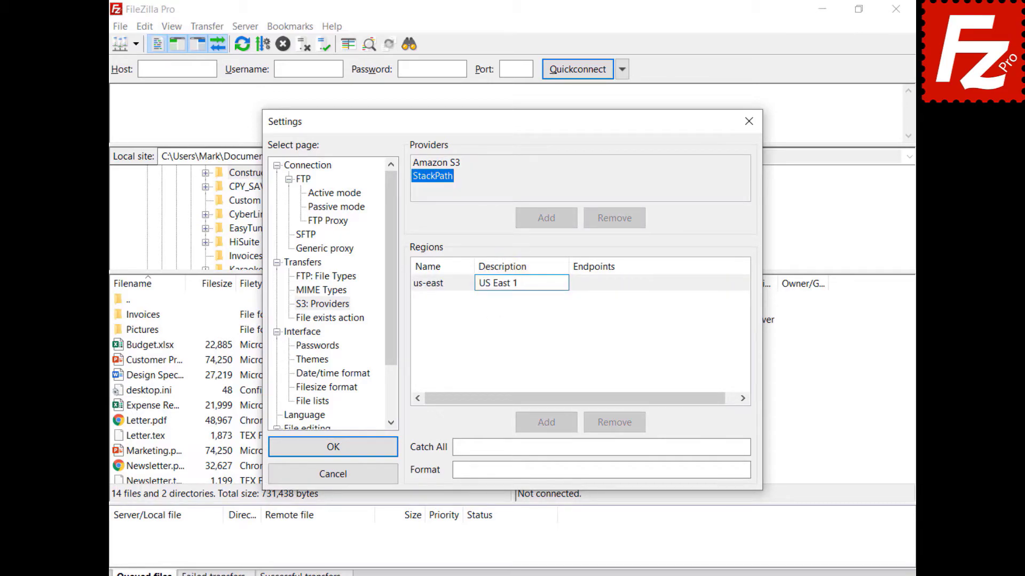
key(Return)
click(601, 283)
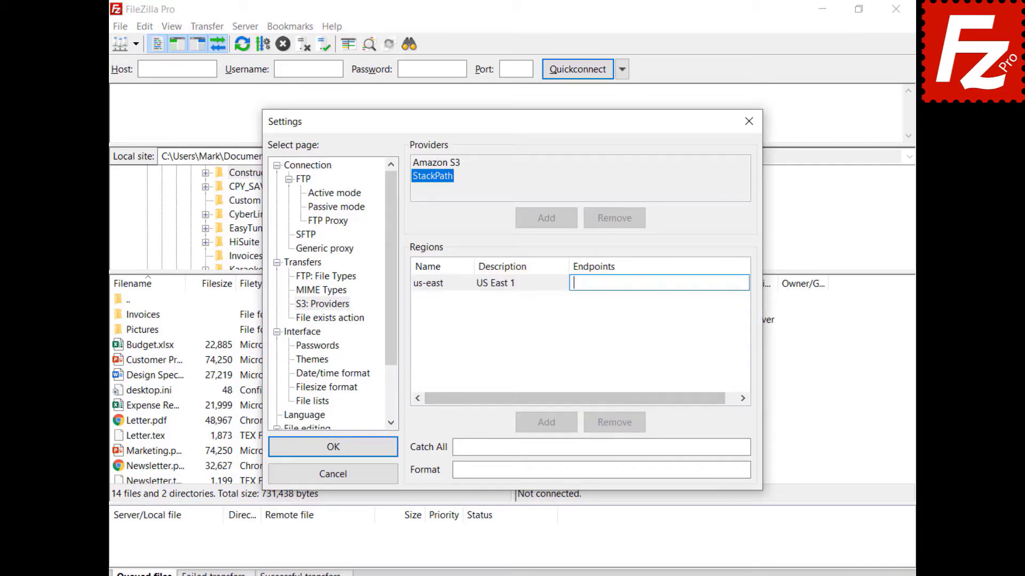
text(s3.us-east.stackpathstorage.com)
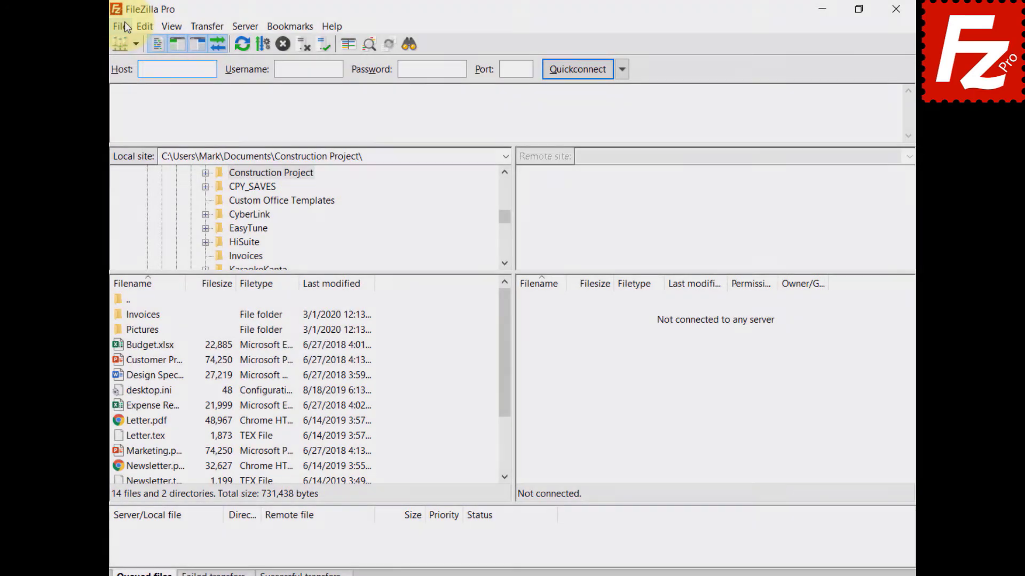
click(124, 24)
- Create an S3 site 'StackPath' with the StackPath storage host and both access keys
click(124, 46)
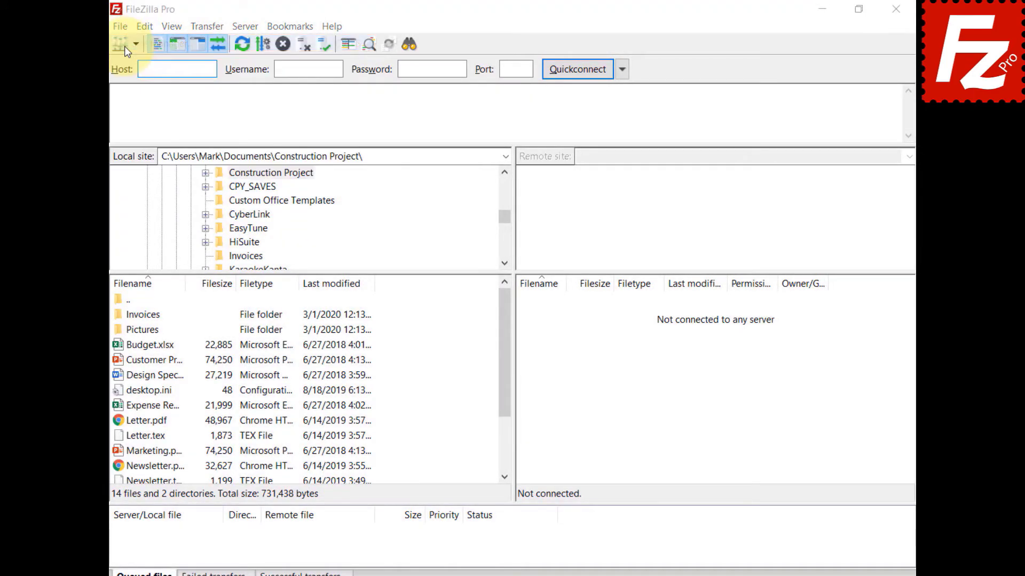
click(325, 392)
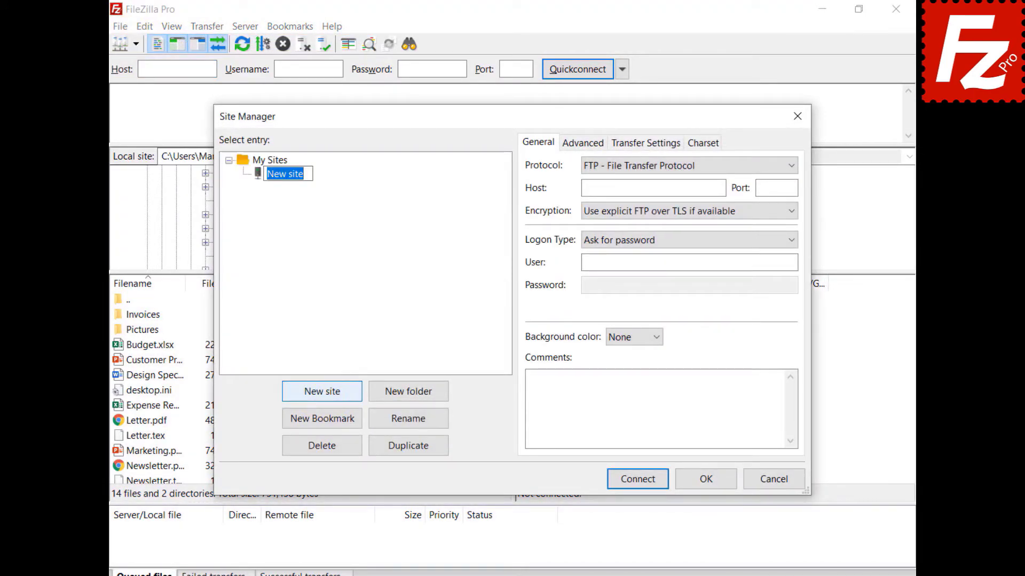
text(StackPath)
key(Return)
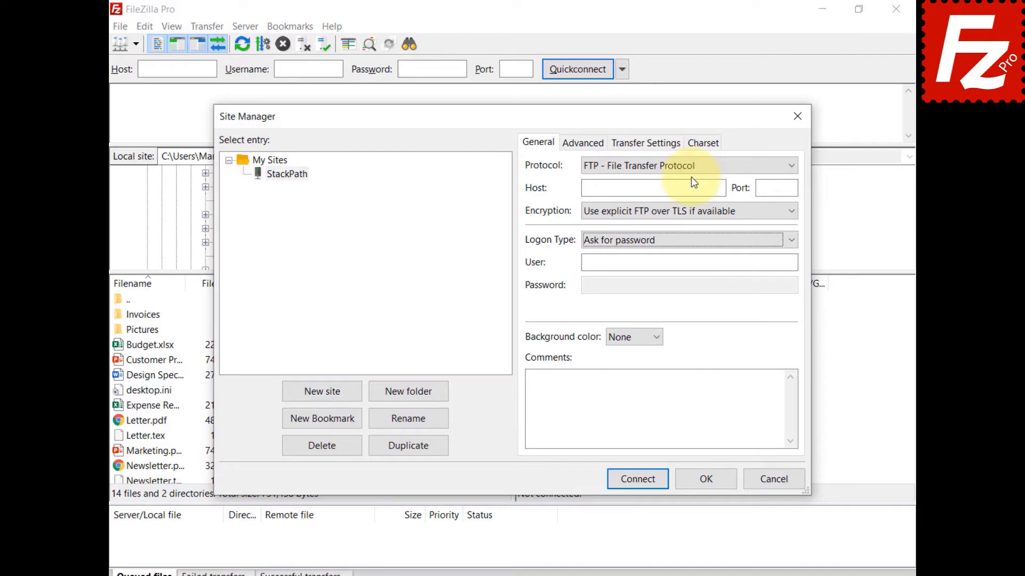
click(690, 166)
click(695, 210)
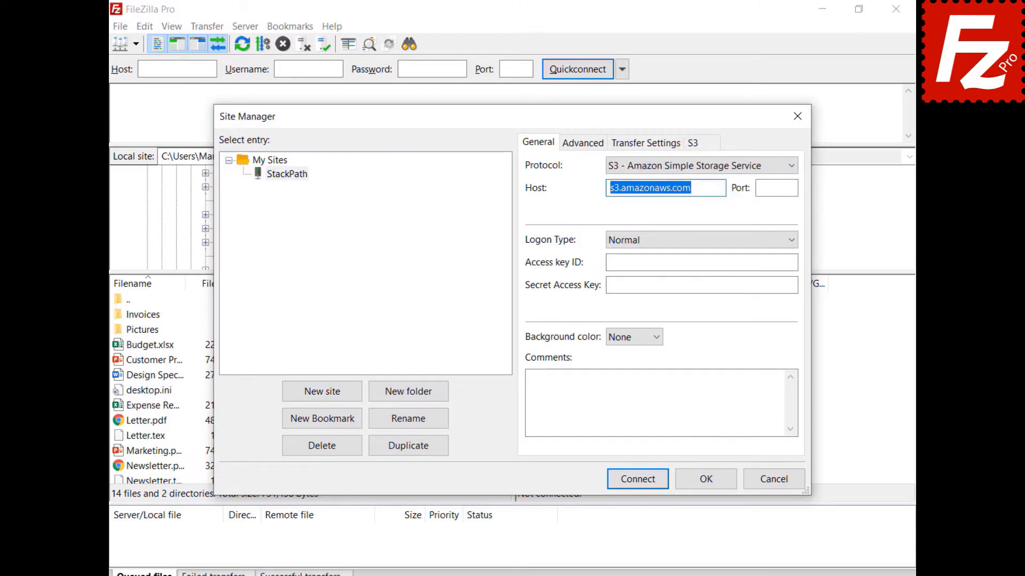
key(ctrl+v)
click(701, 262)
key(ctrl+v)
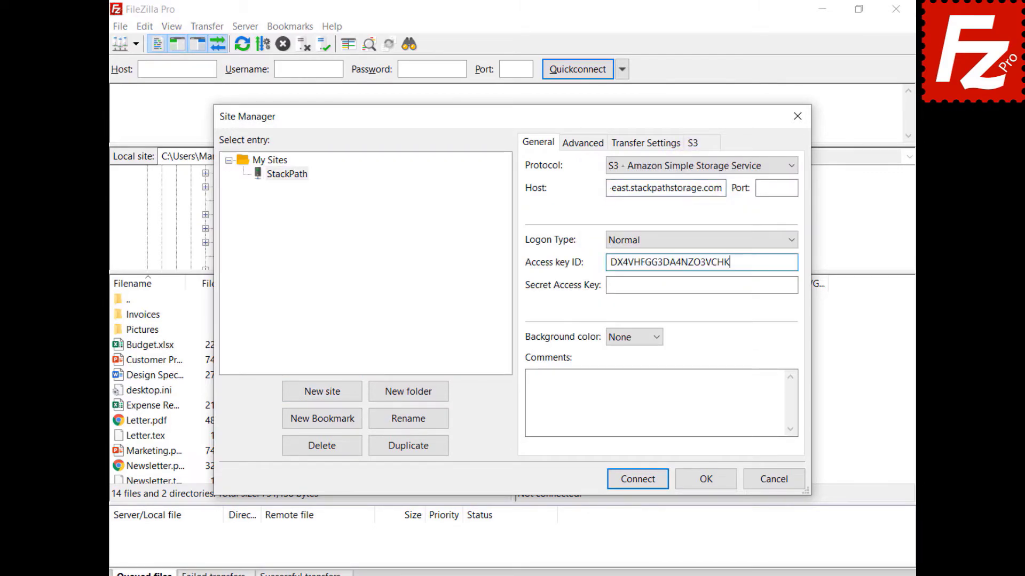
click(702, 285)
key(ctrl+v)
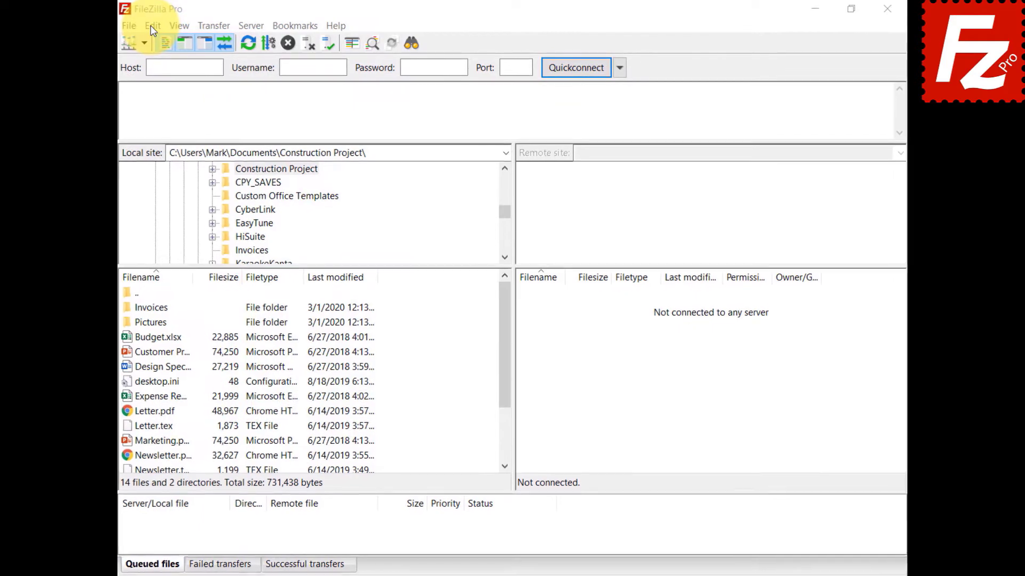
- In Settings under S3: Providers, add a provider named 'Wasabi'
click(150, 24)
click(166, 76)
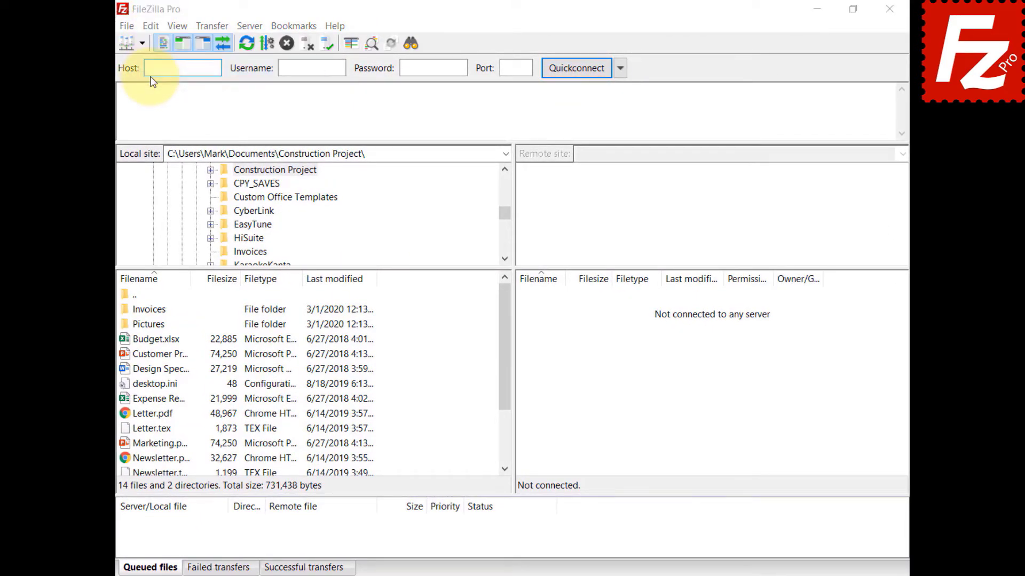
click(310, 300)
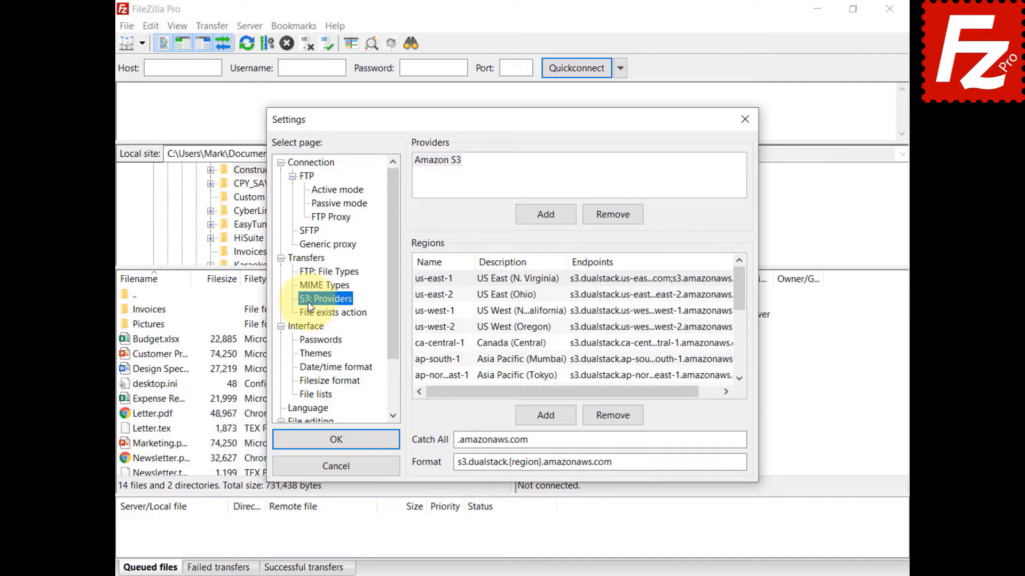
click(547, 216)
text(Wasabi)
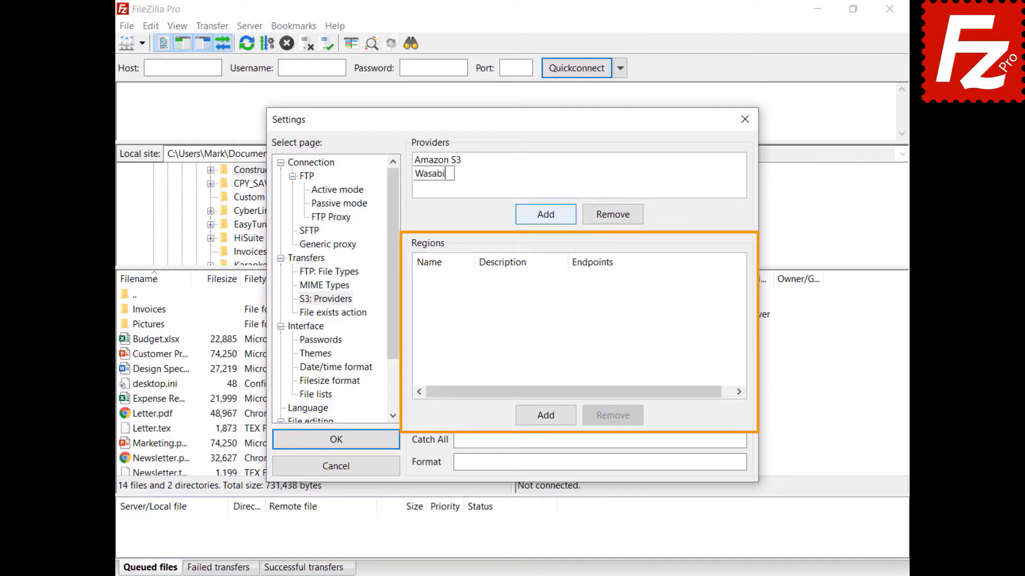
- Add region us-east-1 described 'US East 1' with endpoint s3.wasabisys.com
click(546, 418)
text(us-east-1)
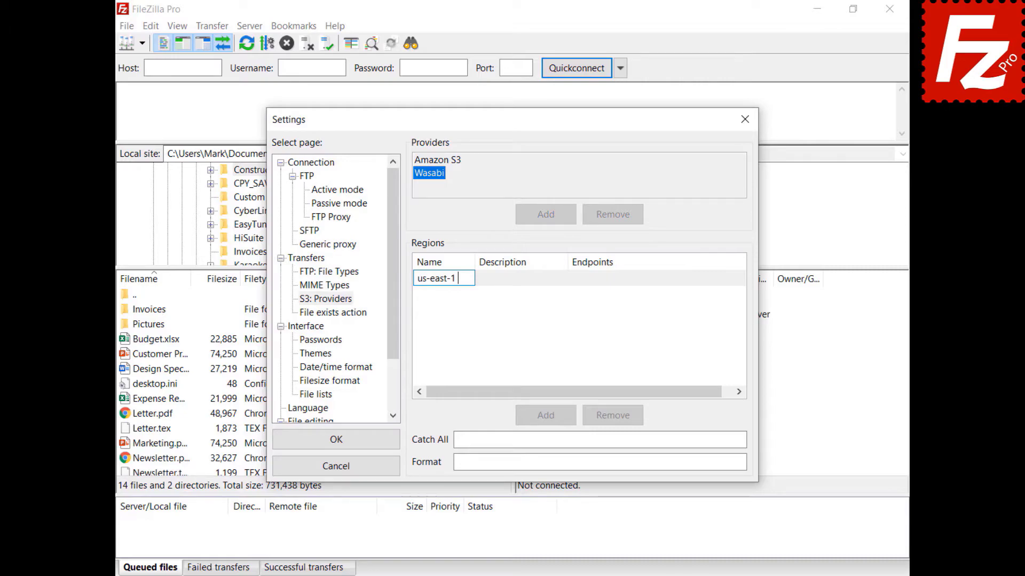
key(Return)
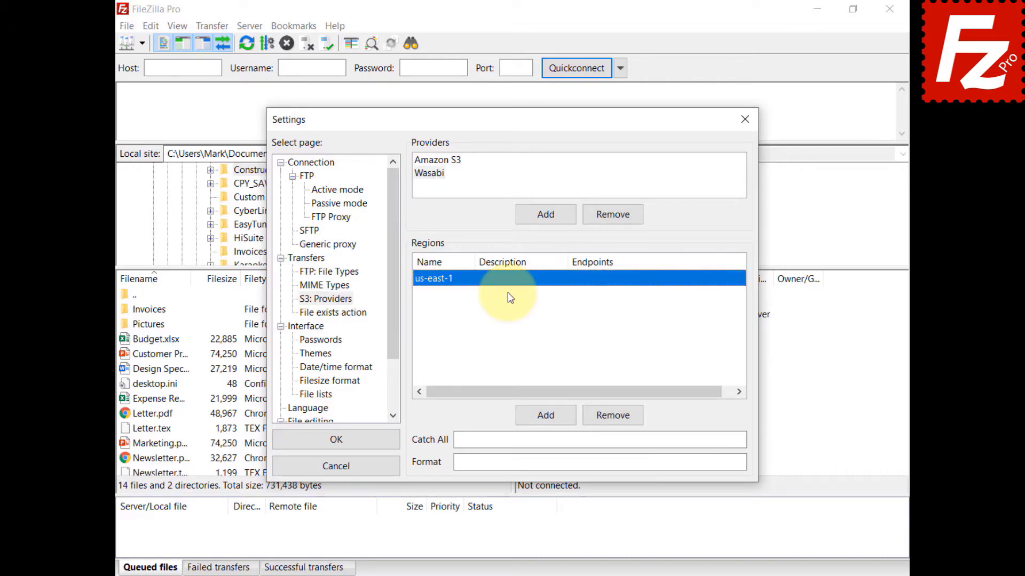
click(507, 278)
text(US East 1)
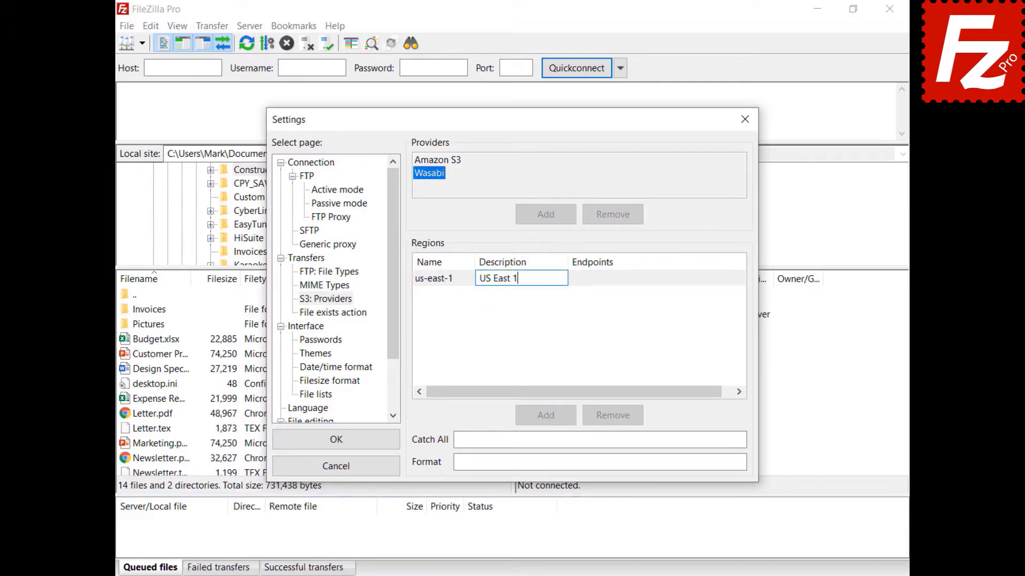
key(Return)
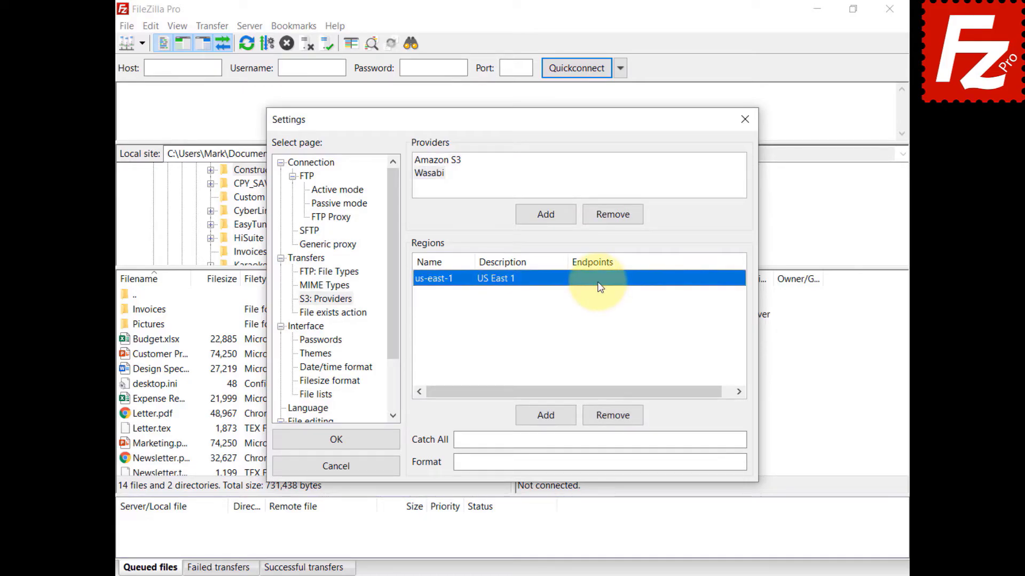
click(587, 279)
text(s3.wasabisys.com)
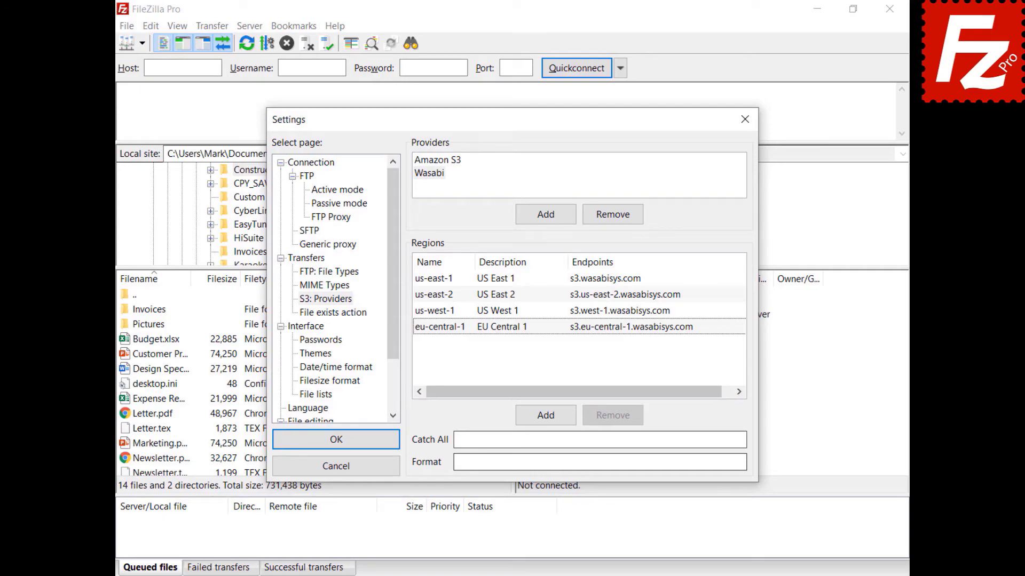
- Set catch-all domain .wasabisys.com and format {bucket}.s3.{region}.wasabisys.com
click(597, 440)
text(.wasabisys.com)
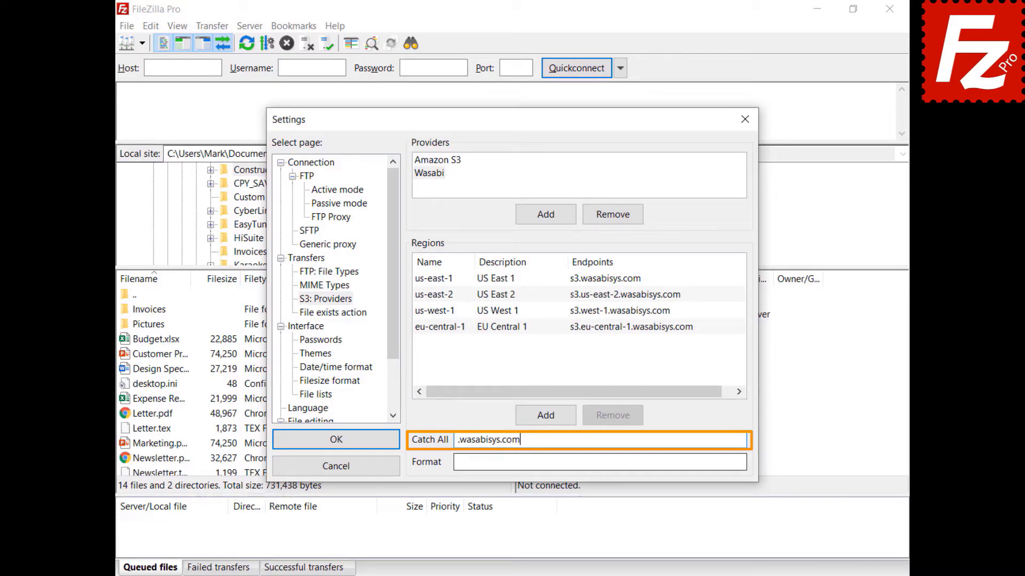
key(Tab)
text({bucket}.s3.{region}.wasabisys.com)
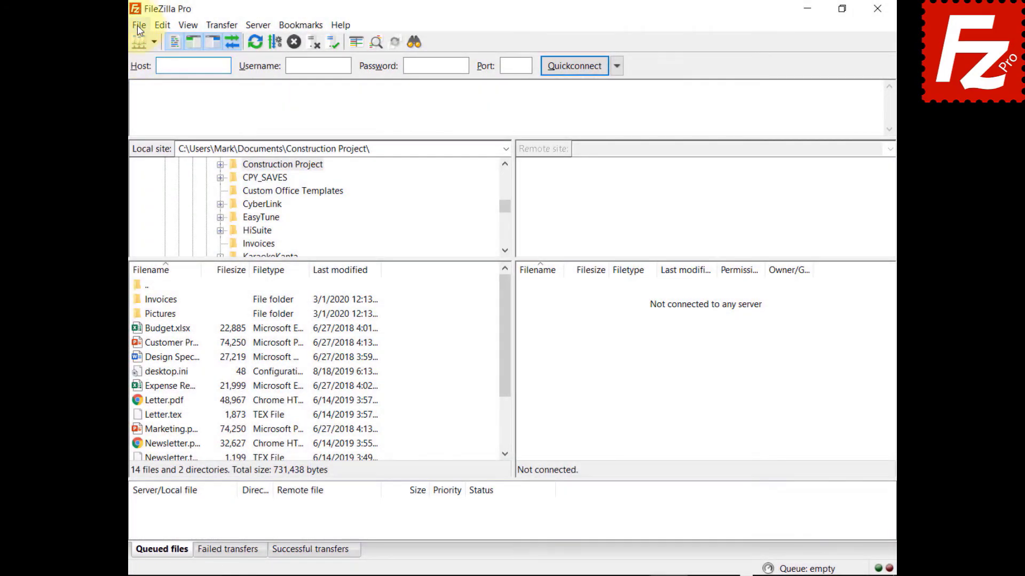
- Create an S3 site 'Website' with host s3.wasabisys.com and the access key ID and secret key
click(138, 27)
click(148, 40)
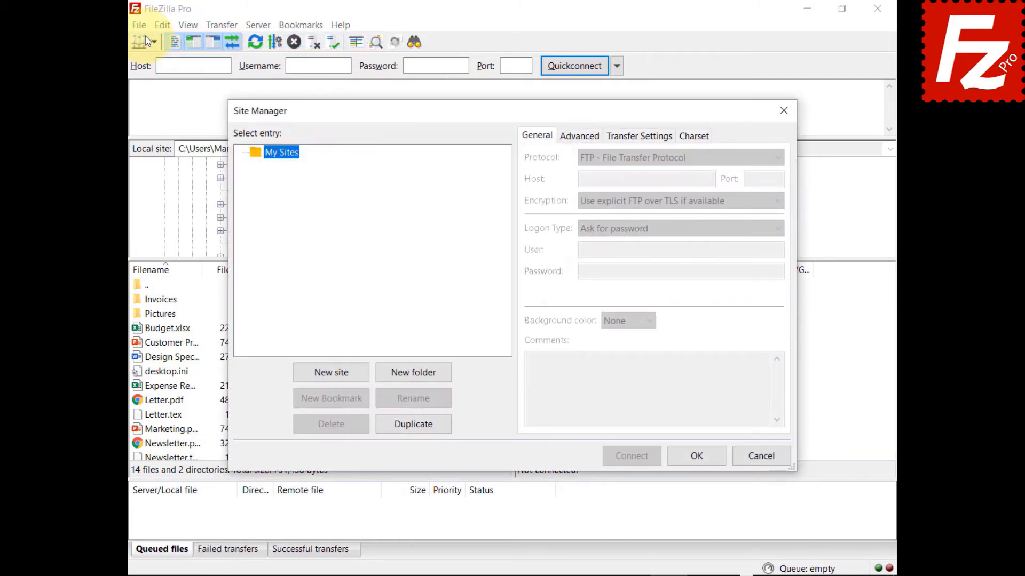
click(331, 373)
text(W)
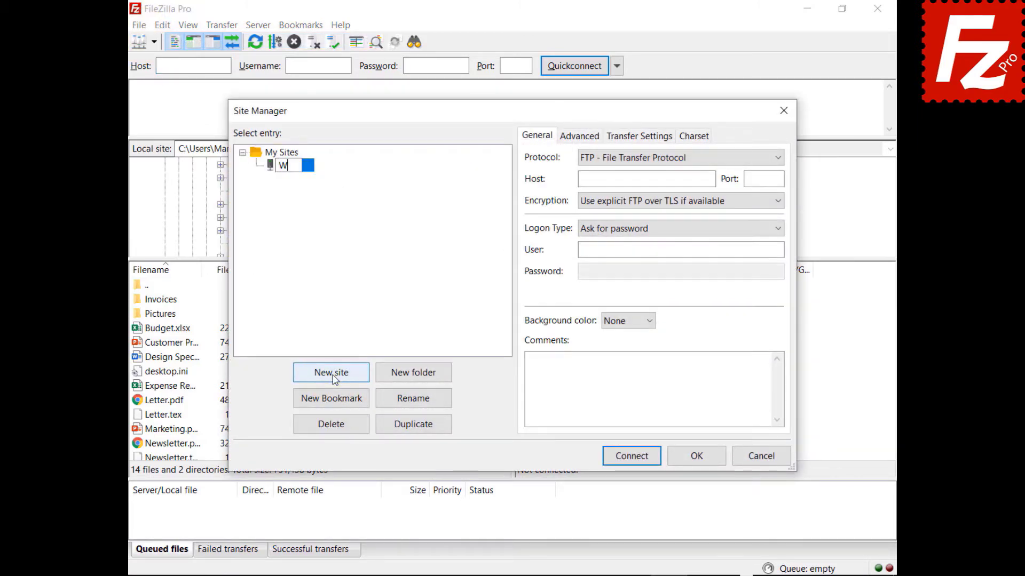
text(ebsite)
click(657, 156)
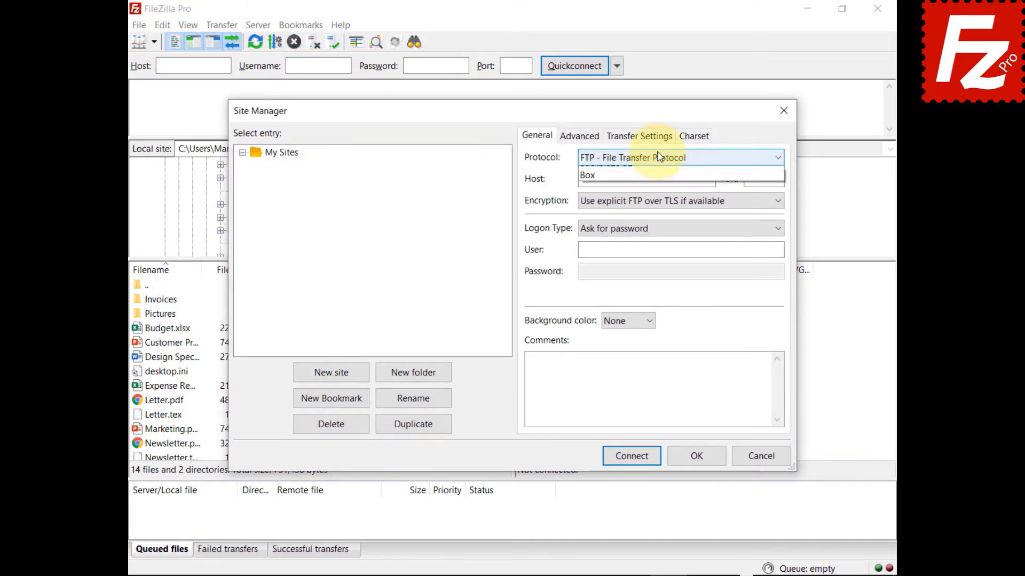
click(656, 196)
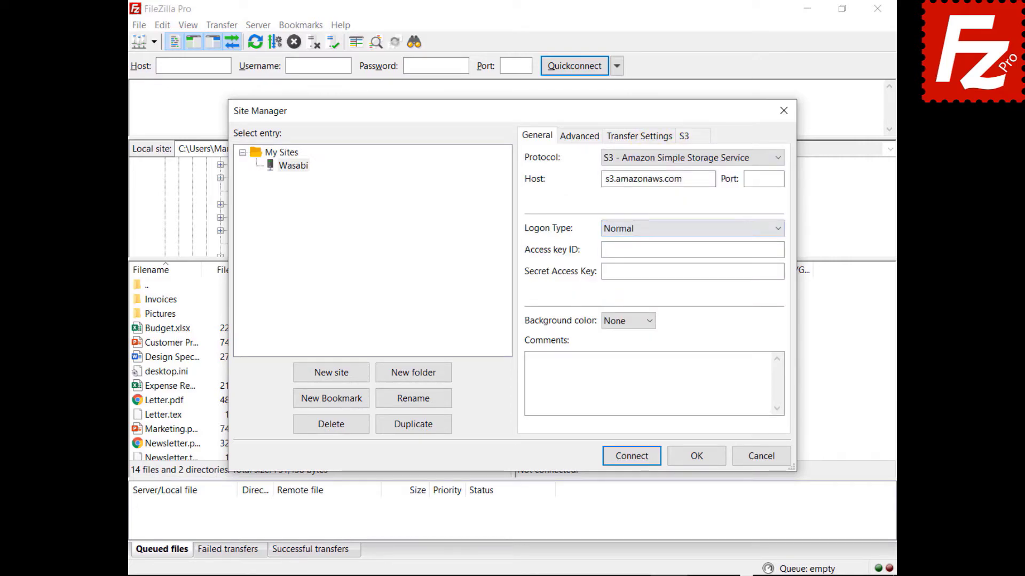
triple_click(658, 179)
text(s3.wasabisys.com)
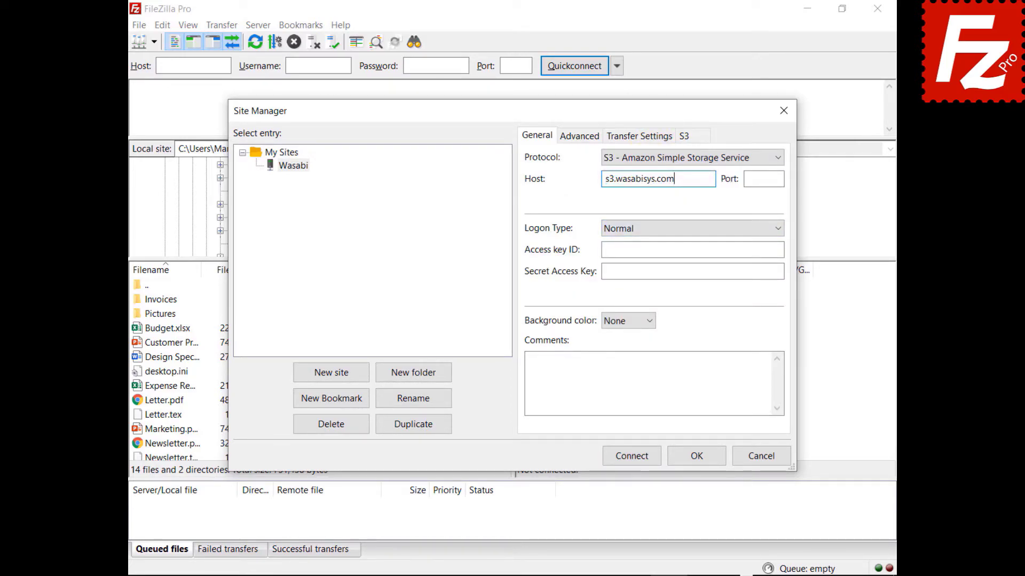
click(692, 249)
key(ctrl+v)
click(782, 272)
key(ctrl+v)
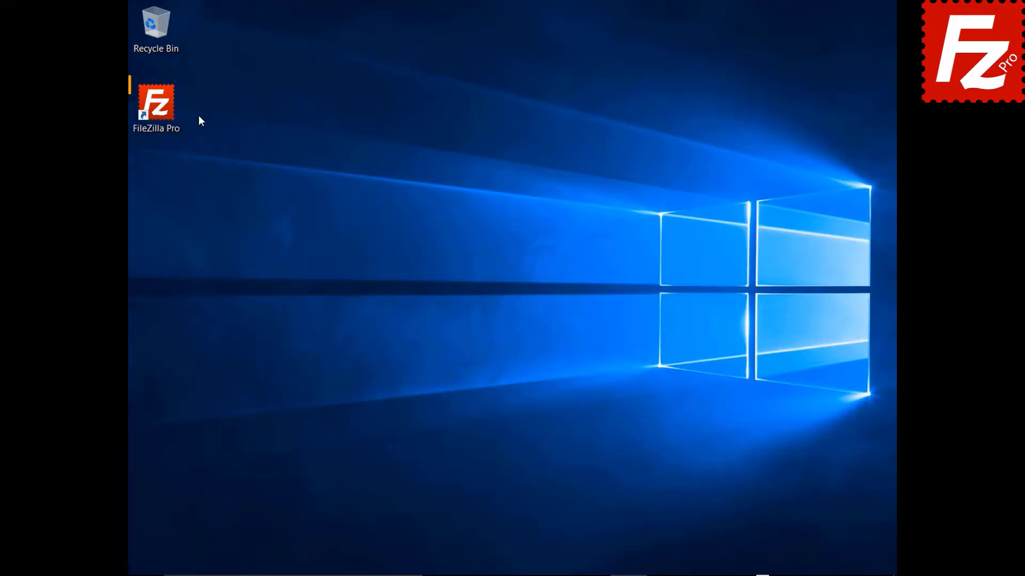
- Connect to the saved Amazon S3 site and open filezillaprobucket's lifecycle rules
double_click(162, 111)
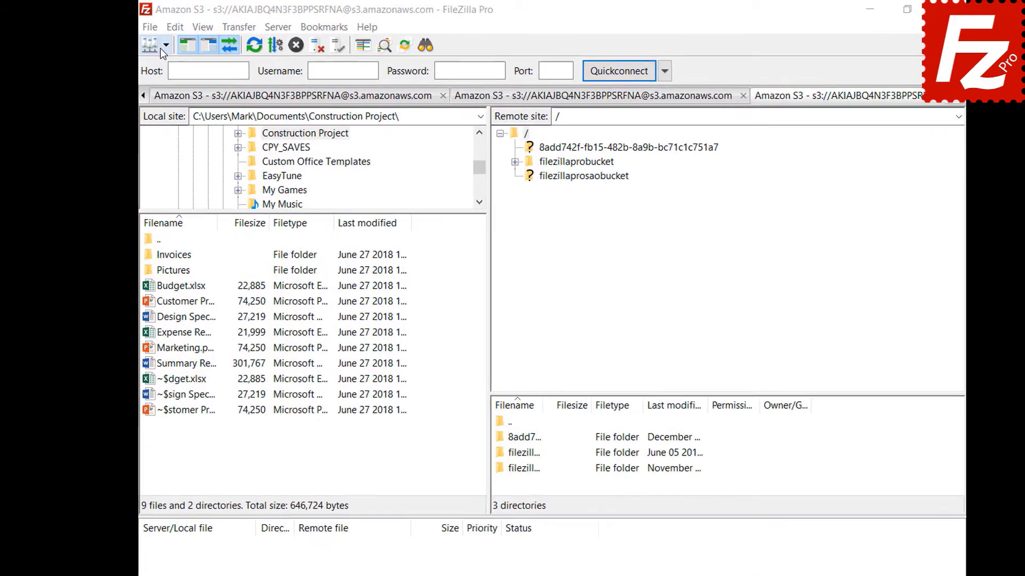
click(175, 48)
click(169, 72)
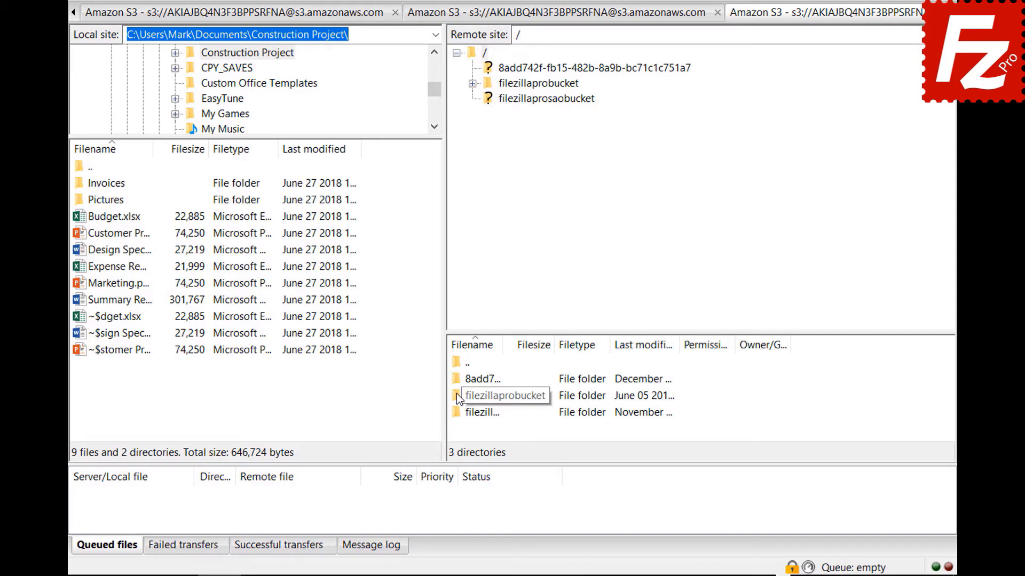
right_click(456, 397)
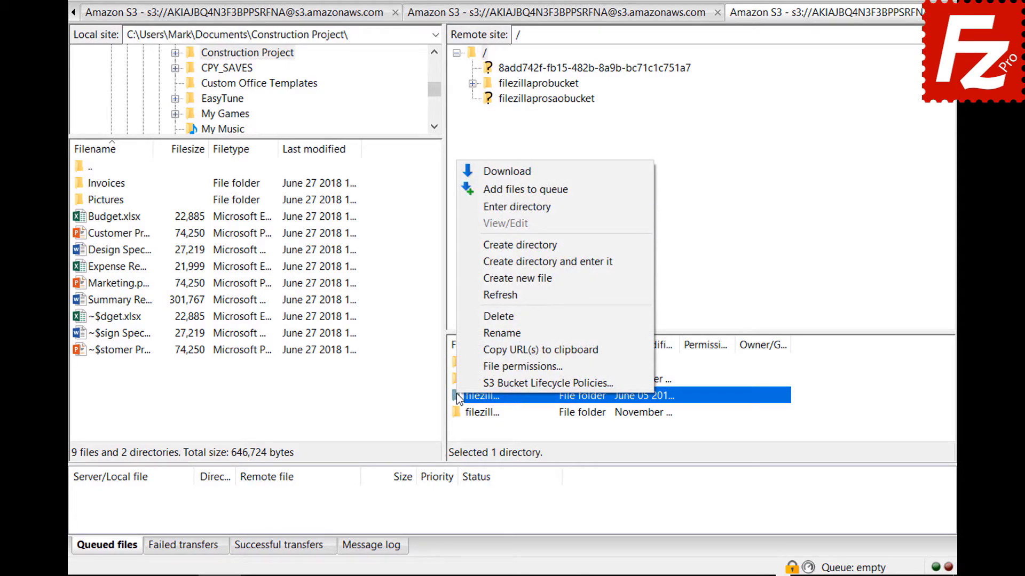
click(459, 381)
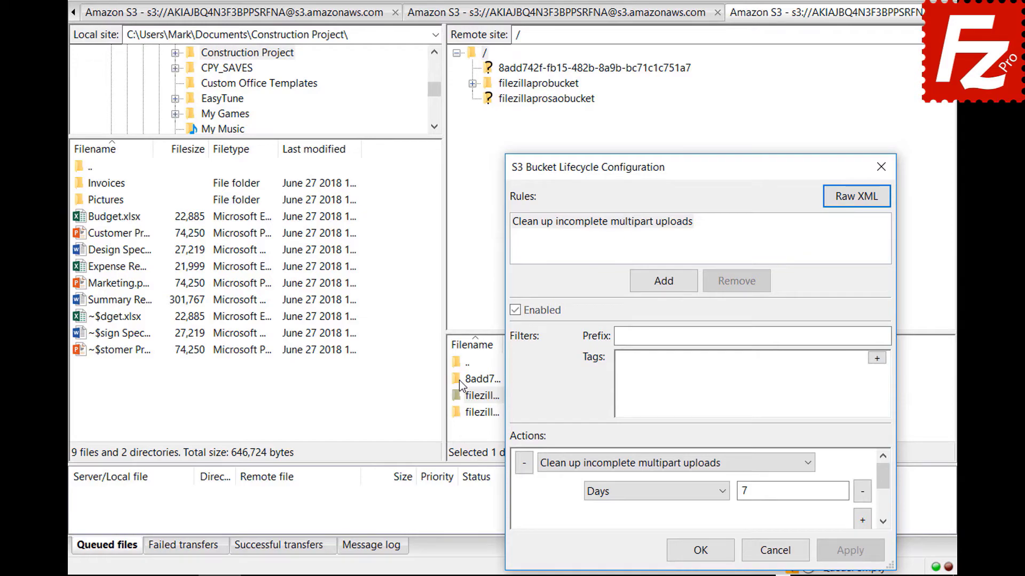
- Add an enabled lifecycle rule 'Archive old site images' with prefix filter images/
click(662, 280)
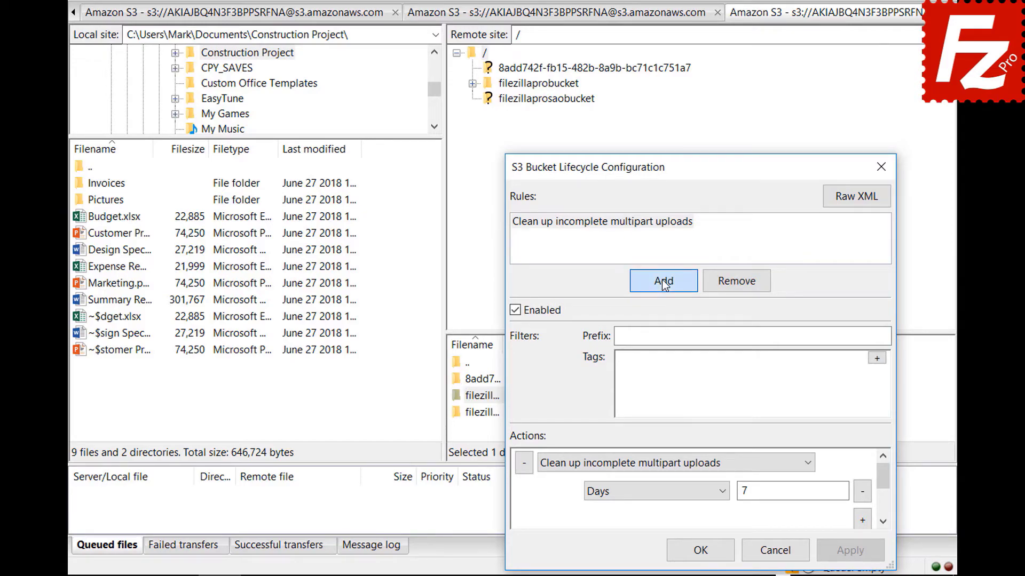
text(Archive old si)
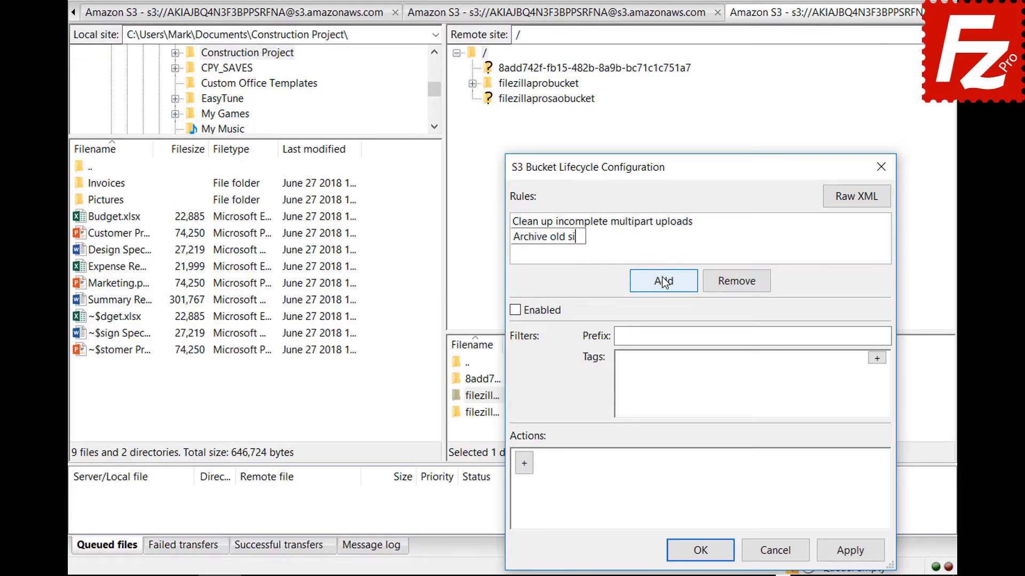
text(te images)
click(515, 312)
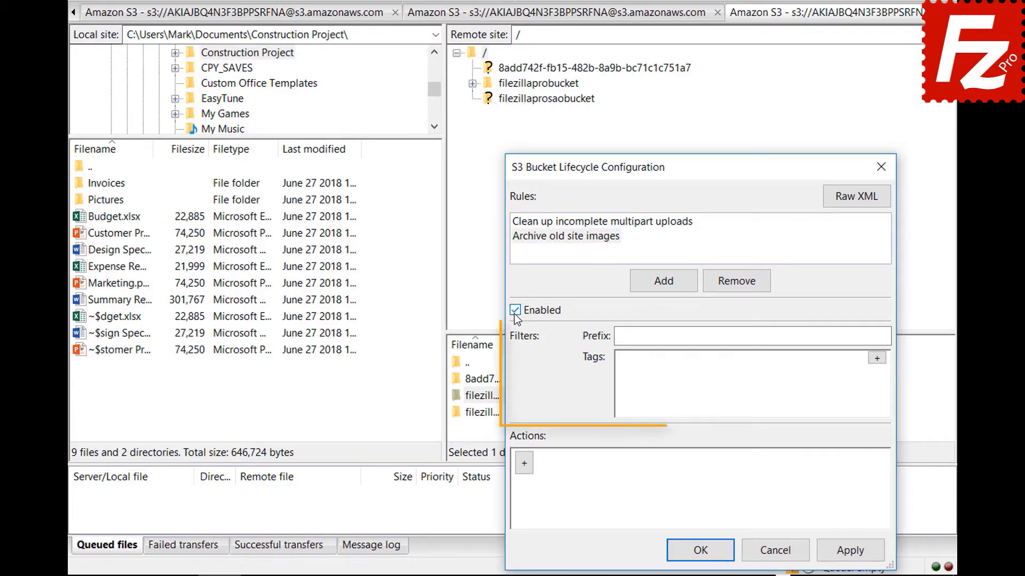
click(785, 337)
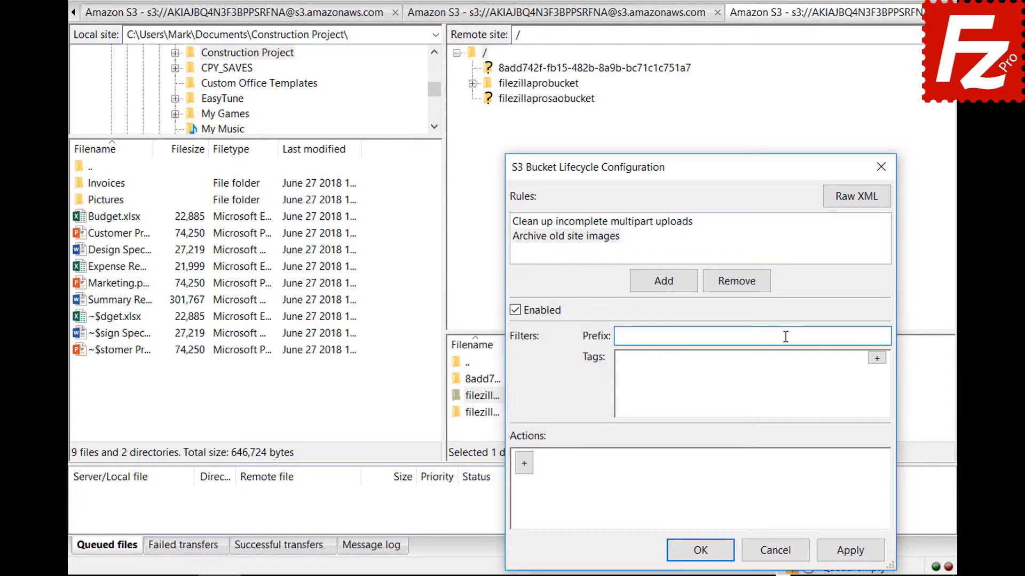
text(images/)
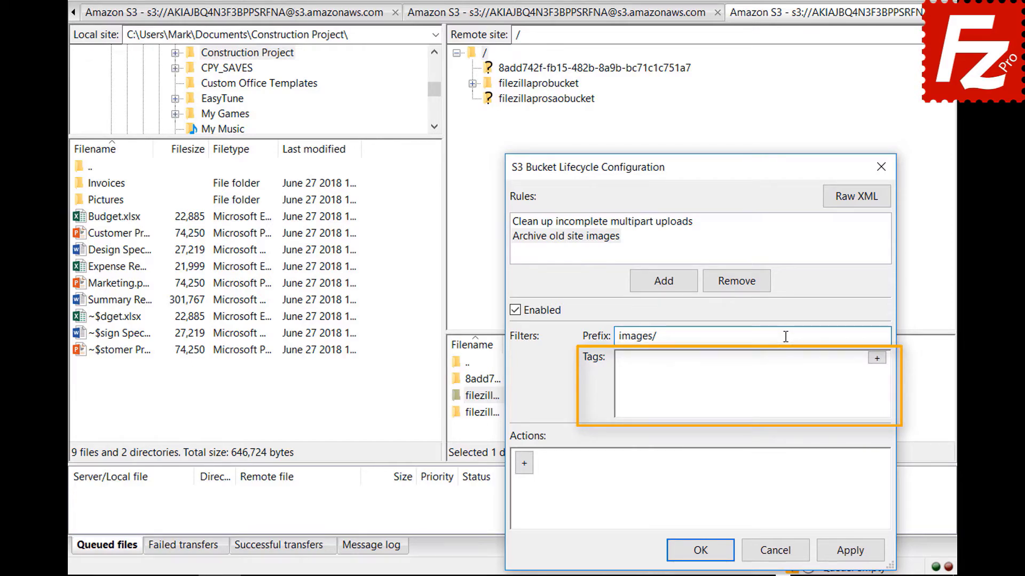
- Add a tag filter location = site and a transition action to the rule
click(876, 361)
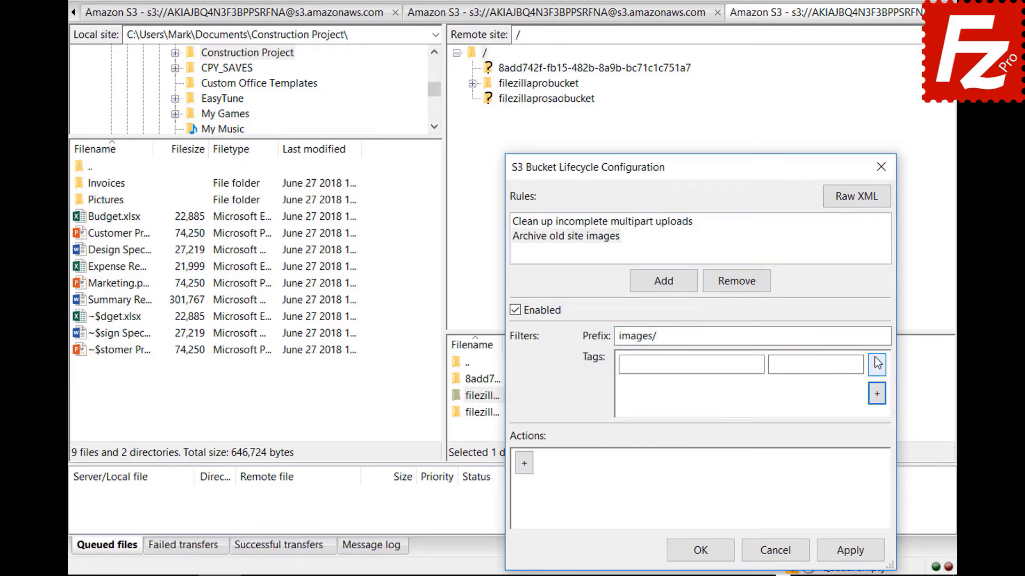
click(759, 364)
text(location)
click(858, 364)
text(site)
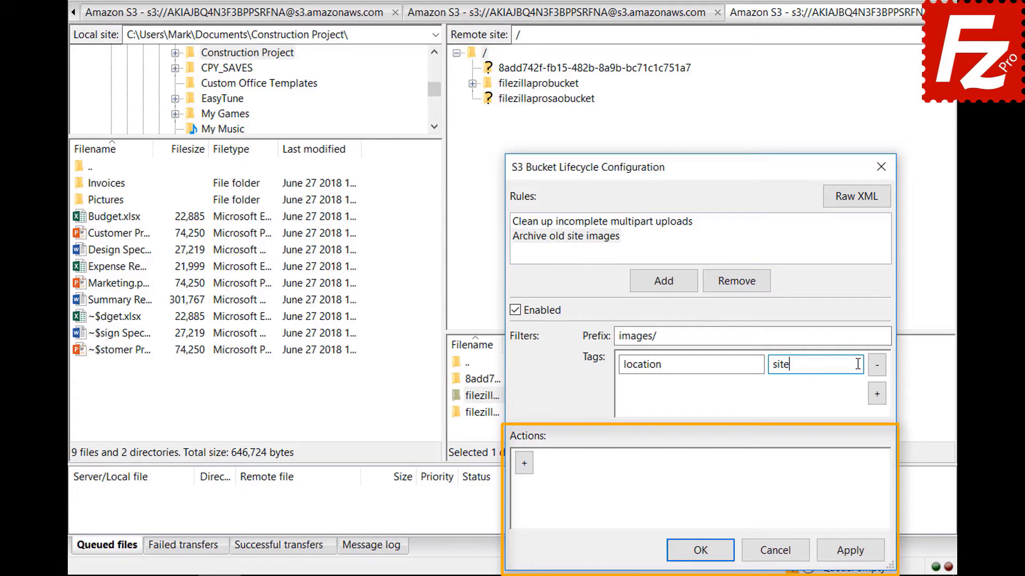
click(527, 488)
click(525, 472)
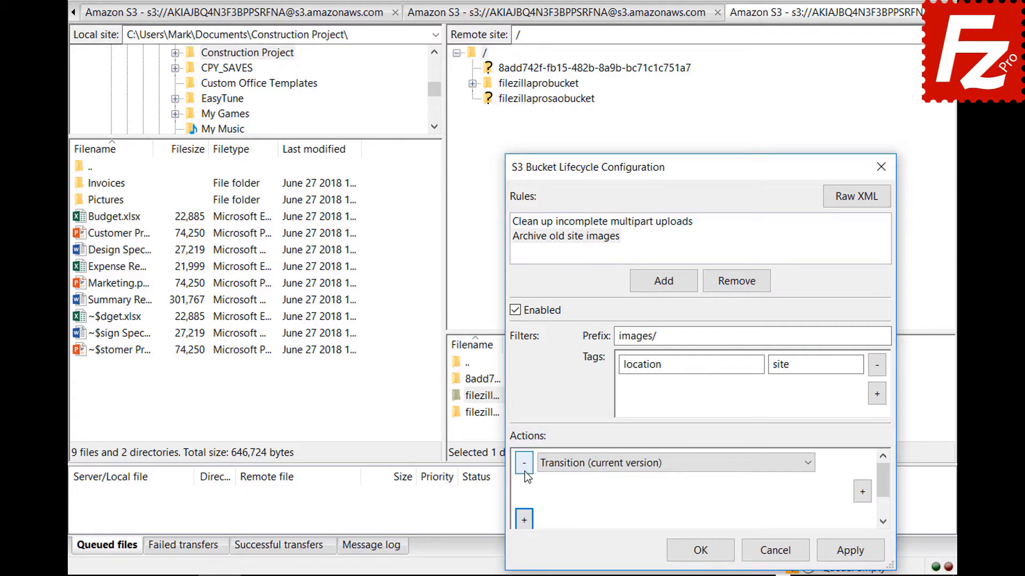
- Keep the current-version transition and add conditions of 30 days and Glacier storage class
click(808, 465)
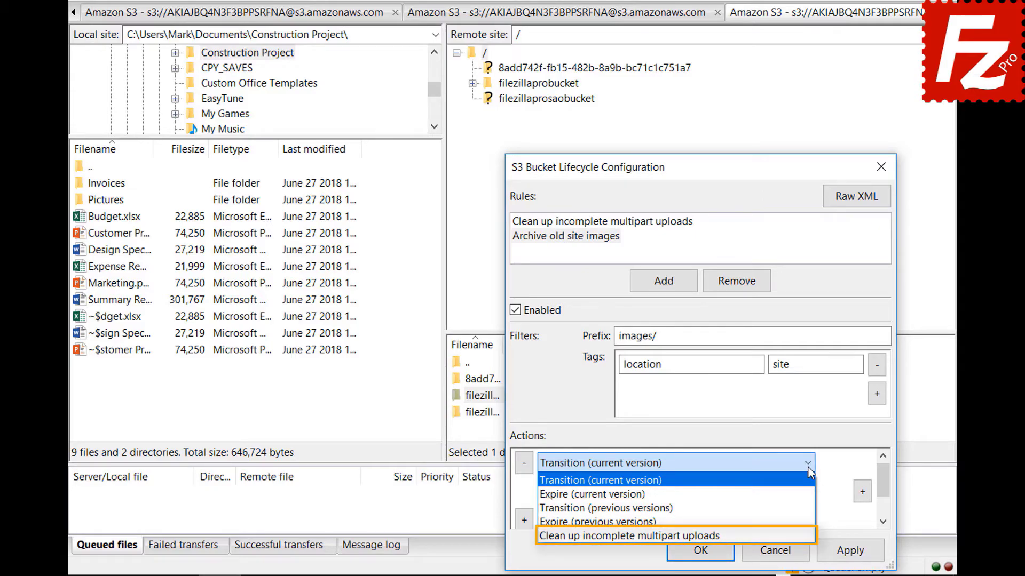
click(808, 468)
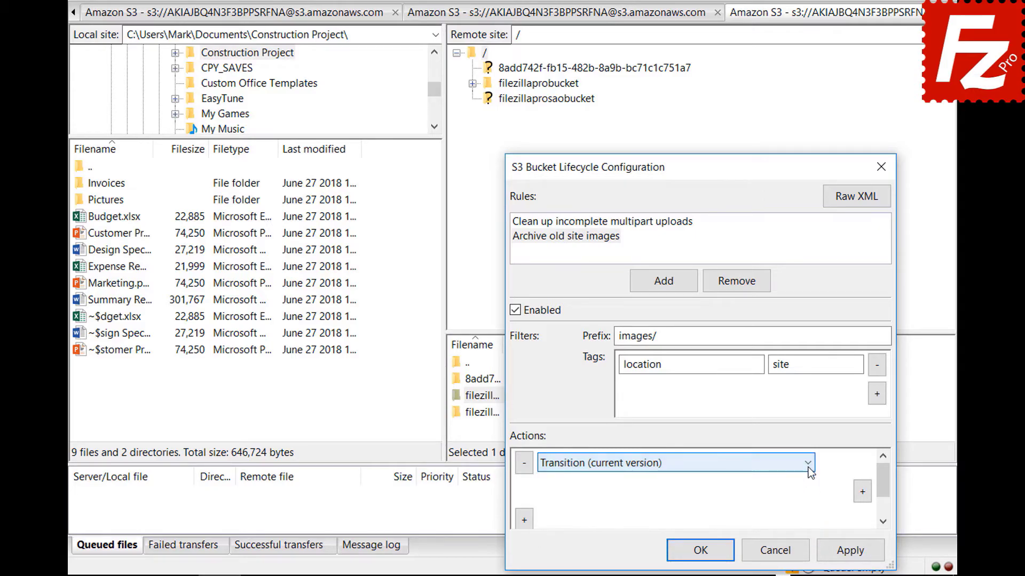
click(862, 491)
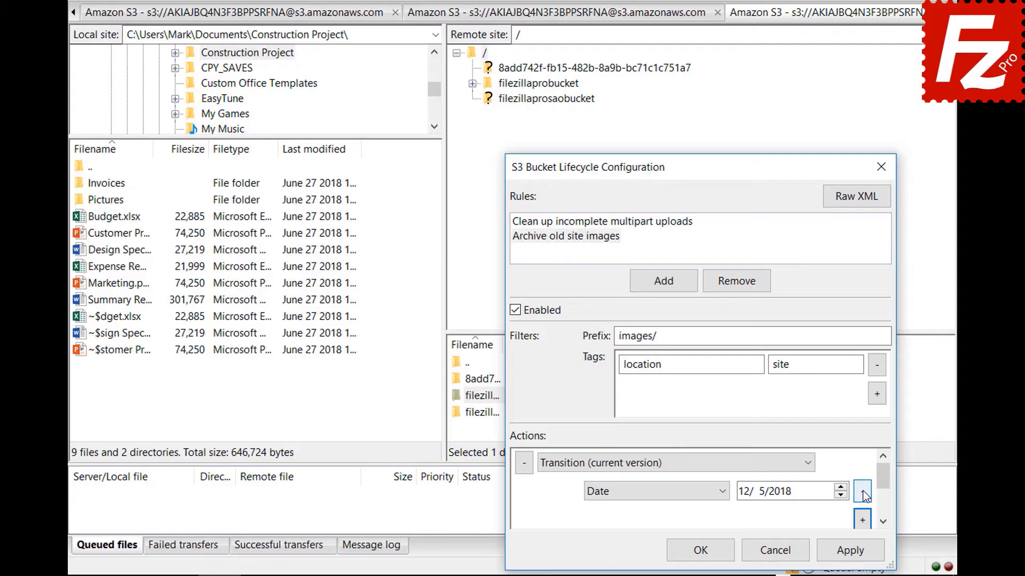
click(724, 493)
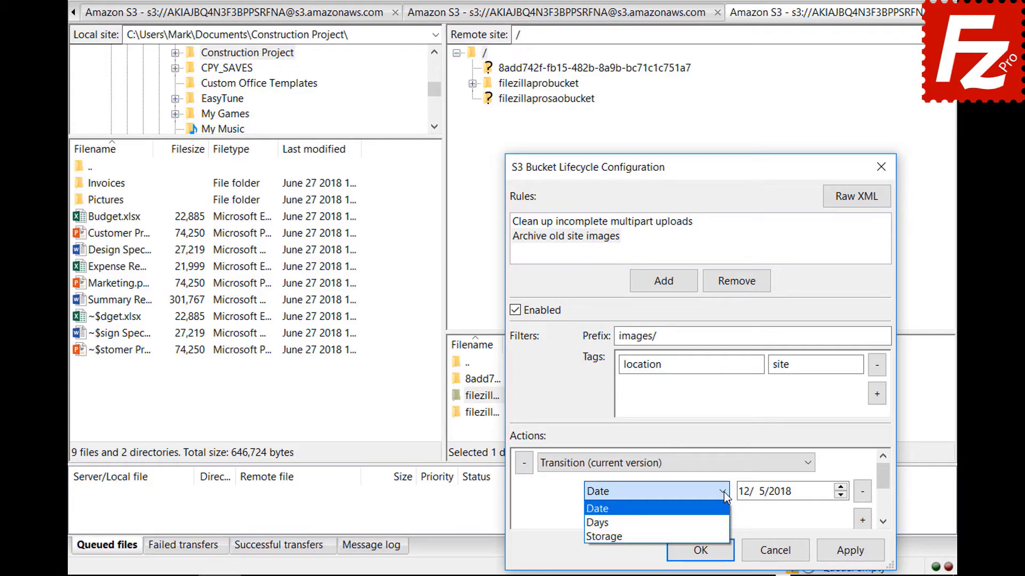
click(725, 523)
drag(884, 485, 886, 495)
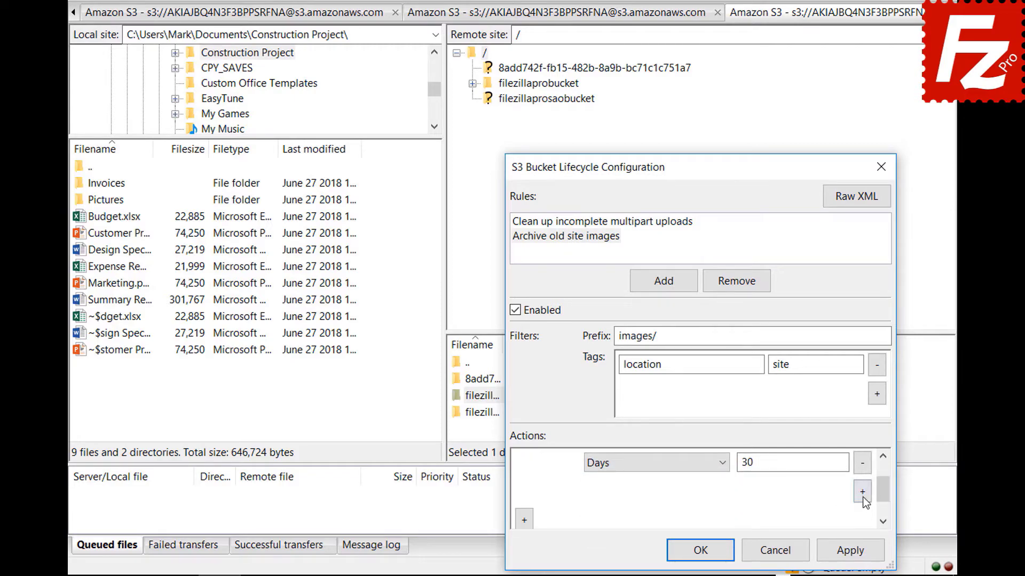
click(862, 491)
click(653, 494)
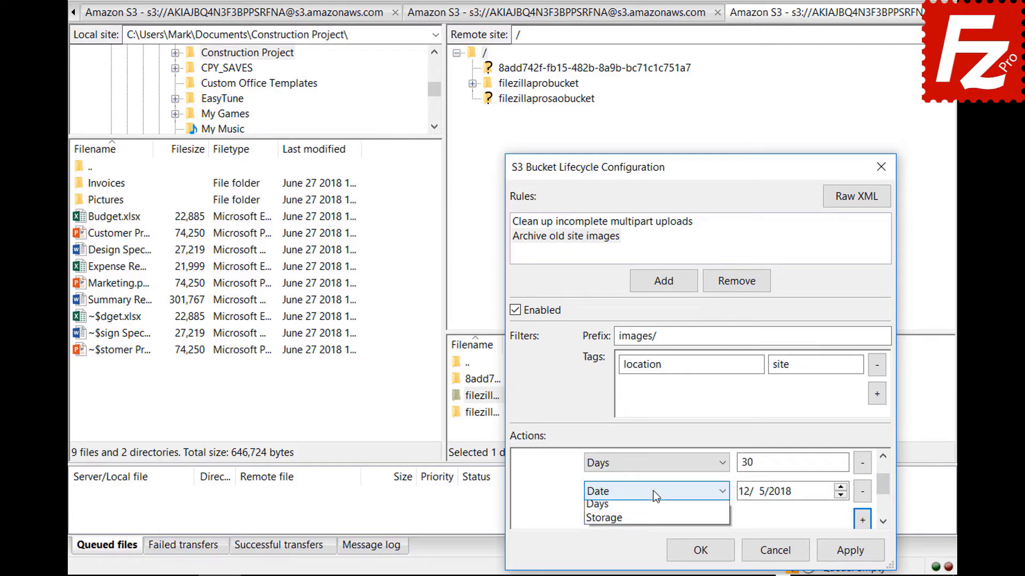
click(655, 535)
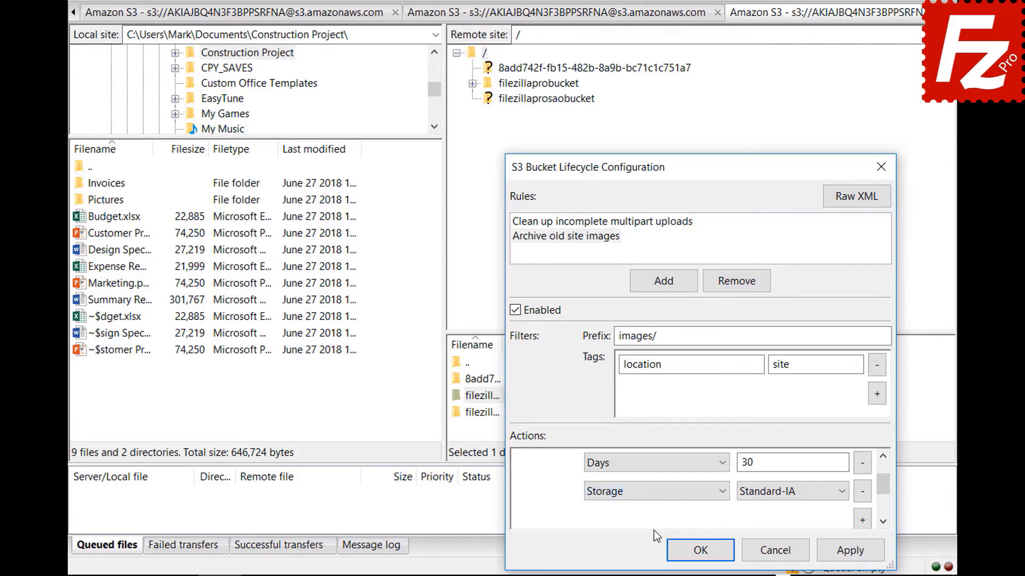
click(770, 494)
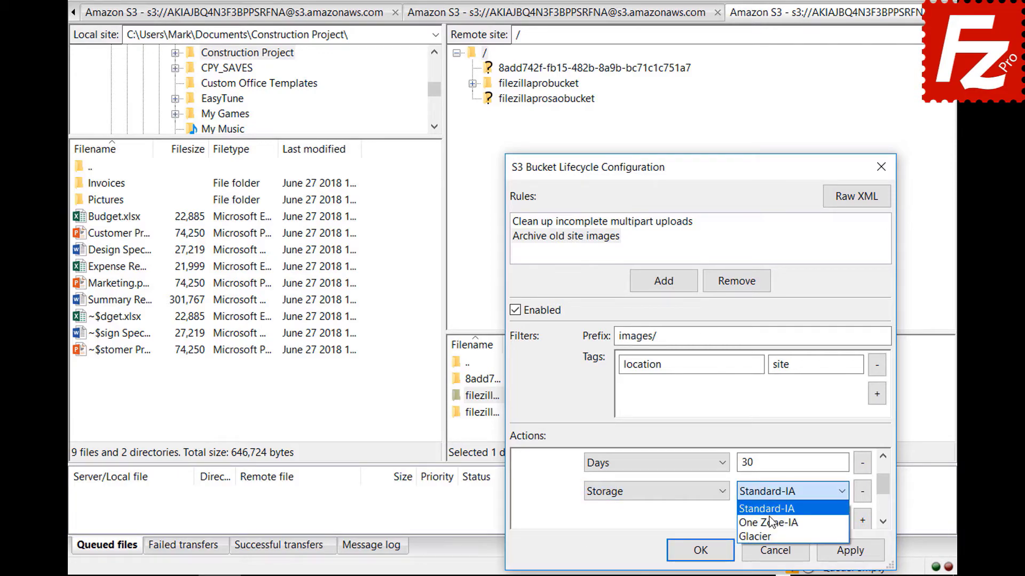
click(769, 535)
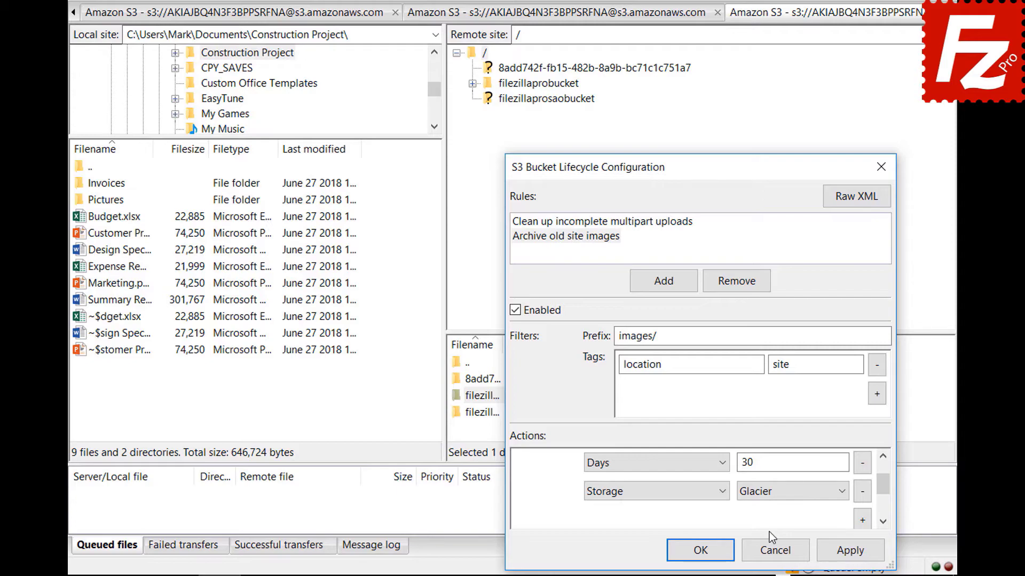
- Confirm the S3 Bucket Lifecycle Configuration dialog with OK to save the rule
click(686, 550)
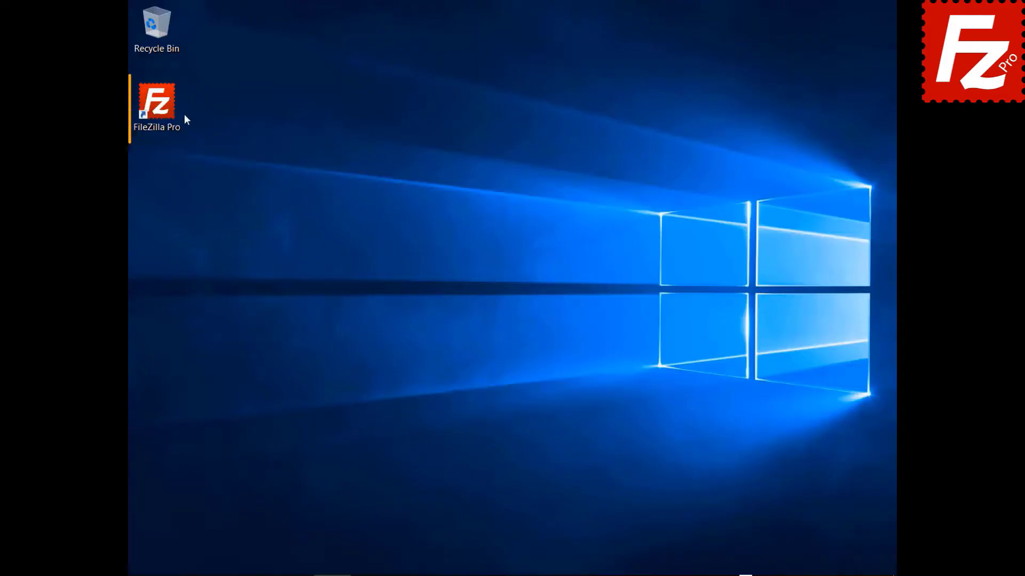
- Launch FileZilla Pro and add a new Site Manager entry named 'Azure File Connection'
double_click(166, 114)
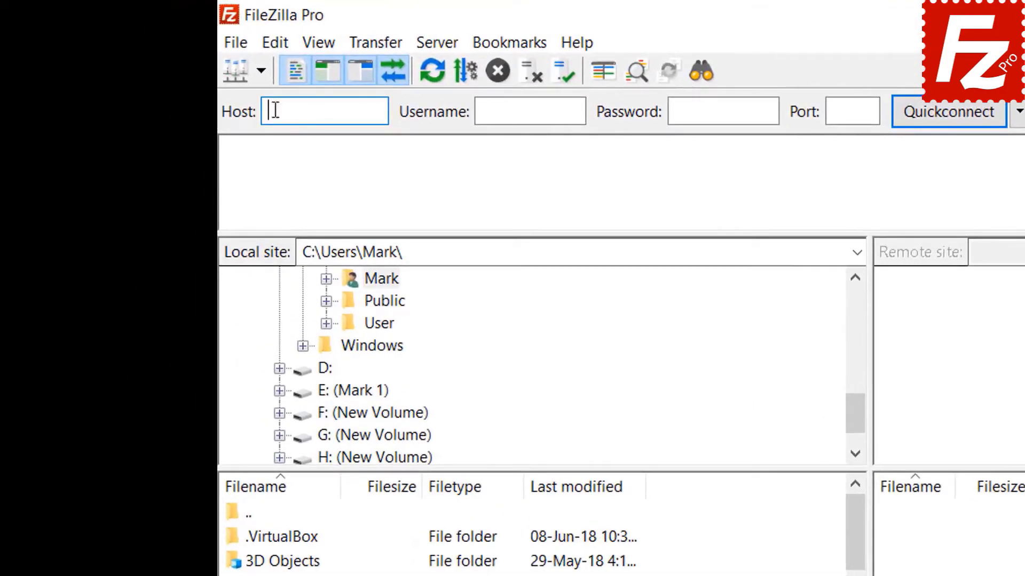
click(238, 47)
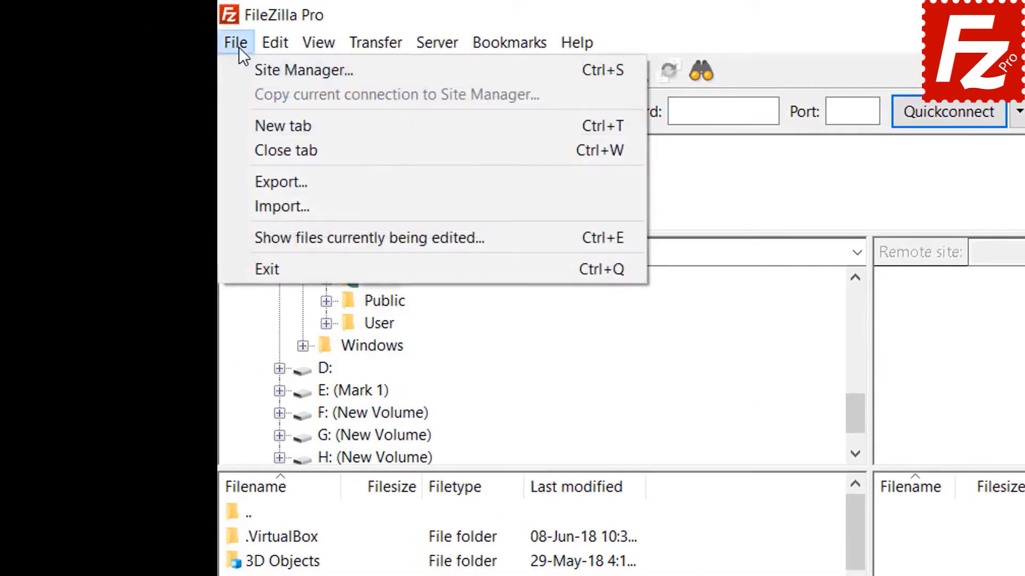
click(255, 71)
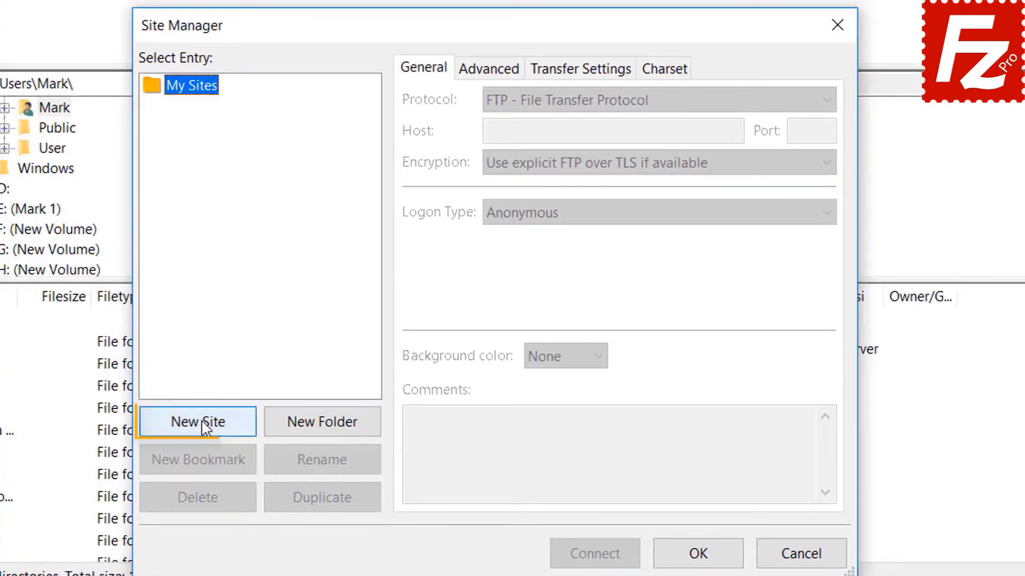
click(204, 427)
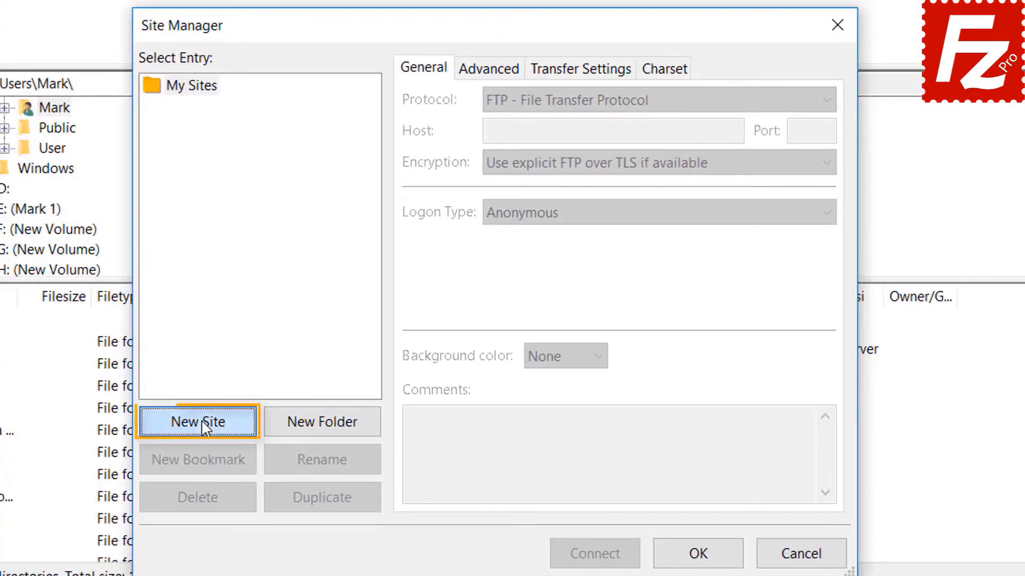
text(Azu)
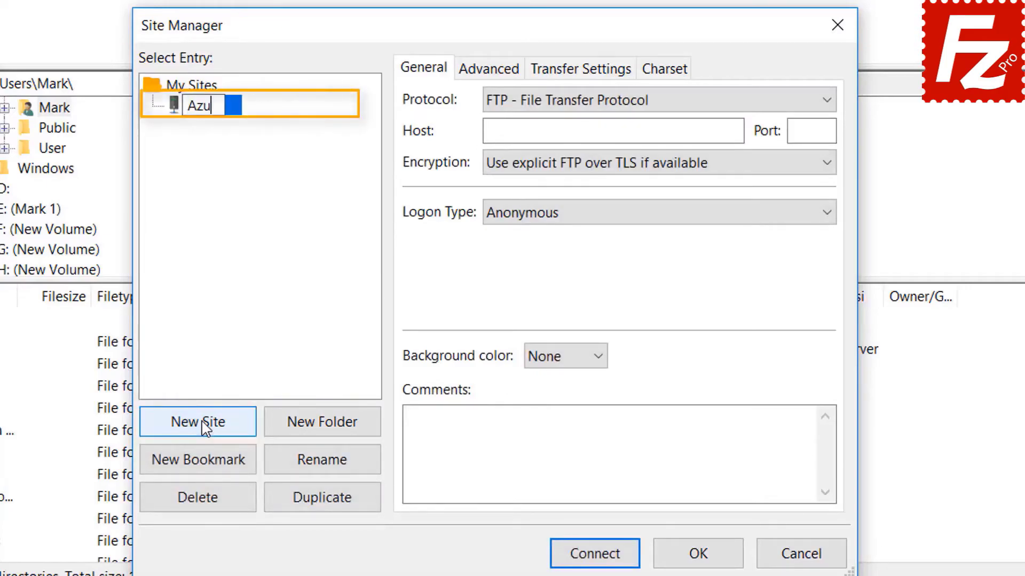
text(re Fil)
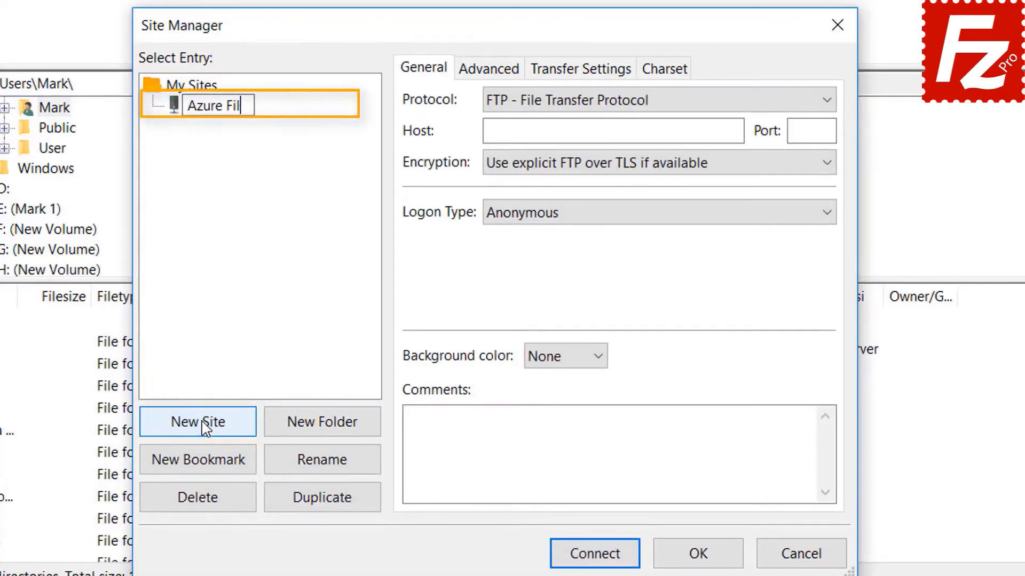
text(e Connection)
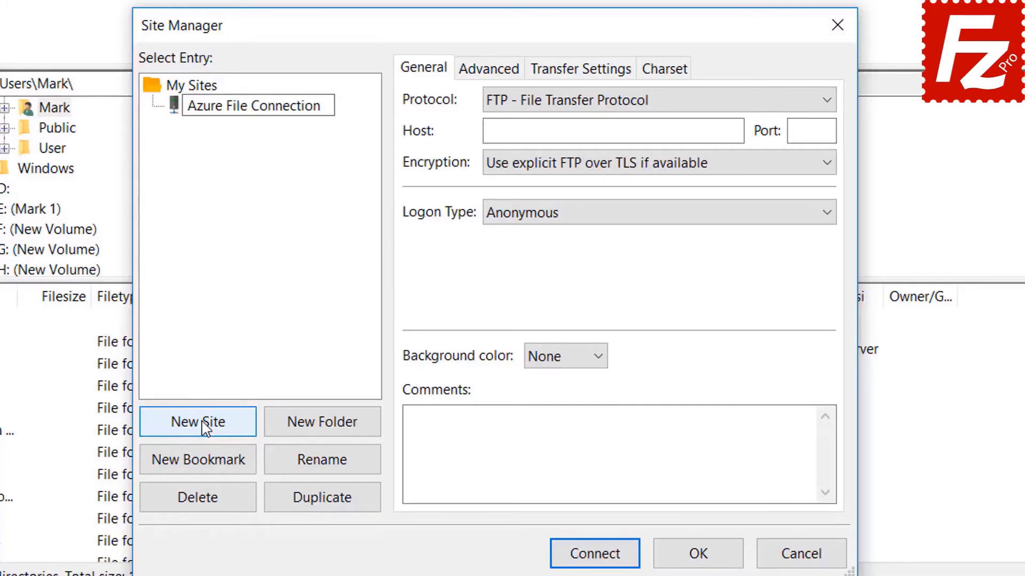
key(Return)
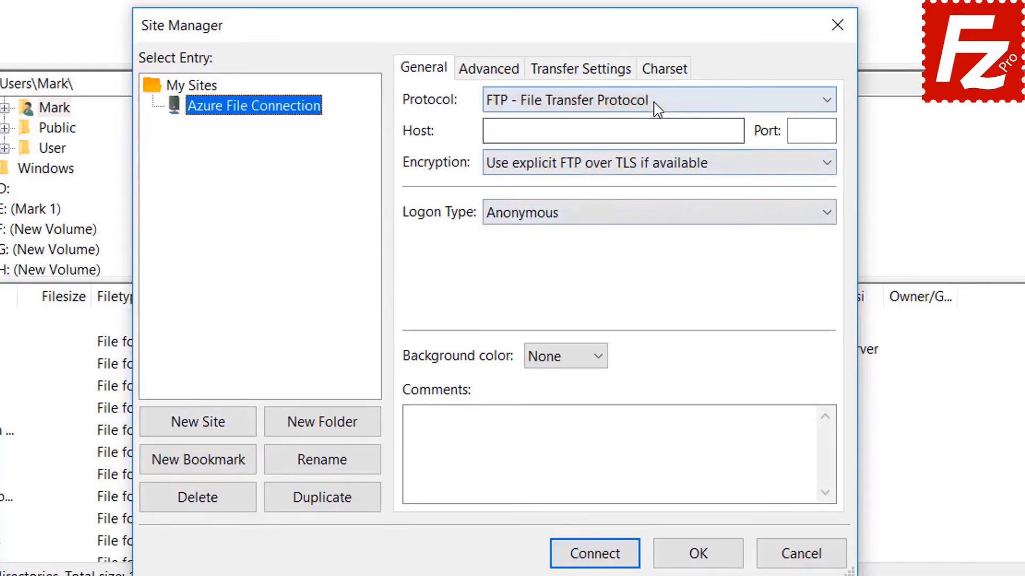
- Set the protocol to Microsoft Azure File Storage Service and enter the storage account and access key
click(655, 101)
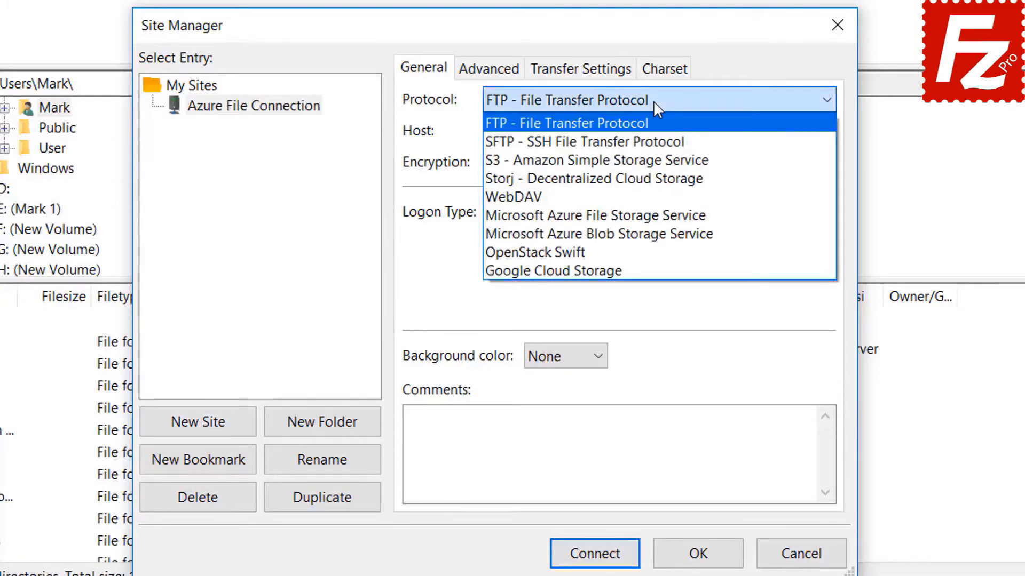
click(655, 216)
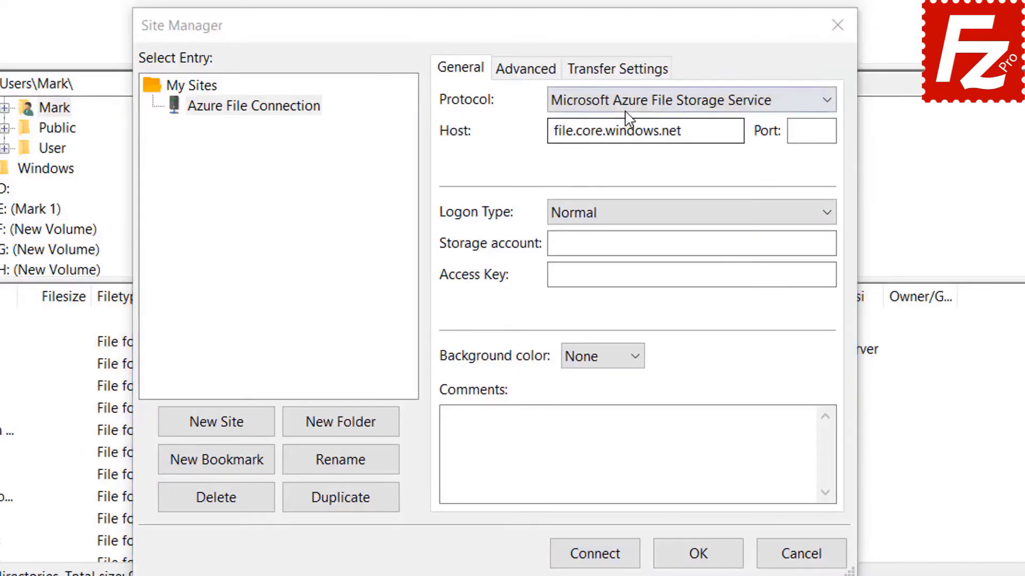
click(629, 107)
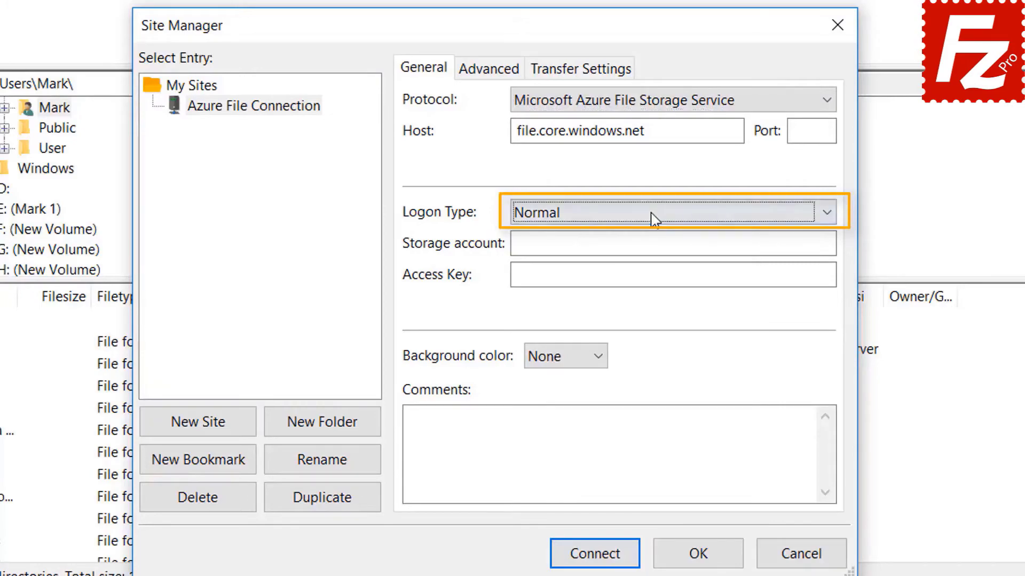
click(639, 243)
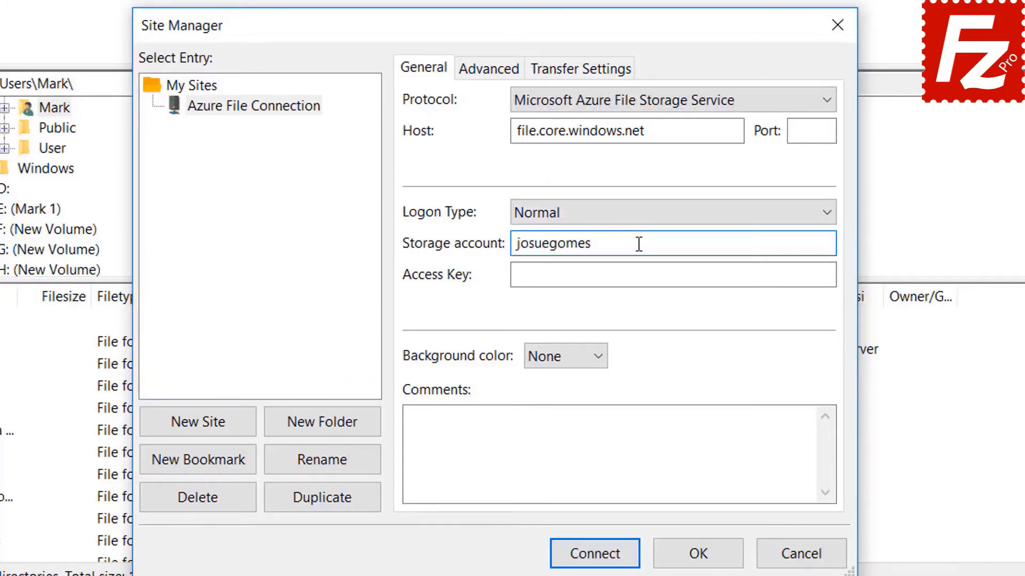
click(563, 277)
key(ctrl+v)
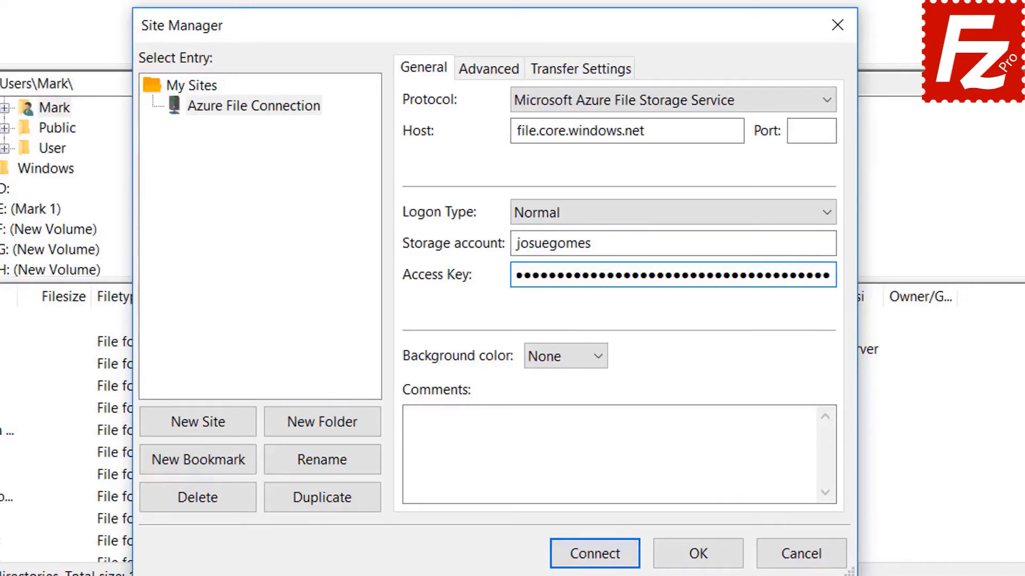
- Connect to the Azure site, always trusting its server certificate
click(595, 555)
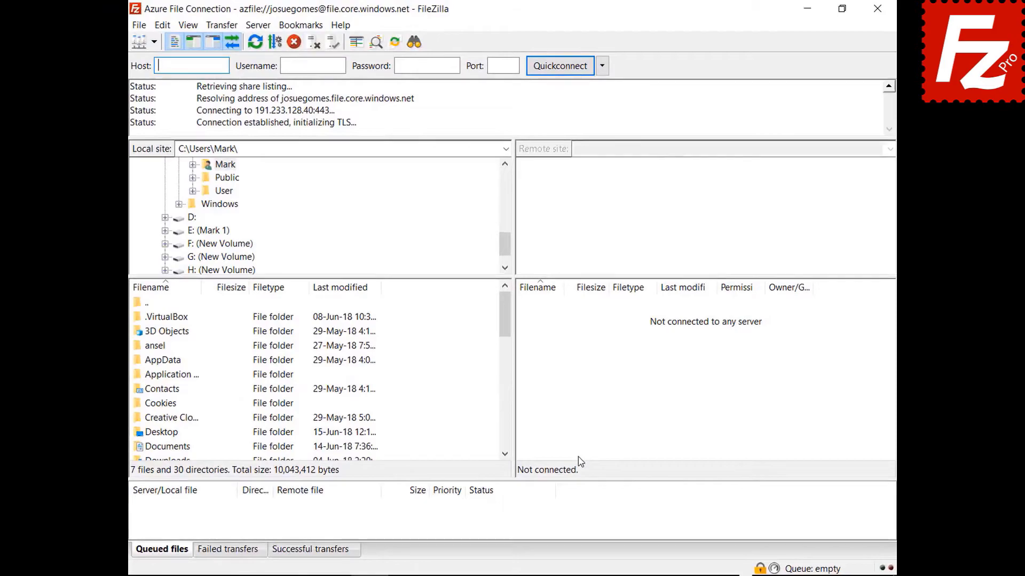
click(499, 475)
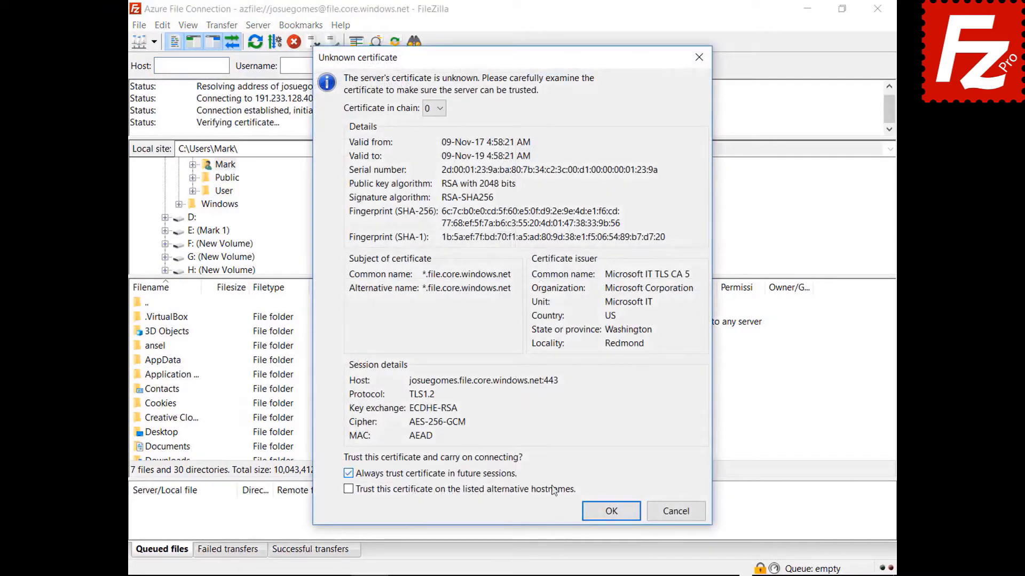
click(607, 513)
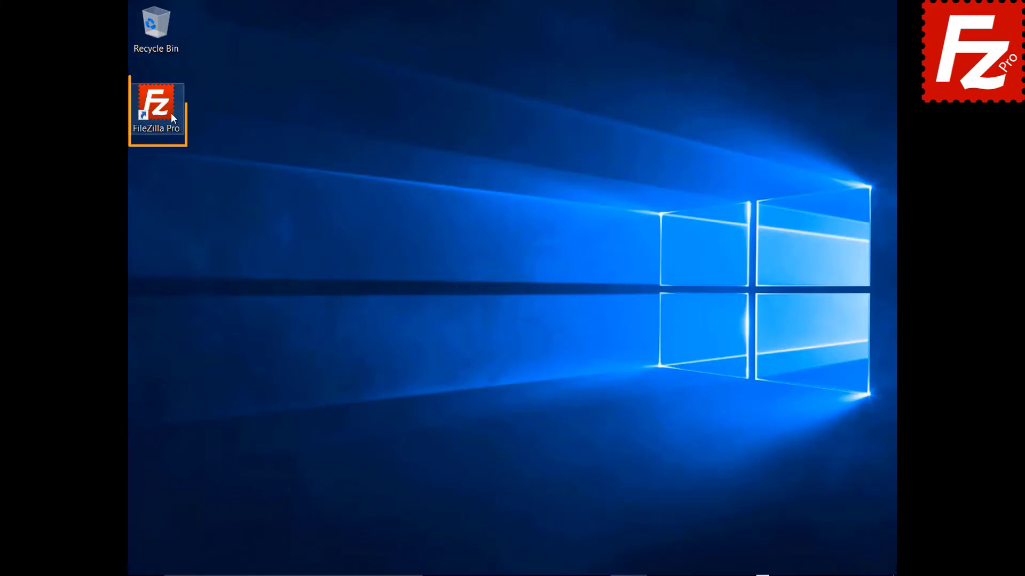
- Relaunch FileZilla Pro and add a new Site Manager entry named 'Google Drive'
double_click(162, 110)
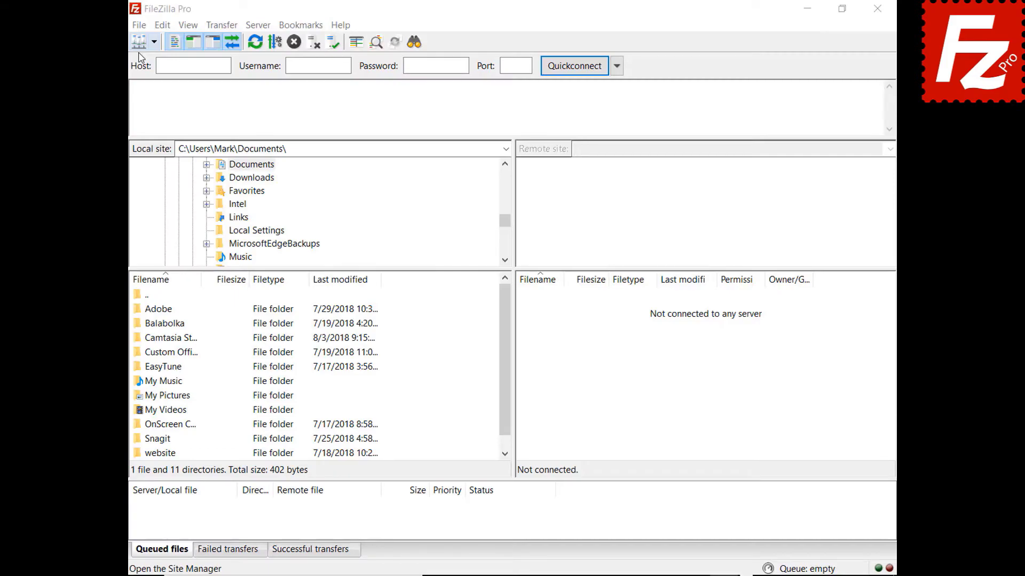
click(139, 25)
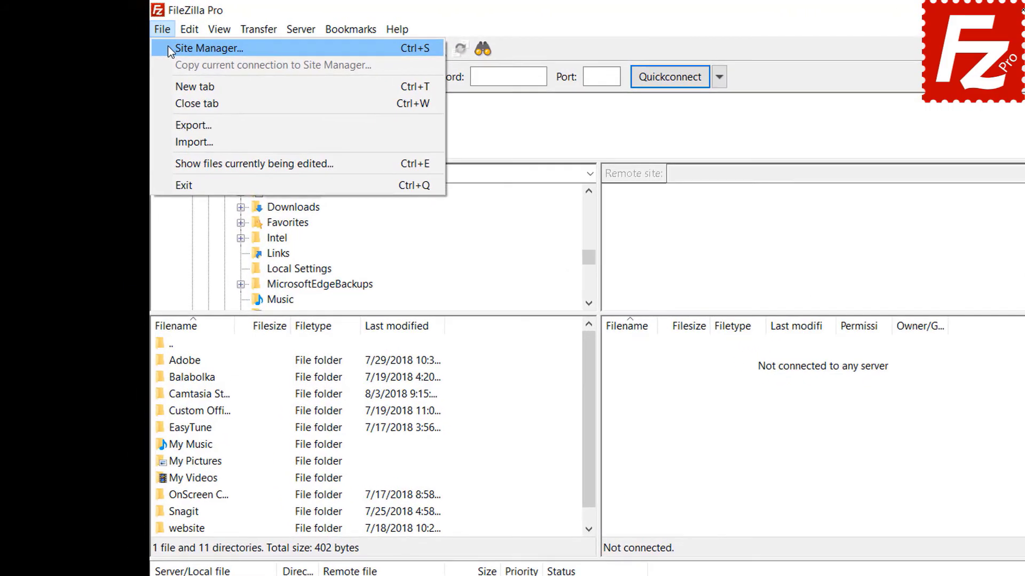
click(155, 43)
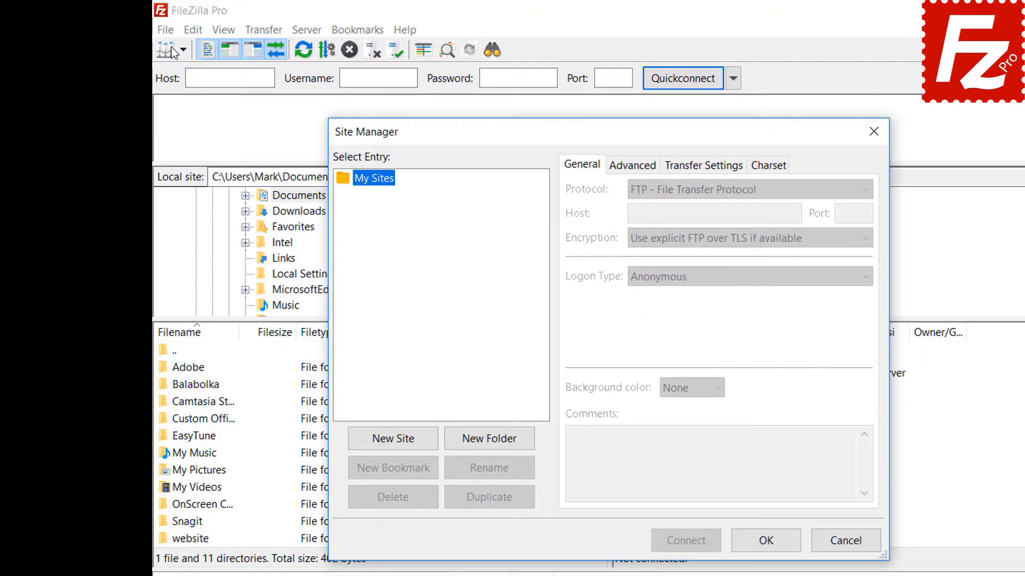
click(394, 442)
text(Google Drive)
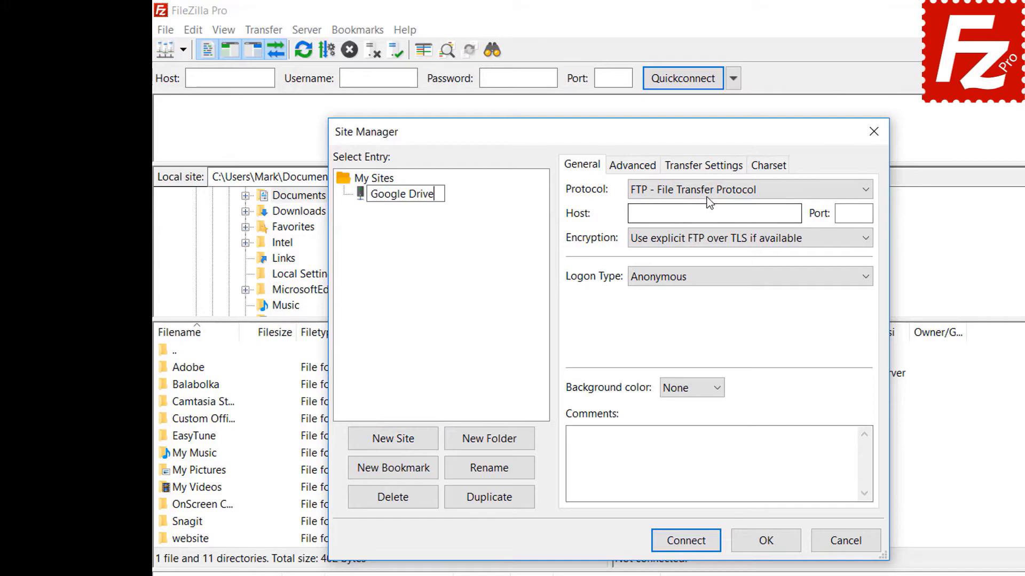
key(Return)
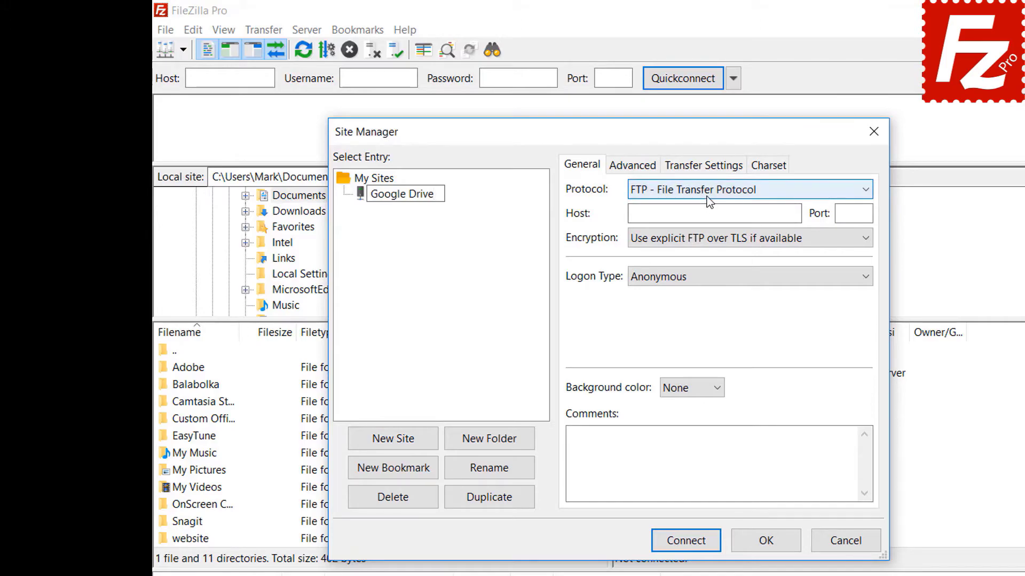
- Set the protocol to Google Drive, enter the account's e-mail as user, and connect
click(706, 196)
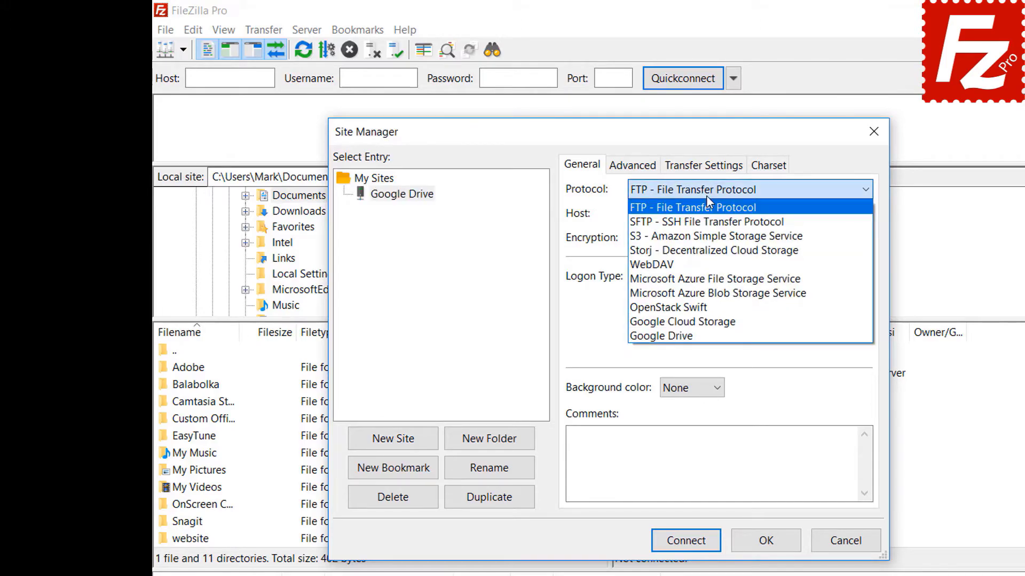
click(704, 334)
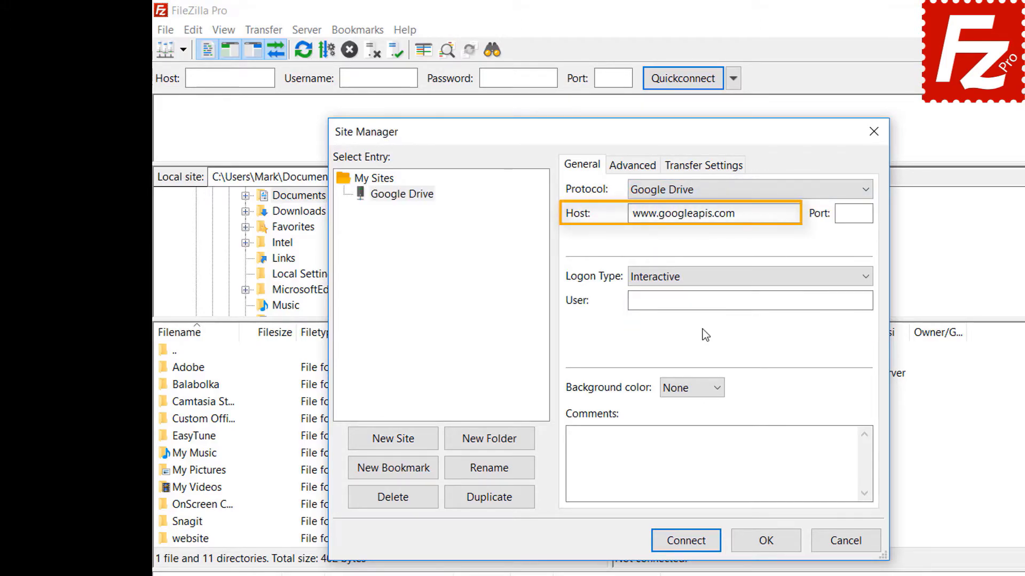
click(773, 298)
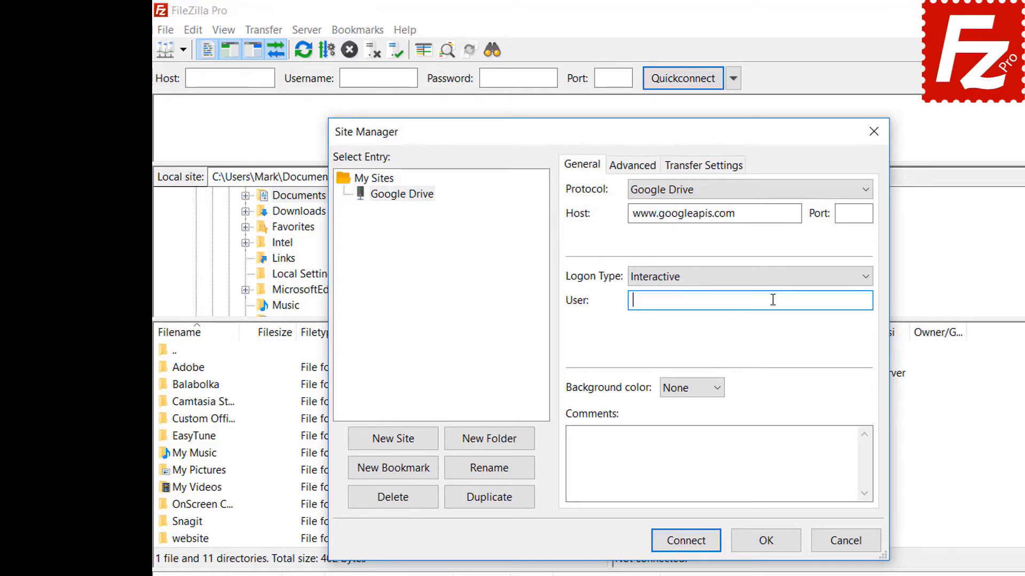
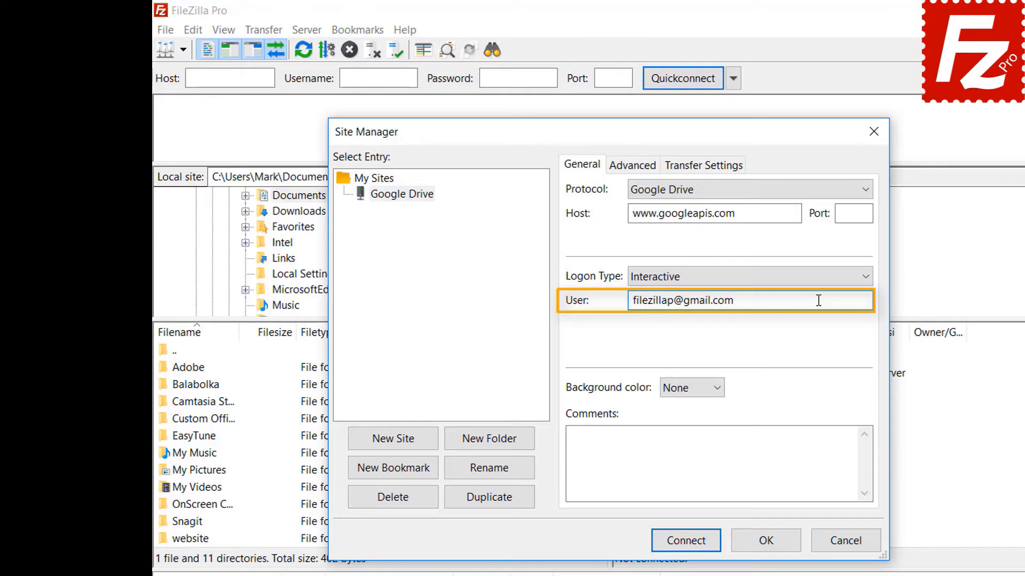
click(689, 544)
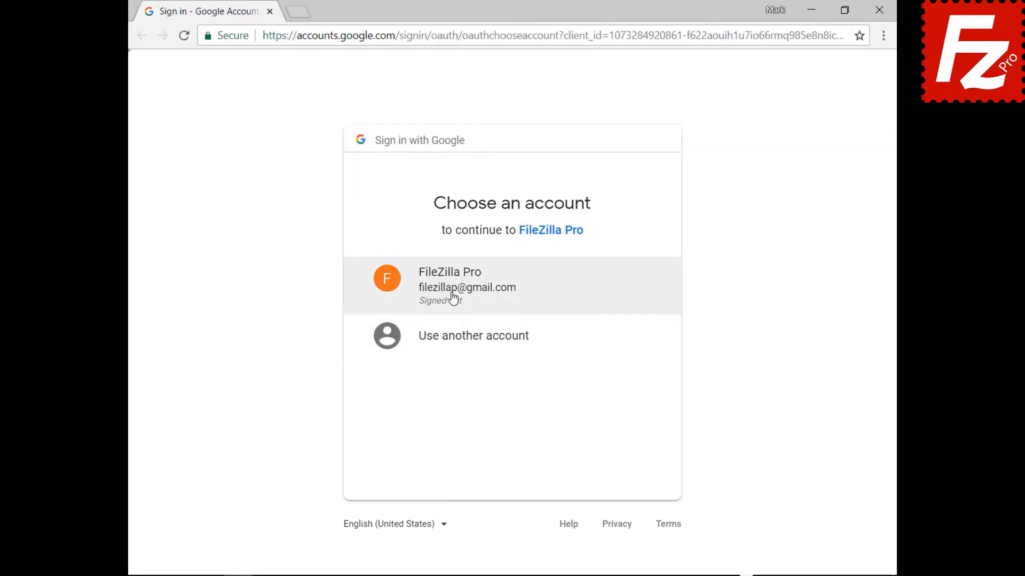
- Choose the Google account, enter its password, allow FileZilla Pro access, and close the confirmation page
click(452, 297)
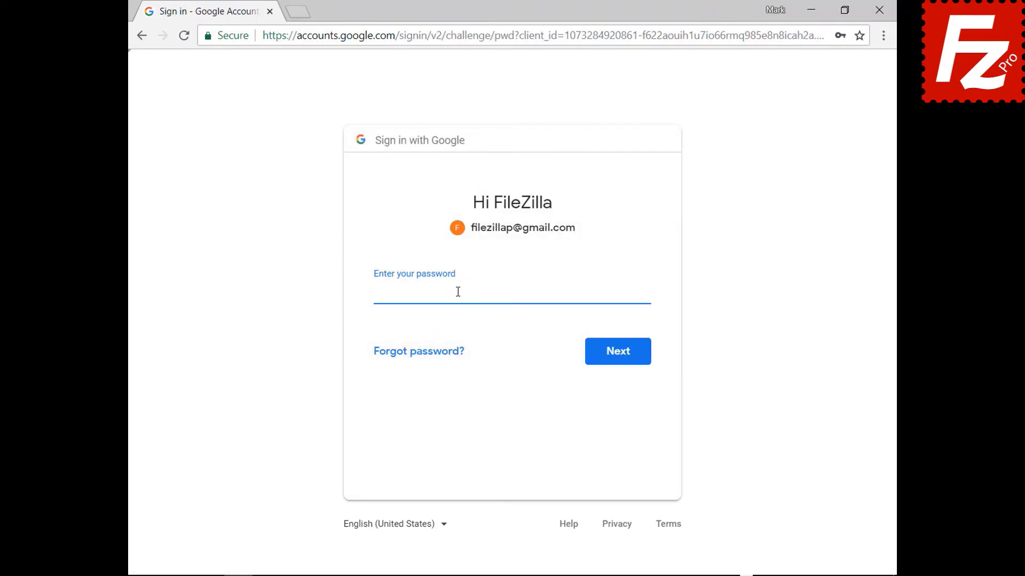
key(ctrl+v)
click(620, 362)
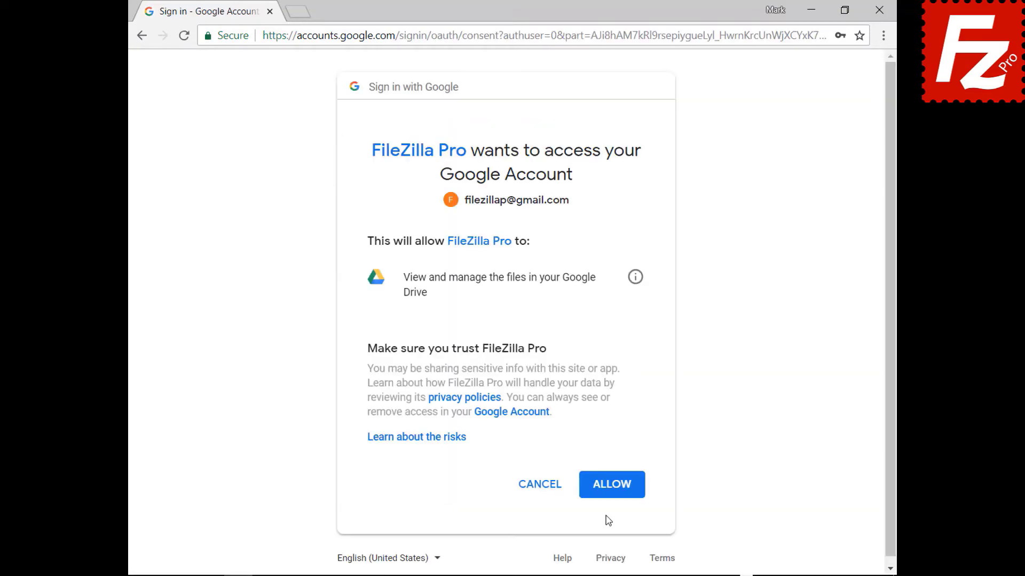
click(613, 484)
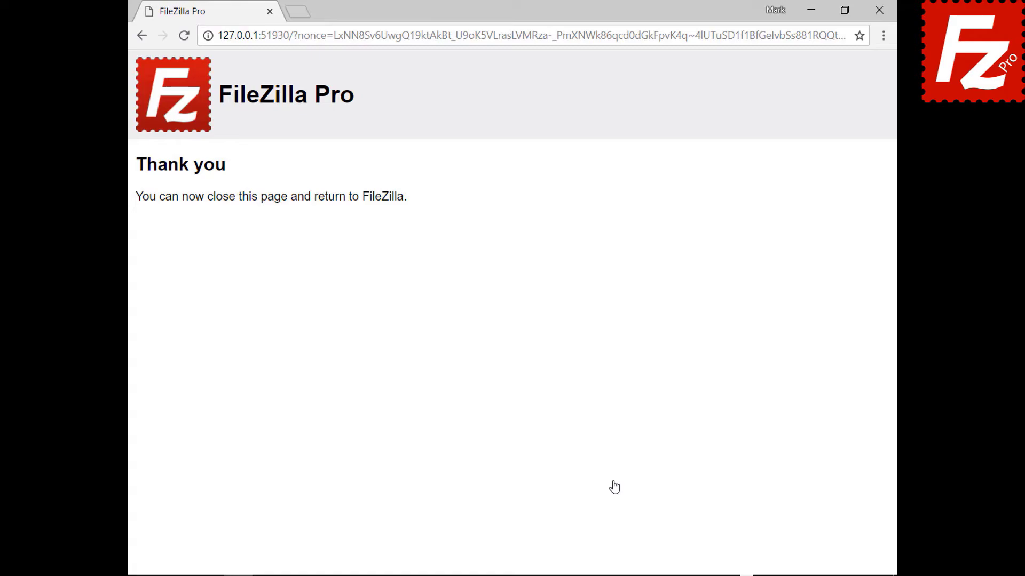
click(879, 9)
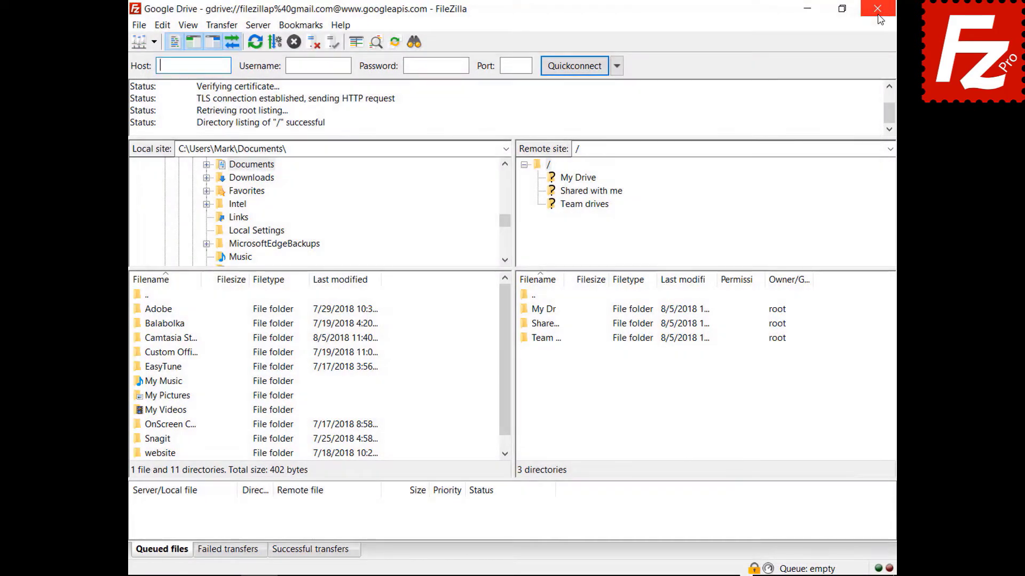
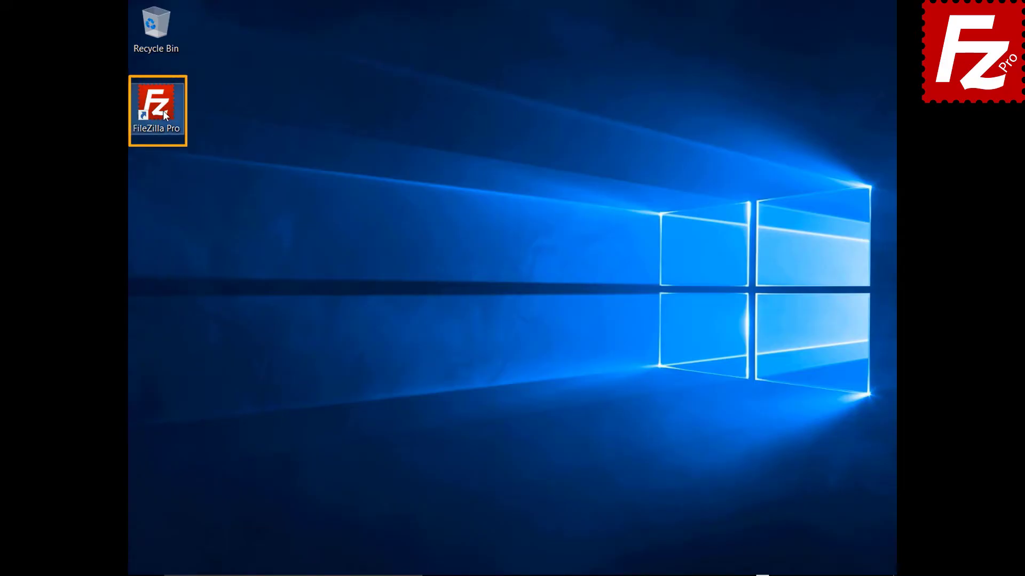
- Launch FileZilla Pro and connect to the saved Google Drive site from the Site Manager
double_click(163, 110)
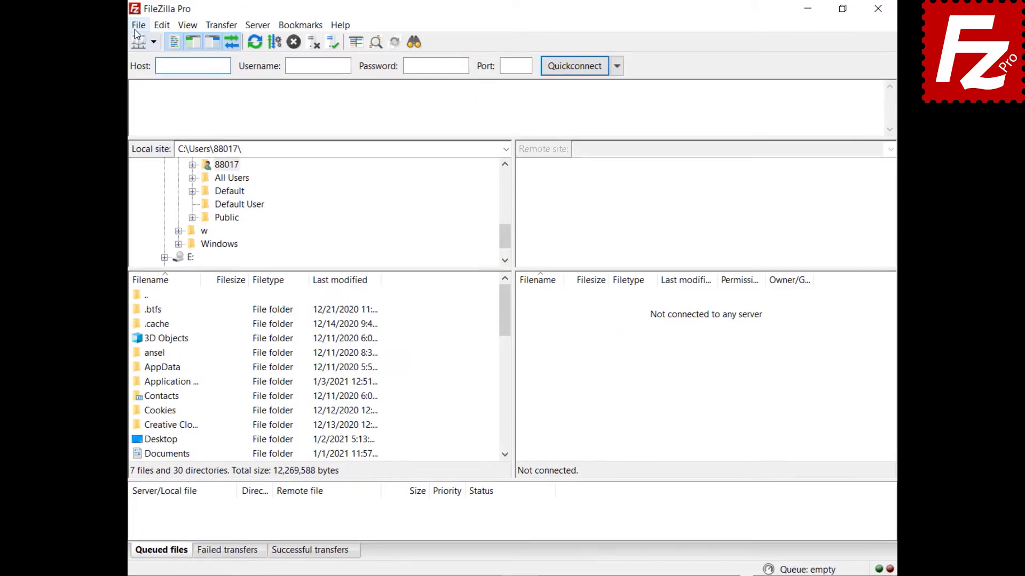
click(99, 25)
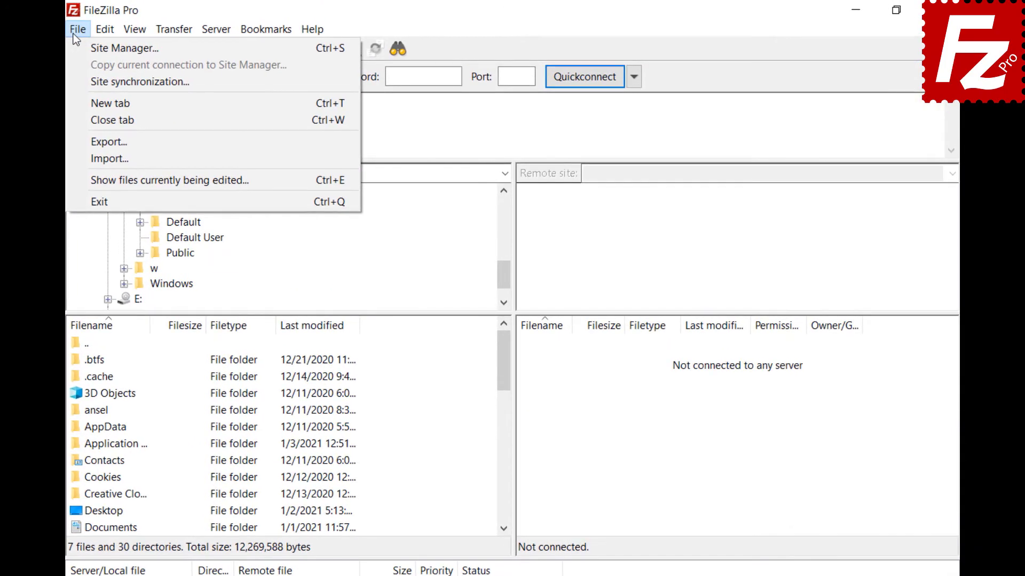
click(73, 47)
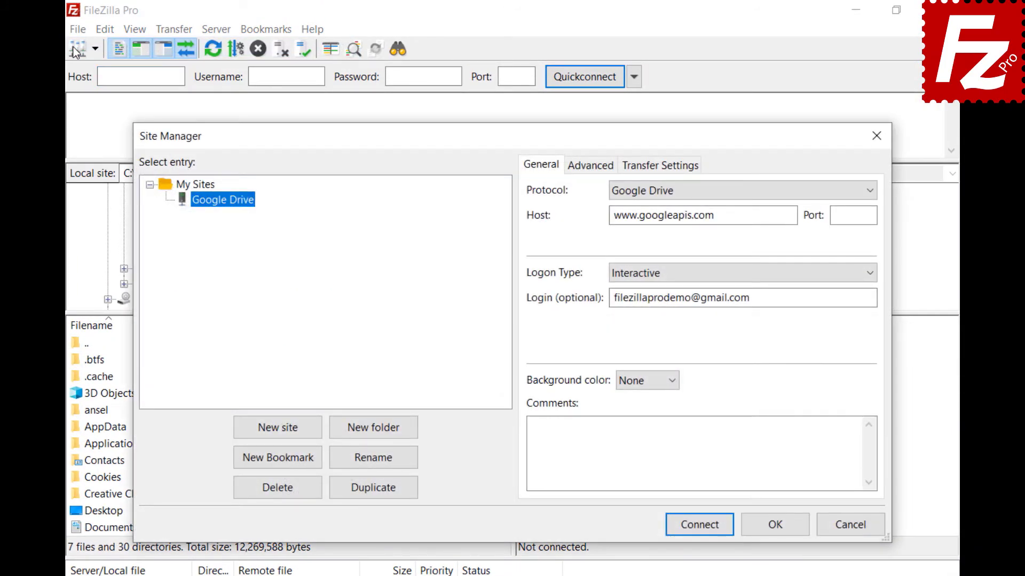
click(707, 525)
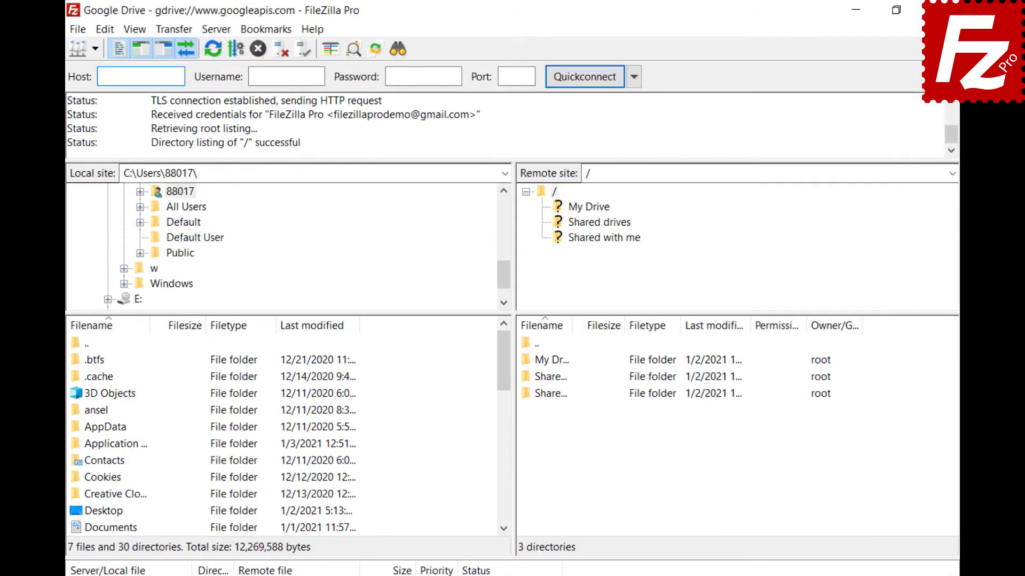
- Open My Drive > Construction Project and bring up the Audio file's context menu
click(589, 207)
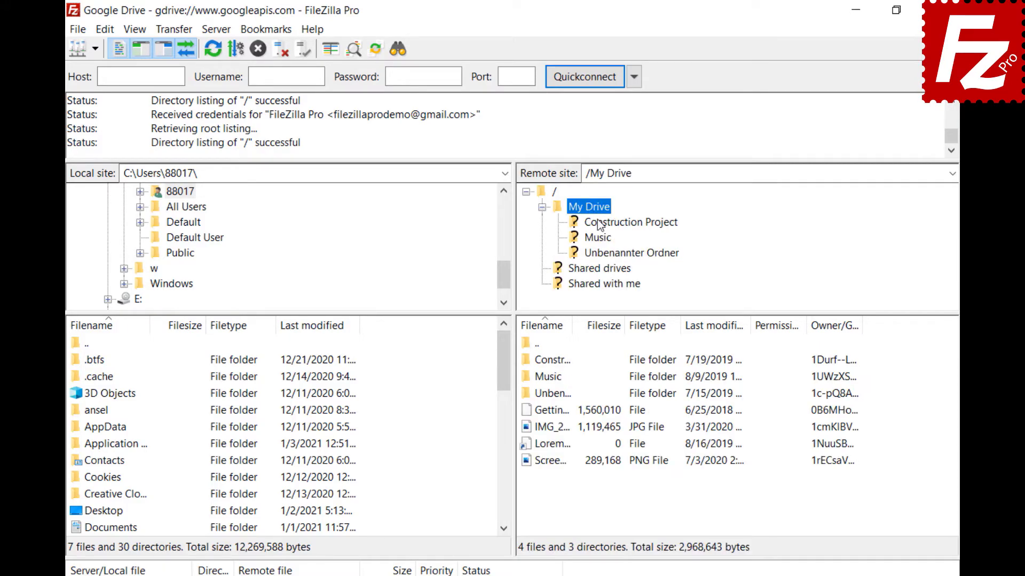
click(600, 224)
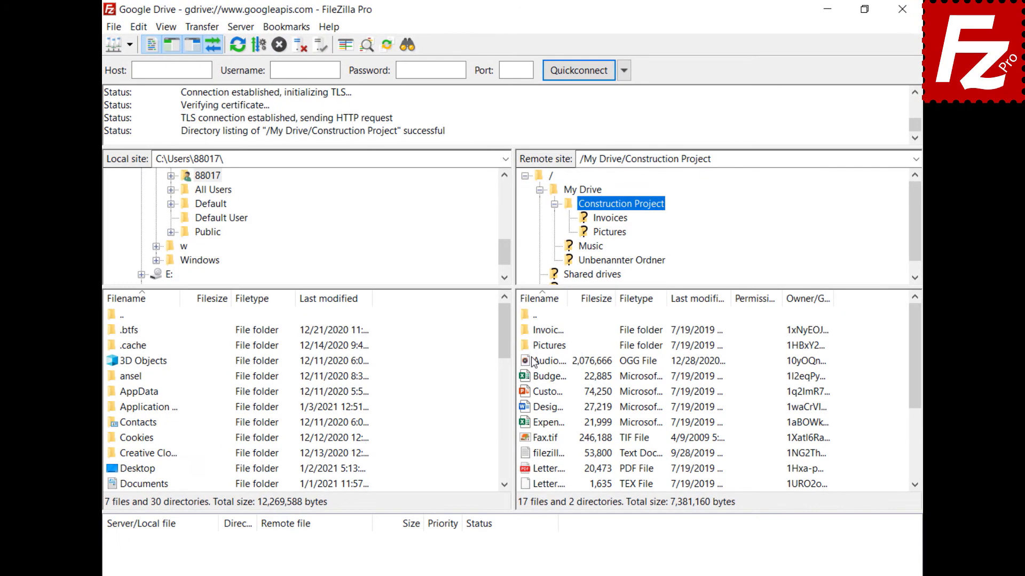
right_click(535, 395)
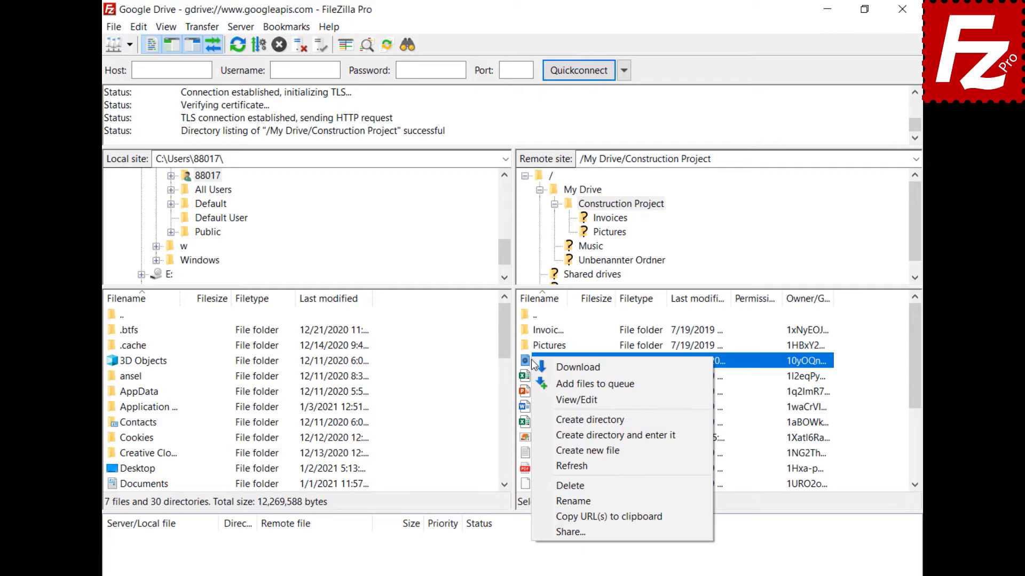
- Open the Share dialog for Audio.ogg and add a second Can Edit grantee row
click(569, 532)
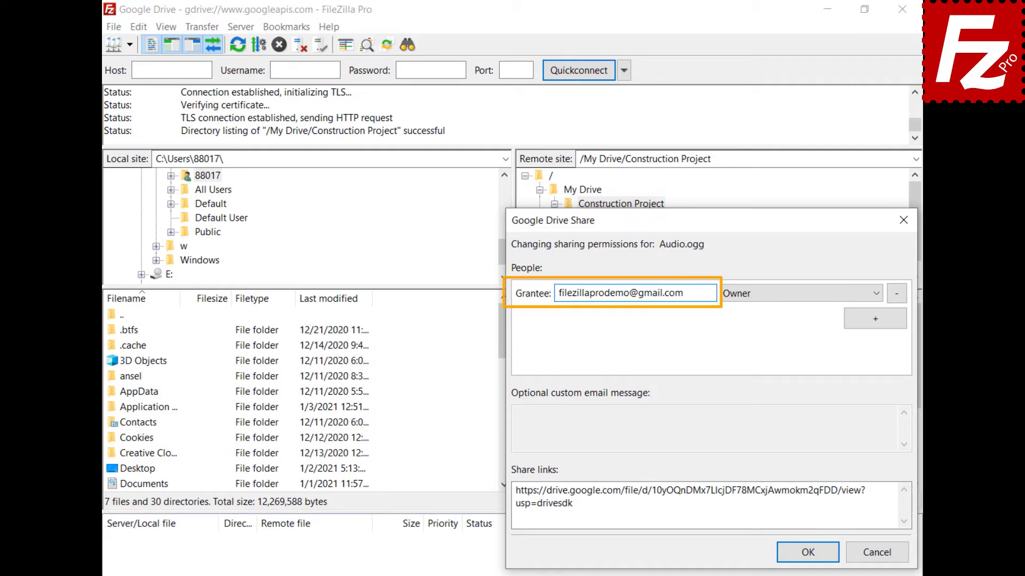
click(875, 318)
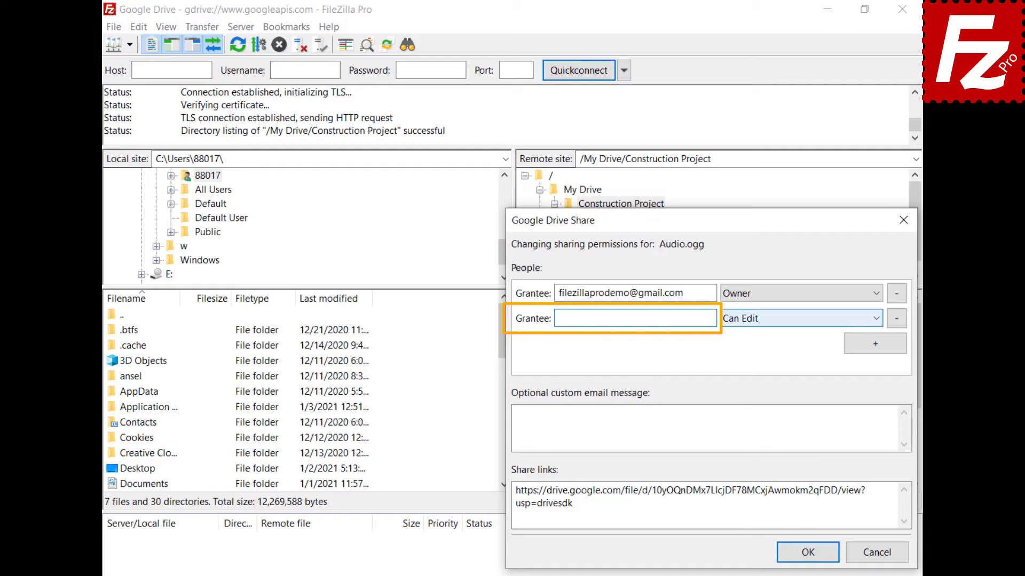
- Paste the developer group's e-mail as the second grantee and set it to Can Comment
click(635, 318)
key(ctrl+v)
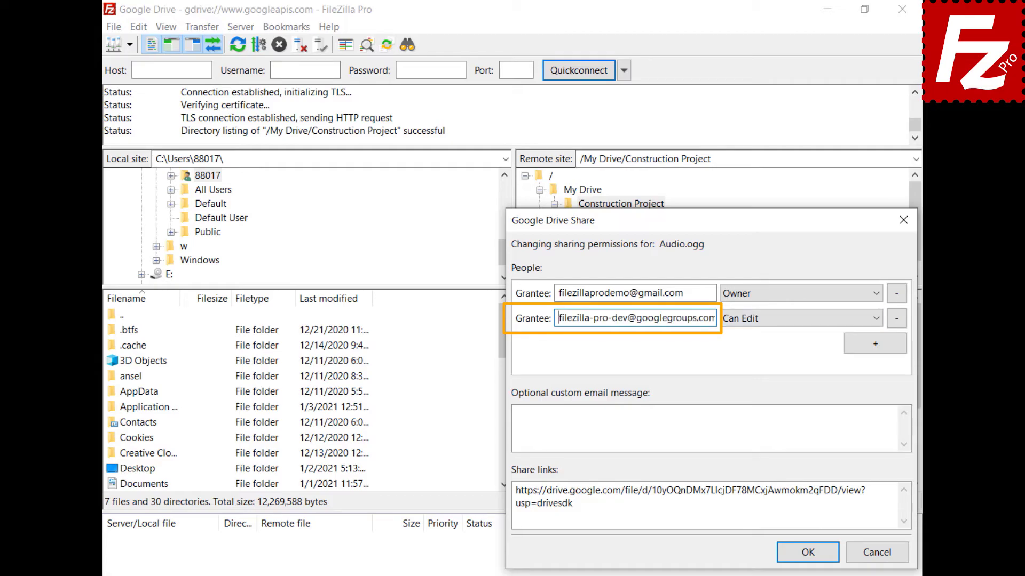
click(879, 322)
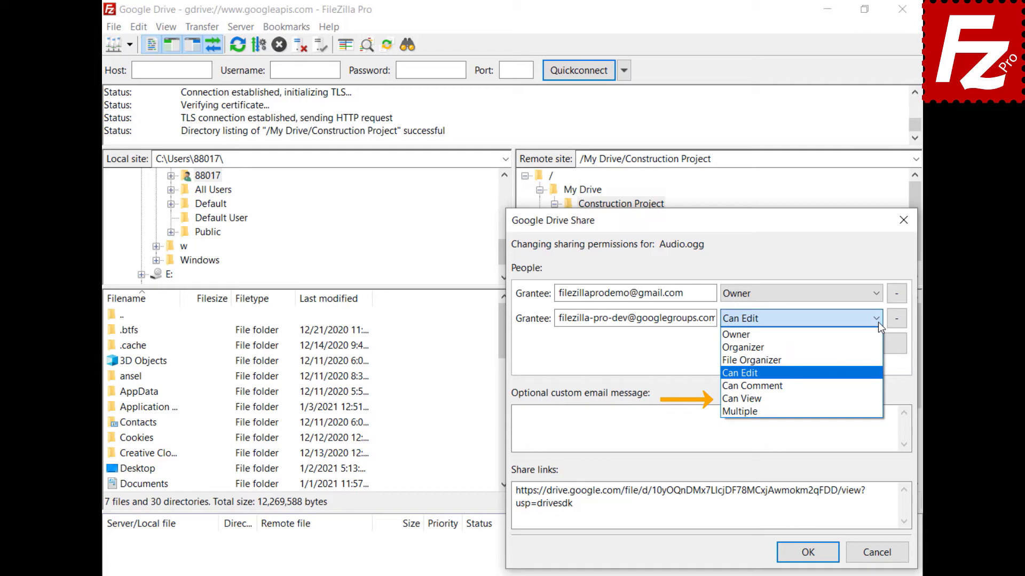
click(875, 385)
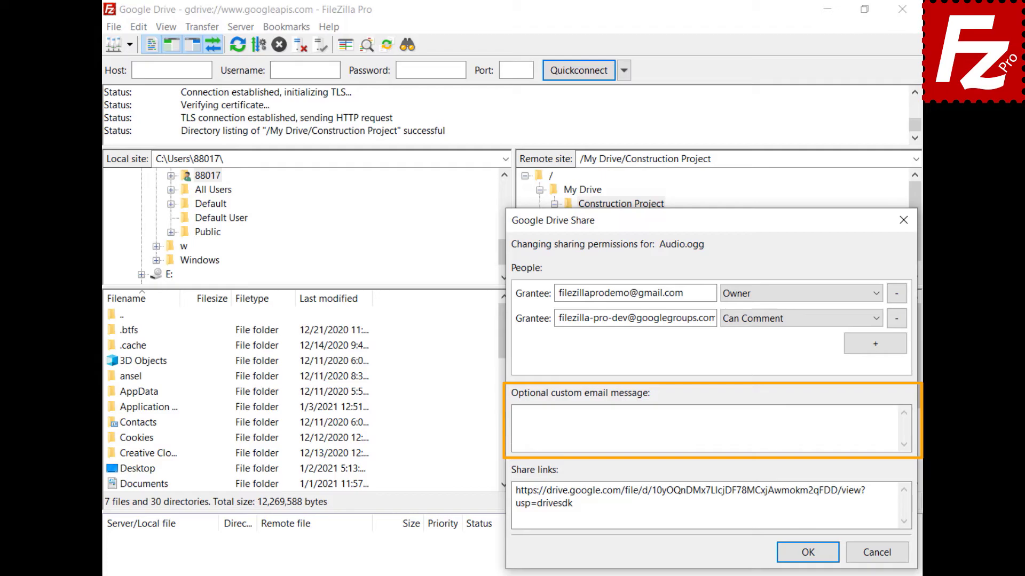
- Add the custom message 'Shared with FileZilla Pro' and confirm the share
click(517, 414)
text(Shar)
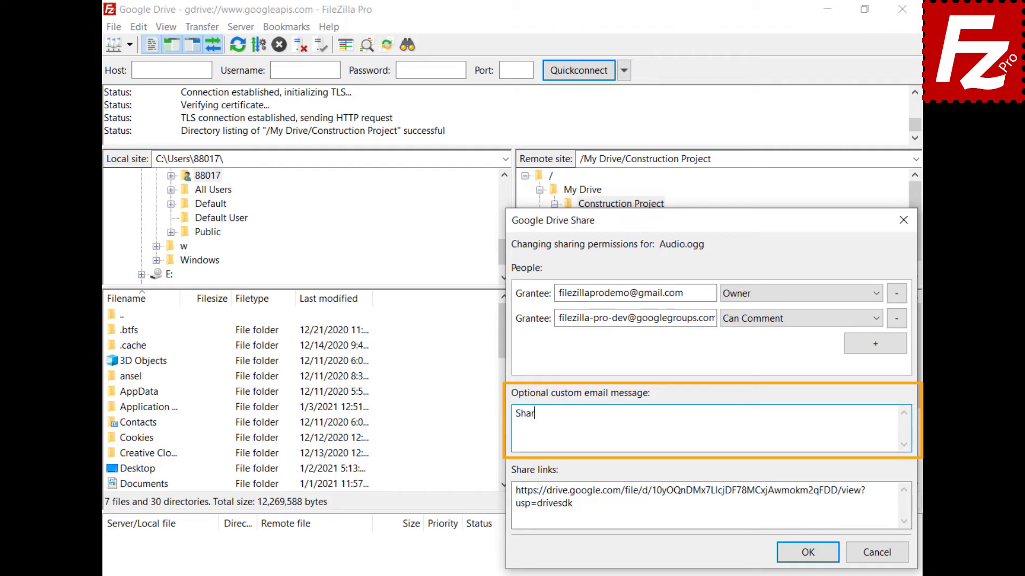
text(ed with FileZilla Pro)
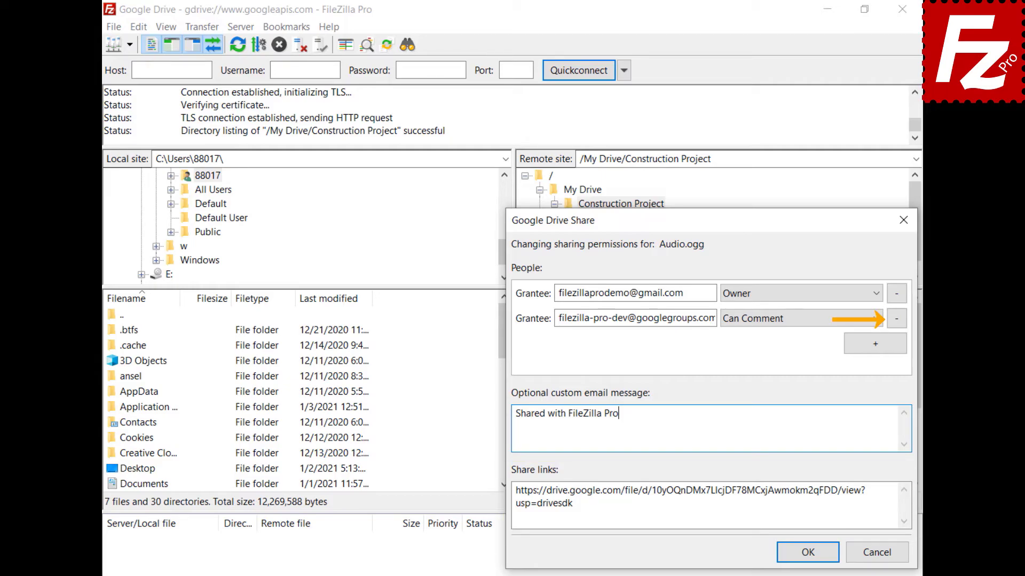
click(807, 553)
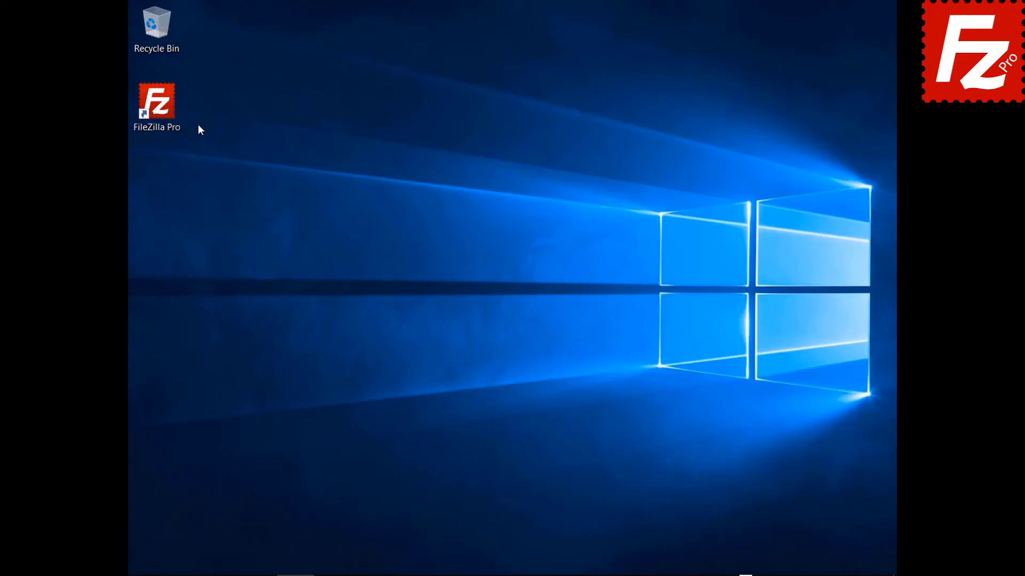
- Launch FileZilla Pro from its desktop shortcut
double_click(162, 117)
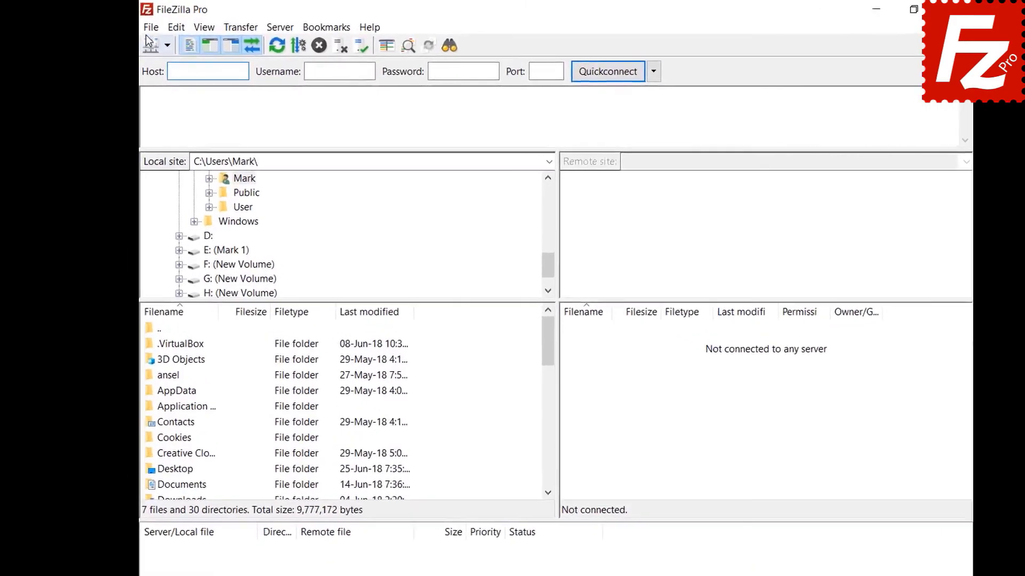
- Add a new Site Manager entry named 'Google Cloud Connection'
click(139, 25)
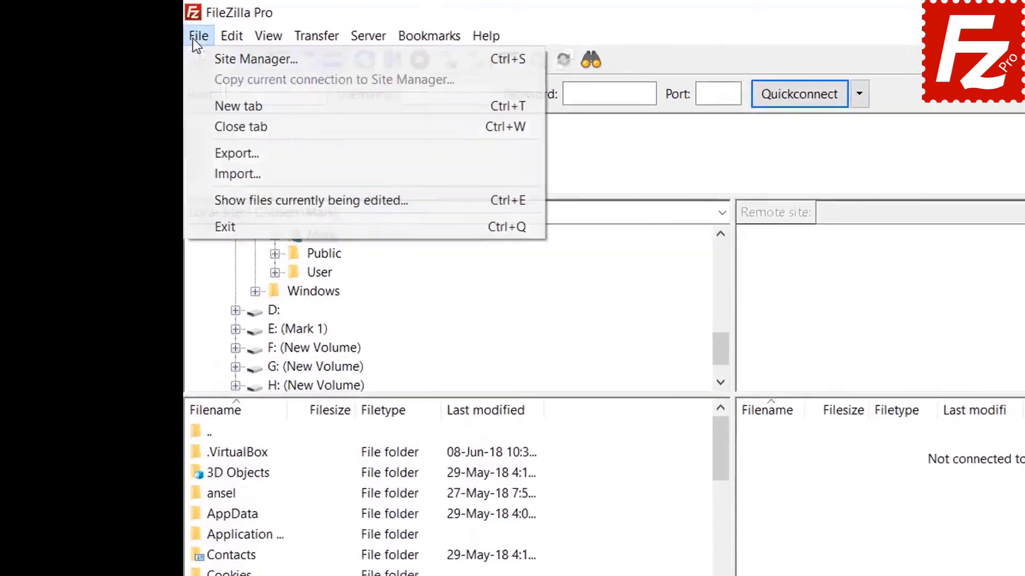
click(152, 43)
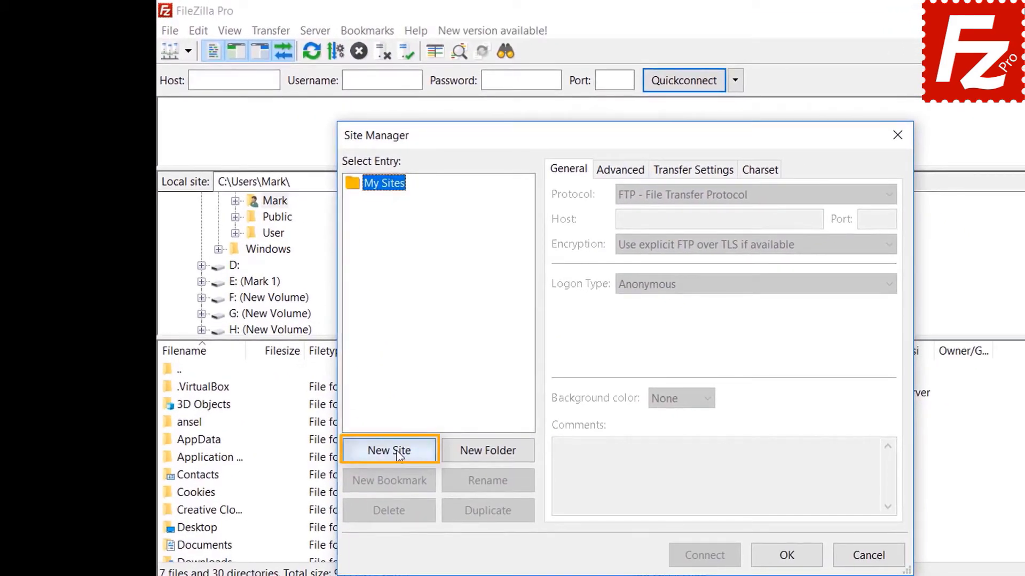
click(399, 451)
text(Google C)
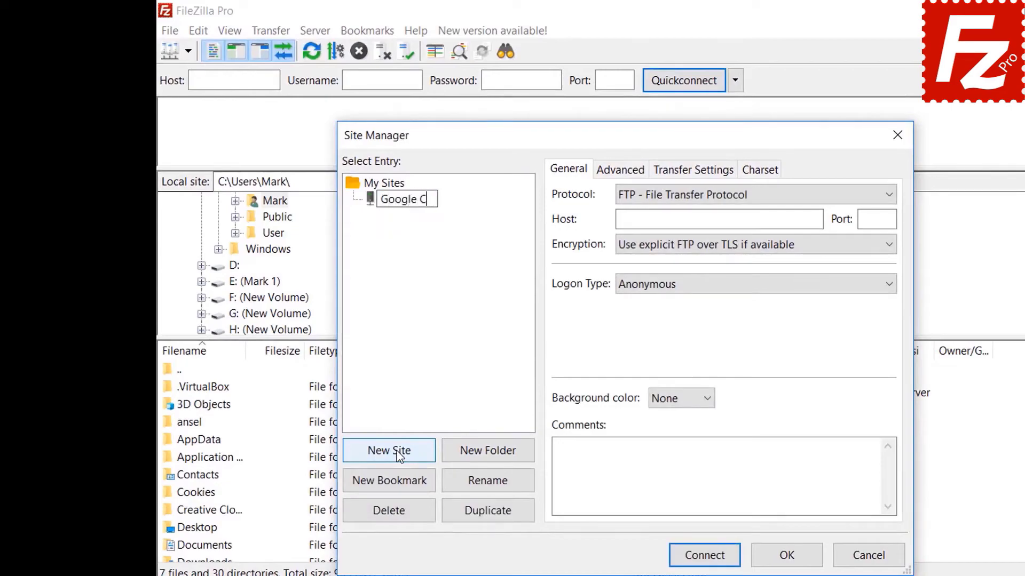
text(loud Connection)
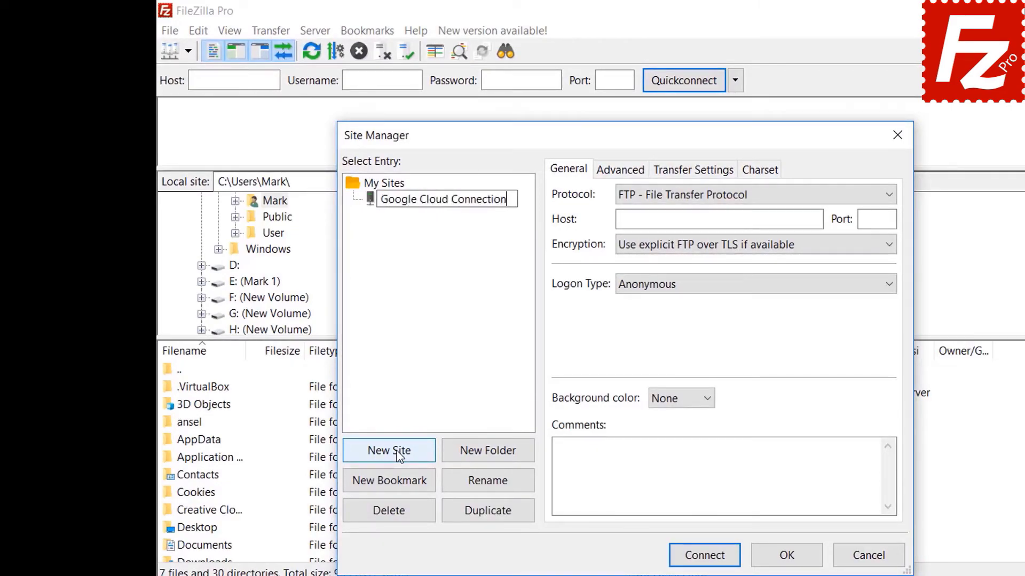
key(Return)
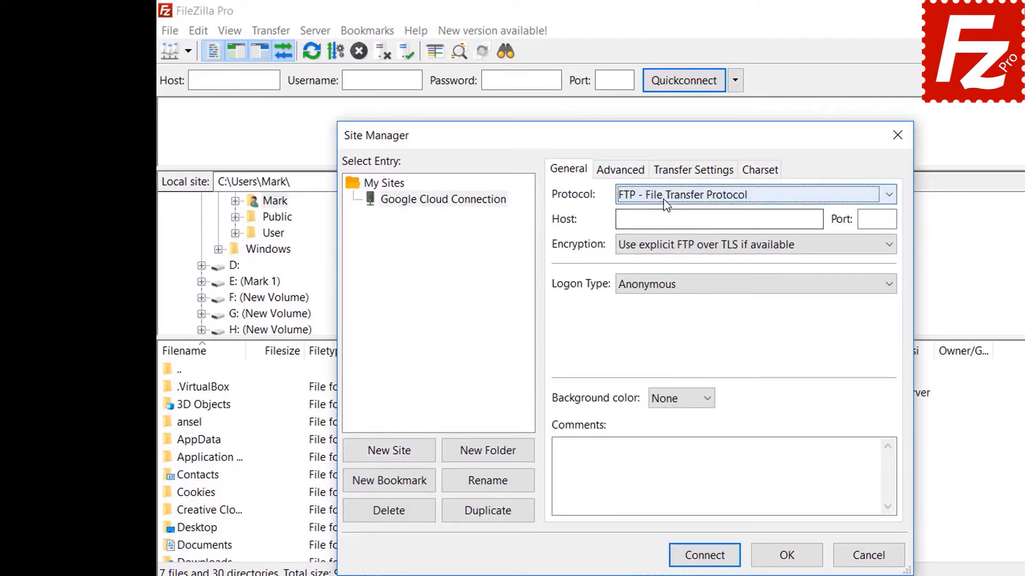
- Set Google Cloud Storage protocol, project ID filezilla-pro and the account e-mail, then connect
click(663, 197)
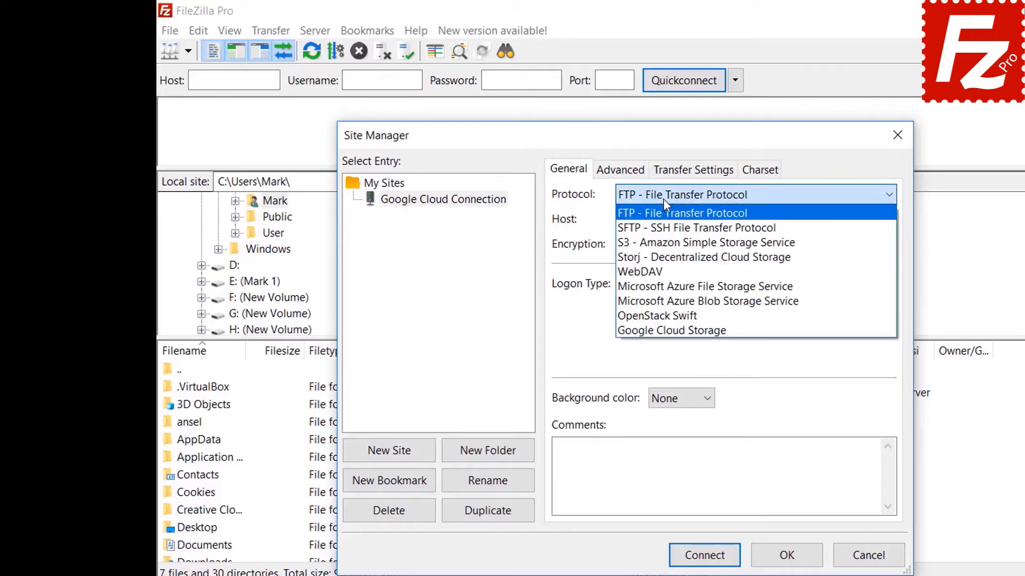
click(656, 331)
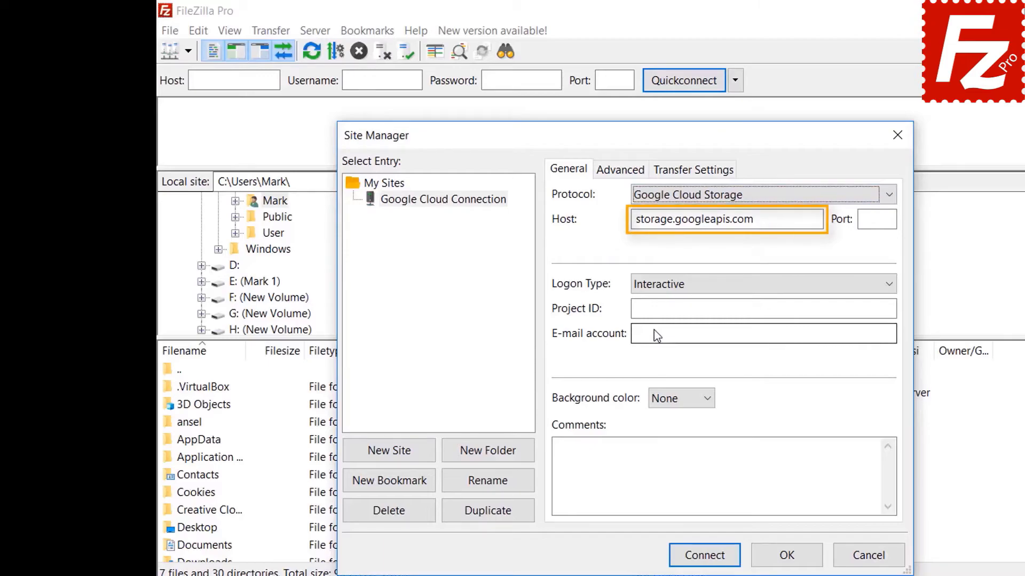
text(filezi)
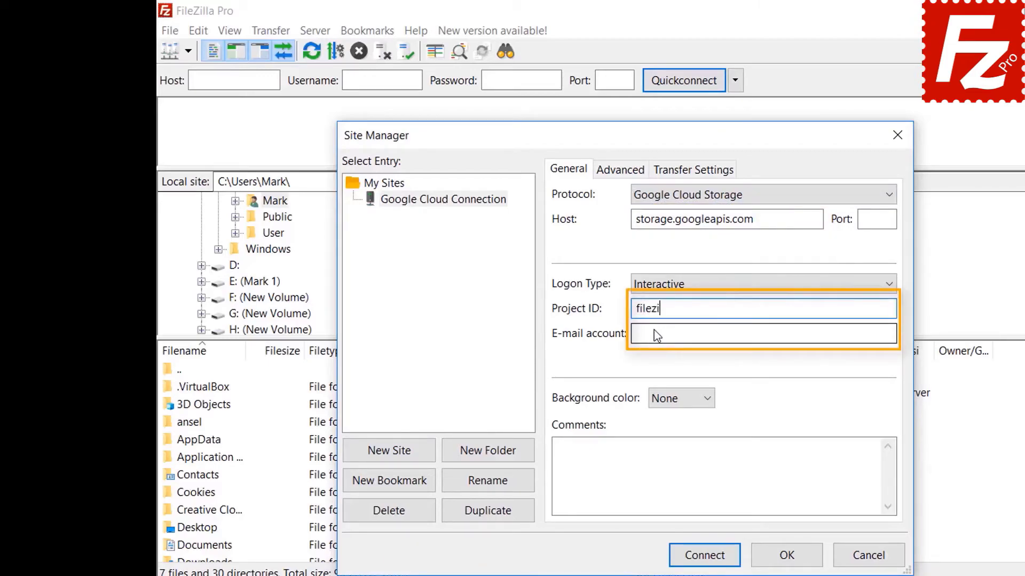
text(lla-pro)
key(Tab)
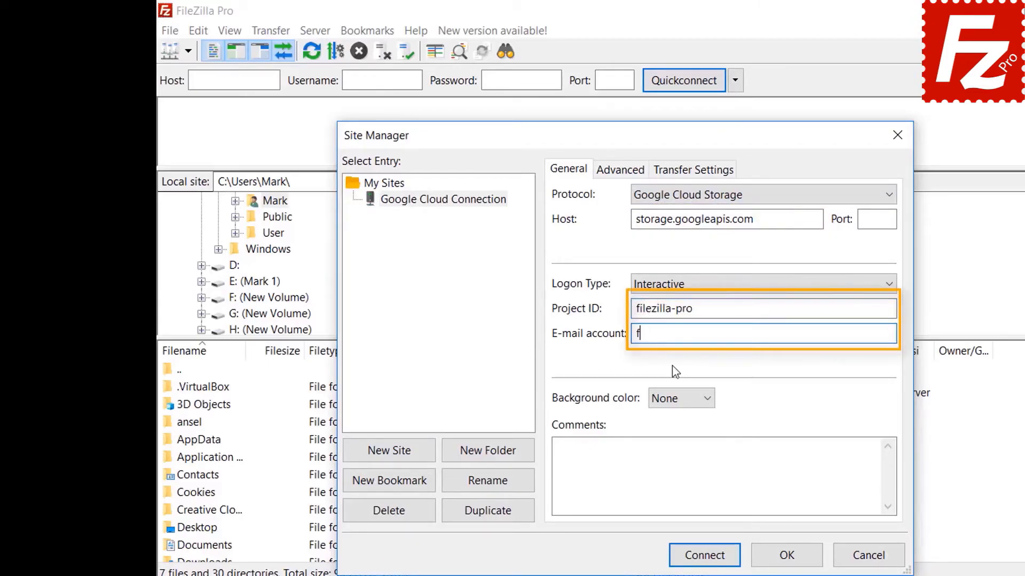
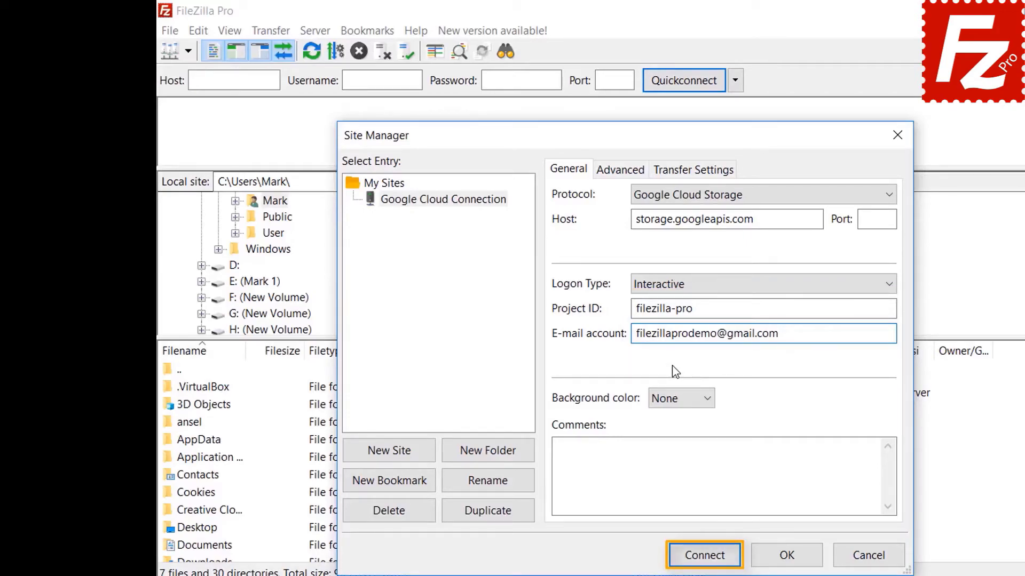
click(705, 556)
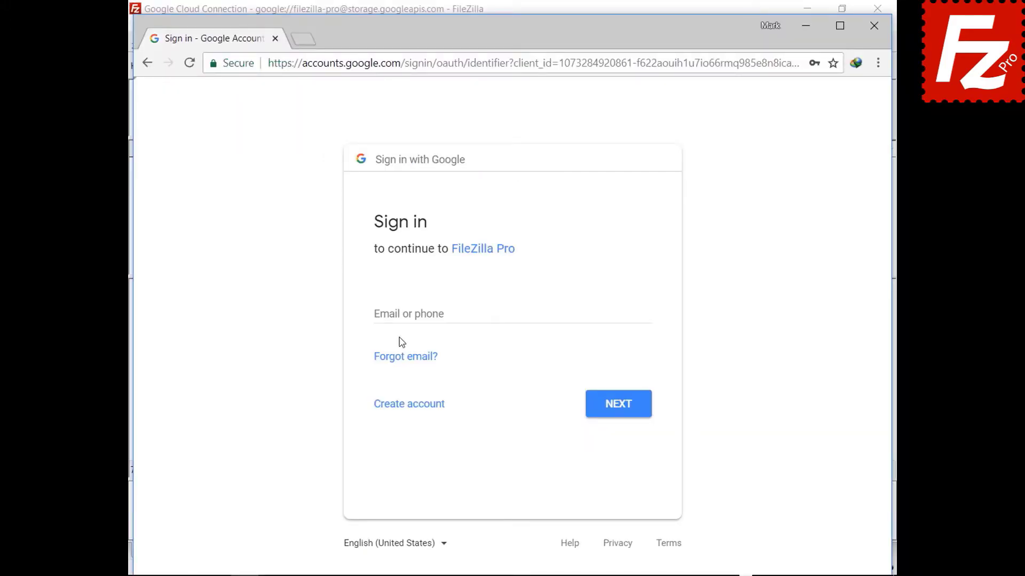
- Sign in with the Google account's e-mail and password, allow FileZilla Pro access, and close the thank-you page
click(403, 314)
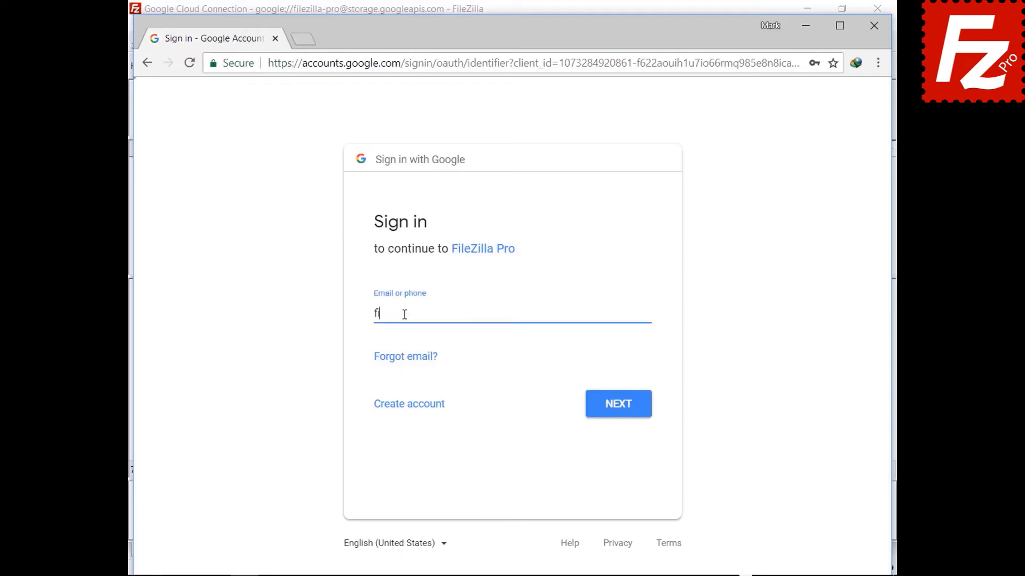
click(618, 411)
text(•••••••••)
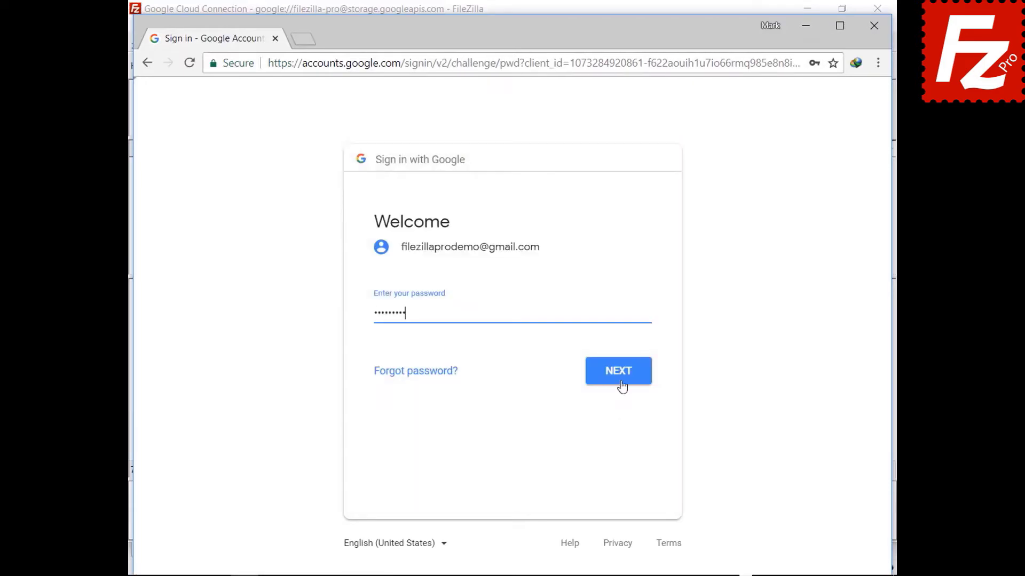
click(621, 380)
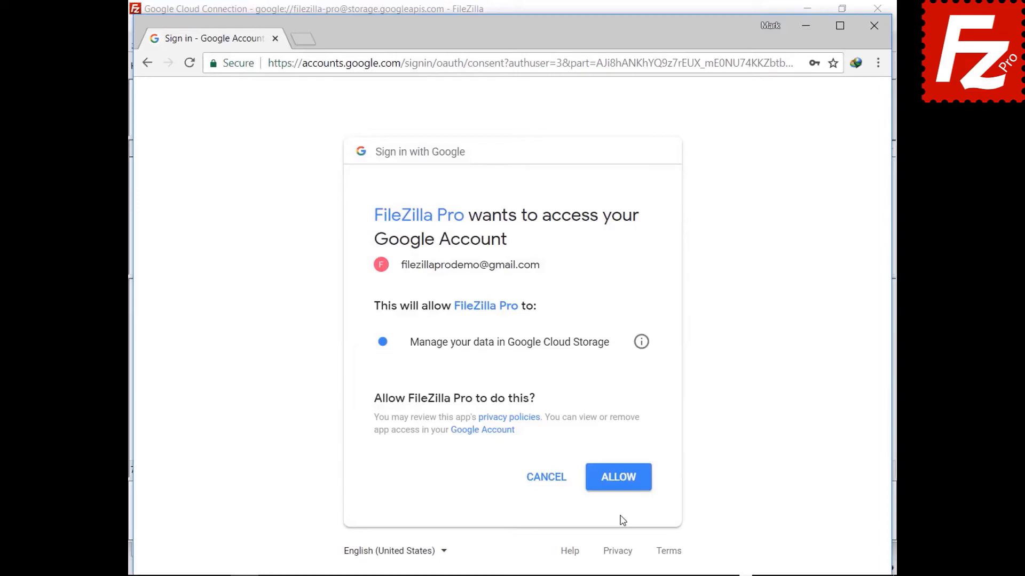
click(619, 488)
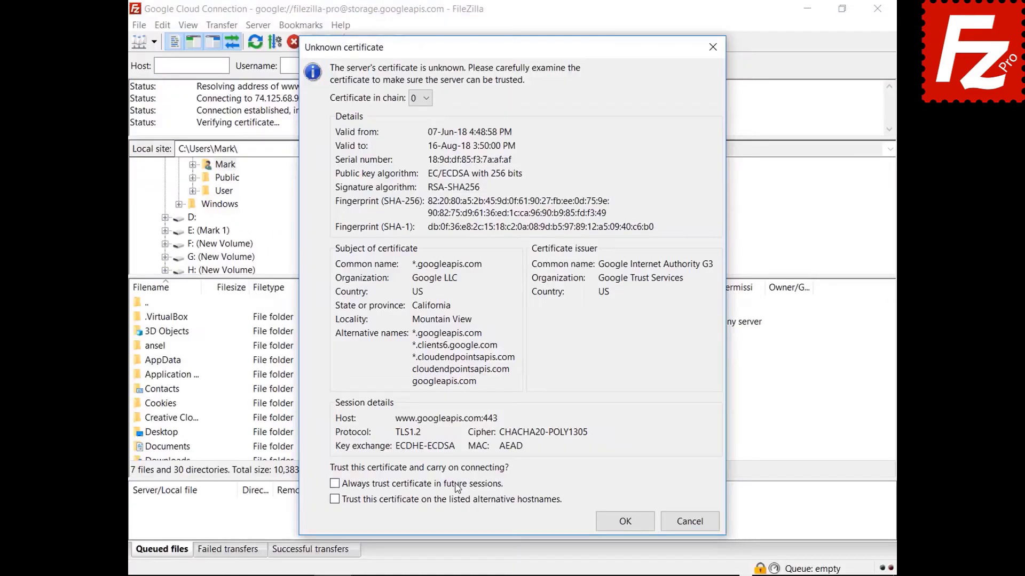
click(456, 484)
click(453, 500)
click(597, 530)
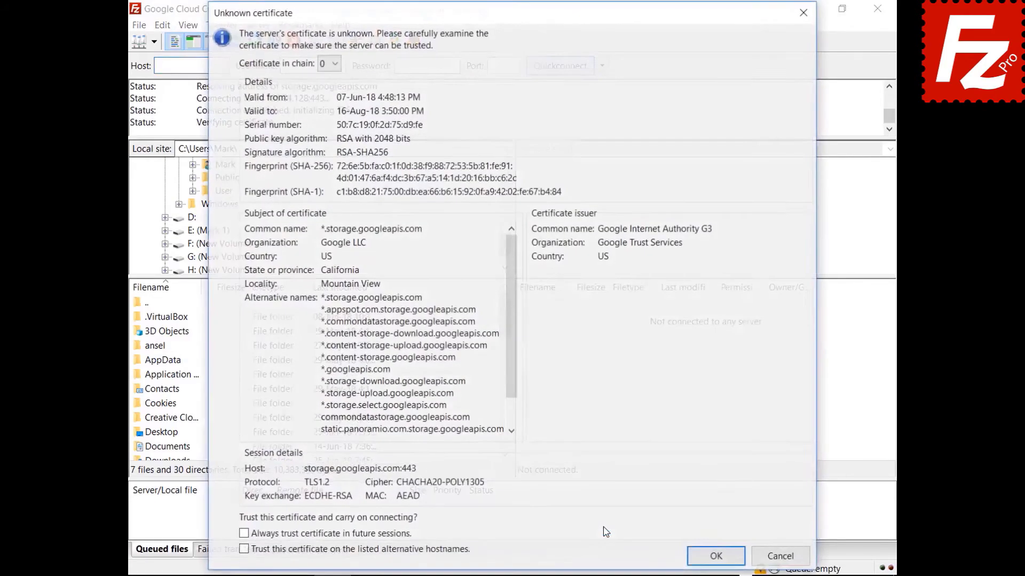
click(699, 556)
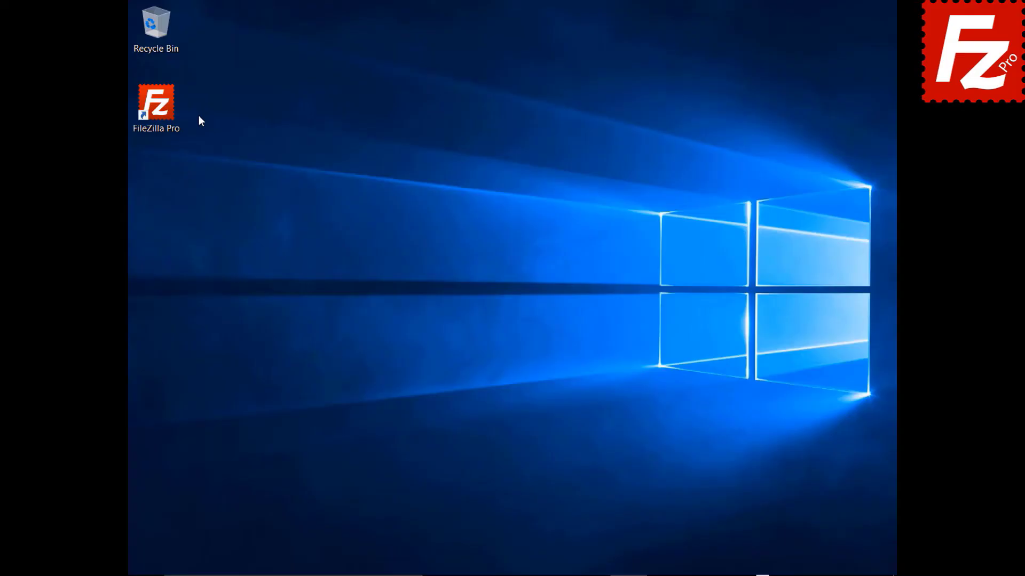
- Launch FileZilla Pro and add a new Site Manager entry named 'Dropbox'
double_click(162, 110)
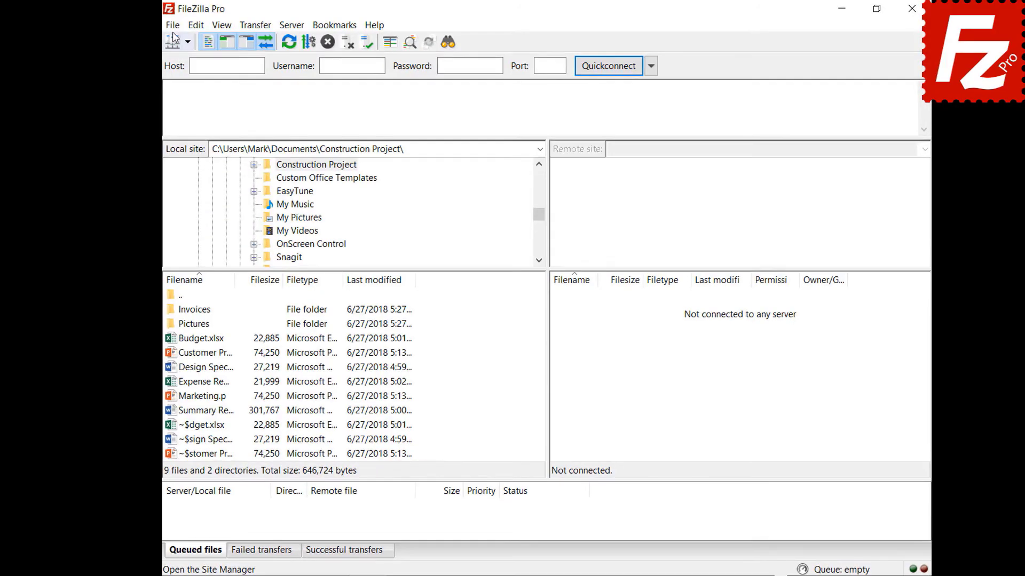
click(154, 24)
click(160, 46)
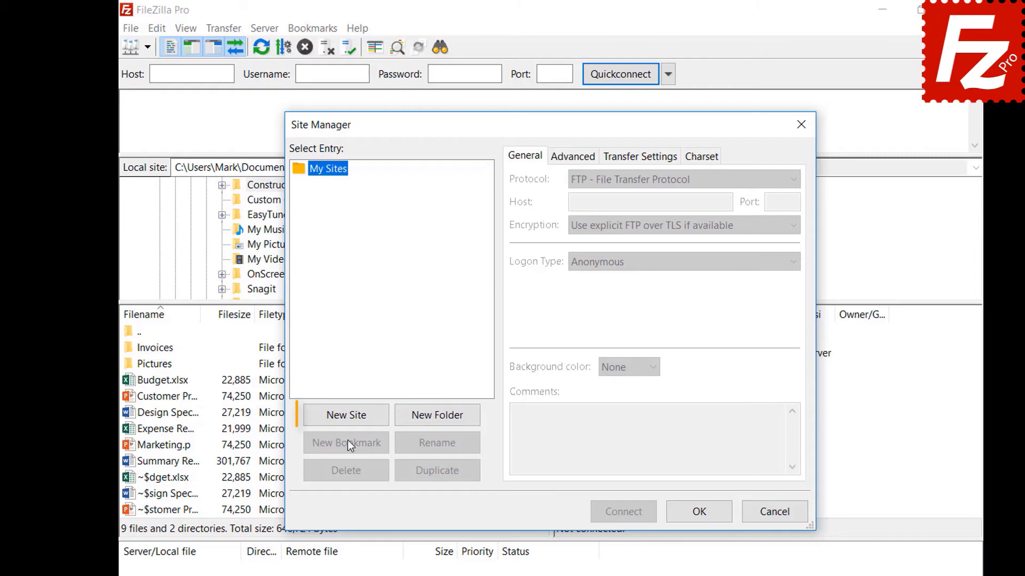
click(347, 416)
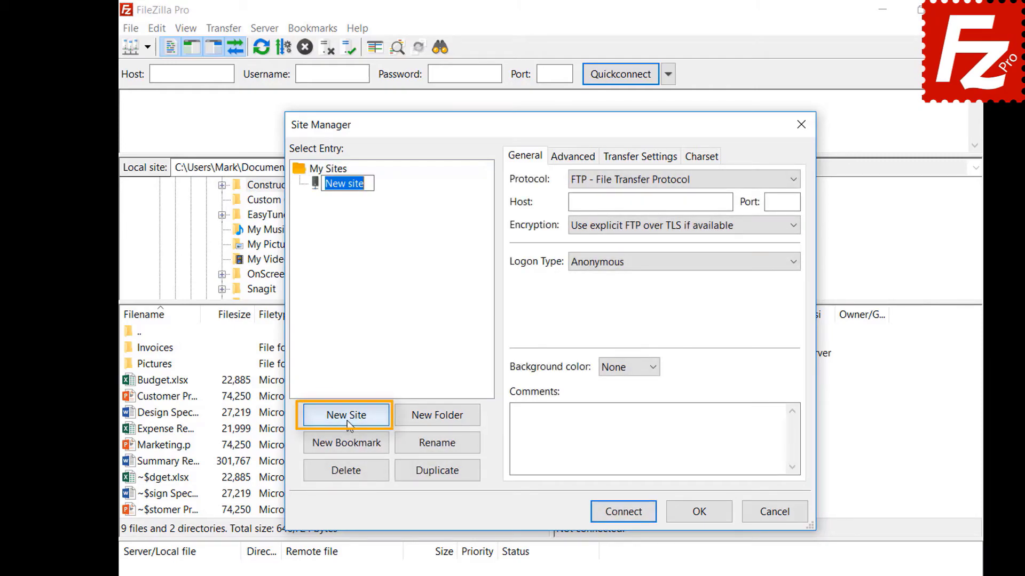
text(D)
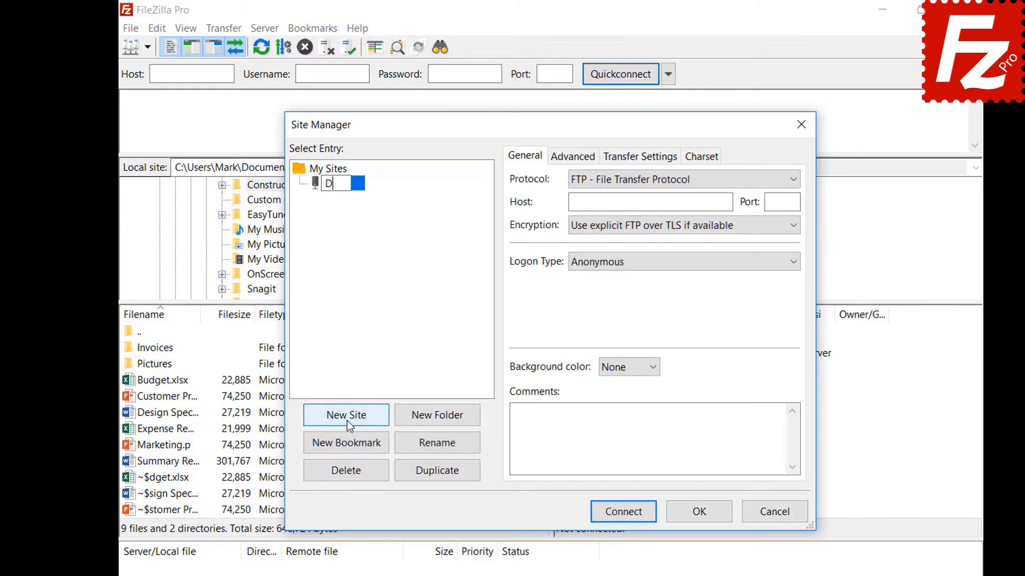
text(ropbox)
- Set the site's protocol to Dropbox and connect
click(748, 180)
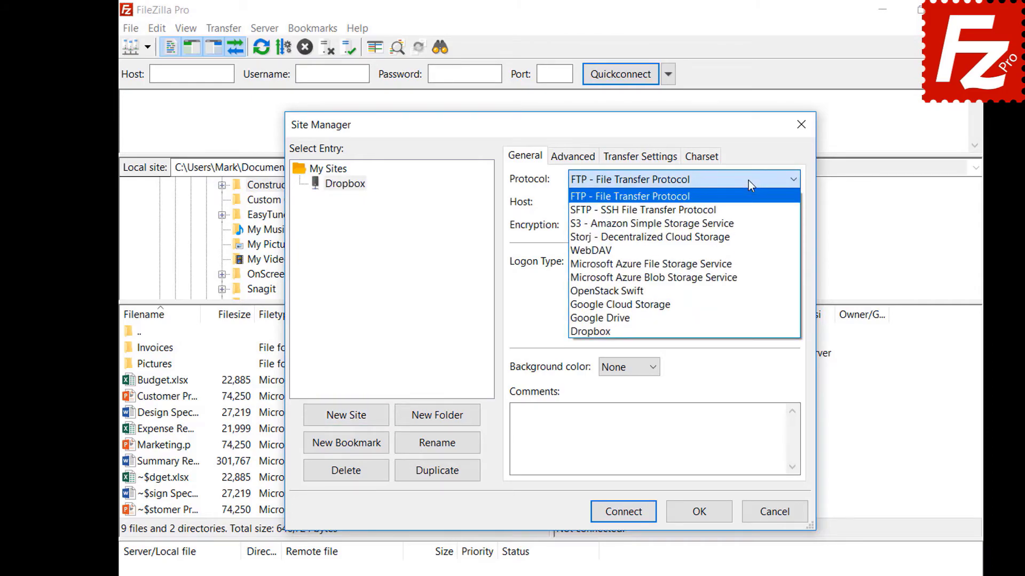
click(749, 332)
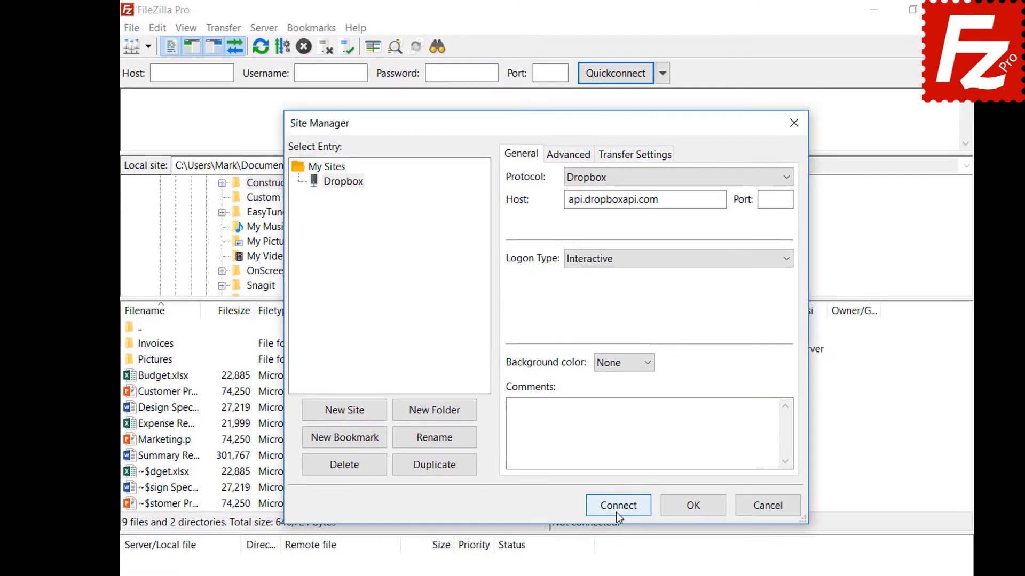
click(618, 513)
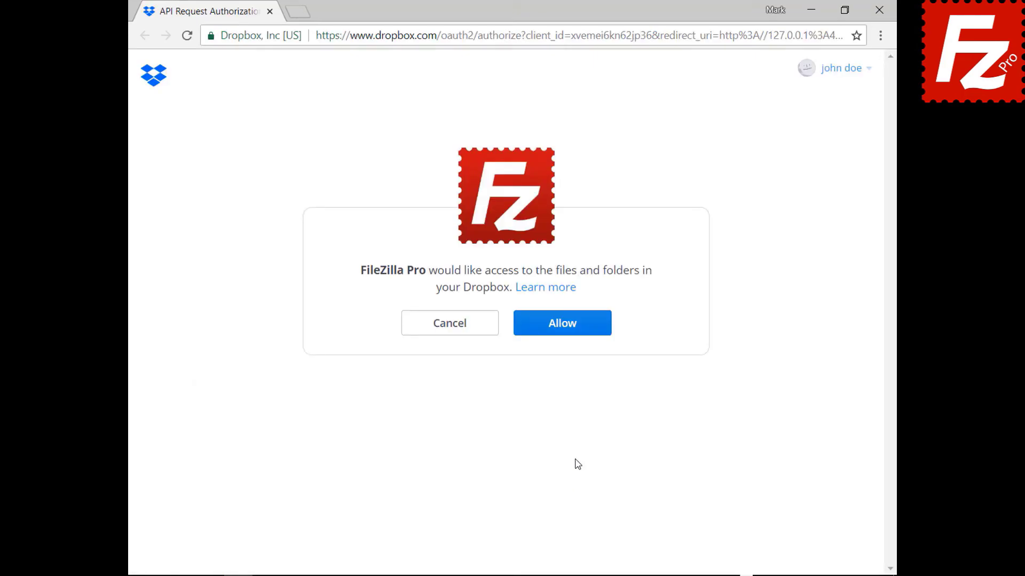
- Approve FileZilla Pro on the Dropbox API Request Authorization page
click(571, 334)
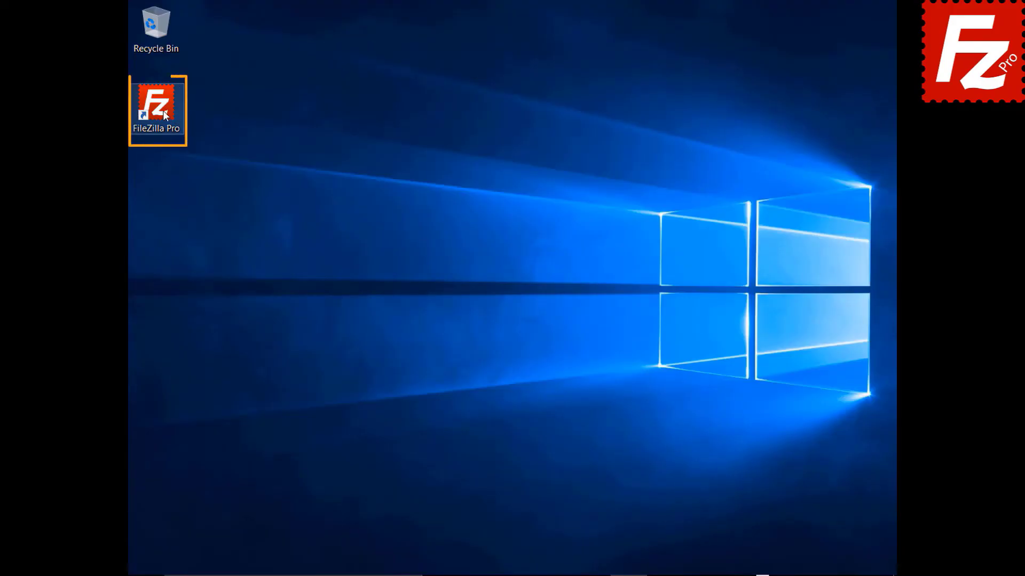
- Launch FileZilla Pro and add a new Site Manager entry named 'OneDrive'
double_click(163, 110)
click(137, 25)
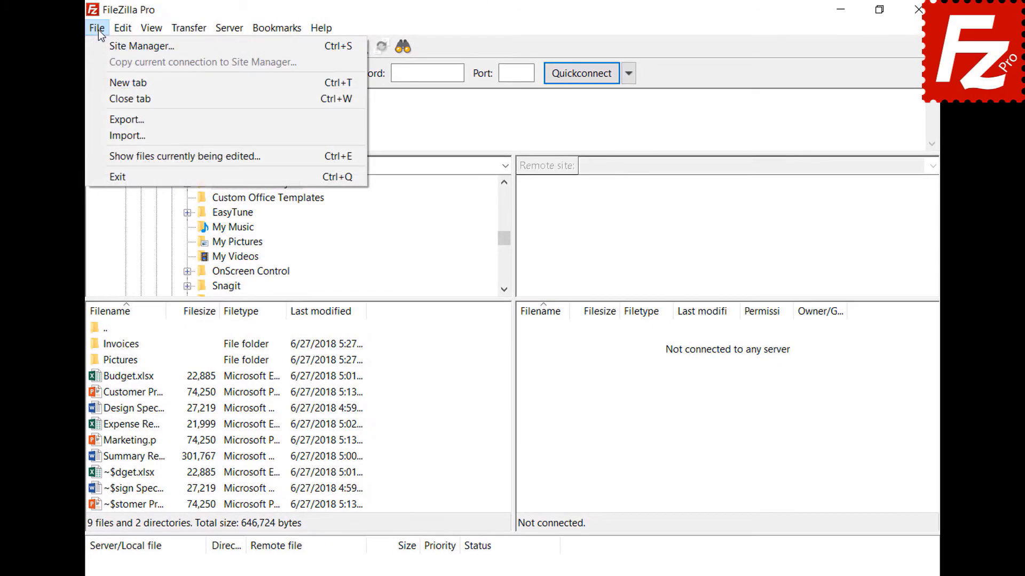
click(99, 43)
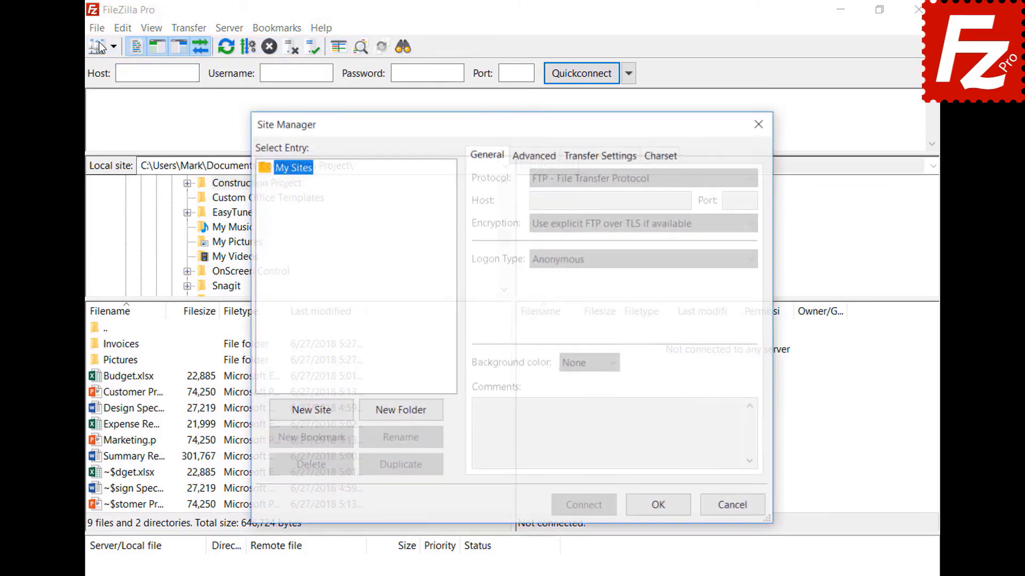
click(316, 412)
text(OneD)
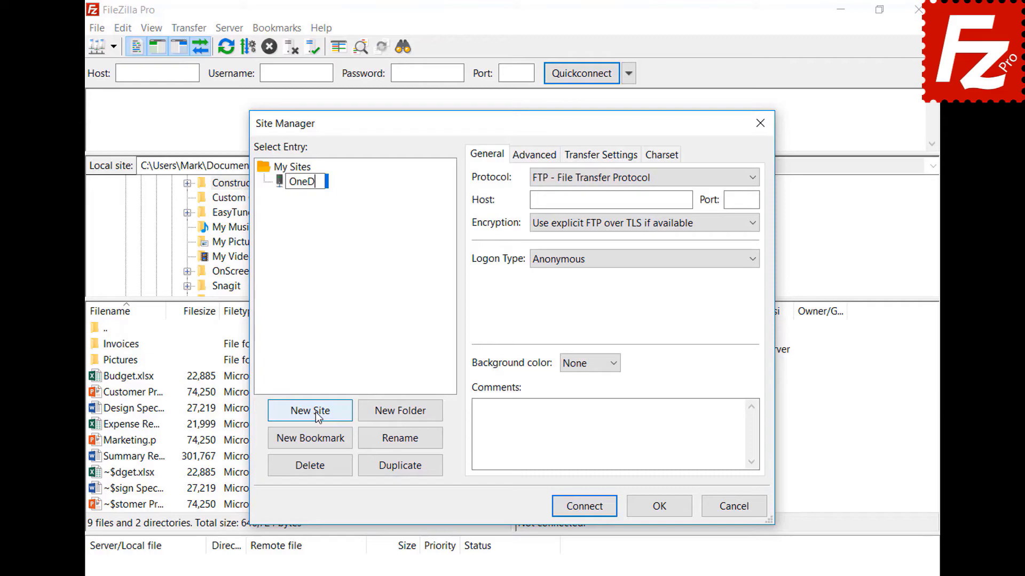
text(rive)
- Set the site's protocol to Microsoft OneDrive and connect
click(584, 178)
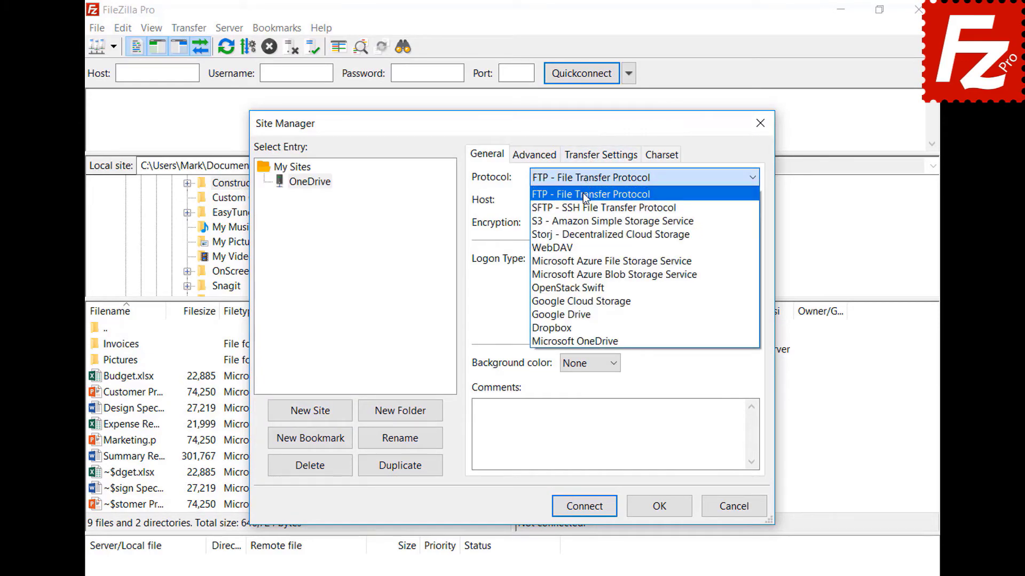
click(587, 341)
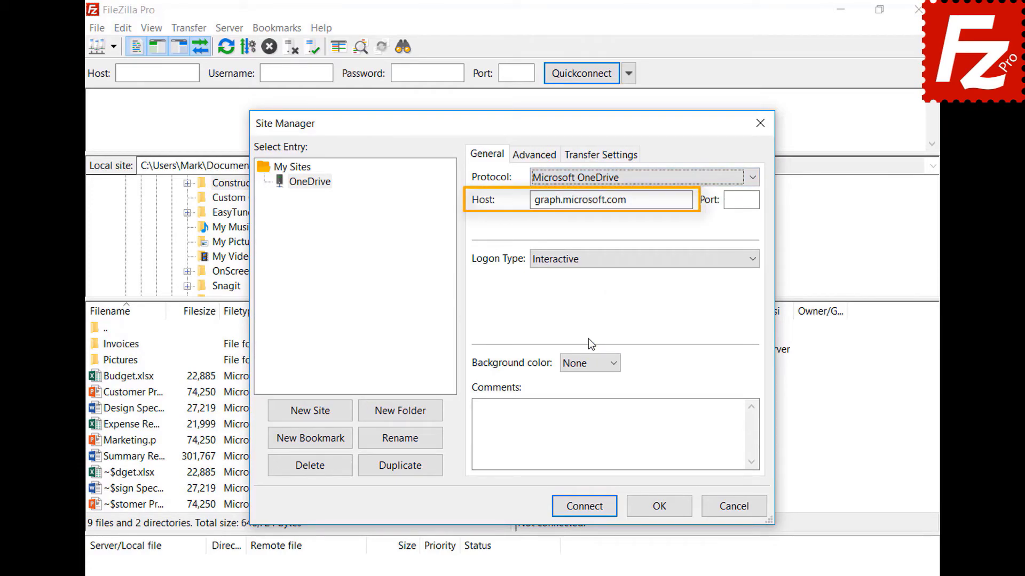
click(582, 507)
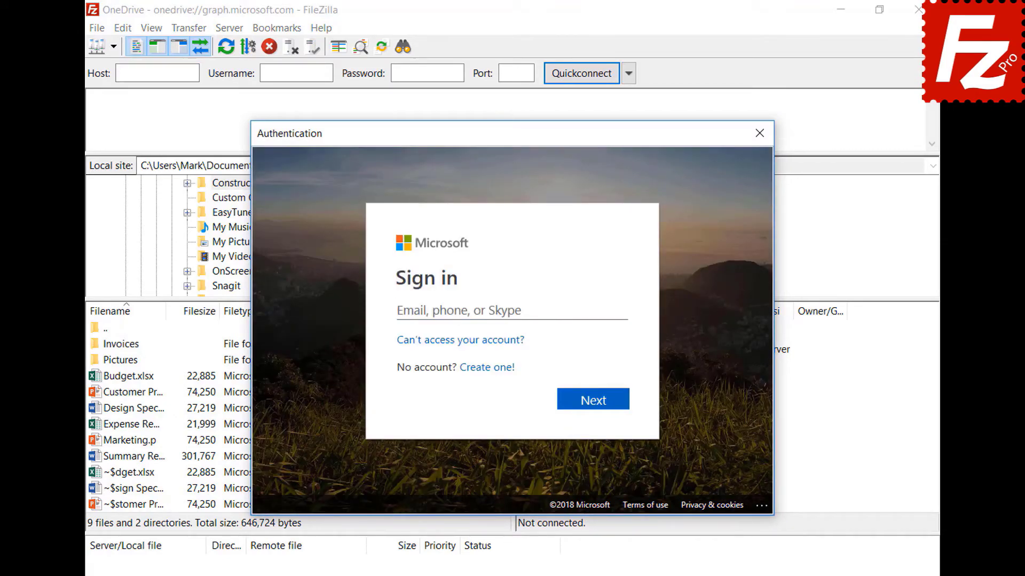
- Sign in with the Microsoft account e-mail and password, then accept FileZilla Pro's permission request
click(573, 312)
key(ctrl+v)
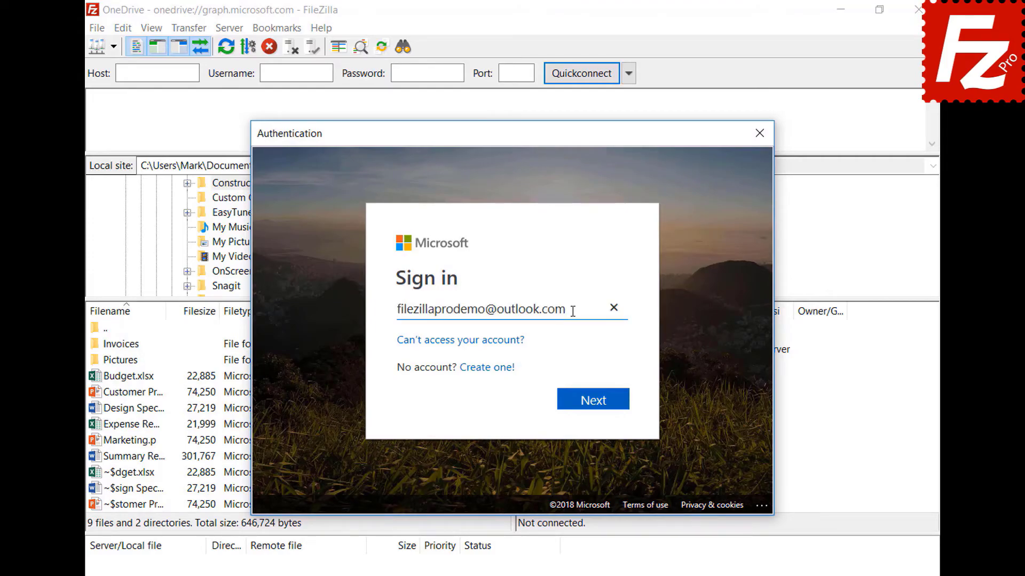
click(595, 408)
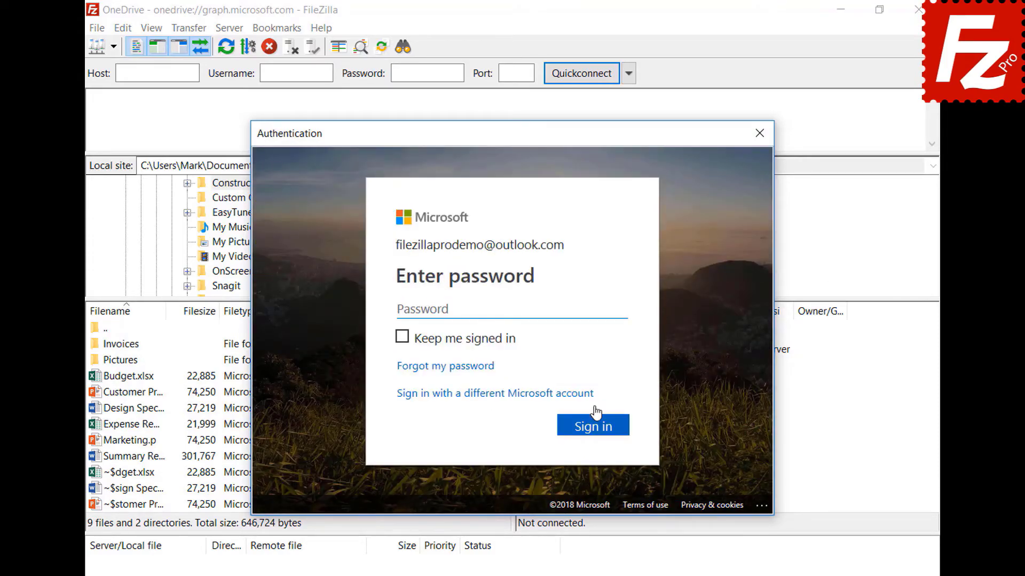
key(ctrl+v)
click(600, 440)
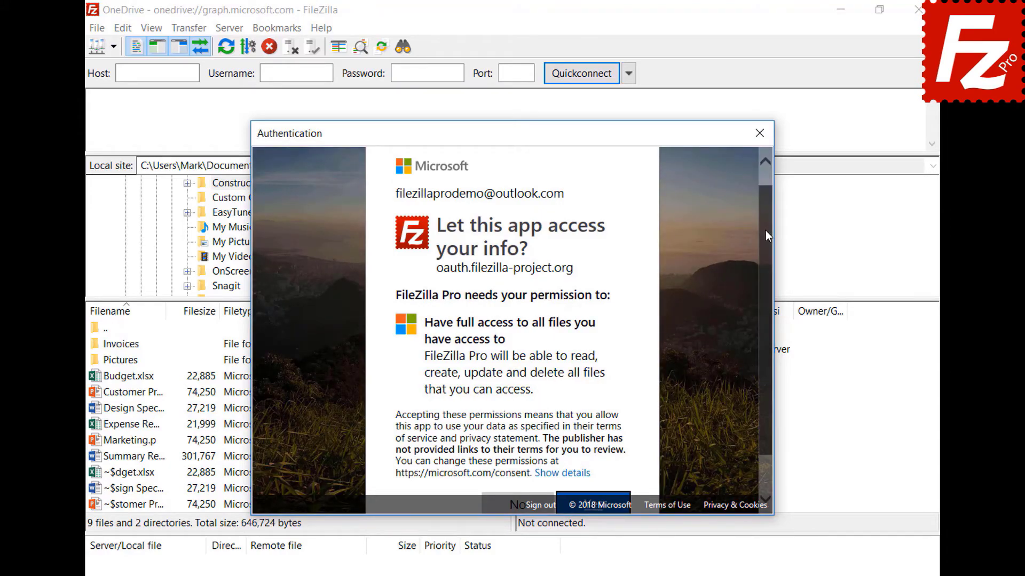
scroll(765, 230, down, 2)
click(597, 462)
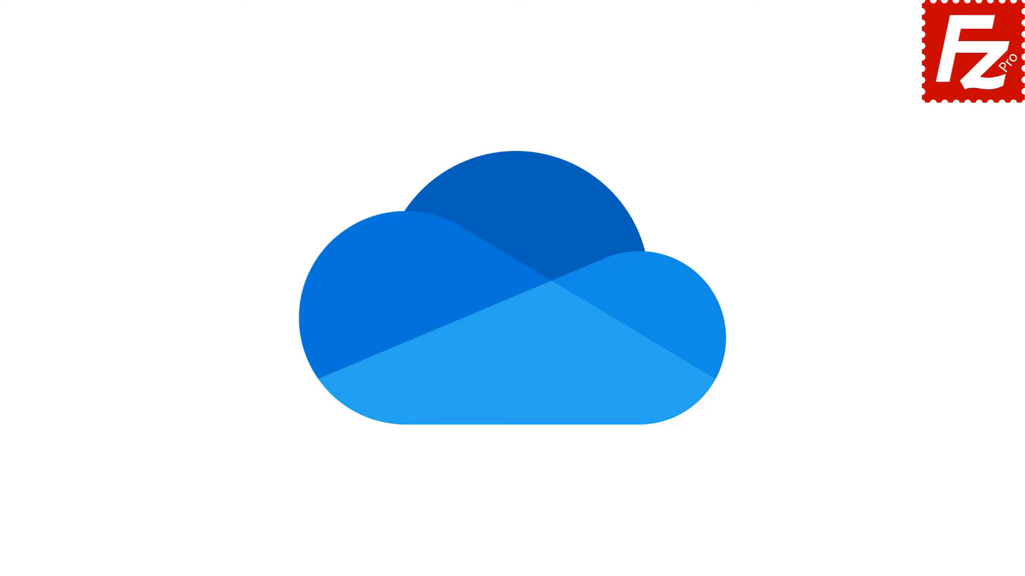
- Add a new My Sites entry named OneDrive with protocol Microsoft OneDrive
click(117, 145)
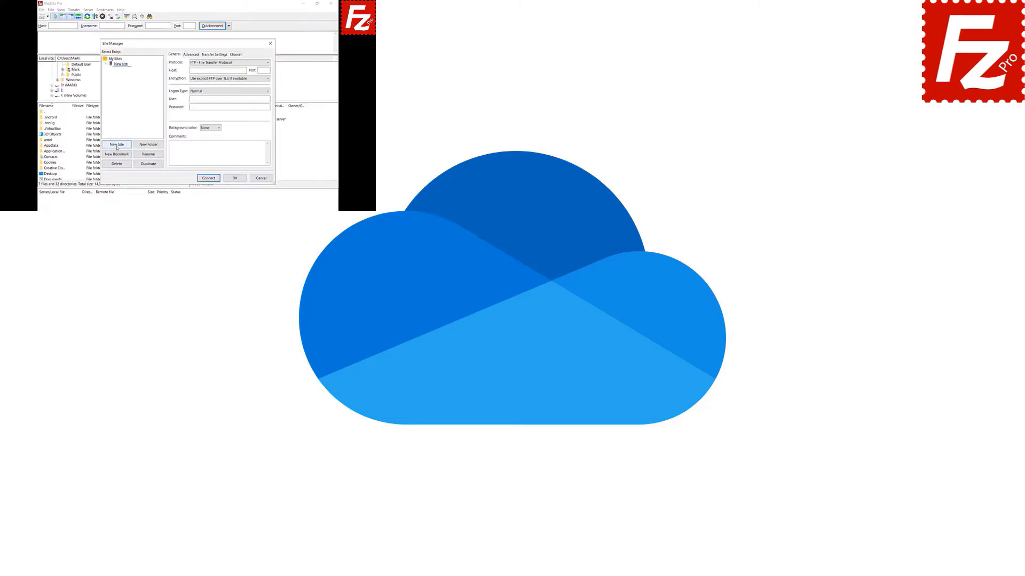
text(OneDrive)
click(267, 63)
click(268, 120)
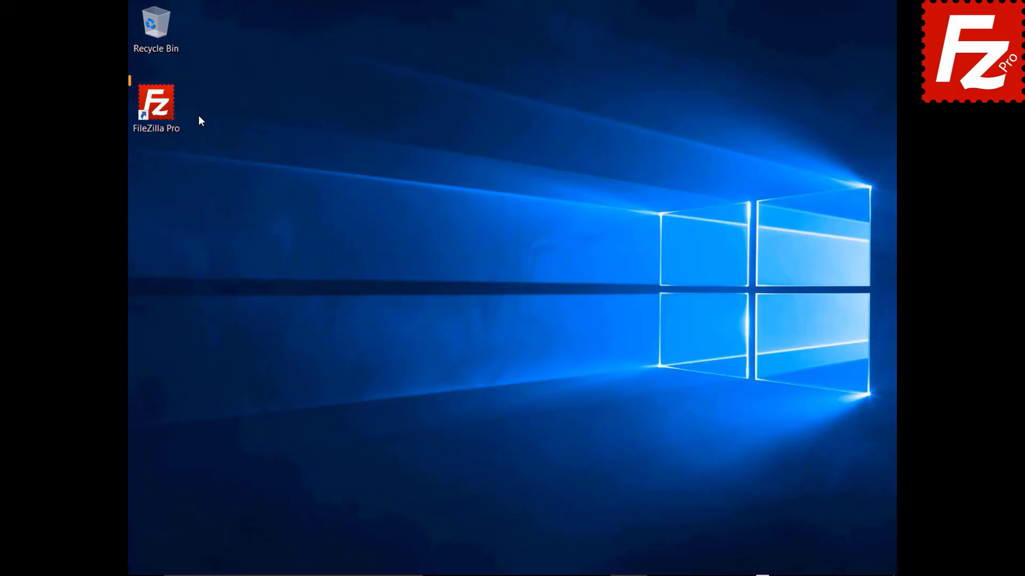
- Launch FileZilla Pro and connect to the saved OneDrive site from the toolbar site list
double_click(163, 111)
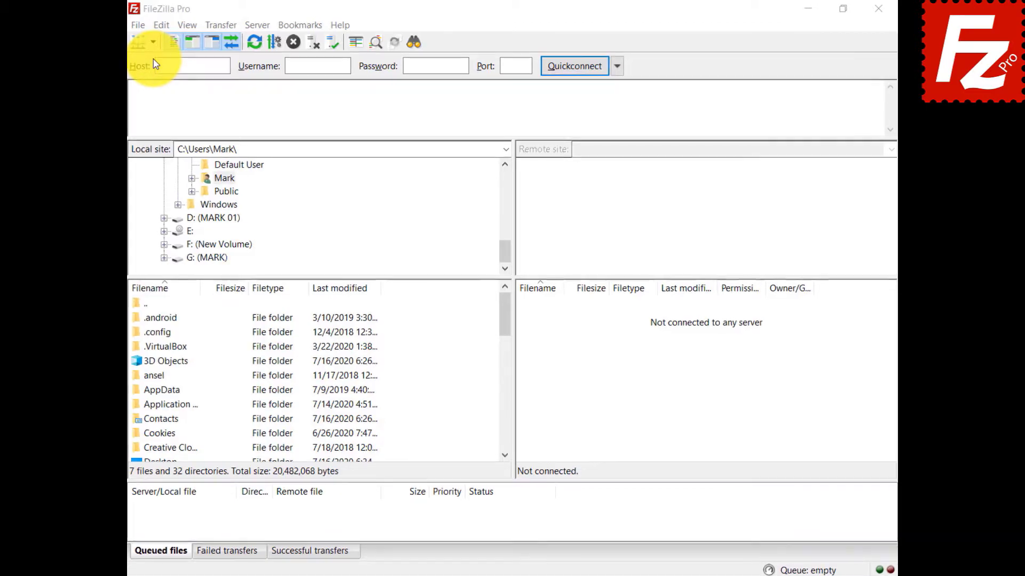
click(135, 46)
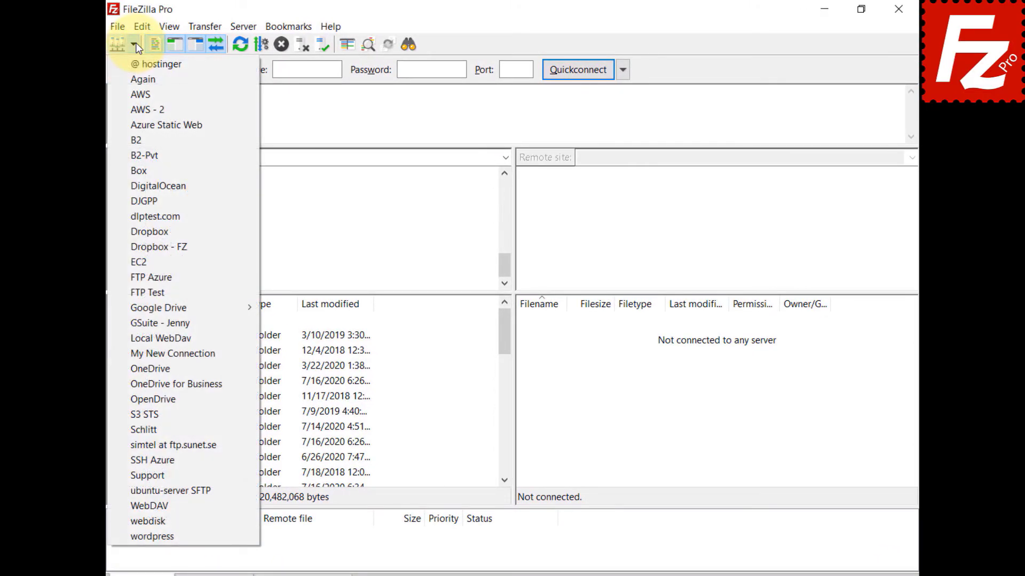
click(139, 368)
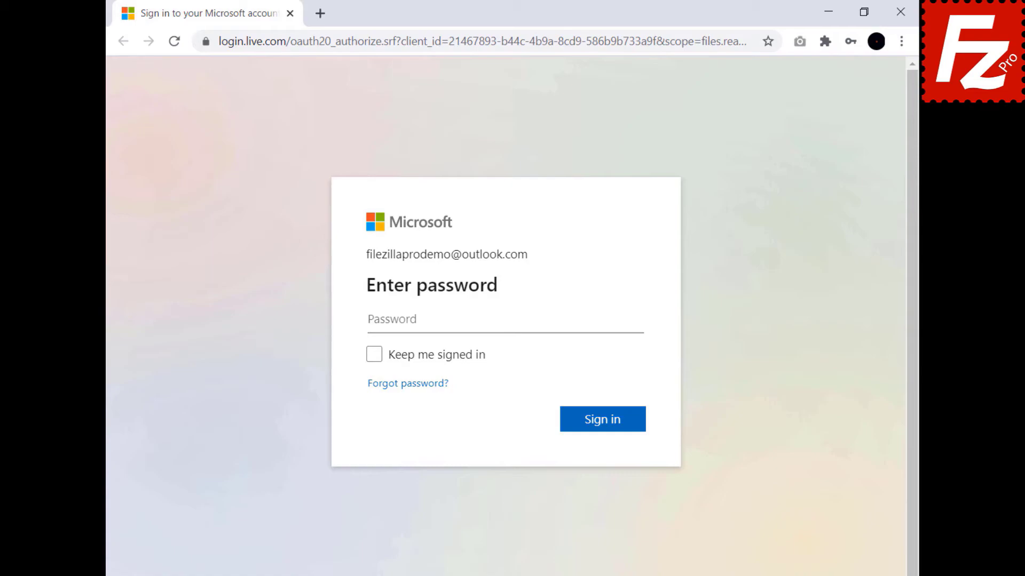
- Sign in with the account password and copy the FileZilla Pro authorization code
key(ctrl+v)
click(605, 423)
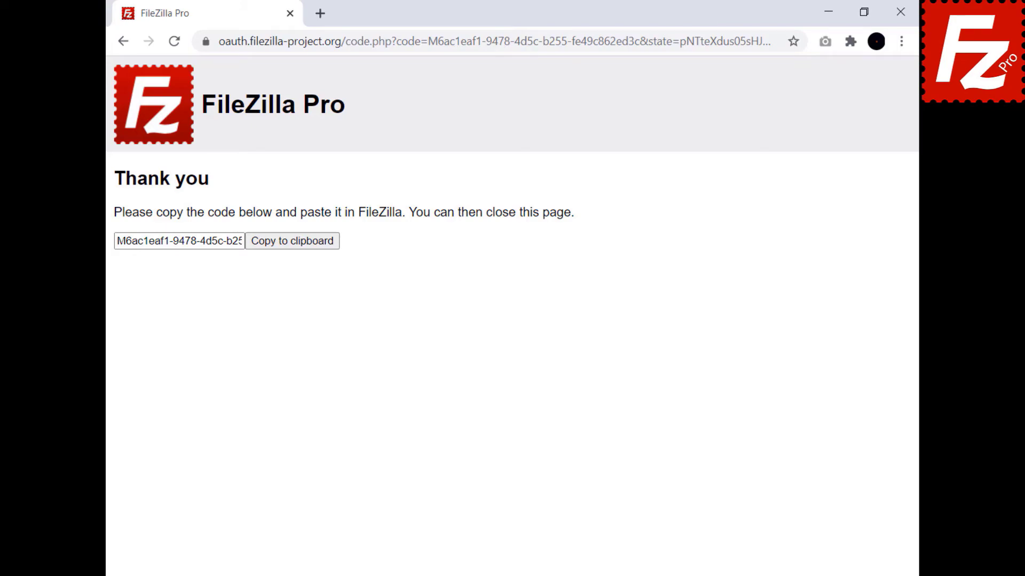
click(292, 245)
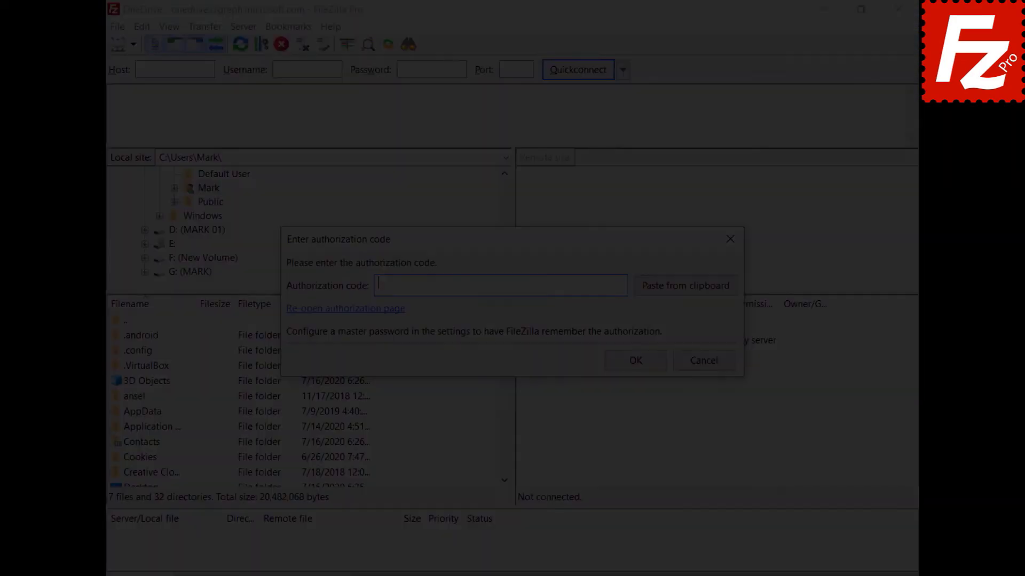
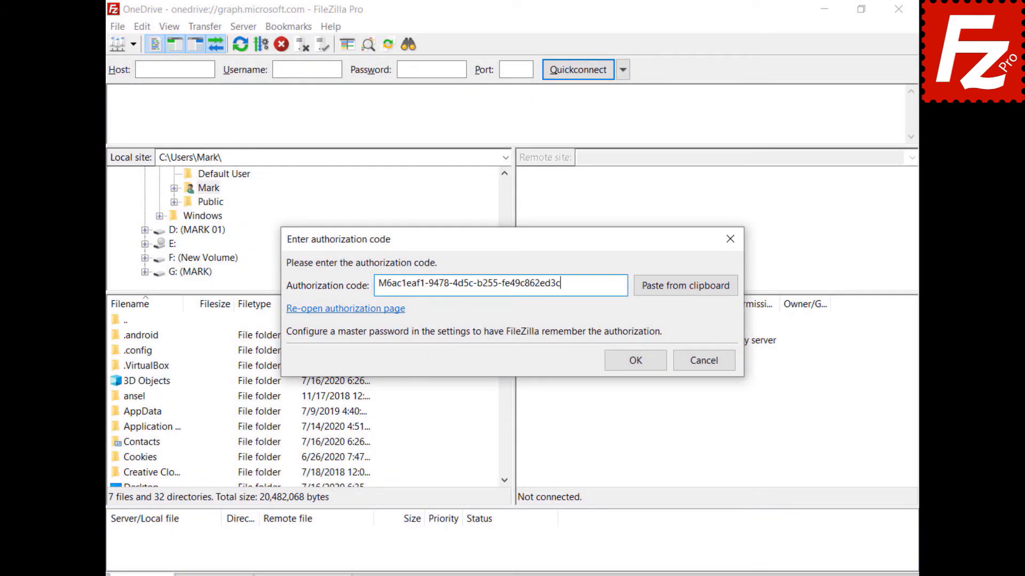
- Submit the pasted authorization code, go to /My Drives/OneDrive/Documents/Construction Project, and select Budget.xlsx
click(642, 360)
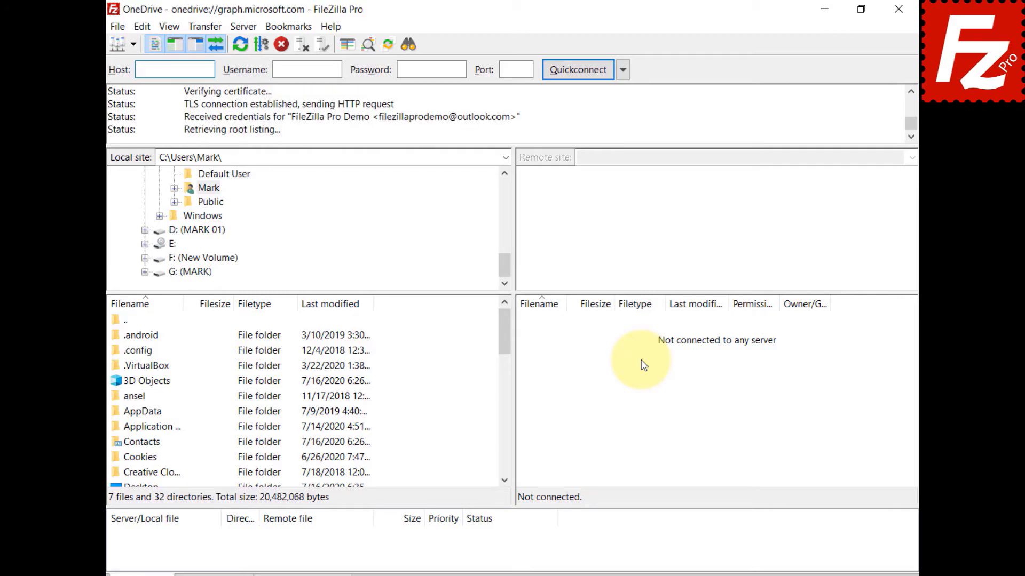
click(581, 157)
text(My Drives/OneDrive/Documents/Construction Project)
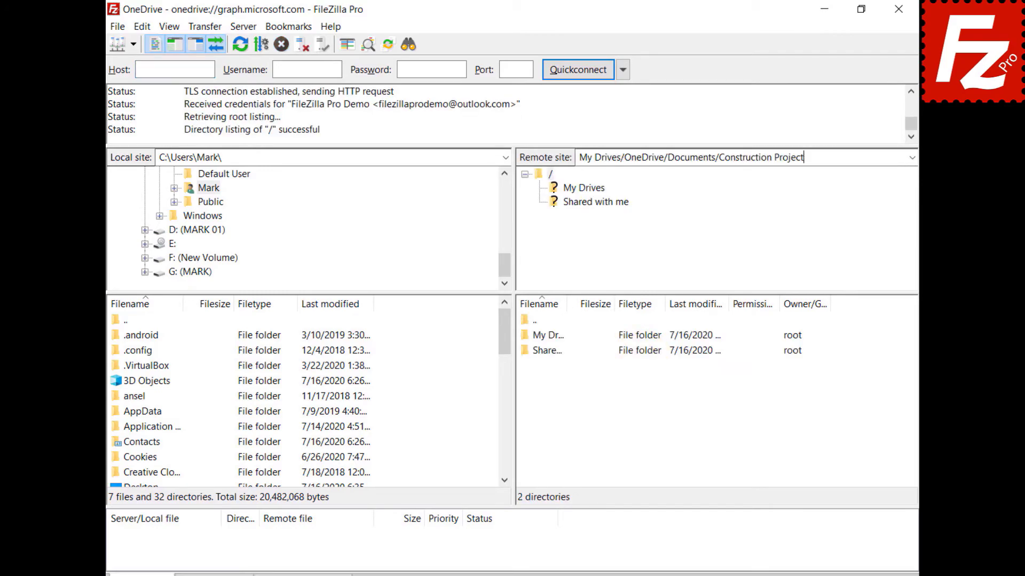
key(Return)
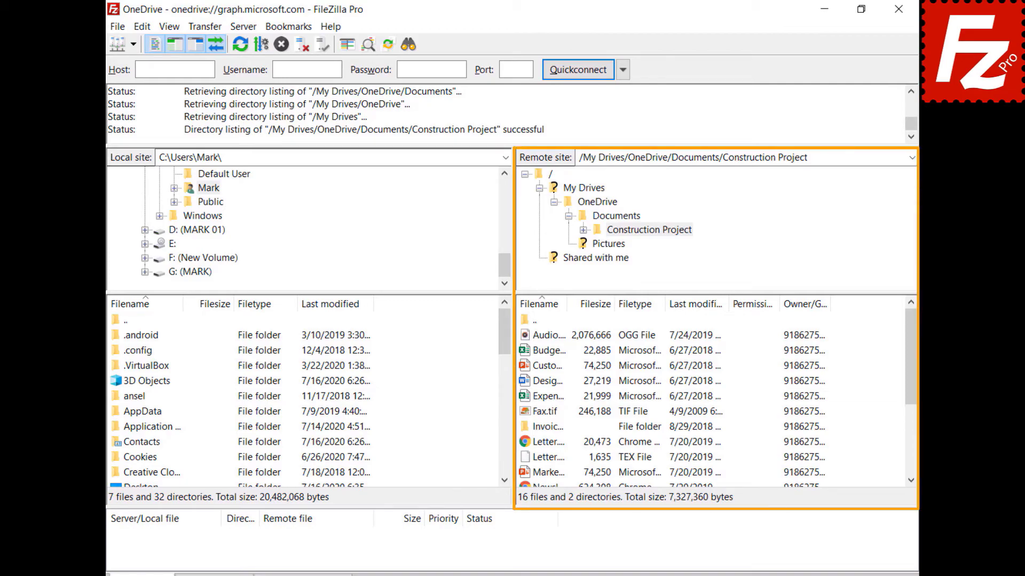
click(525, 352)
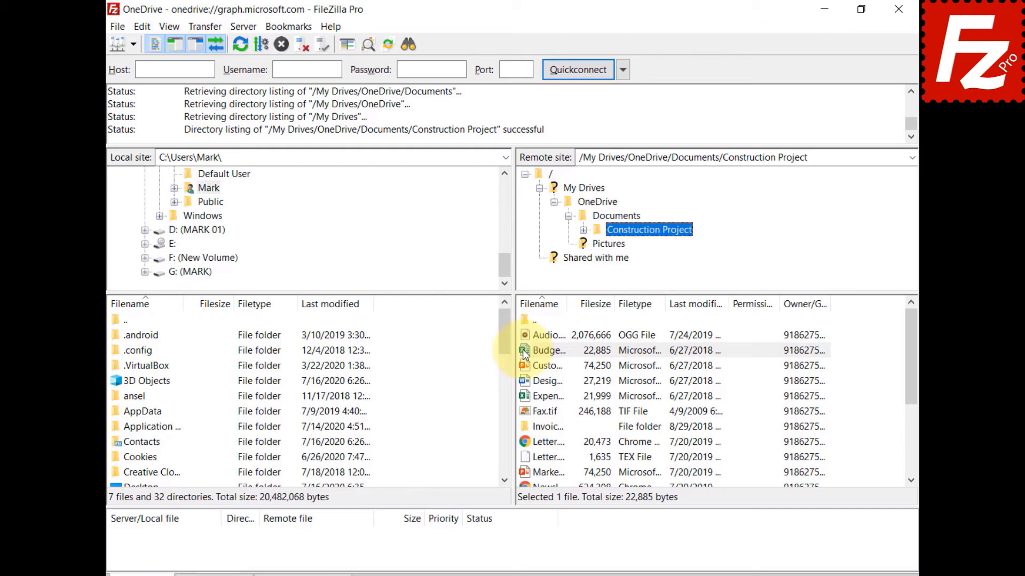
- Open sharing for Budget.xlsx and add the grantee's e-mail with Can Edit permission
right_click(524, 352)
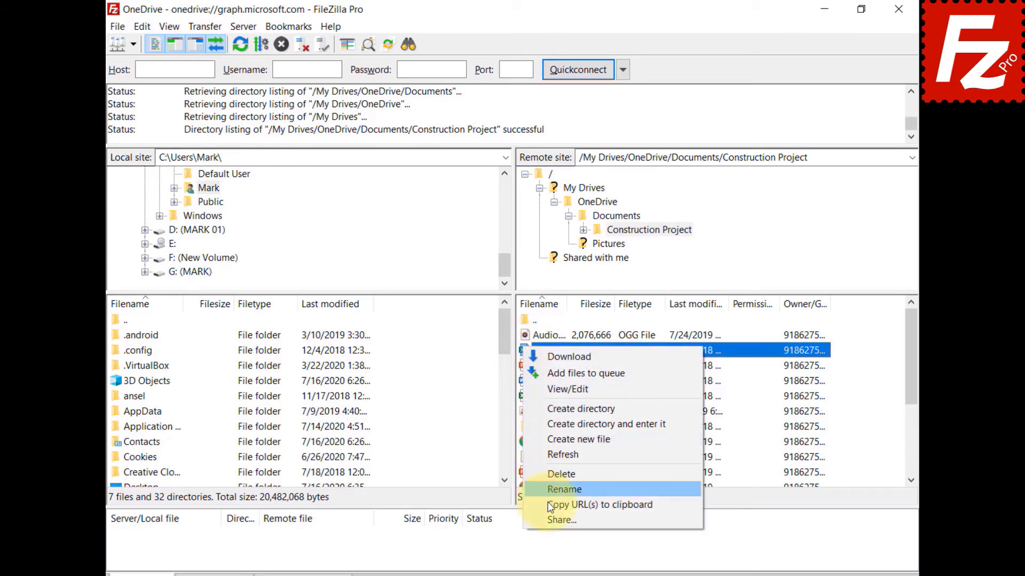
click(550, 518)
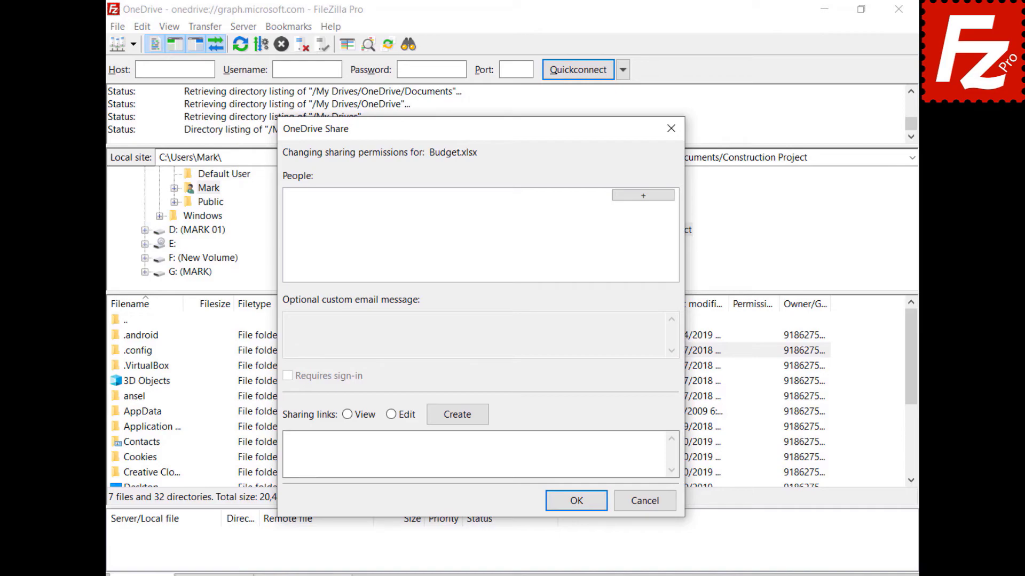
click(643, 198)
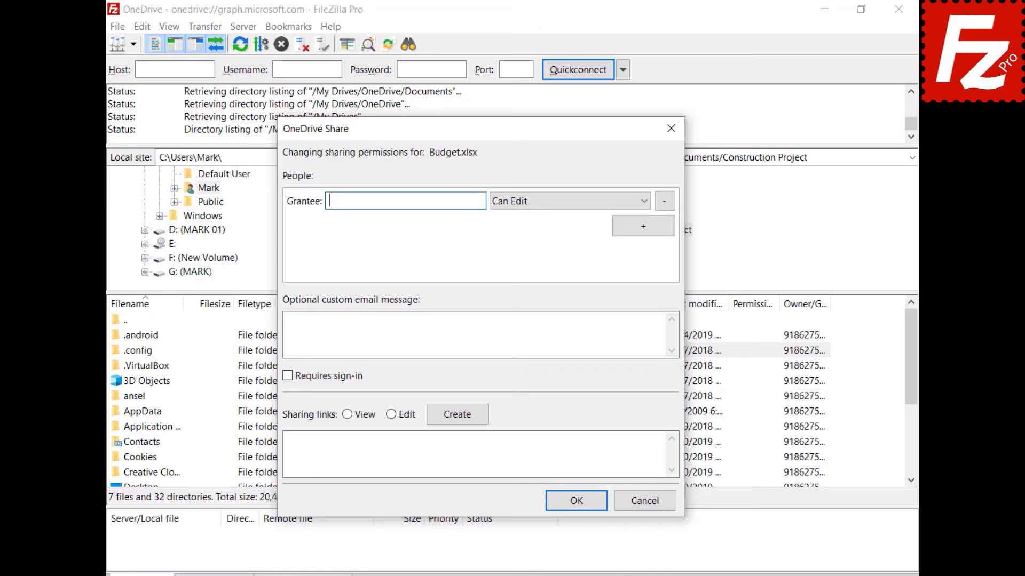
key(ctrl+v)
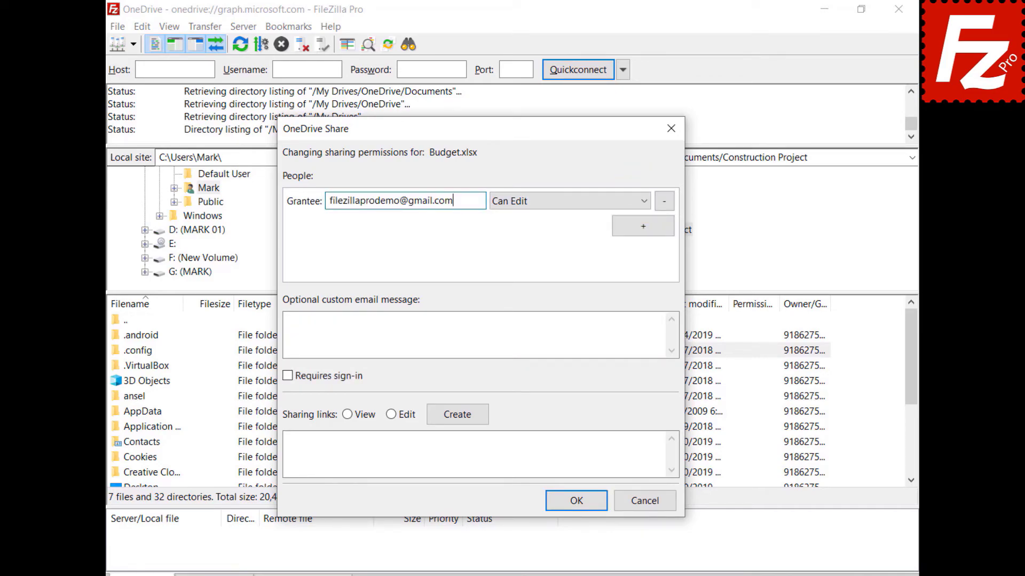
click(542, 207)
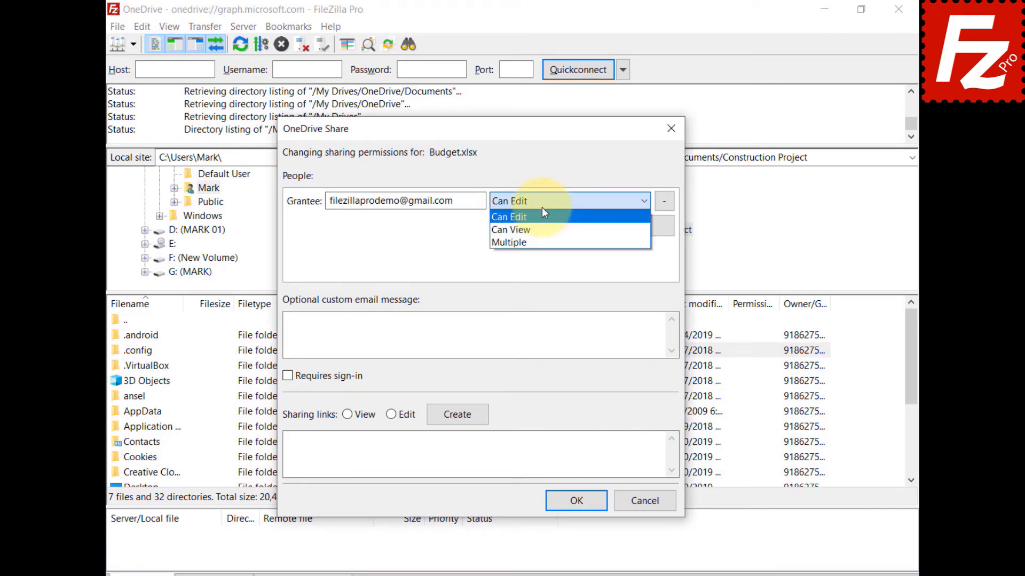
- Add the message 'Shared with Filezilla Pro' and create a View-only sharing link
click(475, 328)
text(Shared with Filezilla Pro)
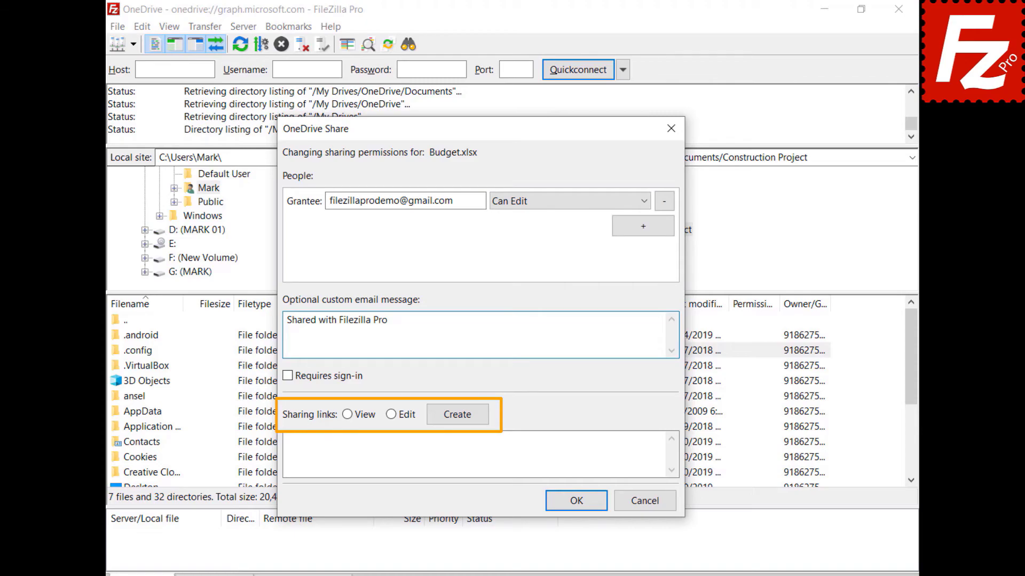
click(348, 415)
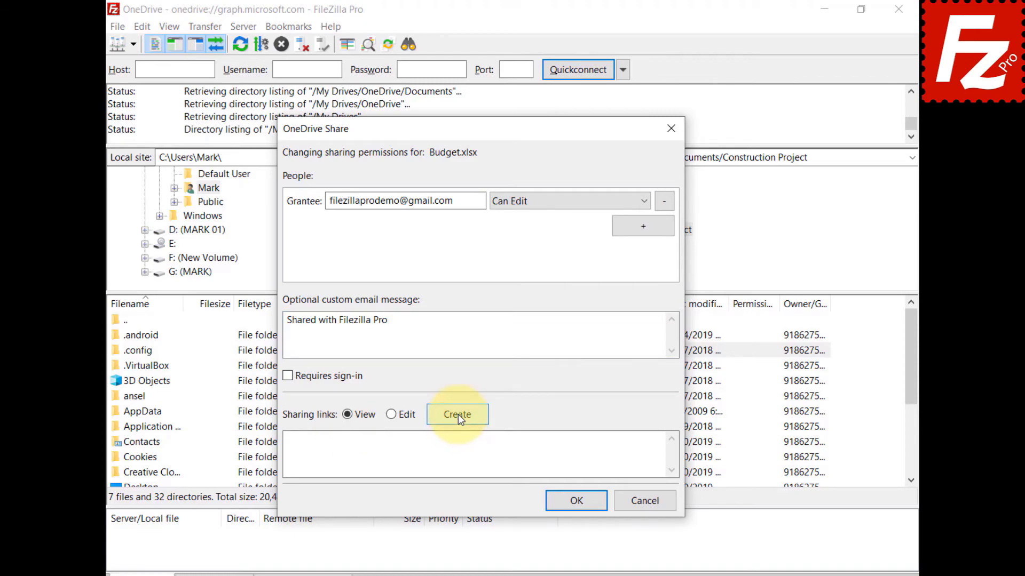
click(458, 415)
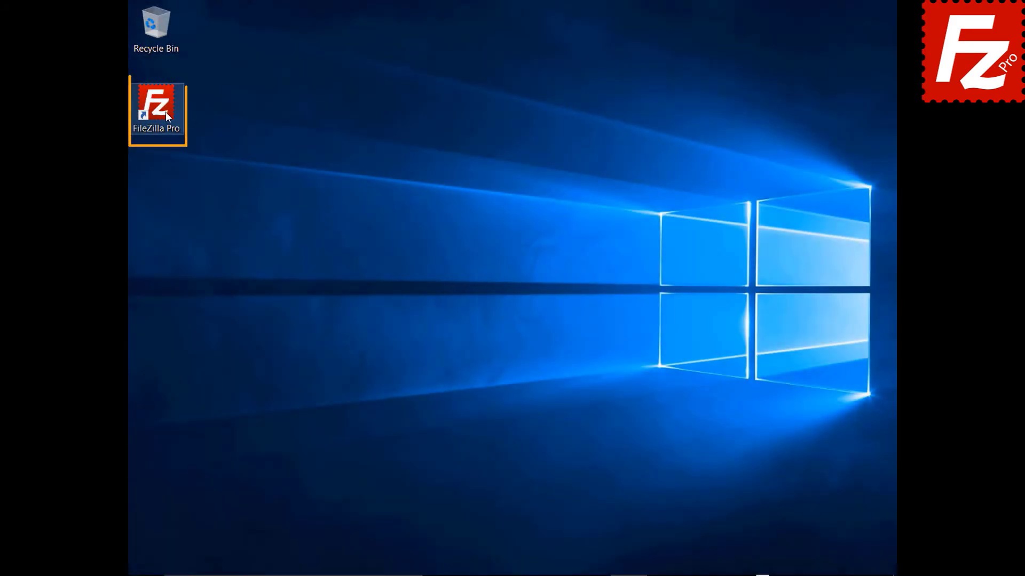
- Launch FileZilla Pro and open the Site Manager from the File menu
double_click(163, 110)
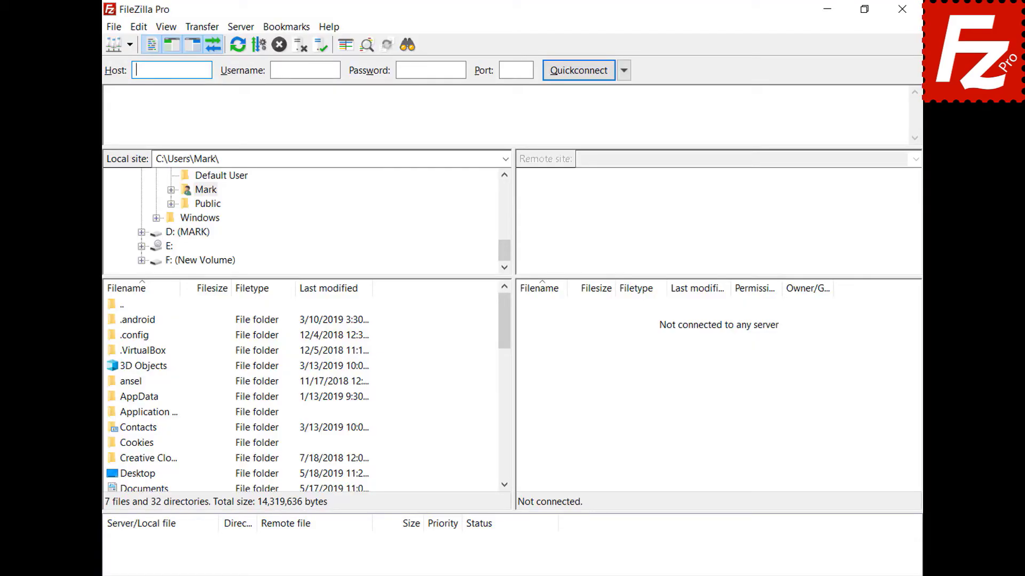
click(117, 28)
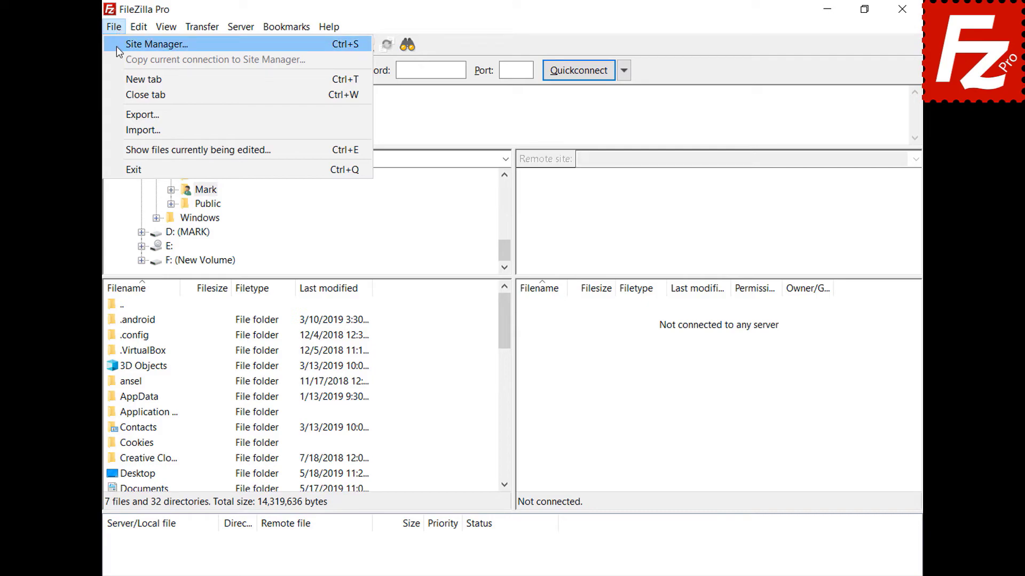
click(116, 46)
- Create a site 'OneDrive for Business' using the Microsoft OneDrive protocol and connect to it
click(324, 399)
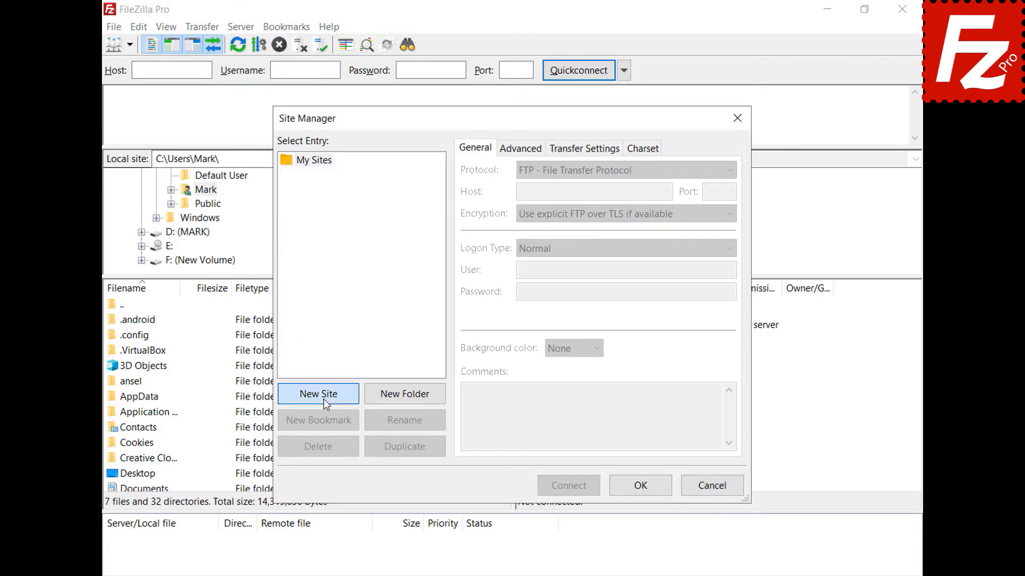
text(OneDrive )
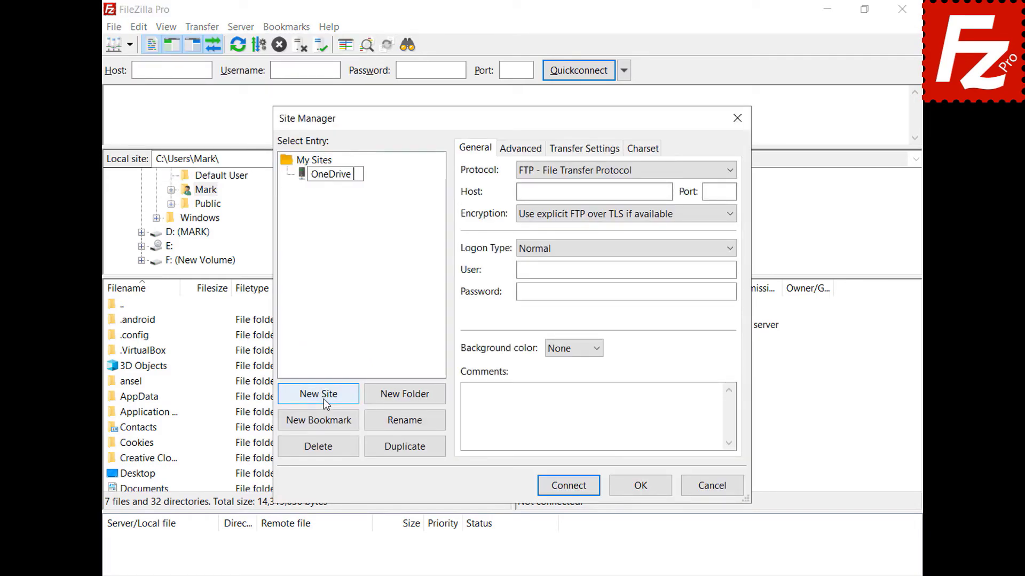
text(for Business)
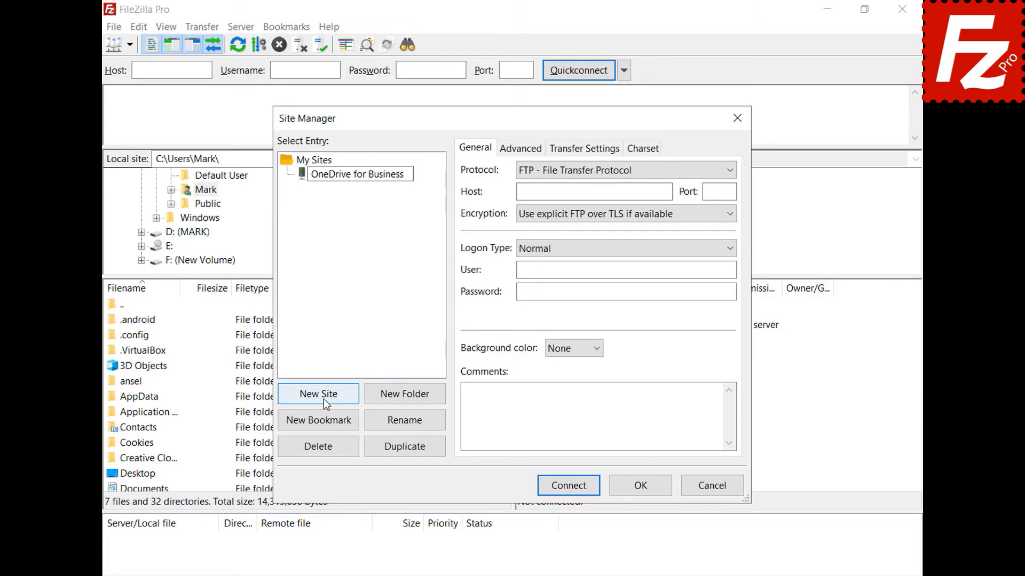
click(734, 172)
click(719, 326)
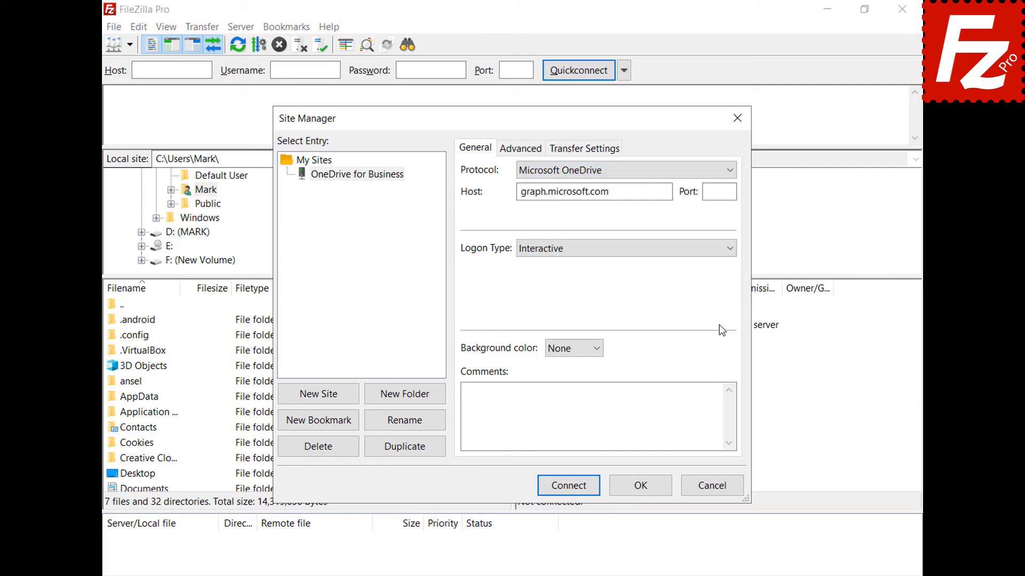
click(569, 486)
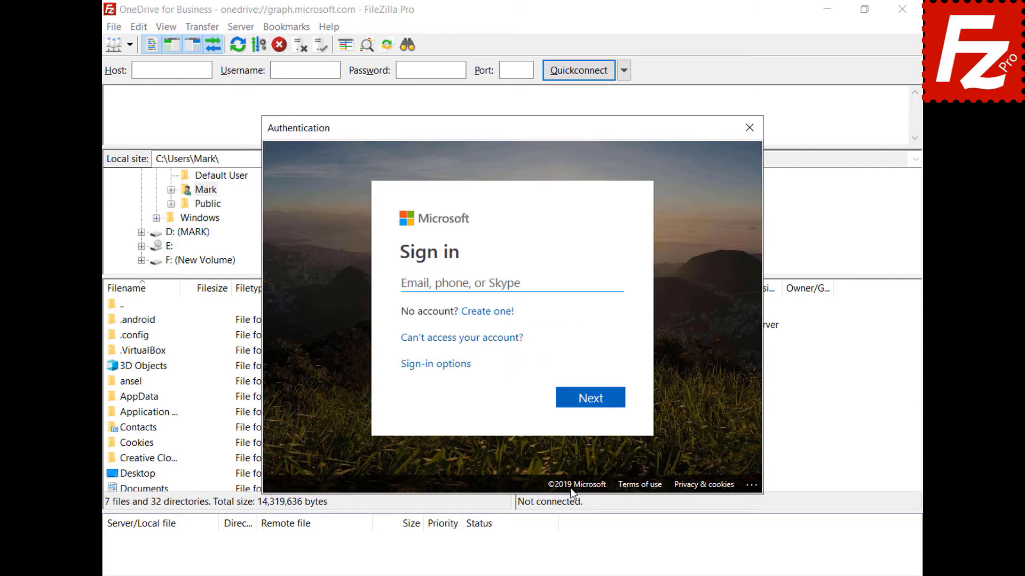
- Sign in with the business account and accept permissions with consent on behalf of the organization
key(ctrl+v)
click(596, 409)
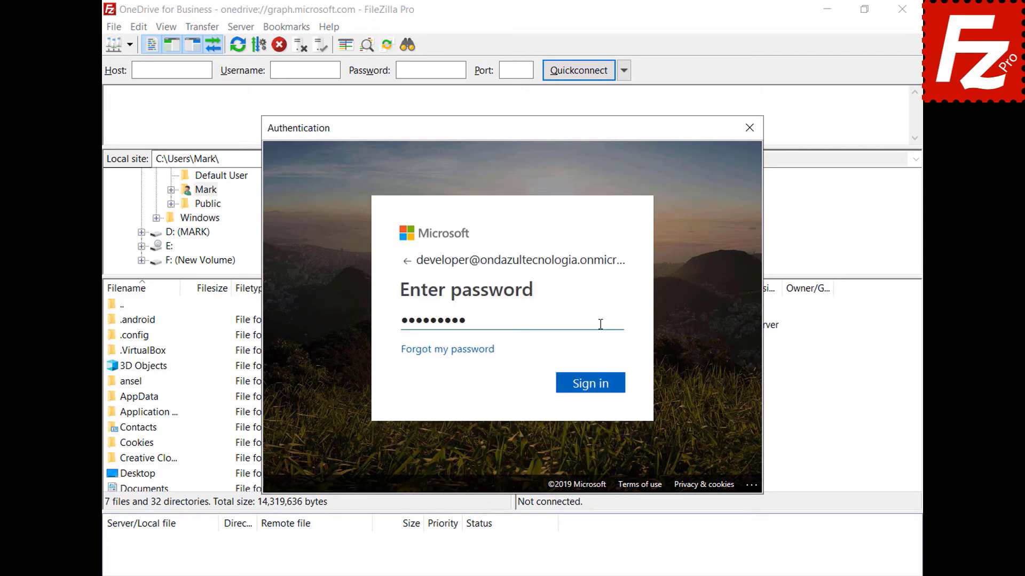
click(593, 389)
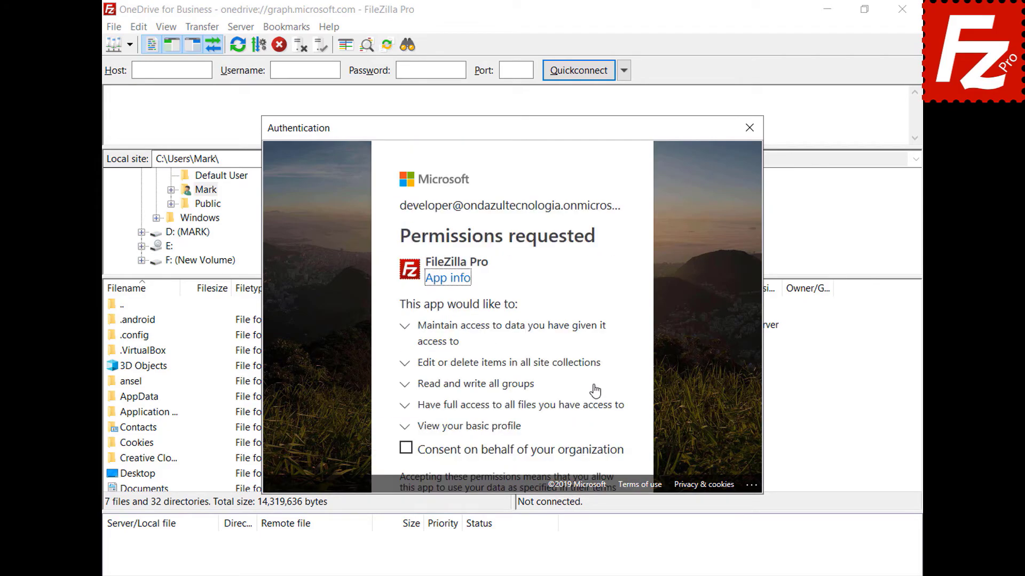
click(405, 450)
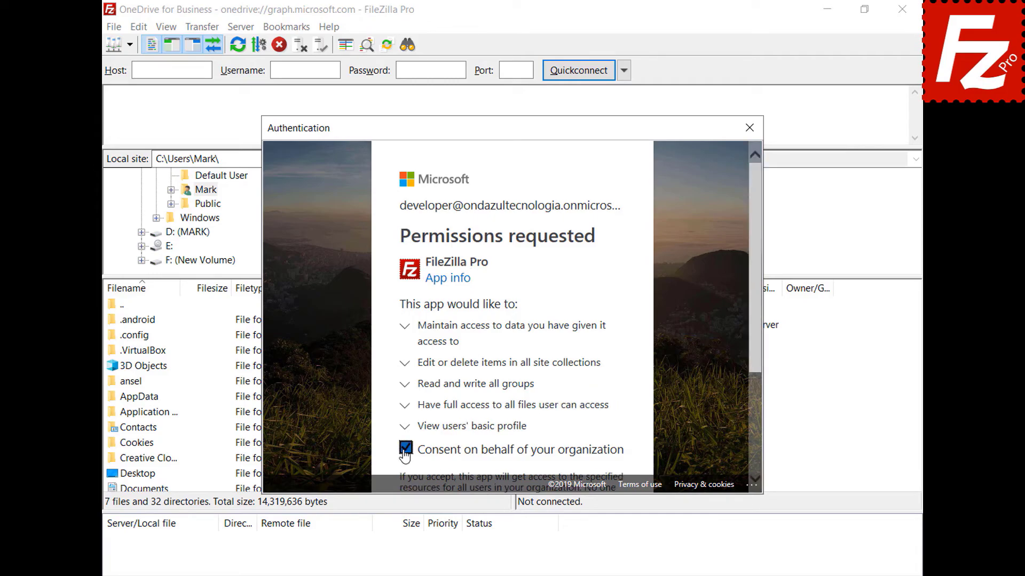
drag(754, 331, 753, 468)
click(588, 437)
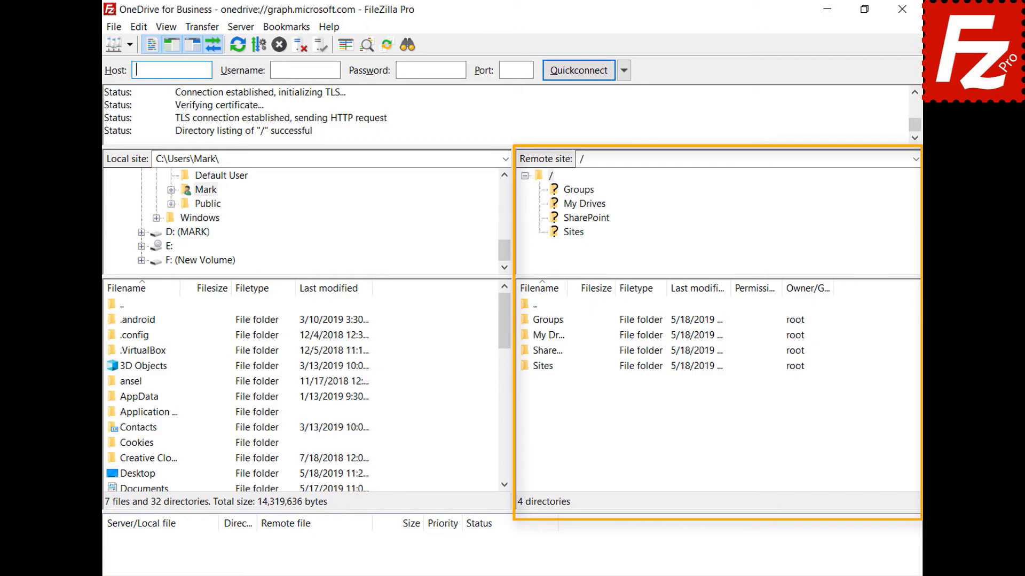
- Navigate the remote listing into My Drives, then into its OneDrive folder
double_click(541, 336)
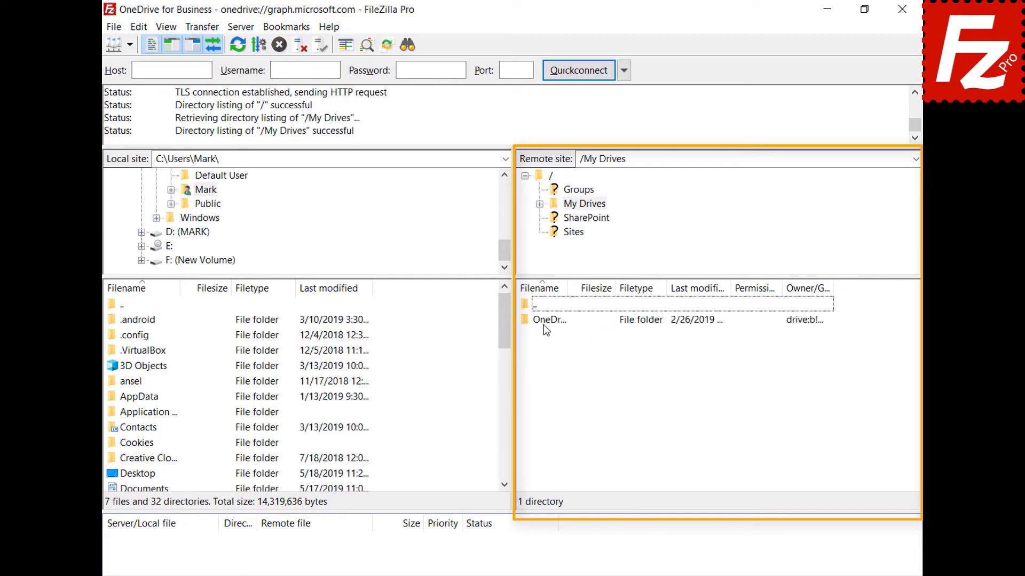
click(543, 324)
double_click(544, 323)
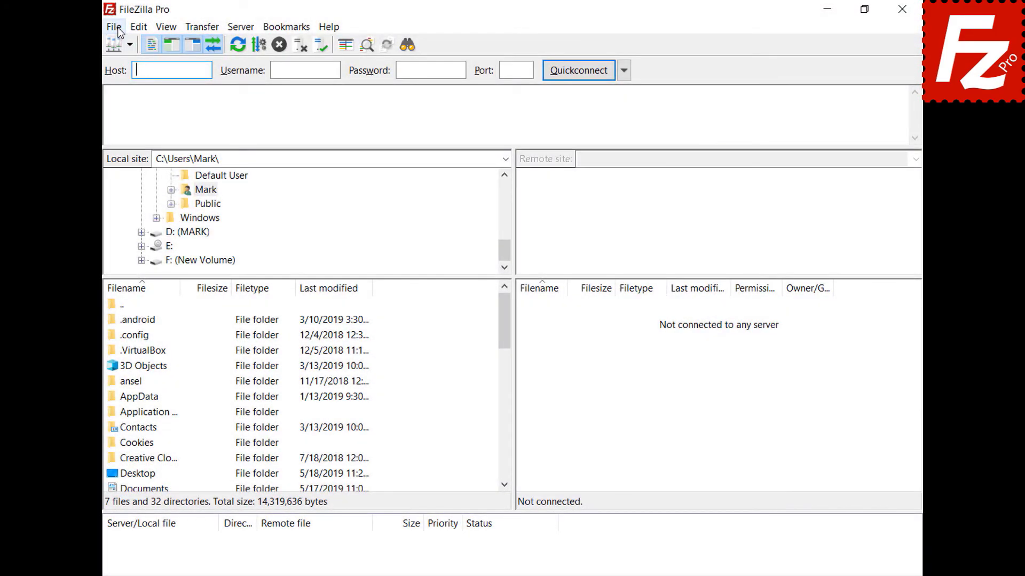
- Create a Site Manager entry 'OneDrive for Business' with Microsoft OneDrive protocol and connect
click(114, 27)
click(120, 43)
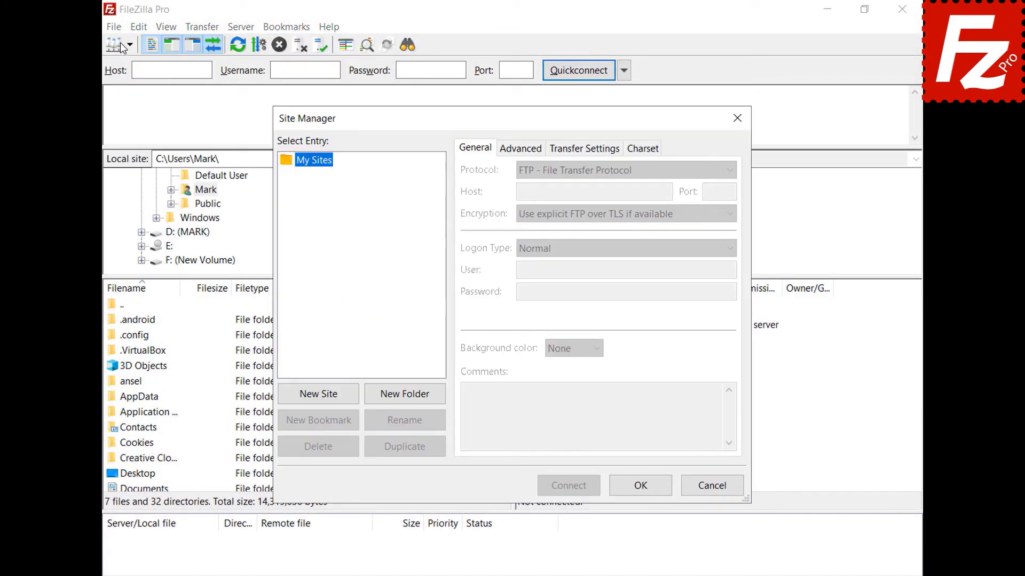
click(318, 395)
text(OneD)
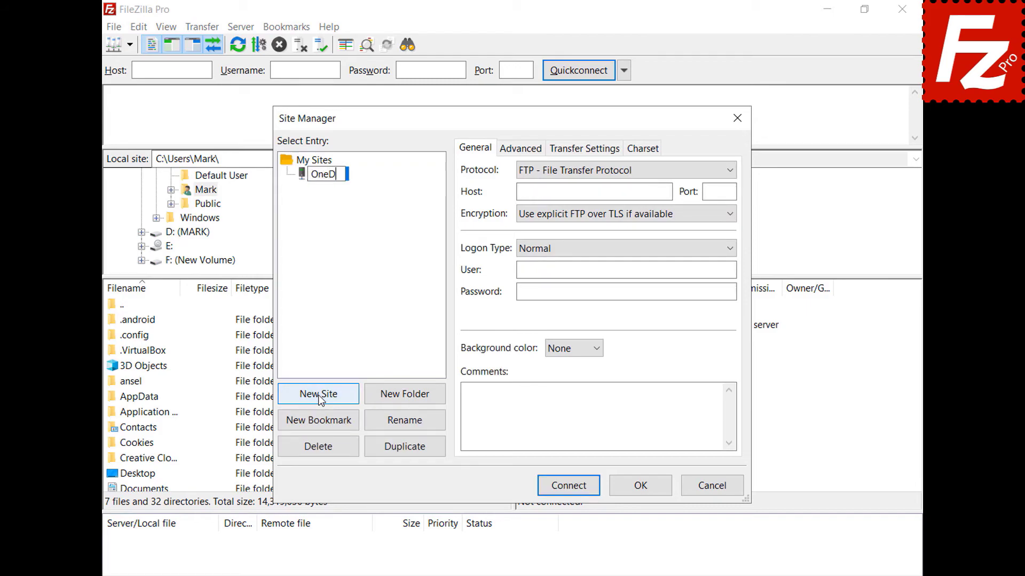
text(rive for Business)
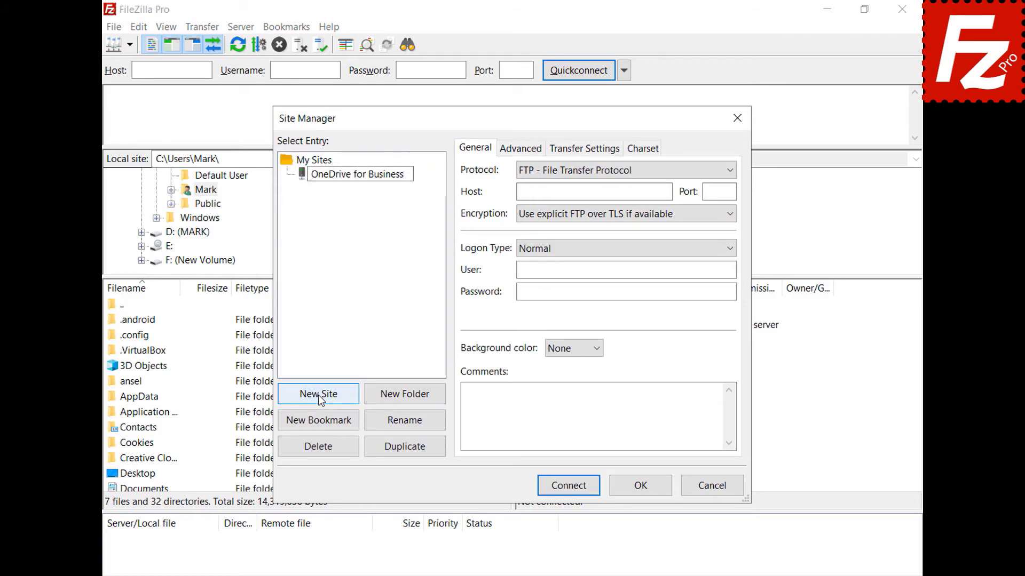
key(Return)
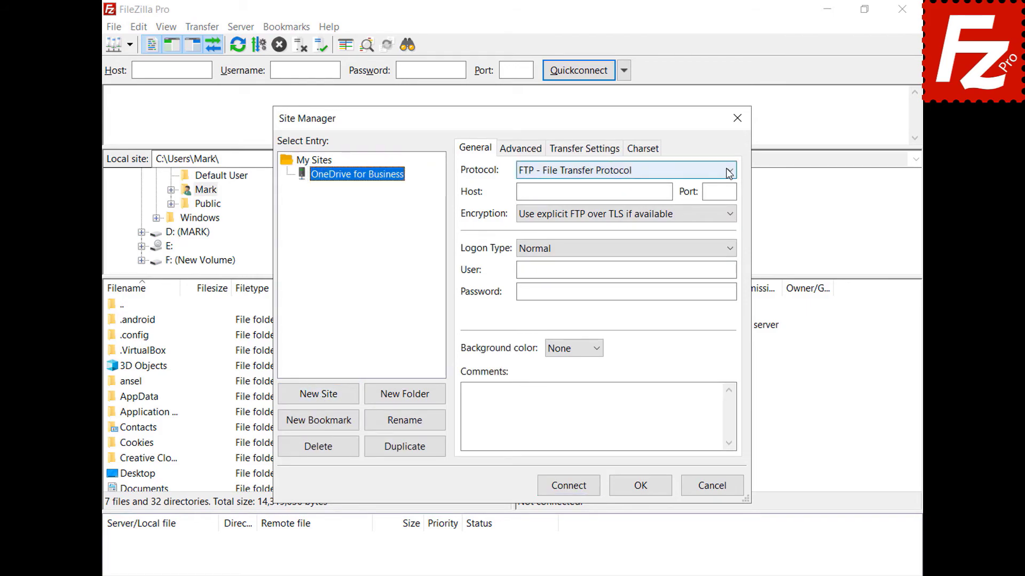
click(729, 171)
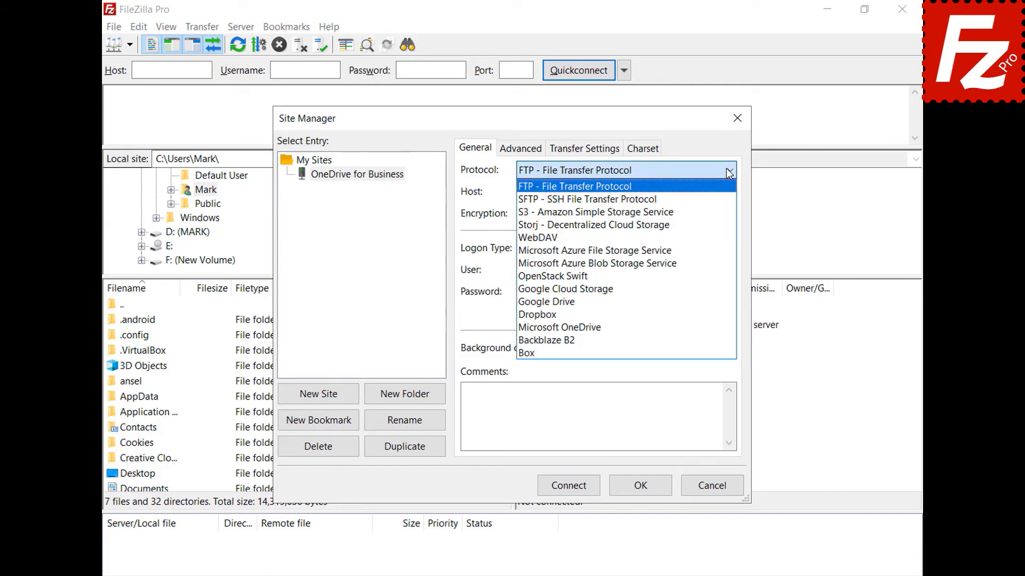
click(709, 329)
click(568, 487)
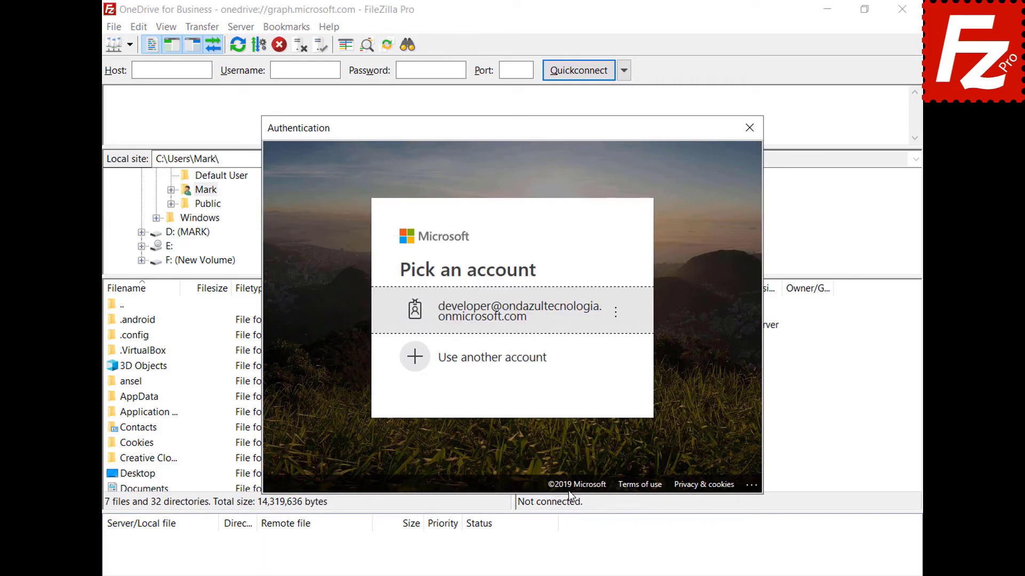
- Sign in using another Microsoft account, entering its e-mail and password
click(540, 360)
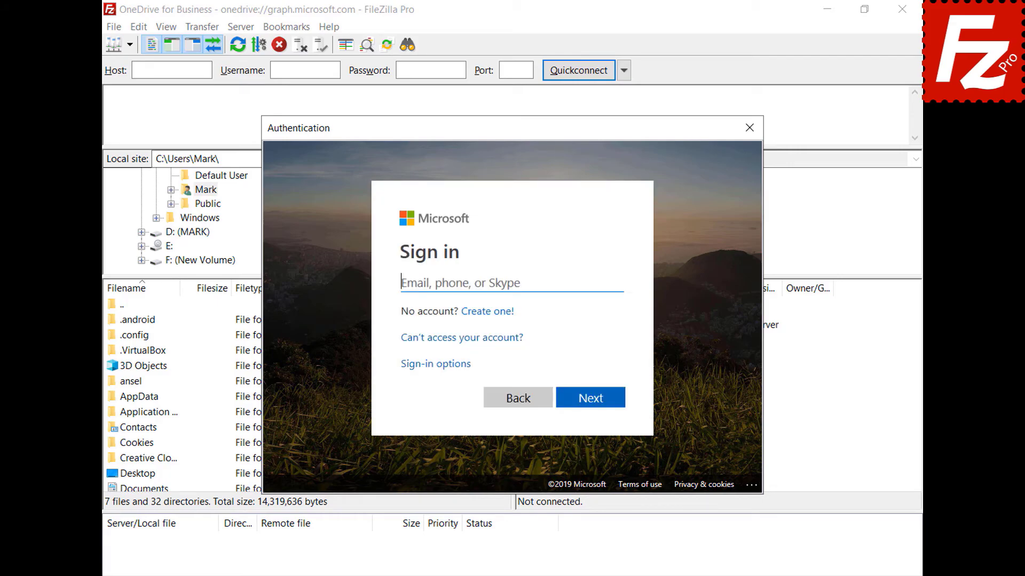
key(ctrl+v)
click(594, 397)
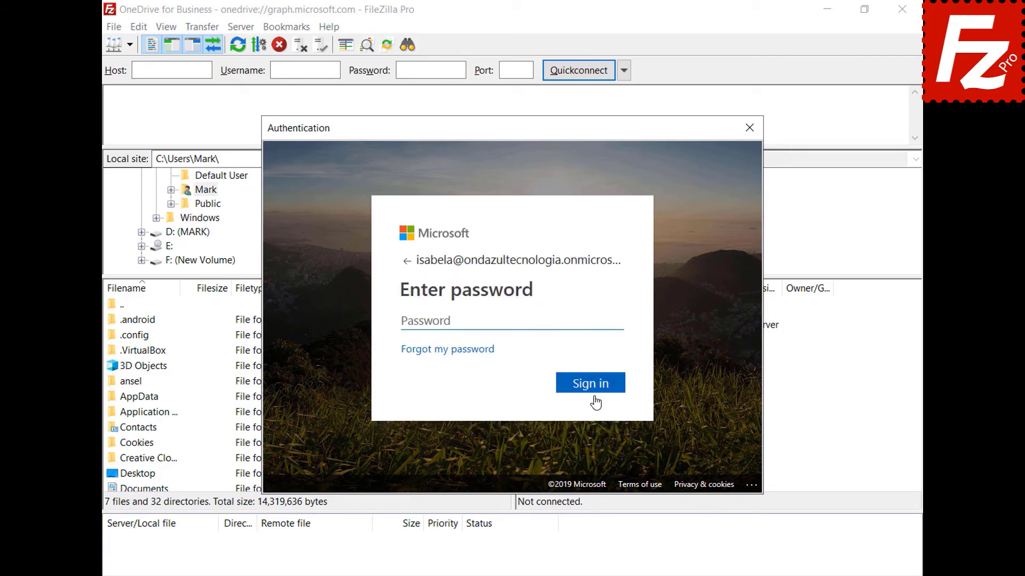
key(ctrl+v)
click(587, 384)
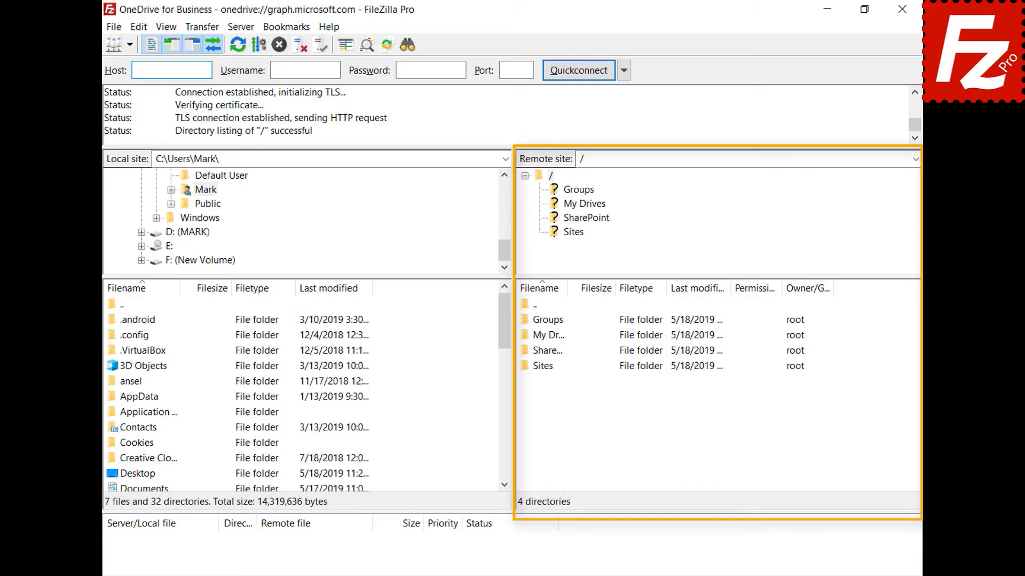
- Navigate the remote listing to /My Drives/OneDrive on the OneDrive for Business site
double_click(528, 336)
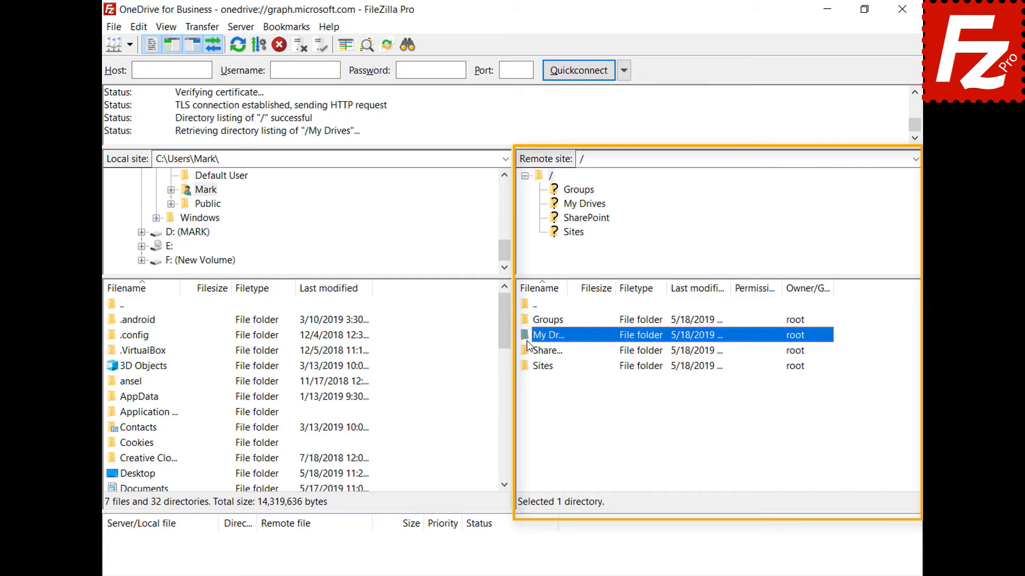
click(540, 324)
double_click(540, 323)
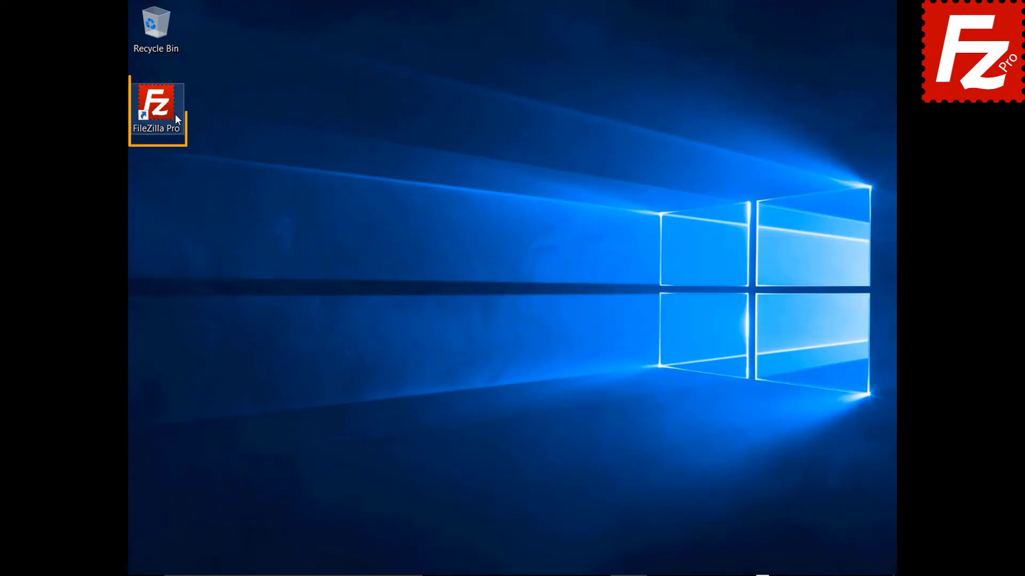
- Launch FileZilla Pro and connect to the saved Amazon S3 site
double_click(162, 110)
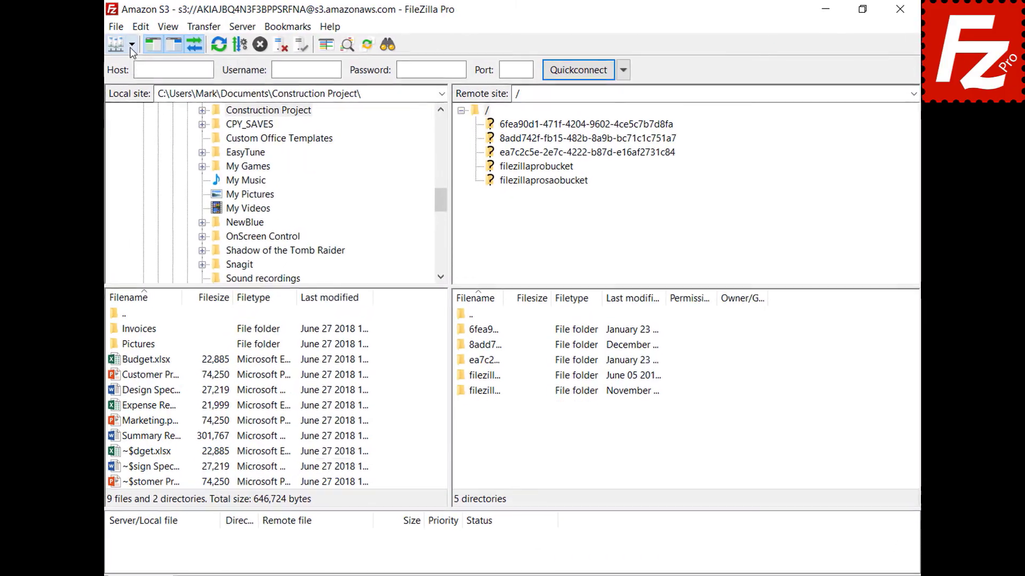
click(128, 45)
click(127, 62)
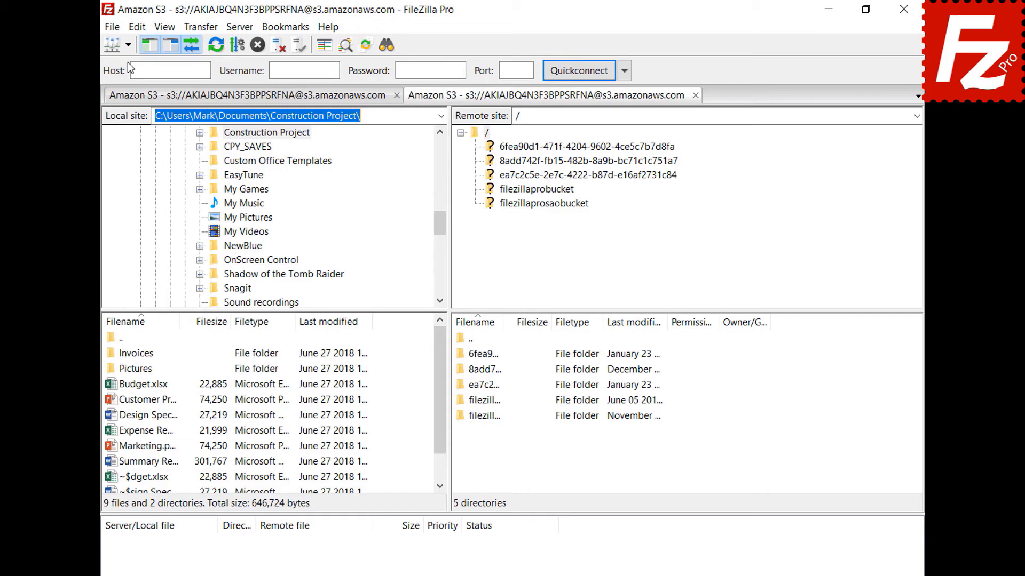
- Open filezillaprobucket, request a temporary URL for README, then relaunch FileZilla Pro
click(537, 193)
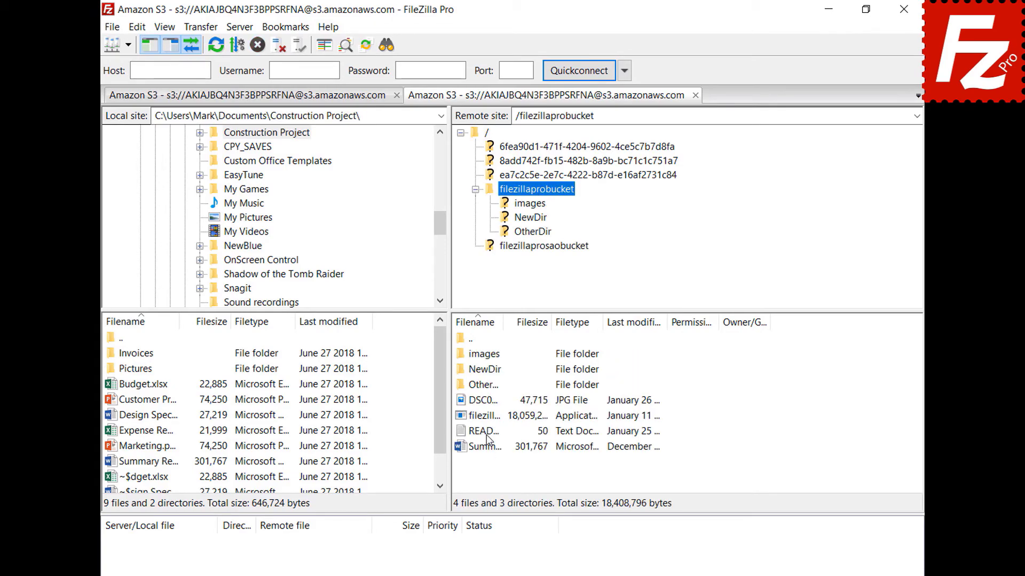
right_click(485, 434)
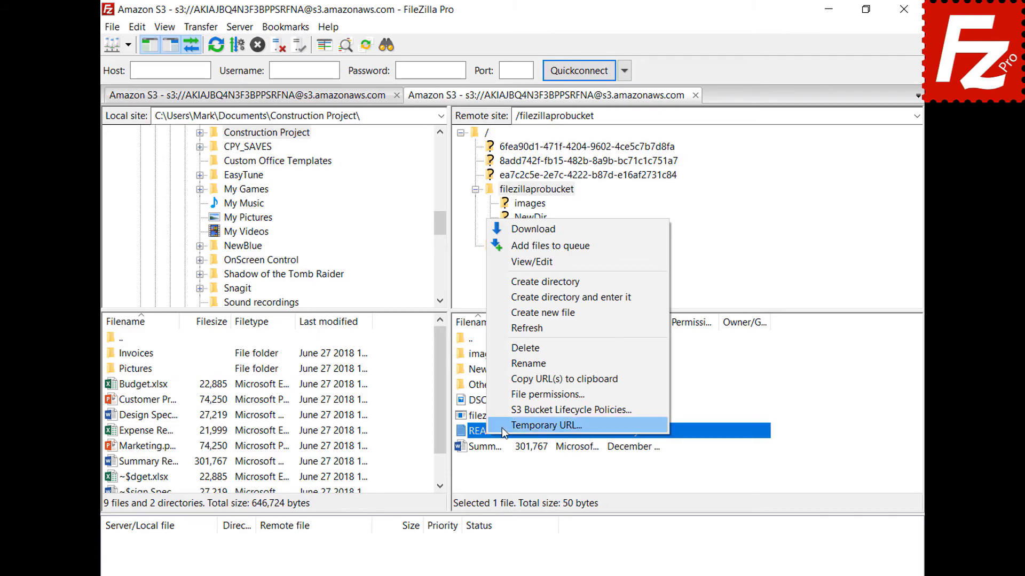
click(502, 426)
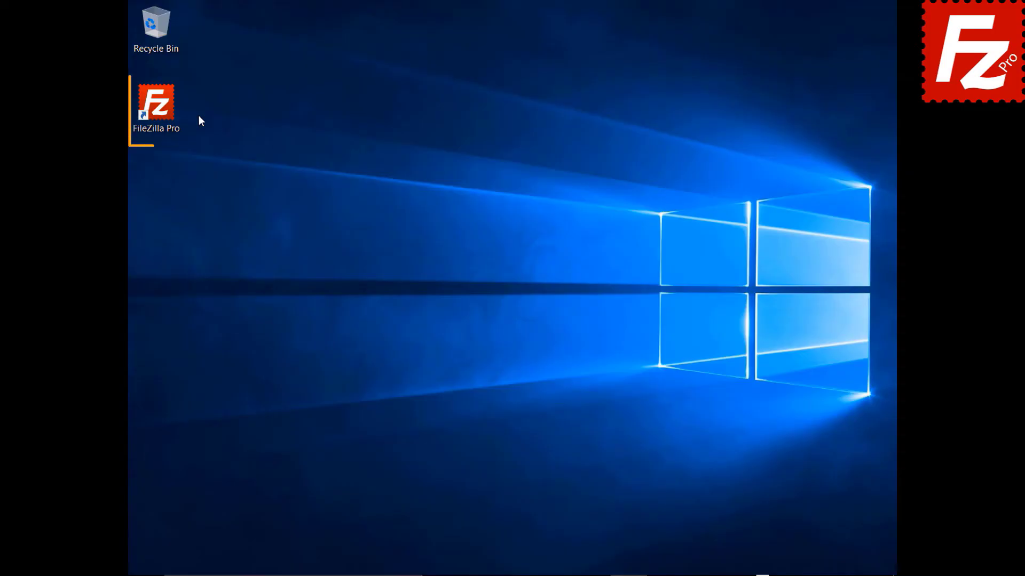
double_click(160, 107)
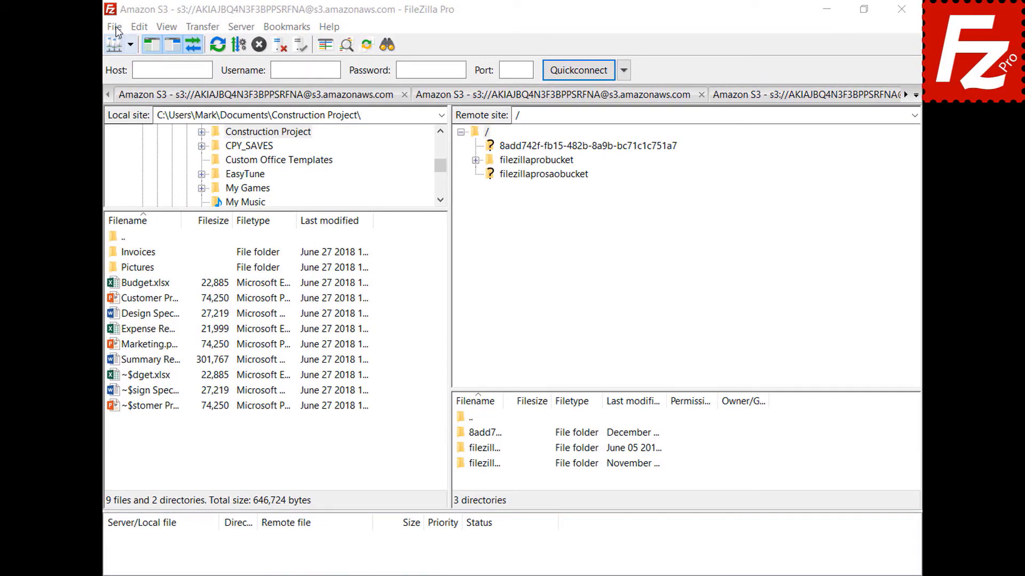
- Add a new site named OneDrive using the Microsoft OneDrive protocol and connect
click(116, 29)
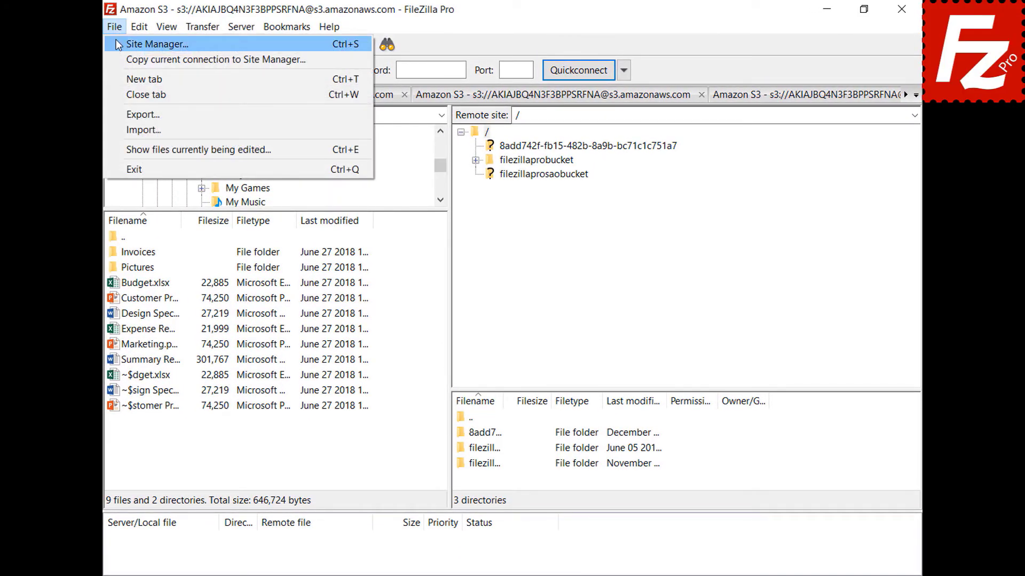
click(118, 44)
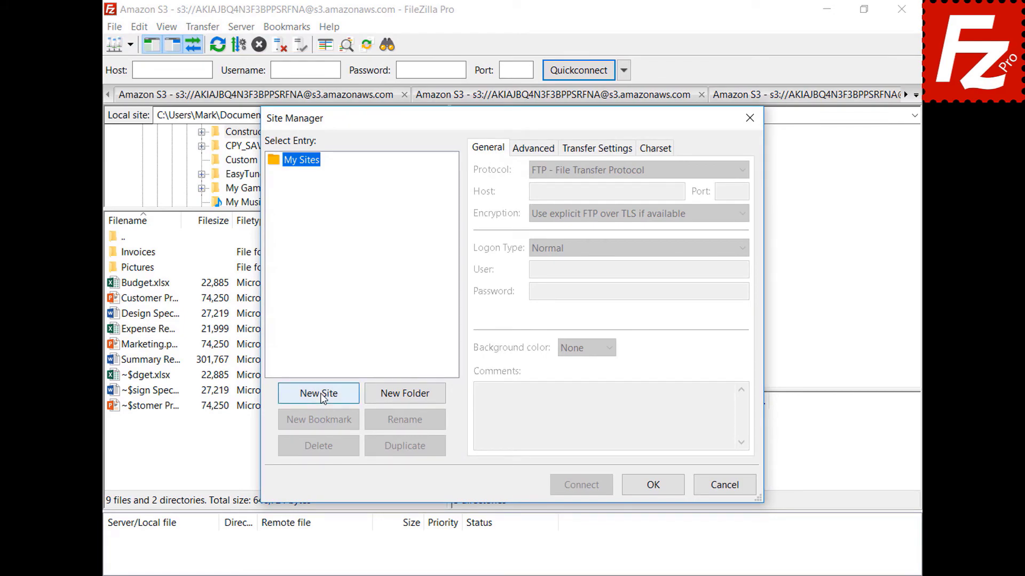
click(319, 393)
text(OneDrive)
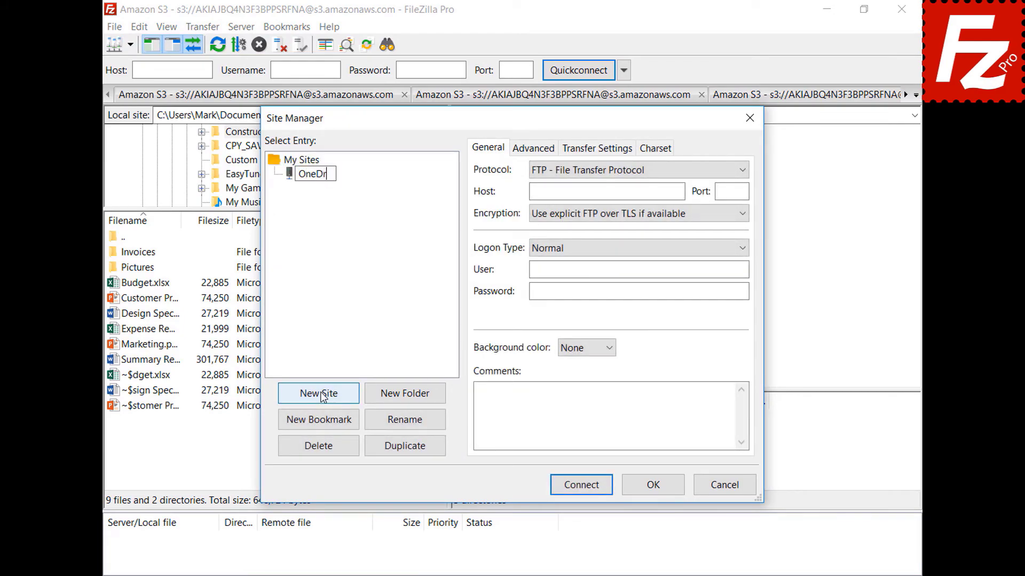
click(742, 172)
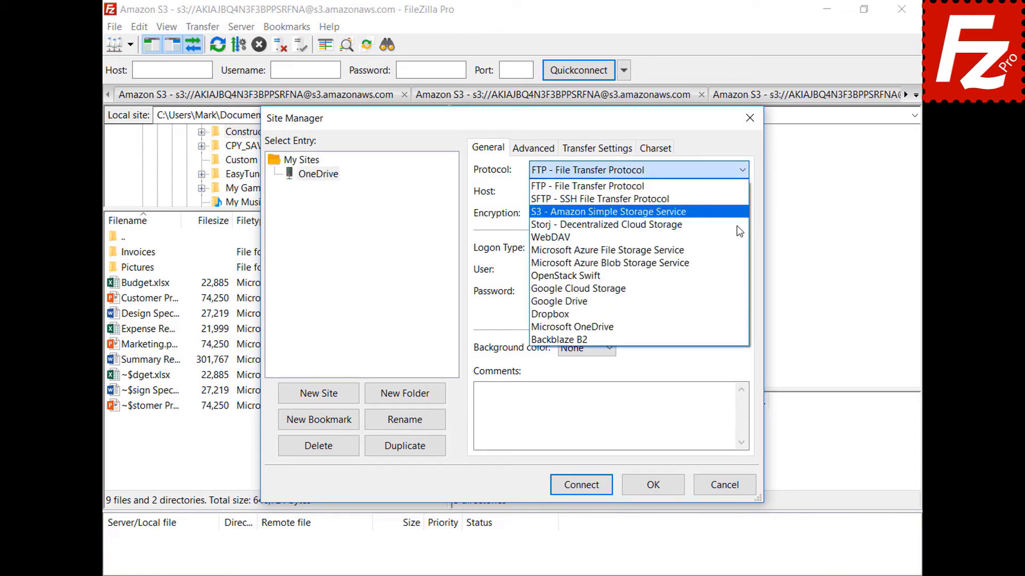
click(738, 328)
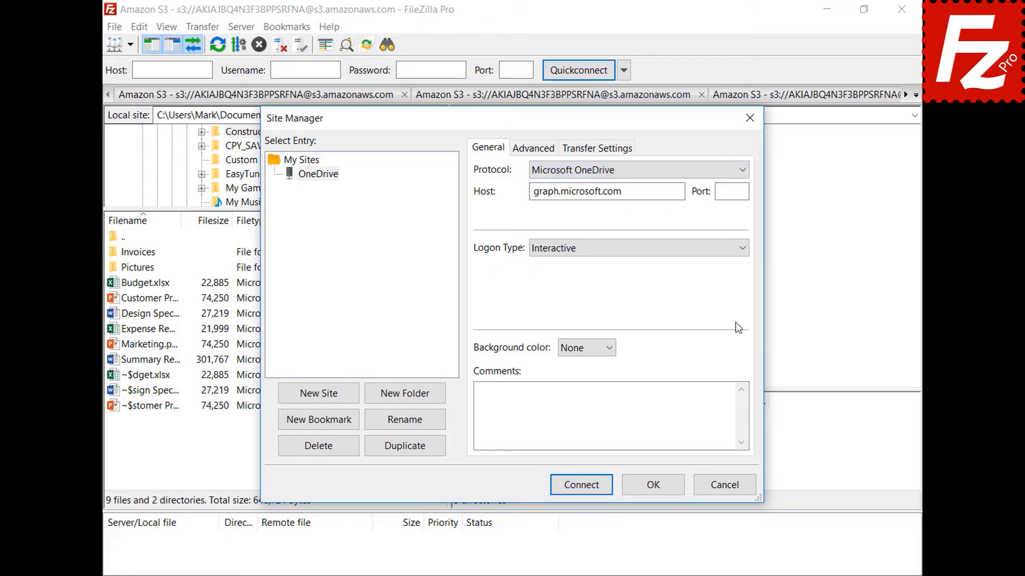
click(583, 486)
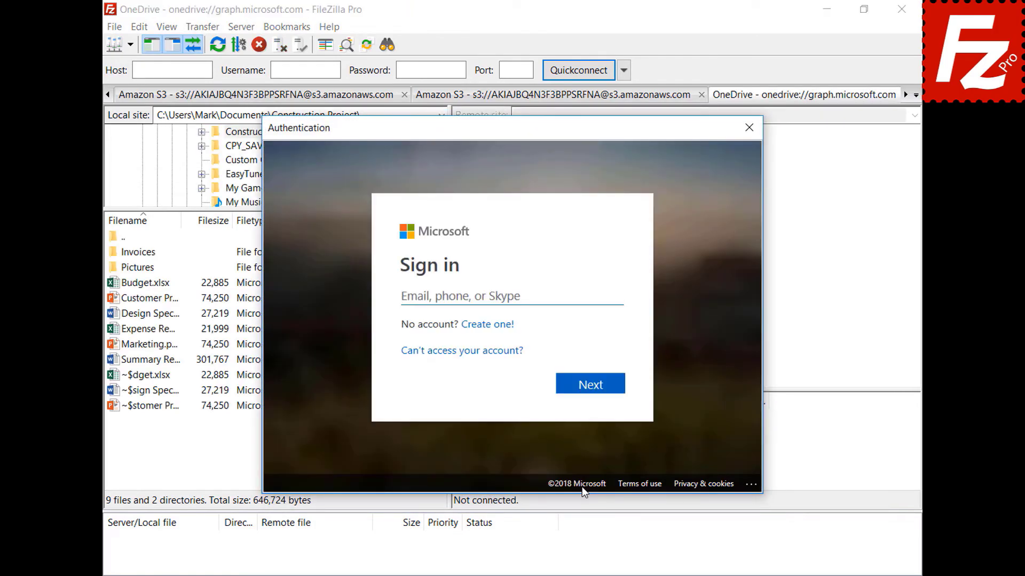
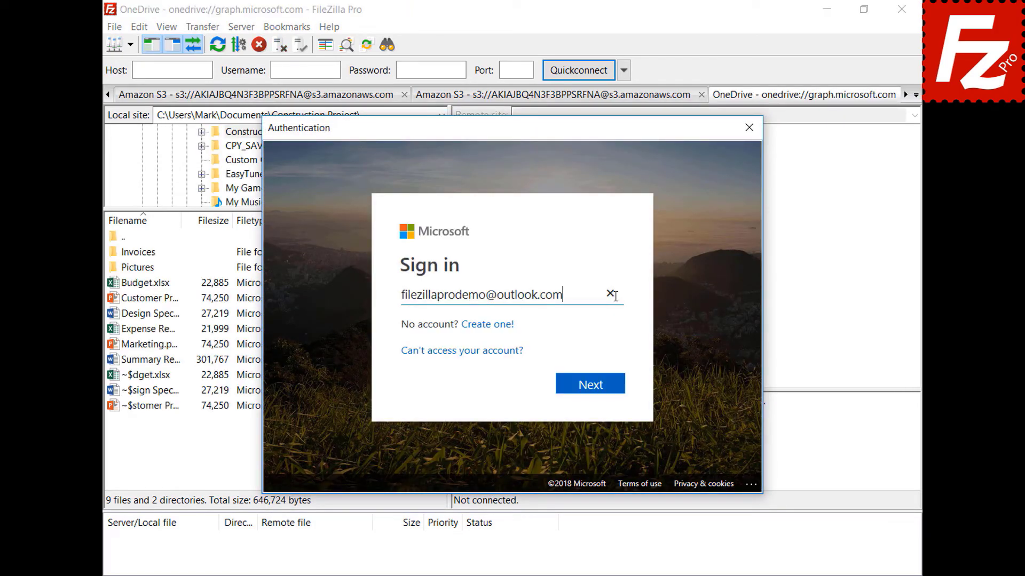
- Sign in with the Microsoft account's e-mail and password, then close the window
click(596, 389)
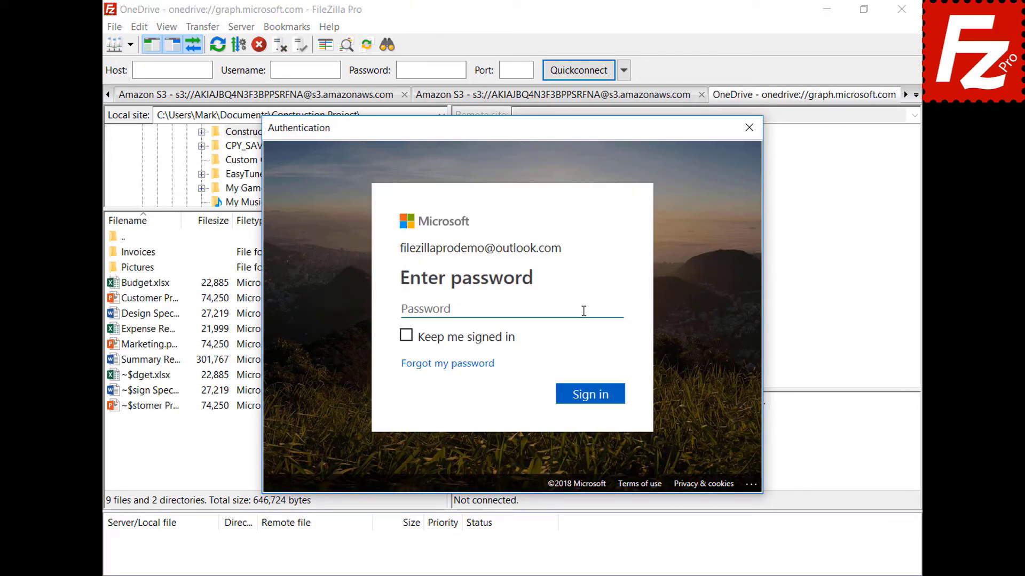
key(ctrl+v)
click(594, 401)
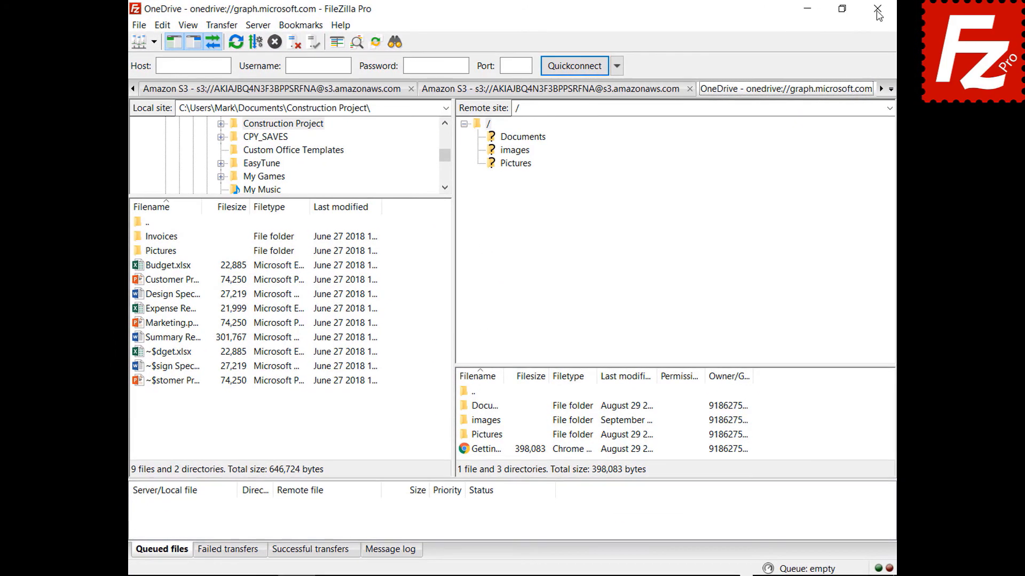
click(878, 9)
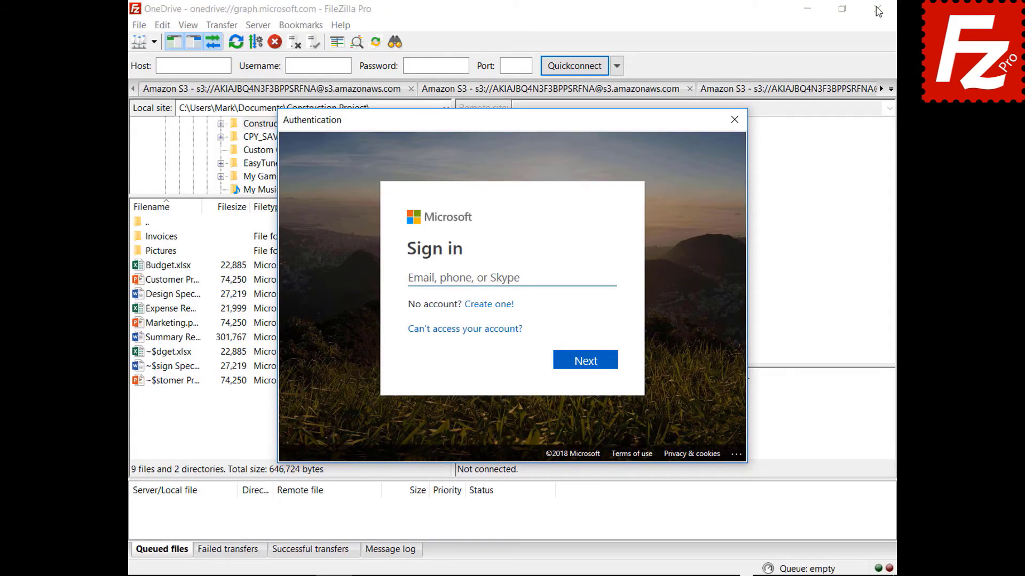
- Sign in again to list the OneDrive folders, then close and relaunch FileZilla Pro
click(591, 276)
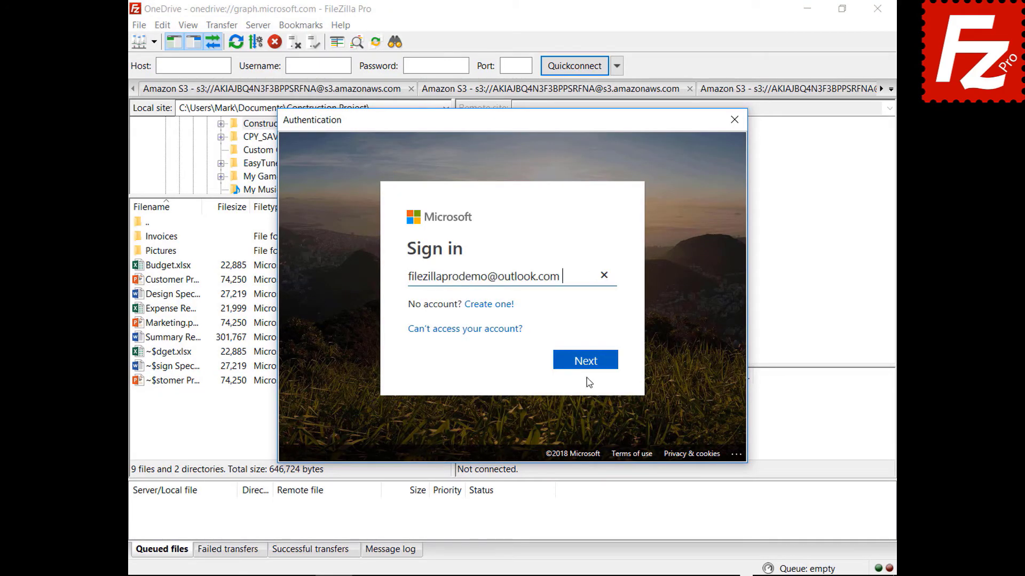
click(587, 368)
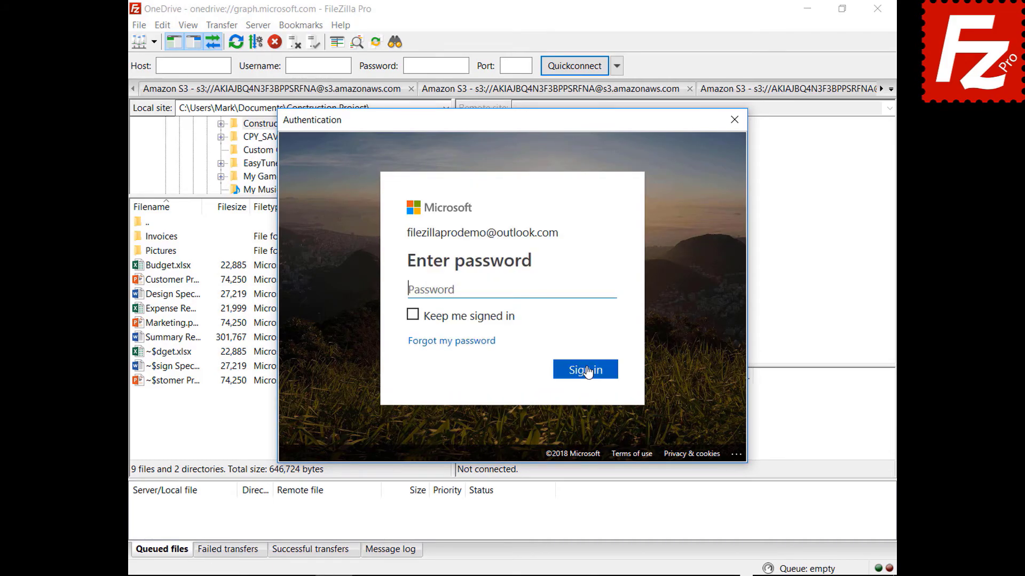
click(592, 290)
key(ctrl+v)
click(588, 379)
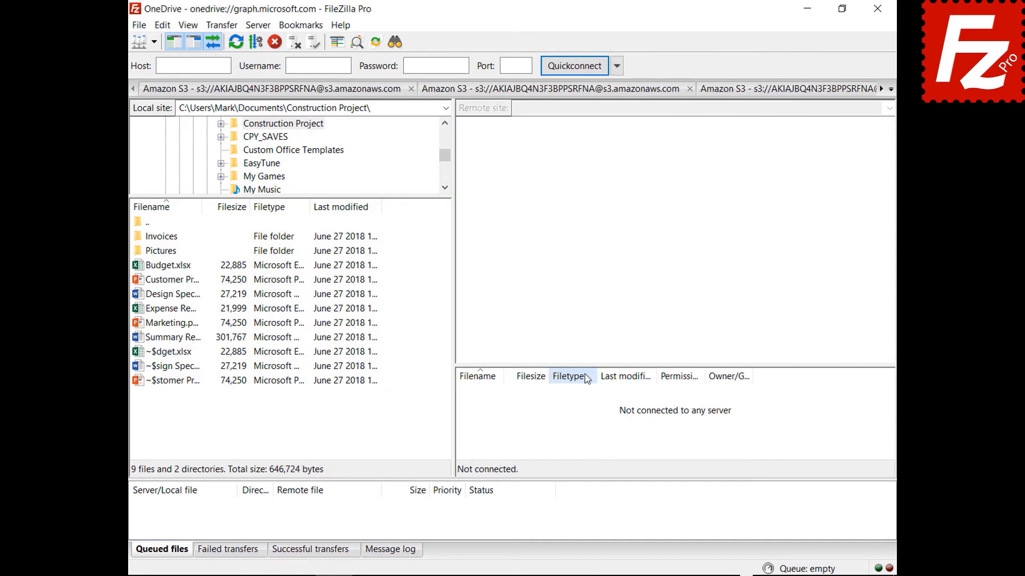
click(877, 8)
double_click(163, 110)
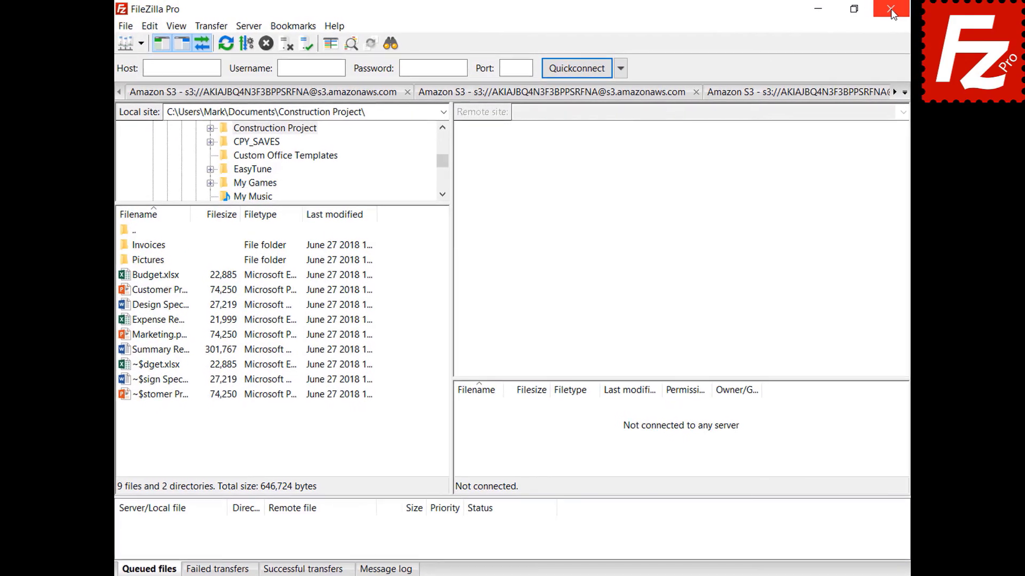
- In Settings > Passwords, choose to protect saved passwords with a master password
click(148, 27)
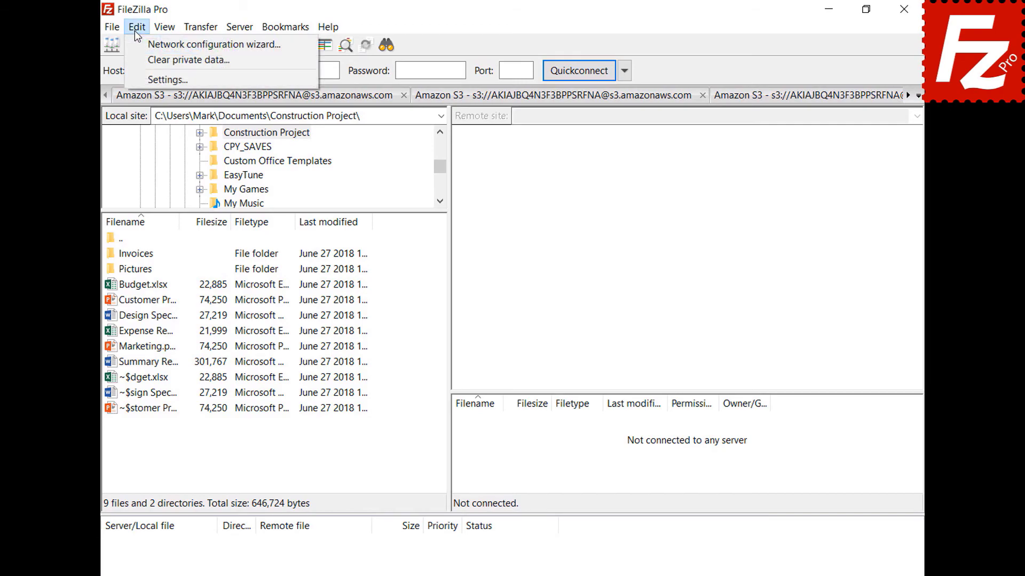
click(142, 78)
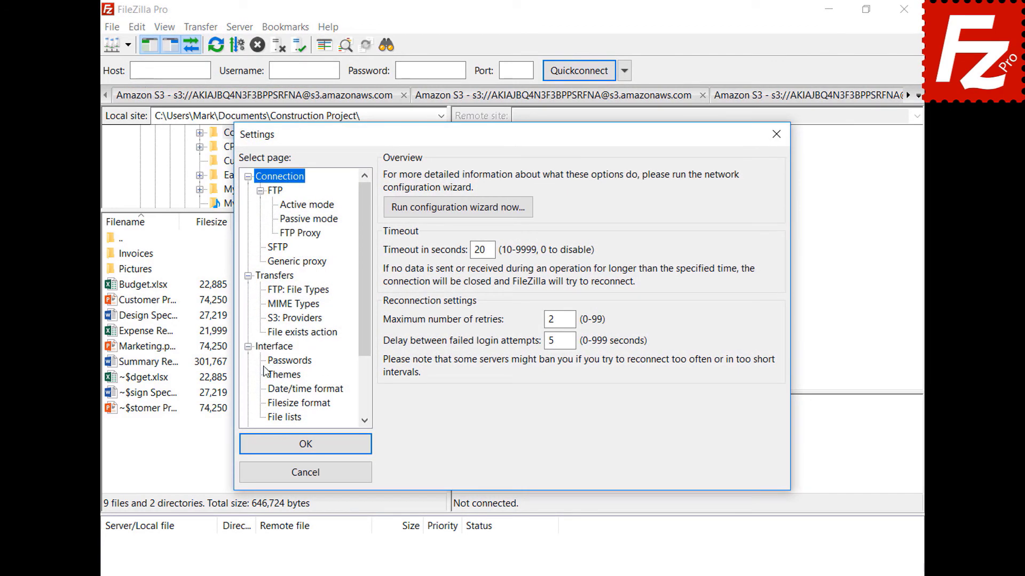
click(268, 363)
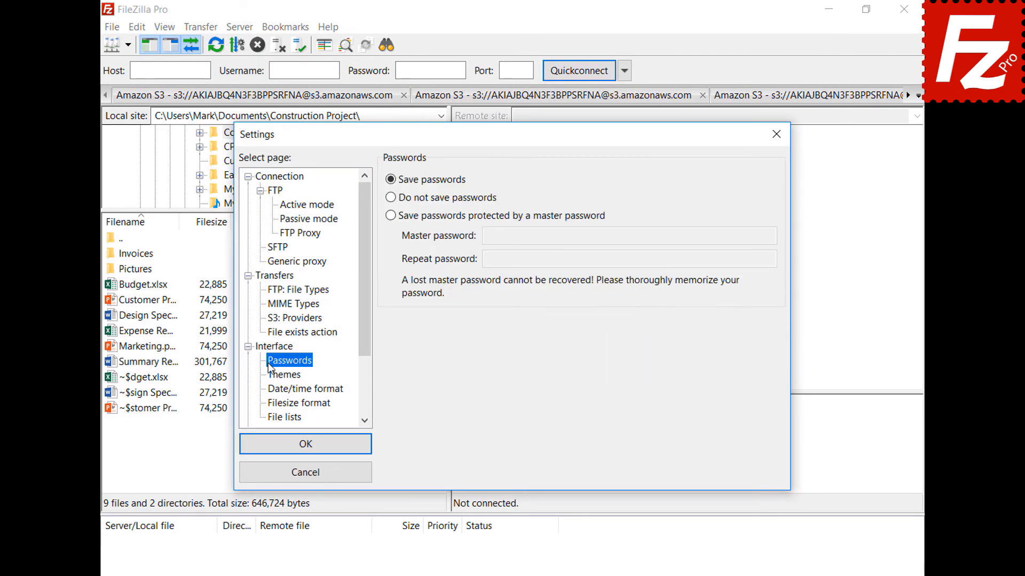
click(391, 216)
- Enter and repeat the master password, confirm, then connect to the saved OneDrive site
click(749, 235)
text(●●●●●●●●●●●)
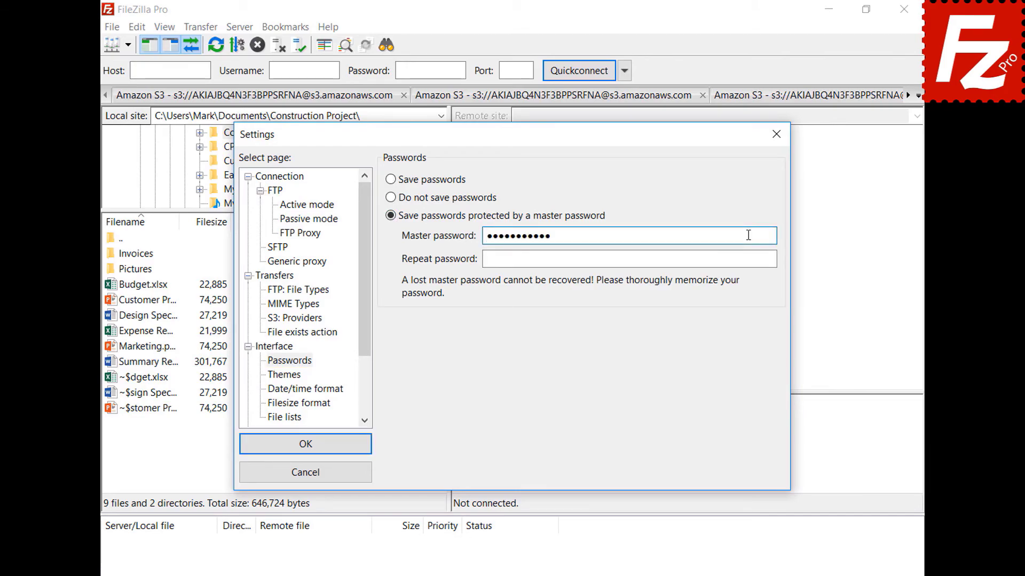
click(769, 259)
text(●●●●●●●●●●●)
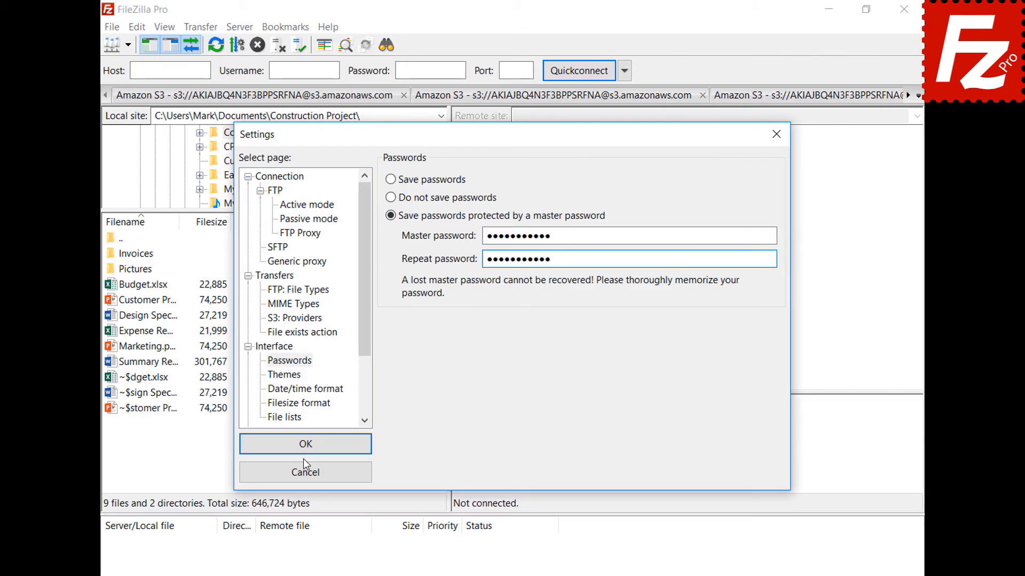
click(302, 445)
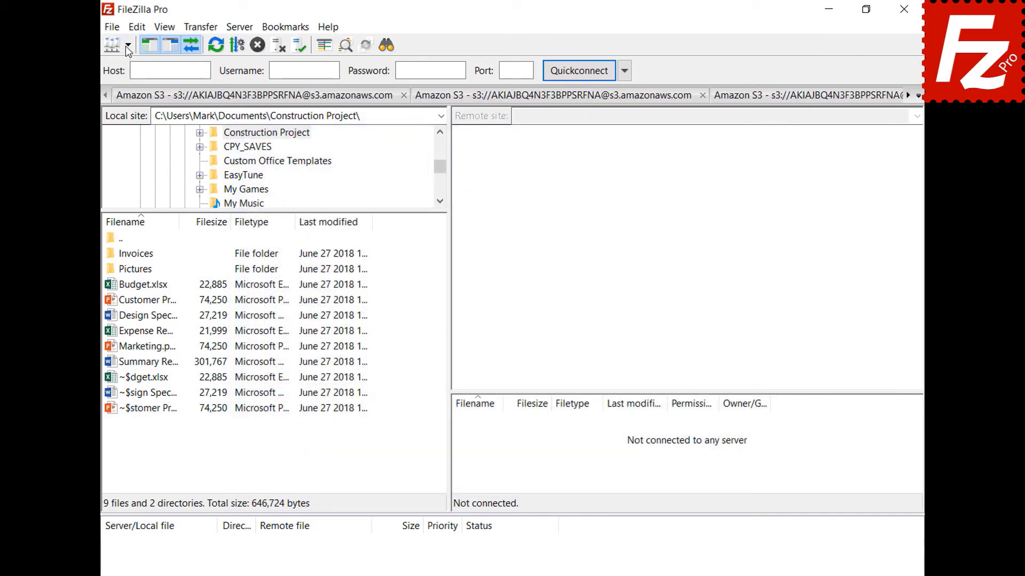
click(126, 45)
click(126, 65)
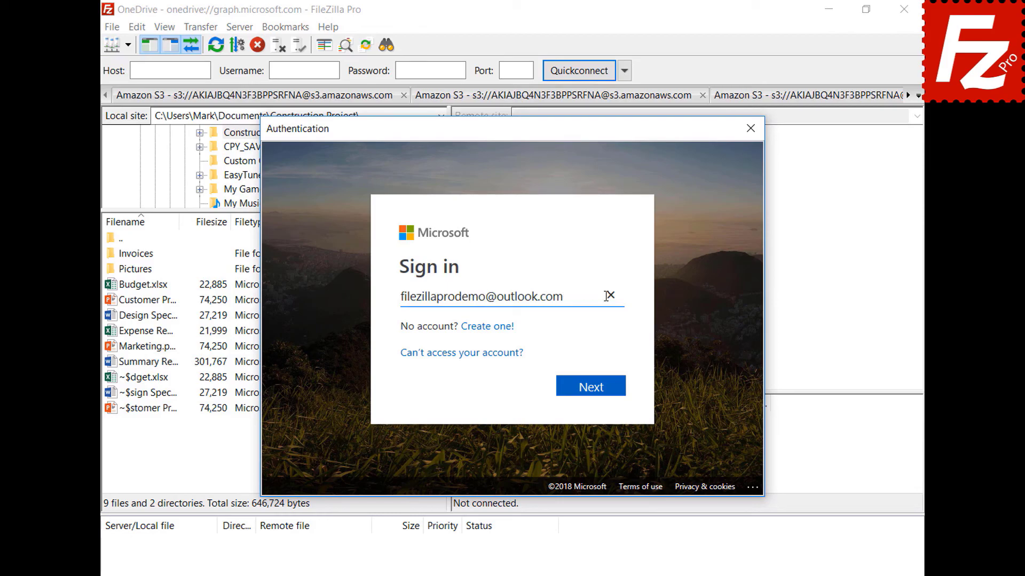
- Continue to the password page, paste the Microsoft account password, and sign in
click(596, 393)
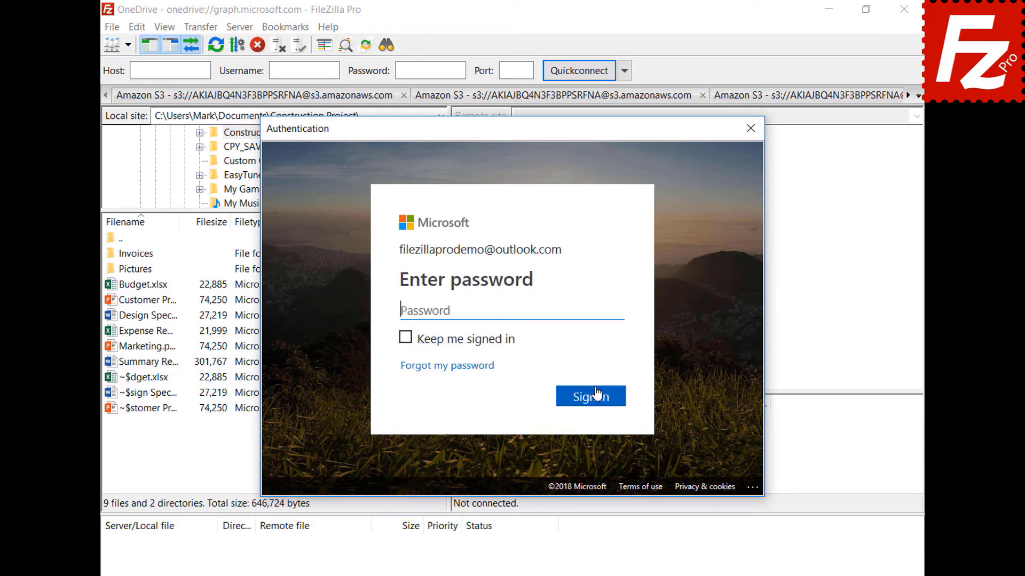
key(ctrl+v)
click(593, 398)
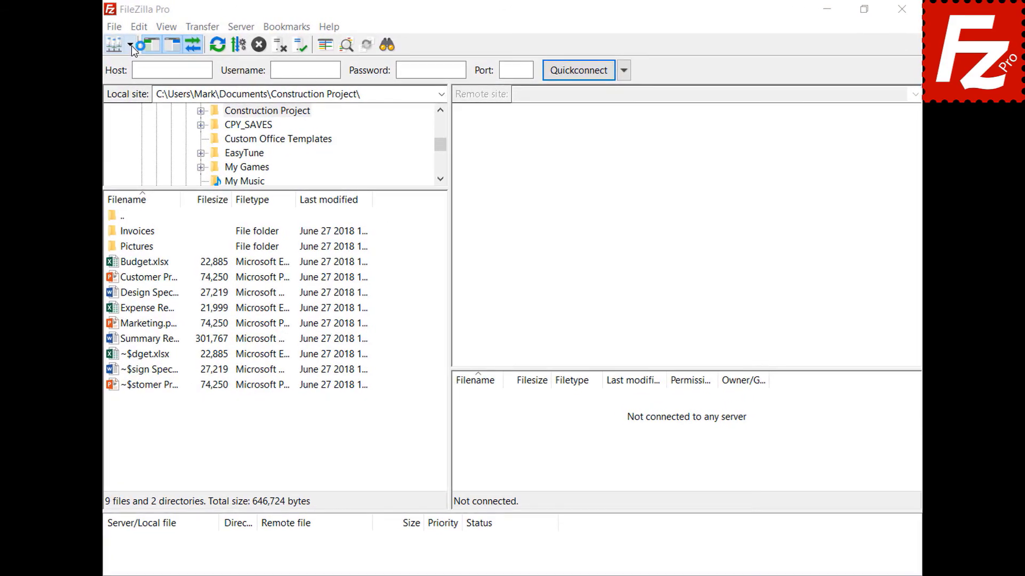
- Connect to the saved OneDrive site, unlocking its stored token with the master password
click(129, 46)
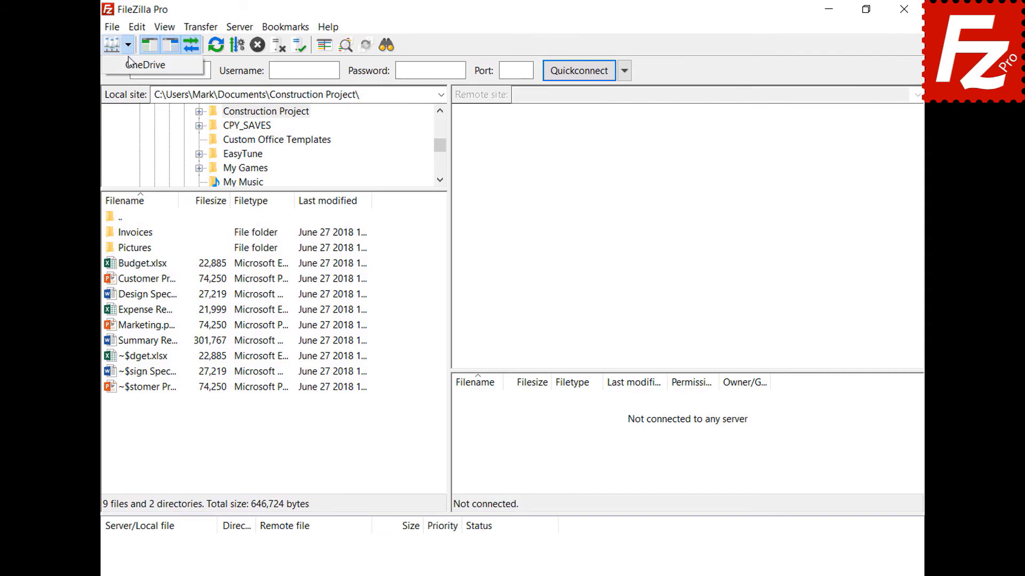
click(129, 65)
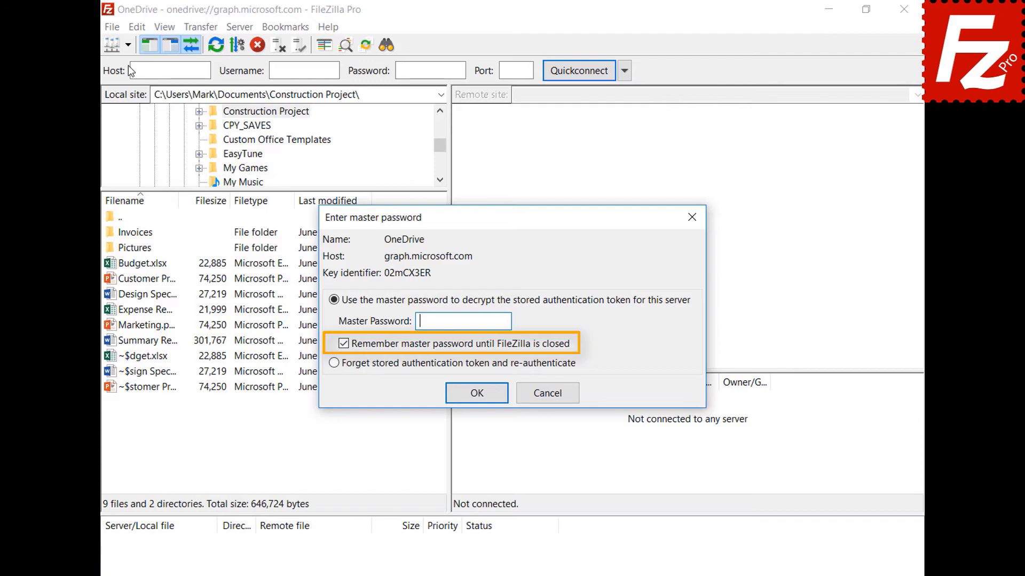
key(ctrl+v)
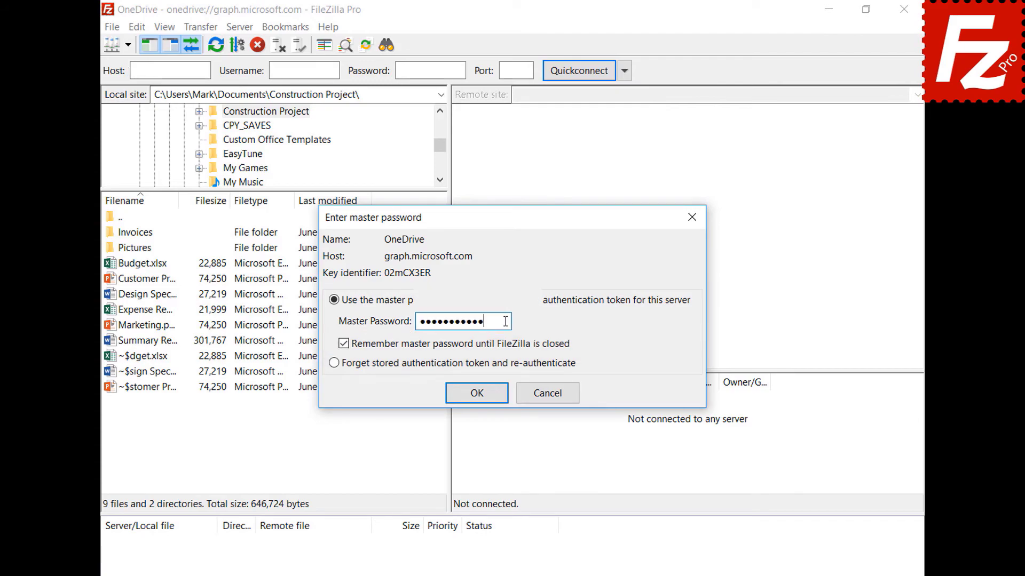
click(475, 392)
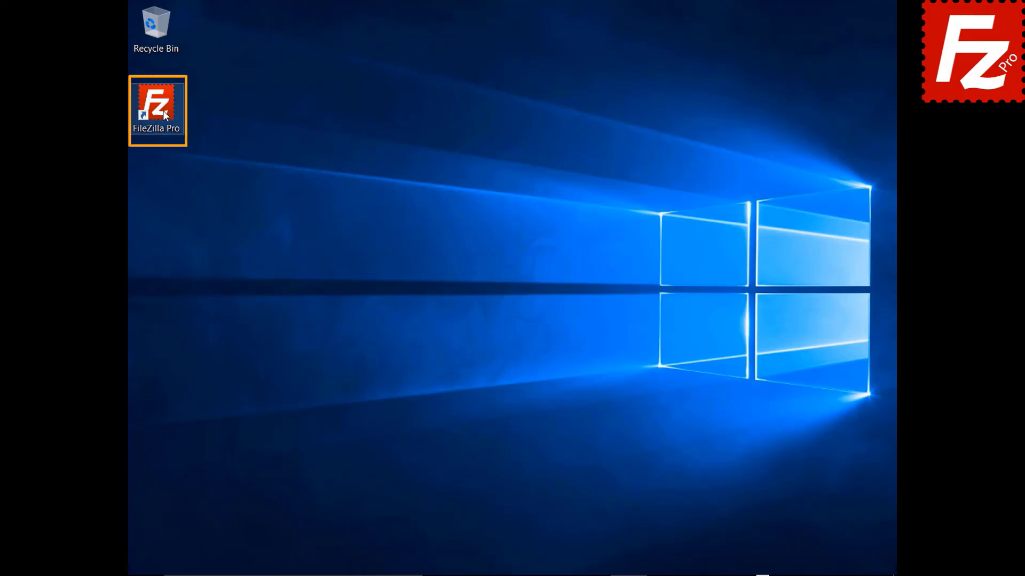
- Launch FileZilla Pro and create a new site named B2 using the Backblaze B2 protocol
double_click(163, 111)
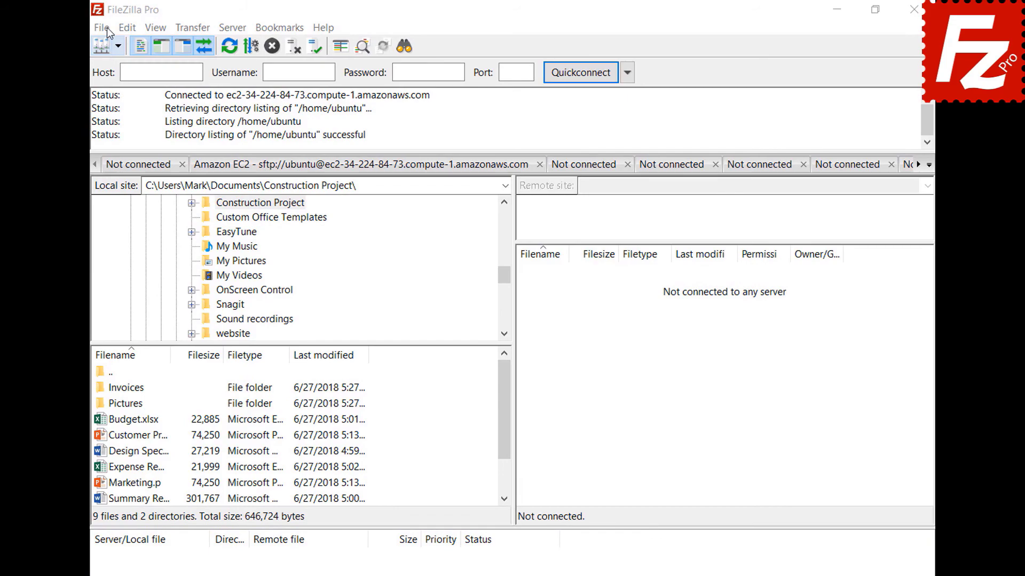
click(102, 27)
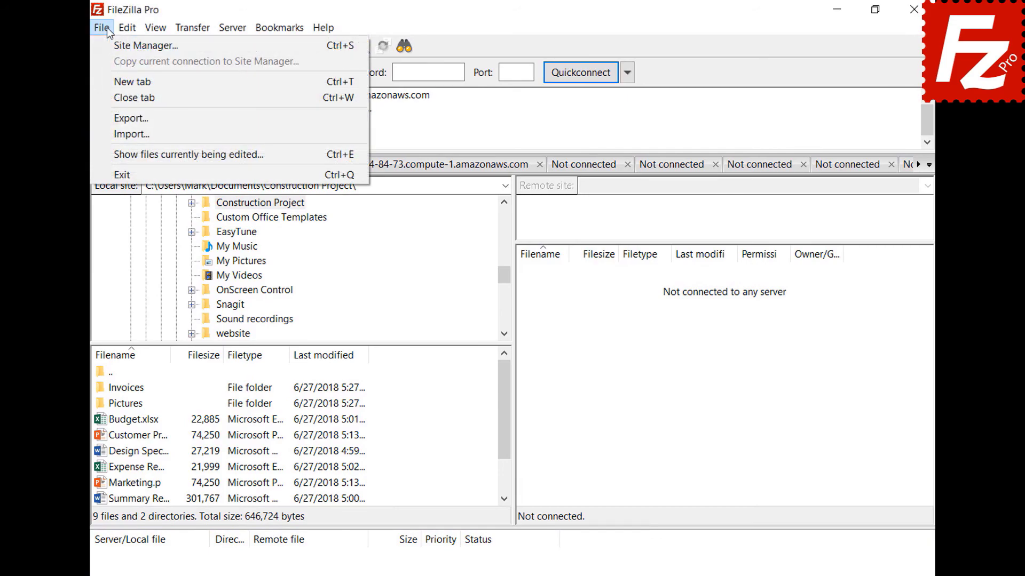
click(111, 40)
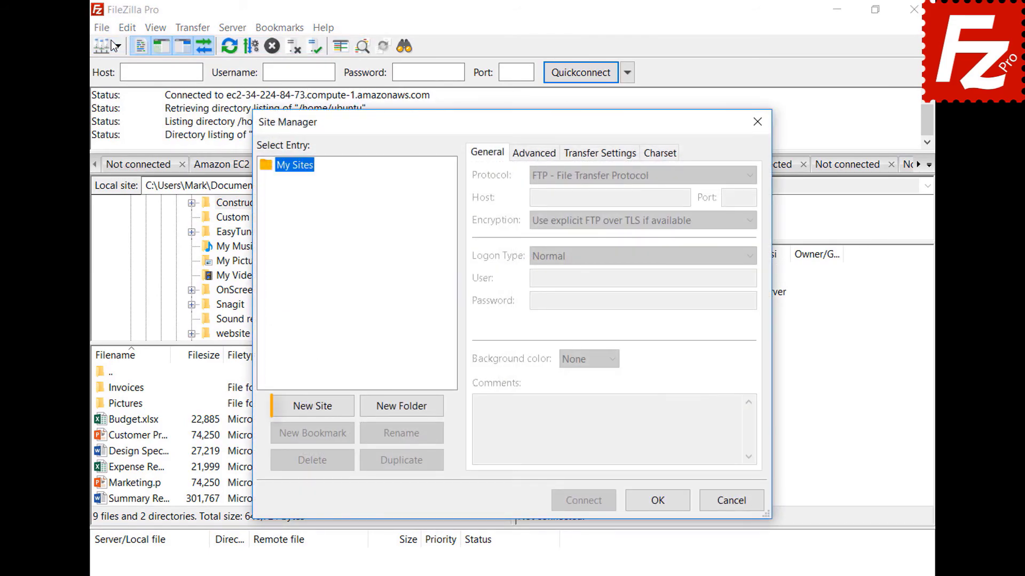
click(315, 409)
text(B)
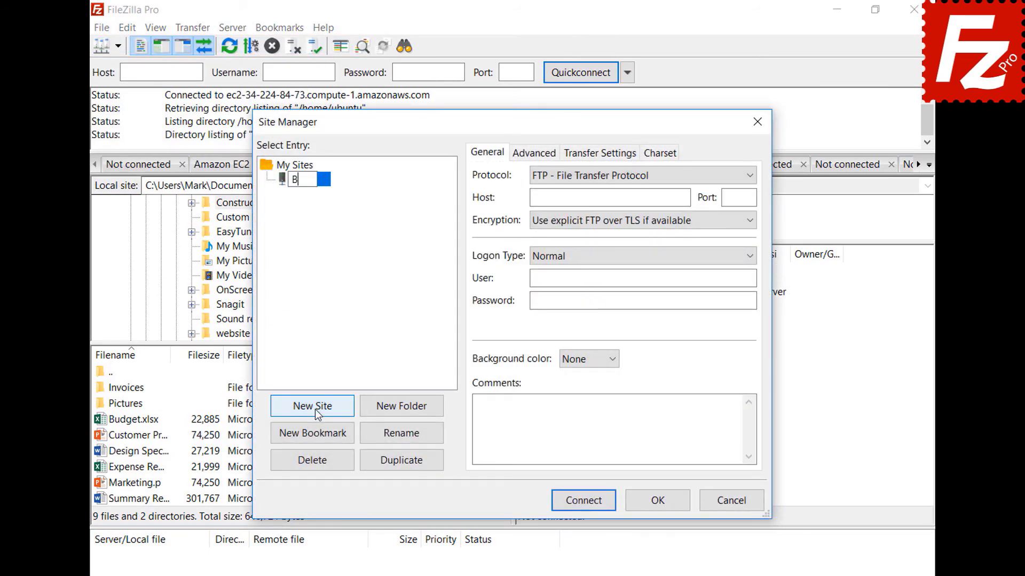
text(2)
click(610, 174)
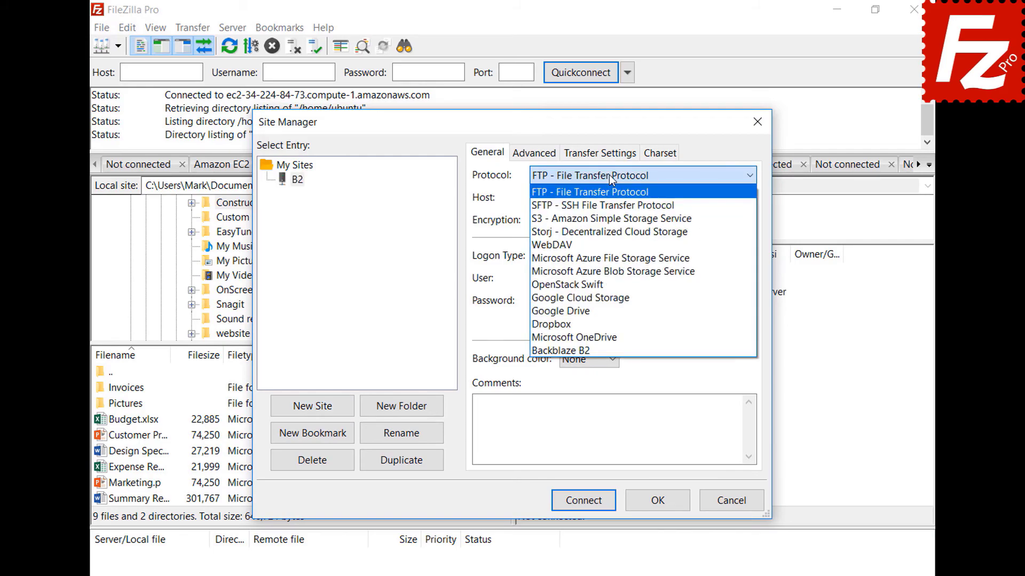
click(608, 350)
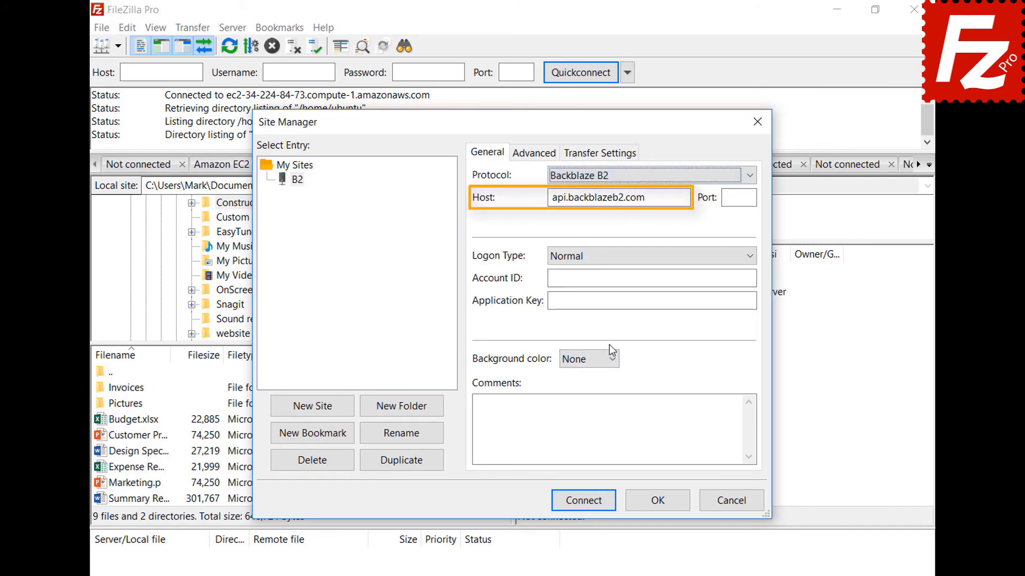
- Paste the B2 account ID and application key, then connect to the site
click(753, 277)
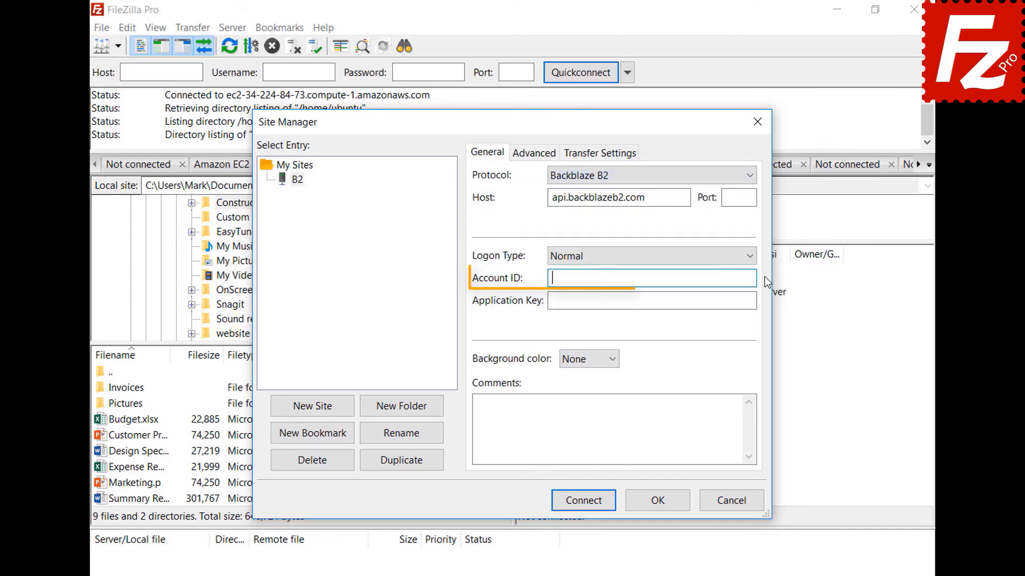
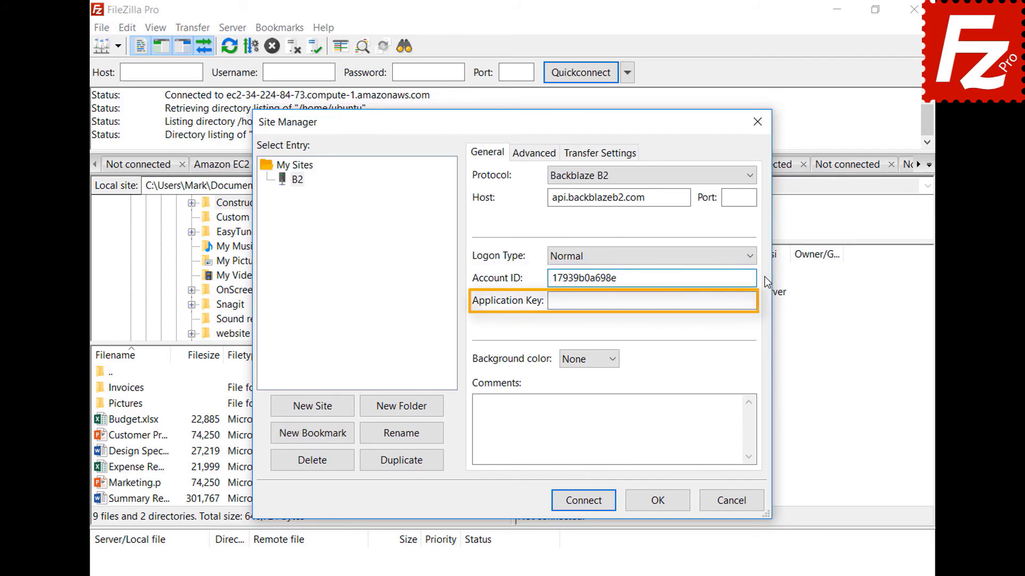
click(752, 301)
key(ctrl+v)
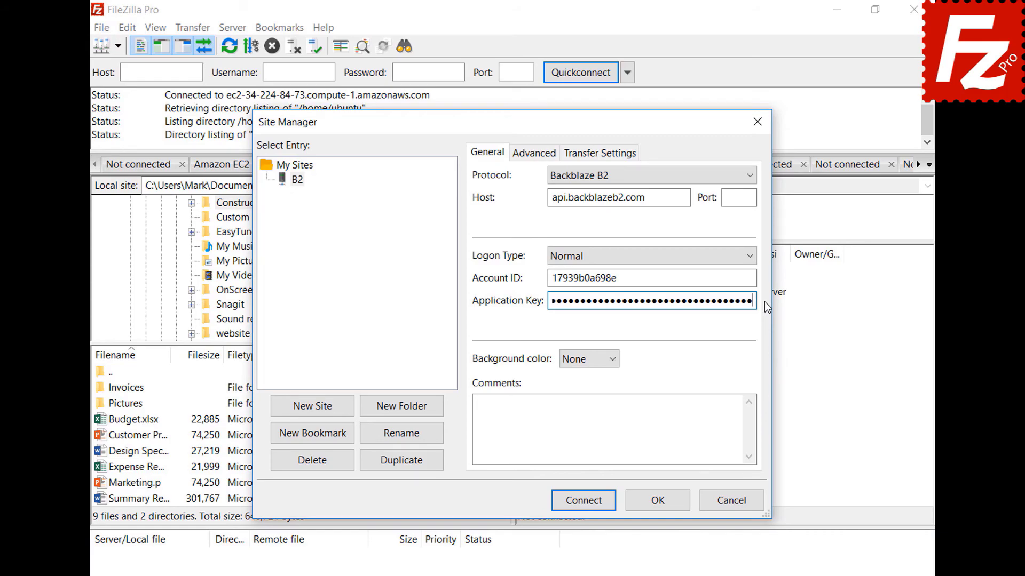
click(588, 507)
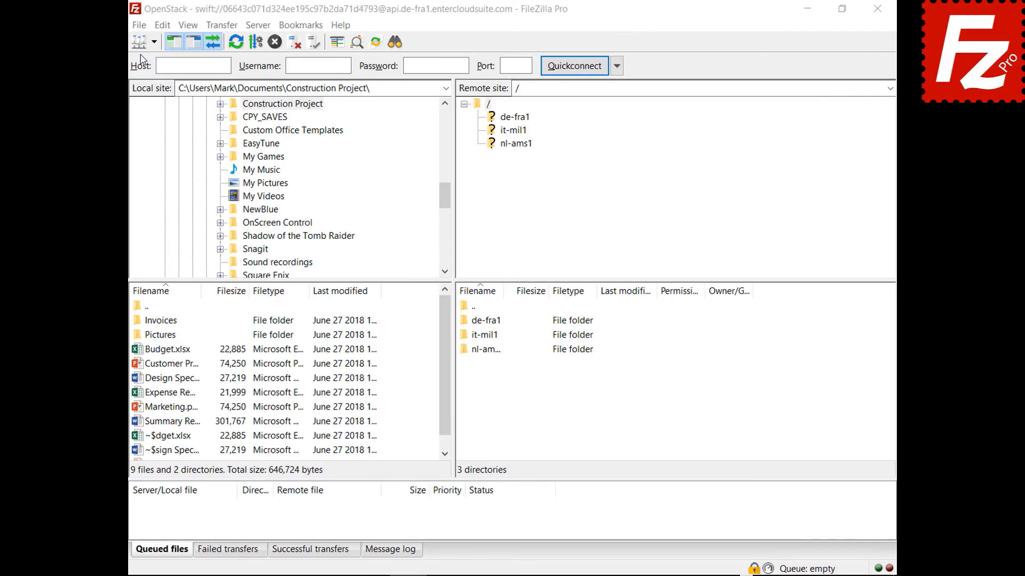
- Create a new site named WebDav in the Site Manager using the WebDAV protocol
click(139, 27)
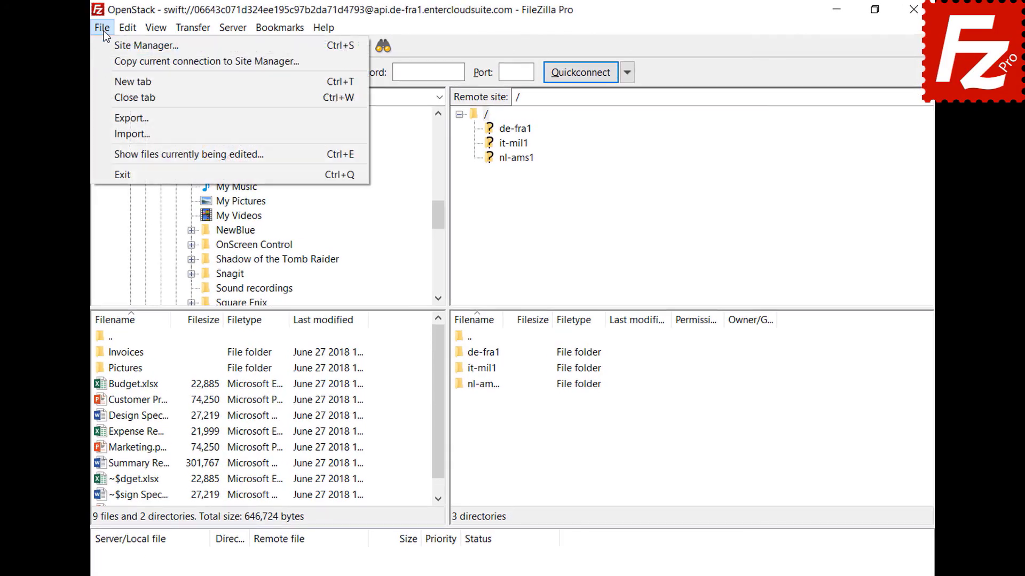
click(105, 44)
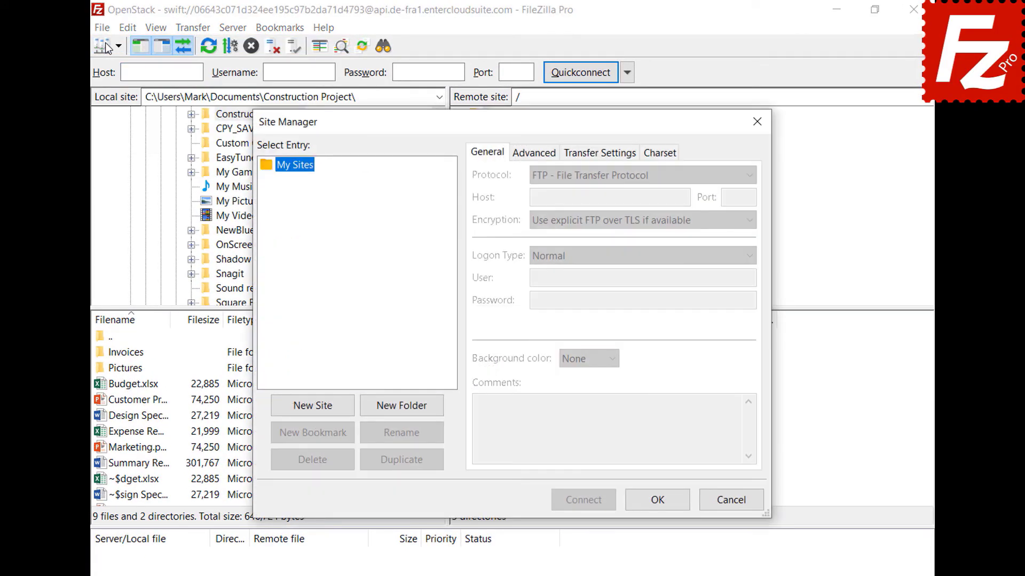
click(316, 412)
text(WebDav)
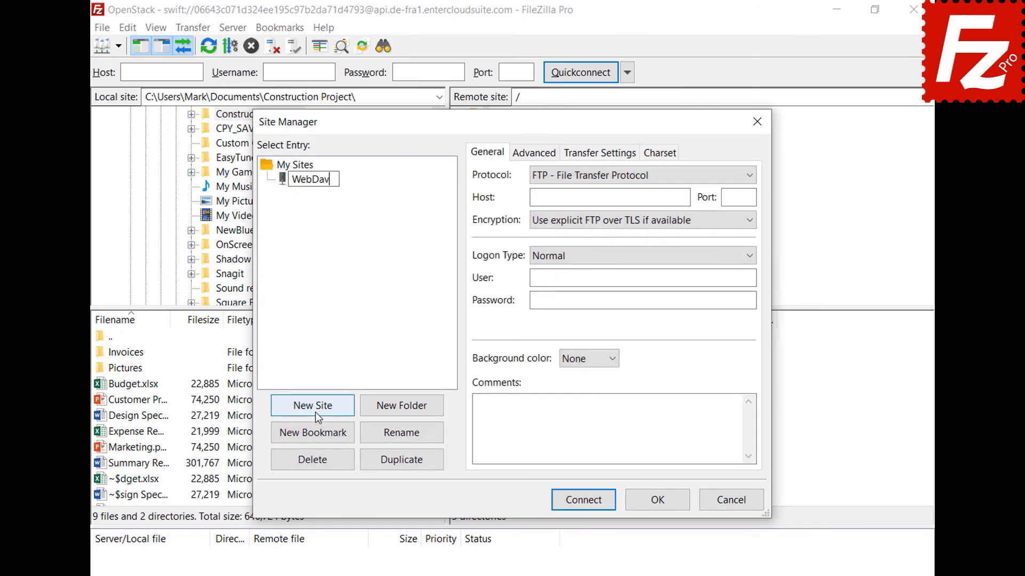
key(Return)
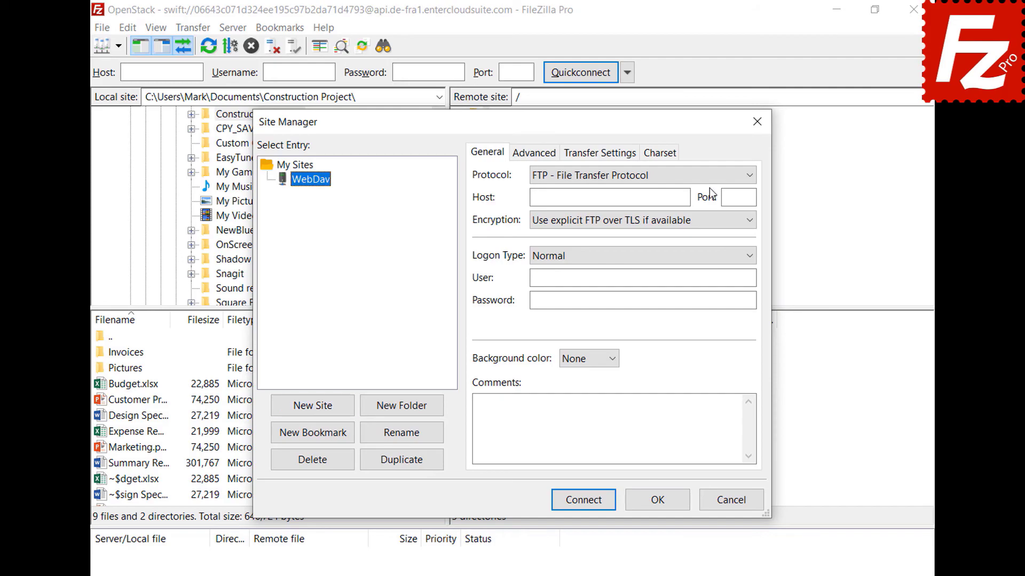
click(710, 175)
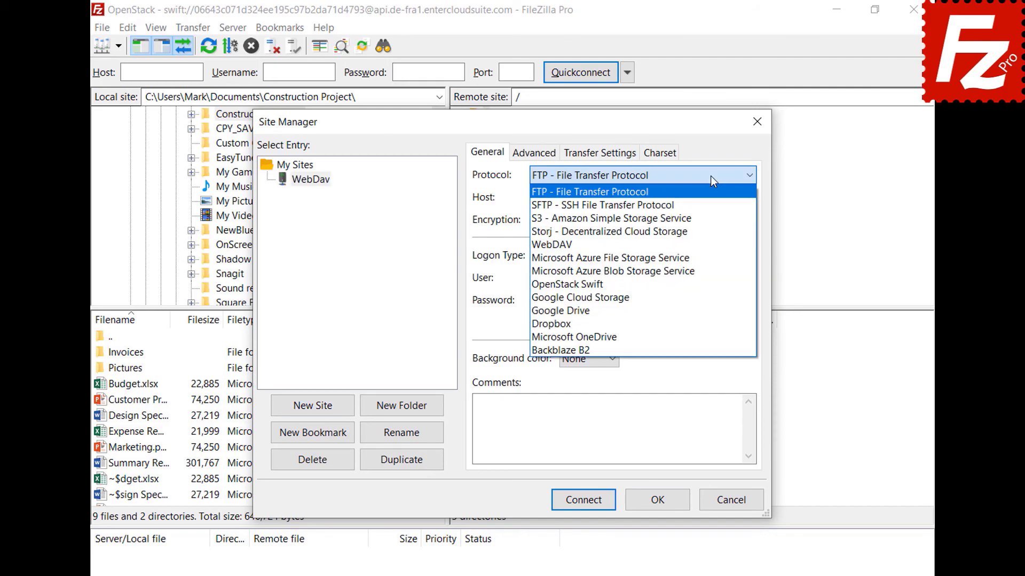
click(703, 240)
- Enter host webdav.opendrive.com, the account's user and password, then connect
click(685, 197)
text(webdav.opendrive.com)
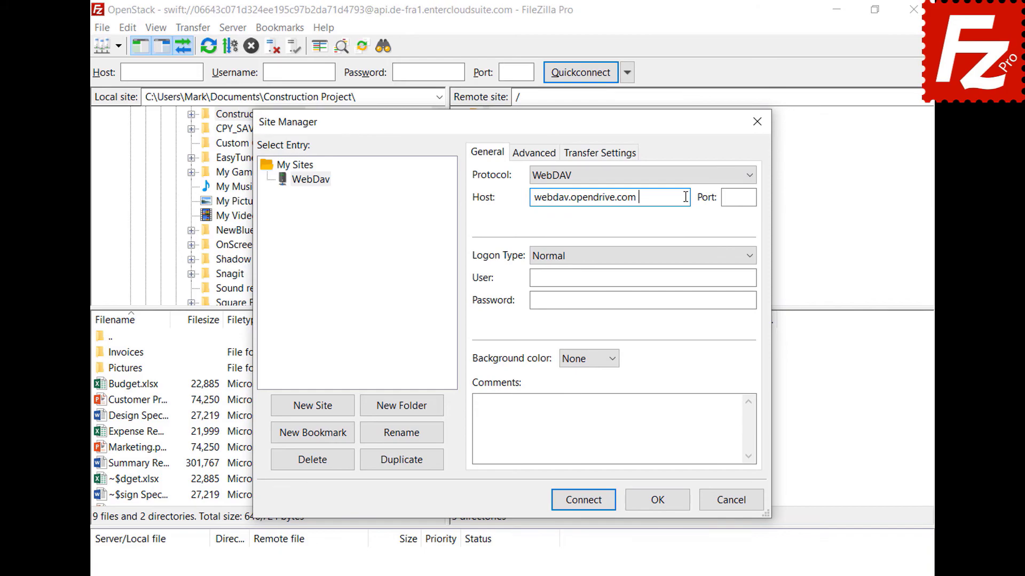
click(743, 277)
key(ctrl+v)
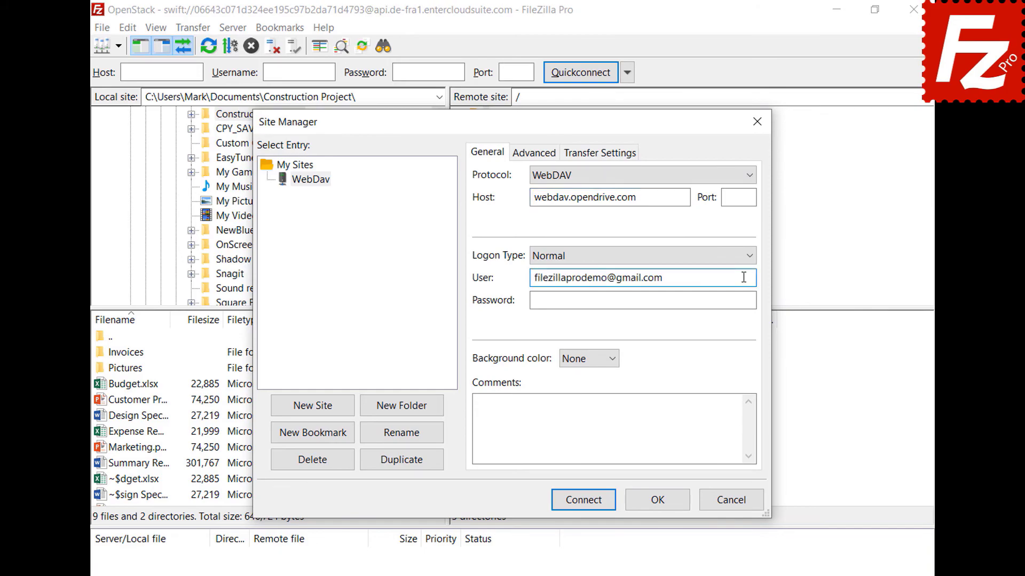
click(741, 299)
key(ctrl+v)
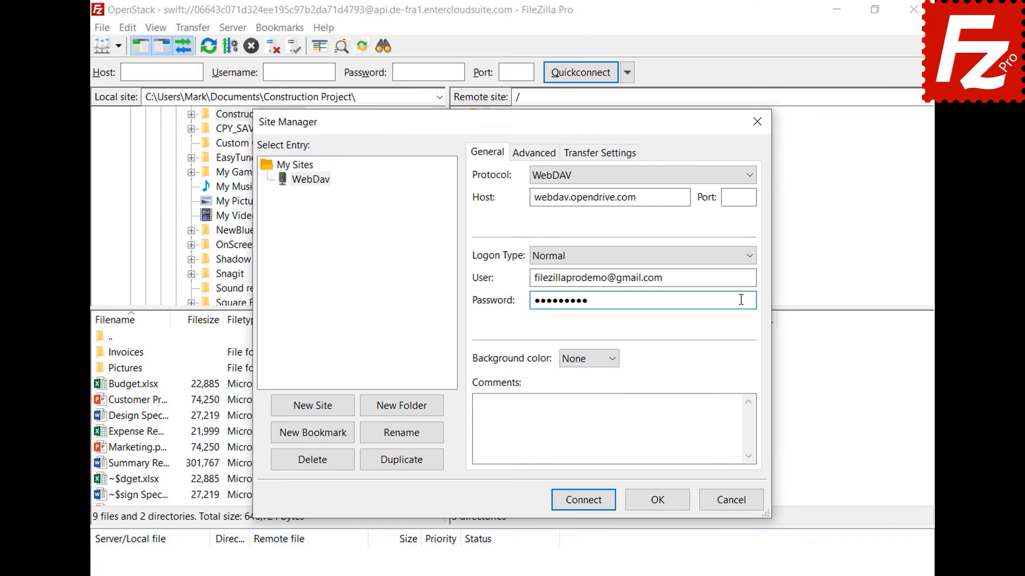
click(587, 504)
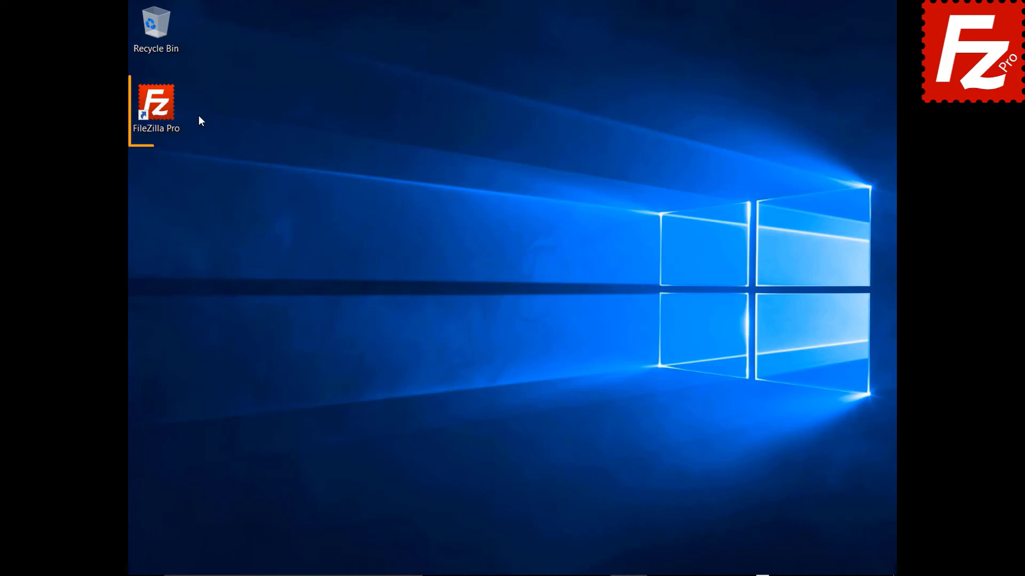
- Launch FileZilla Pro and create a new site named OpenStack using OpenStack Swift
double_click(163, 110)
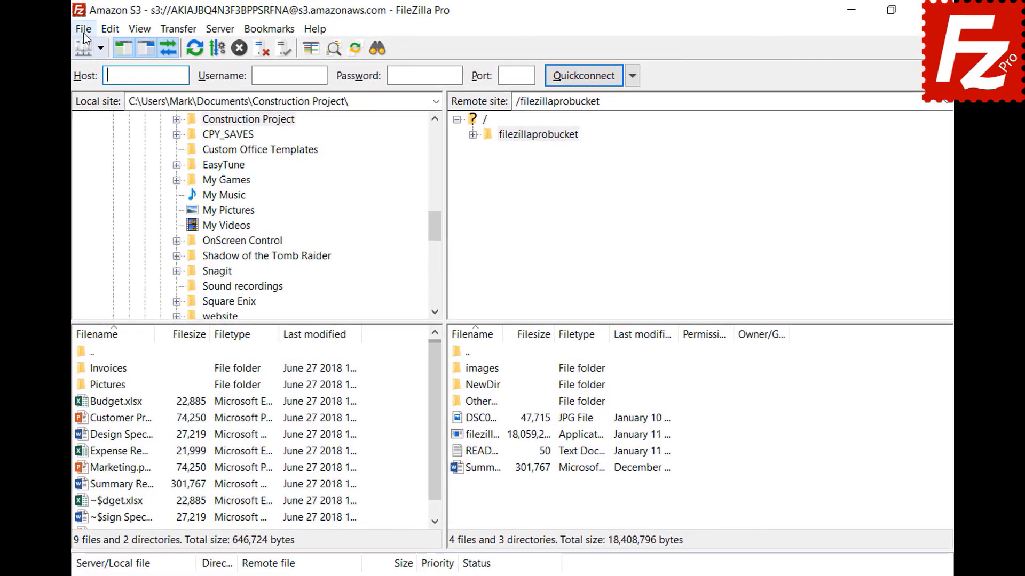
click(139, 26)
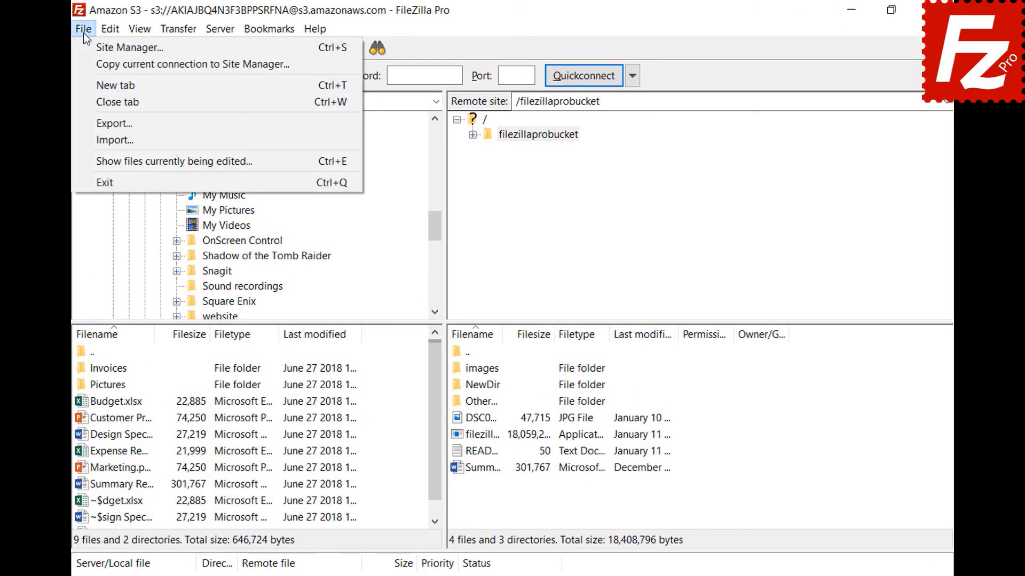
click(91, 49)
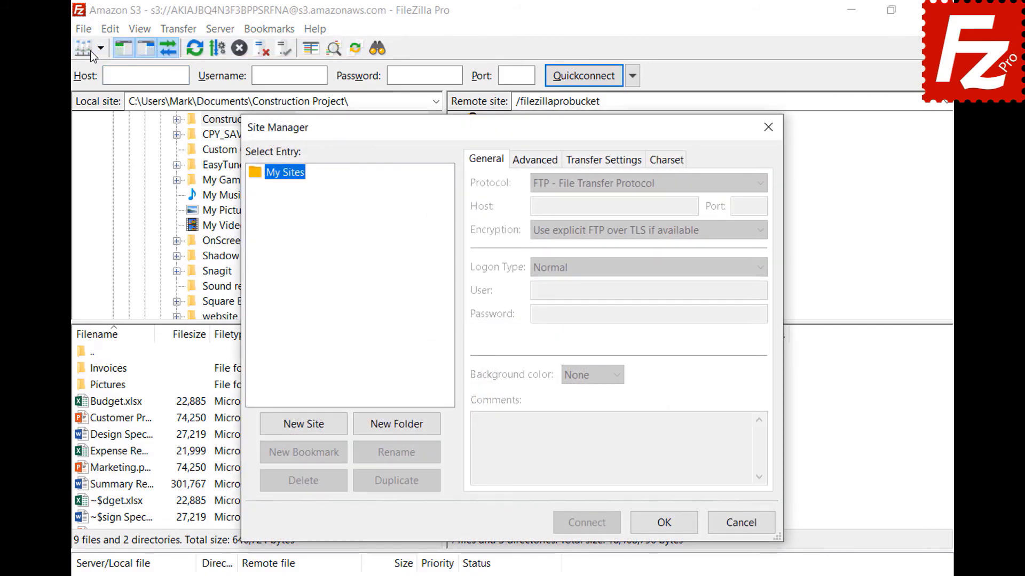
click(306, 427)
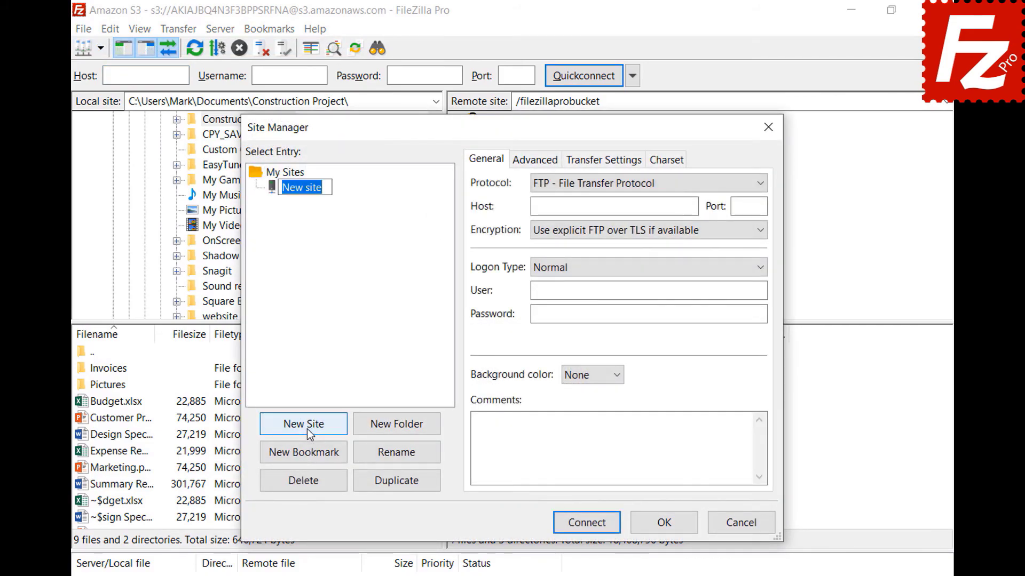
text(OpenStack)
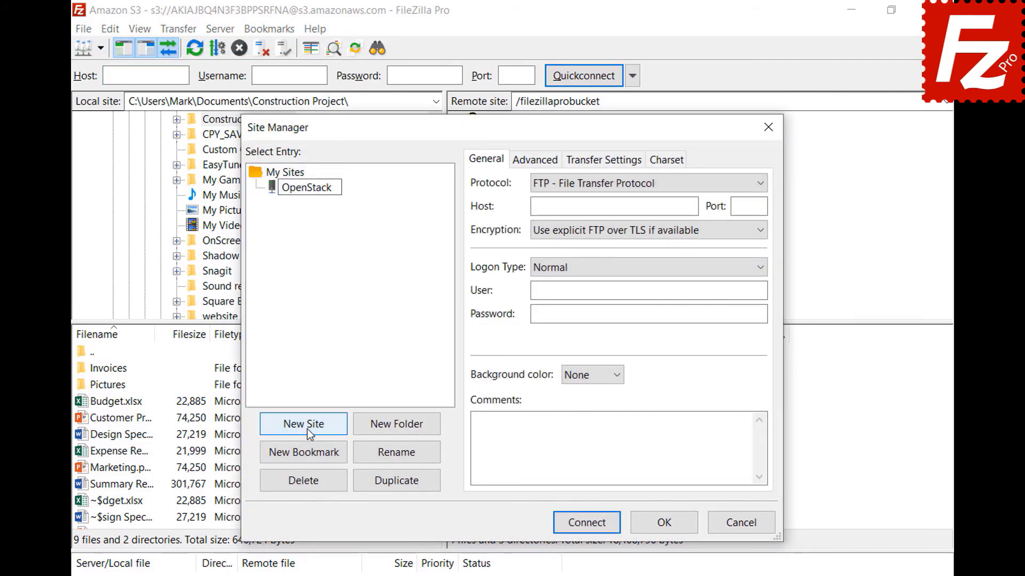
key(Return)
click(658, 184)
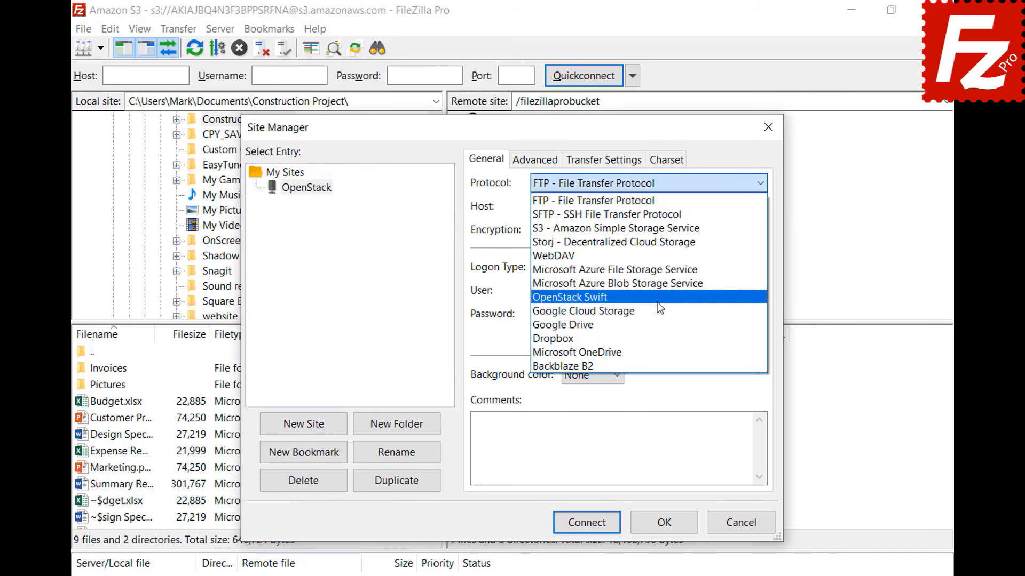
click(657, 299)
- Paste the identity host, project ID, login e-mail and password, then connect
click(693, 206)
key(ctrl+v)
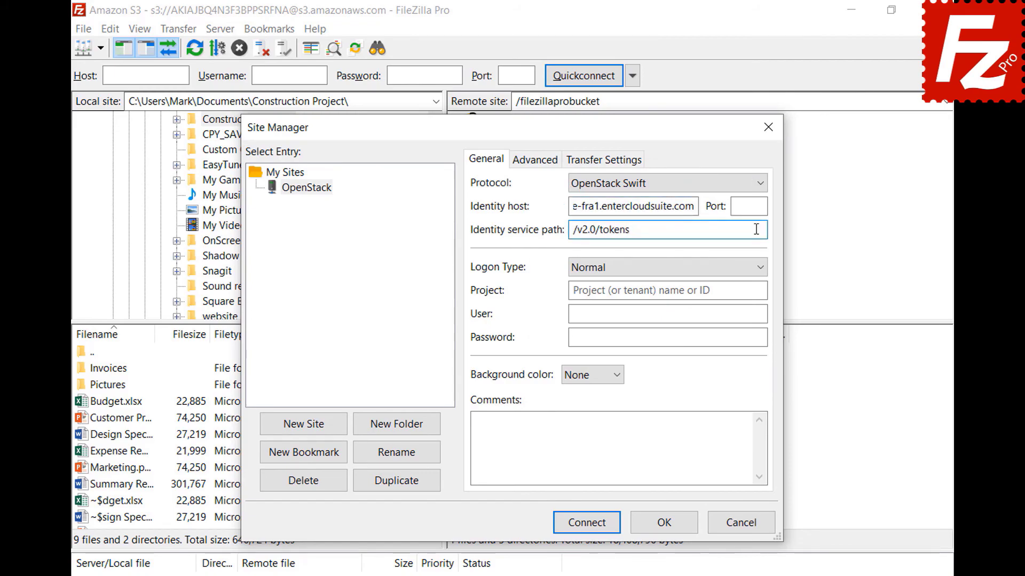
click(759, 290)
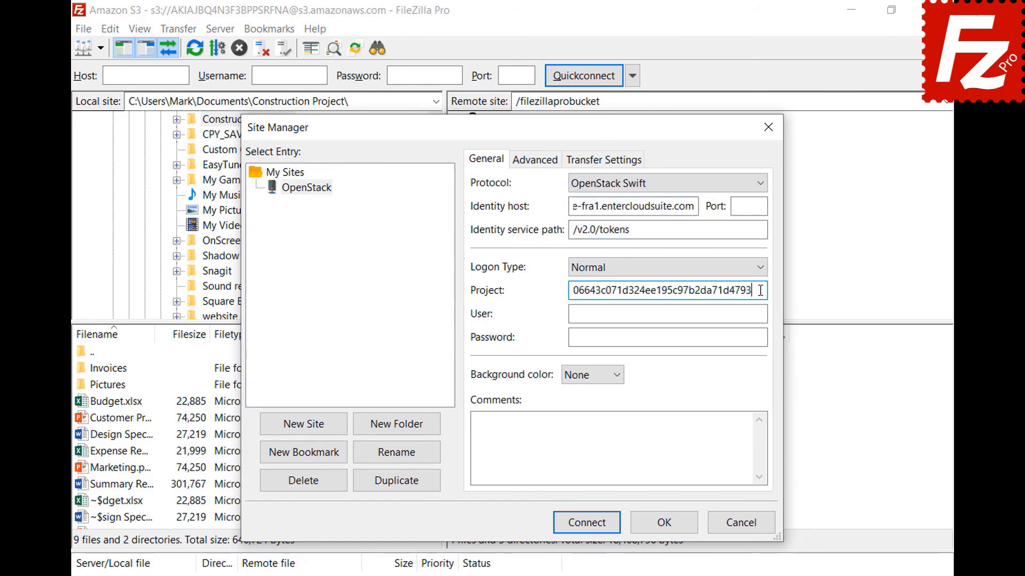
click(762, 313)
key(ctrl+v)
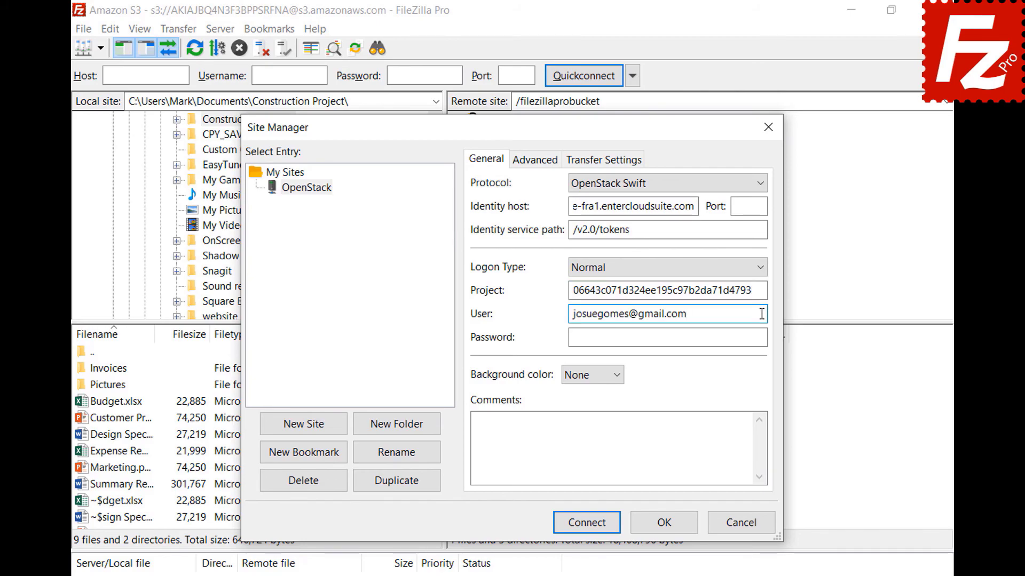
click(764, 337)
key(ctrl+v)
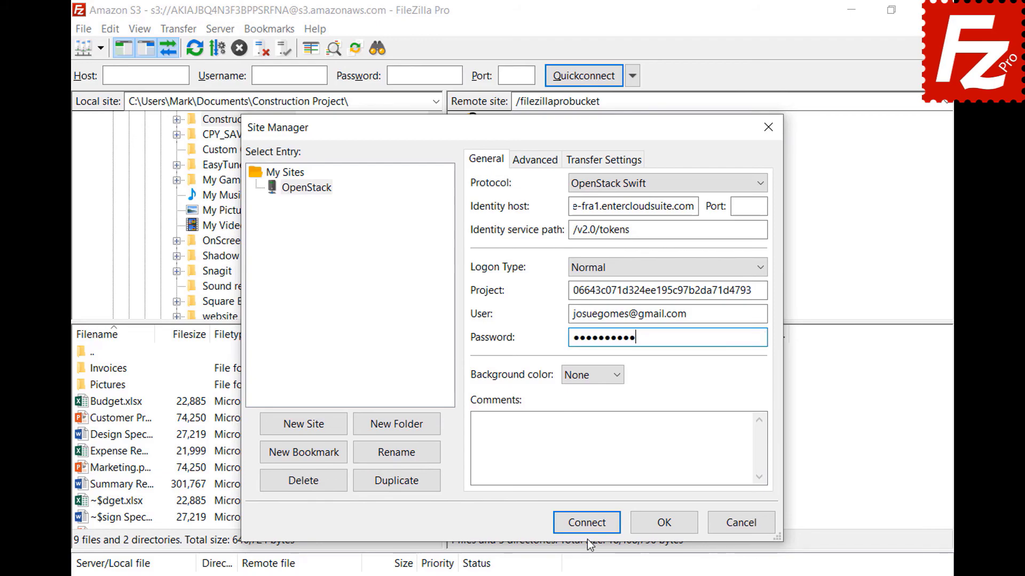
click(587, 524)
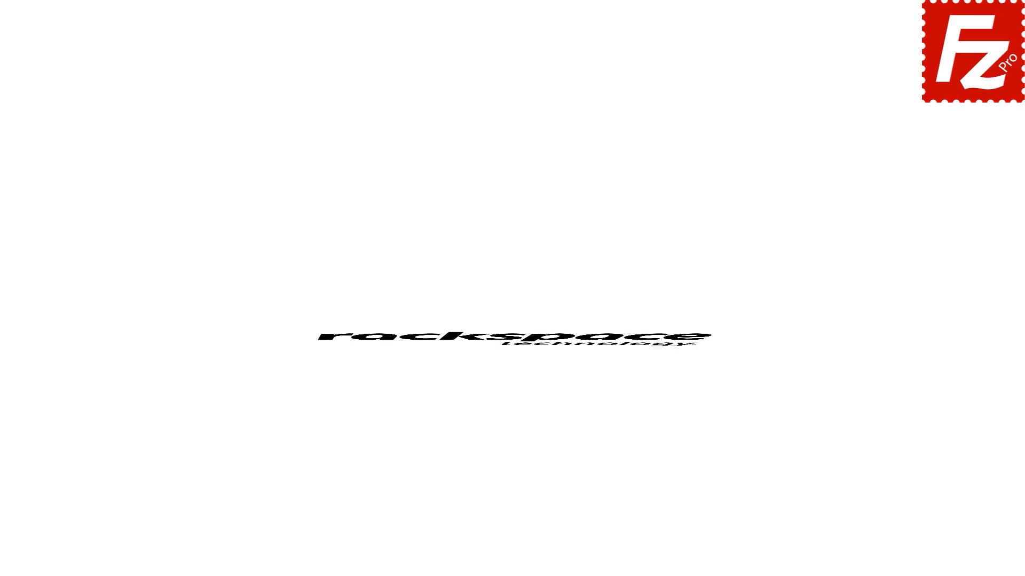
- Launch FileZilla Pro and create a new site named Rackspace using Rackspace Cloud Storage
double_click(162, 110)
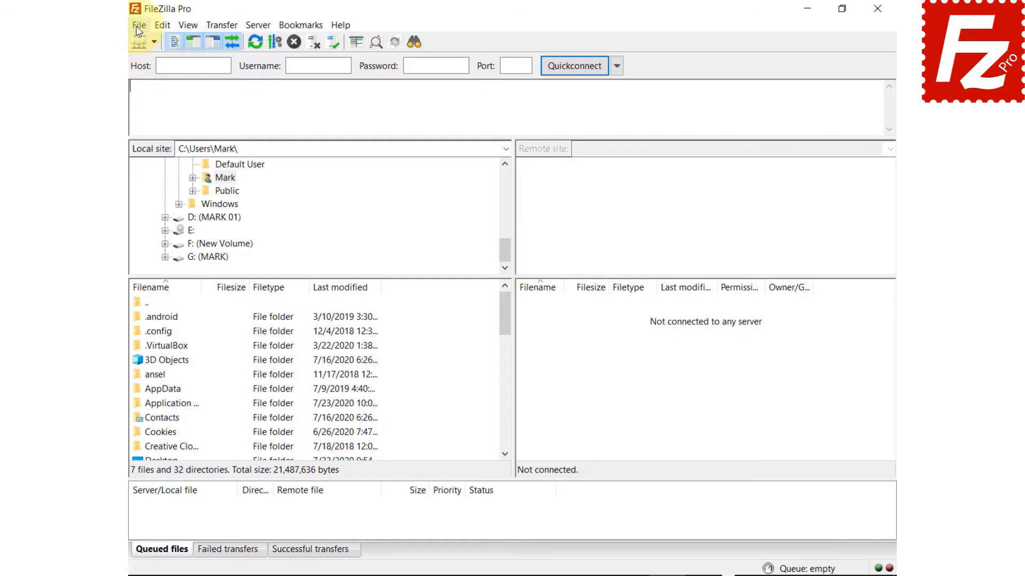
click(118, 27)
click(120, 45)
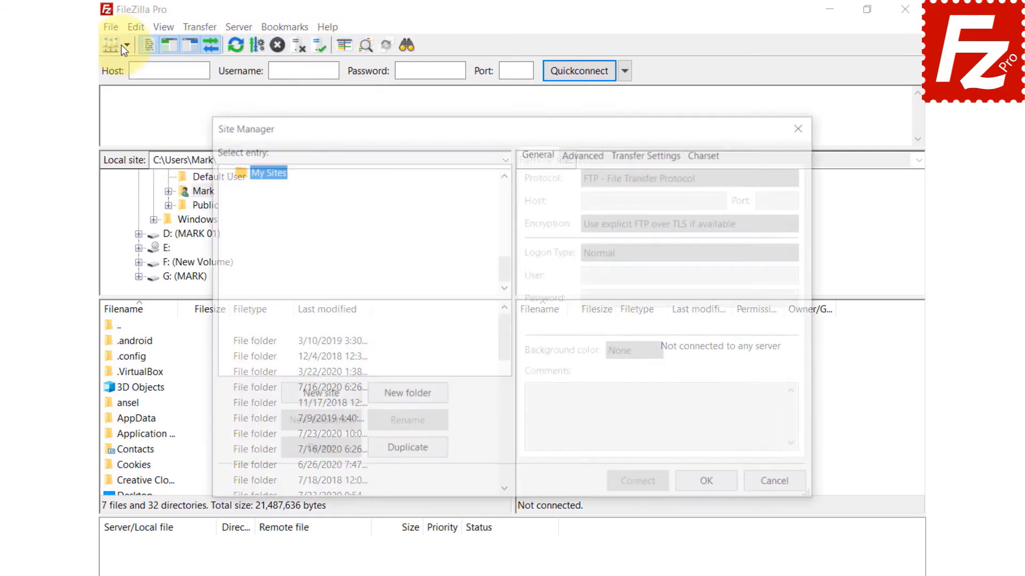
click(318, 398)
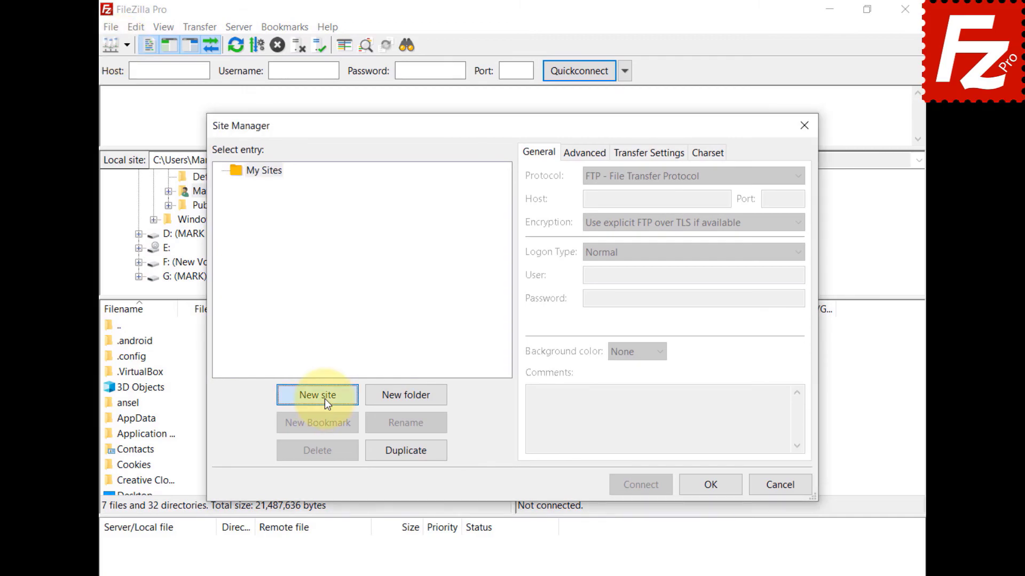
text(Rackspace)
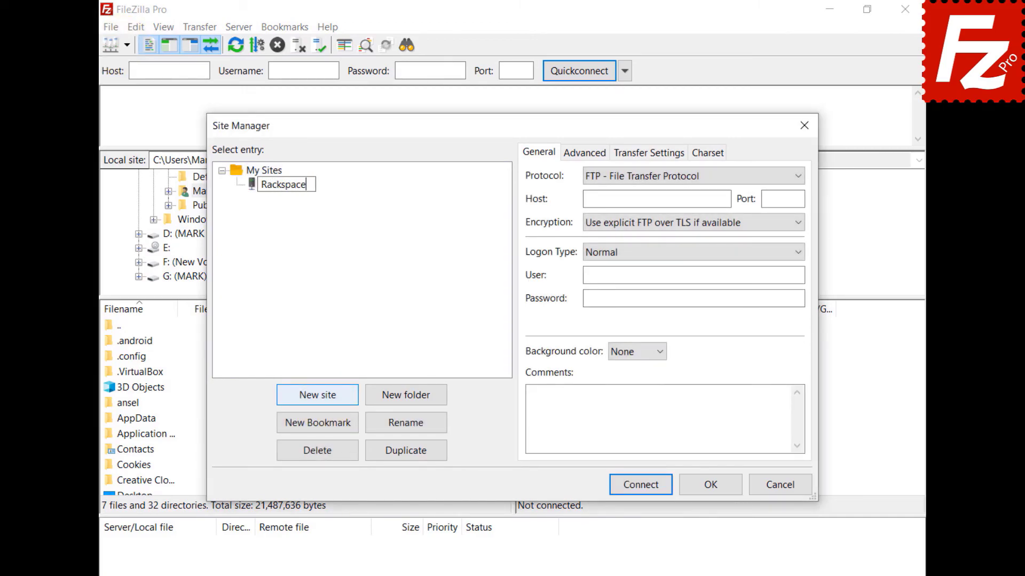
key(Return)
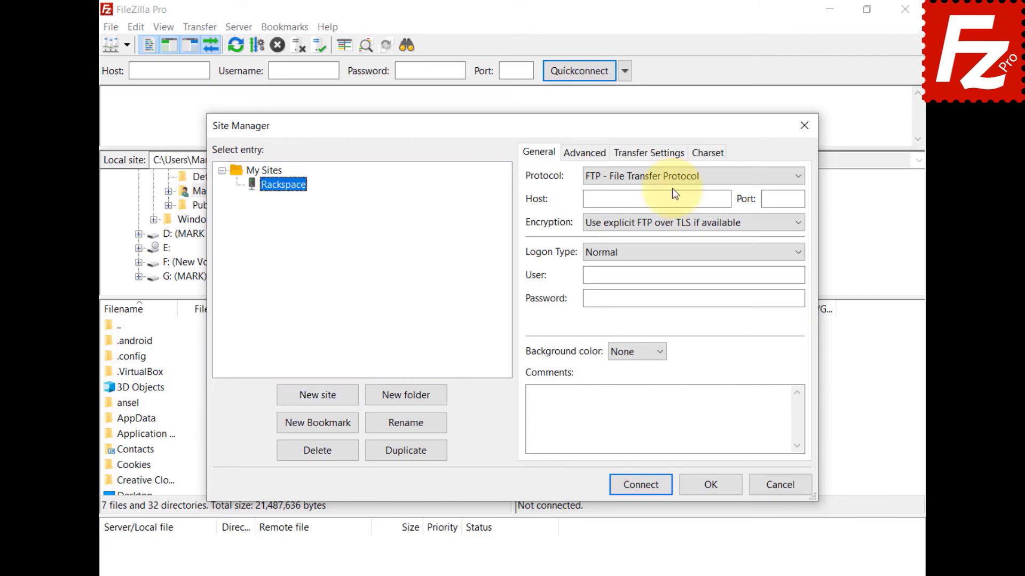
click(671, 178)
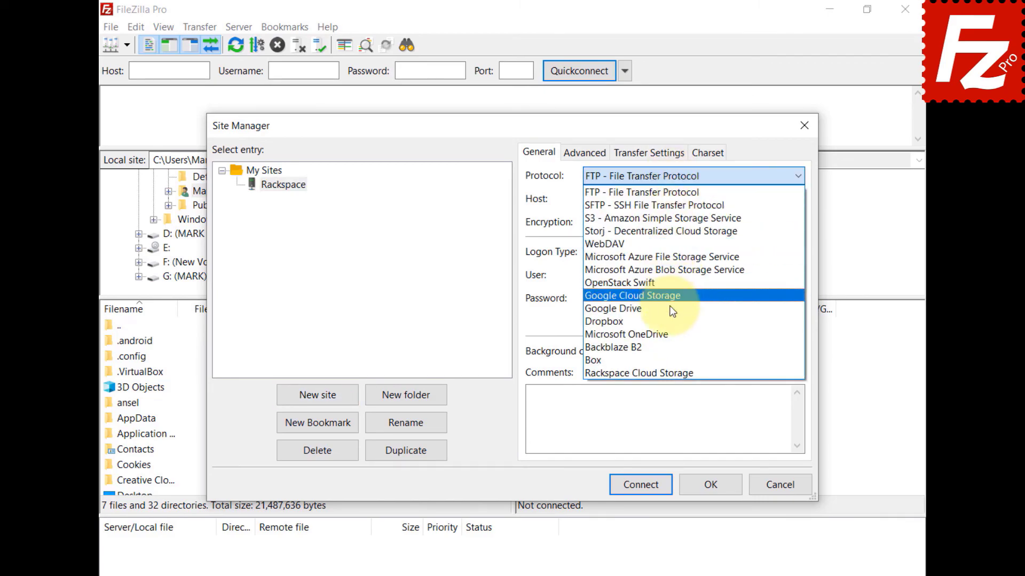
click(672, 374)
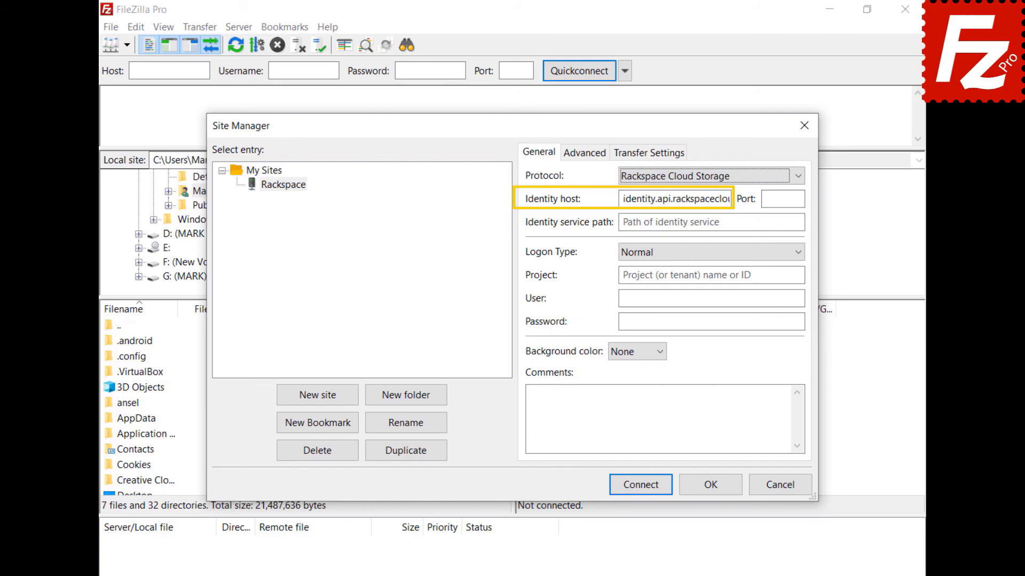
- Enter identity path /v2.0/tokens, the project number, username and password, then connect
click(711, 222)
text(/v2.0/tokens)
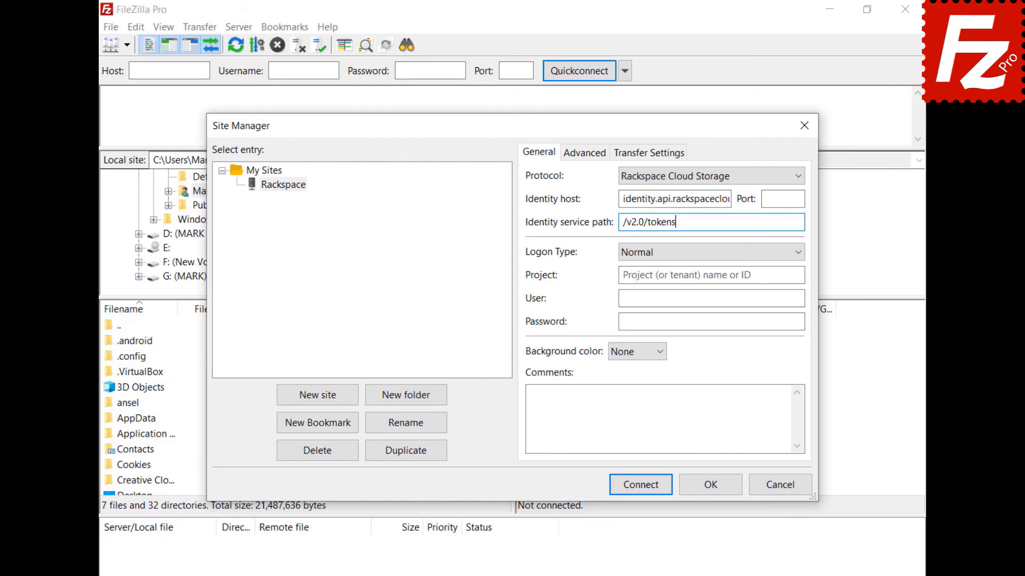
click(711, 275)
text(1288657)
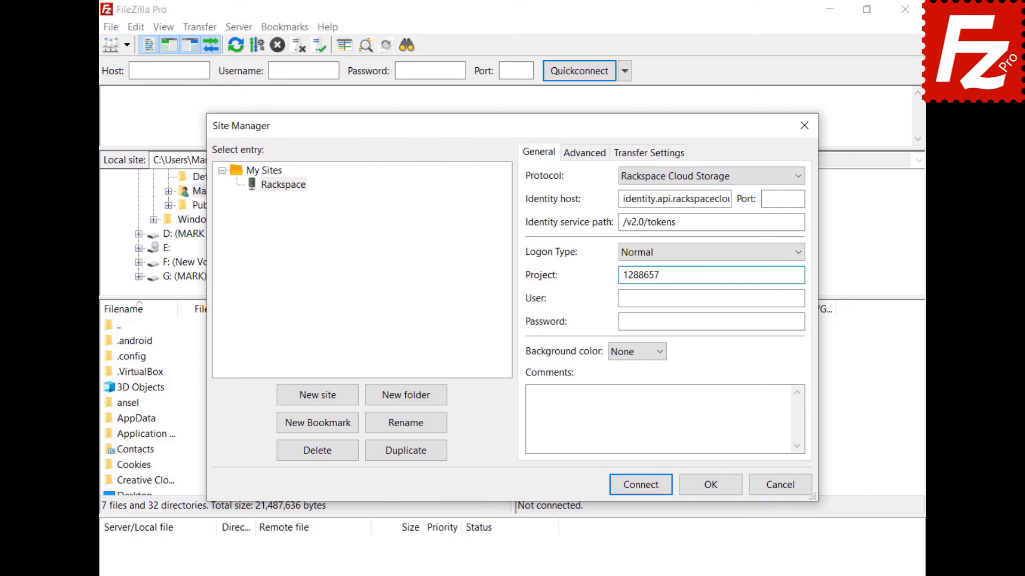
click(711, 298)
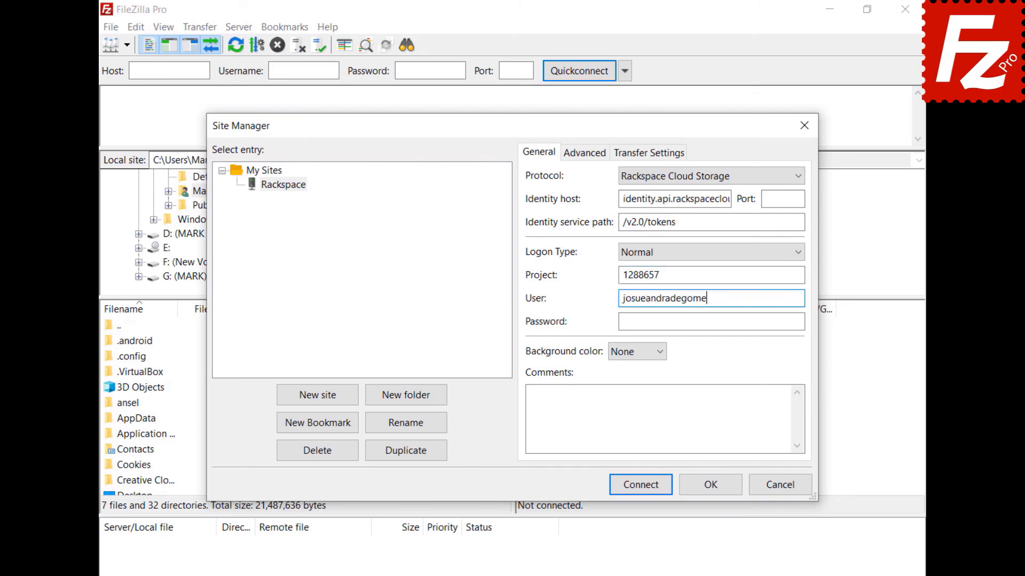
click(711, 322)
key(ctrl+v)
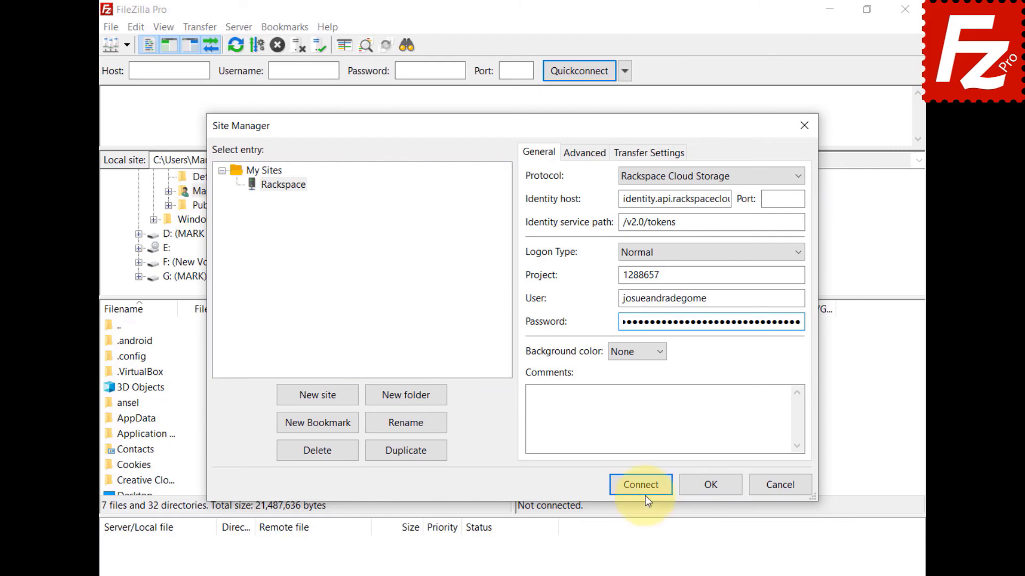
click(643, 489)
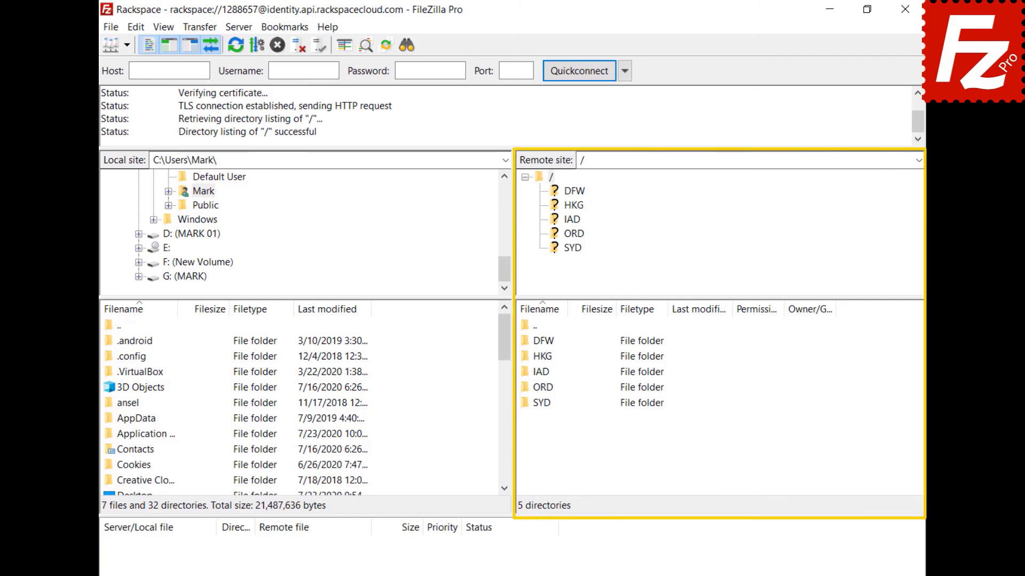
- Open the IAD folder in the Rackspace remote file list
double_click(540, 371)
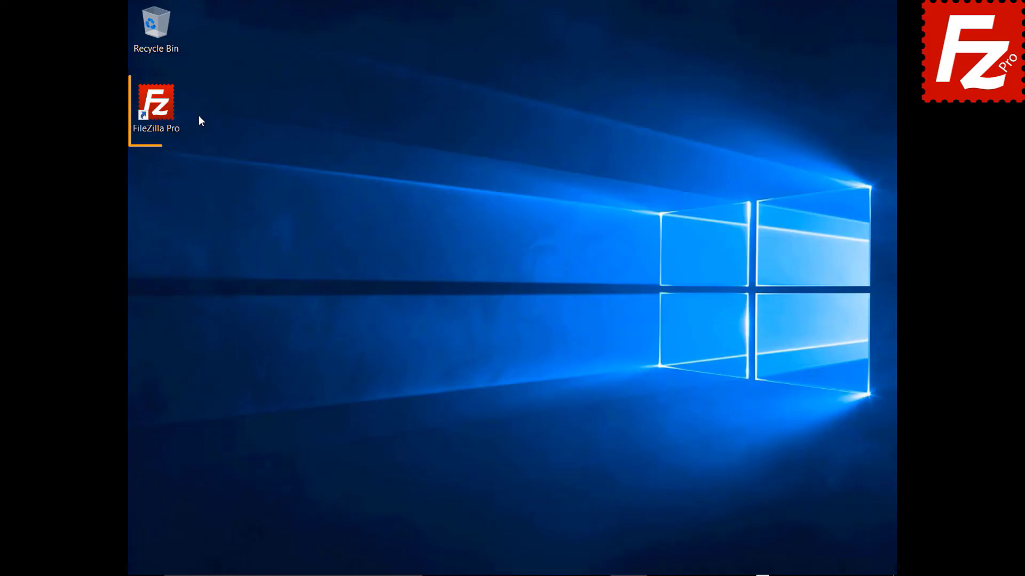
- Launch FileZilla Pro and open the Site Manager from the File menu
click(162, 110)
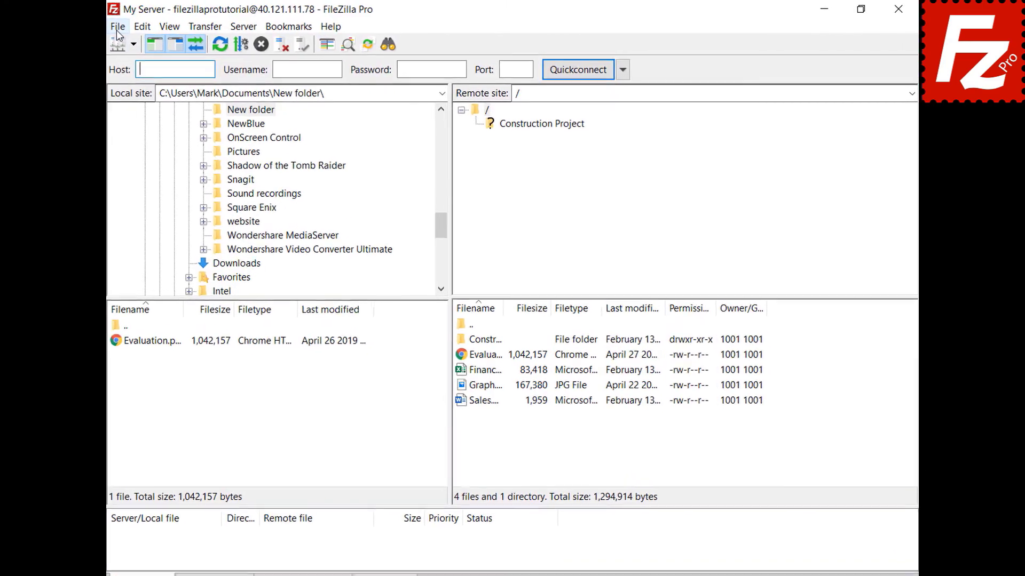
click(113, 28)
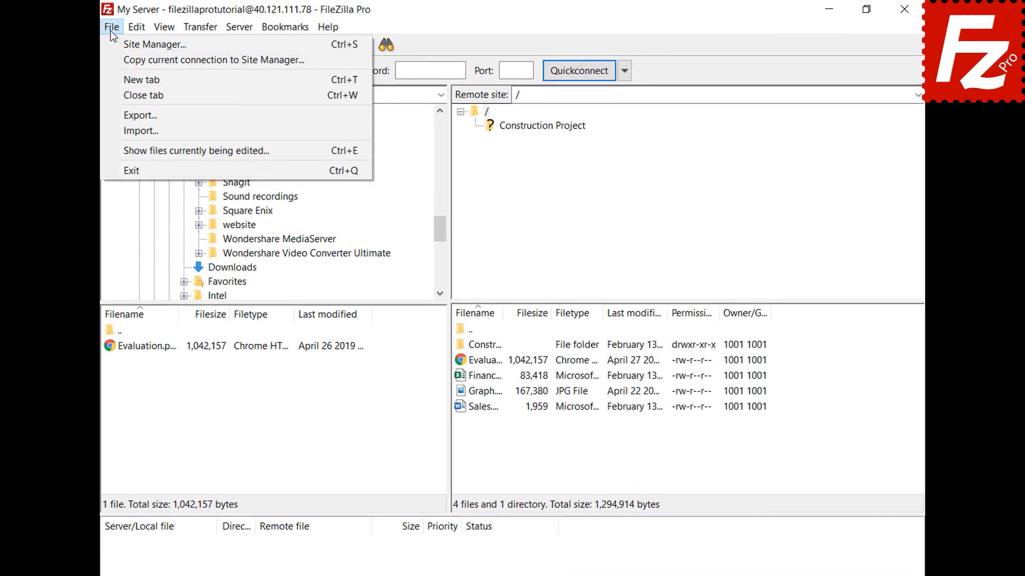
click(111, 45)
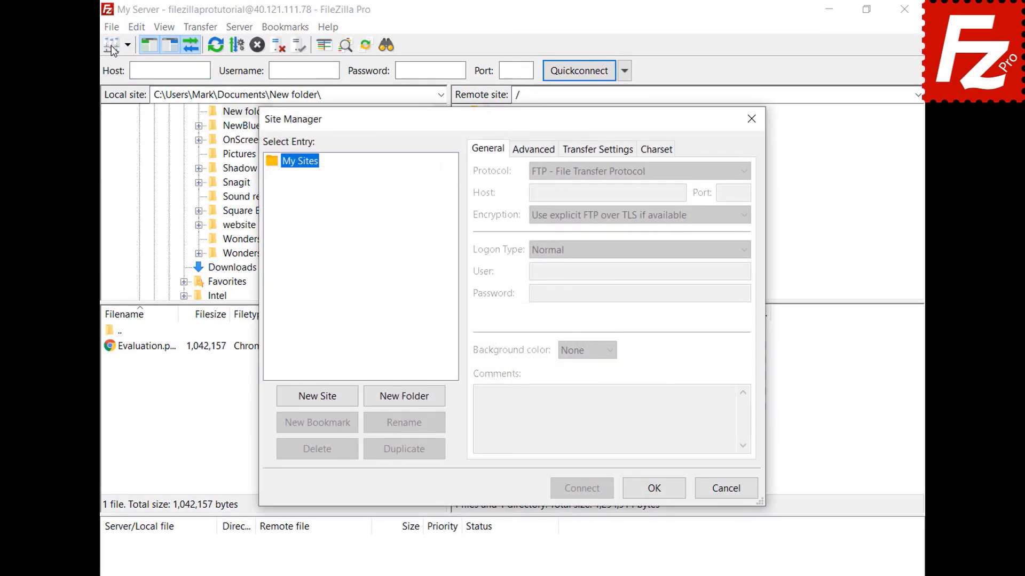
- Create a new site named Box using the Box protocol and connect to it
click(317, 402)
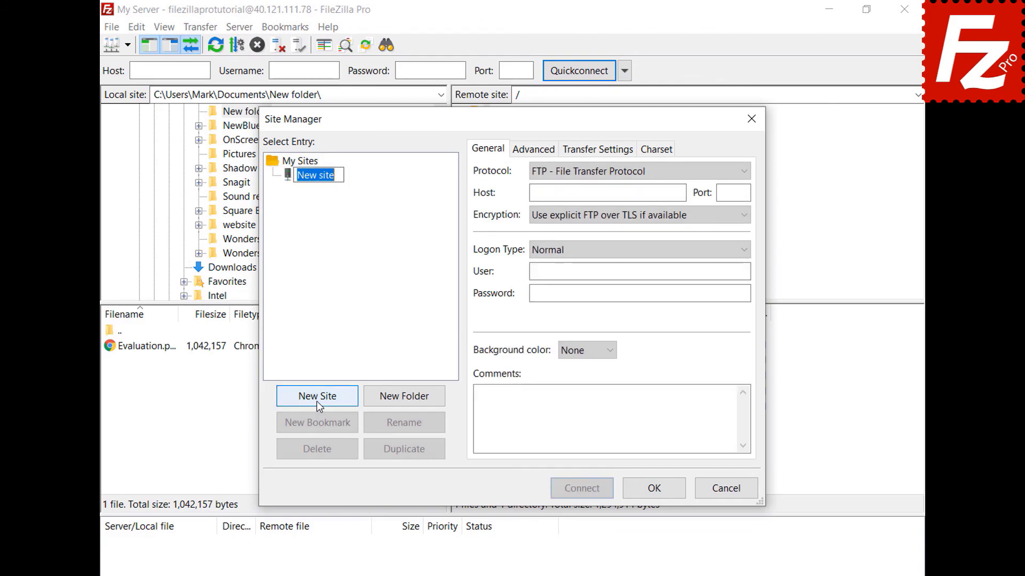
text(Box)
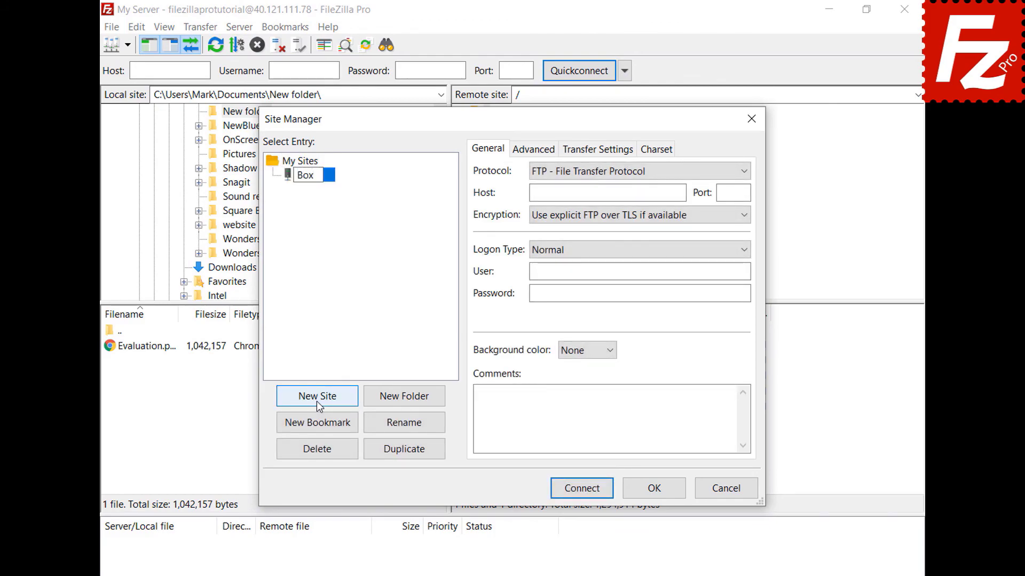
key(Return)
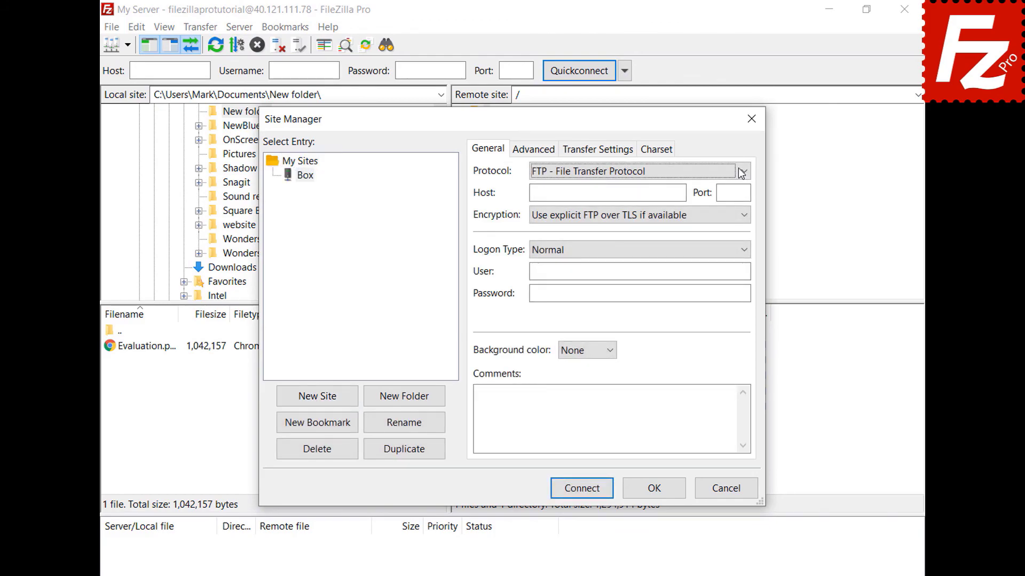
click(741, 172)
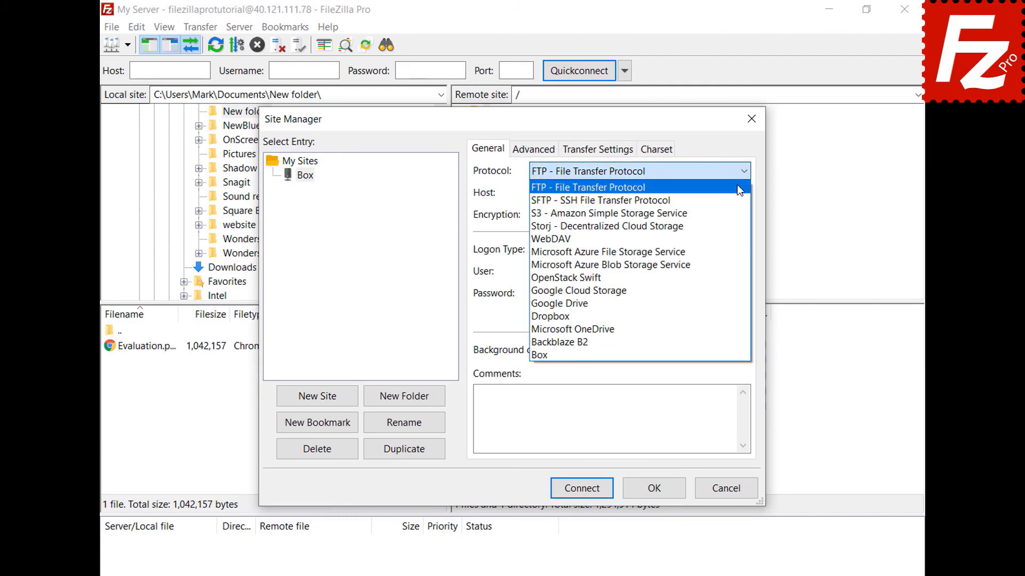
click(723, 350)
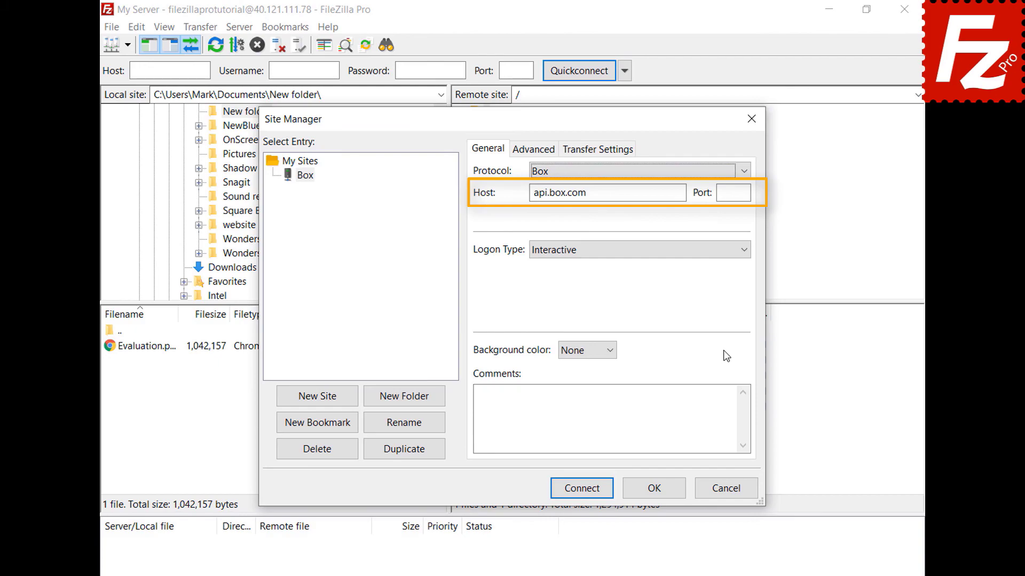
click(581, 489)
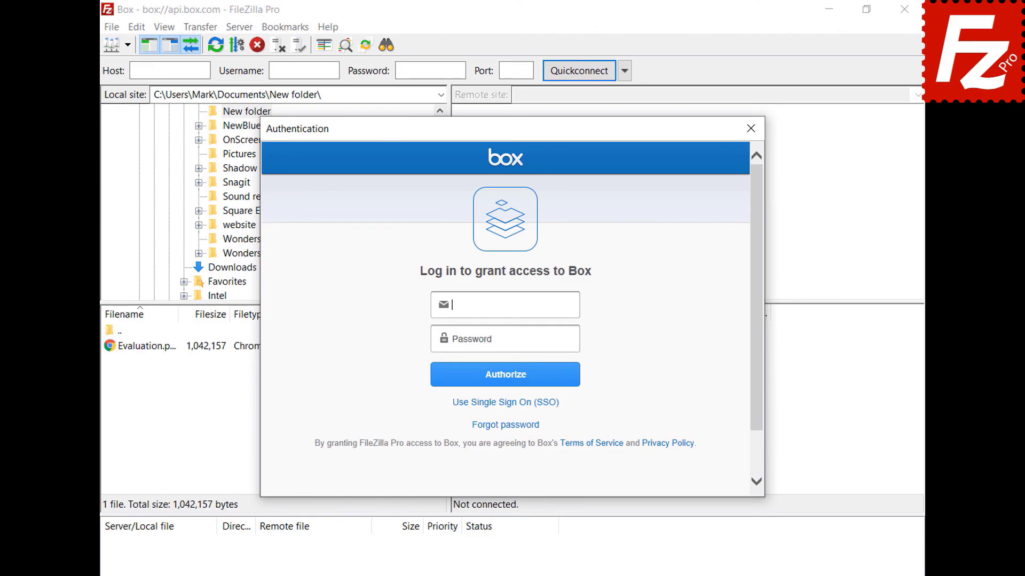
- Sign in with the Box account e-mail and password, then grant FileZilla Pro access
key(ctrl+v)
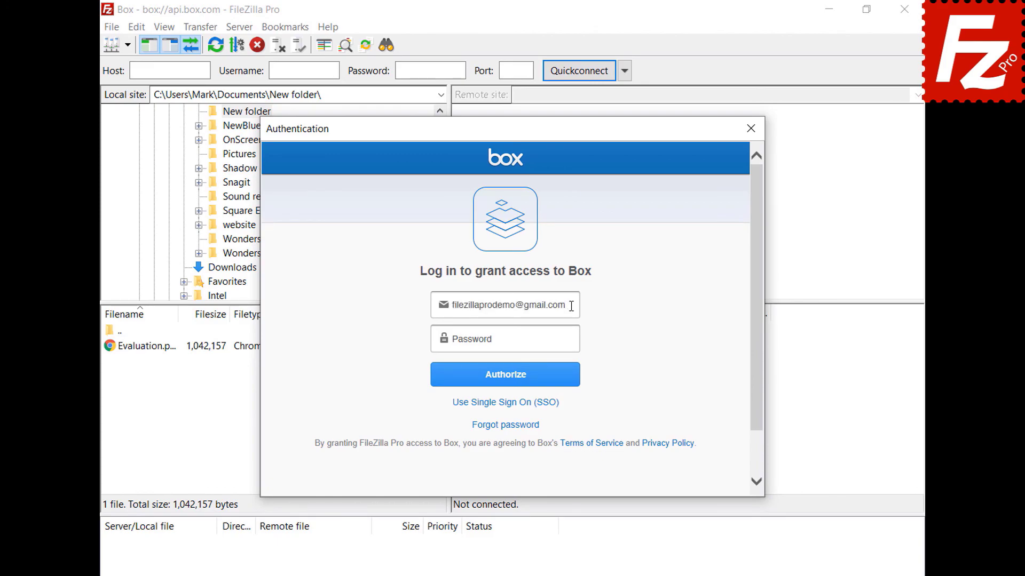
click(575, 340)
key(ctrl+v)
click(506, 384)
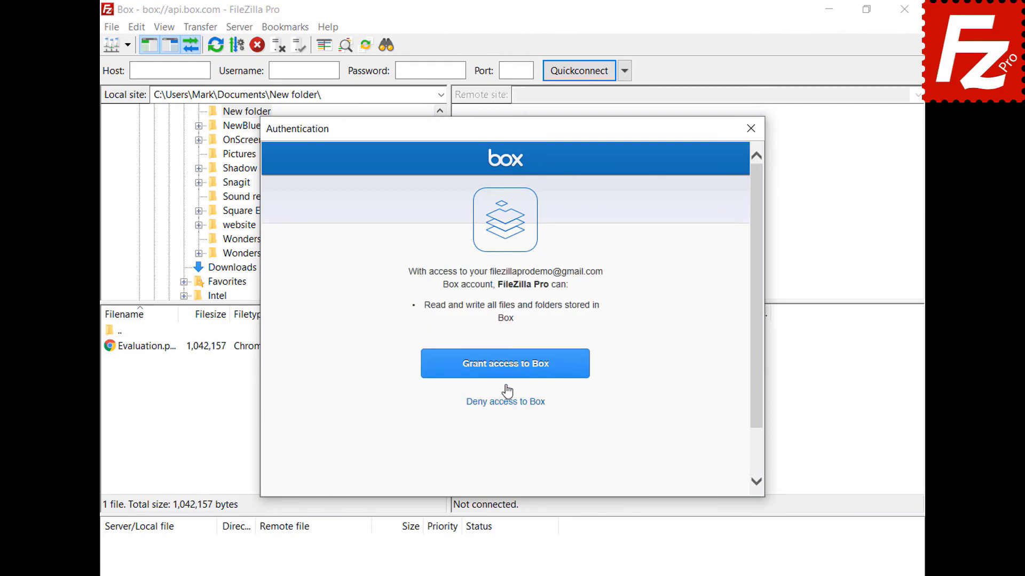
click(506, 374)
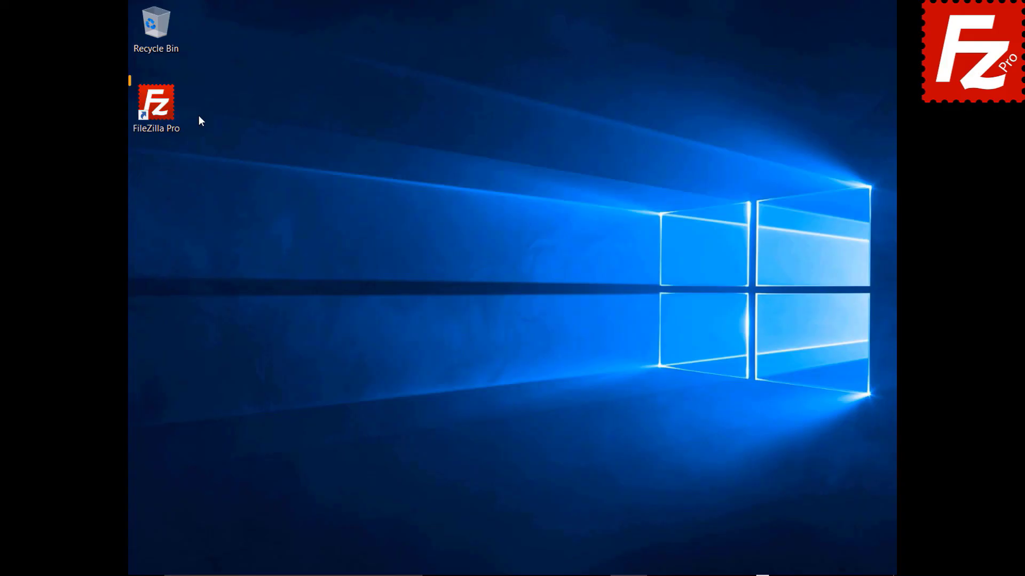
- Launch FileZilla Pro and add a new site named Tardigrade using the Tardigrade protocol
double_click(162, 111)
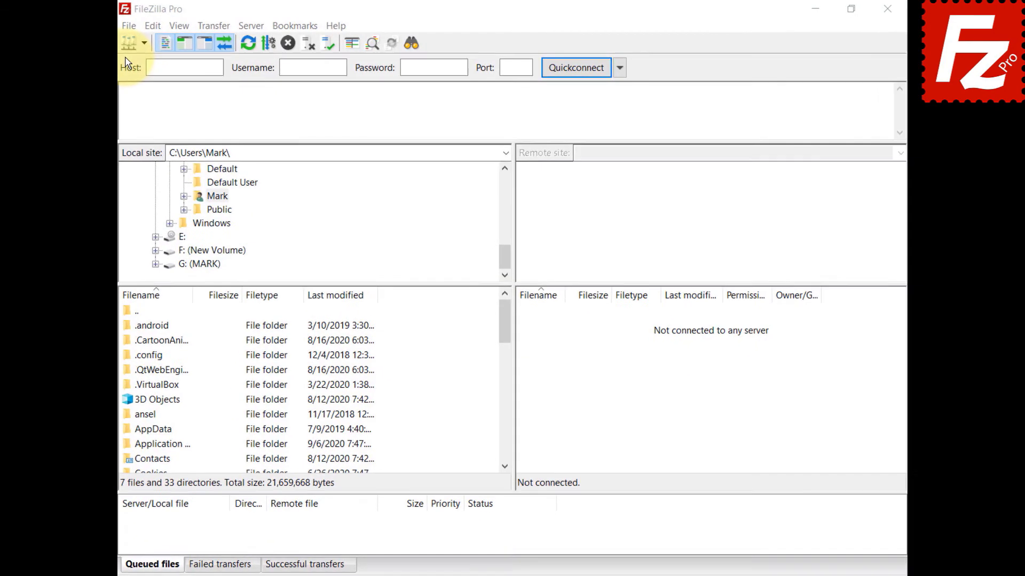
click(99, 28)
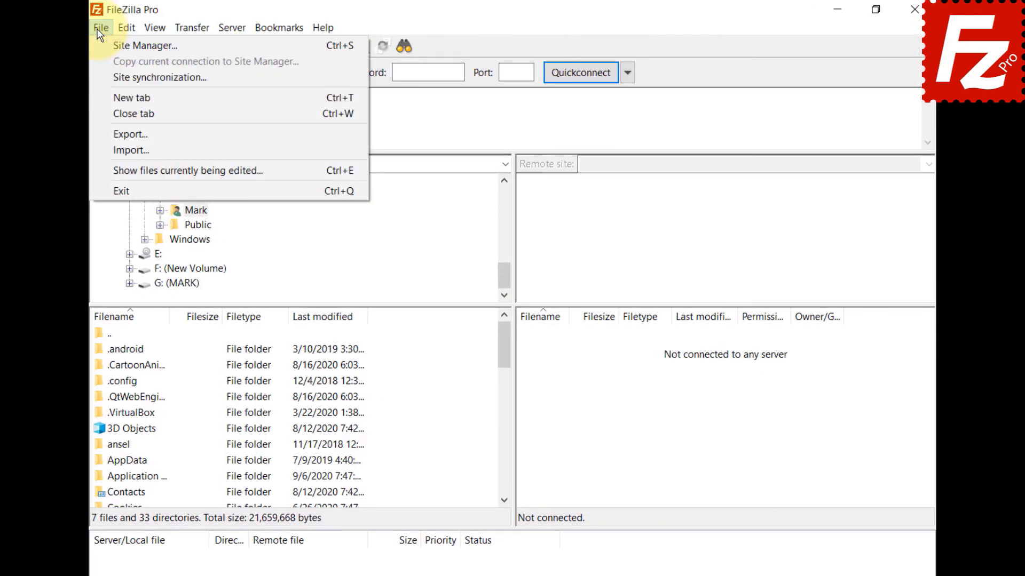
click(102, 44)
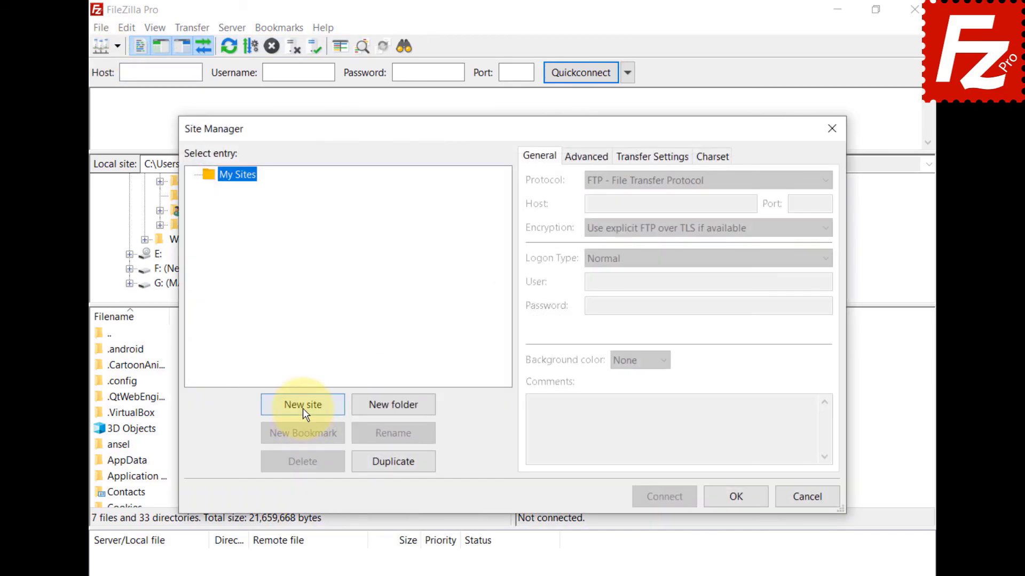
click(303, 408)
text(Tardigrade)
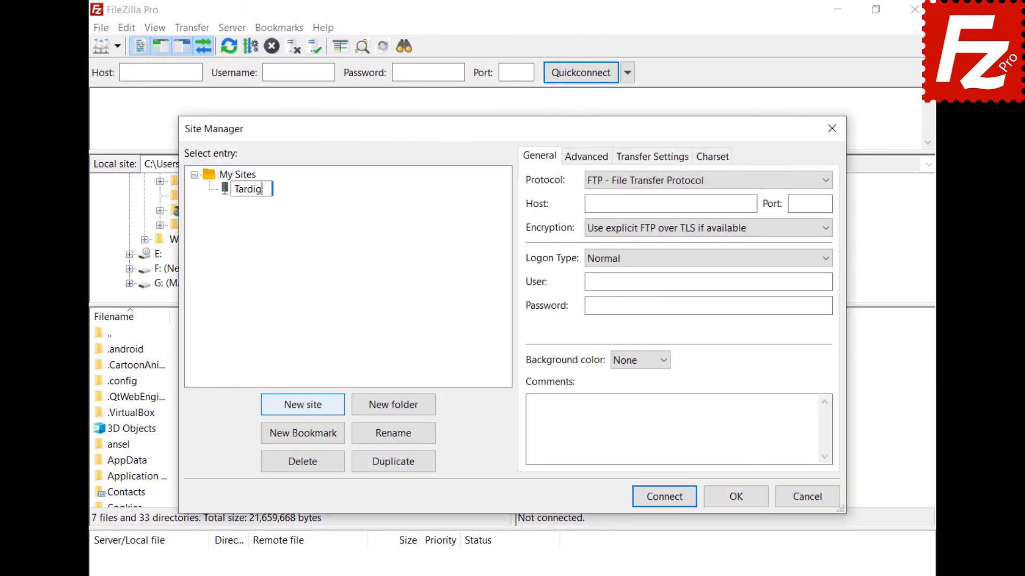
click(671, 181)
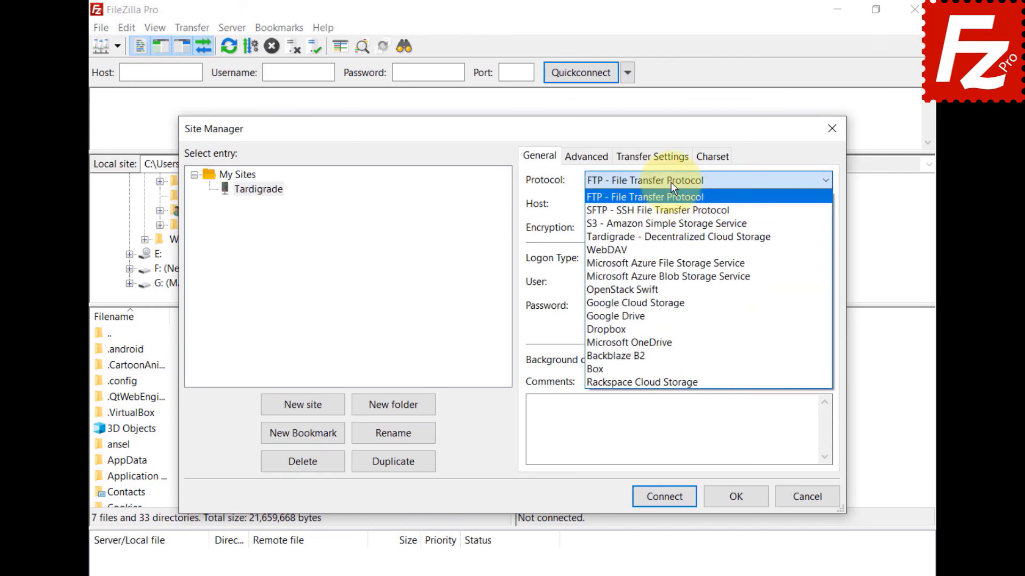
click(665, 238)
- Enter satellite us-central-1.tardigrade.io, the API key and encryption passphrase, then connect
click(694, 203)
text(us-central-1.tardigrade.io)
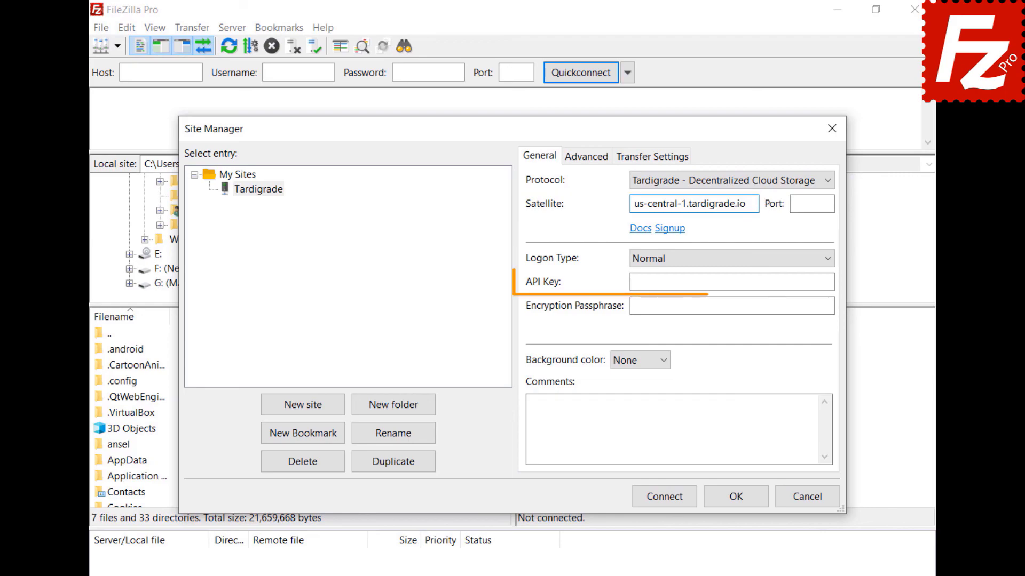
click(731, 281)
key(ctrl+v)
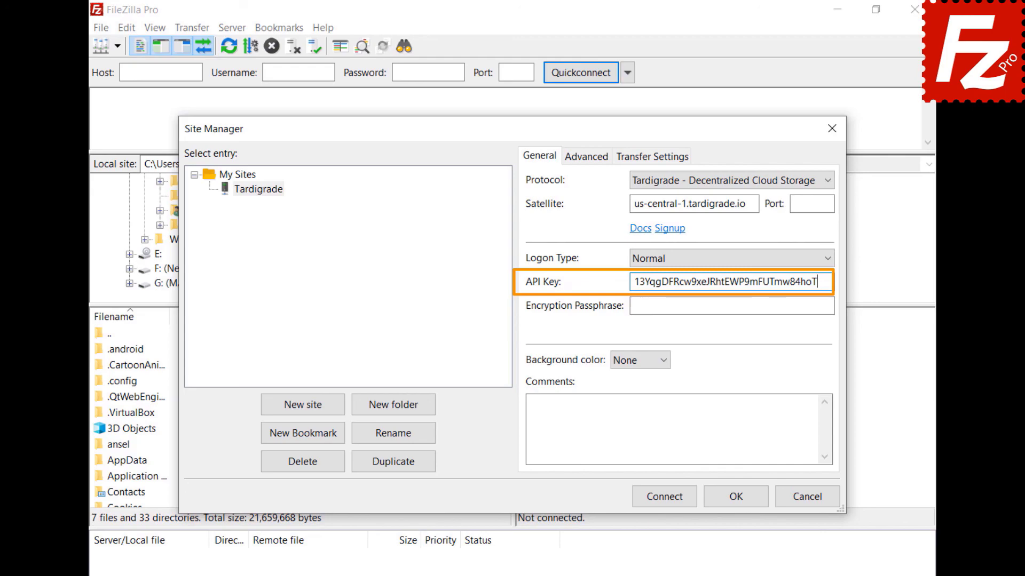
click(731, 306)
key(ctrl+v)
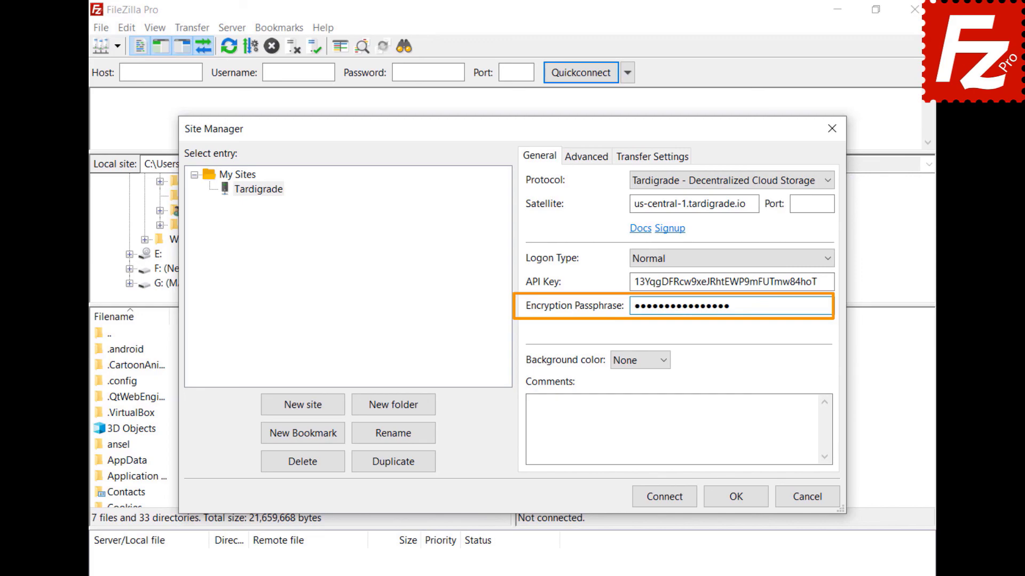
click(668, 501)
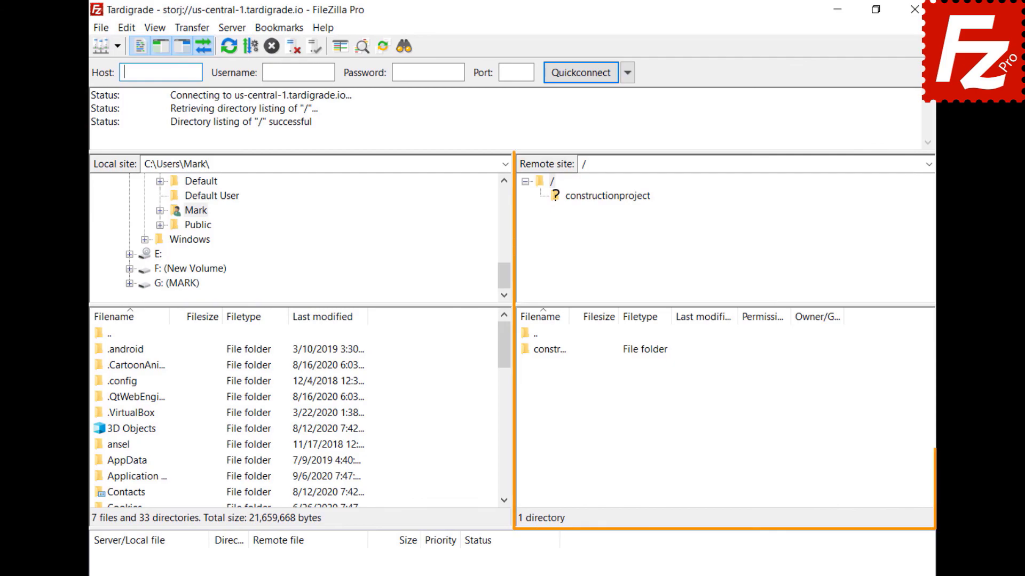
- Expand the remote constructionproject folder and select its Construction Project subfolder
click(602, 195)
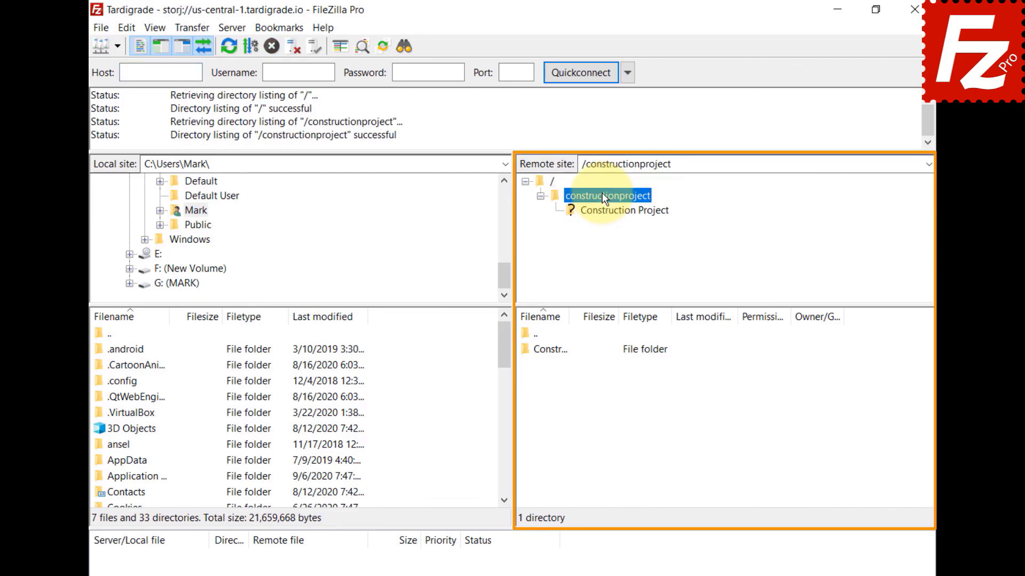
click(605, 210)
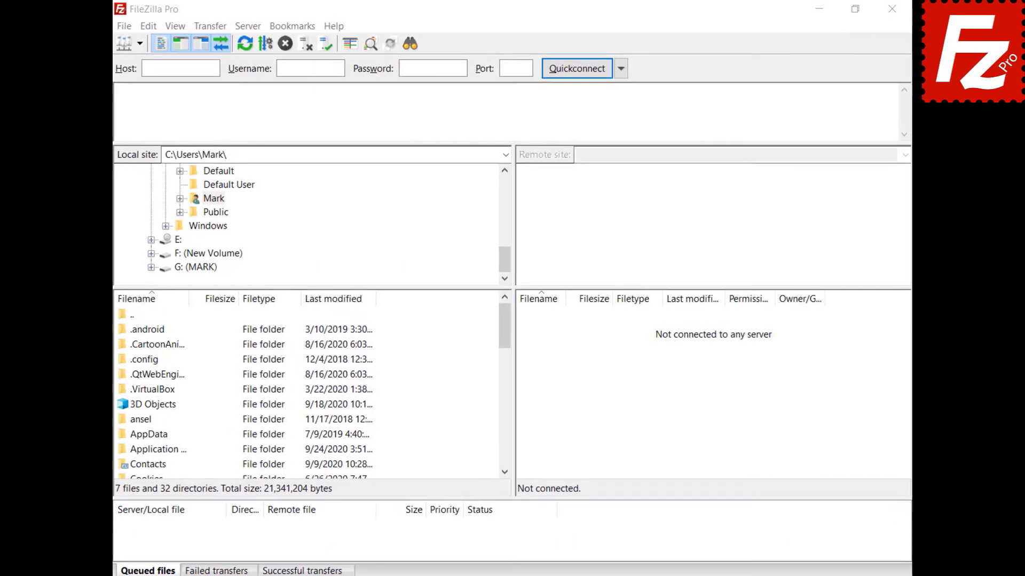
- Open Settings at the Transfers > MIME Types page
click(162, 26)
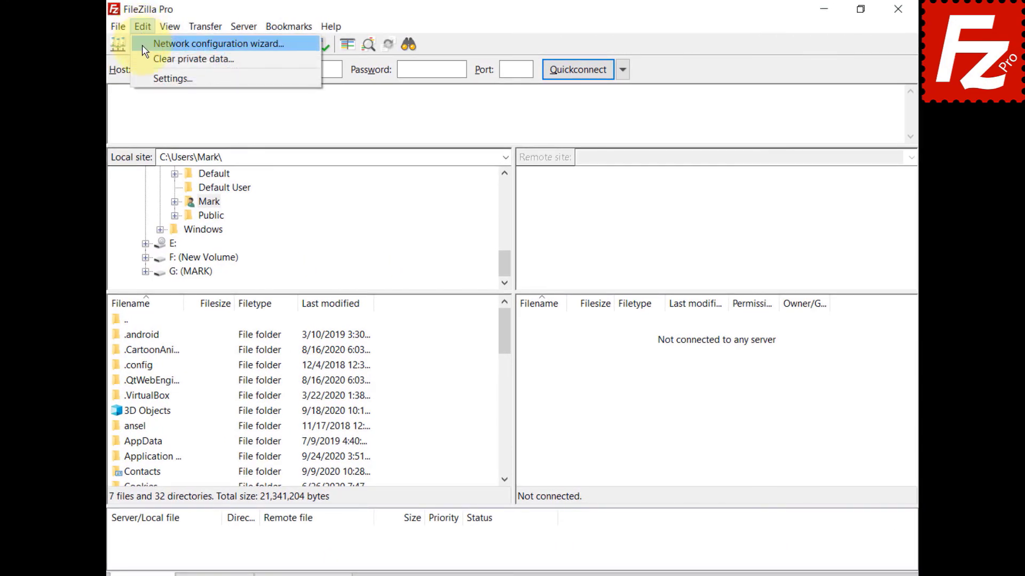
click(143, 78)
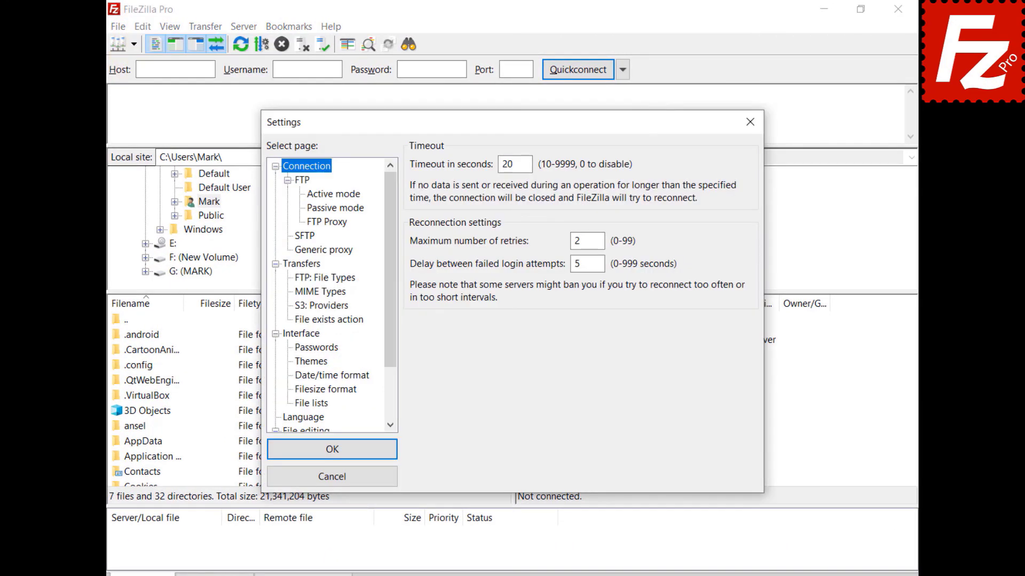
click(297, 265)
click(311, 293)
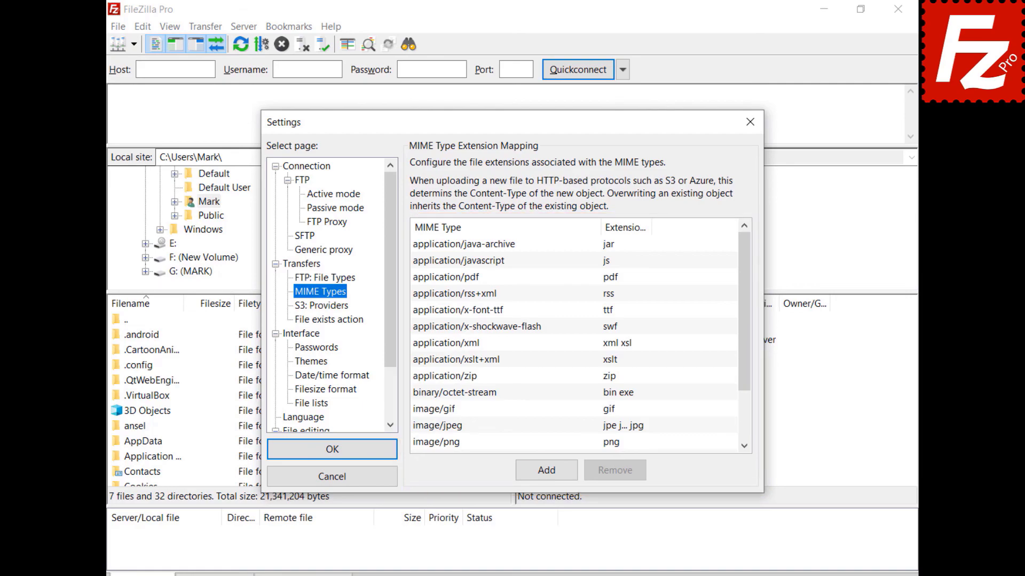
- Add MIME type video/mp4 with file extension mp4
click(546, 470)
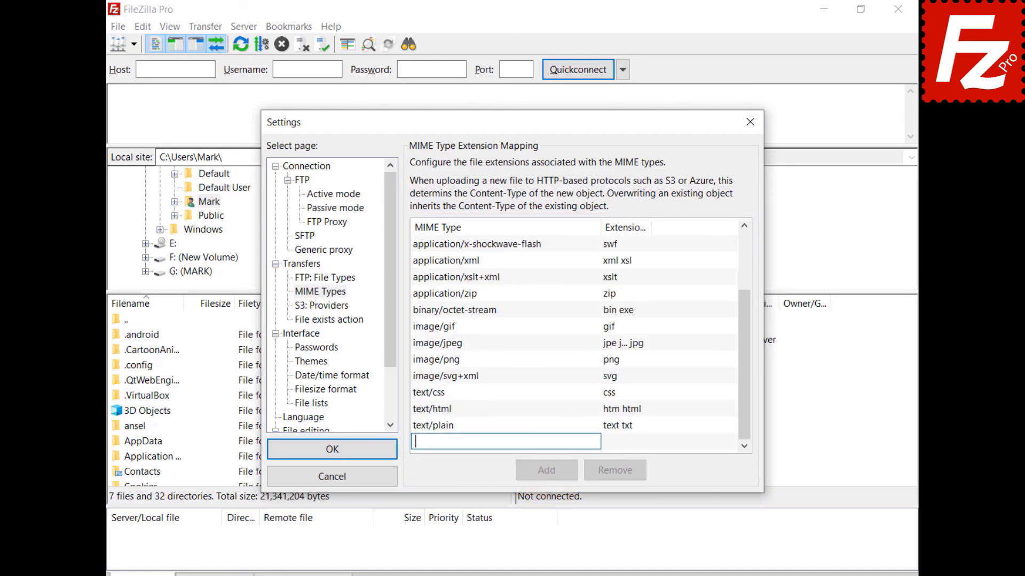
text(video/mp4)
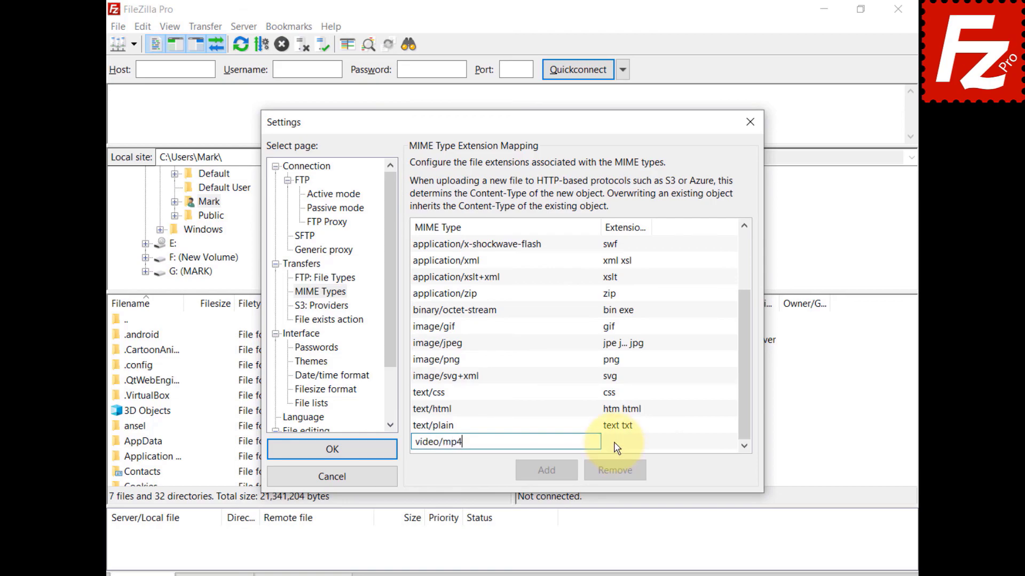
click(619, 442)
click(619, 442)
text(mp)
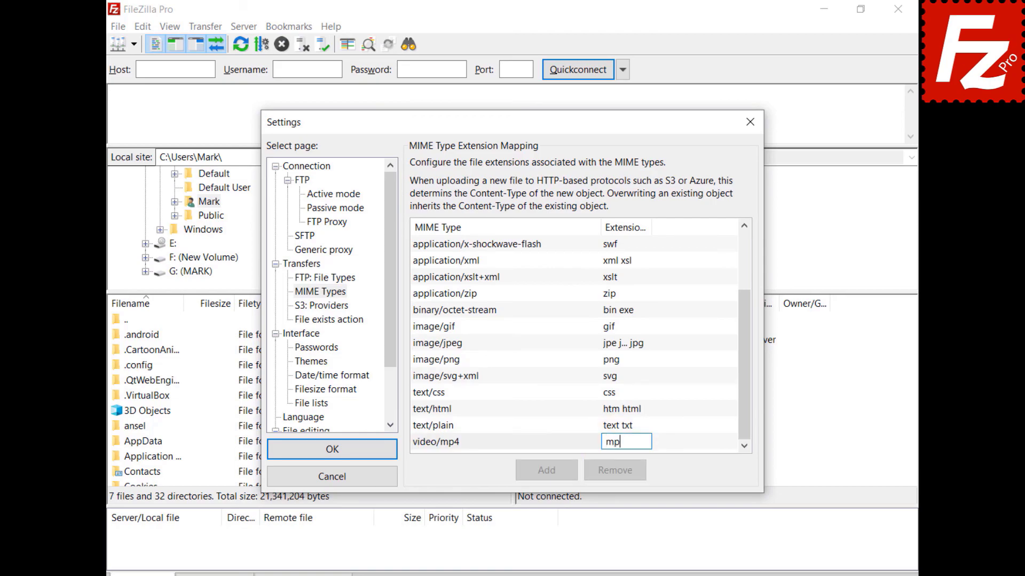
text(4)
key(Return)
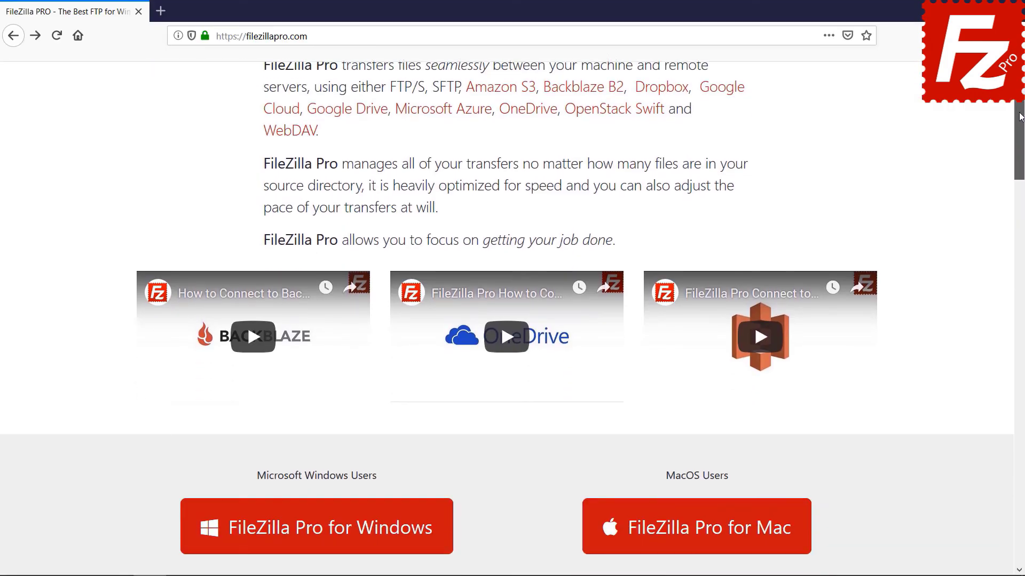
- Open the FileZilla Pro 3.39.0 checkout cart at $19.99 and scroll to the payment form
scroll(320, 344, down, 5)
click(320, 345)
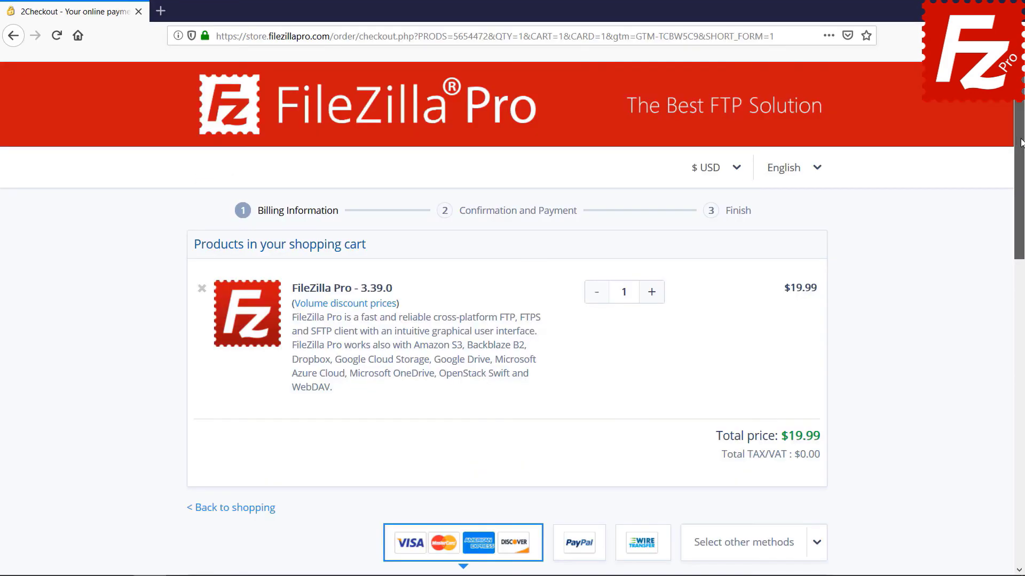
drag(1020, 142, 1022, 371)
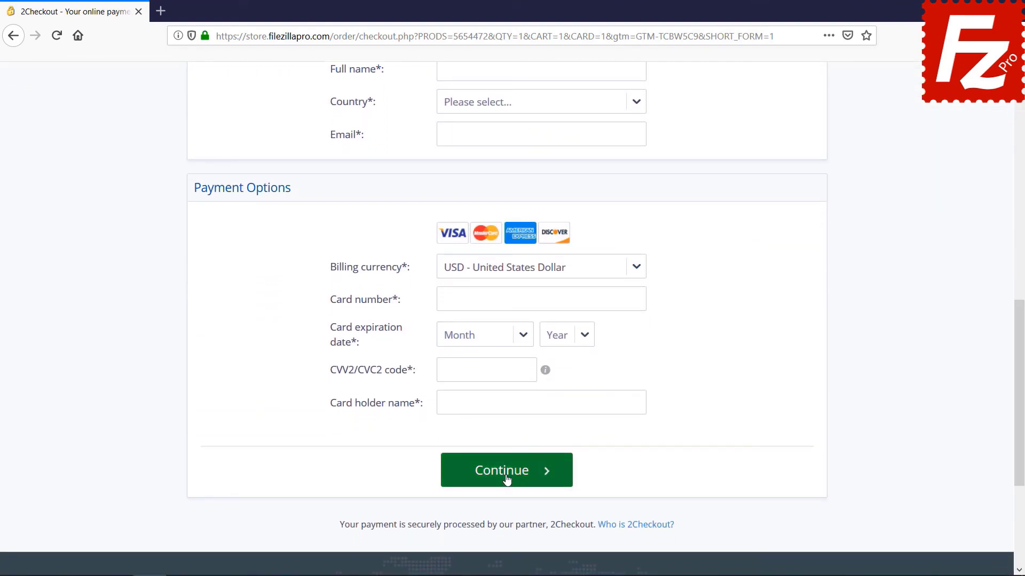